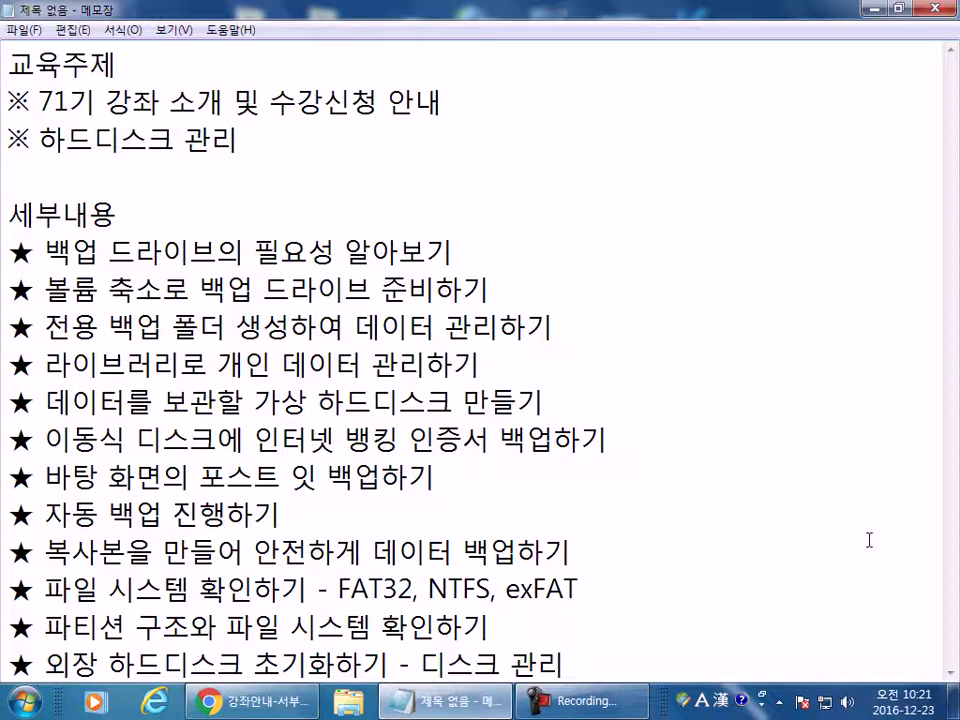
- Insert a blank line between the starred topics of the 세부내용 list, from its lower end up to the first topic
left_click(606, 664)
left_click(482, 245)
key("Down")
key("Down")
key("End")
key("Down")
key("Down")
key("End")
key("Down")
key("End")
key("Down")
key("End")
key("Left")
key("shift+End")
key("Up")
key("End")
key("Home")
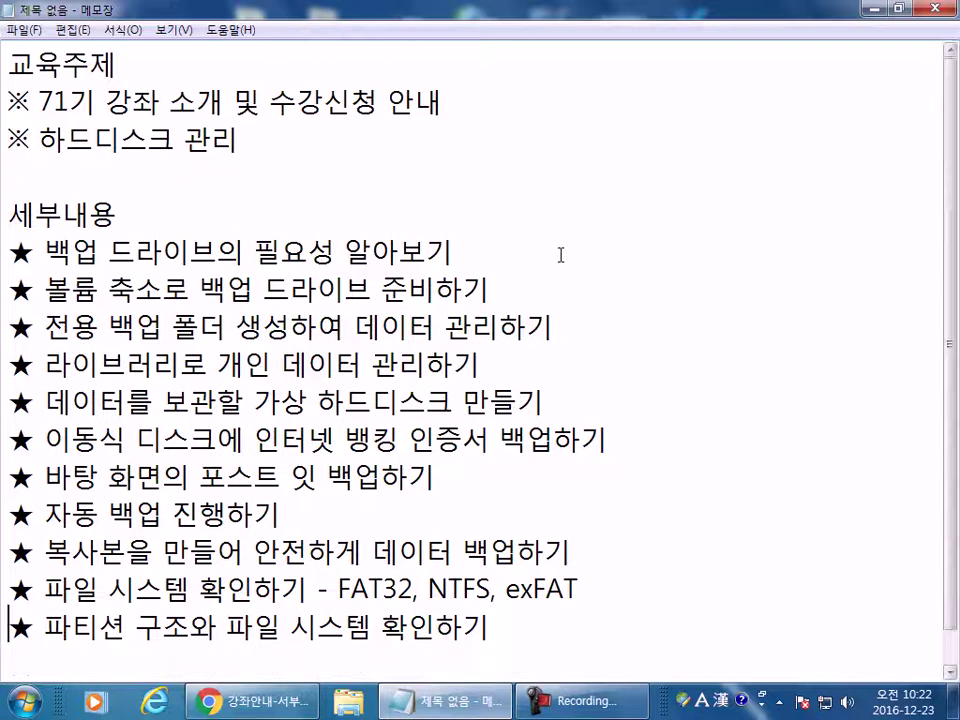
key("Return")
key("Up")
key("Up")
key("Return")
key("Up")
key("Up")
key("Return")
key("Up")
key("Up")
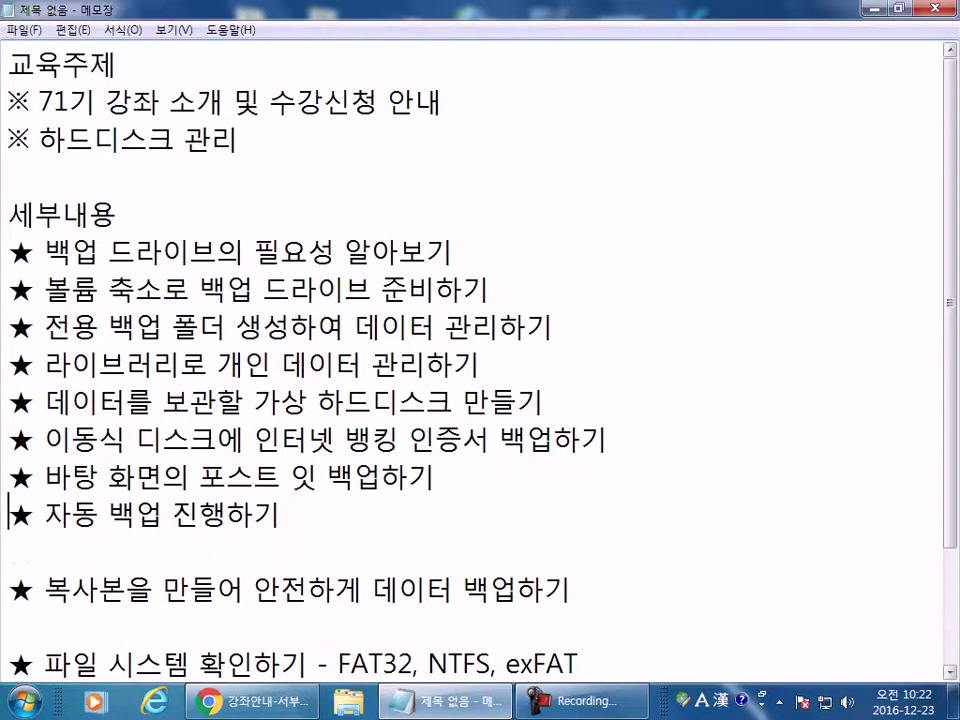
key("Return")
key("Up")
key("Up")
key("Return")
key("Up")
key("Up")
key("Return")
key("Up")
key("Up")
key("Return")
key("Up")
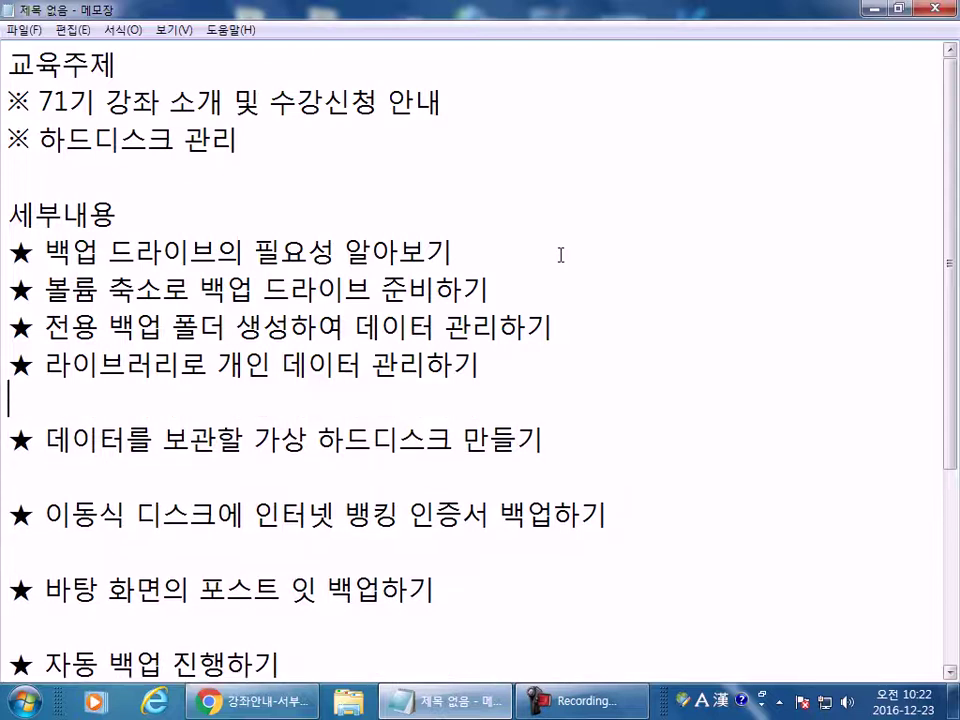
key("Up")
key("Return")
key("Up")
key("Up")
key("Return")
key("Up")
key("Up")
key("Return")
key("Up")
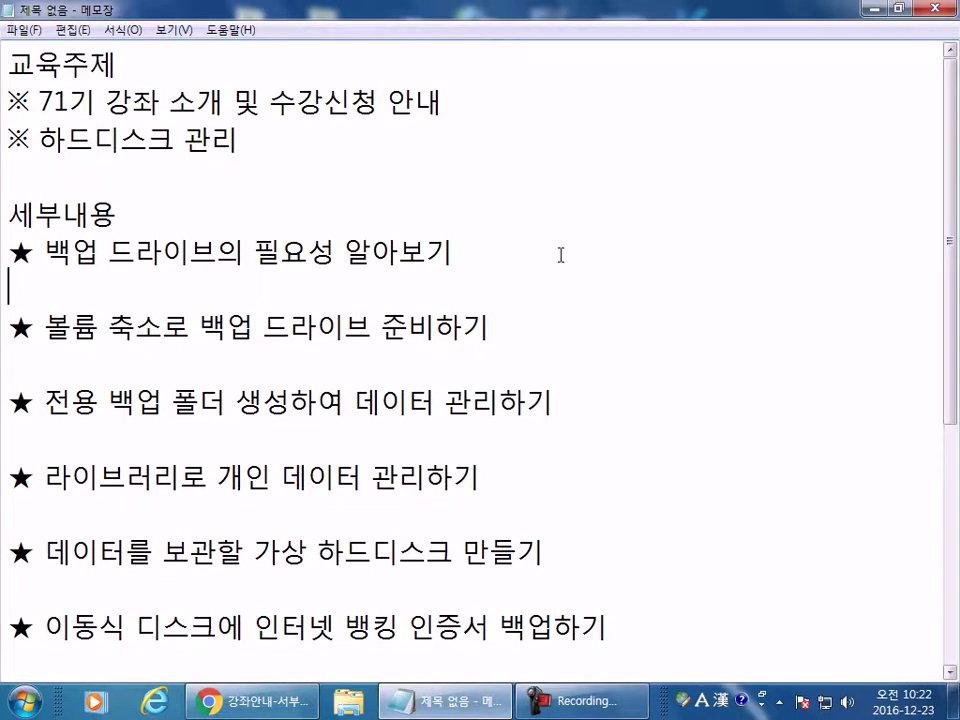
- Make extra room under the first starred topic and write "Backup(백업)" on the line directly below it
key("Return")
key("Up")
key("Up")
key("Down")
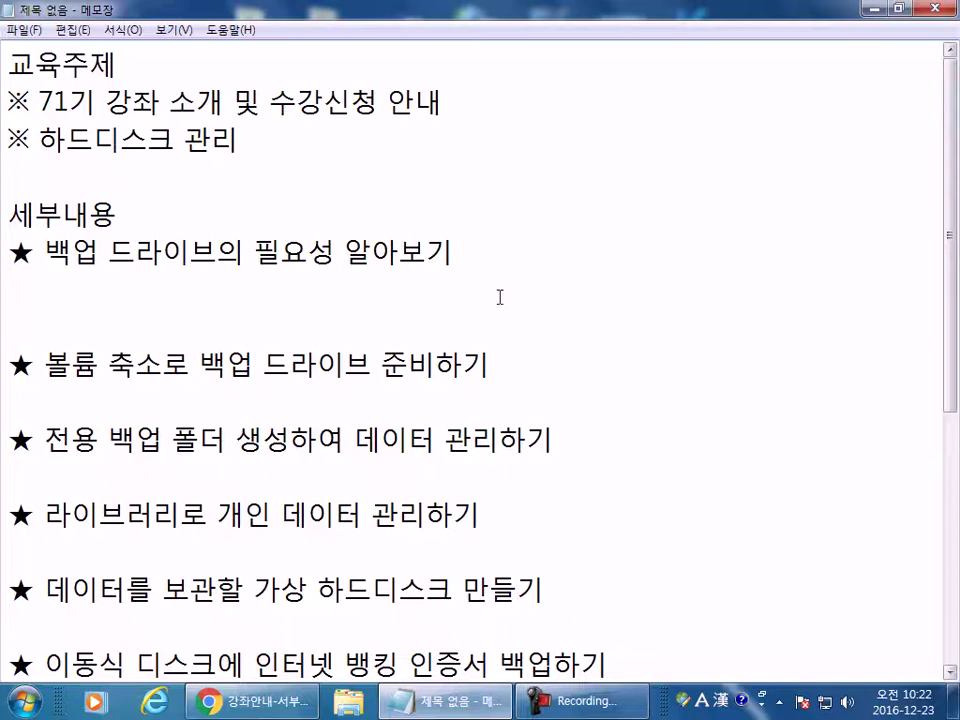
type("Backup(")
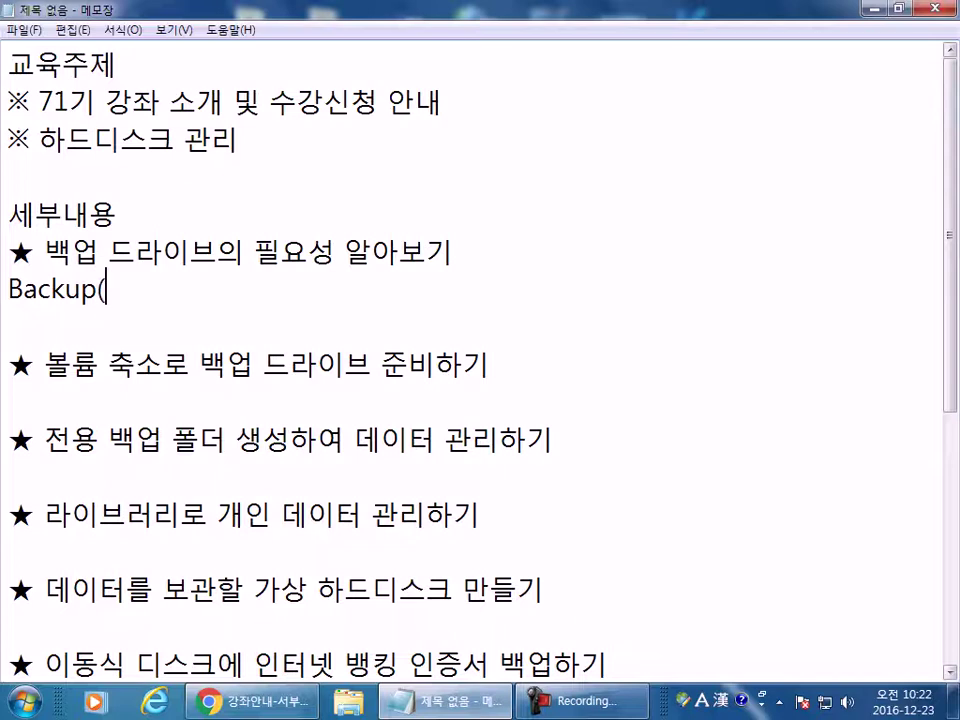
key("Hangul")
type("백업0ㅁ")
key("BackSpace")
key("BackSpace")
key("BackSpace")
type(")")
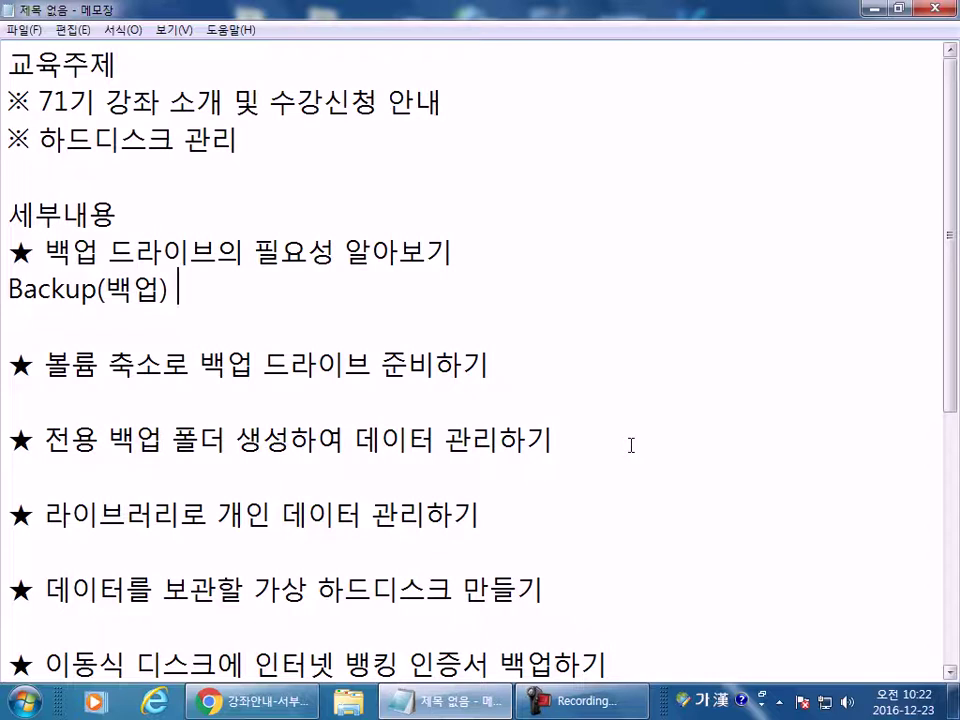
- Complete the Backup(백업) line with the definition ": 만일의 사태를 대비해서 복사본을 만드는 것"
type(": aks")
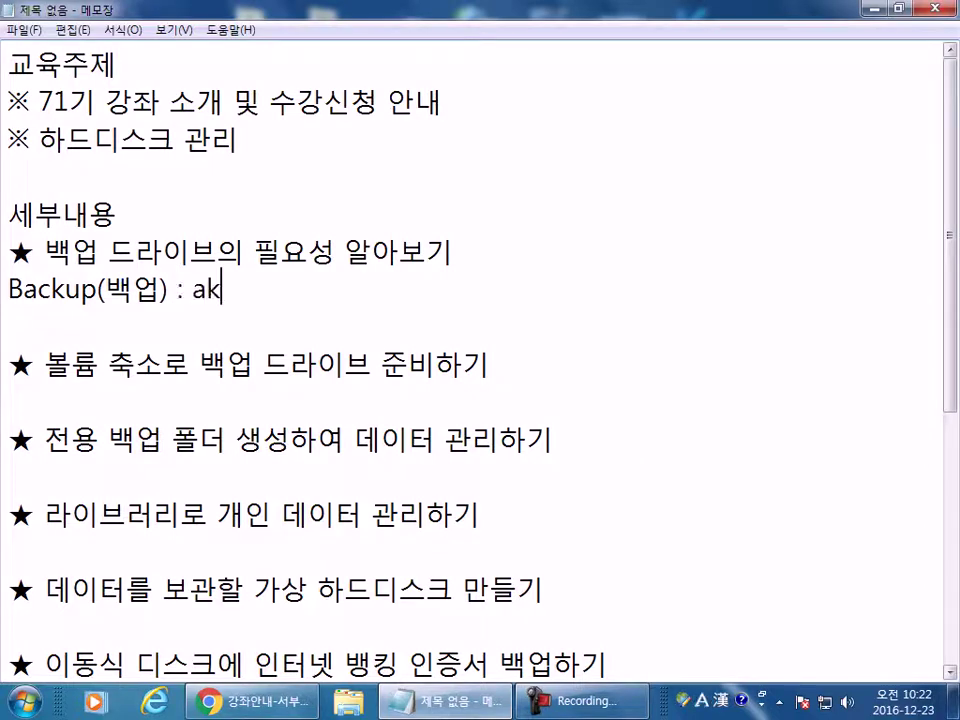
key("BackSpace")
key("BackSpace")
key("BackSpace")
key("Hangul")
type("만일")
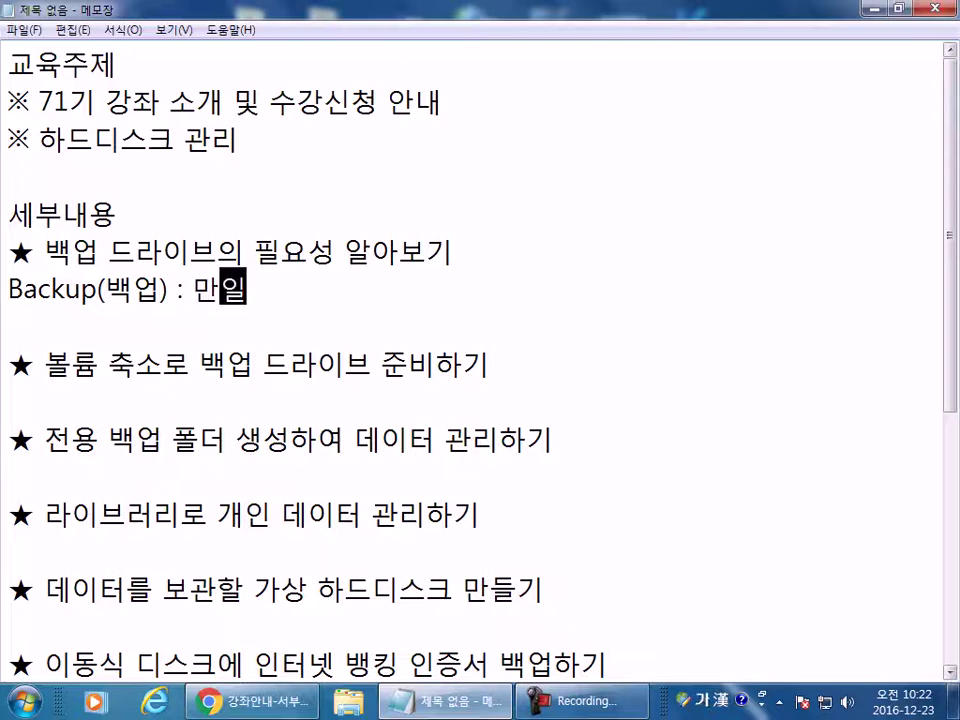
type("의 사태를 대비")
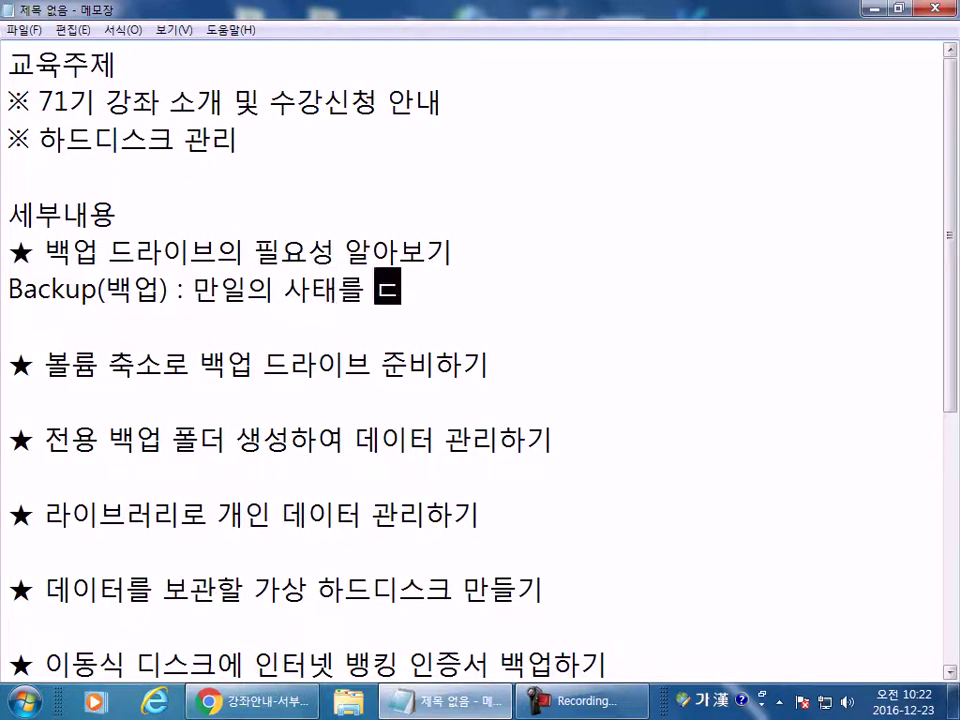
type("해서 복사본을")
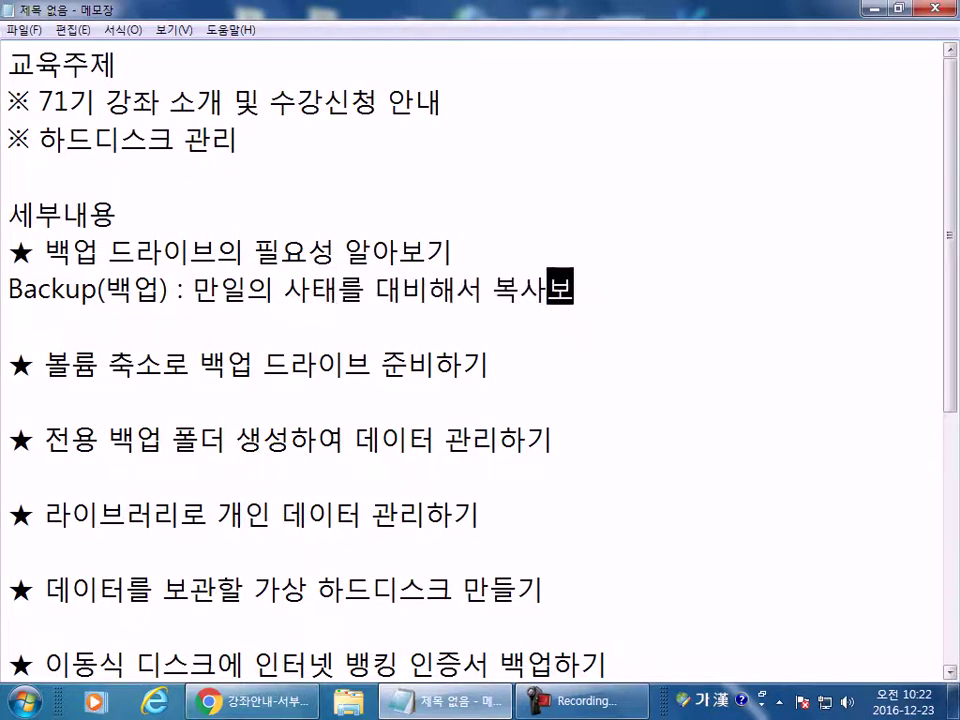
type(" 만드는 것")
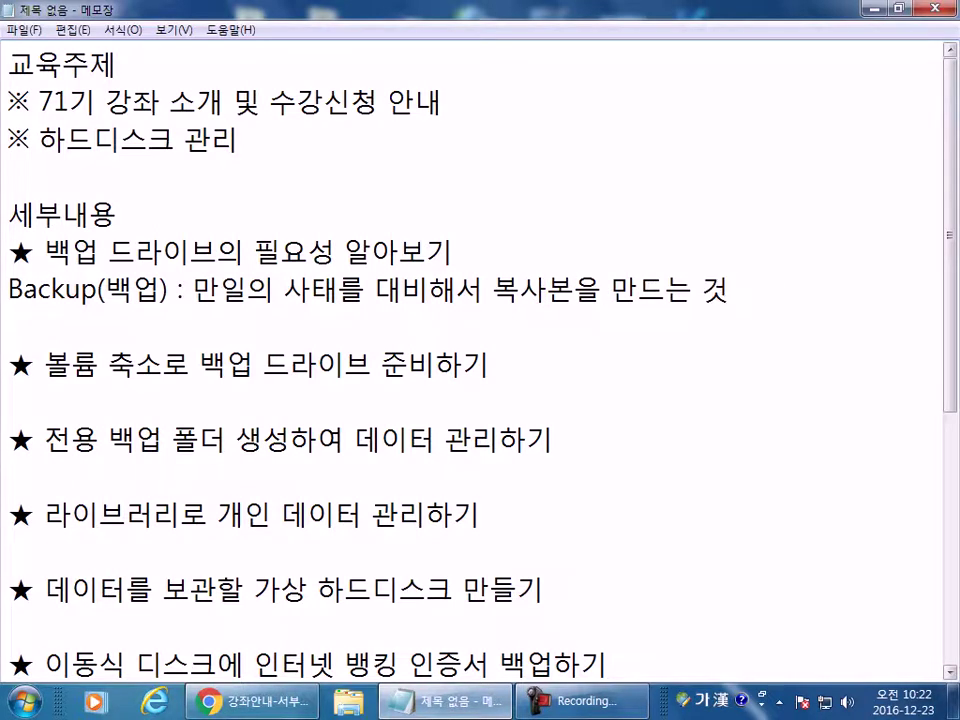
- Add the line "- 폴더, 파일을 그대로 복사하는 것" below the backup definition
key("Return")
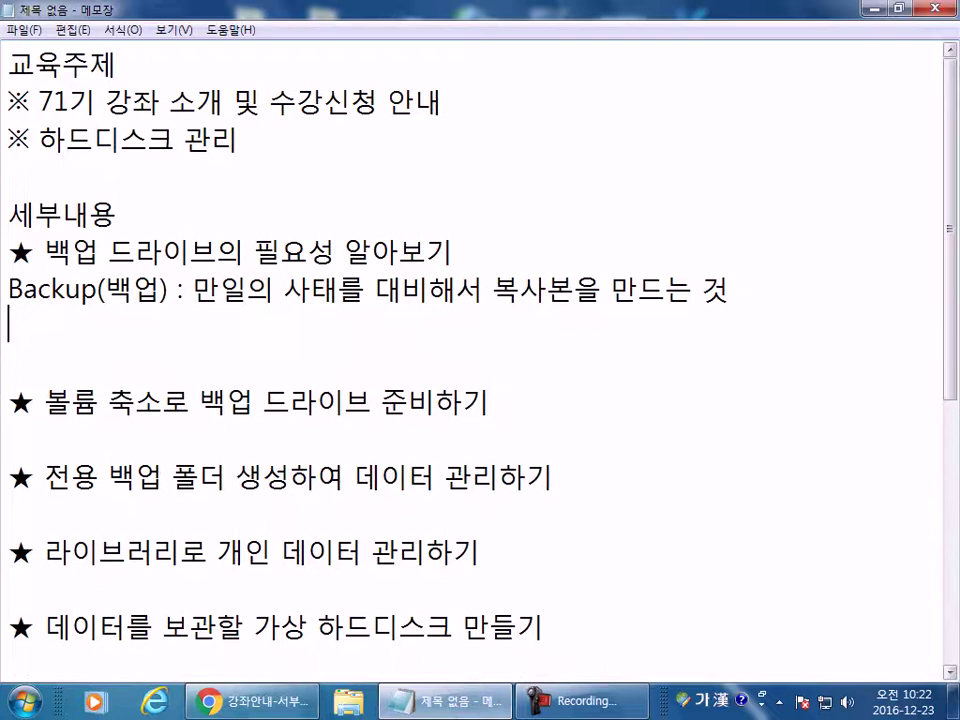
type("- ")
type("폴더, 파읽ㅇ")
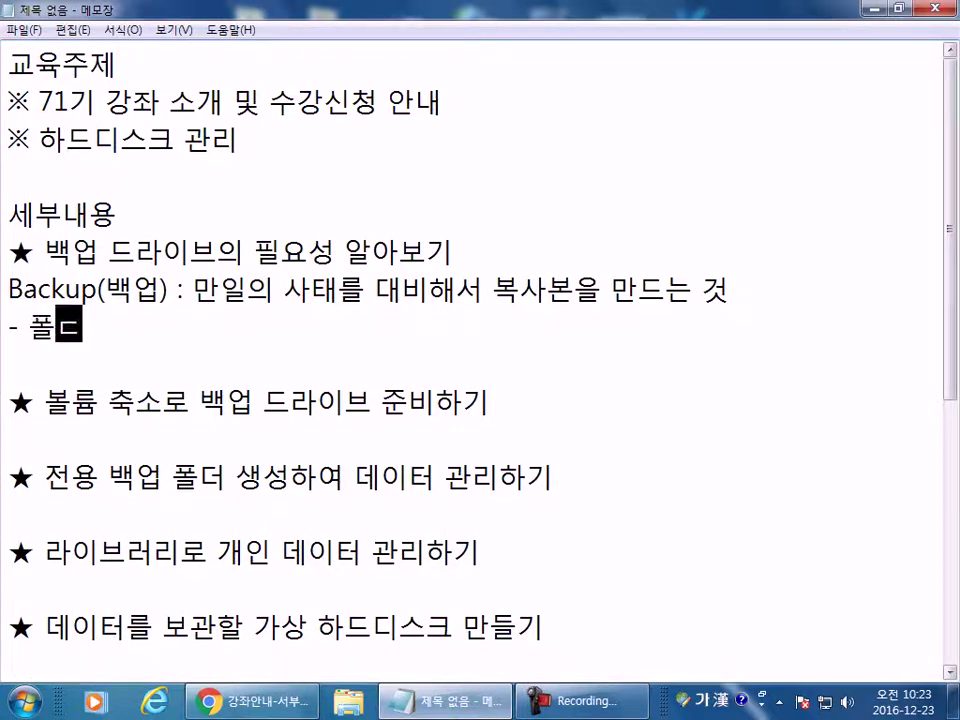
type("ㅡㄹ")
key("BackSpace")
key("BackSpace")
key("BackSpace")
type("ㅇㅣㄹ을 그대로")
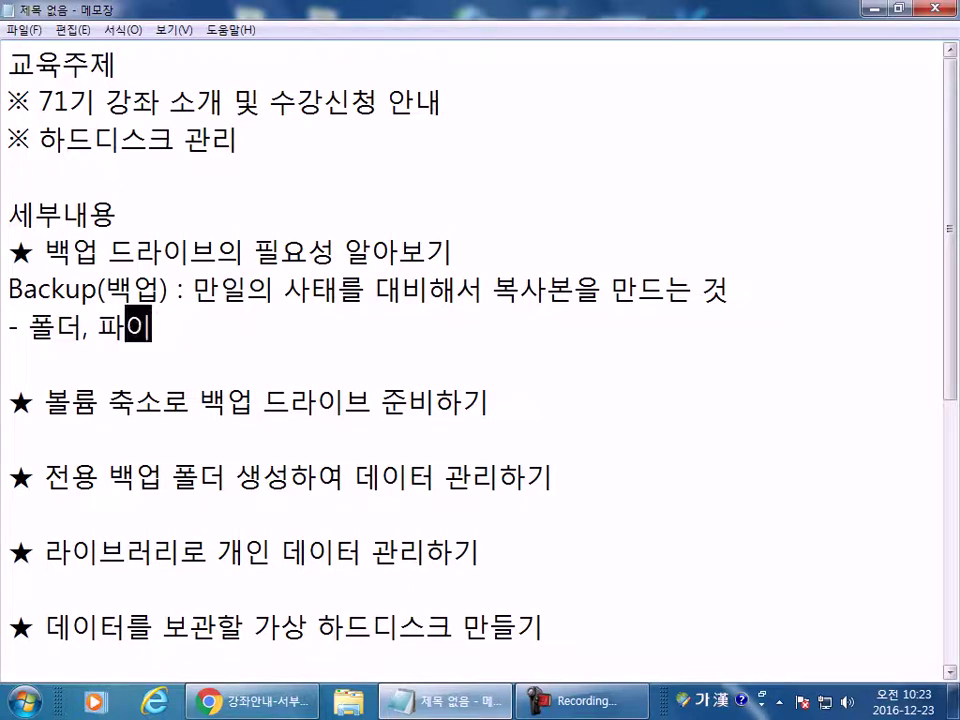
type(" 복")
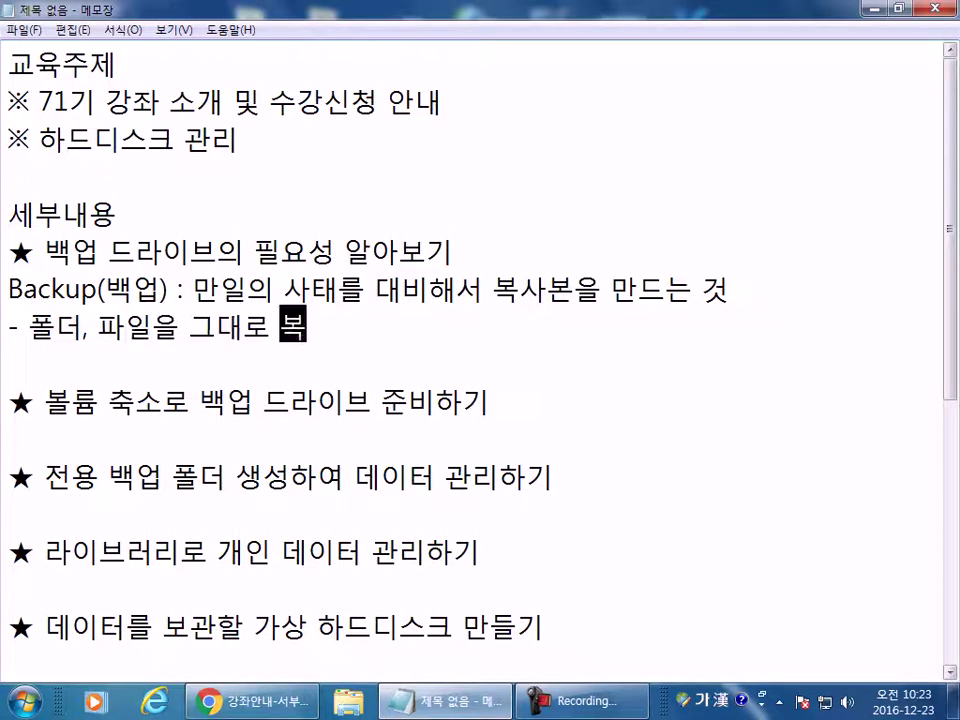
type("사하는 것")
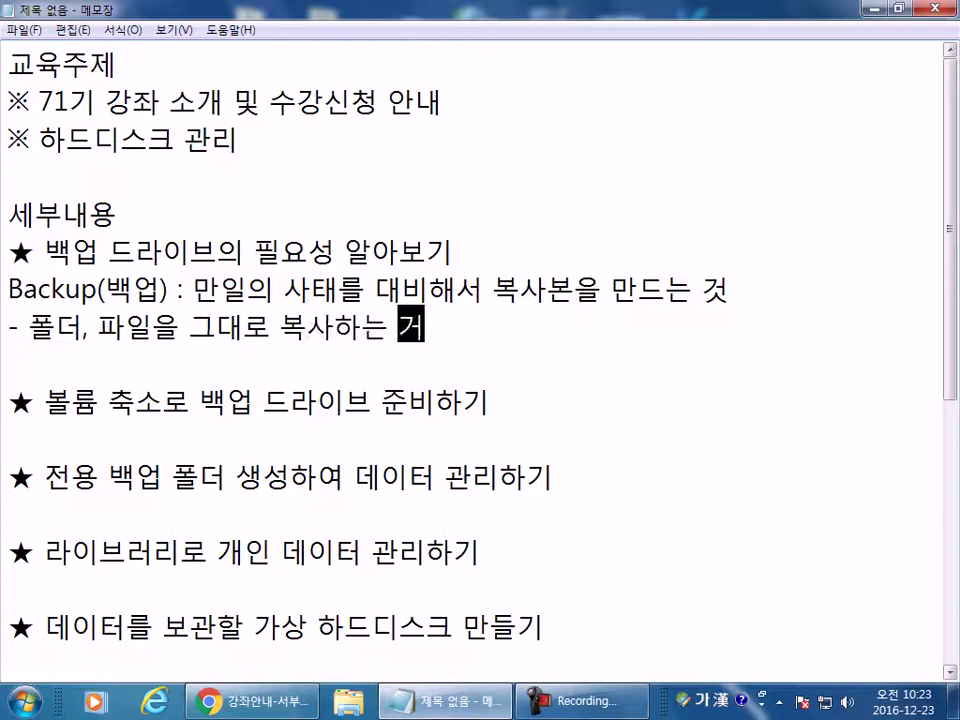
- Add a second dashed line reading "- 압축해서 보관하는 방법" below the folder and file copying line
key("Return")
type("*")
key("BackSpace")
type("- 압축해서ㅗ")
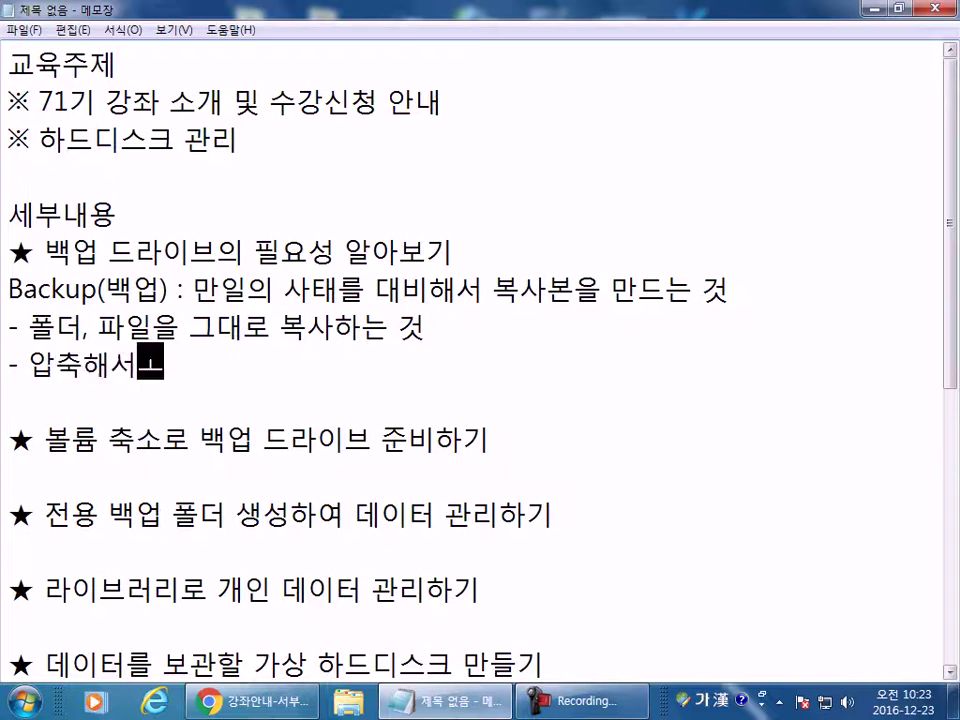
key("BackSpace")
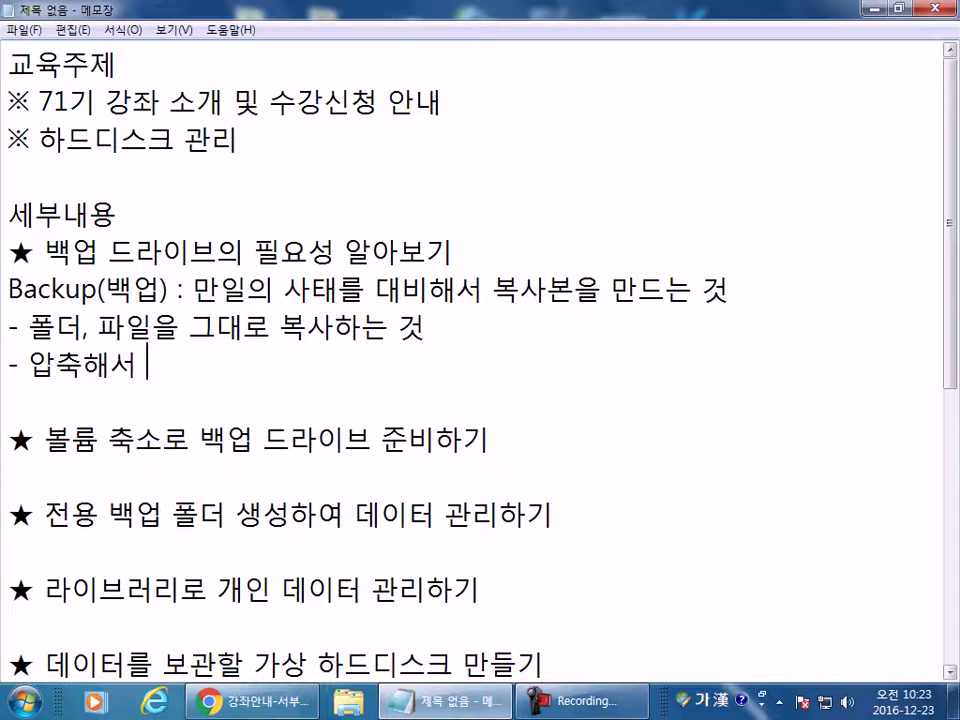
type("보관하ㄴ")
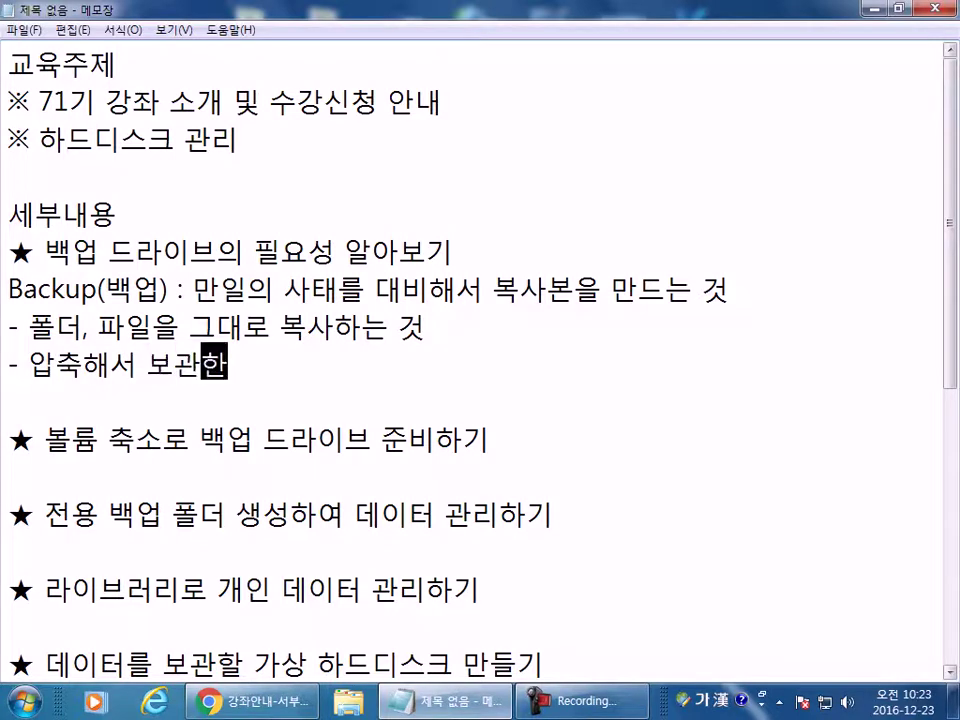
type("ㅡ 방법")
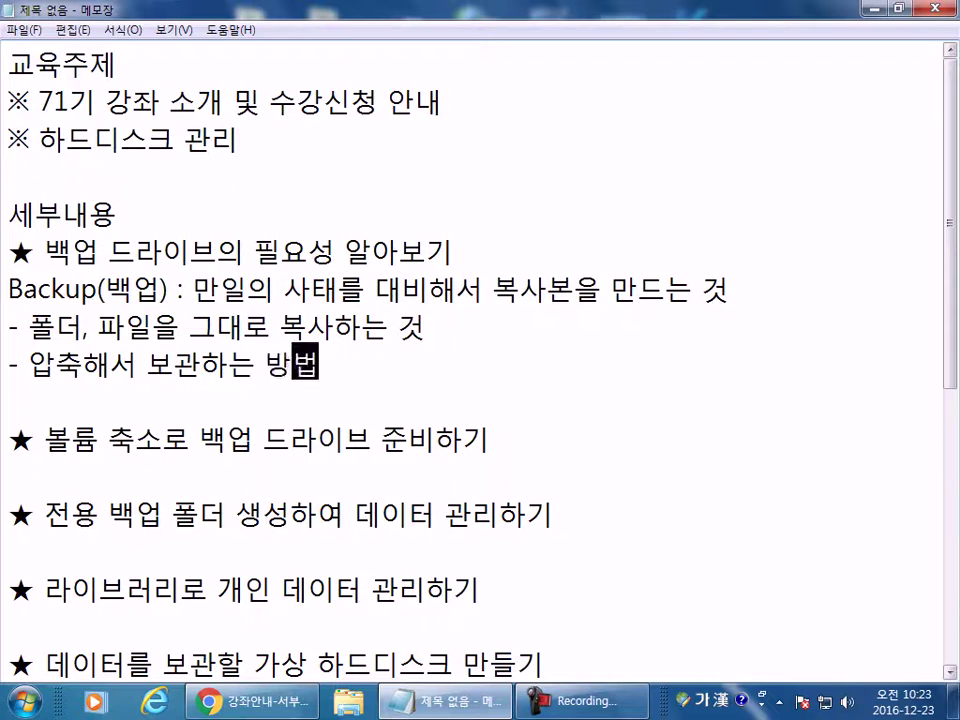
- Change the ending of the first dashed line so that it reads "복사하는 방법"
key("Up")
key("End")
key("BackSpace")
key("BackSpace")
key("BackSpace")
type("느ㄴ 방ㅓㅂ")
key("BackSpace")
key("BackSpace")
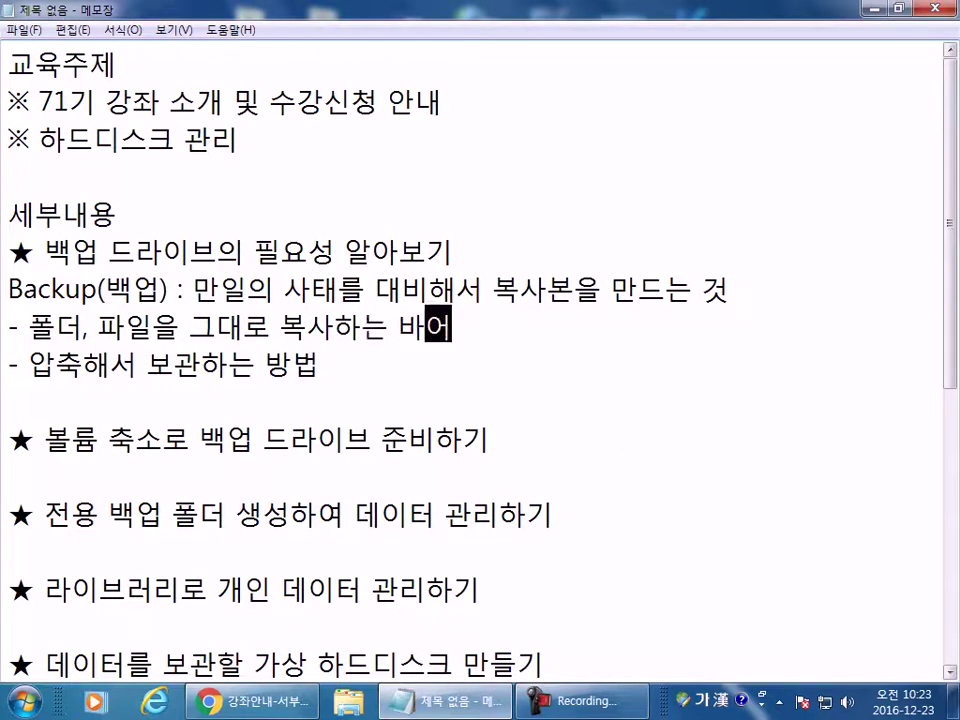
key("BackSpace")
key("BackSpace")
type("ㅏㅇㅂㅓㅂ")
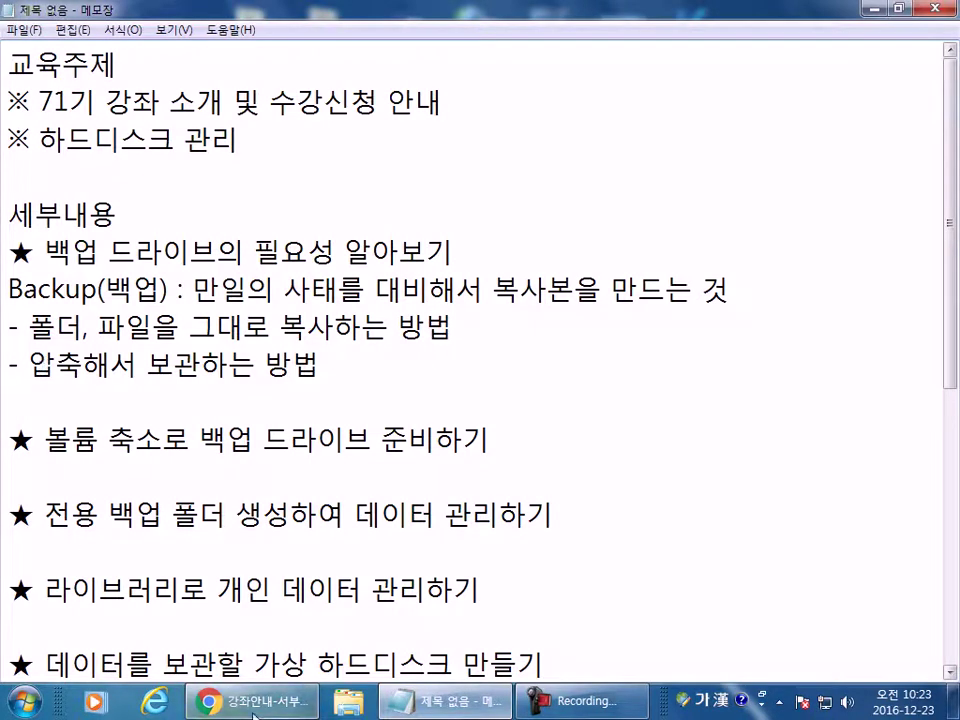
- Switch to Windows Explorer and open the folder 강의자료 > _강좌녹화 > 2016-4 on the Z: drive
key("super+e")
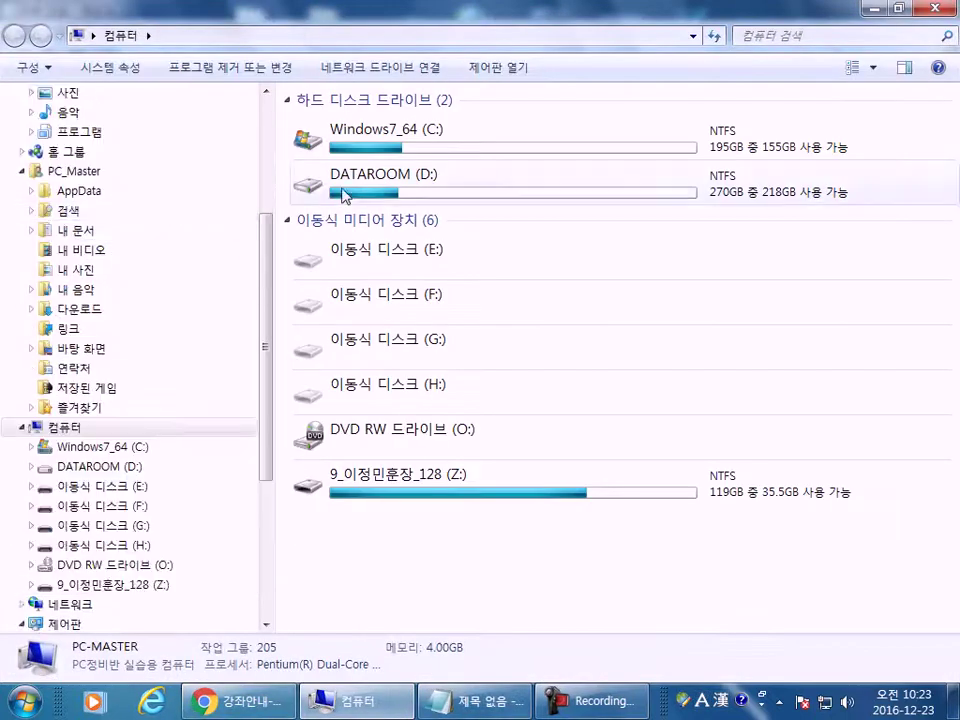
double_click(343, 487)
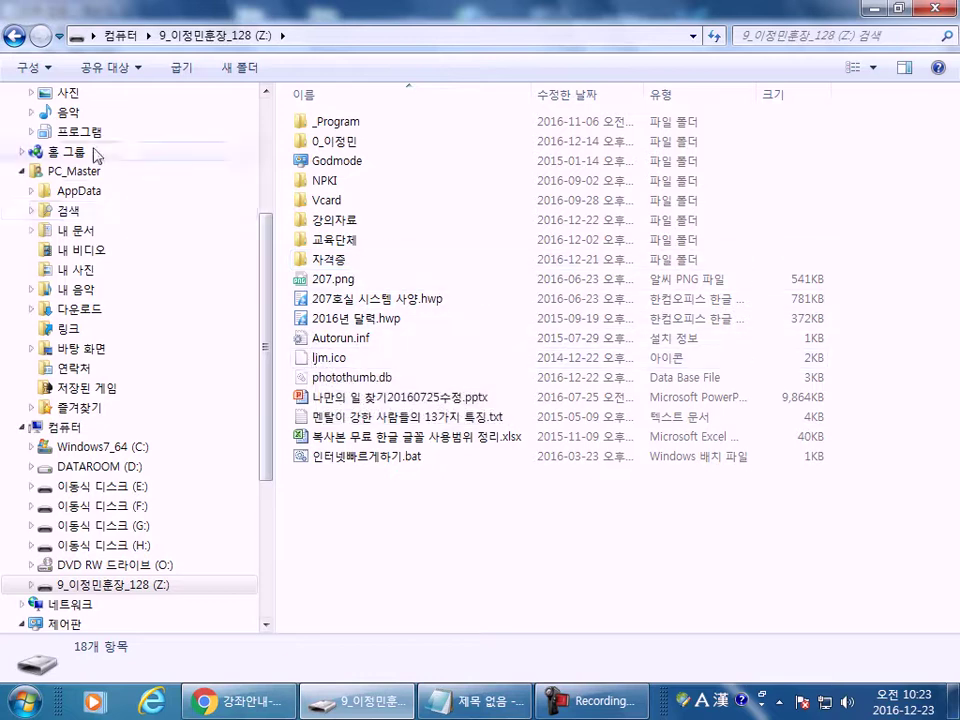
left_click_drag(268, 240, 265, 108)
left_click(79, 197)
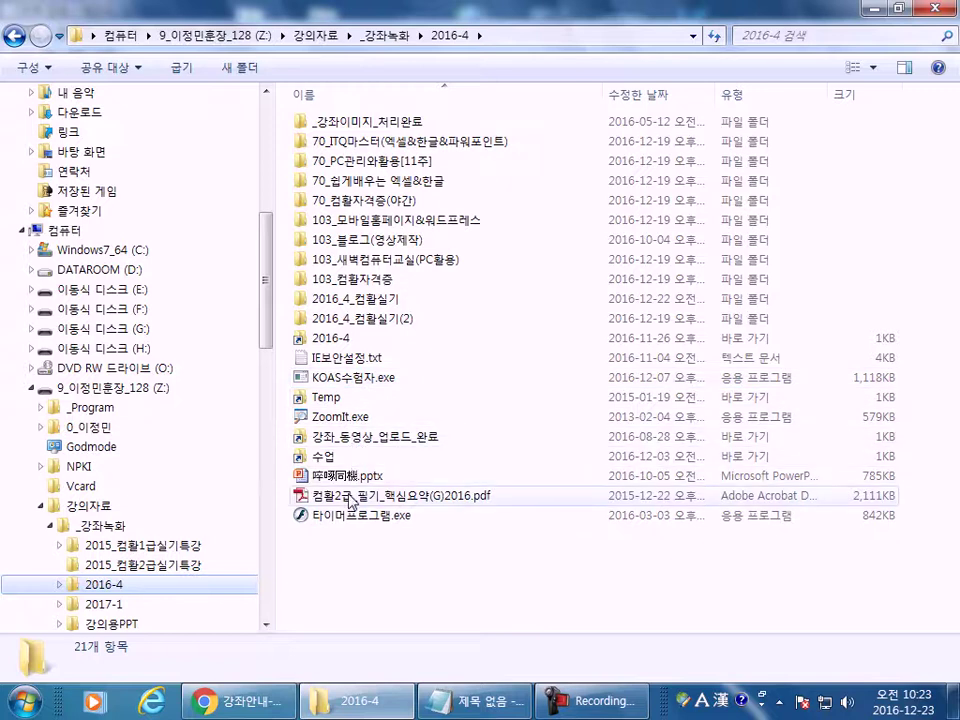
left_click(331, 442)
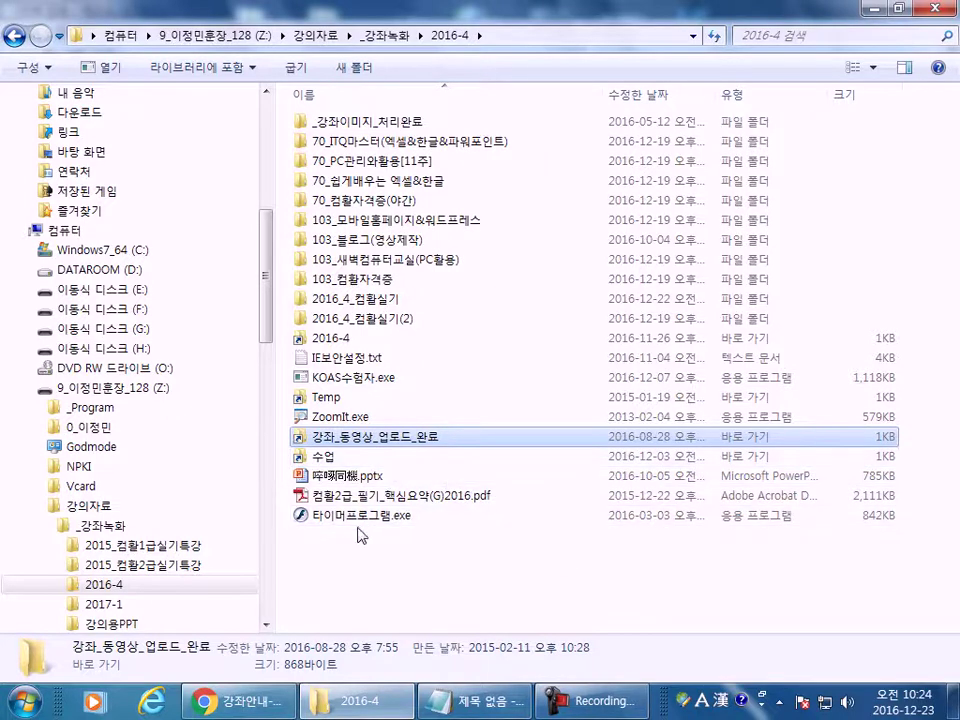
left_click(459, 700)
key("alt+Tab")
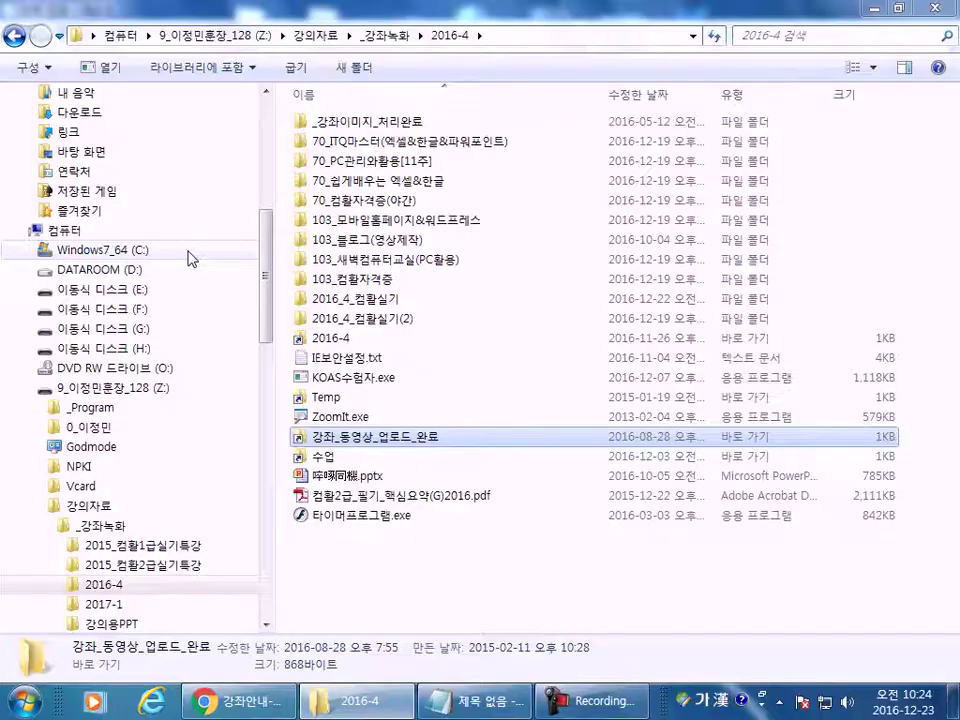
left_click_drag(263, 251, 268, 139)
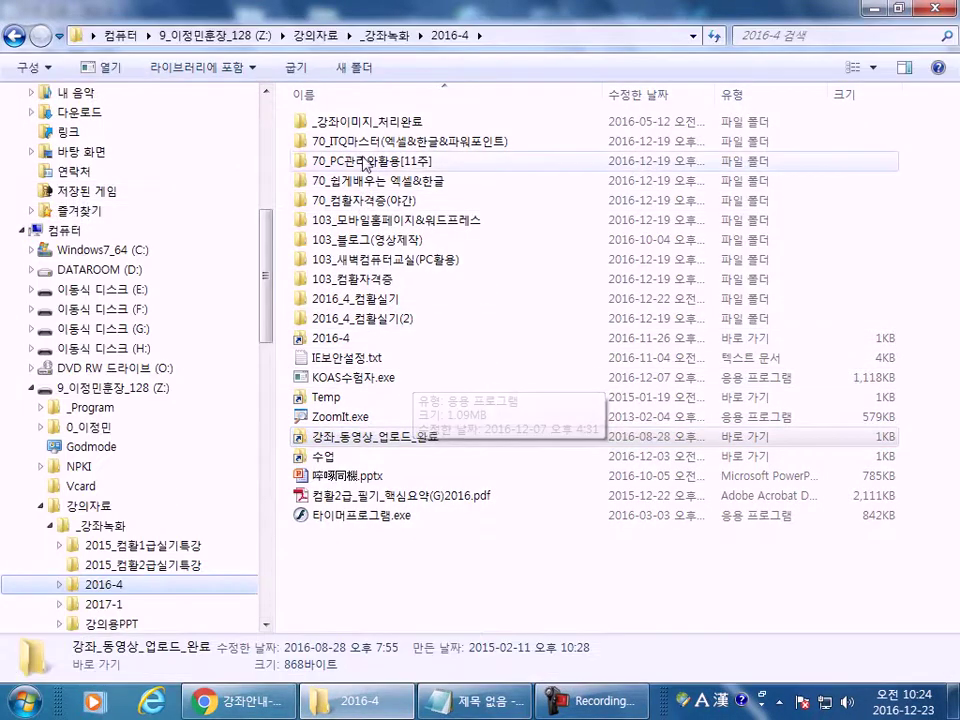
- Open the folder 70_PC관리와활용[11주] and copy the name of its 11주차 PNG file
double_click(367, 161)
left_click(439, 326)
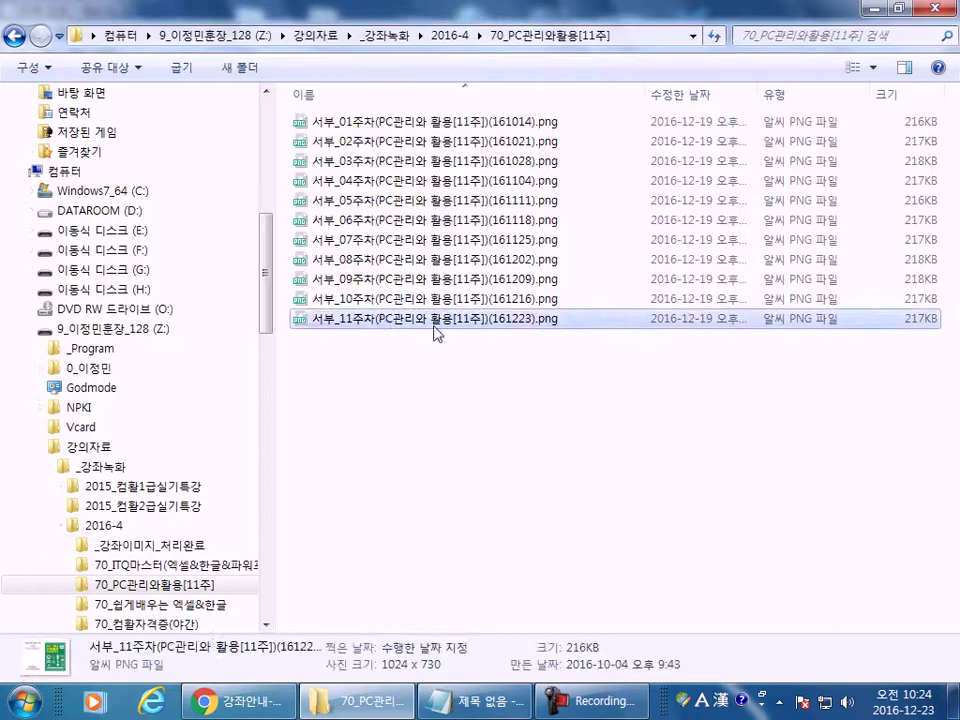
key("F2")
key("ctrl+c")
- Switch to Notepad and save the notes in the 2016-4 folder as "서부_11주차(PC관리와 활용[11주])(161223)", a text document
left_click(478, 699)
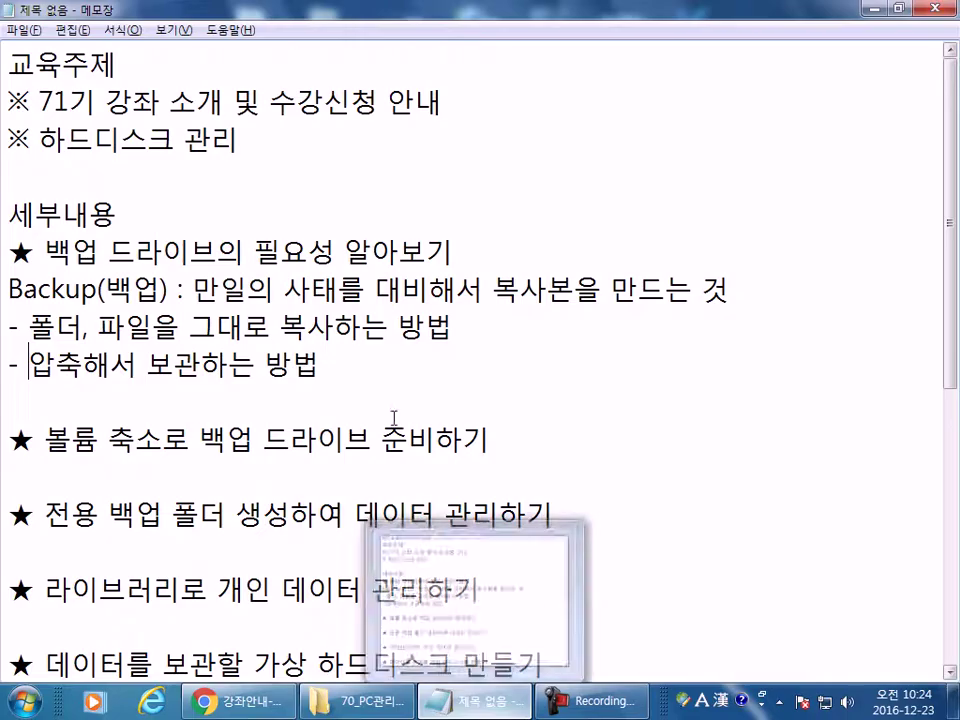
left_click(22, 30)
left_click(64, 112)
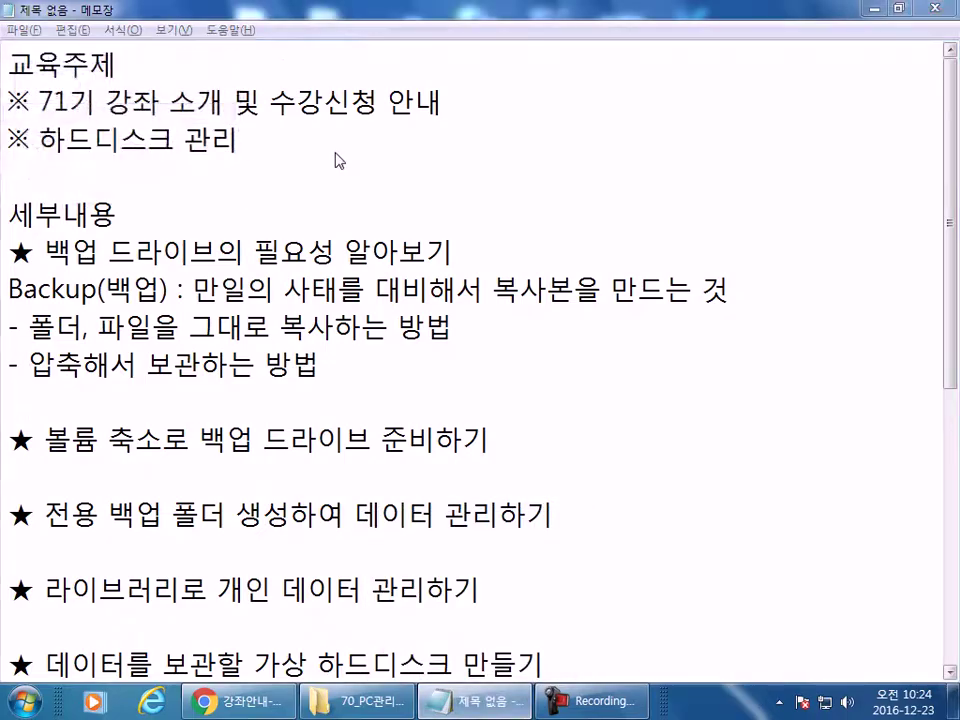
key("ctrl+v")
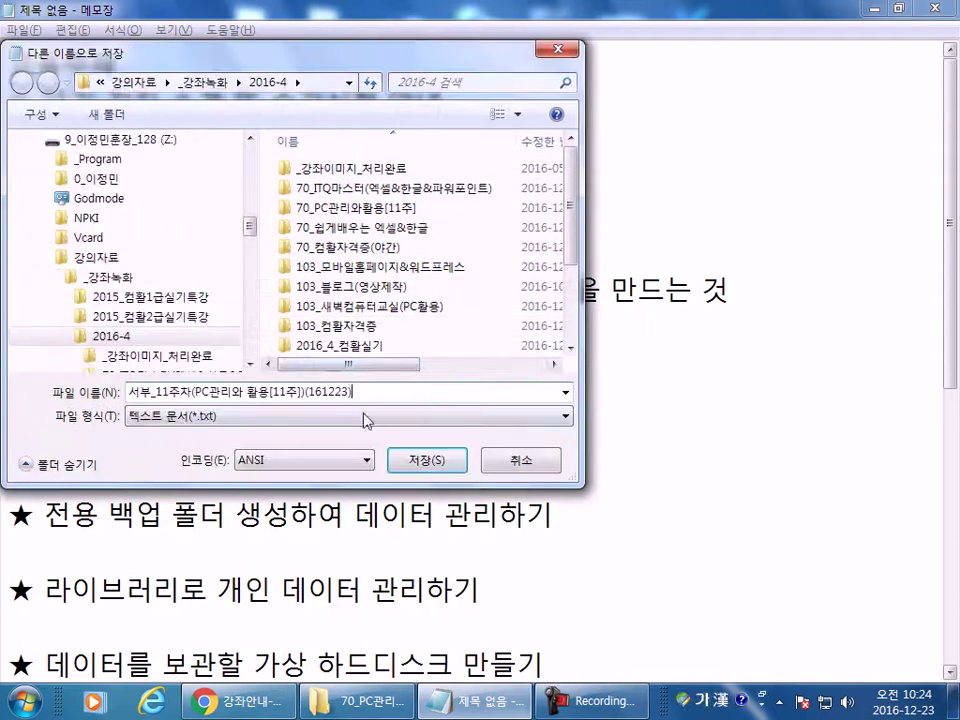
left_click(414, 459)
- Switch to Windows Explorer and open the 2016-4 folder to check for the saved text file
key("alt+Tab")
left_click_drag(266, 274, 268, 335)
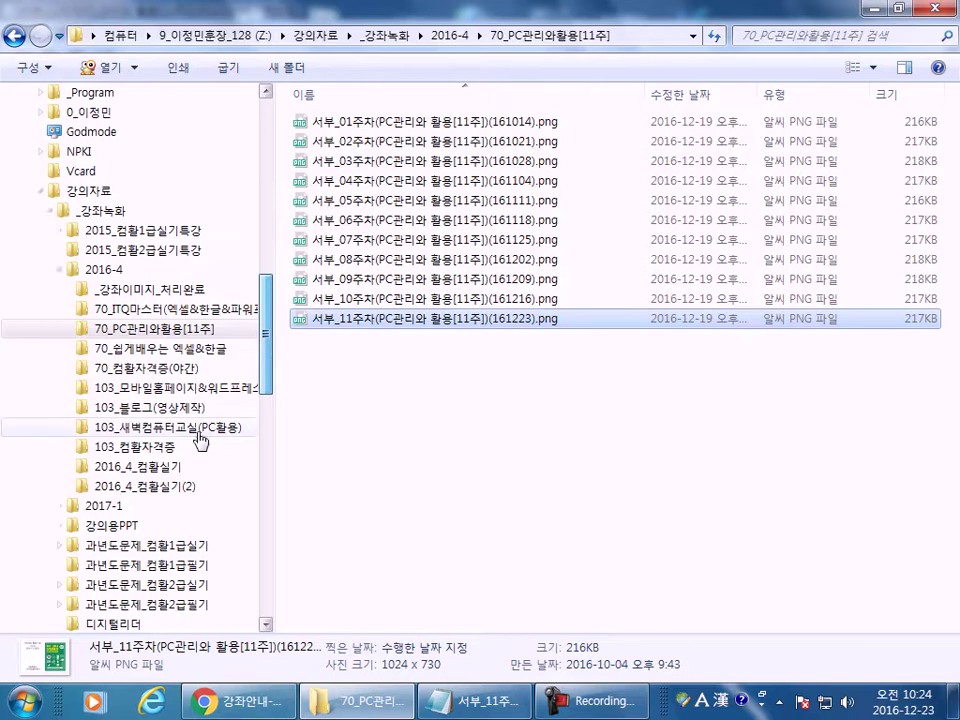
left_click(113, 272)
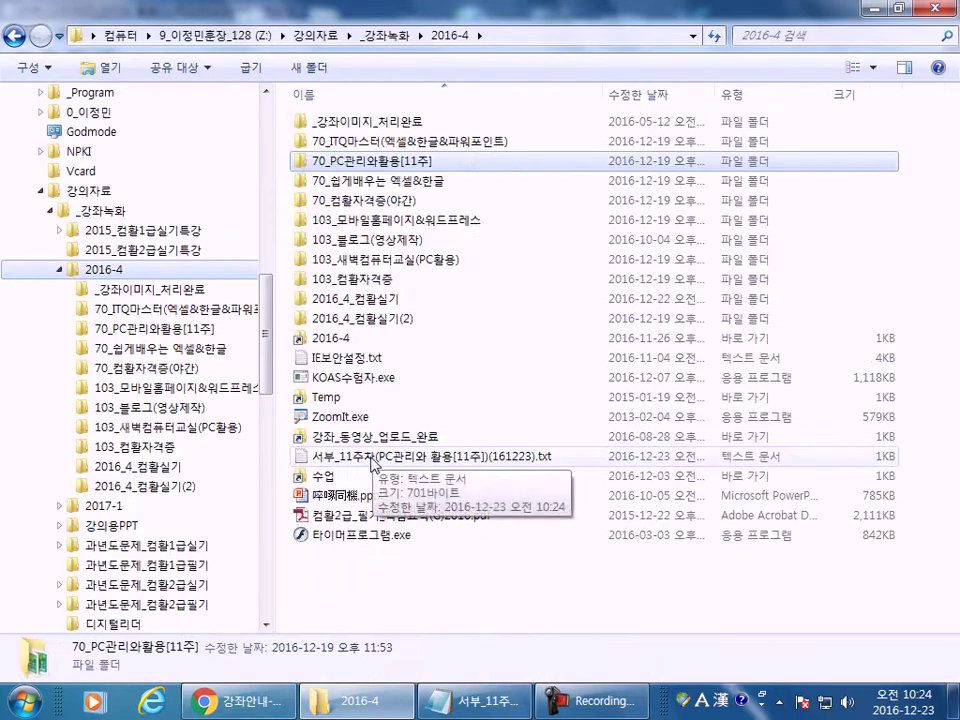
- Select the saved 서부_11주차 text file in the 2016-4 folder and view the file operations available for it
left_click(540, 458)
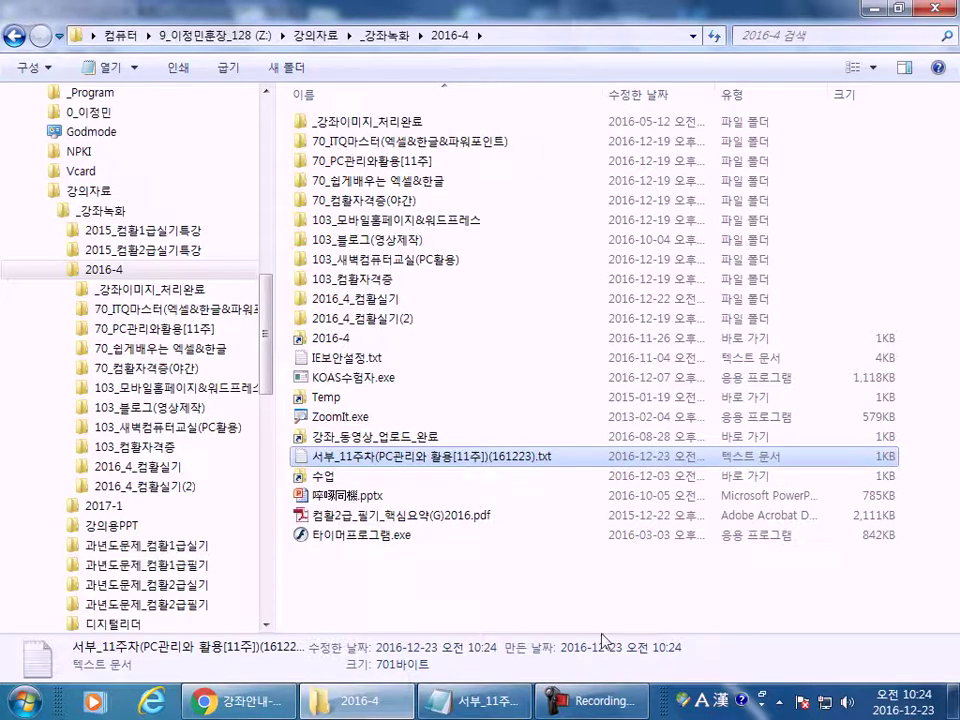
left_click(590, 700)
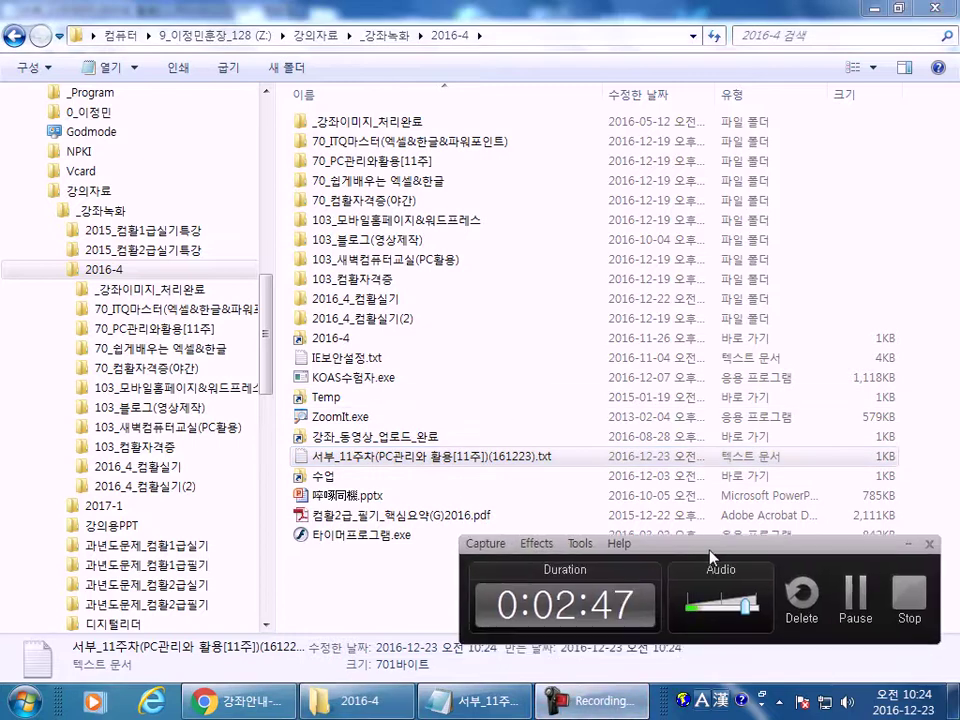
left_click(918, 566)
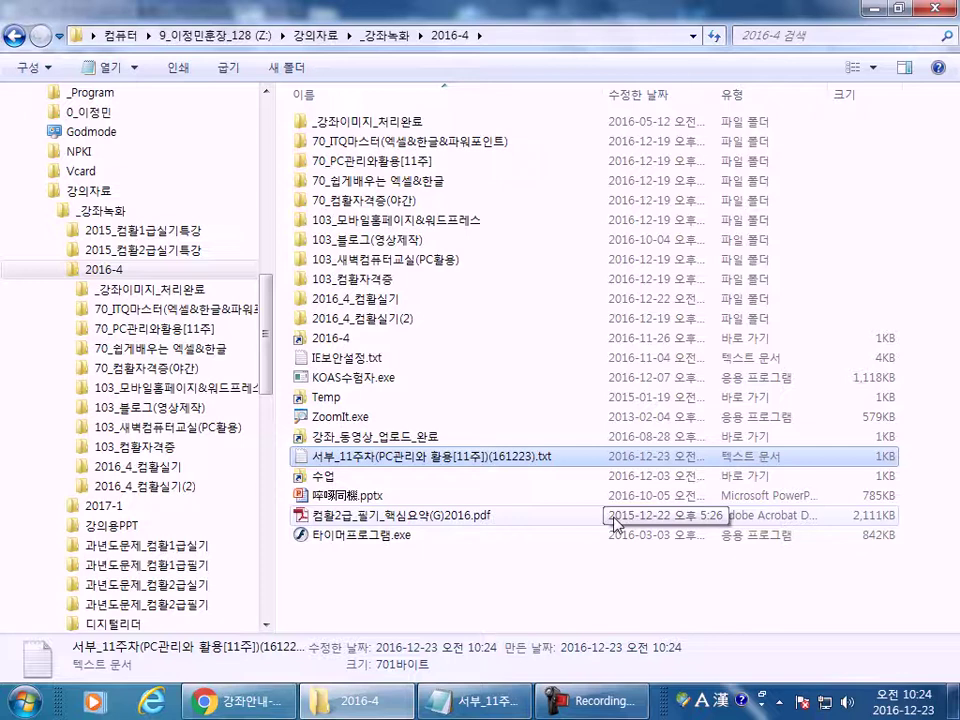
right_click(403, 459)
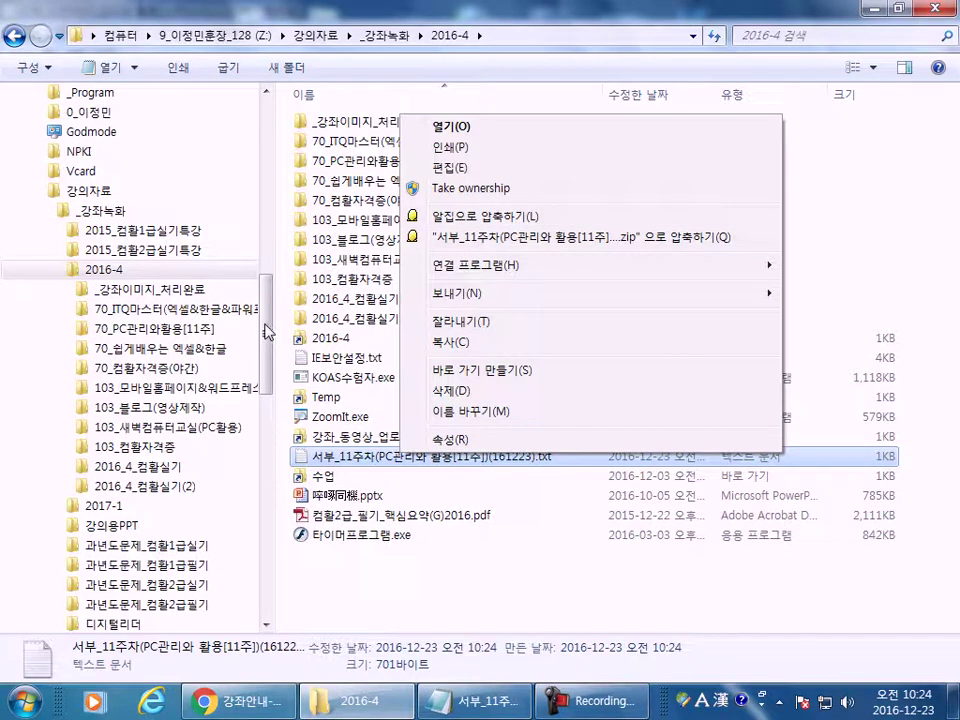
- Switch to Notepad and insert ", 이동" after 복사 in the line about copying folders and files
key("alt+Tab")
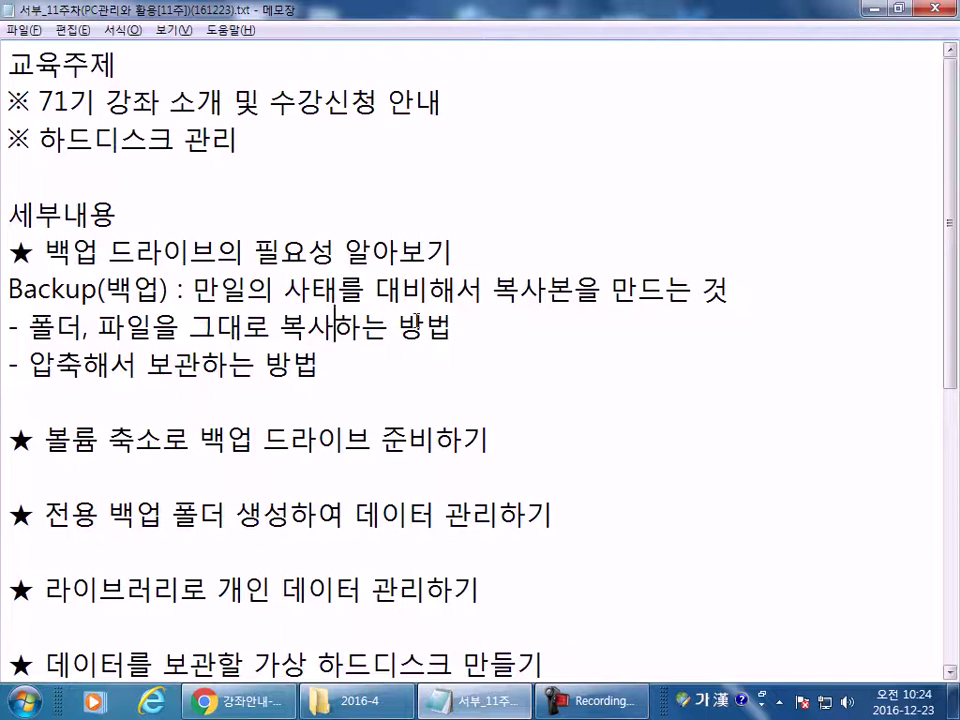
type(", 이동")
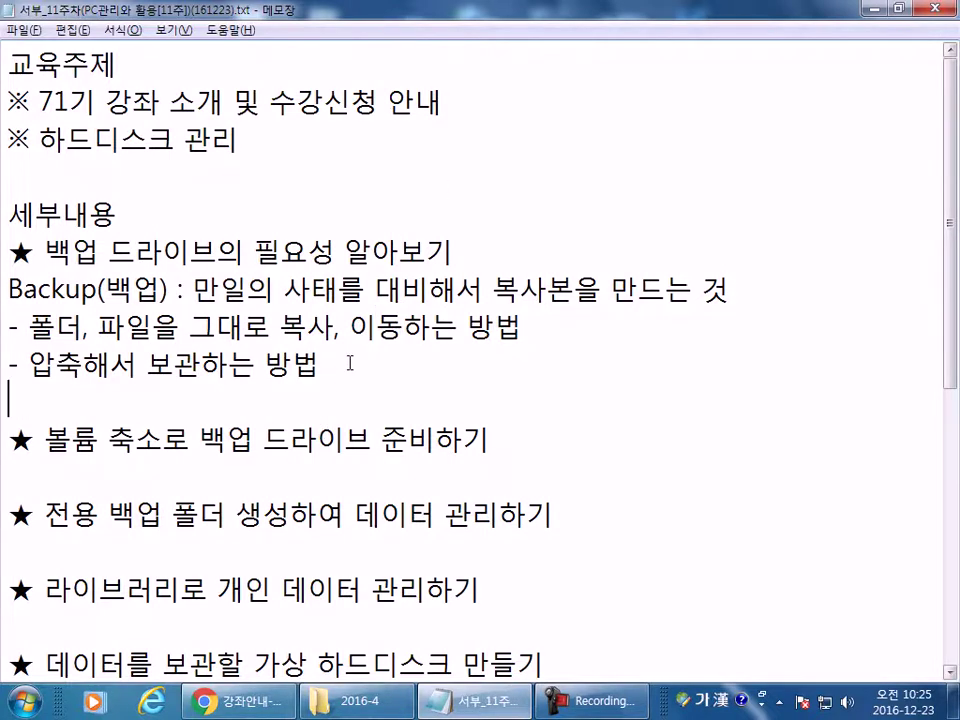
- Switch to Windows Explorer and compress all files of the 2016_4_컴활실기 folder into 2016_4_컴활실기.zip with ALZip
key("alt+Tab")
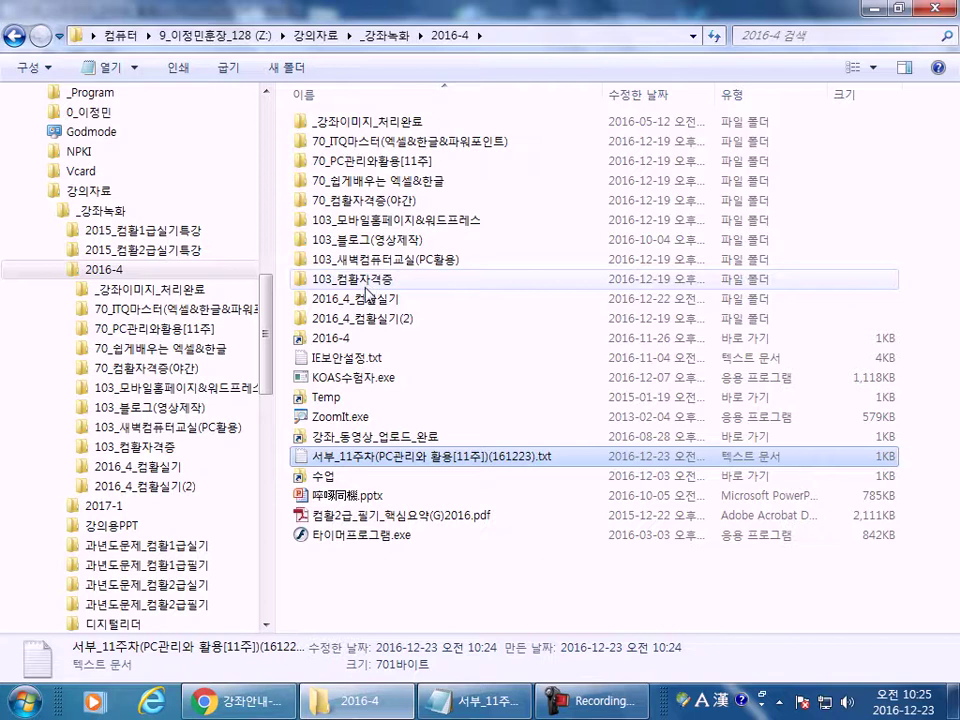
double_click(368, 300)
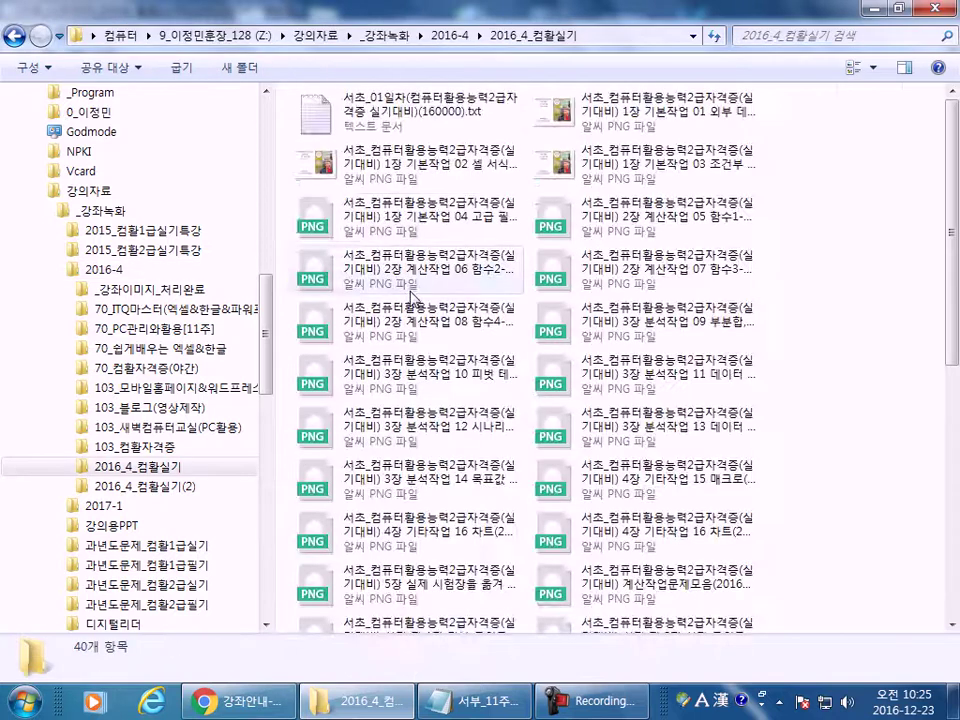
key("ctrl+a")
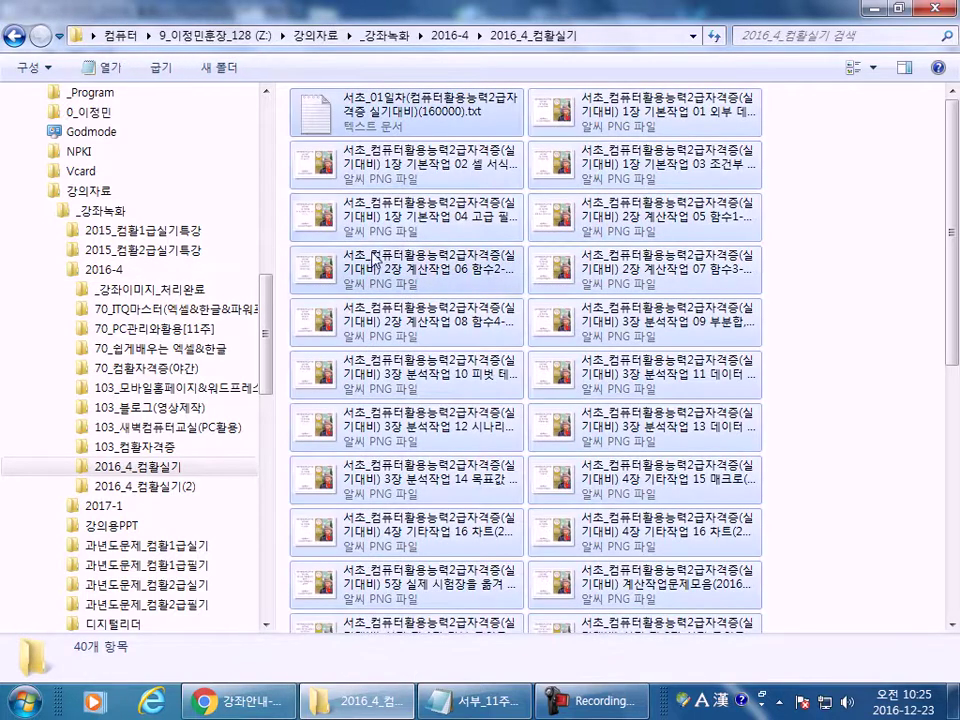
right_click(416, 217)
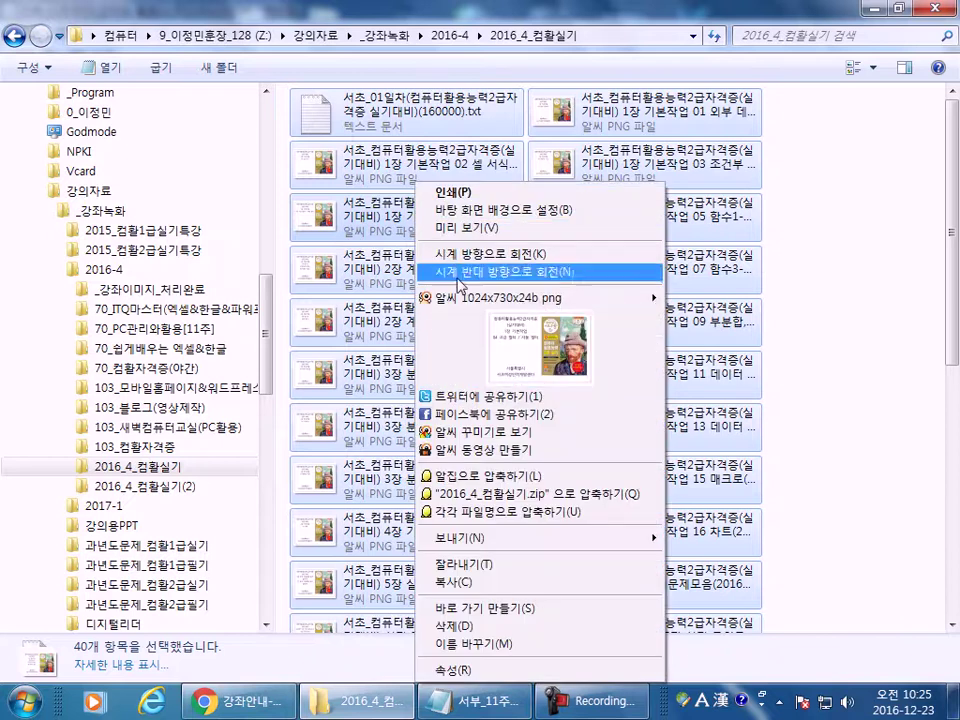
left_click(471, 495)
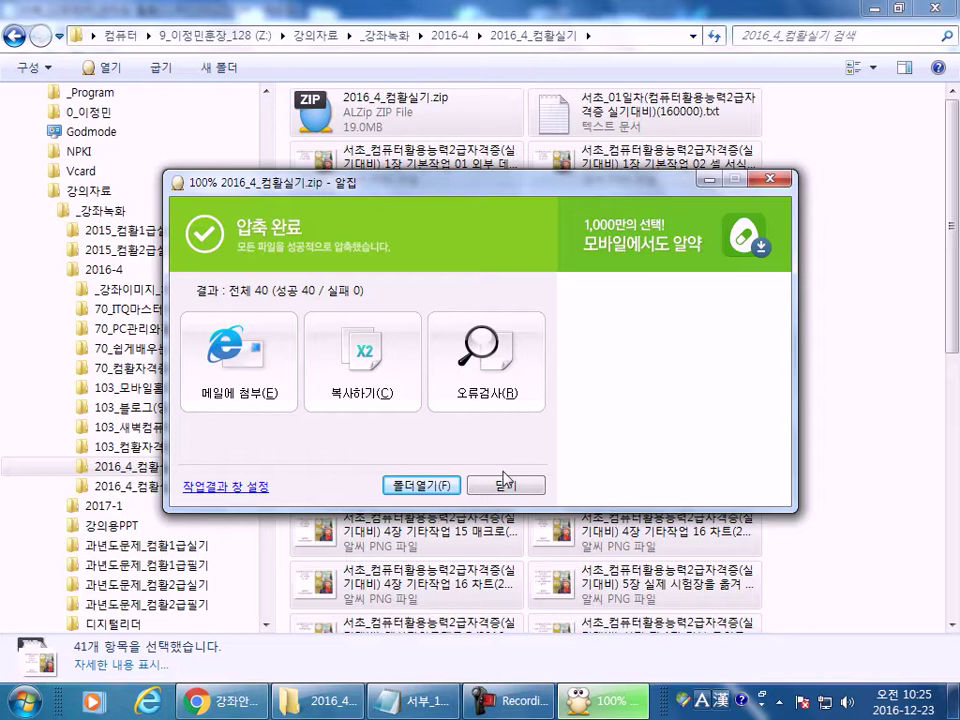
left_click(505, 486)
left_click(369, 121)
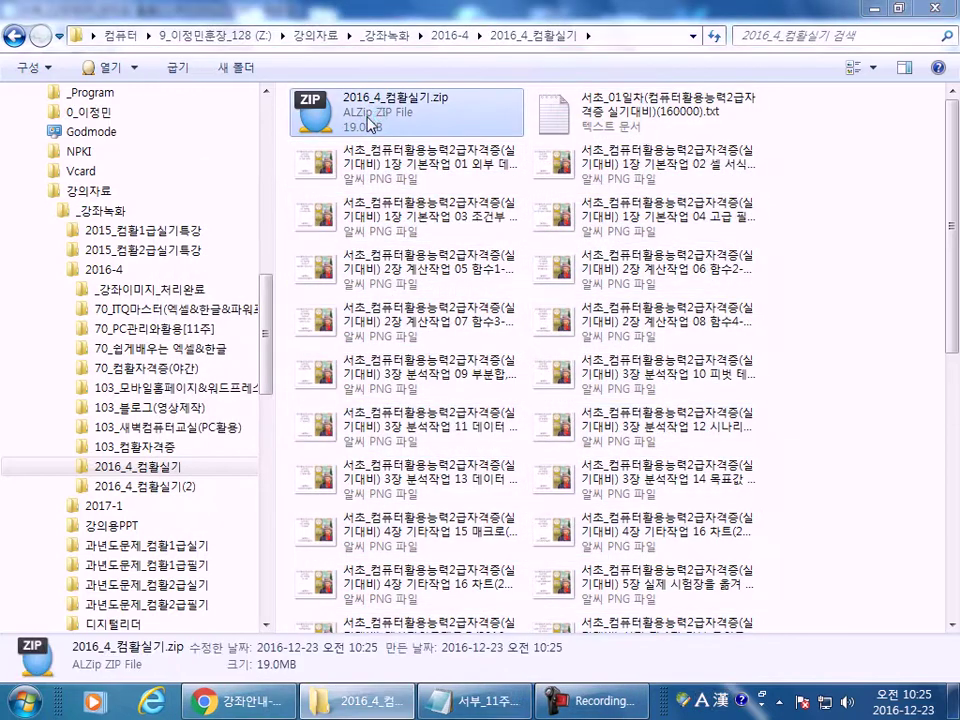
- Delete the 2016_4_컴활실기.zip archive and dismiss the ALTools update without installing it
left_click(600, 112)
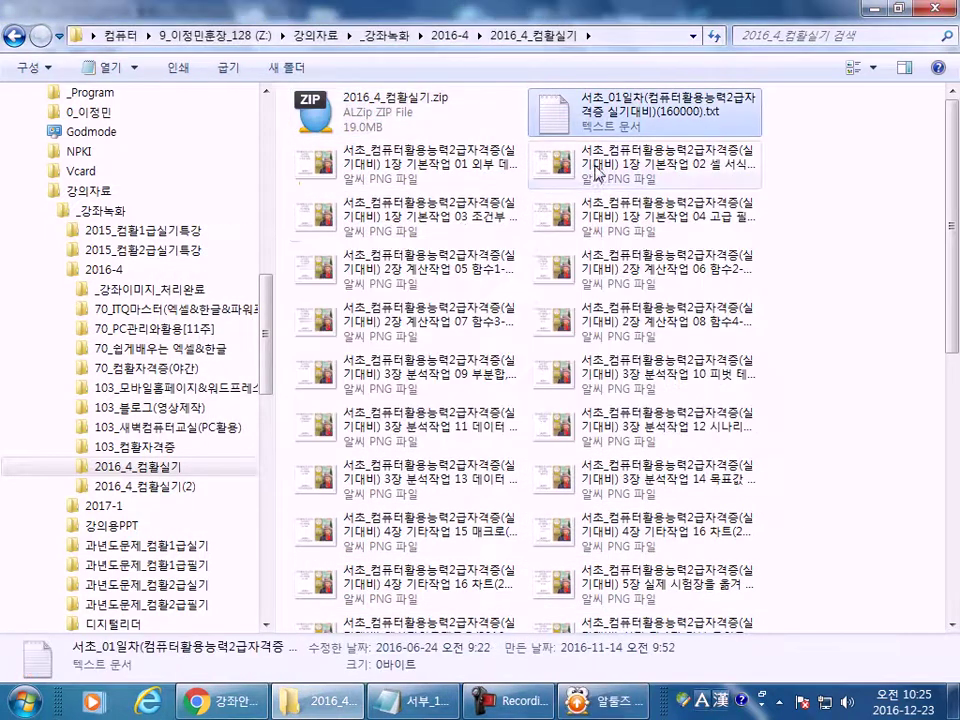
left_click(379, 128)
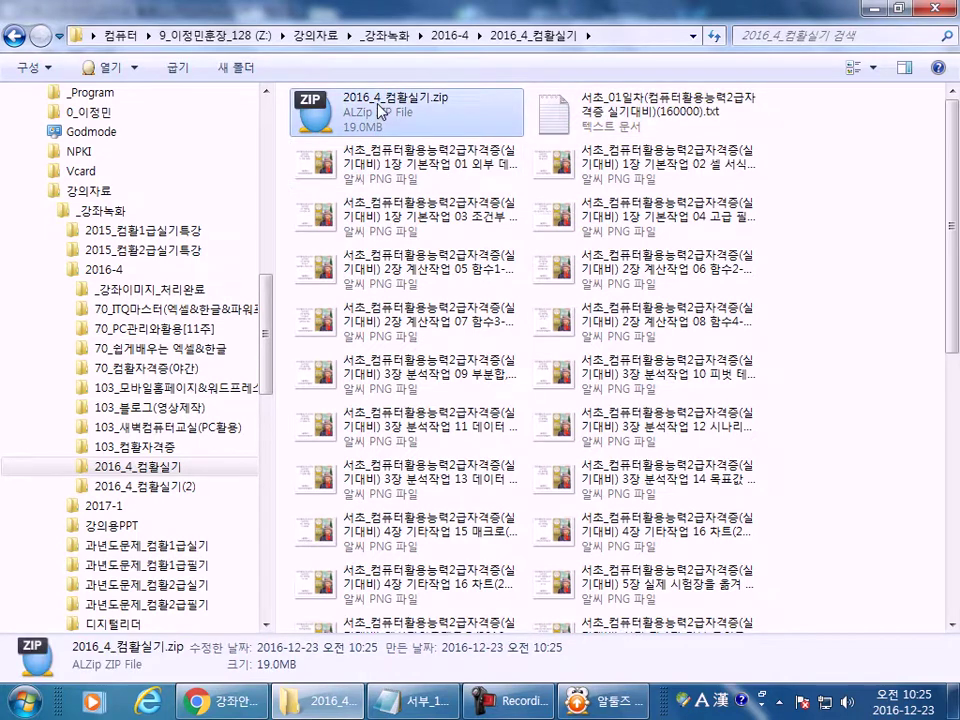
right_click(380, 105)
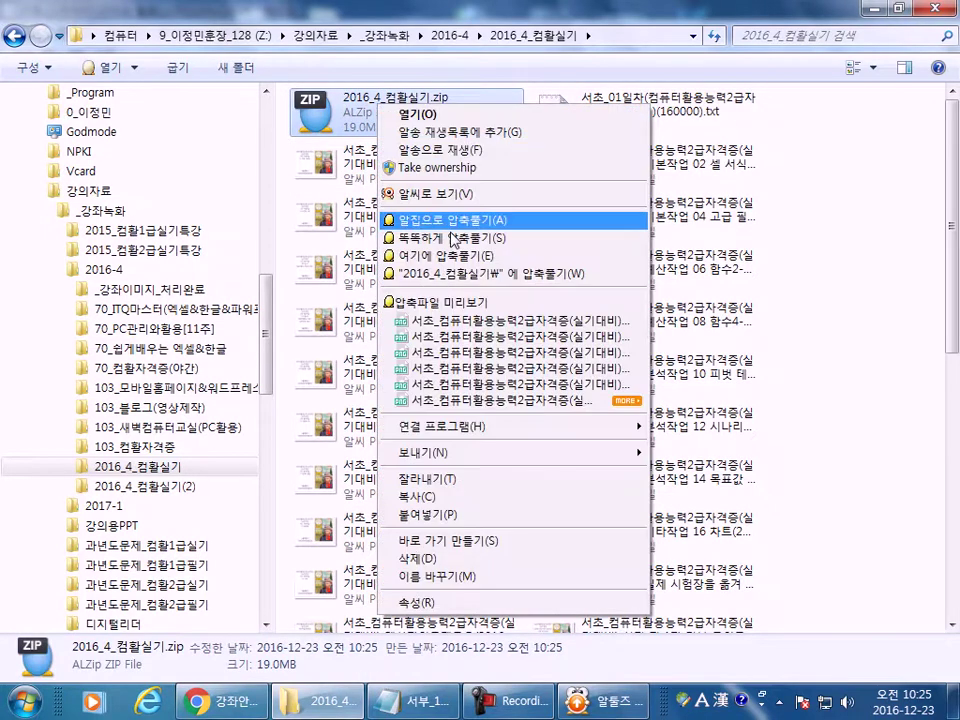
left_click(490, 274)
key("Delete")
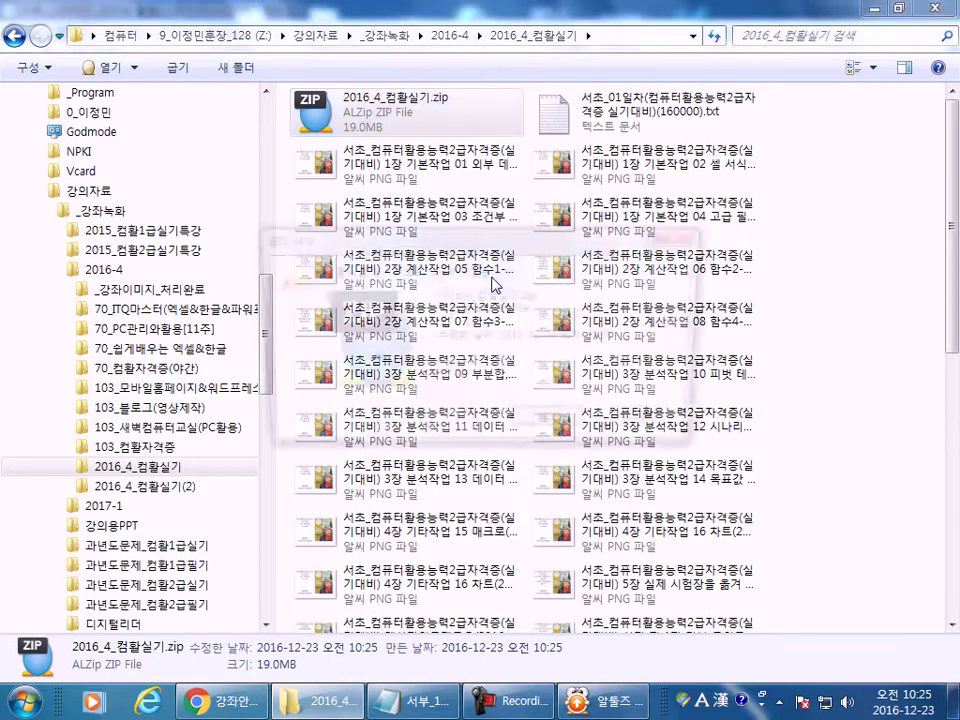
key("Return")
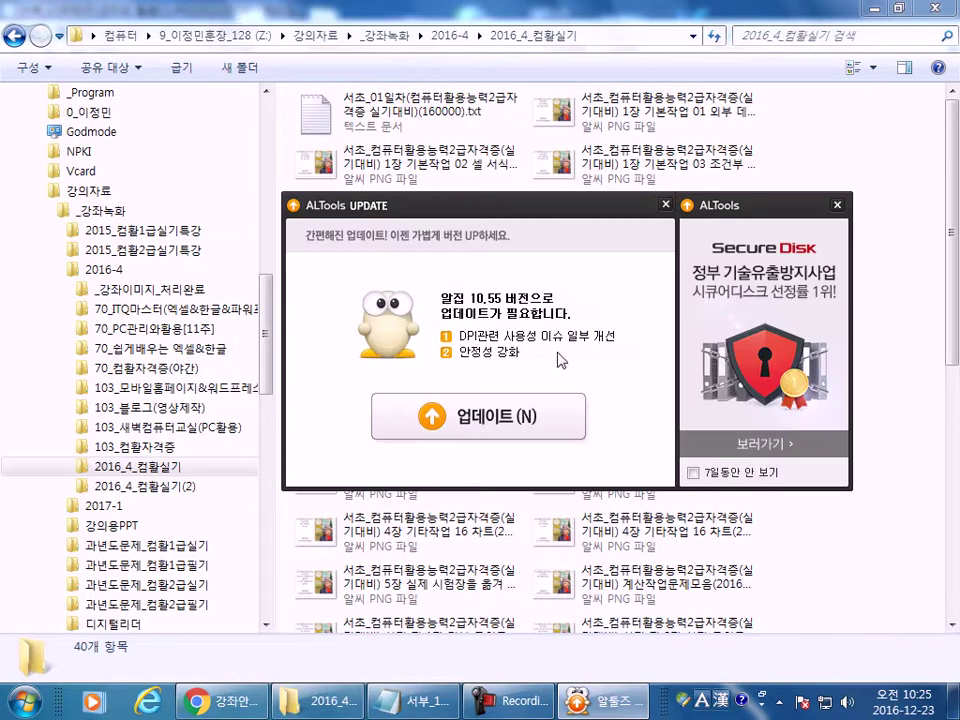
left_click(665, 204)
left_click(486, 390)
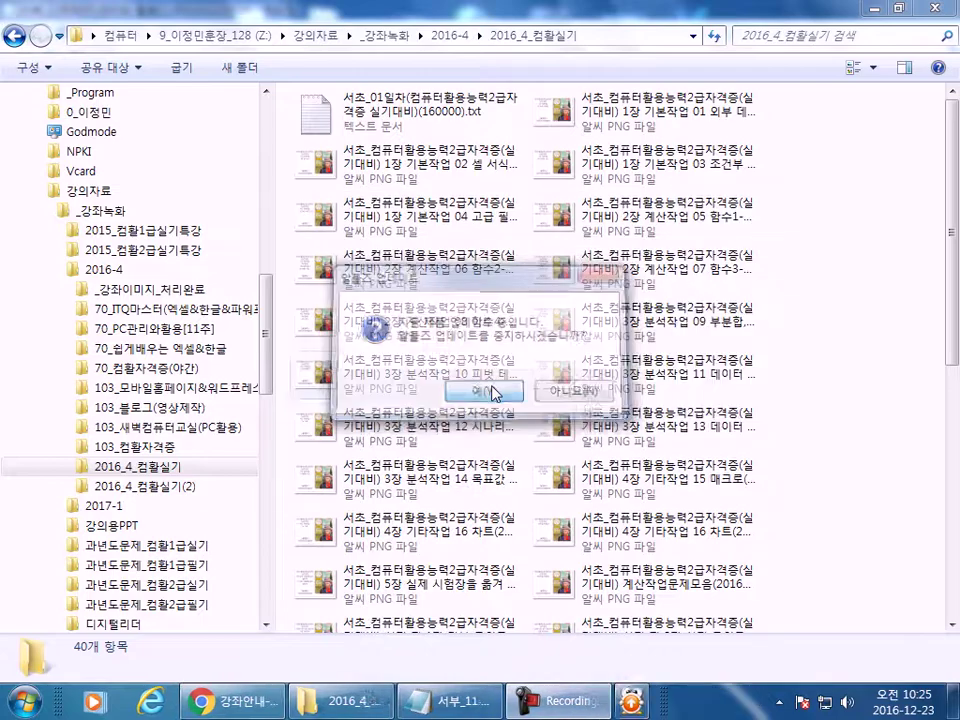
- Switch to Notepad and start a new line "- 시스템에서 제공하는 백업/복원" below the line on compressed storage
left_click(476, 705)
left_click(29, 365)
key("Down")
key("Return")
key("Up")
type("- 시")
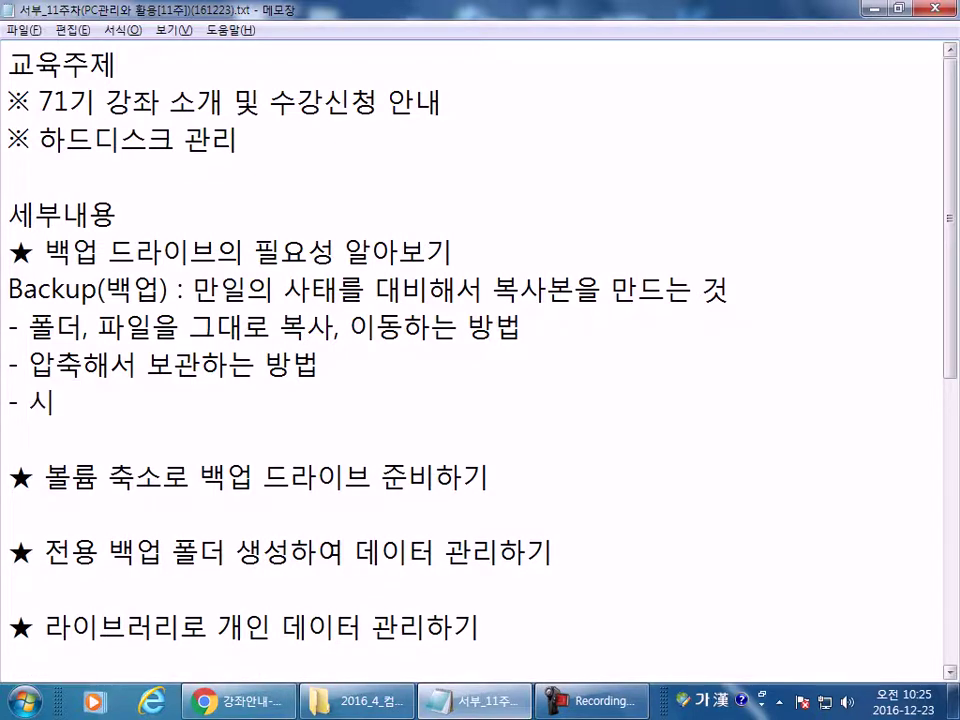
type("스템에서 제공하는 ")
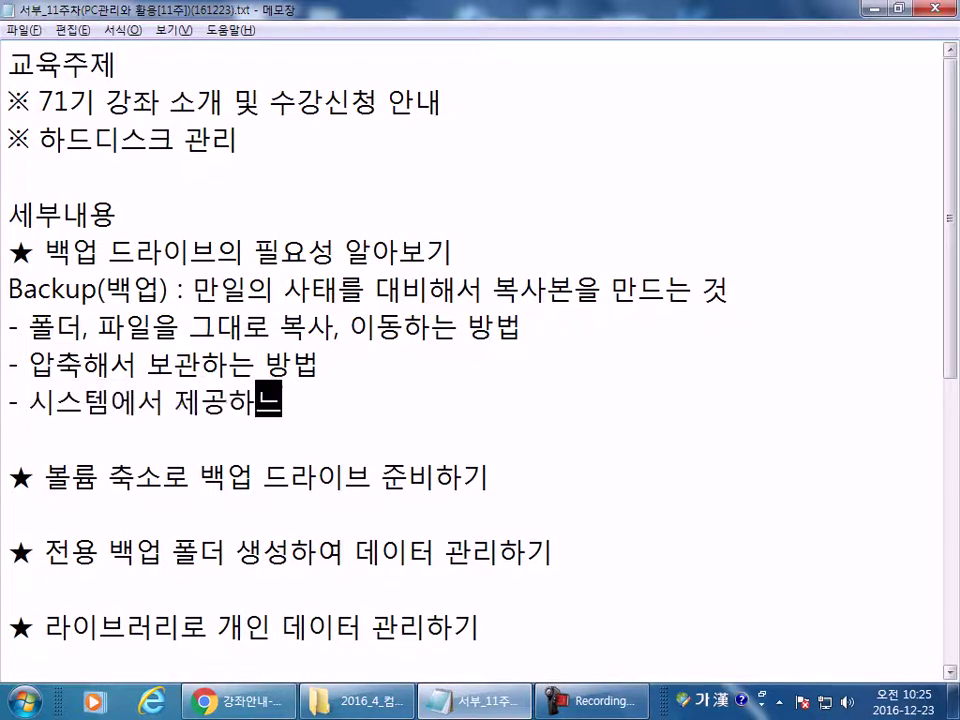
type("백업")
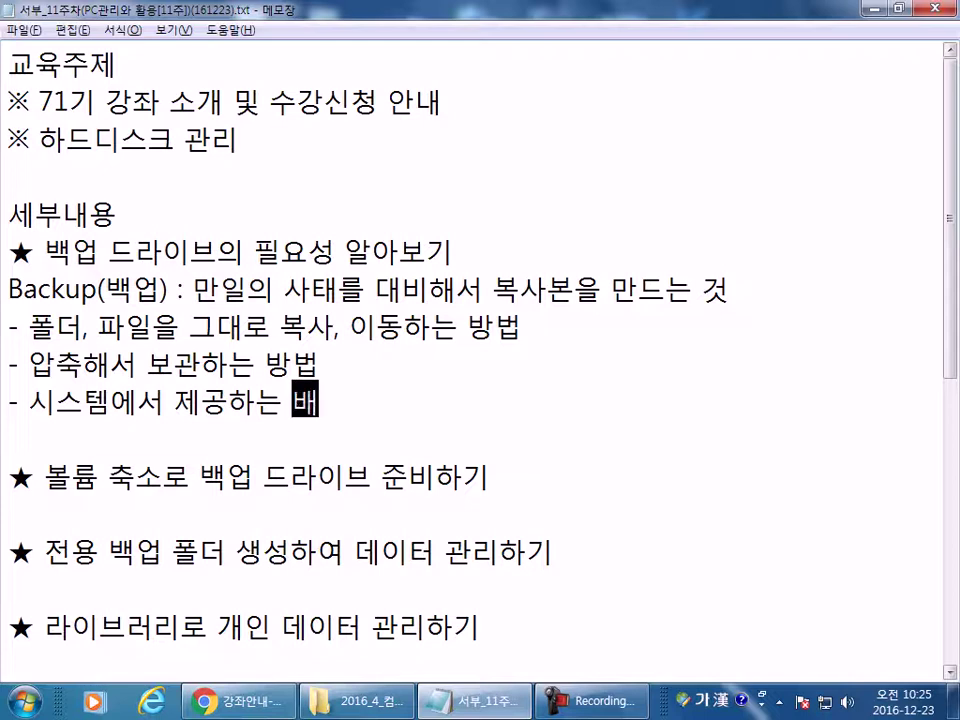
type("/복")
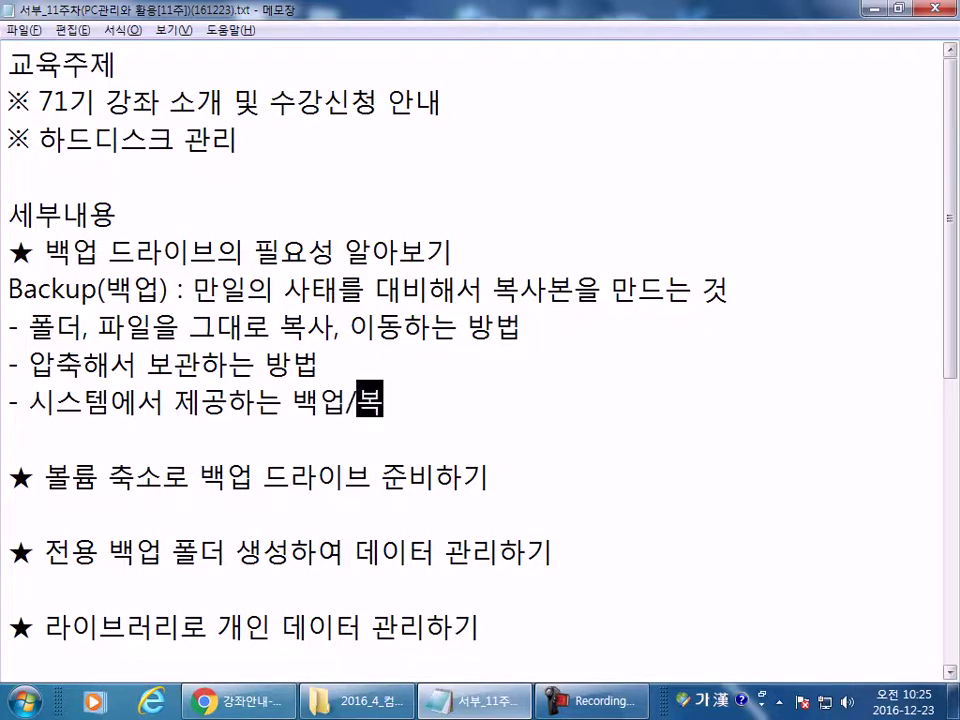
type("우ㅠㅗ")
key("BackSpace")
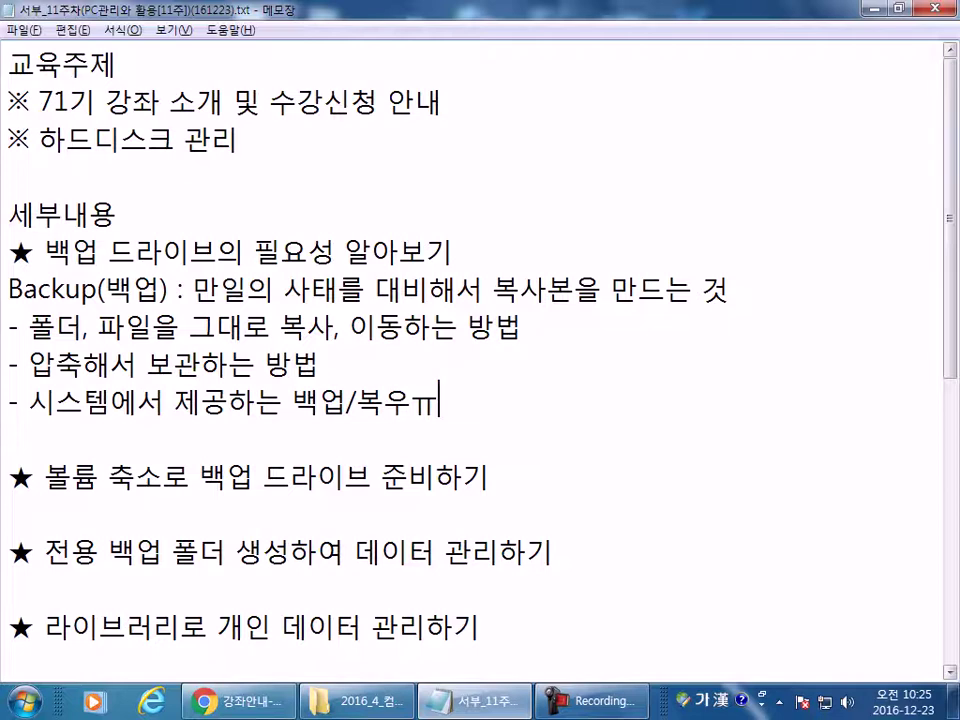
key("BackSpace")
key("BackSpace")
type("원")
- Complete the system backup line by adding " 기능을 이용하는 방법" after 백업/복원
type(" 기능을 하")
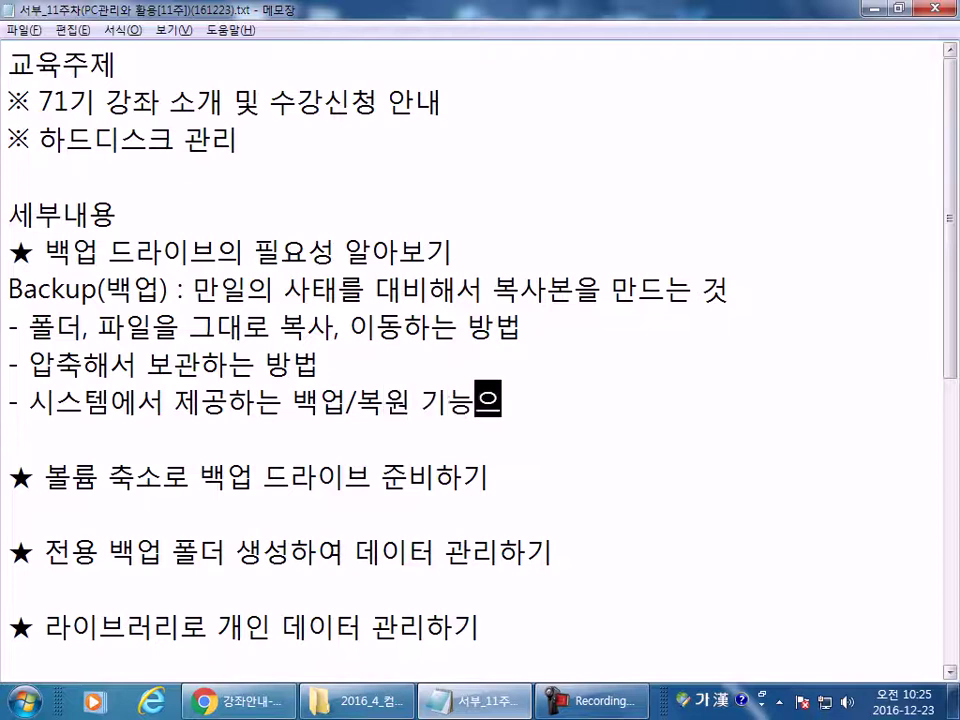
key("BackSpace")
key("BackSpace")
type("이")
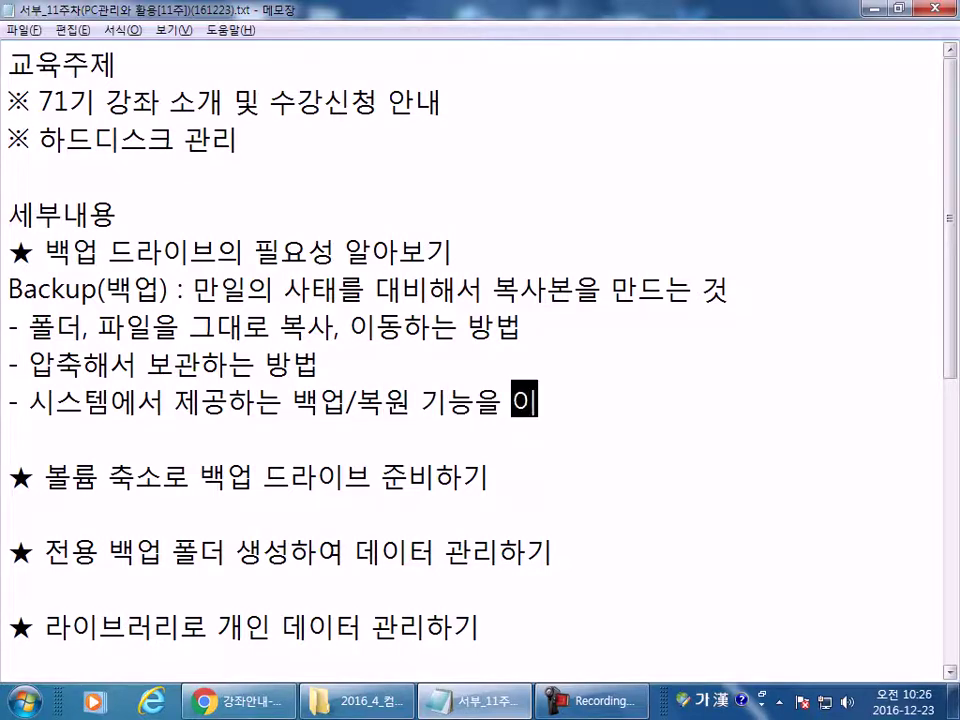
type("용하느ㄴ 방ㅓㅂ")
key("BackSpace")
key("BackSpace")
key("BackSpace")
key("BackSpace")
key("BackSpace")
type("방법")
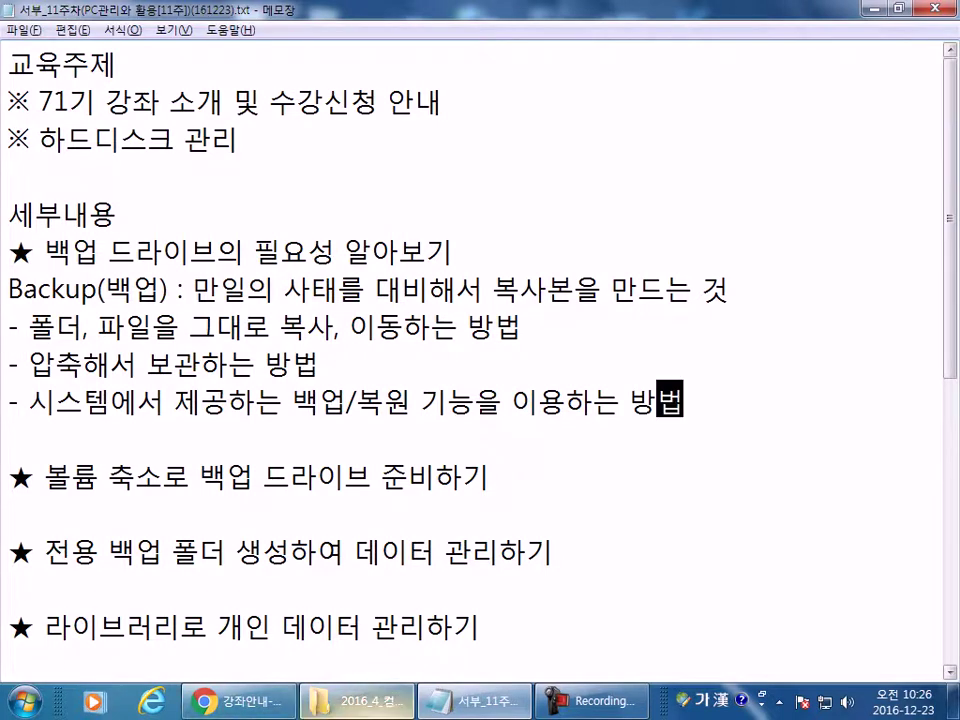
- Open the Windows7_64 (C:) drive's properties from Computer and view its error-checking, defragmentation and backup tools
left_click(44, 710)
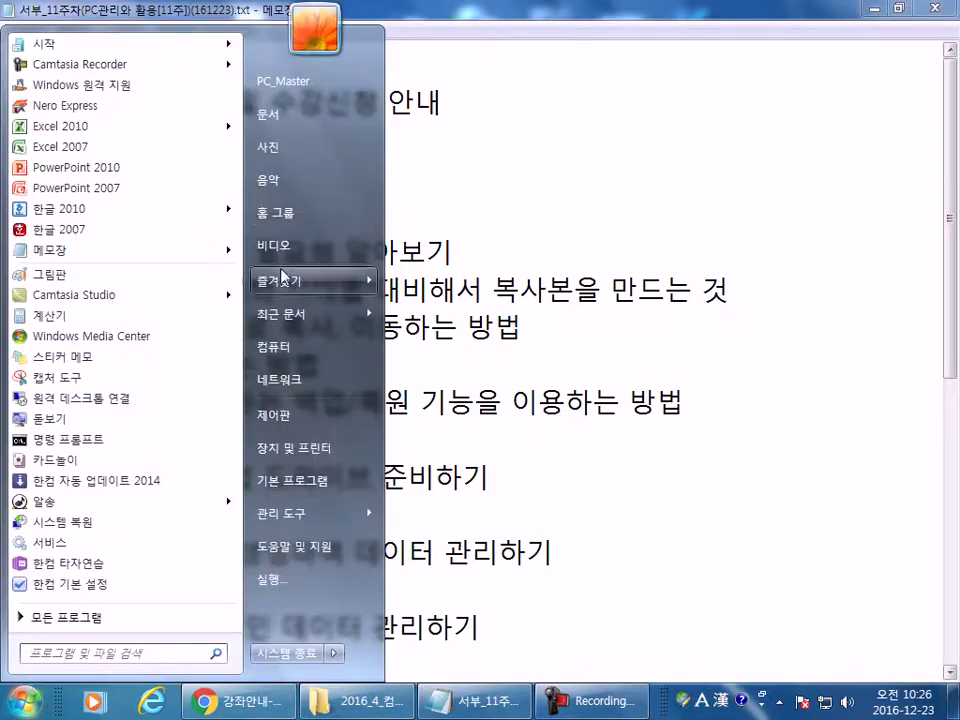
left_click(280, 346)
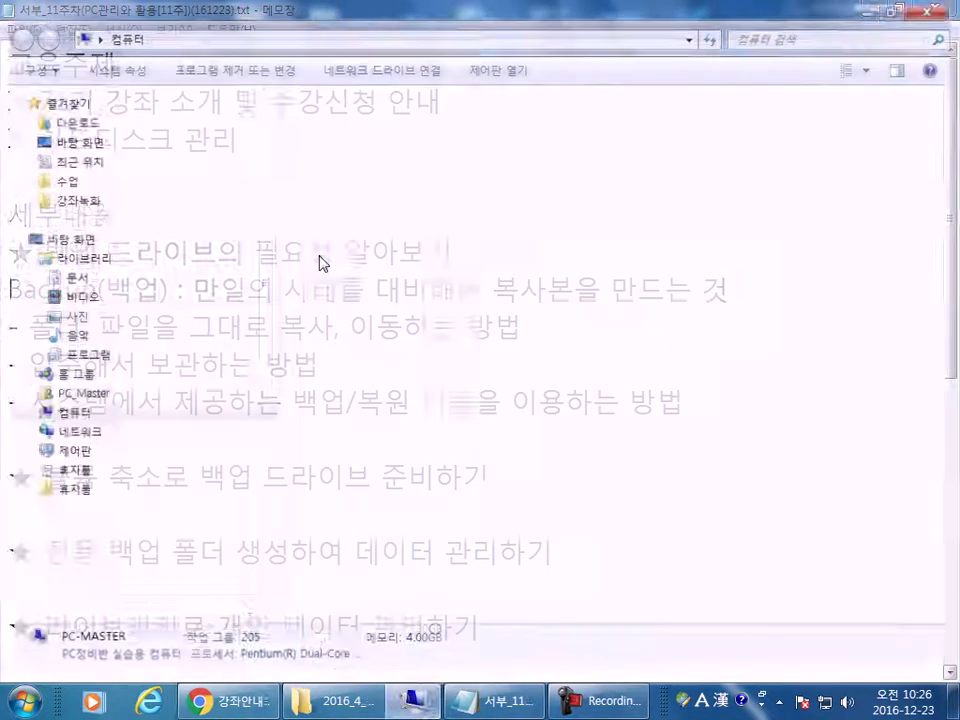
right_click(362, 152)
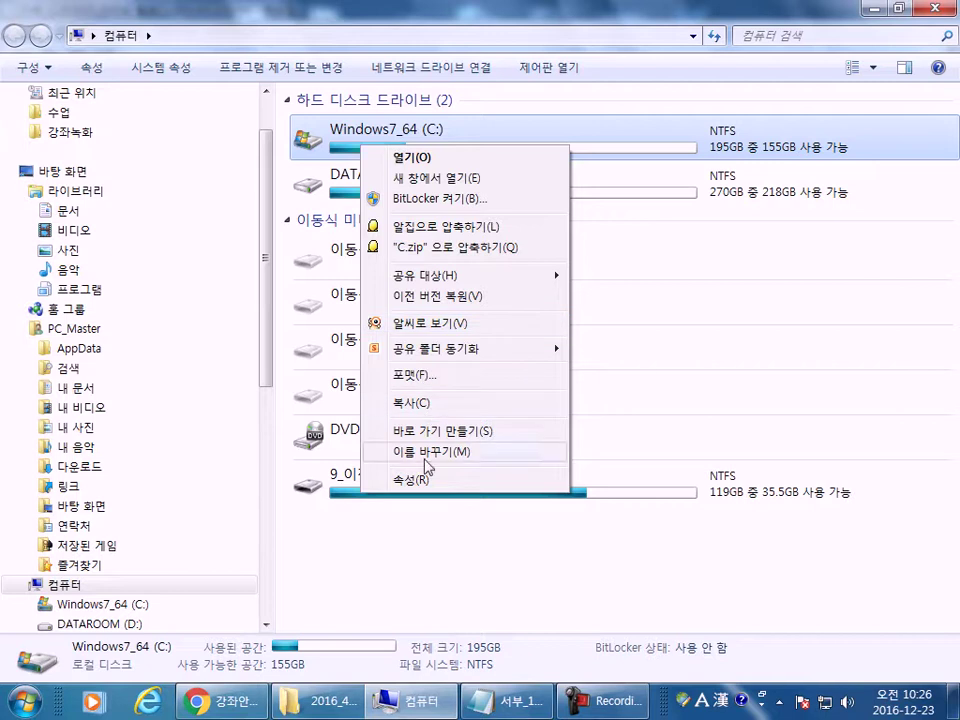
left_click(410, 482)
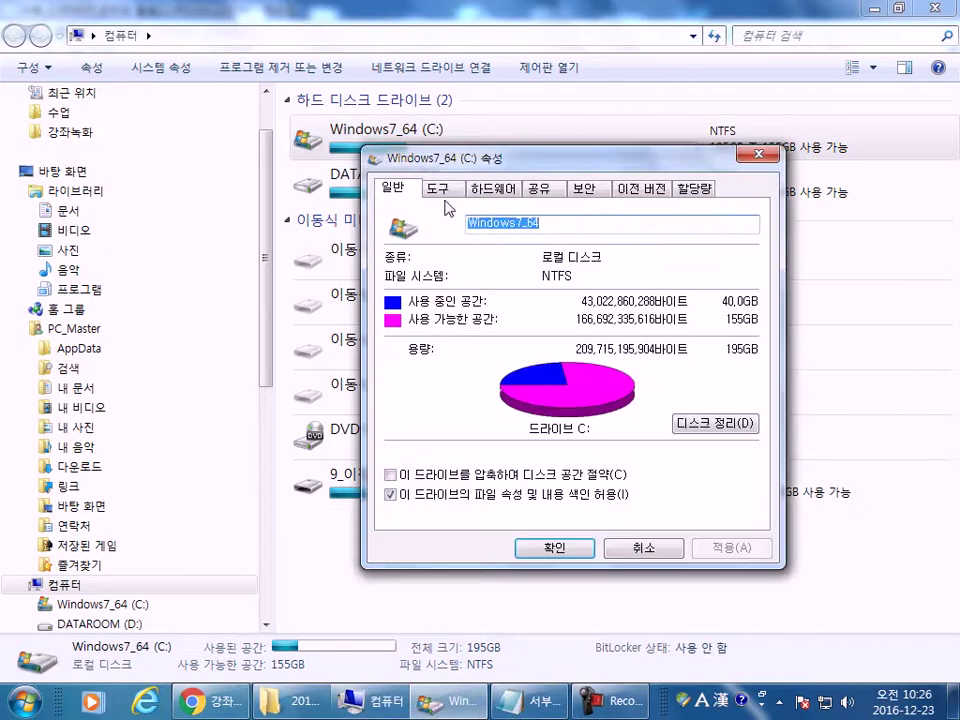
left_click(442, 190)
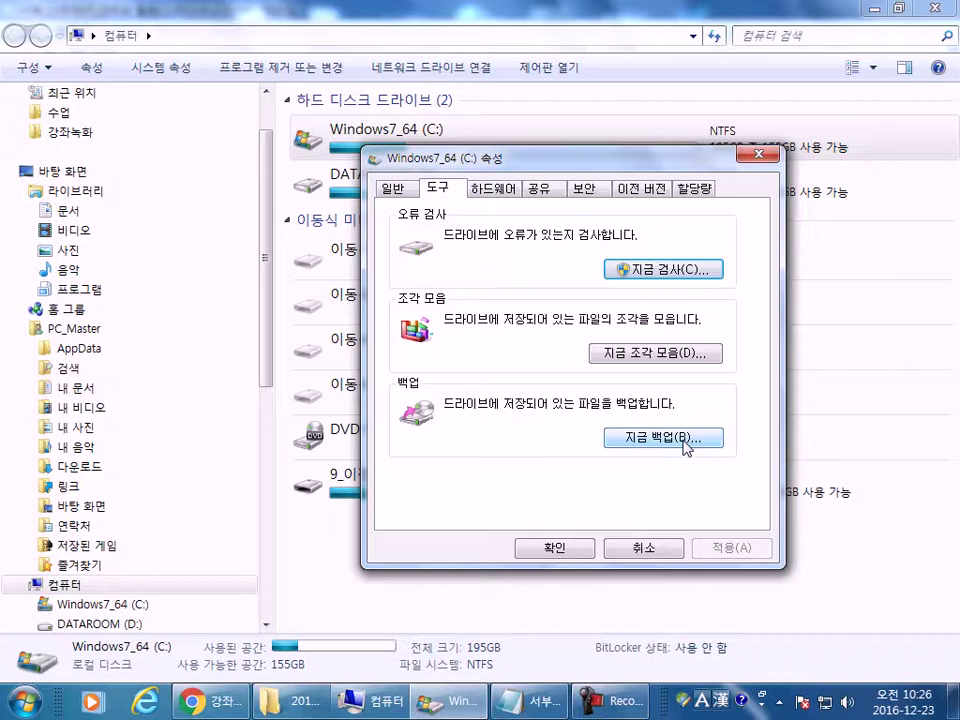
key("Escape")
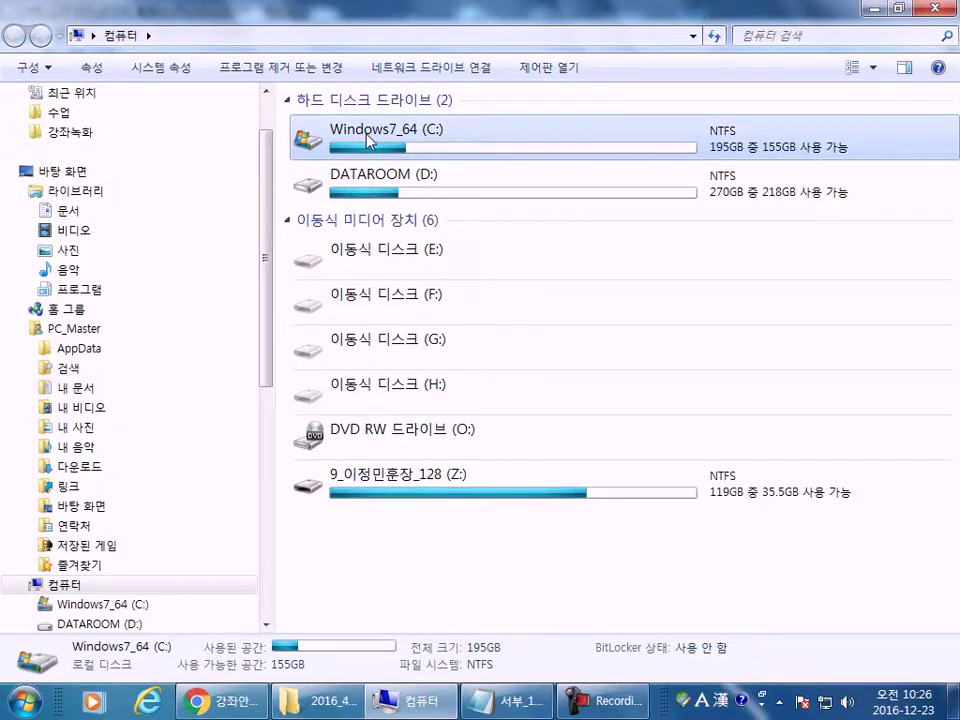
- Reopen the properties of the Windows7_64 (C:) drive and launch its backup tool (지금 백업)
right_click(367, 133)
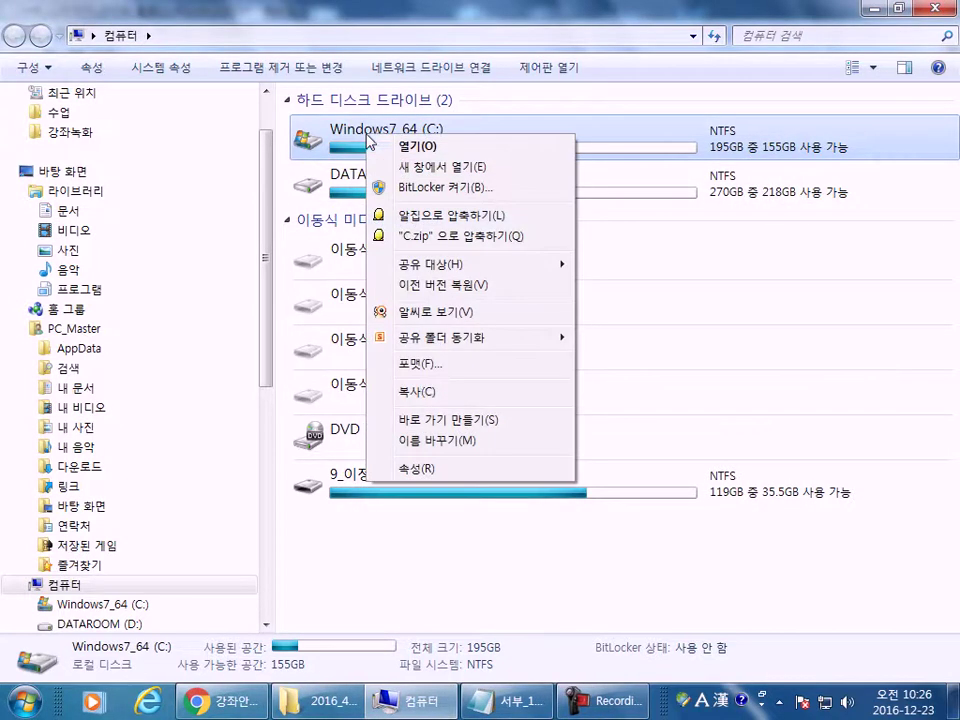
left_click(428, 469)
left_click(442, 177)
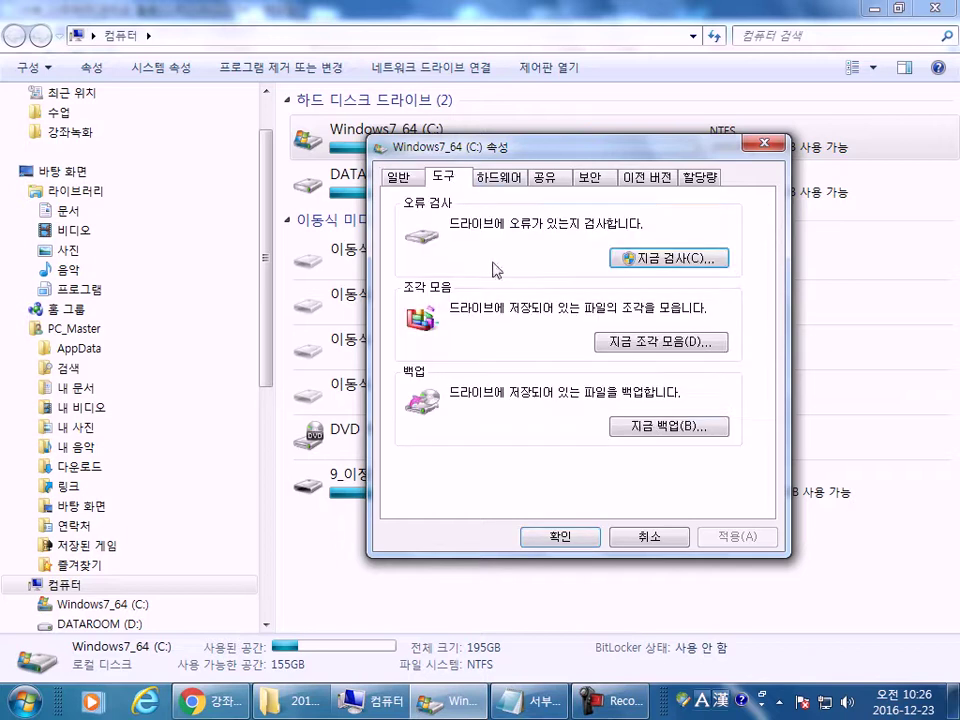
left_click(649, 426)
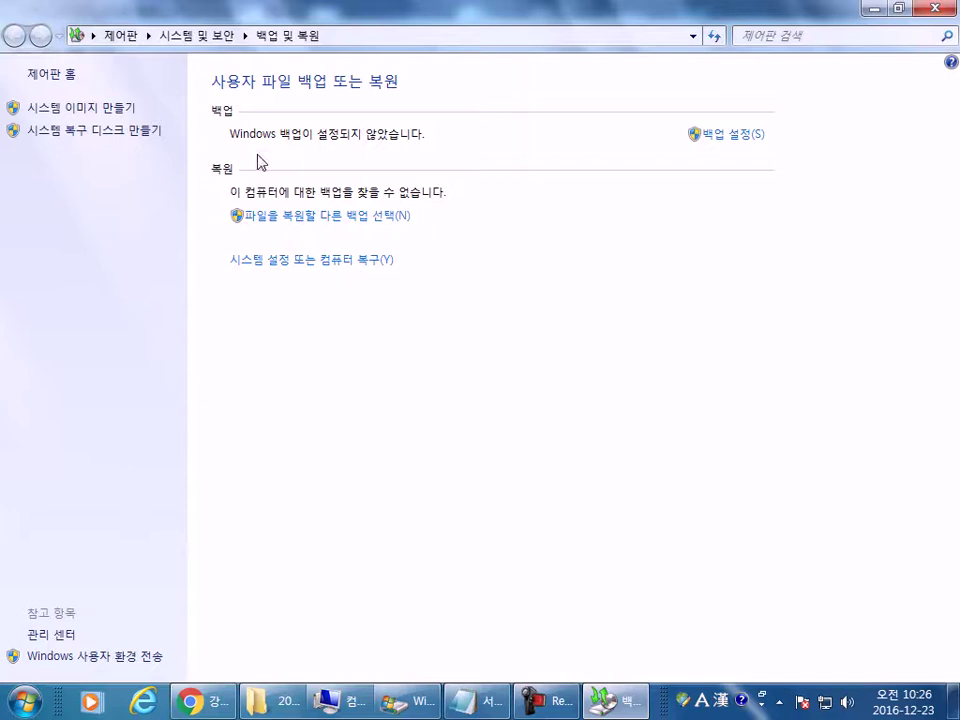
left_click(720, 138)
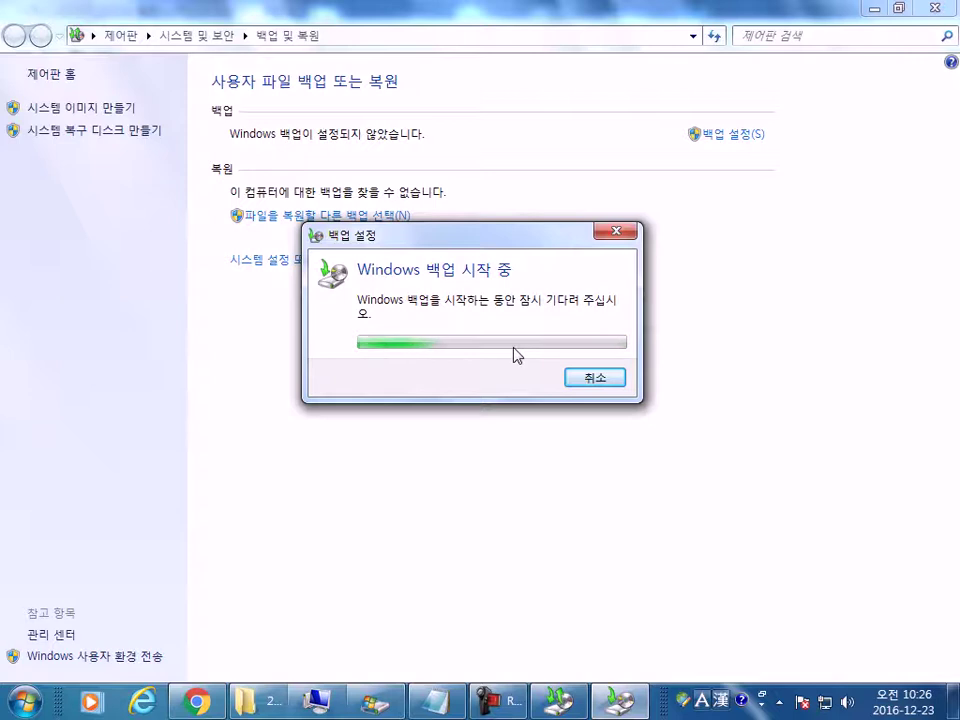
left_click(600, 380)
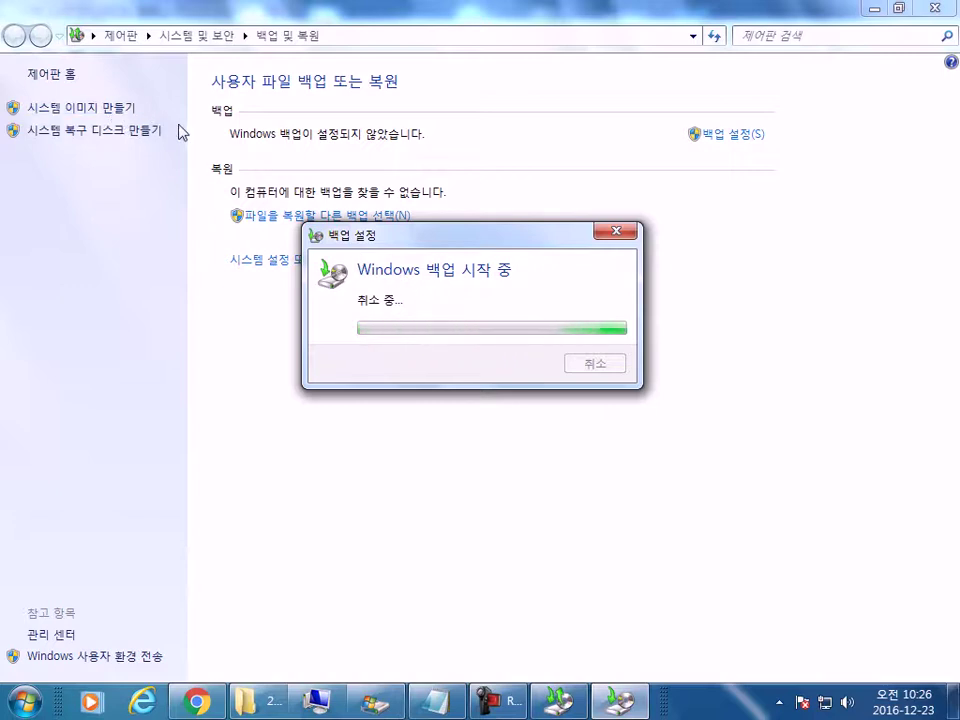
key("alt+Tab")
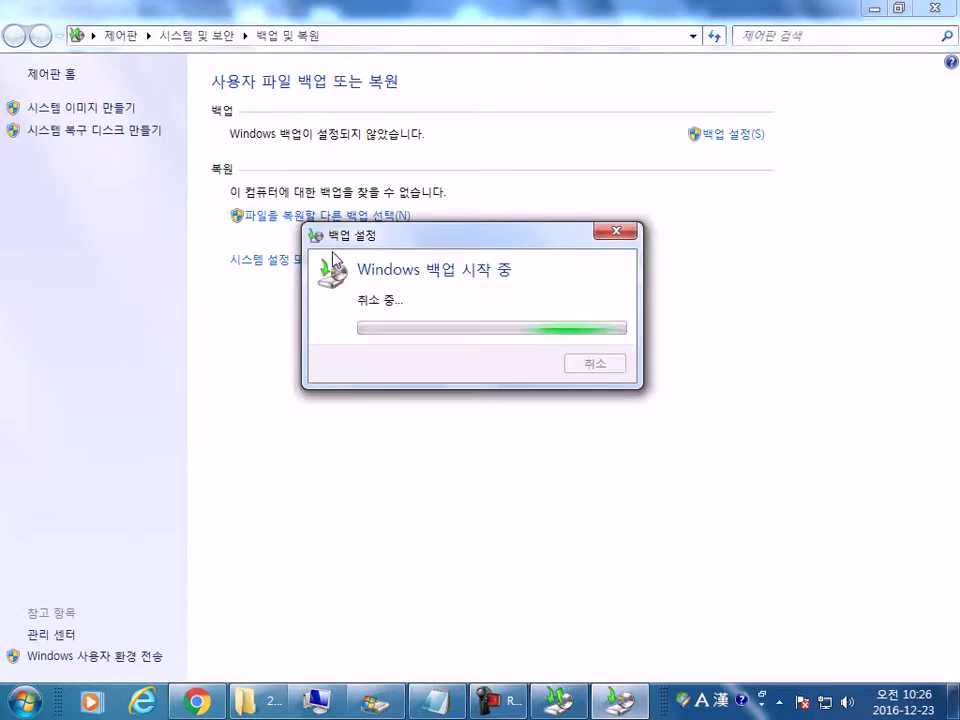
- Switch to Computer and examine the Windows7_64 (C:), DATAROOM (D:) and DVD RW (O:) drives alongside the Backup and Restore page
left_click(340, 700)
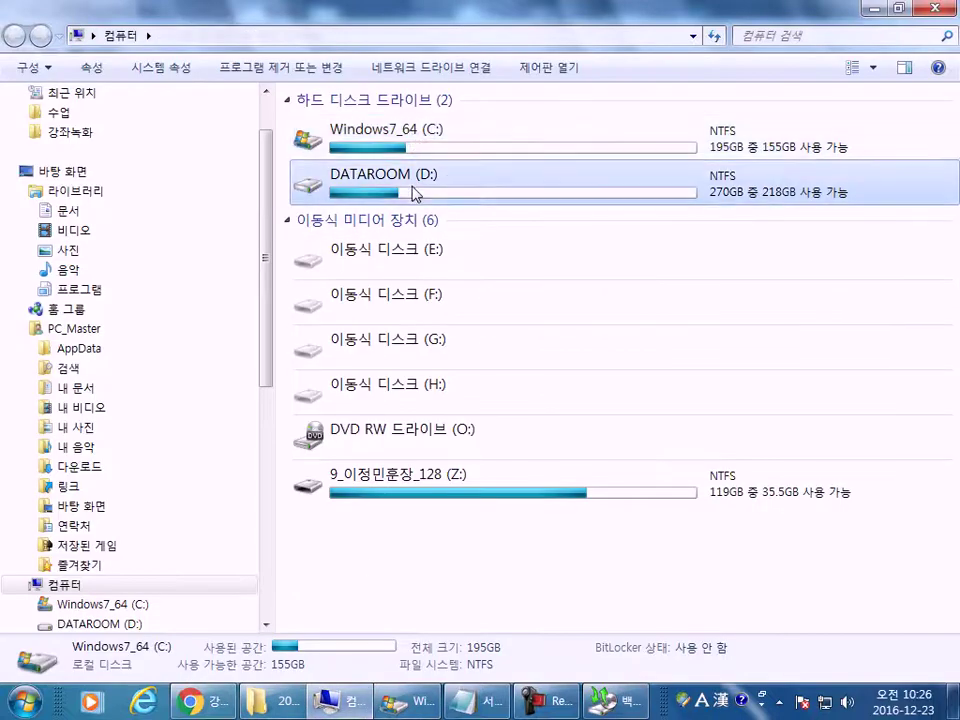
left_click(413, 190)
left_click(416, 148)
left_click(407, 189)
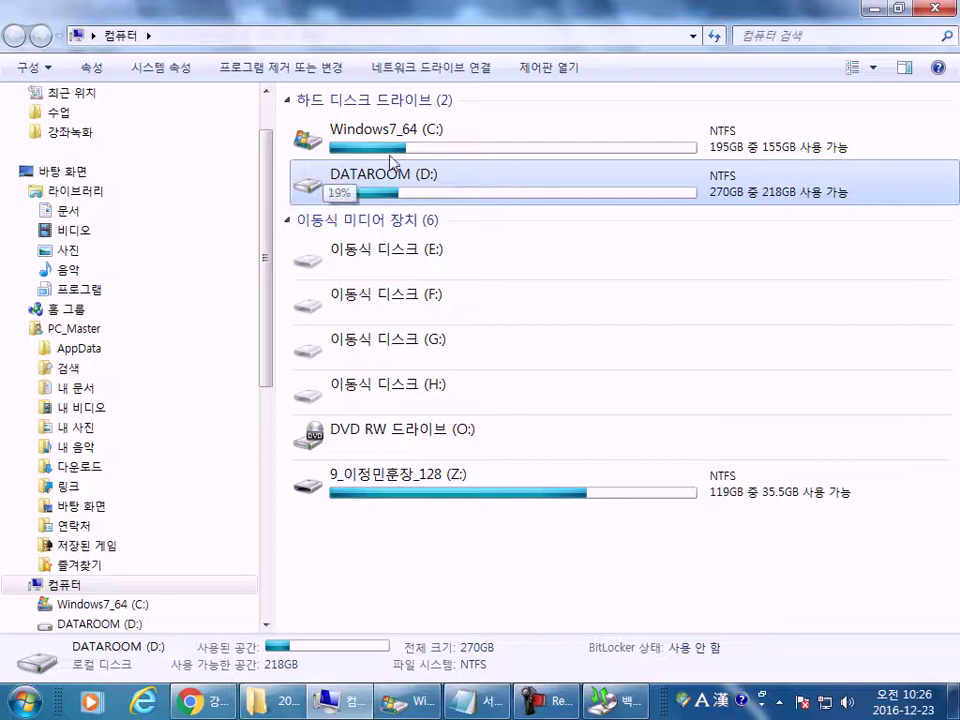
left_click(394, 152)
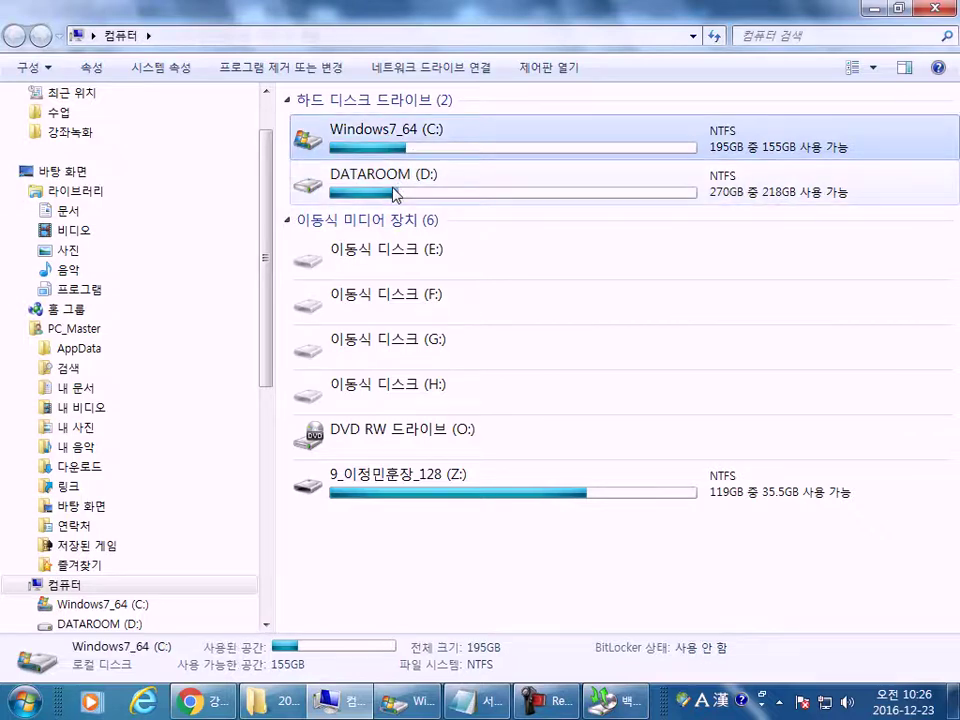
key("alt+Tab")
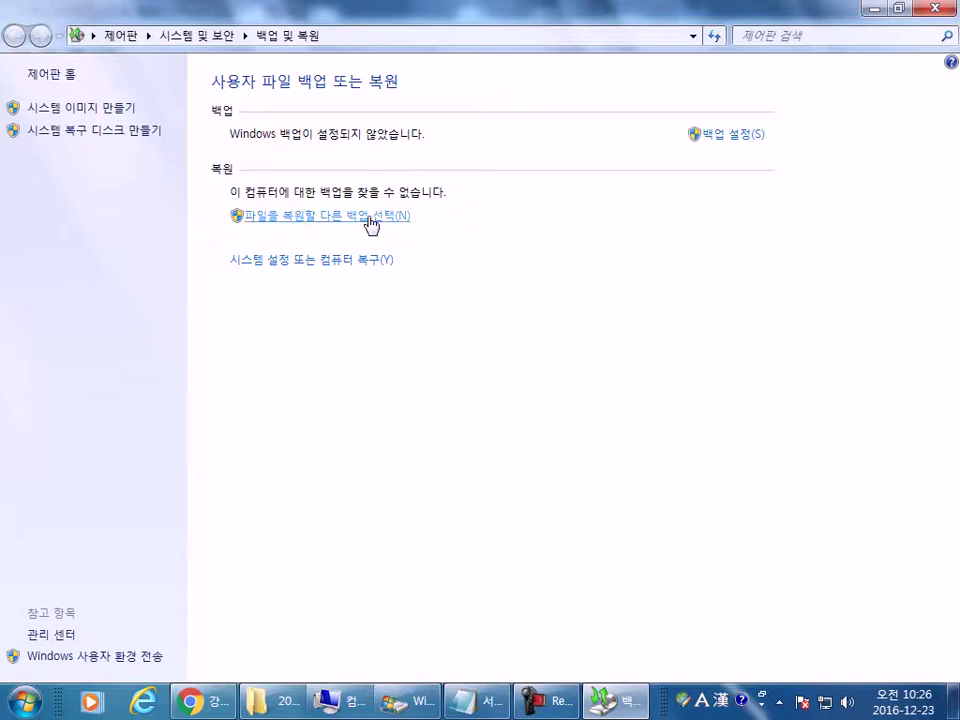
key("alt+Tab")
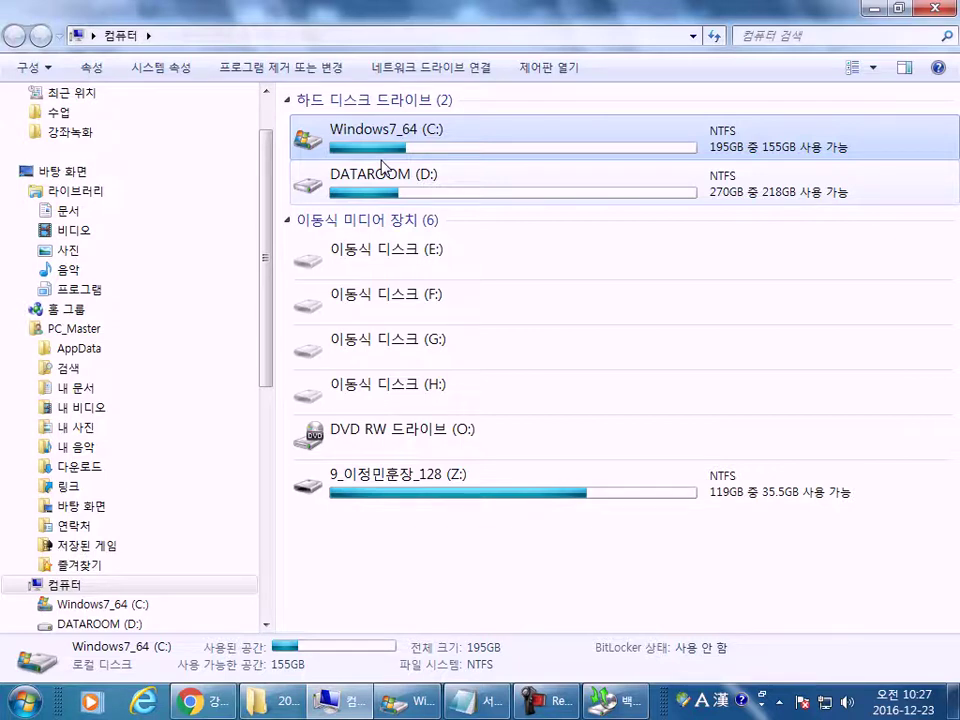
left_click(377, 432)
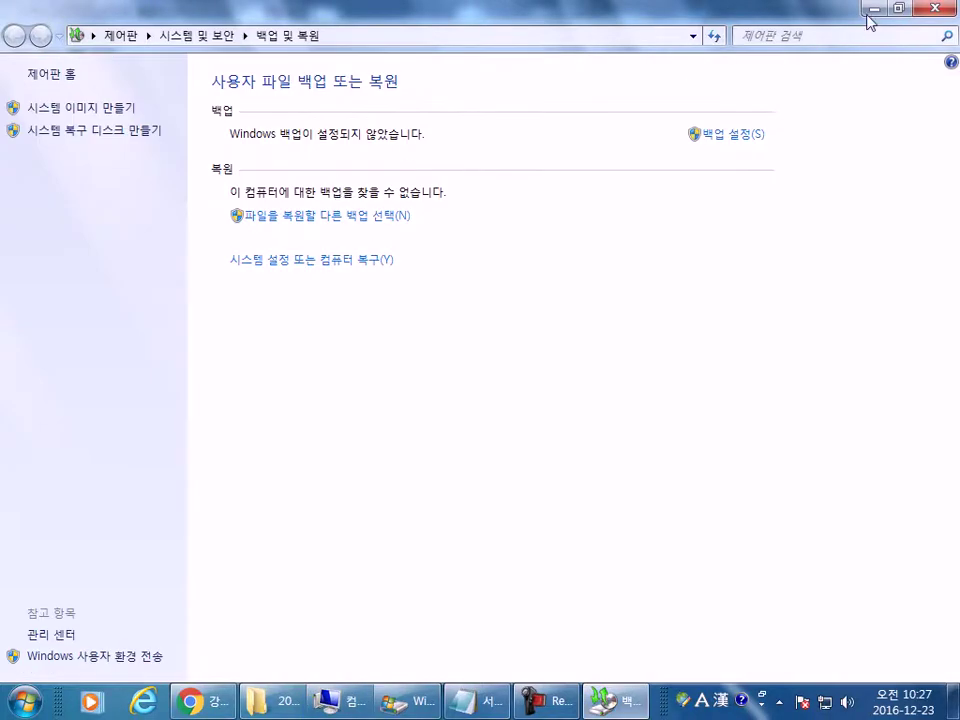
- Close Backup and Restore, and append " : 시스템이 너무 느려진다." to the system backup/restore line in the Notepad notes
left_click(936, 12)
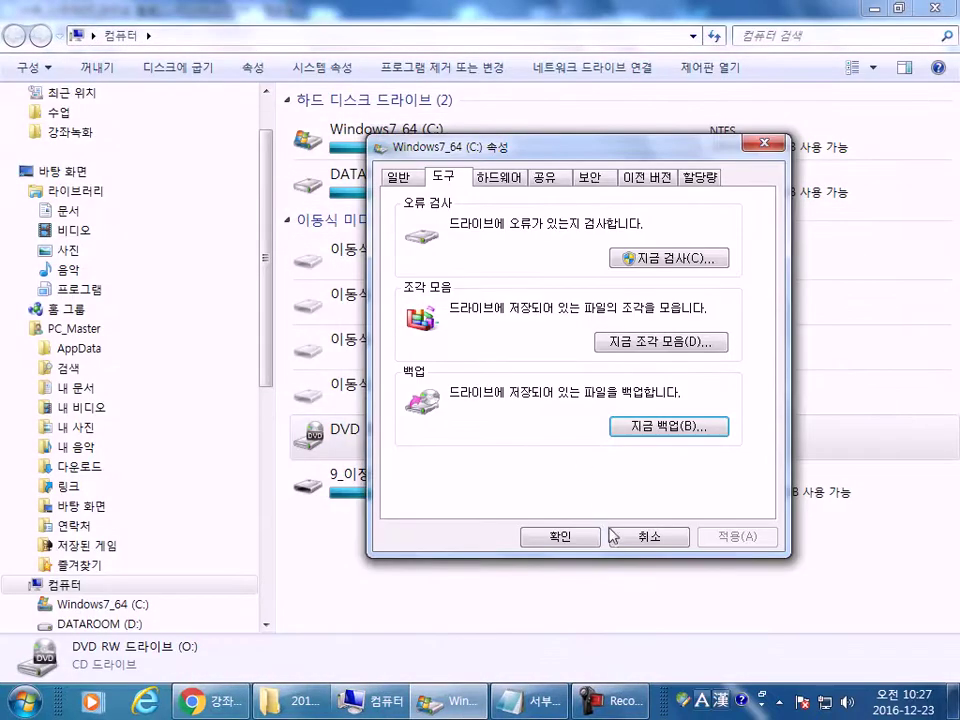
left_click(505, 700)
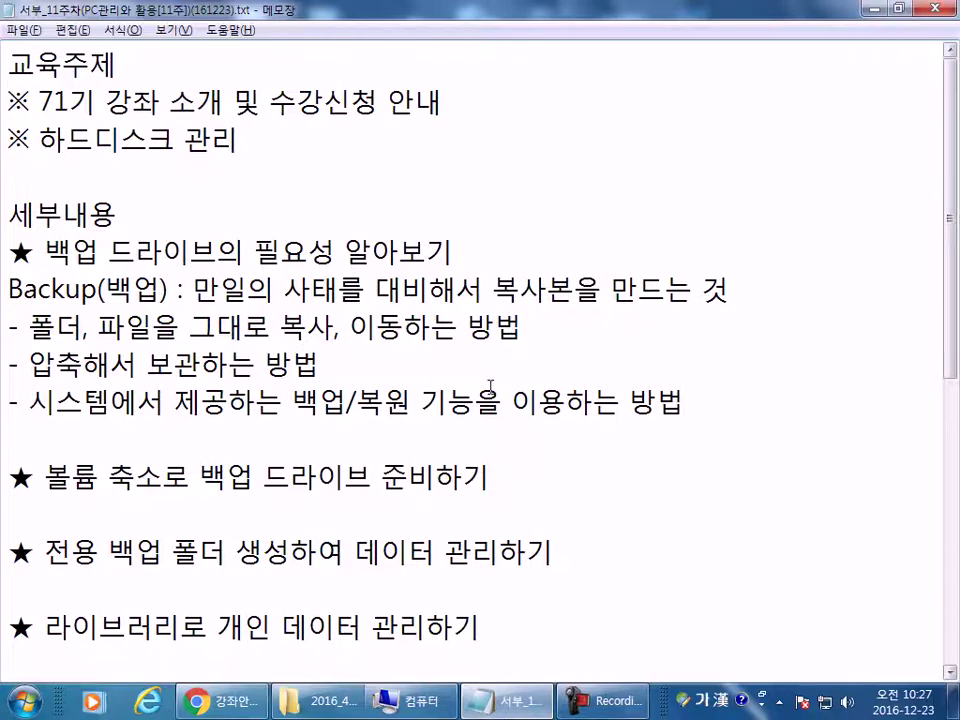
type(": 시스테")
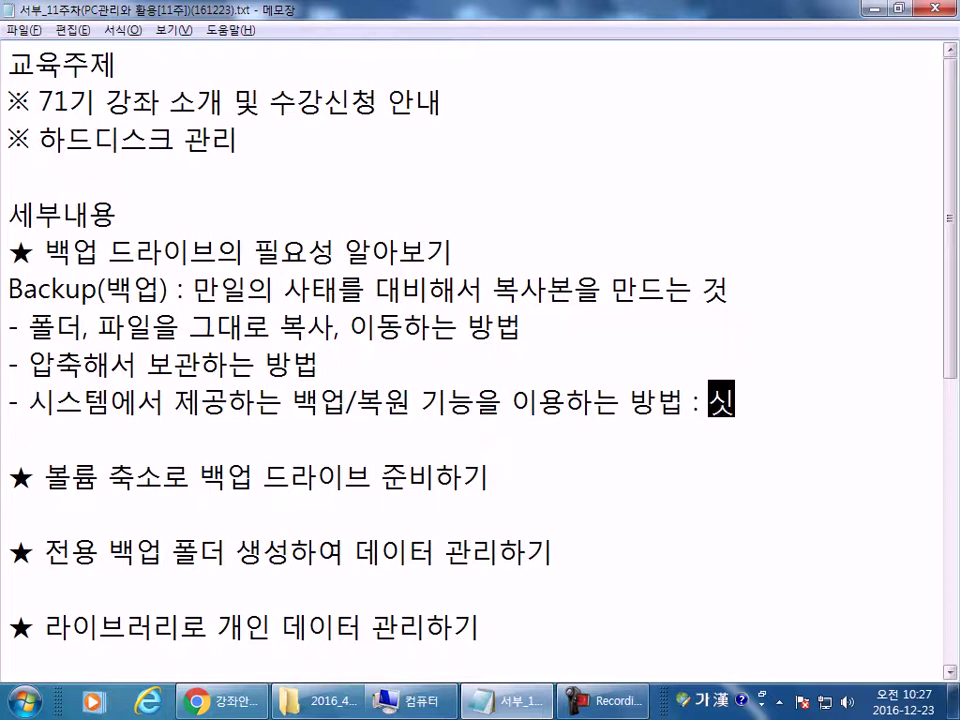
type("ㅁ이 너무 느려지")
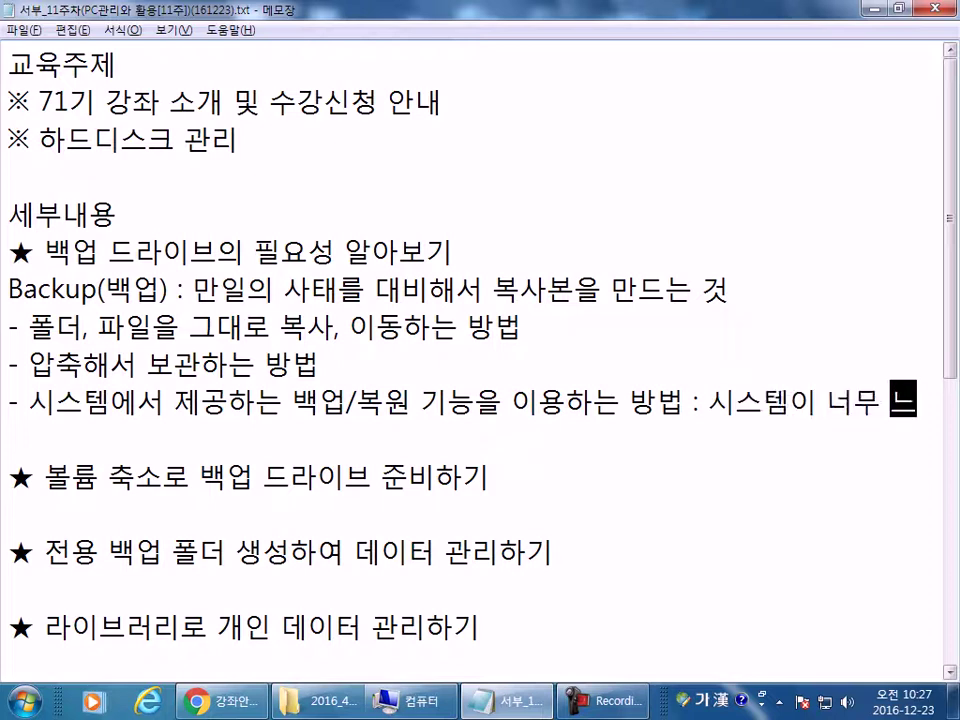
type("ㄴ다.")
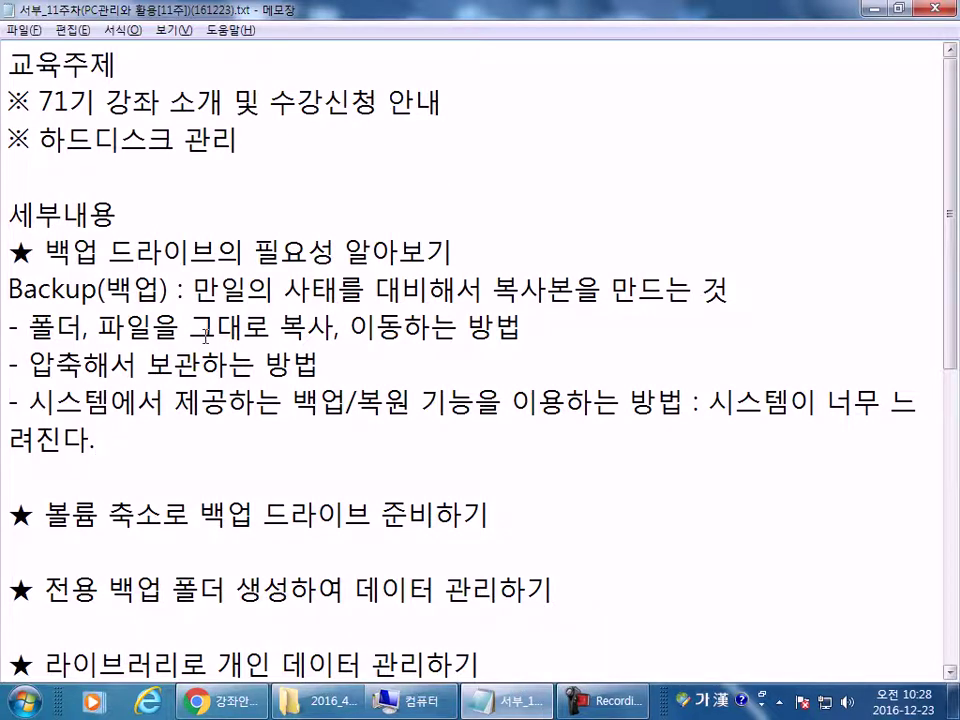
- Highlight and deselect the notes line on copying or moving folders and files, and close the Computer window
left_click_drag(8, 326, 569, 326)
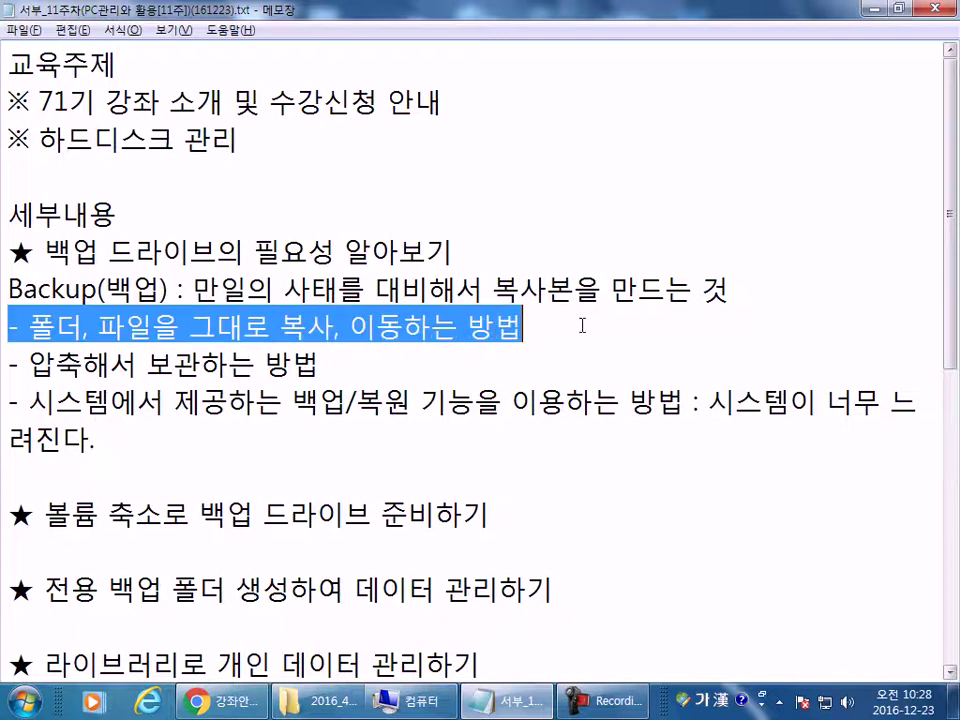
left_click(496, 365)
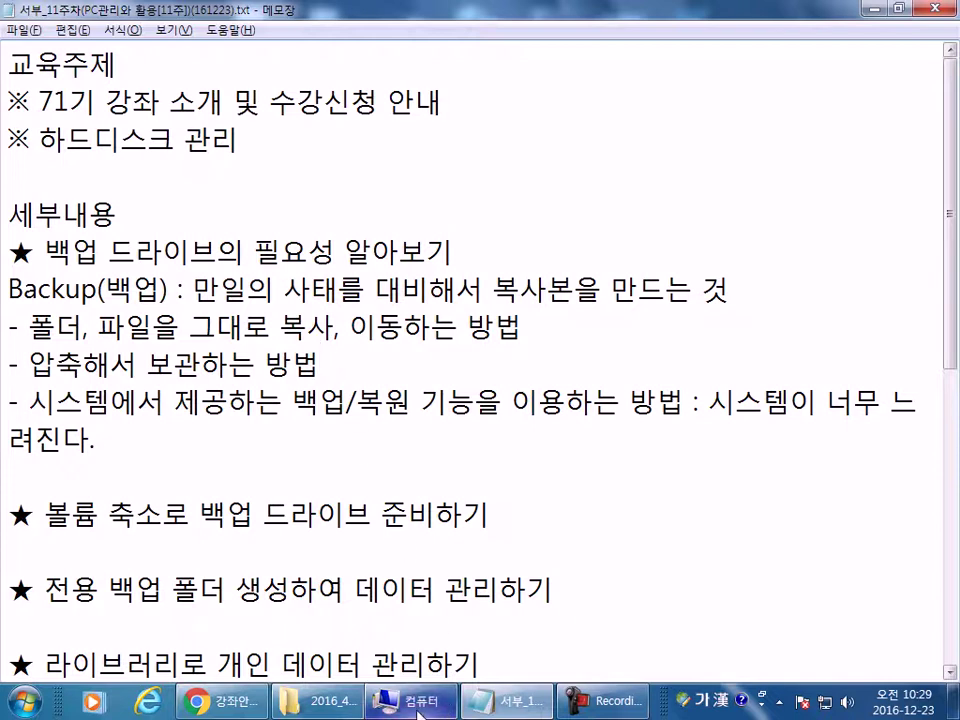
mouse_move(419, 712)
left_click(465, 590)
left_click(943, 12)
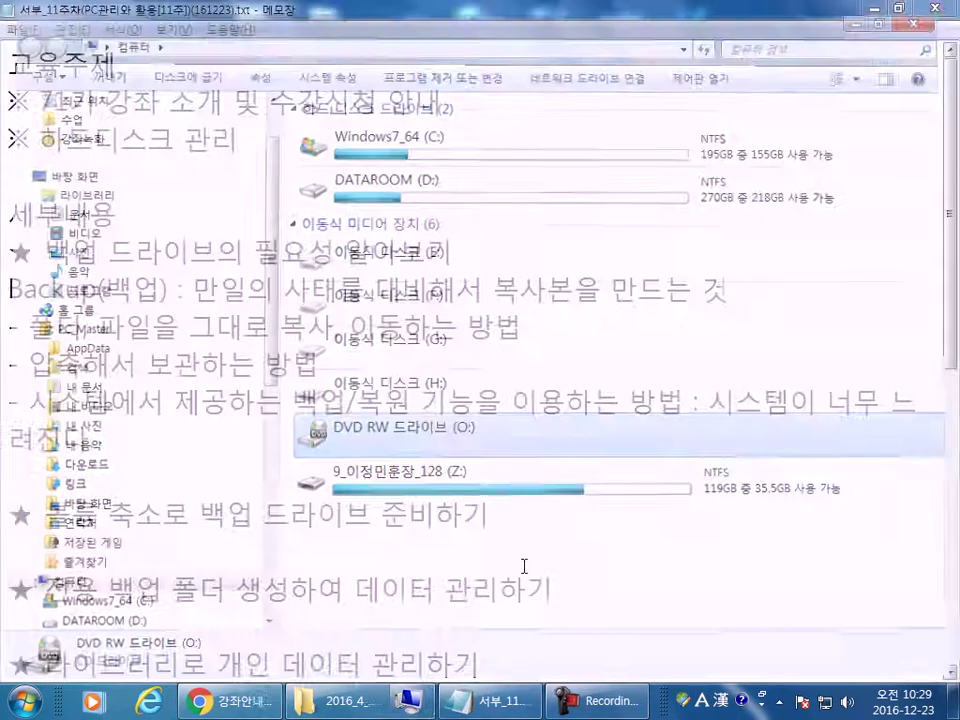
right_click(397, 710)
left_click(390, 707)
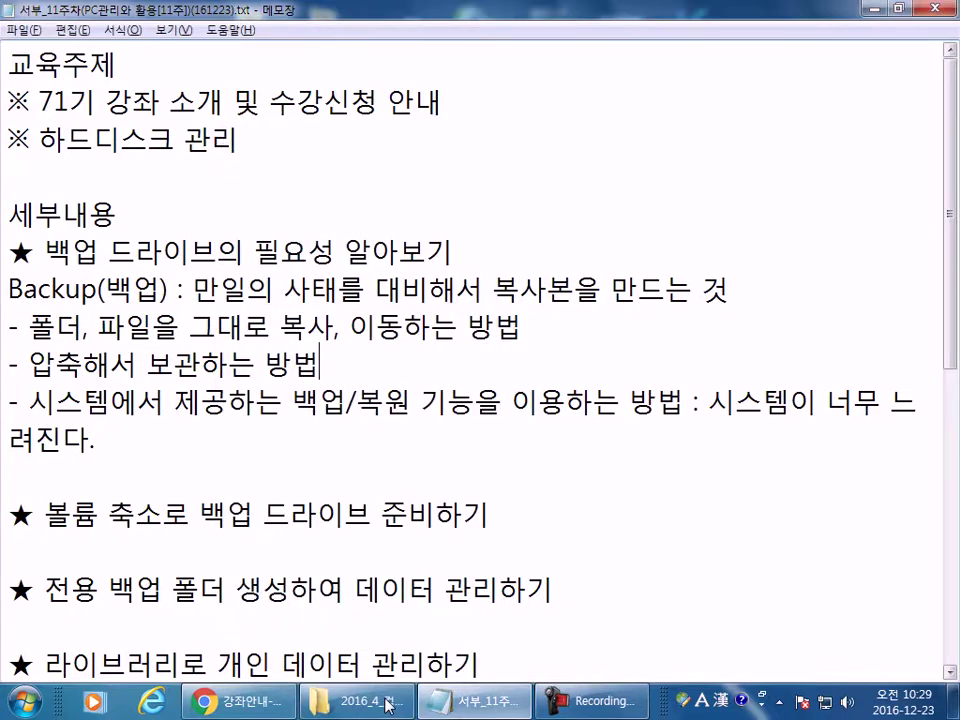
- Open the 2016-4 folder on drive Z: in Windows Explorer and copy the presentation 啐啄同機.pptx
left_click(386, 706)
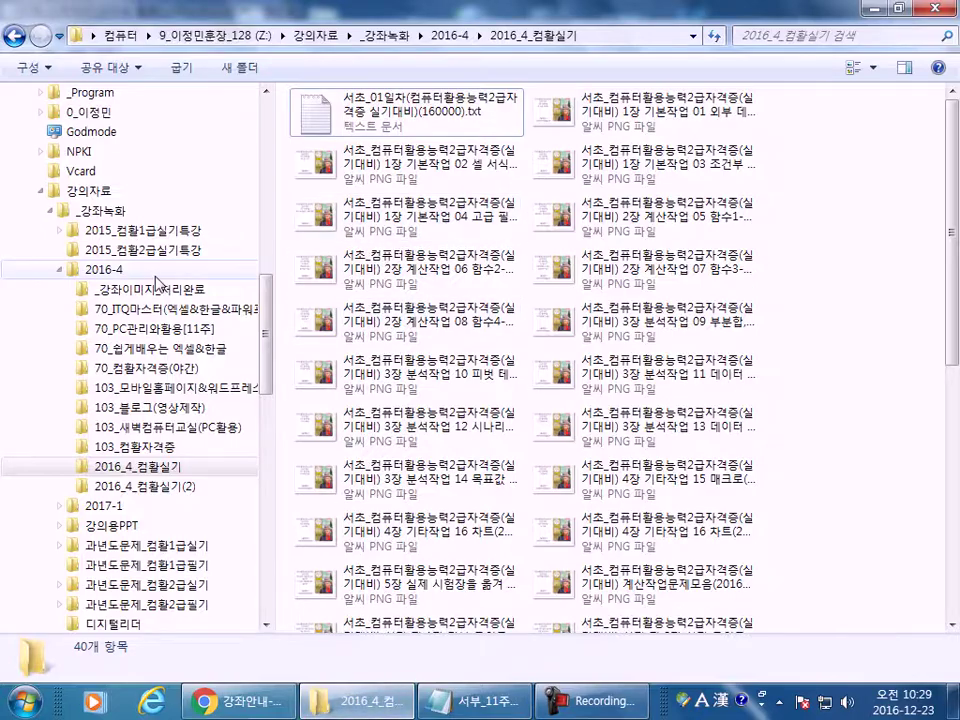
left_click(112, 274)
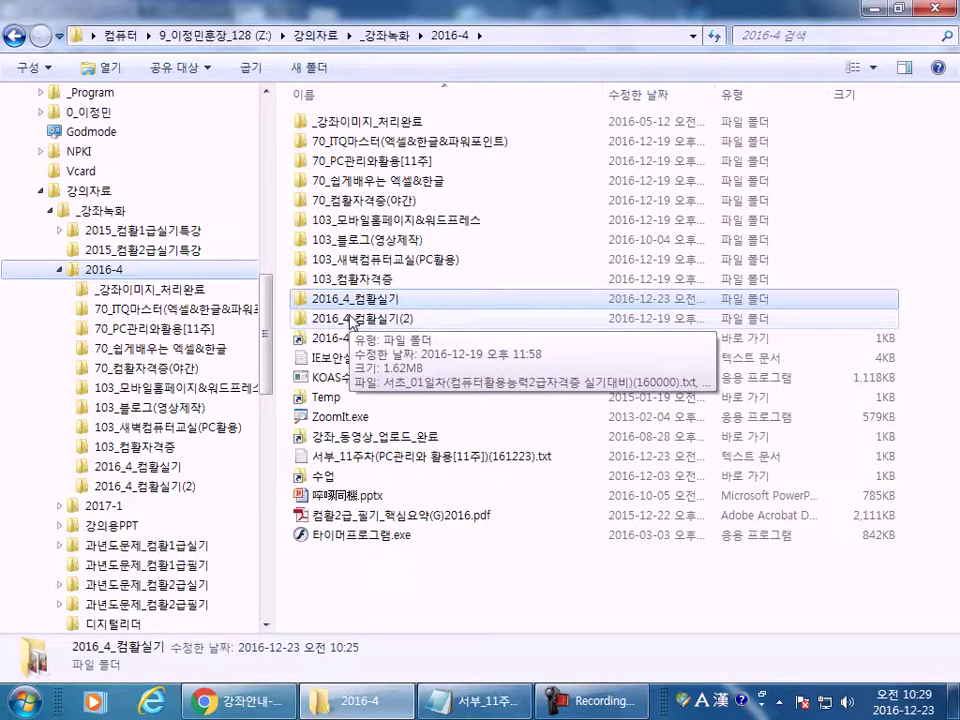
left_click(350, 500)
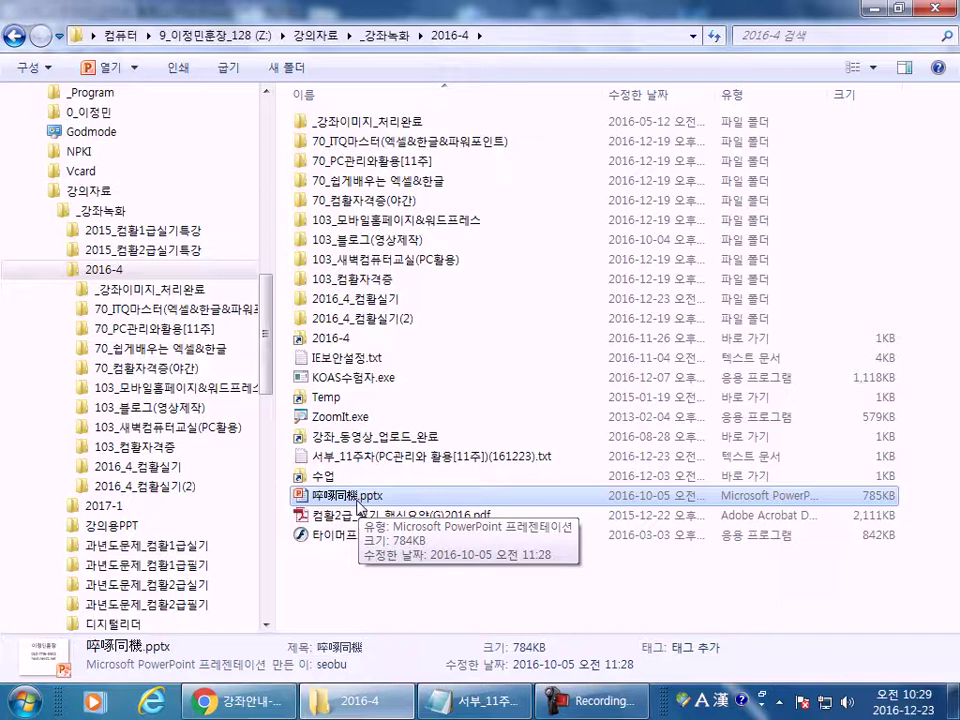
key("alt+Tab")
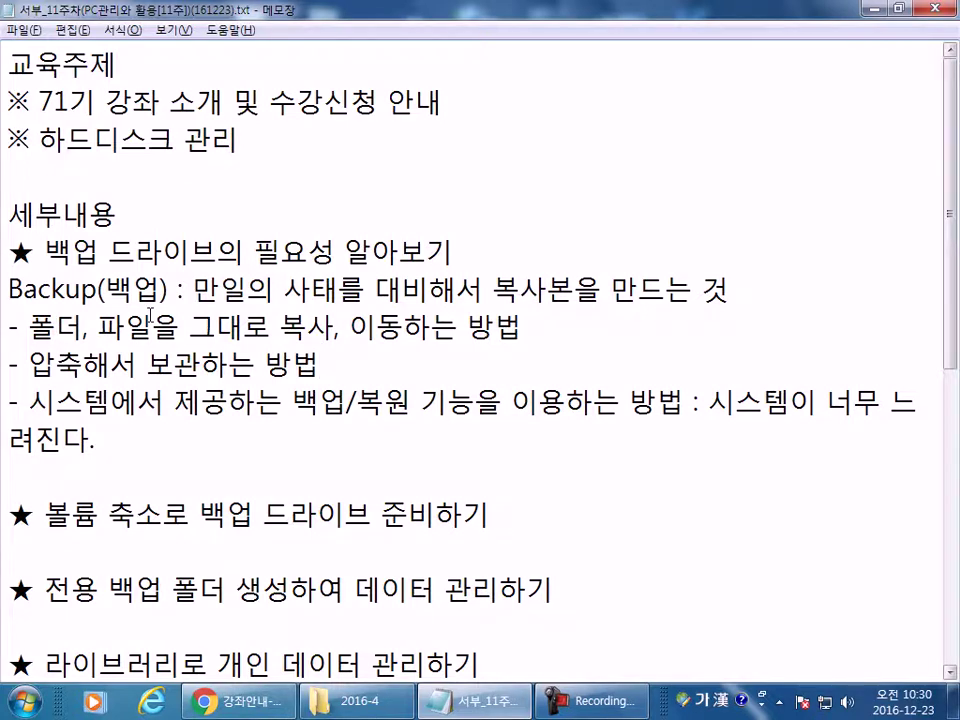
key("alt+Tab")
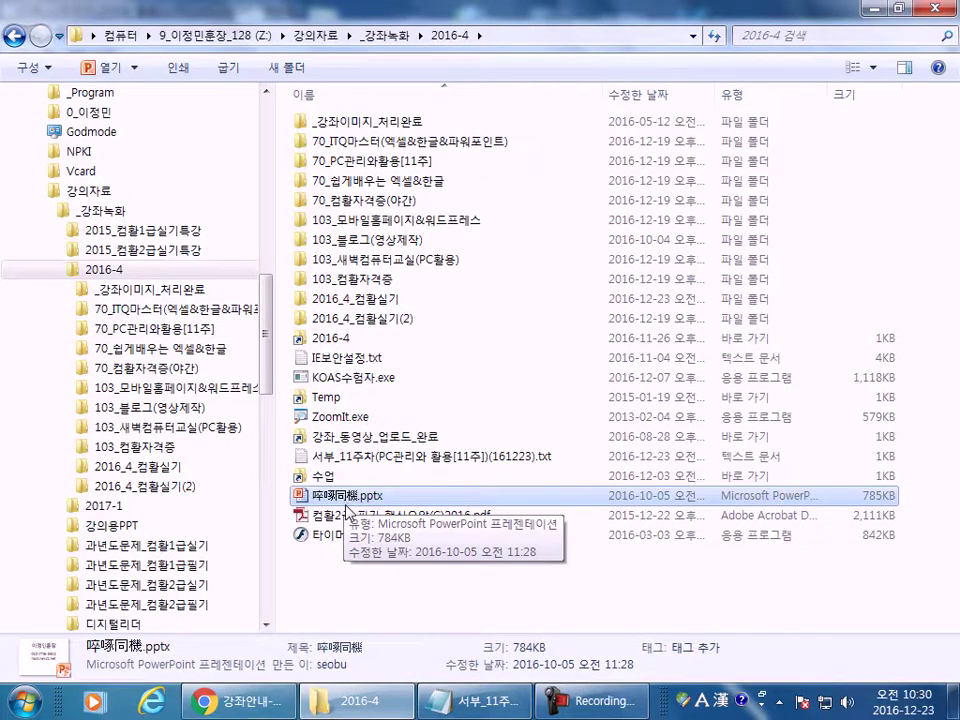
- Try to paste the presentation into the 수업 folder on DATAROOM (D:), and cancel at the duplicate-name choice
left_click_drag(259, 330, 285, 214)
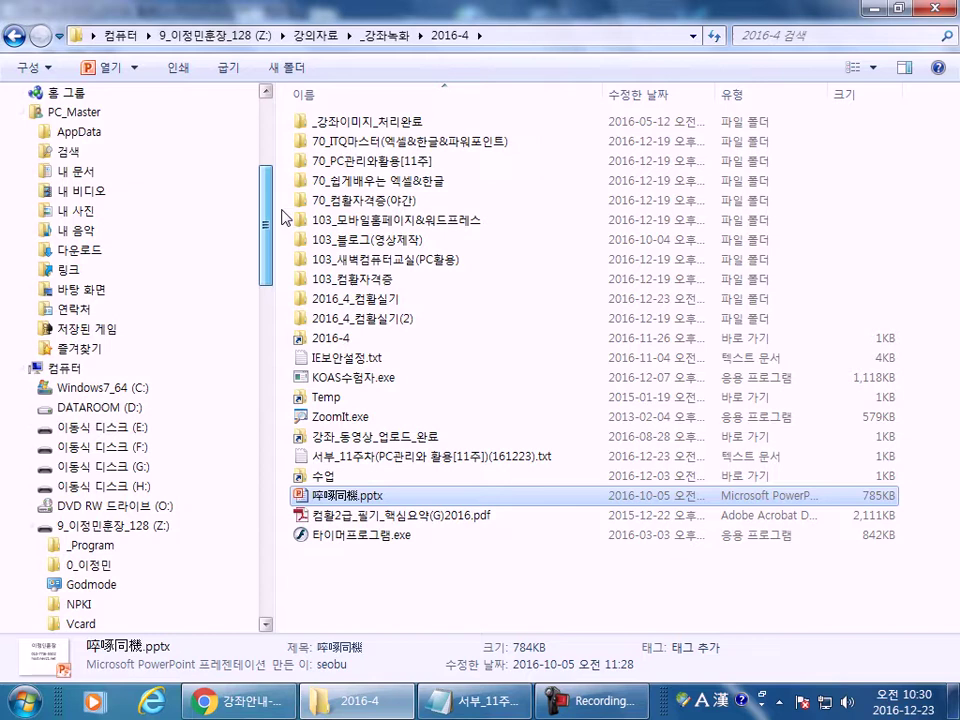
left_click(120, 407)
double_click(325, 162)
scroll(695, 500, "down", 1)
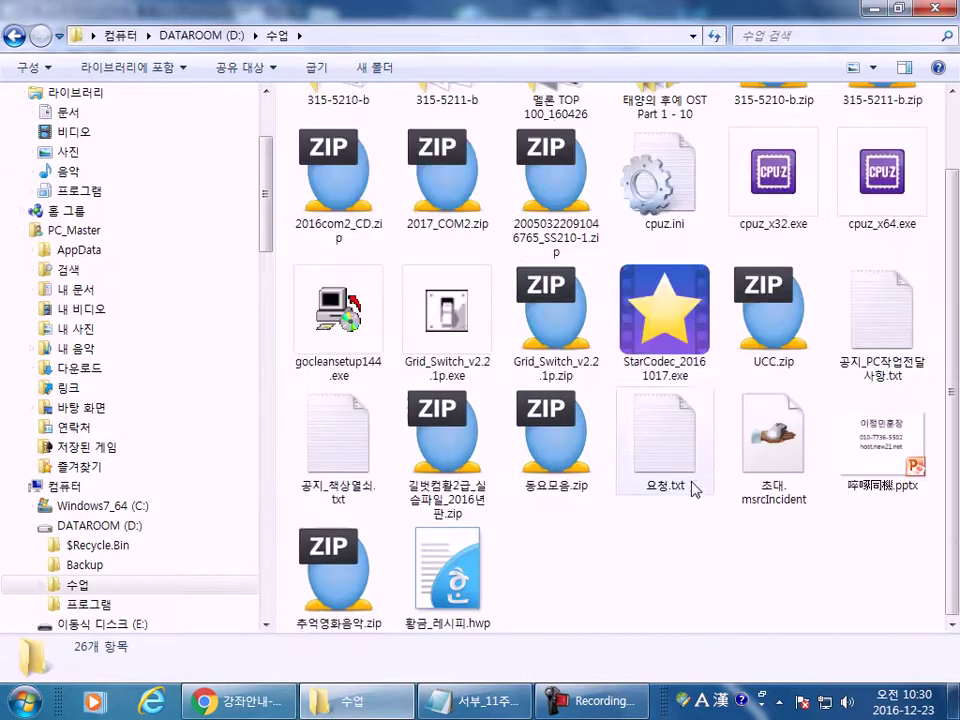
left_click(879, 455)
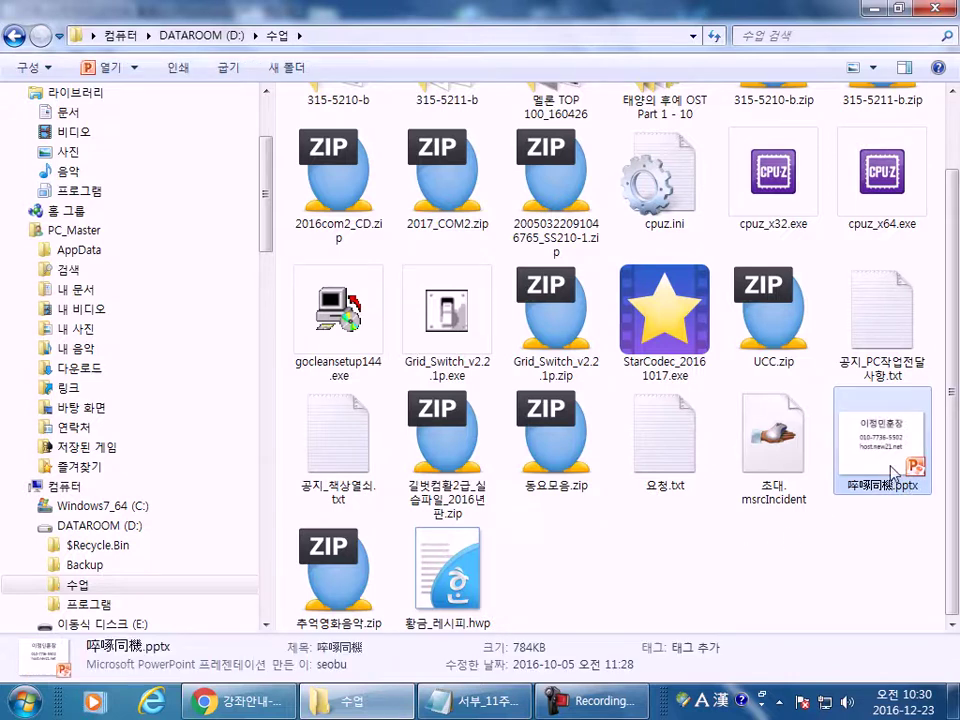
left_click(778, 533)
key("ctrl+v")
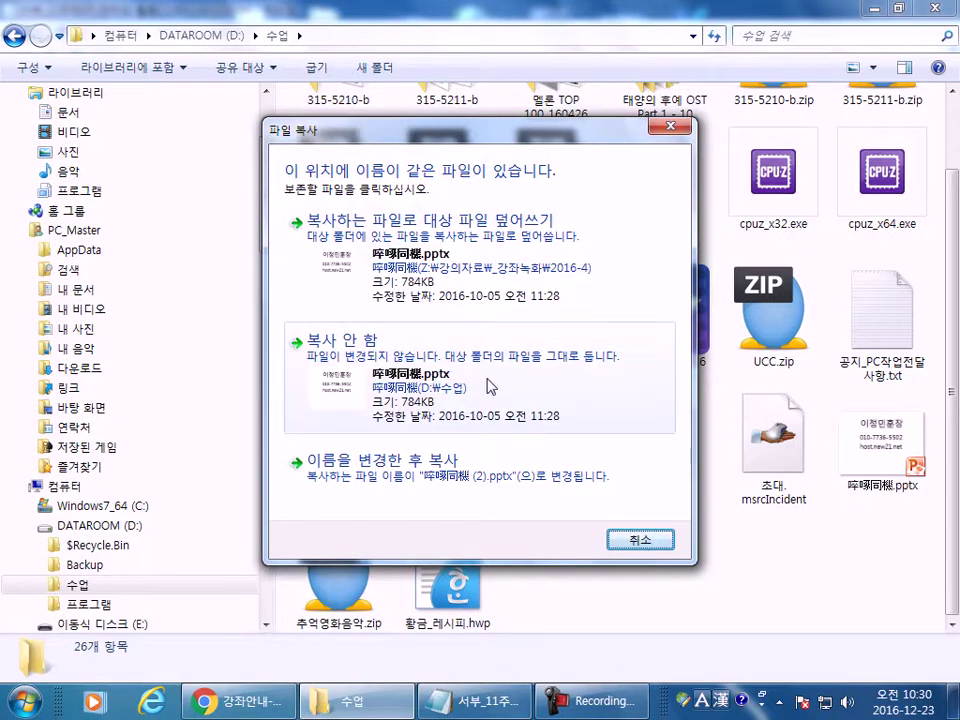
left_click(660, 541)
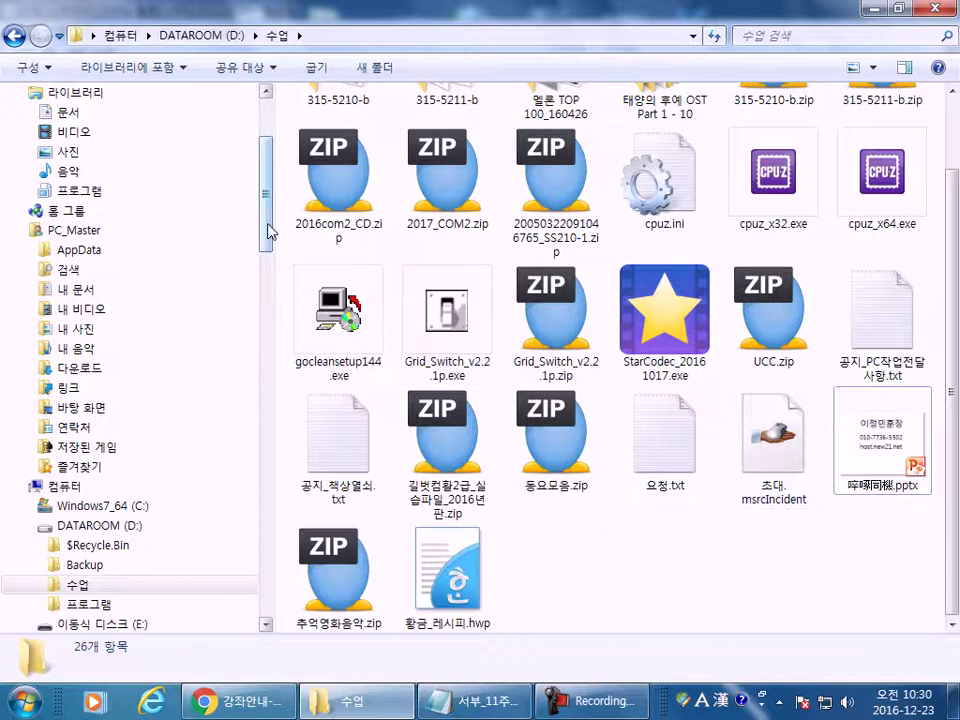
- Copy 타이머프로그램.exe from the 2016-4 folder on drive Z: into the 수업 folder on DATAROOM (D:)
left_click_drag(269, 225, 229, 246)
left_click(113, 194)
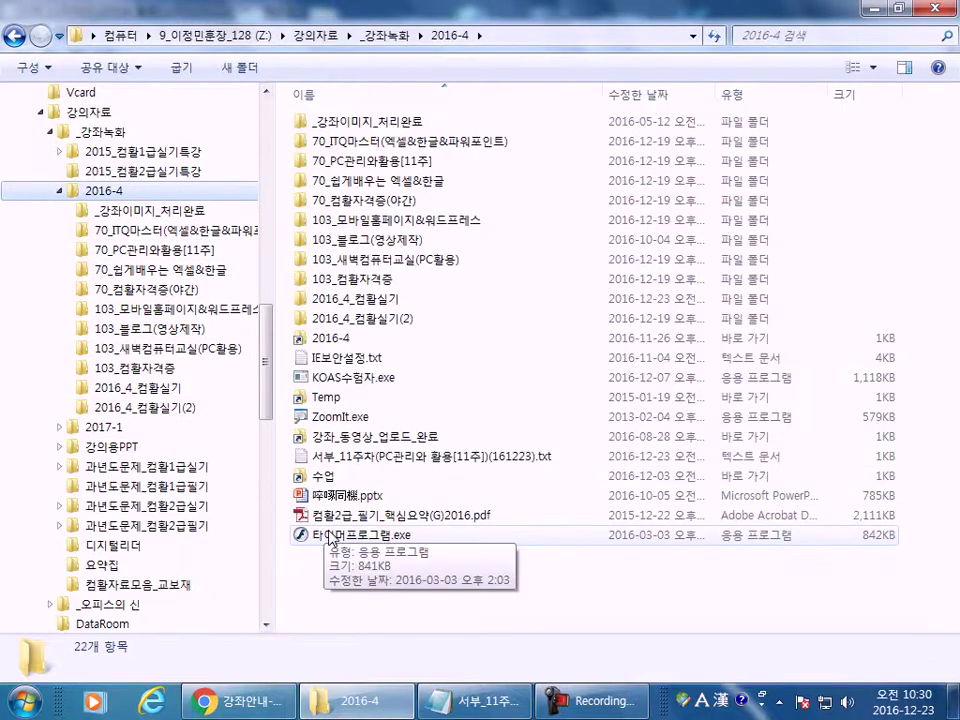
left_click(332, 536)
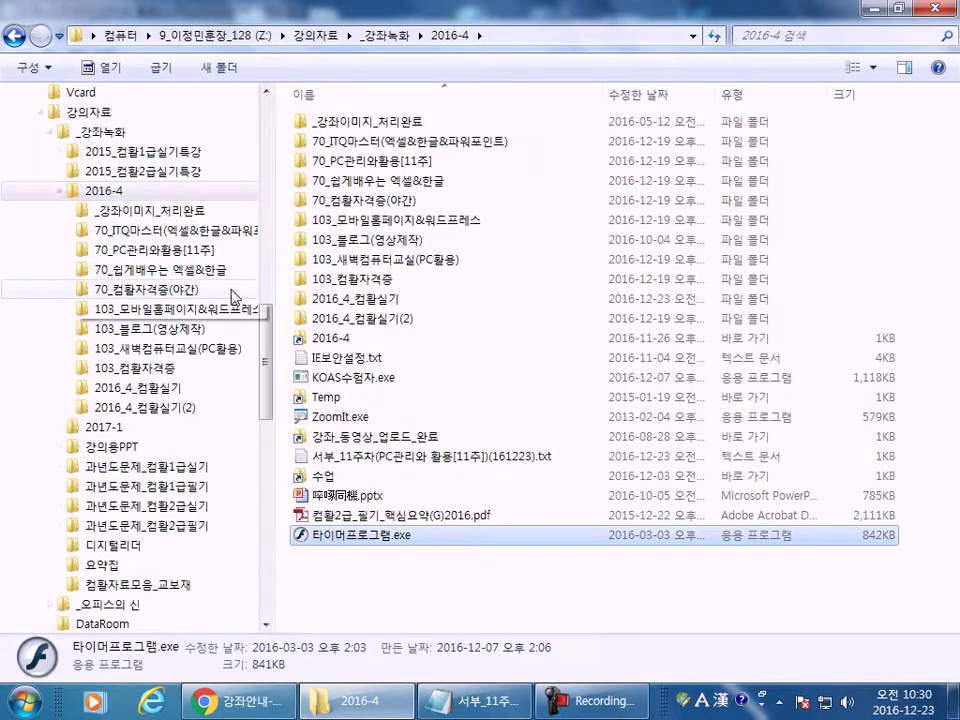
left_click_drag(268, 332, 277, 238)
left_click(75, 309)
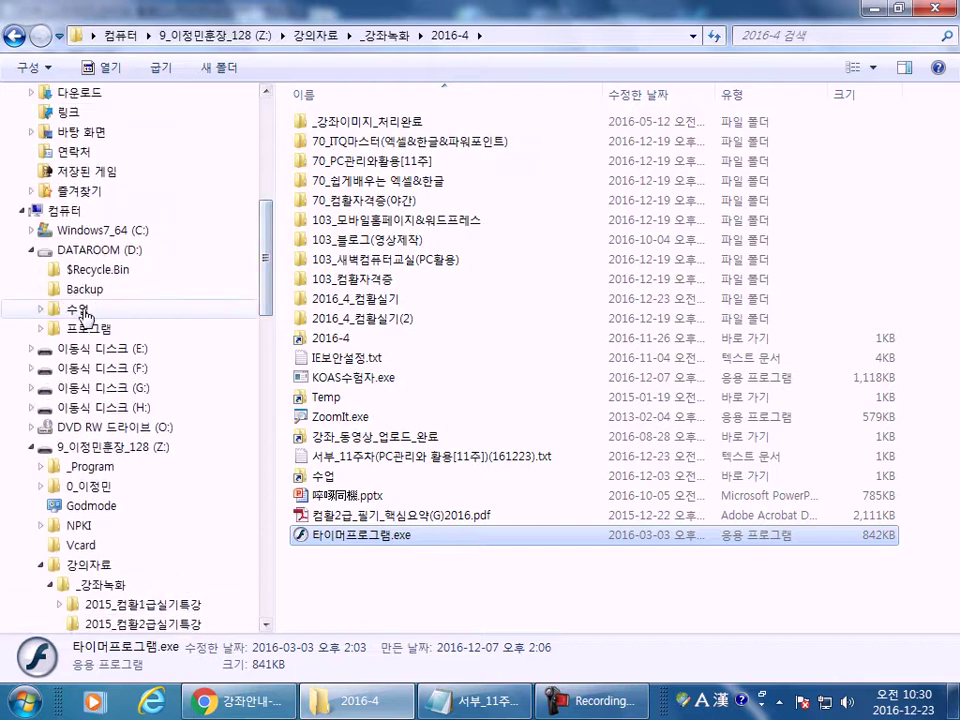
key("ctrl+v")
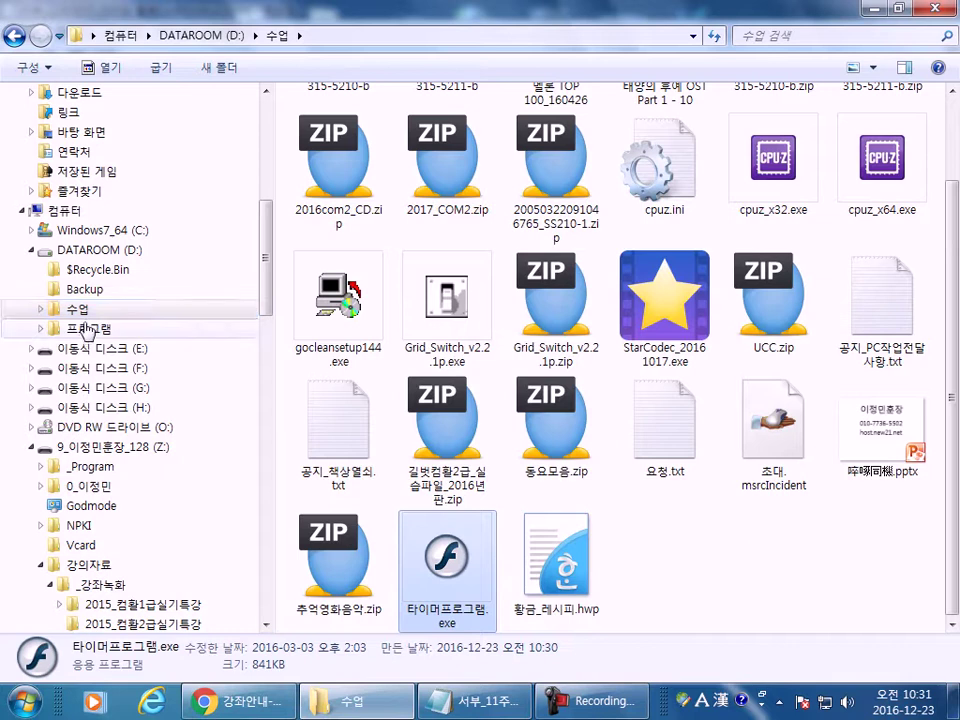
- Examine the 201610.gho file in the Backup folder on DATAROOM (D:) and the contents of the 프로그램 folder
left_click(86, 290)
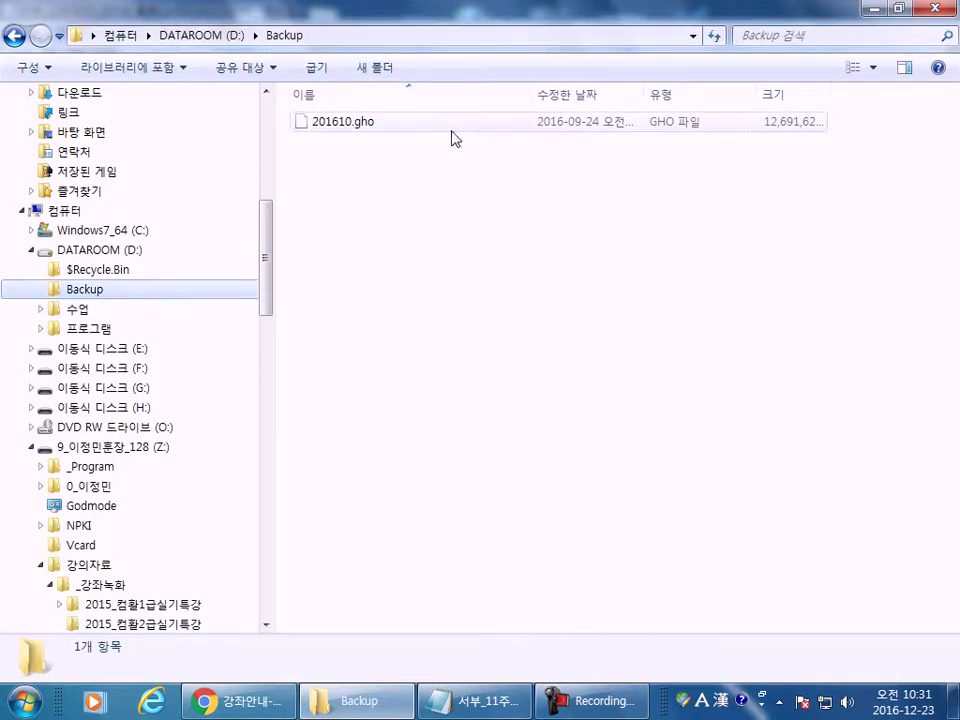
left_click(766, 128)
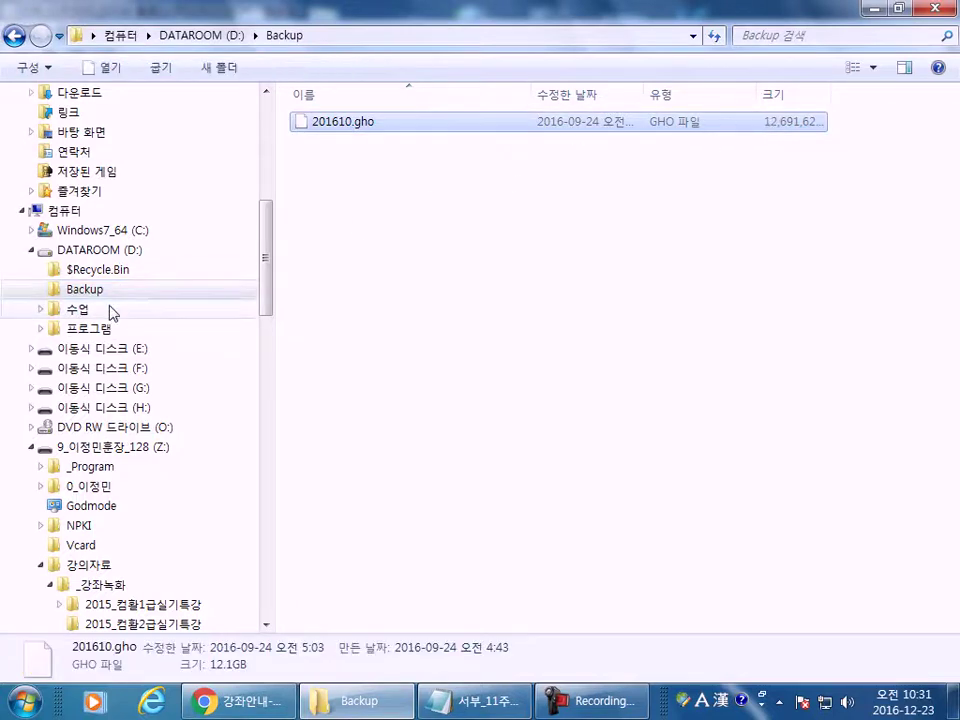
left_click(107, 330)
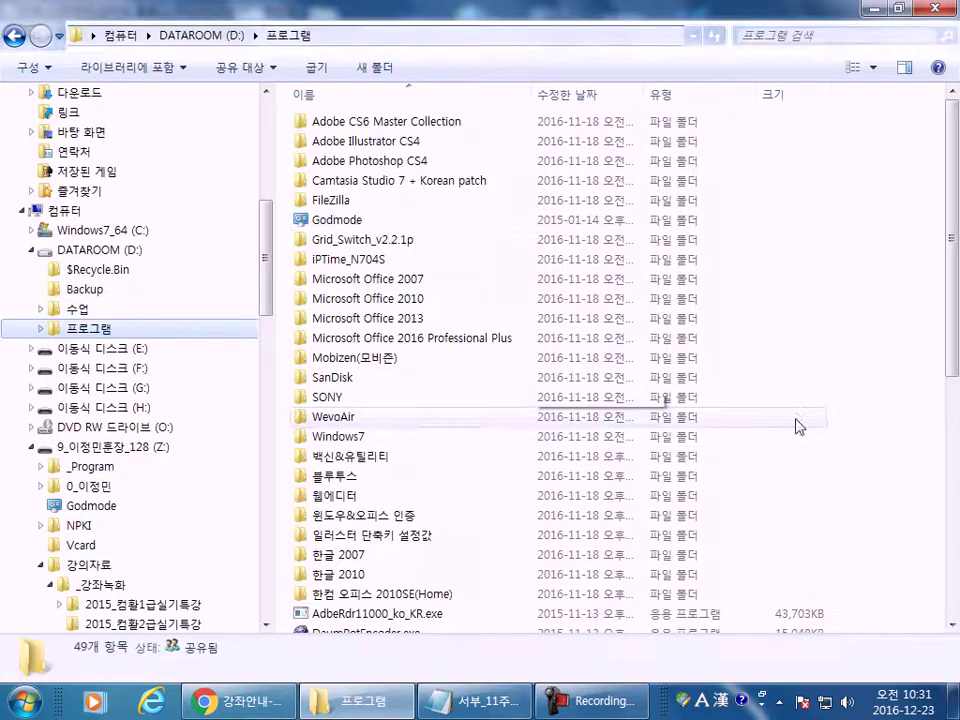
- Switch to the Notepad notes and add "볼륨(Volume) : 디스크 등 보조기억장치를 뜻한다." under the heading 볼륨 축소로 백업 드라이브 준비하기
left_click(141, 234)
key("alt+Tab")
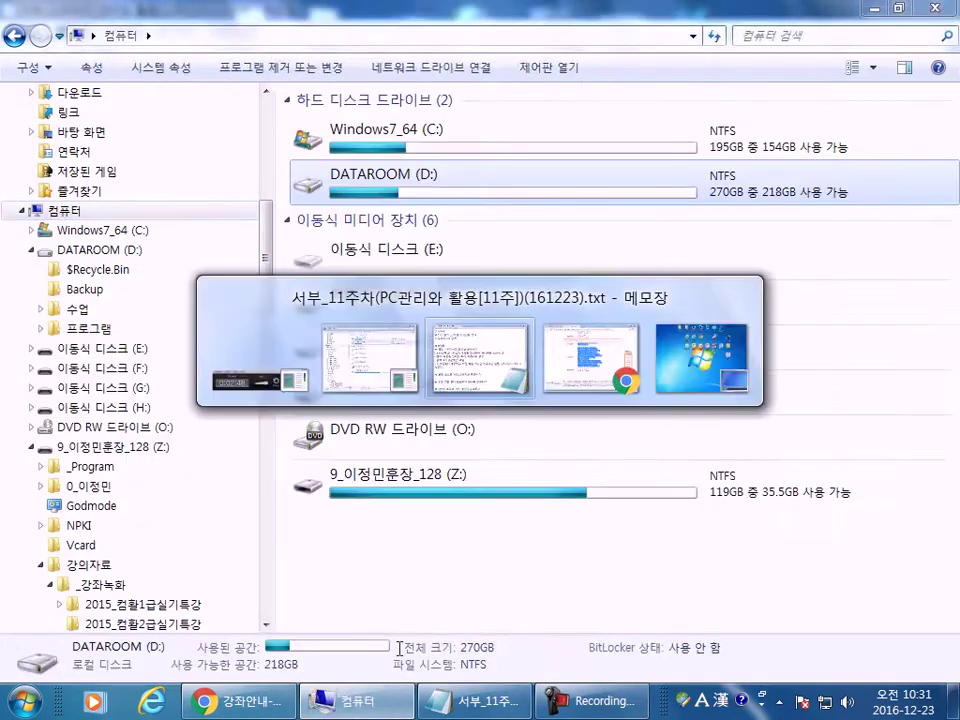
scroll(141, 477, "down", 2)
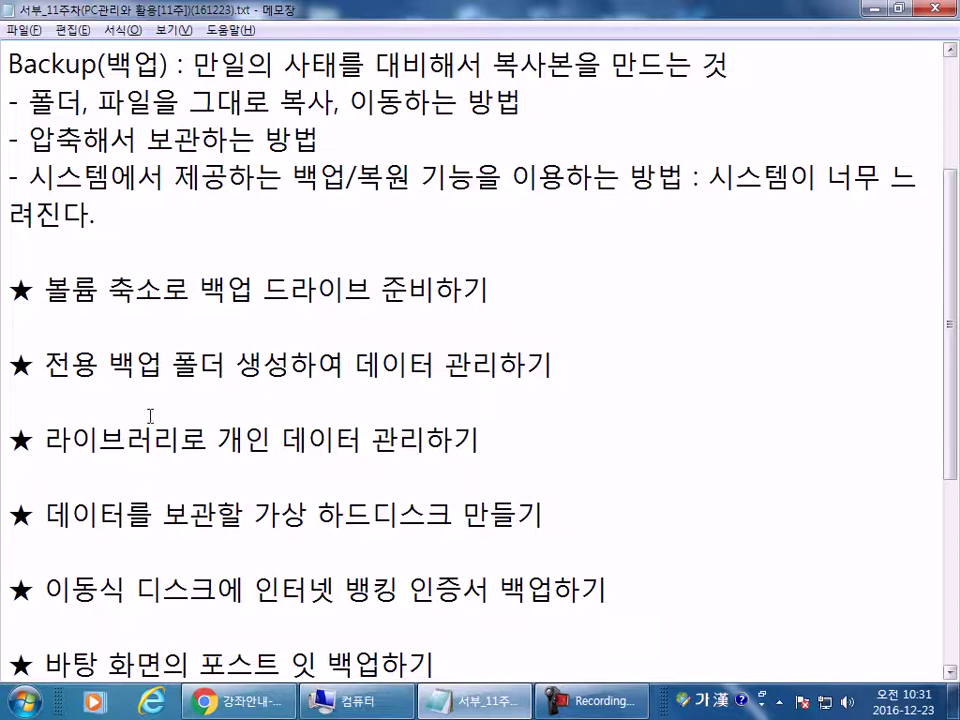
left_click(340, 328)
key("Return")
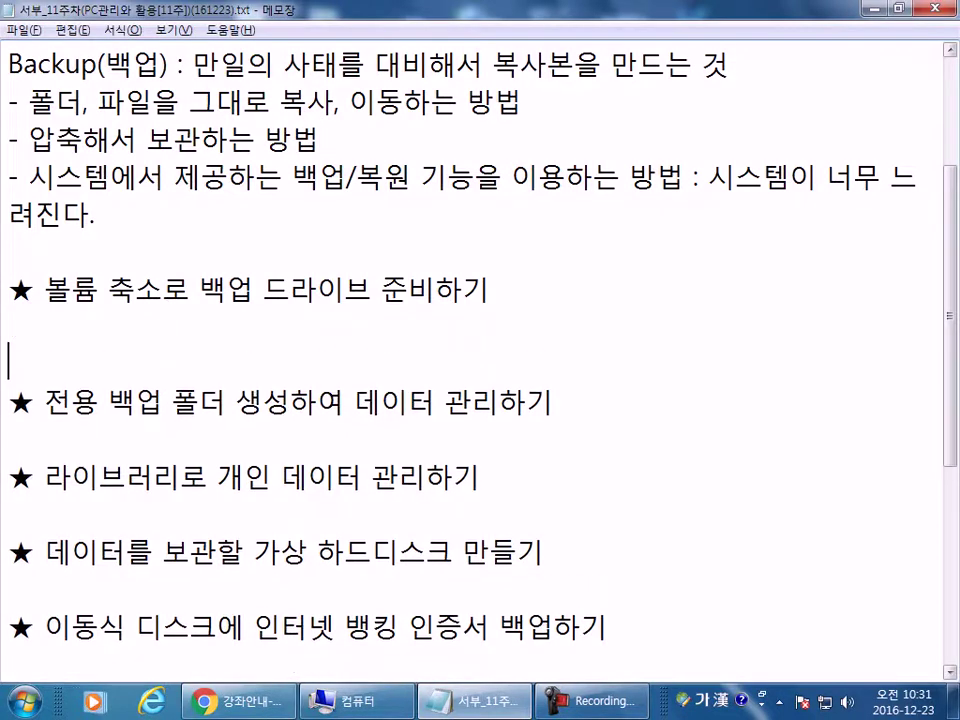
key("Up")
type("볼륨(")
key("Hangul")
type("Volume")
type(") : el")
key("BackSpace")
key("BackSpace")
key("Hangul")
type("디스크")
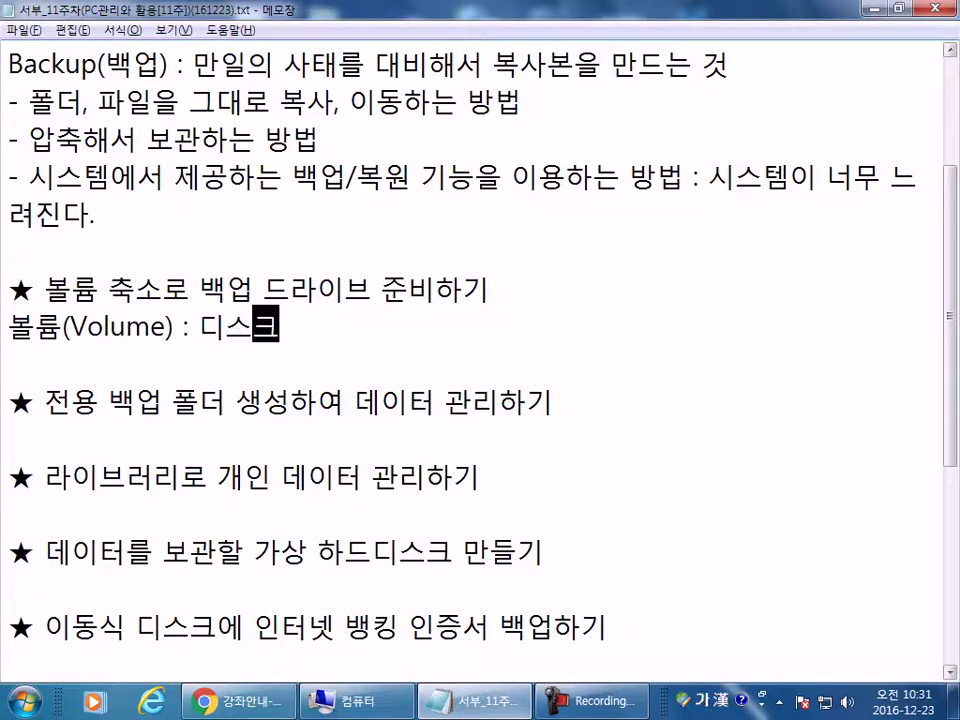
type(" 등 보조기억장치를 뜻한다.")
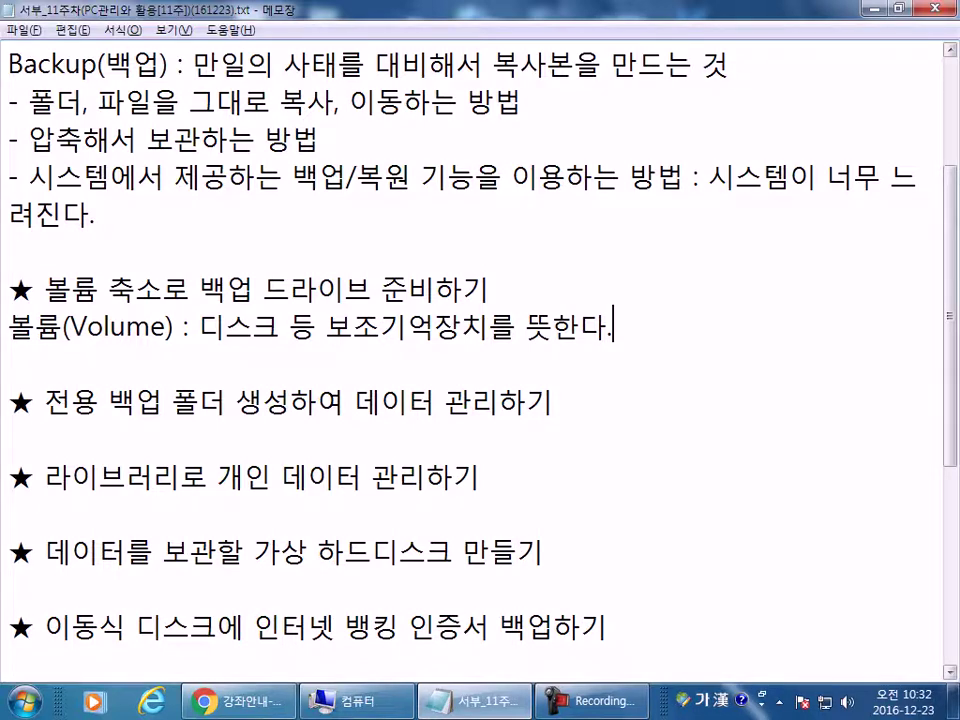
- Add the line "* 디스크의 용량을 조절하는 것" beneath the volume definition
key("Return")
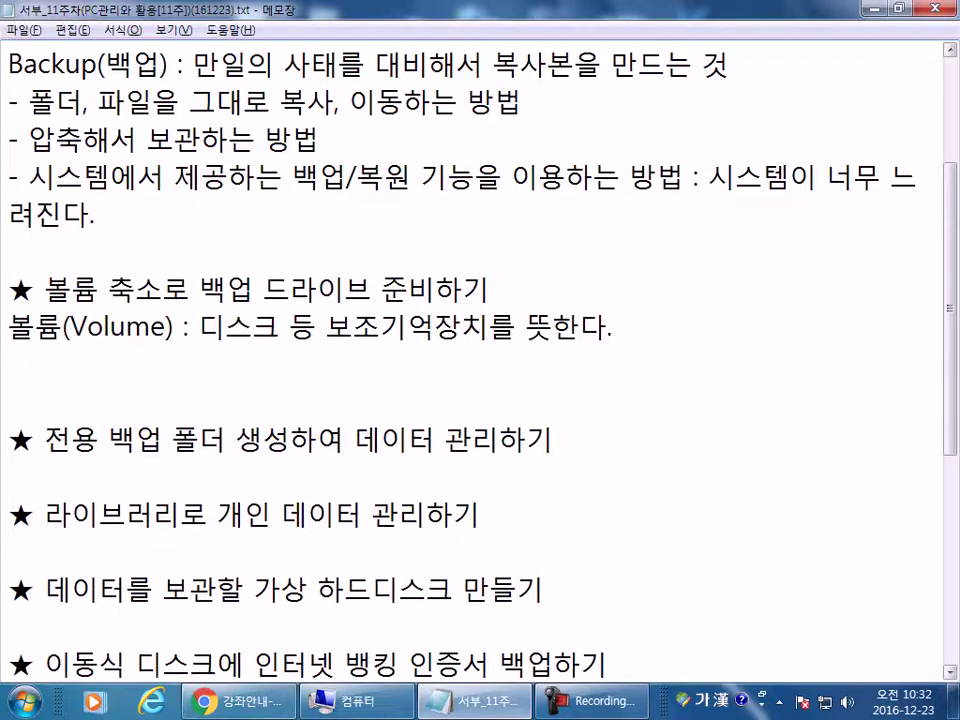
type("디스크")
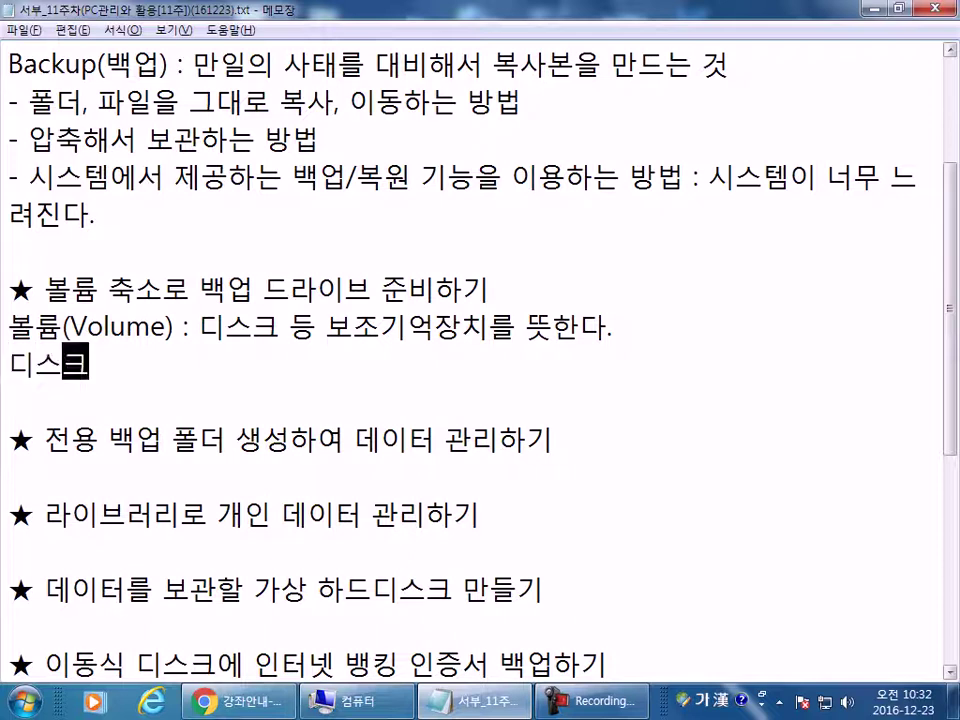
type("의 용량을 조절")
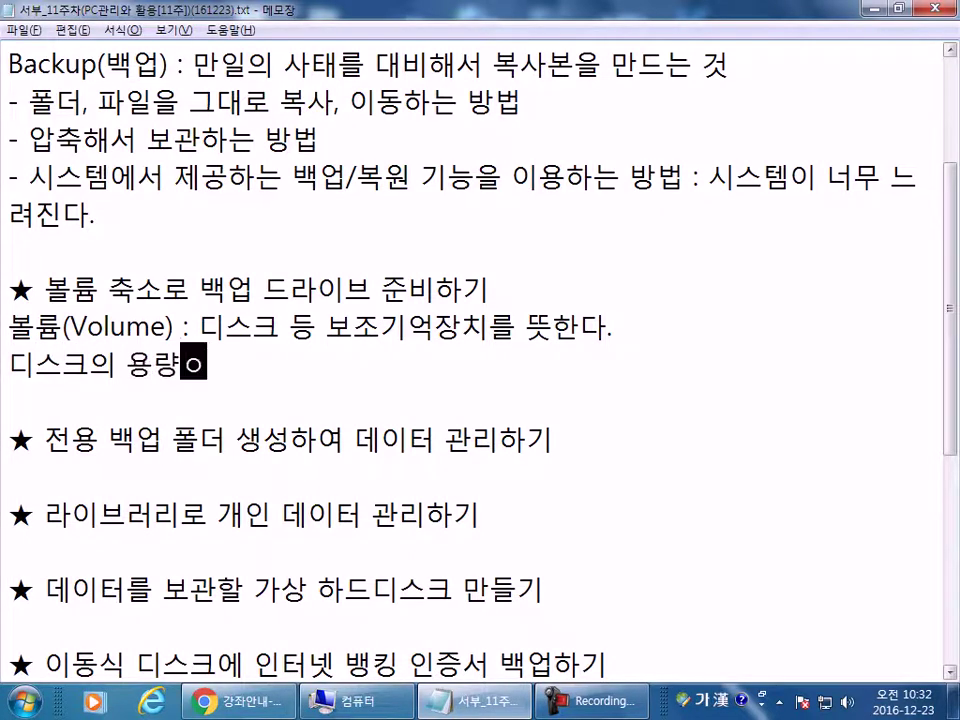
type("하는 것")
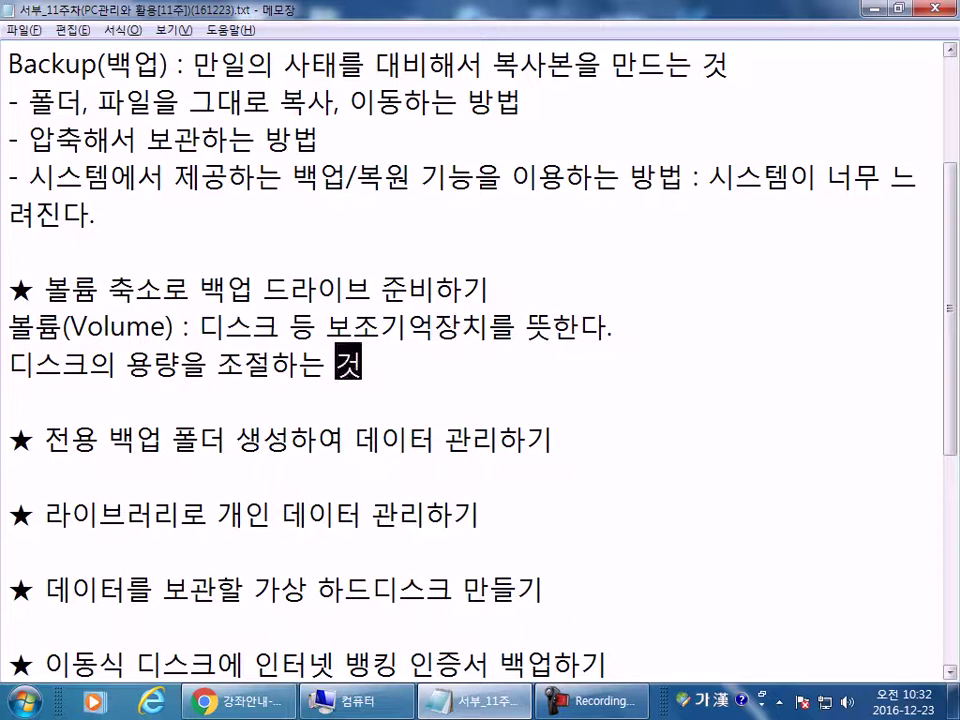
key("Home")
type("*")
key("End")
- Add the example line "1TB의 용량을 500GB, 500GB로 나누어서 작업(파티션을 나누었다.)" beneath the capacity-adjustment line
key("Return")
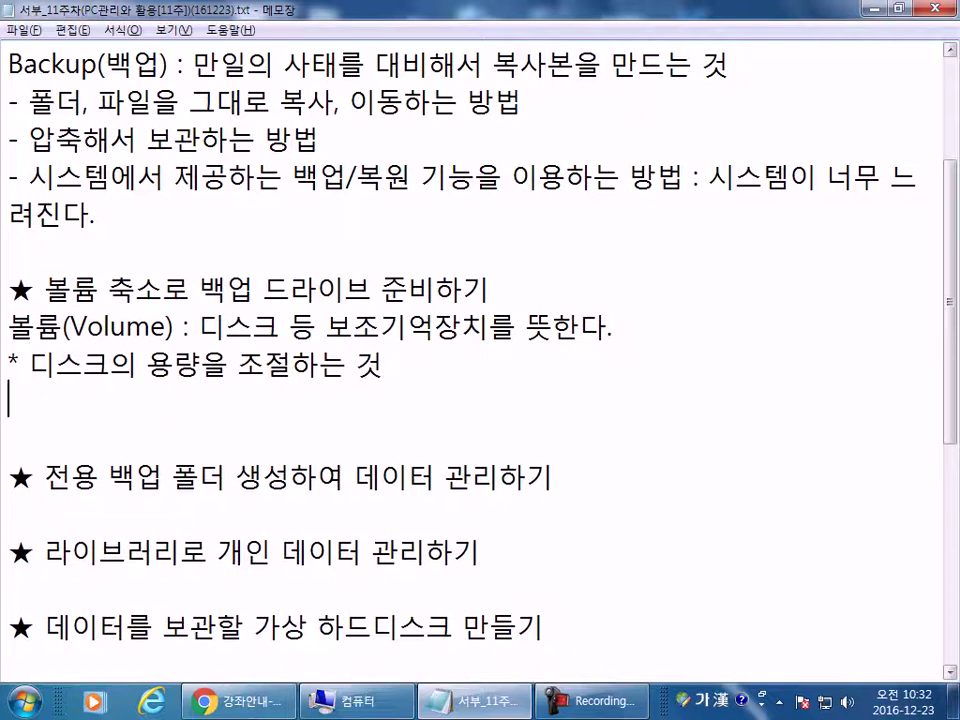
type("1G")
key("BackSpace")
type("TB의 용량을 ")
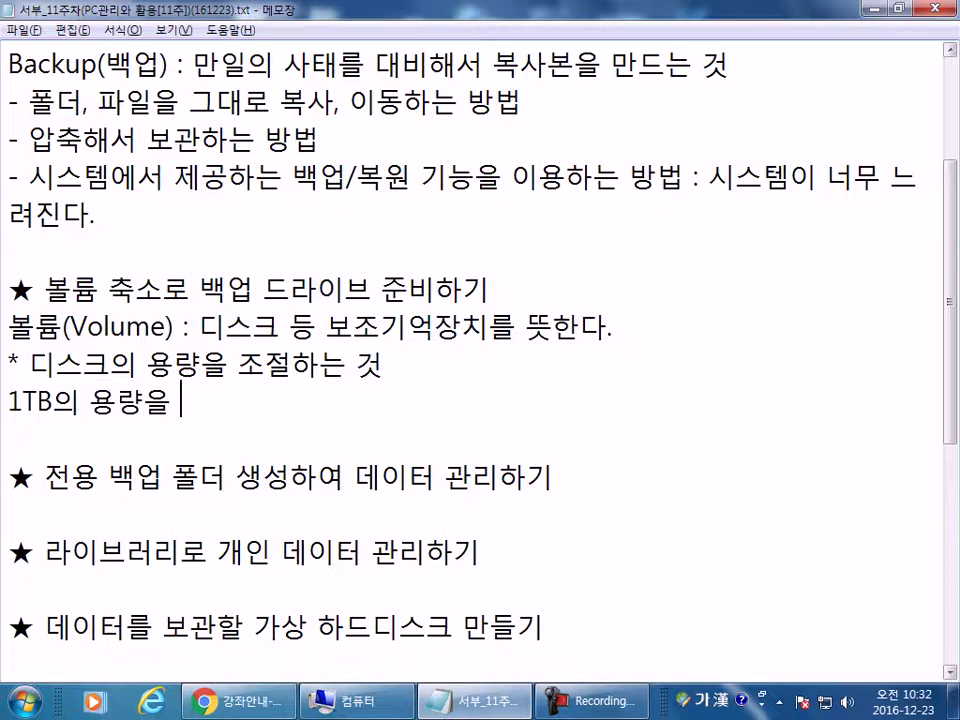
type("500")
key("Hangul")
type("Gb,")
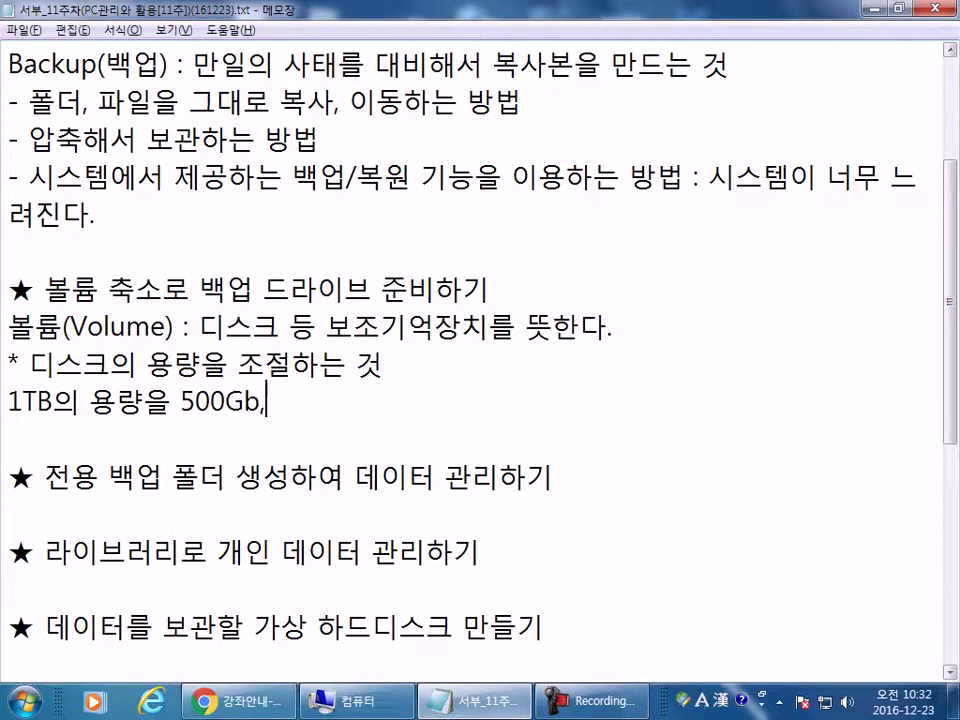
key("BackSpace")
key("BackSpace")
type("B")
key("BackSpace")
key("BackSpace")
type("B, 500GB")
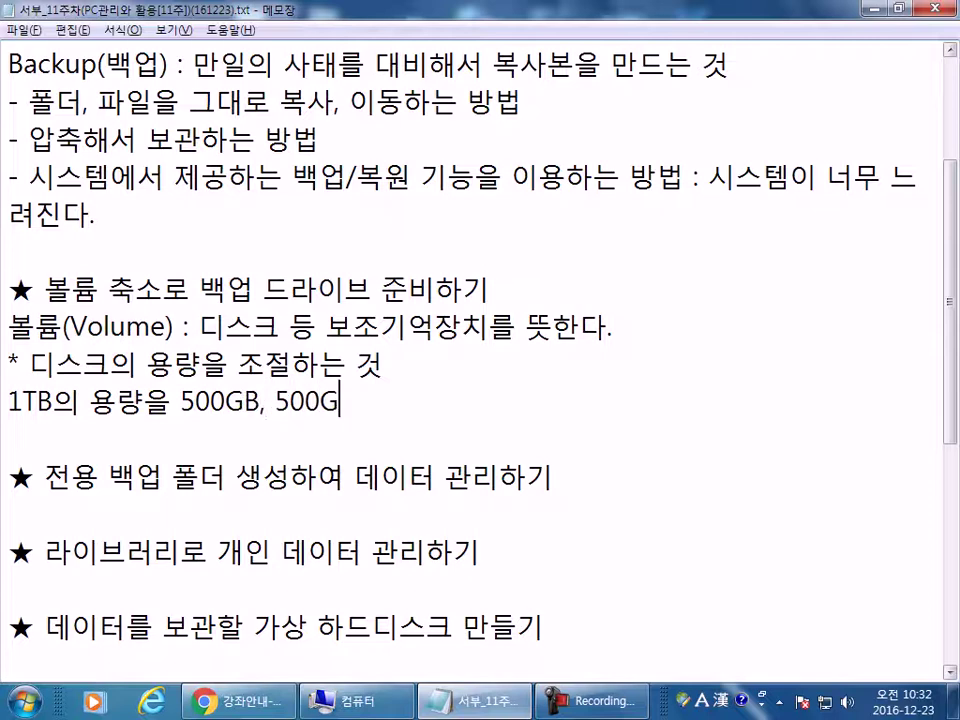
key("Hangul")
type("로 나누")
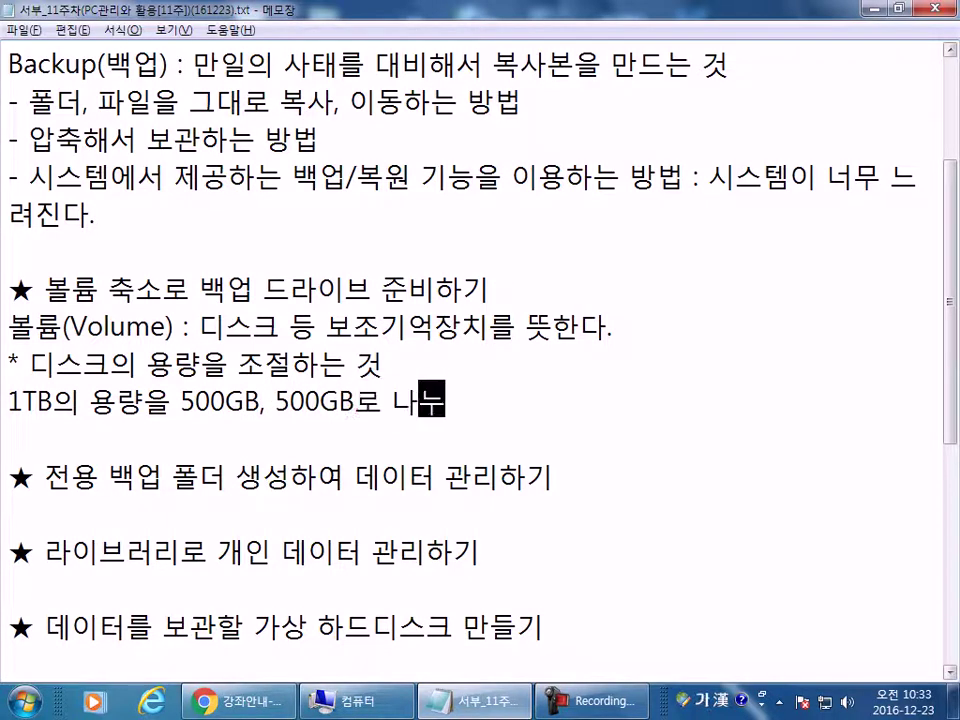
type("어서 작ㅇ업(")
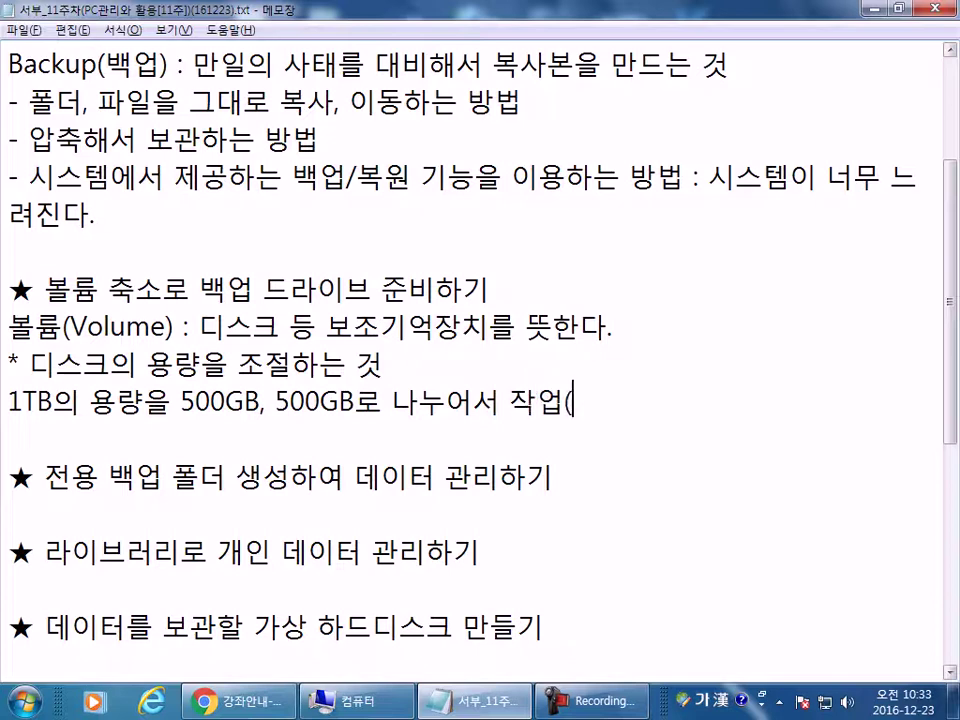
type("파티션을 ")
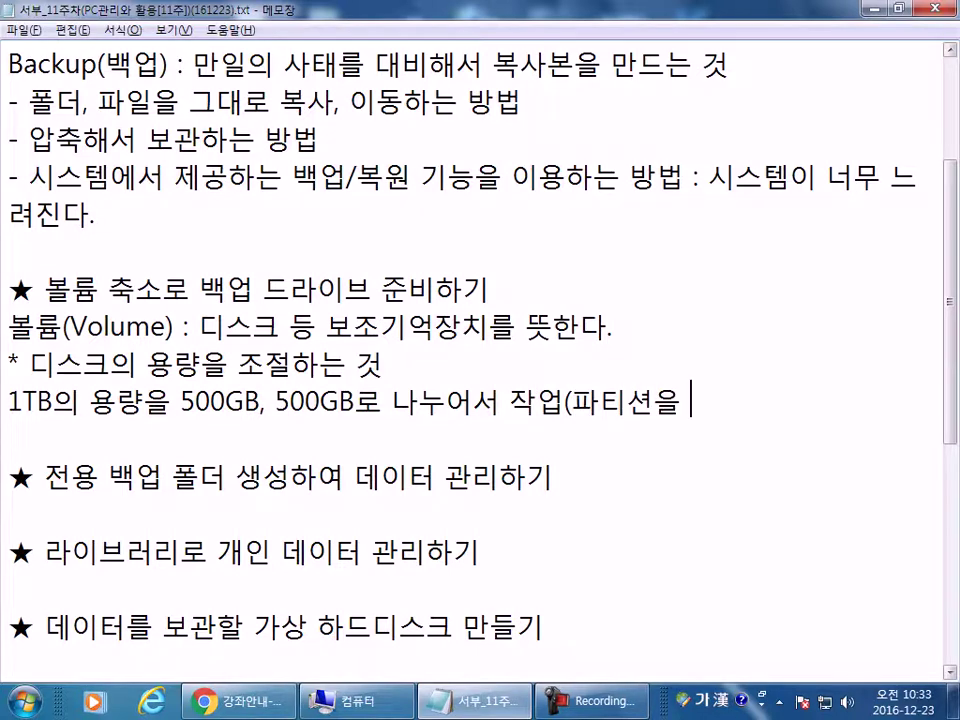
type("나누어었다.)")
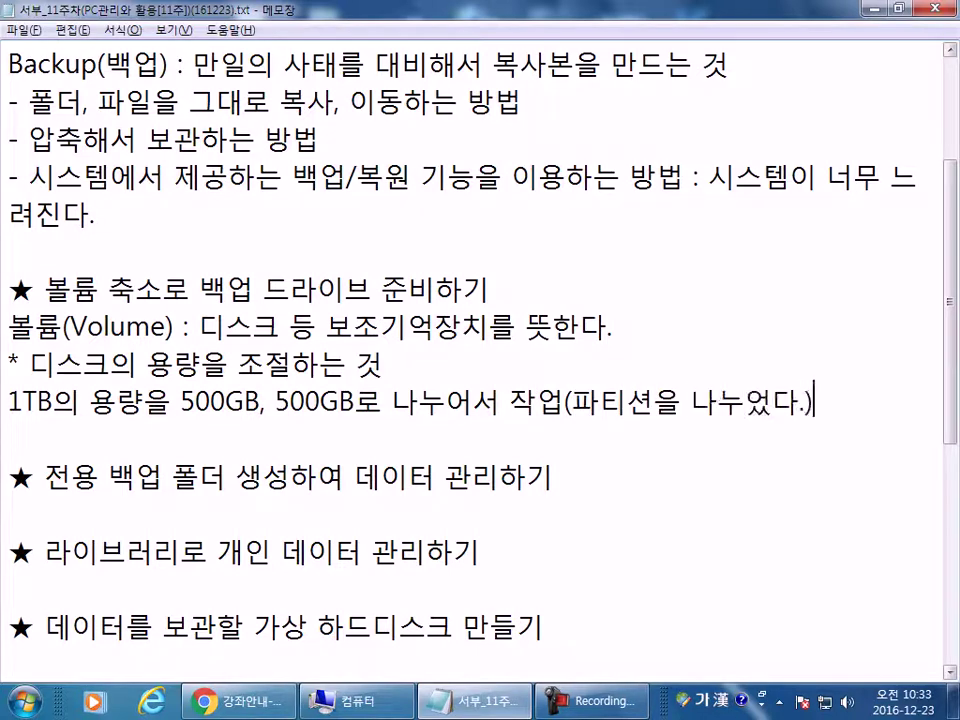
- Add the line "300, 700으로 조정하고 싶다." beneath the 1TB partition example
key("Return")
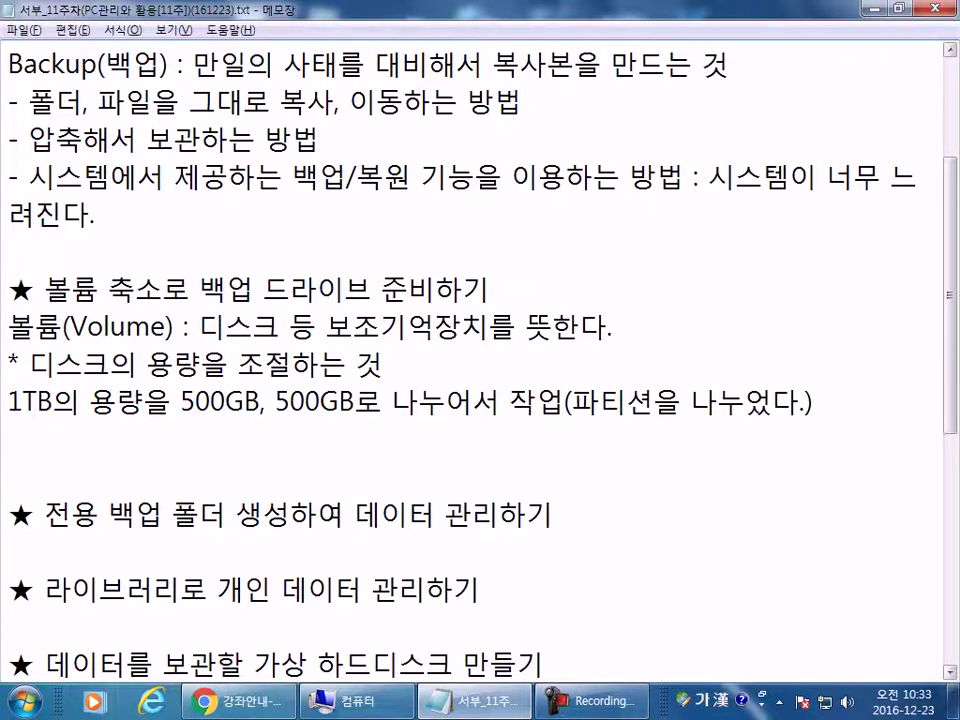
type("300, 709")
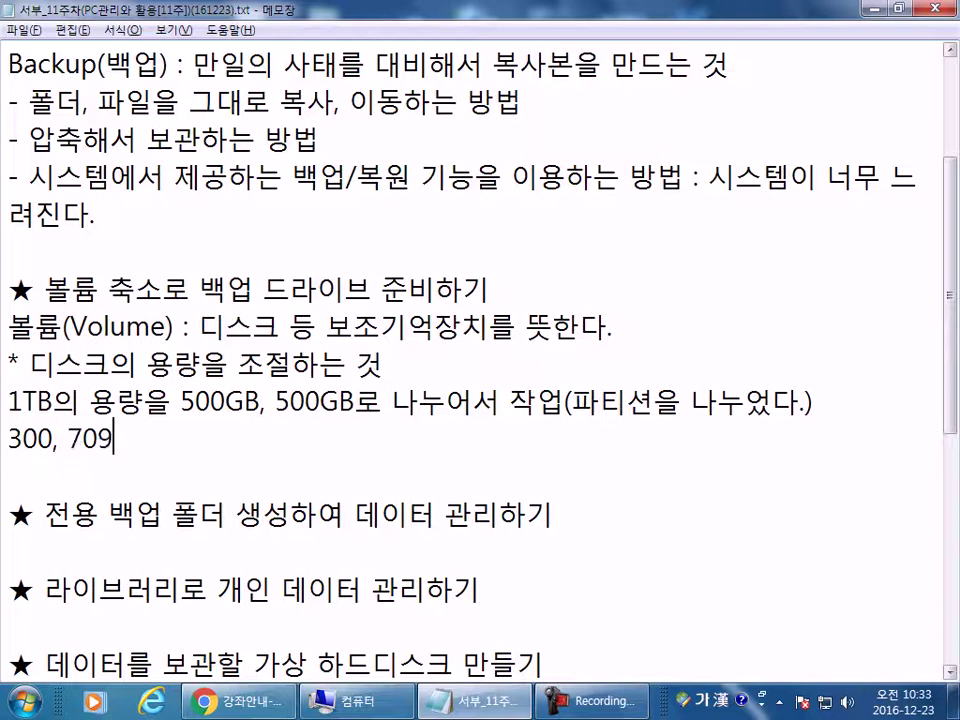
key("BackSpace")
type("0으로 ")
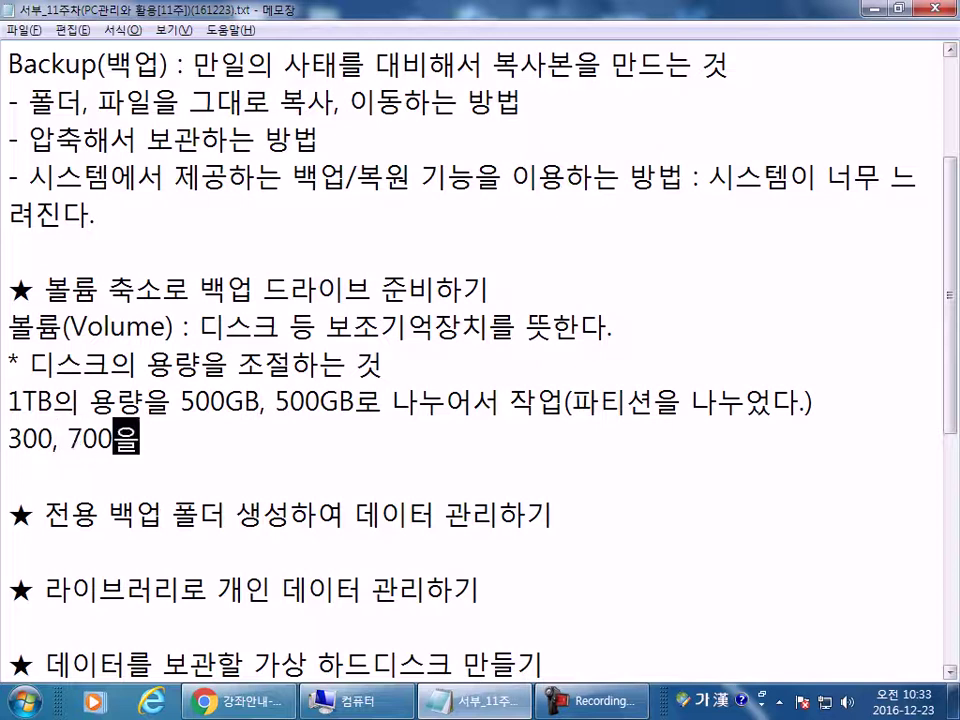
type("조정")
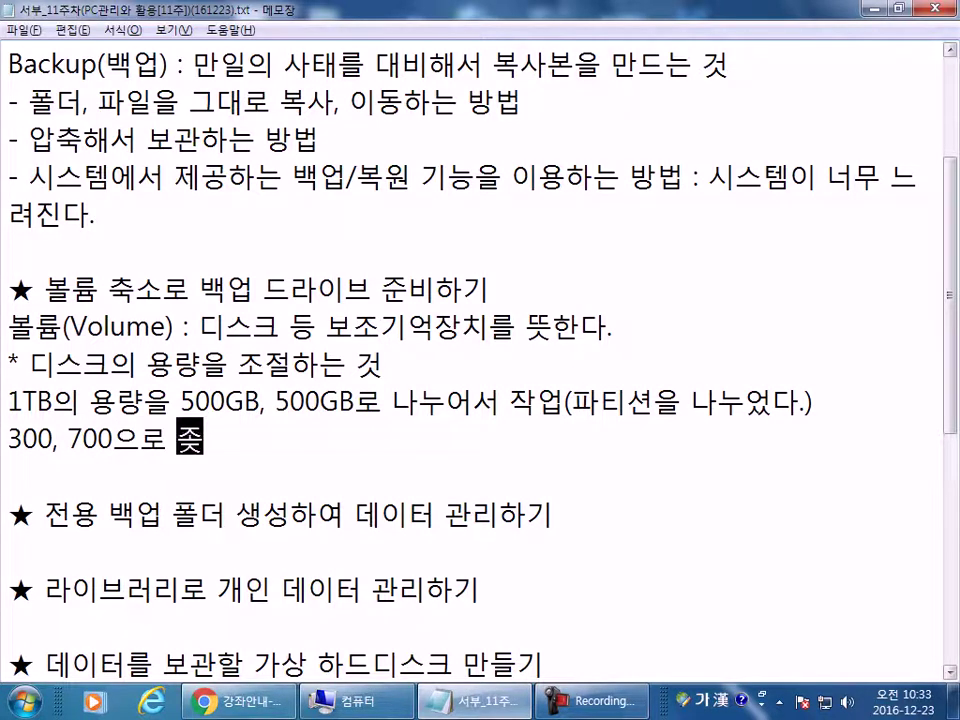
type("하고 싶다.")
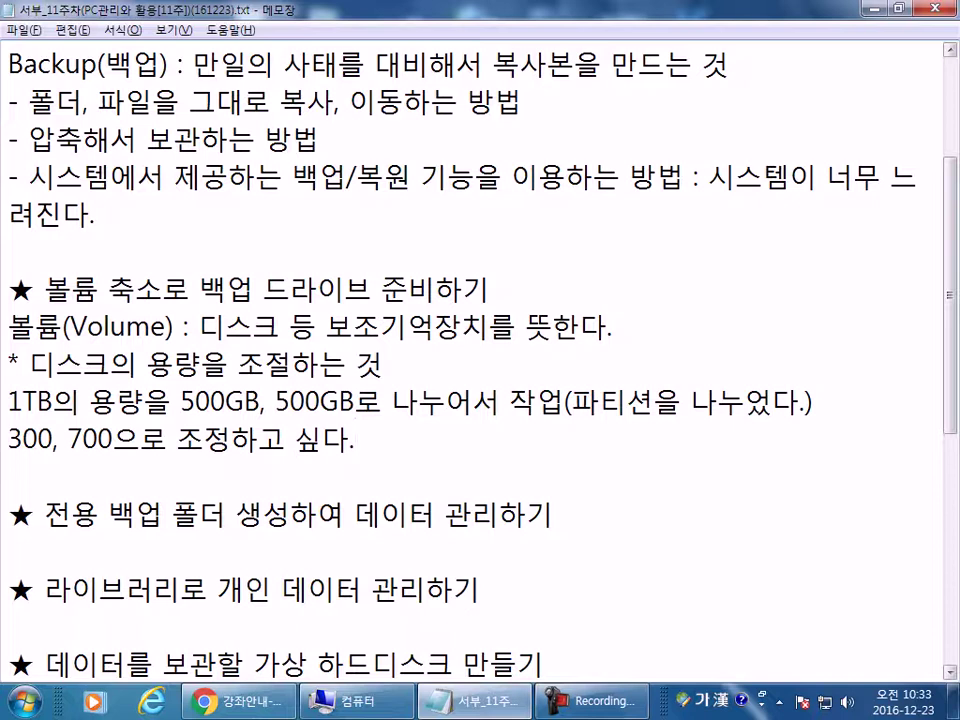
- Add the alternative "또는 700, 300으로 조정하고 싶다." on the following line
key("Return")
type("또는 기")
key("BackSpace")
type("700,")
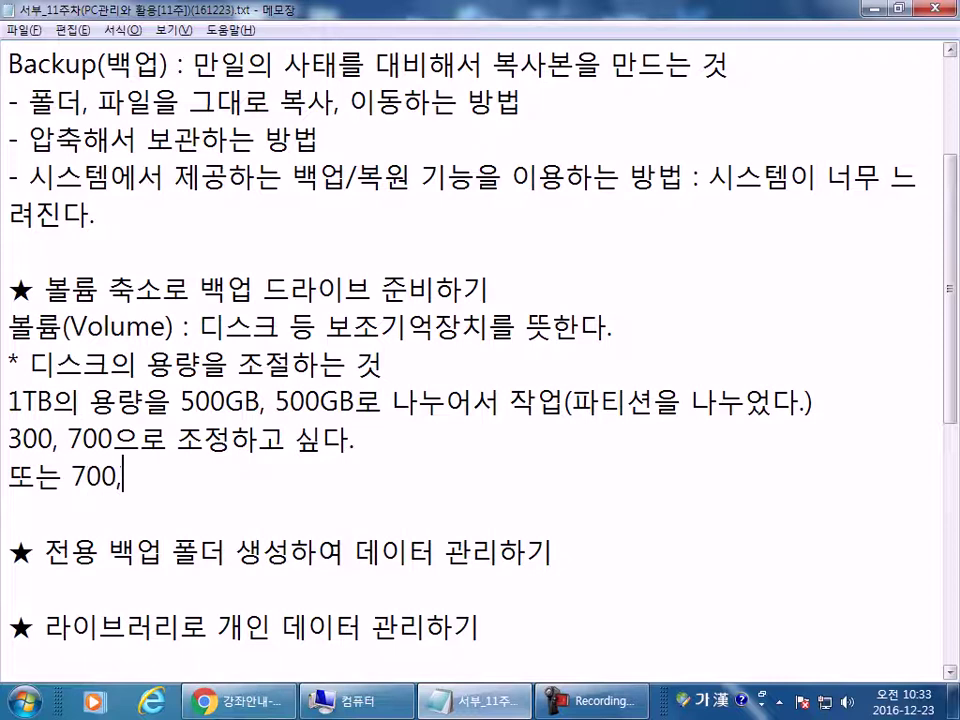
type(" 300으로")
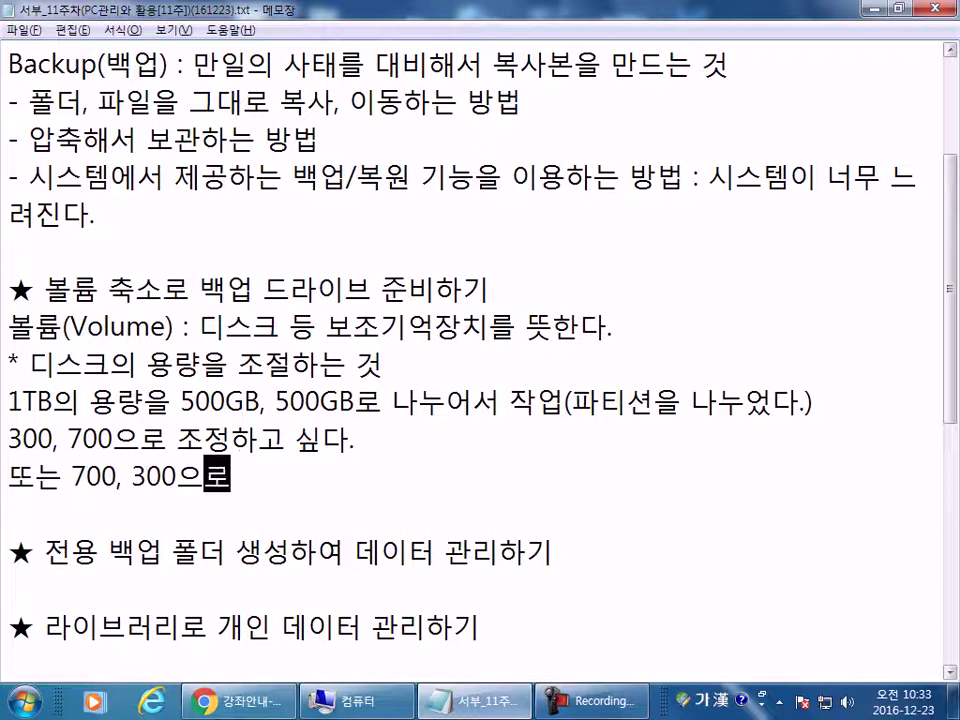
type(" 조정하고 싶다.")
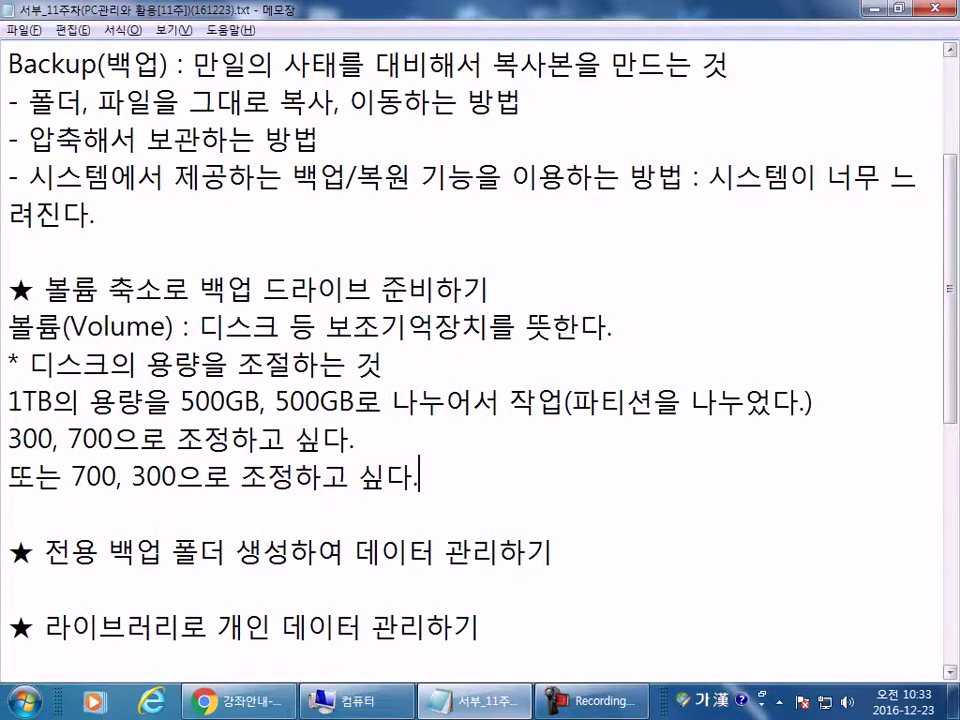
- Add the line "기존의 운영체제에서는 지원하지 않던 기능을 윈도우 7에서 새롭게 지원한 기능" at the end of the volume section
key("Return")
type("깄존의 운여")
type("영체제에")
type("서는 지원하지 ")
type("않던 기능ㅇ")
type("을 윈도우 7")
type("에서 새")
type("롭게 지우ㅠㅓ")
key("BackSpace")
key("BackSpace")
key("BackSpace")
type("원한 기느")
type("ㅇ")
scroll(474, 390, "down", 3)
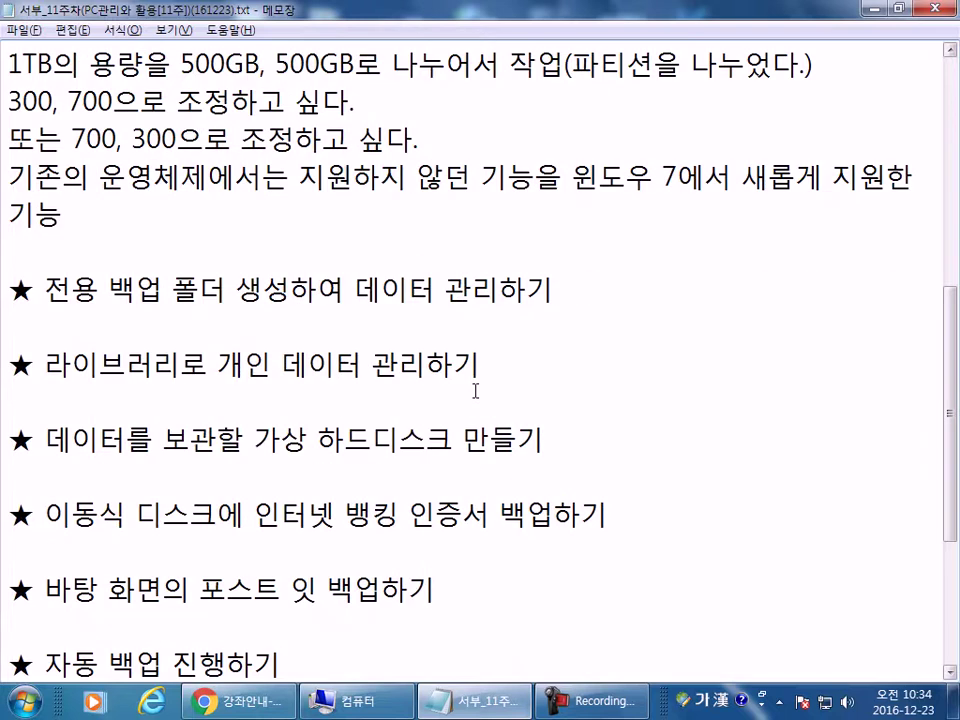
scroll(475, 390, "up", 2)
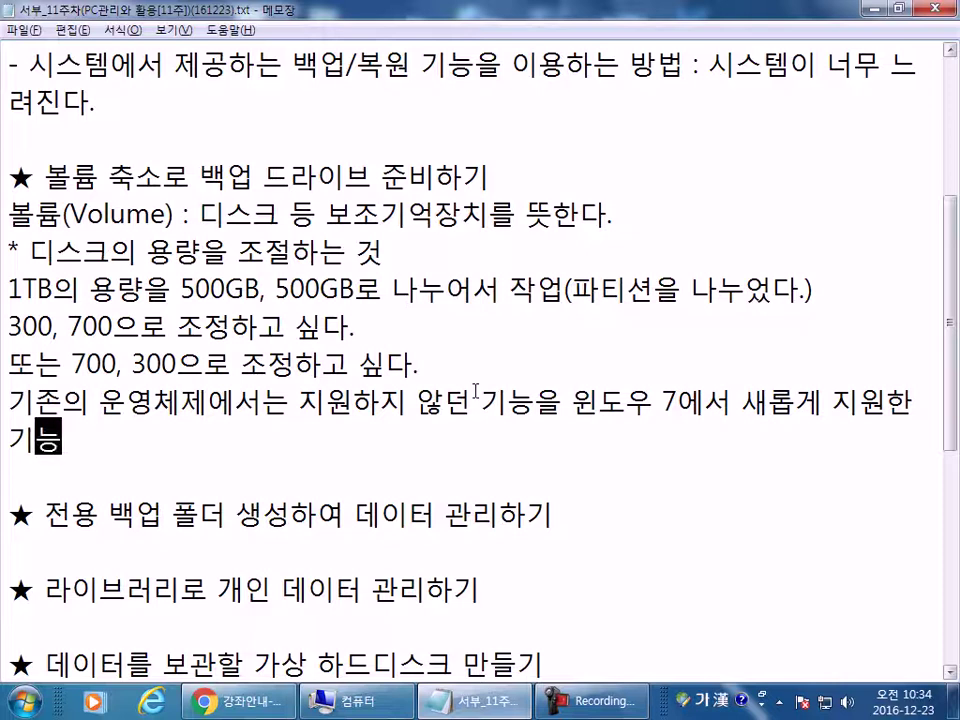
- Add the line "일반적으로 운영체제를 설치할 때, 파티션을 조절해서 작업을 한다." beneath the Windows 7 feature note
key("Return")
type("이ㄹ반적으로 ")
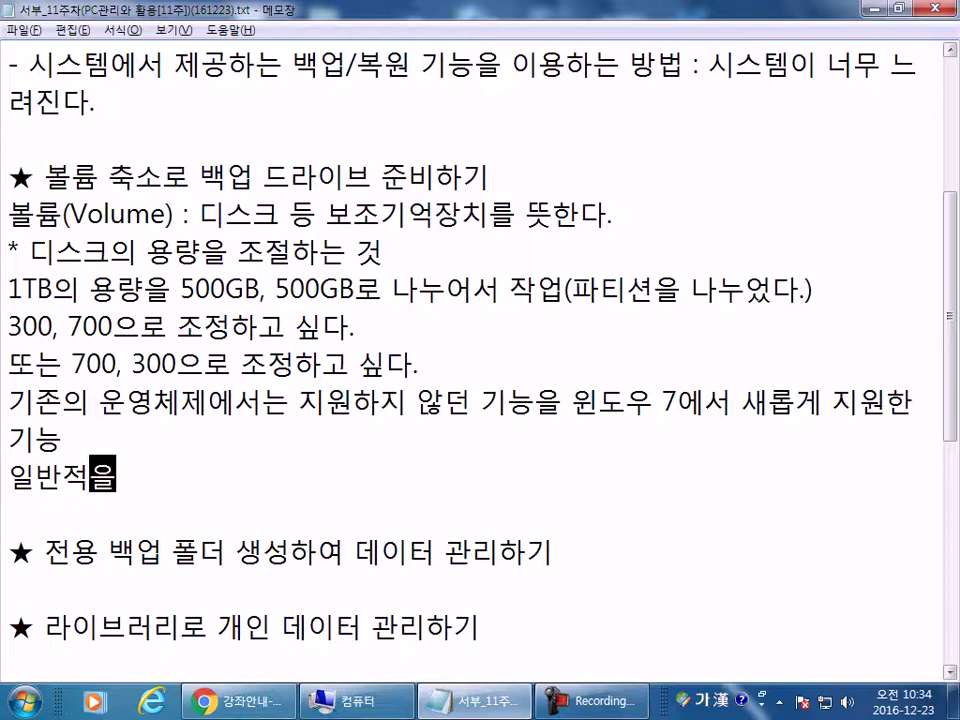
type("운영체")
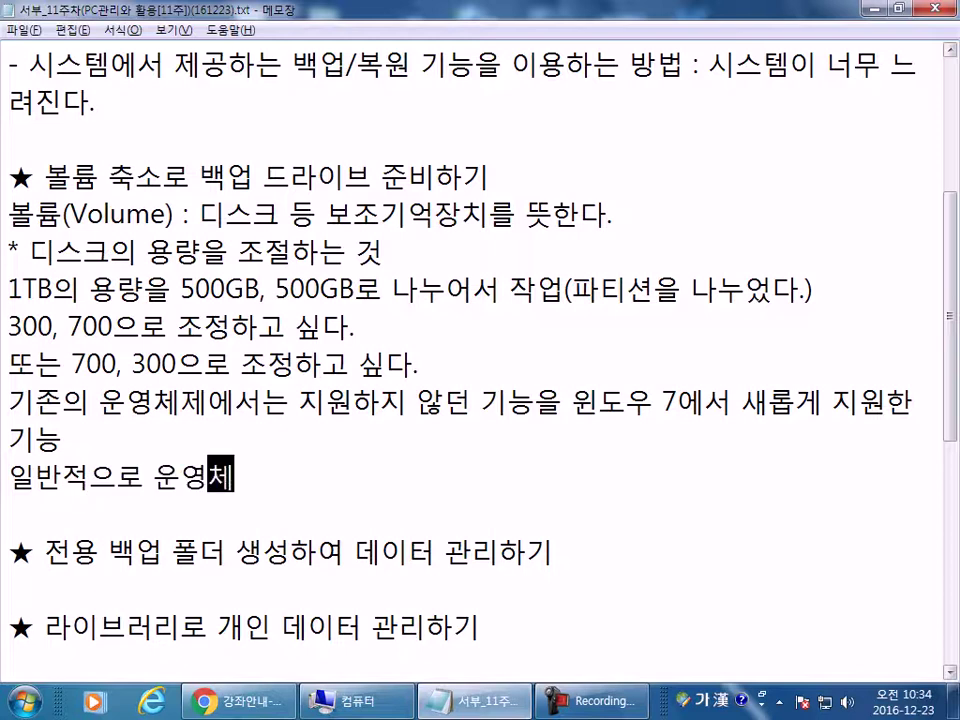
type("제를 설치")
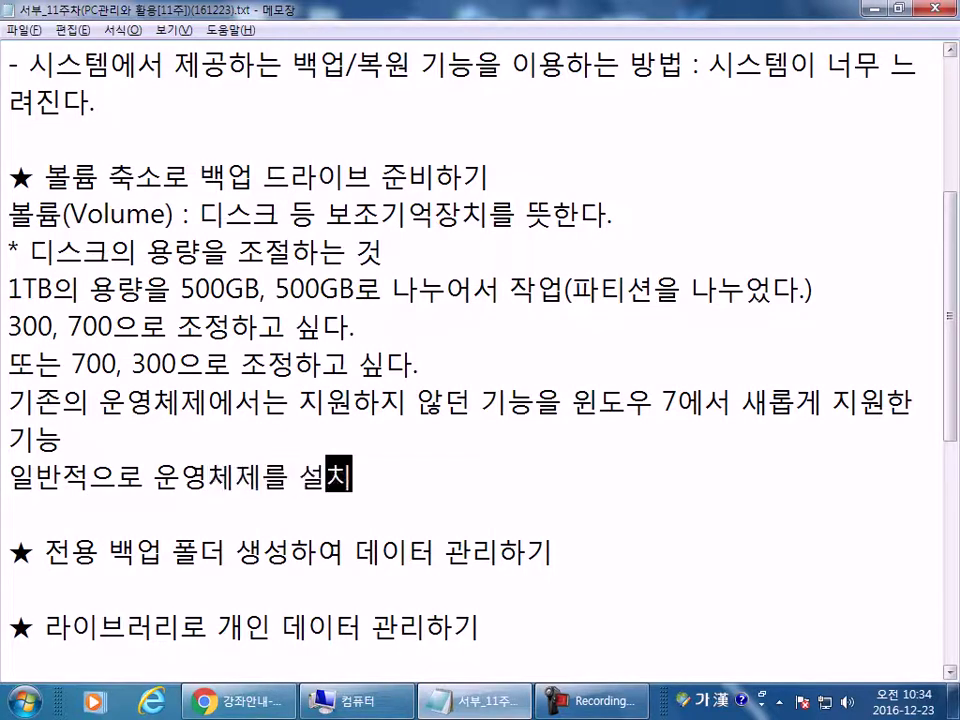
type("할 때, 파실")
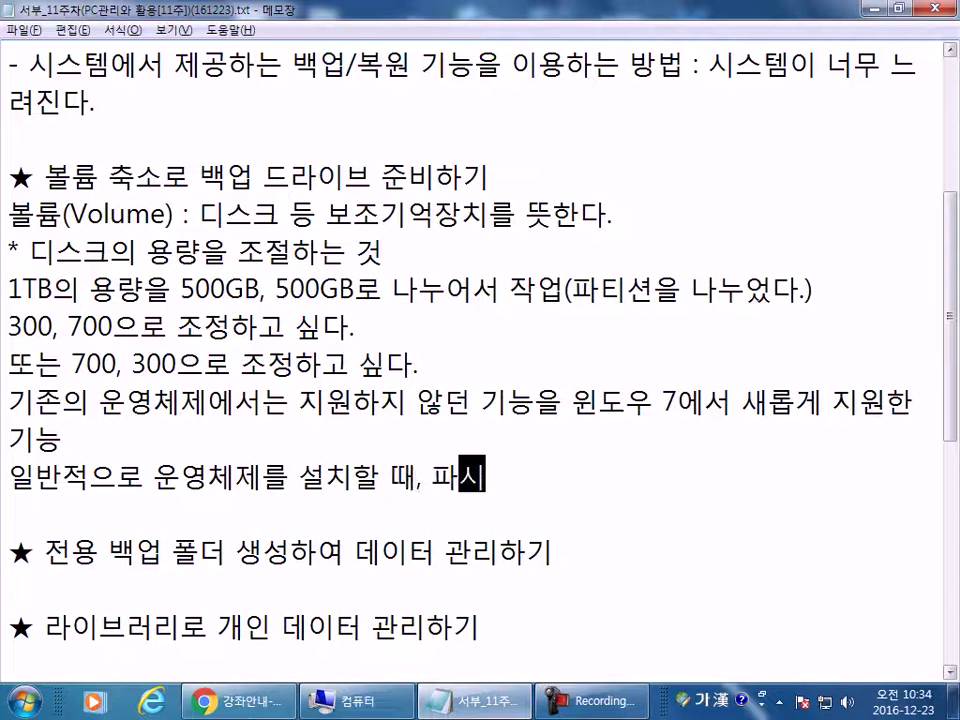
type("티션을 조")
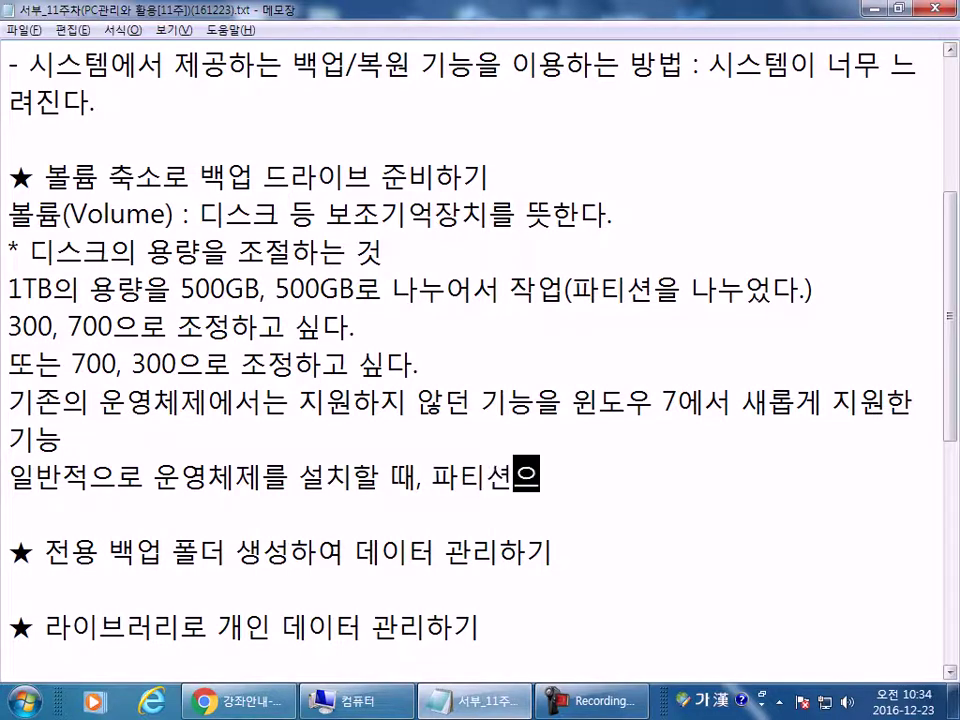
type("절해서 작어")
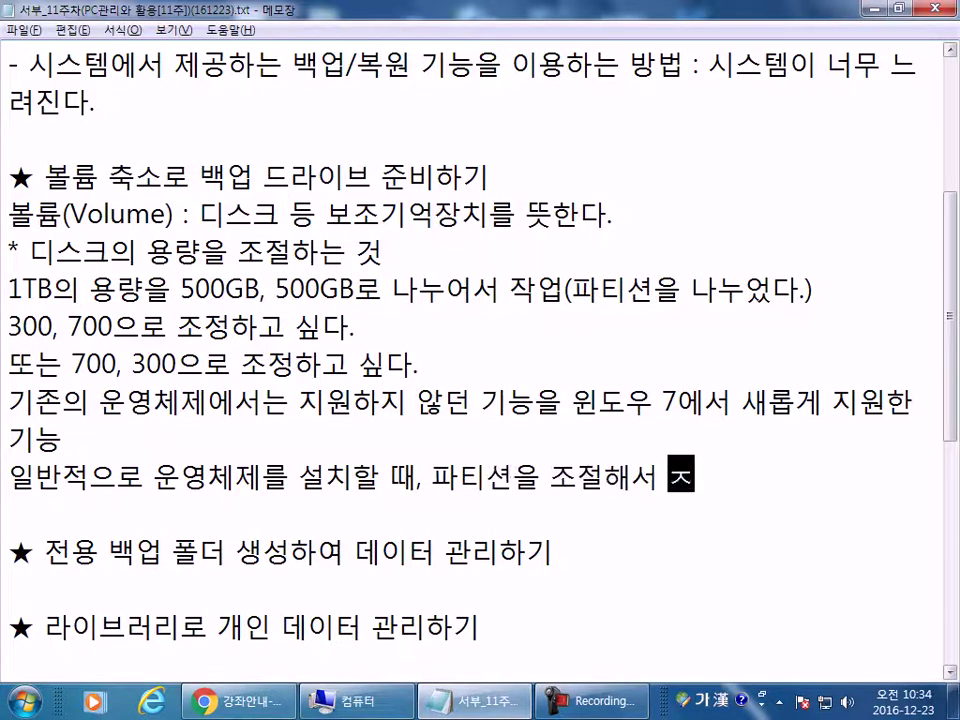
type("업을 한다.")
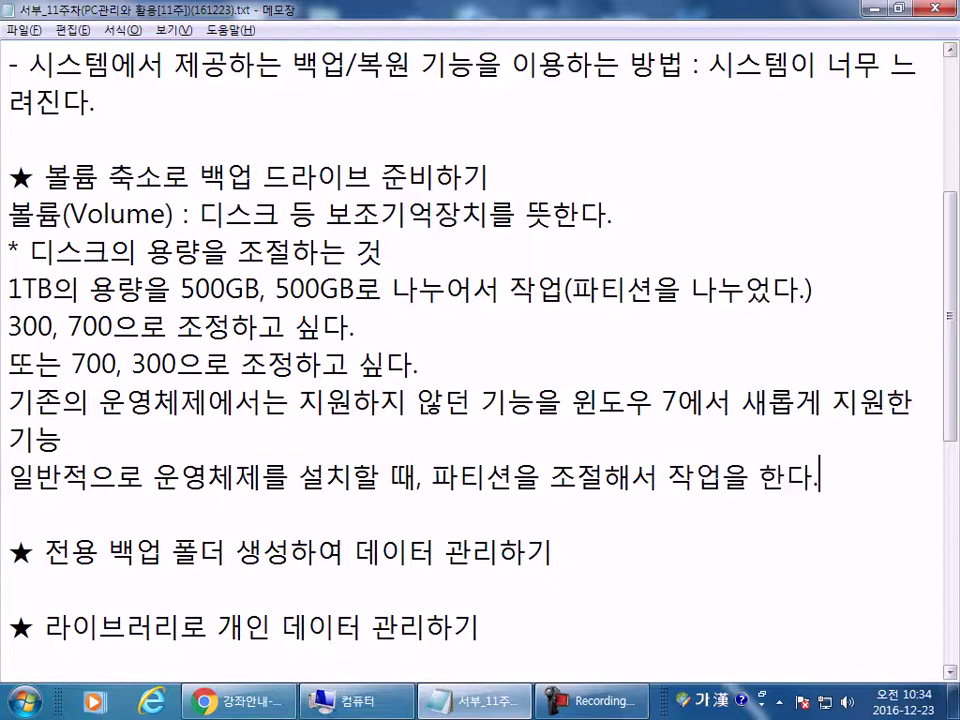
- Add the line "이때, 포맷작업이 수반된다." beneath the note about adjusting partitions during operating system installation
key("Return")
type("ㅇ이때, ")
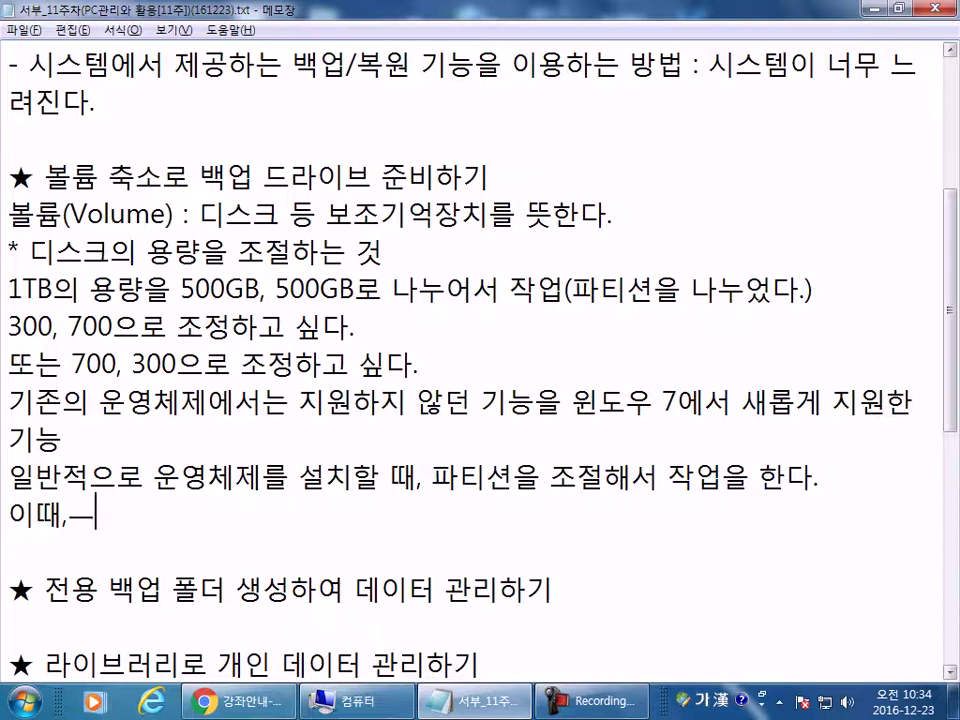
type("포맷작")
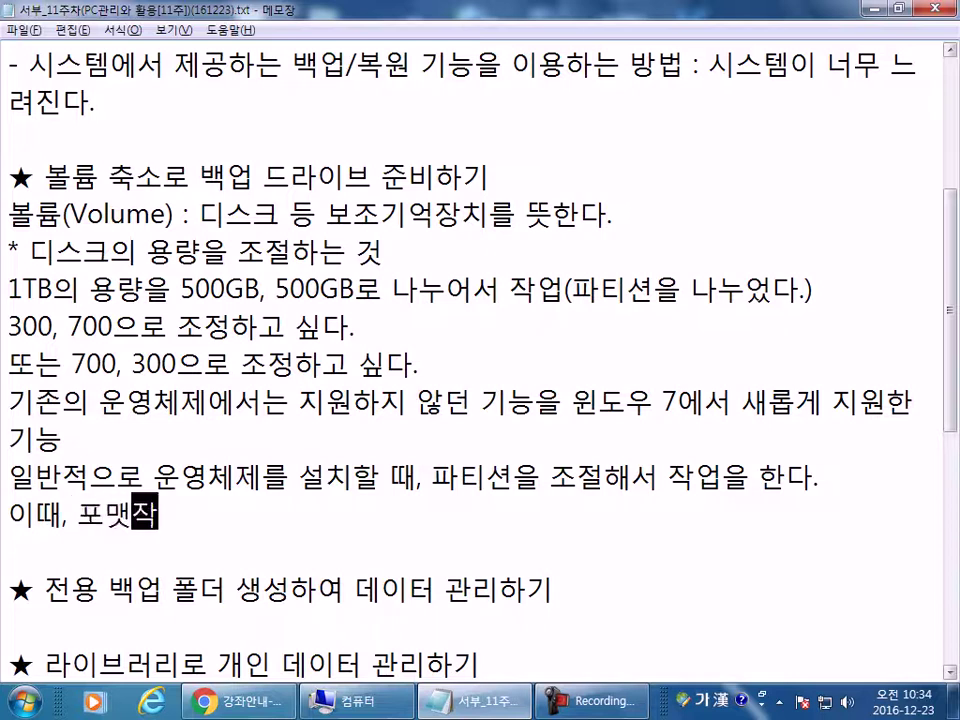
type("업이 수반된다.")
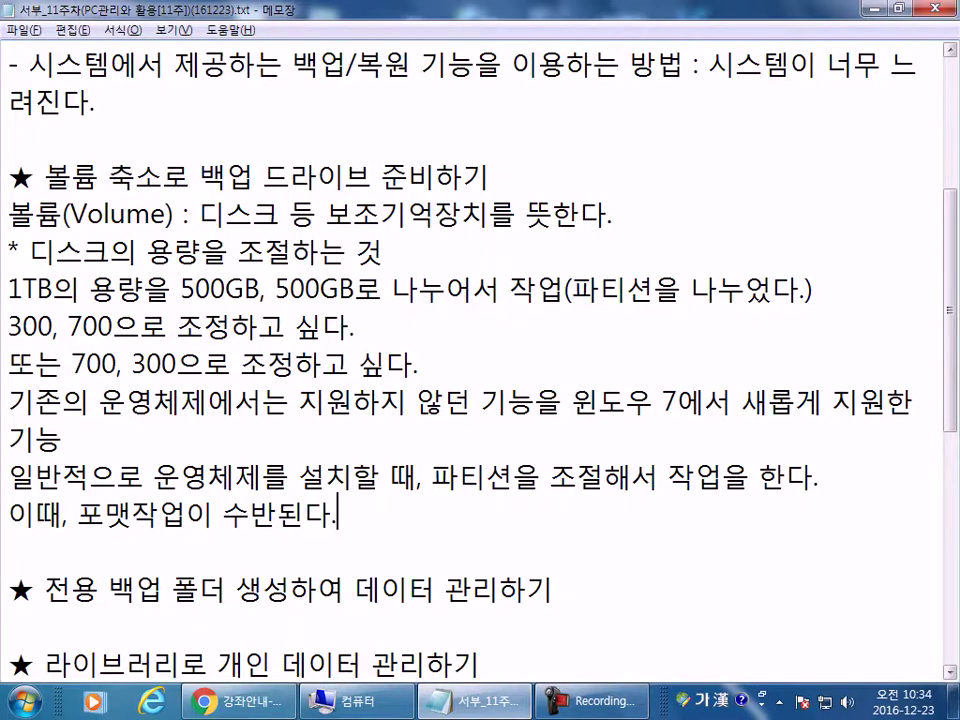
- Add an empty line after the heading "★ 외장 하드디스크 초기화하기 - 디스크 관리" at the end of the notes
scroll(340, 400, "down", 5)
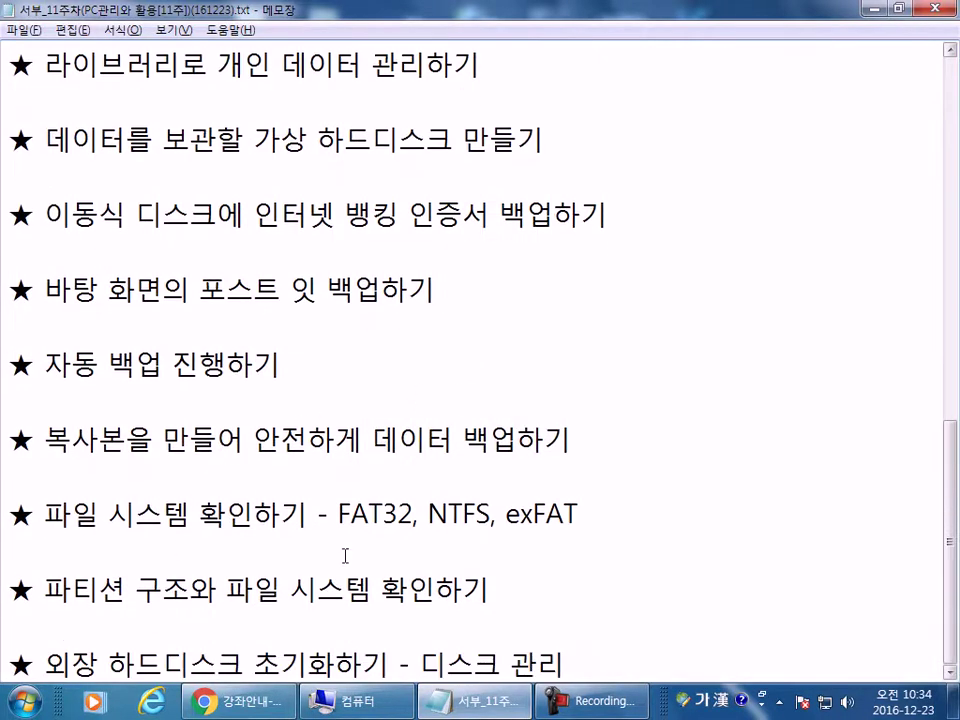
left_click(618, 663)
key("Return")
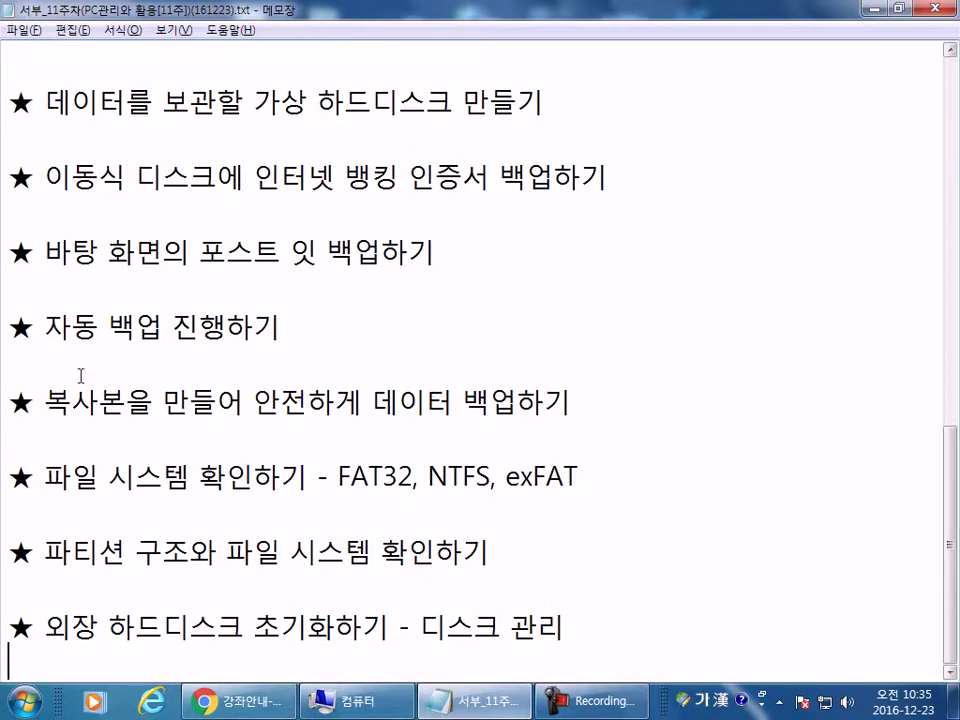
- Add the line "포맷을 하면 기존의 디스크의 내용이 사라진다." at the end of the volume section, keeping a blank line below it
scroll(250, 392, "up", 3)
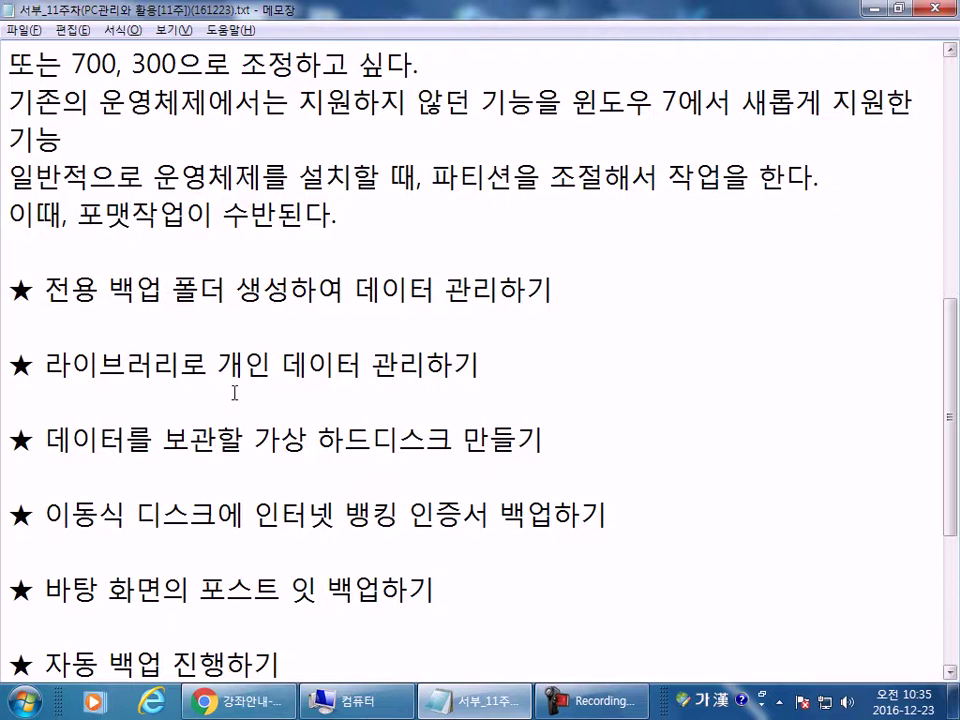
scroll(247, 393, "up", 2)
left_click(133, 462)
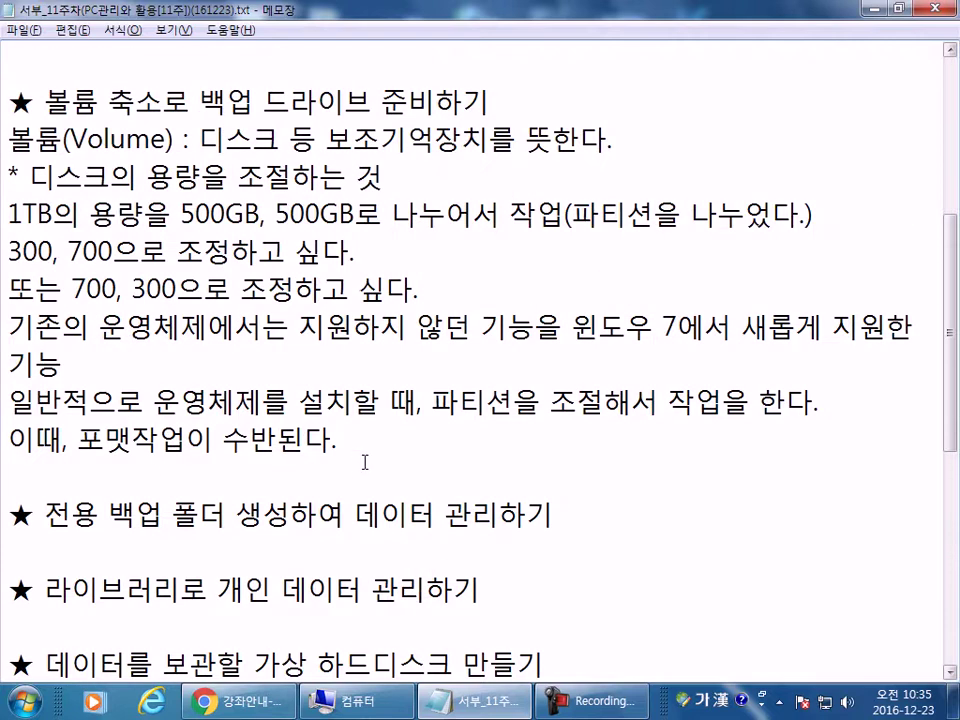
type("ㅍㅓㅁㅅ")
key("BackSpace")
key("BackSpace")
key("Return")
key("Up")
type("포맷을 하면 ㄱ")
type("ㅣ존의 ㄷ")
type("크의 내용이 ")
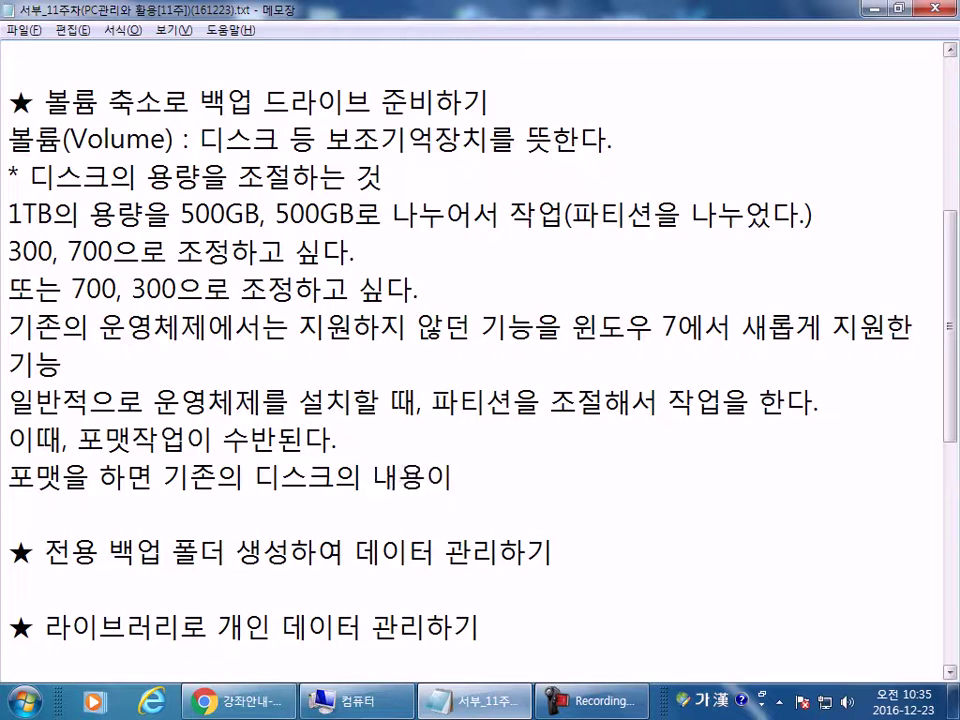
type("사라진다.")
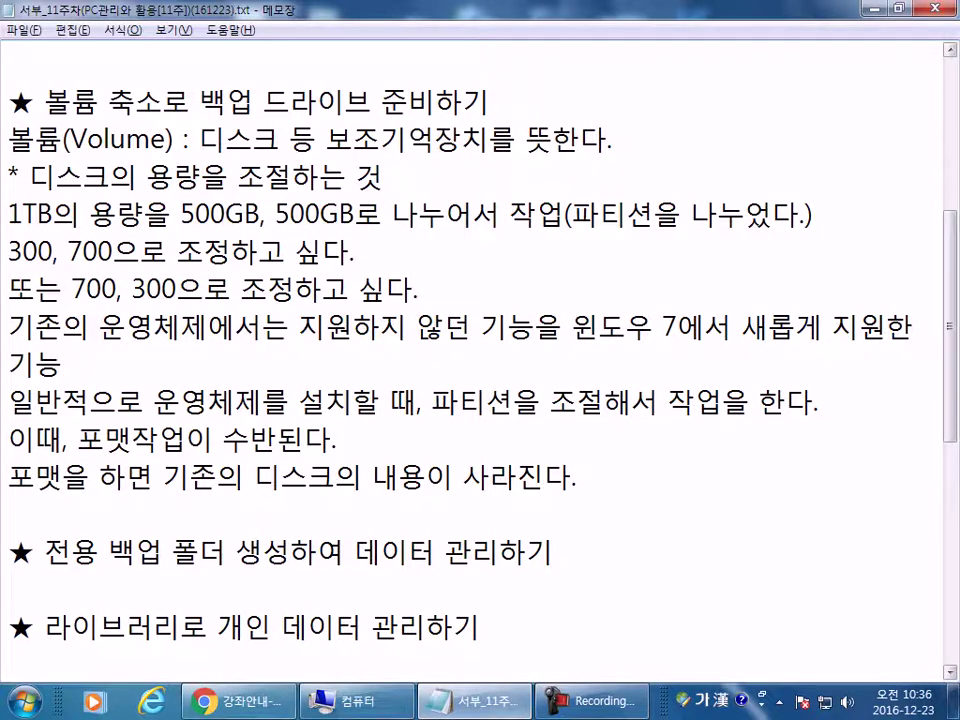
- Start a new line below the formatting warning with "파티션을 2개 이상으로 나누어서"
key("Return")
type("파티션을 3ㄱ")
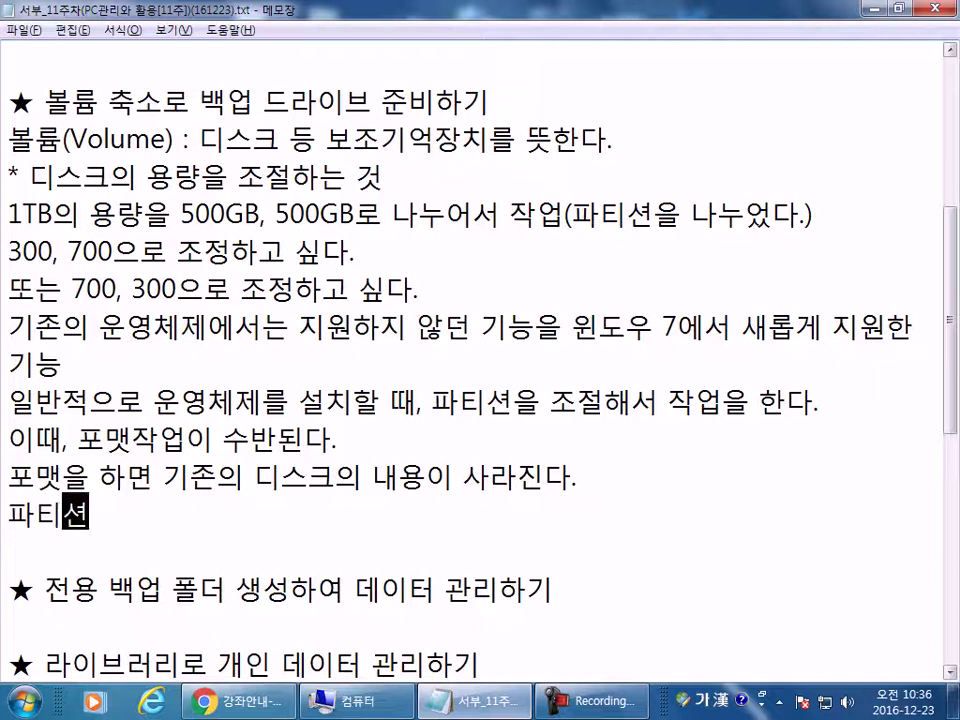
key("BackSpace")
key("BackSpace")
type("2갱")
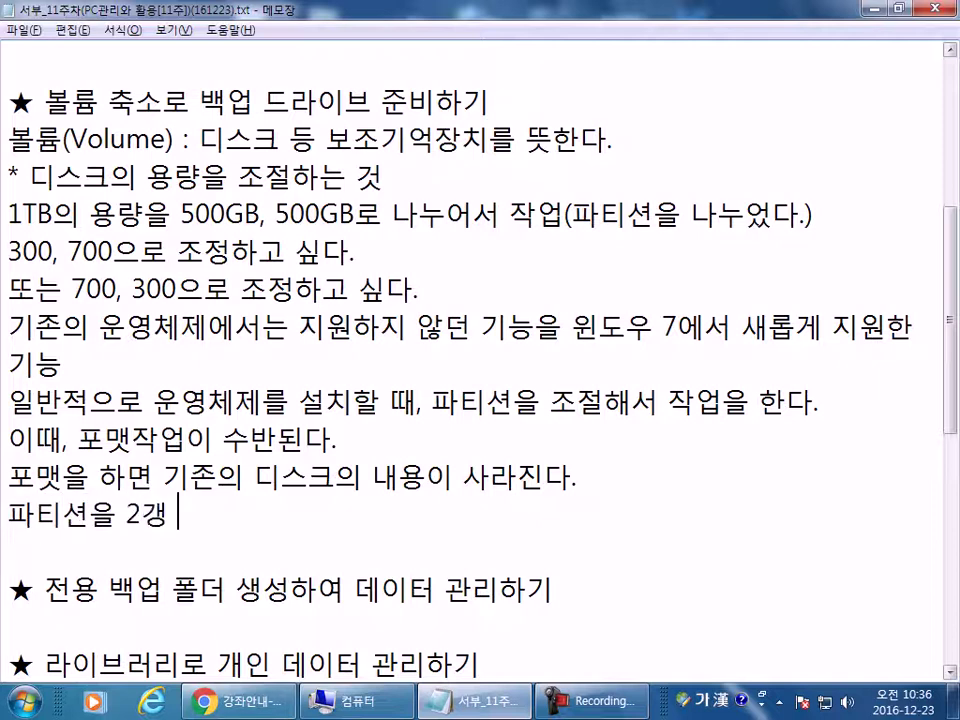
key("BackSpace")
type("이상으로 나누어")
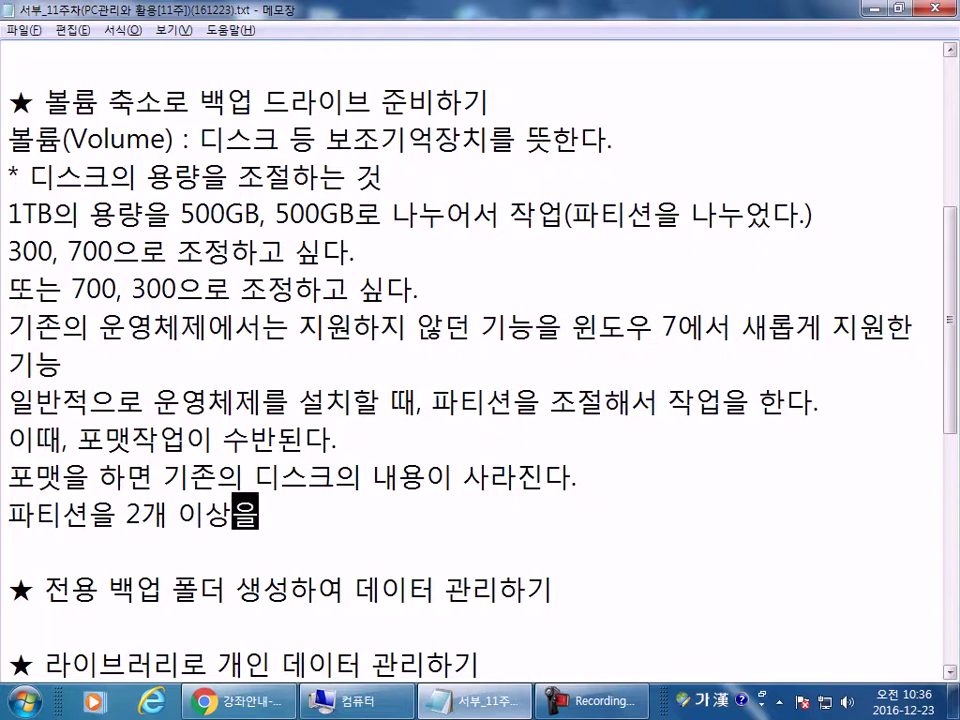
type("서")
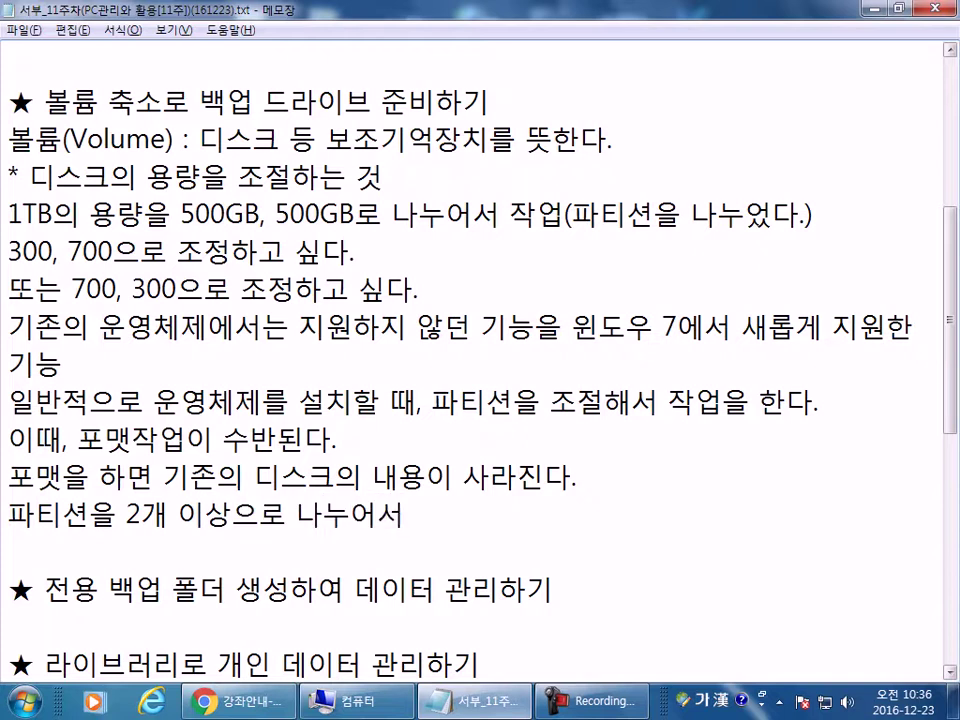
- Complete the partition sentence with "첫번째 파티션은 운영체제(윈도우)를 두번째 파티션을 데이터를 보관하도록 한다."
type(" 처ㅅ번째 파팃")
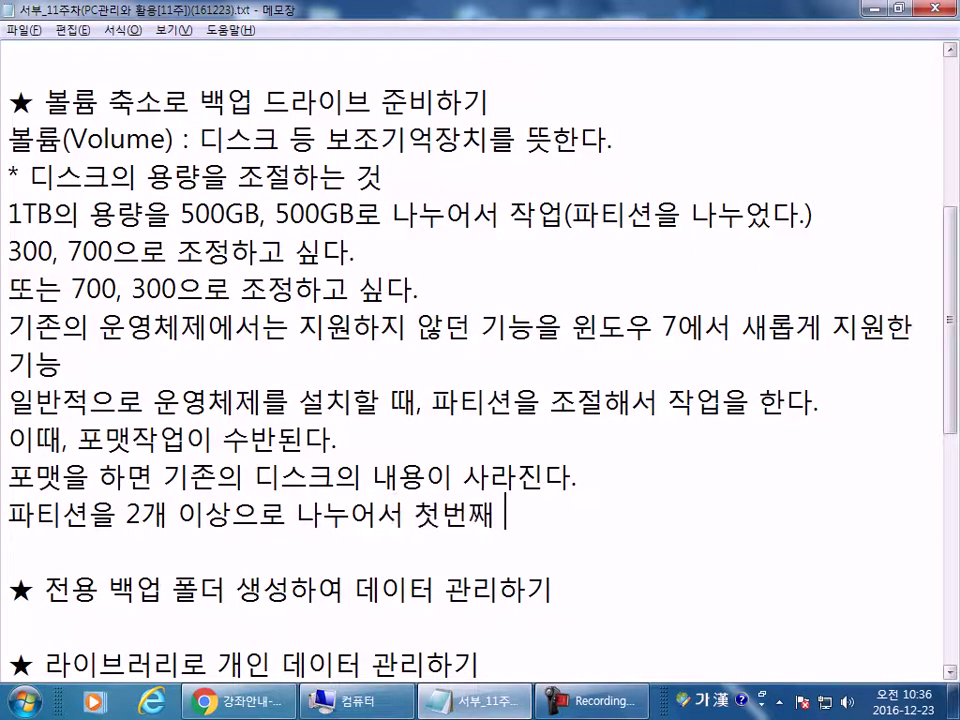
type("ㅕㄴ은 운영체")
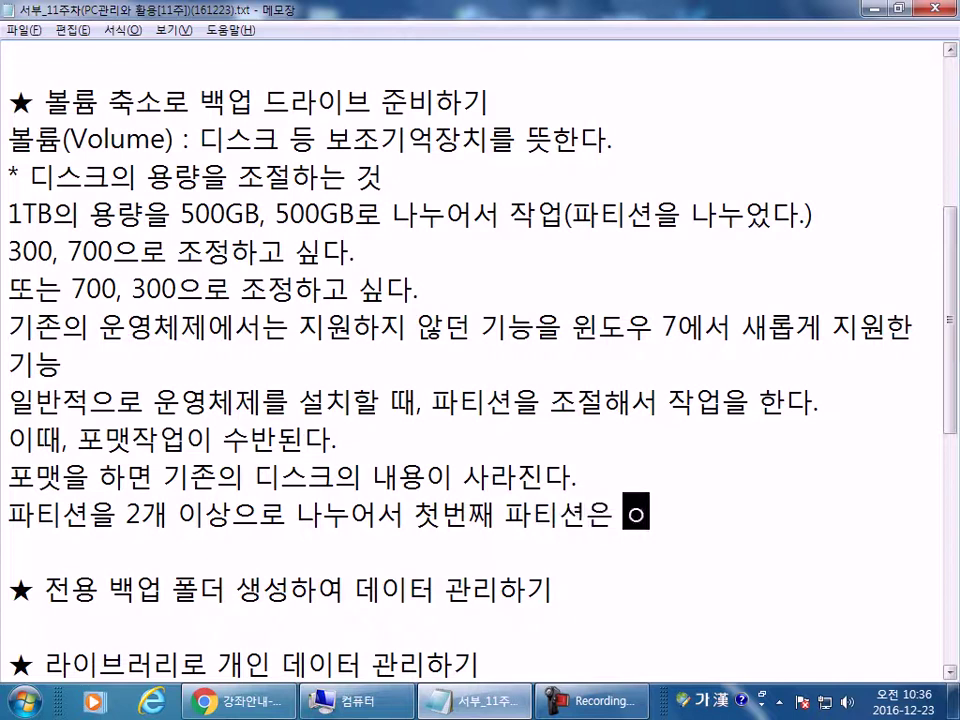
type("제(윈도우")
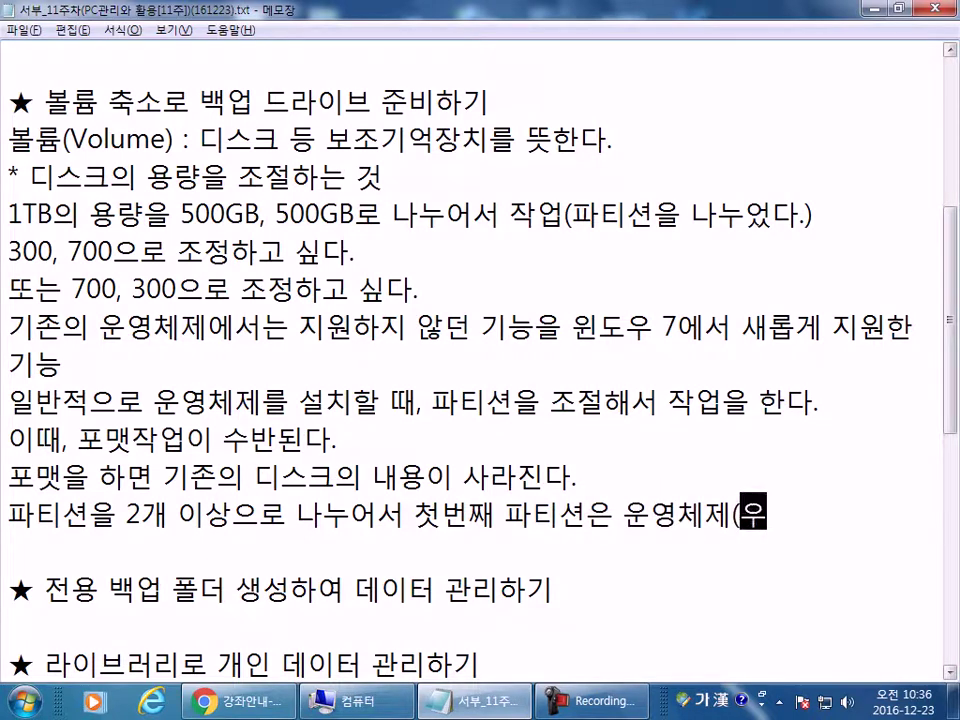
type(")를 ")
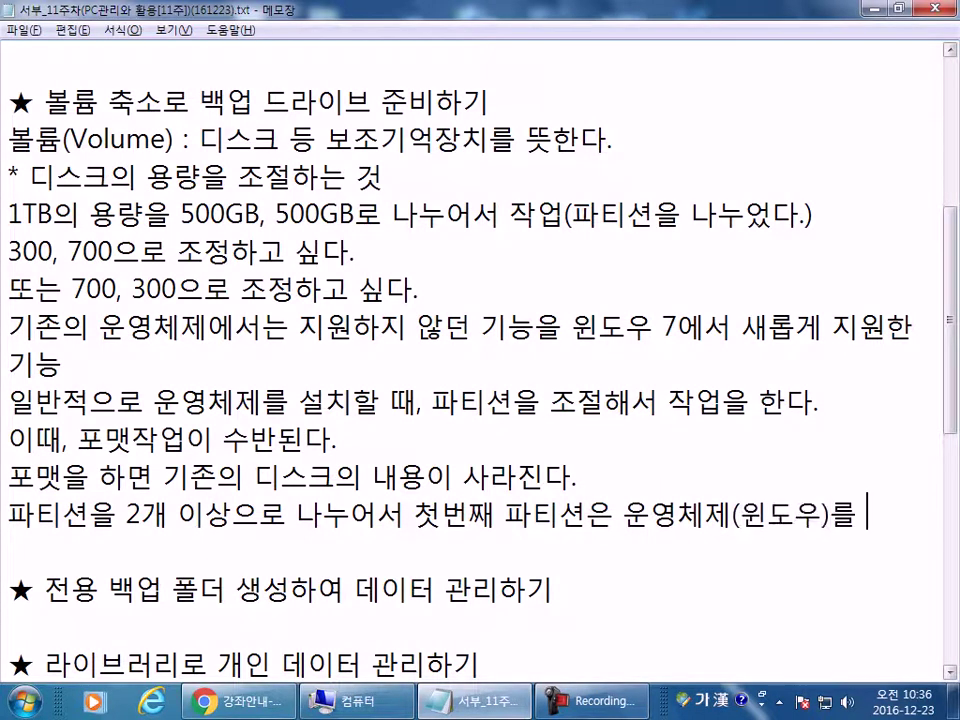
type("둡ㅓㄴ째 파팃")
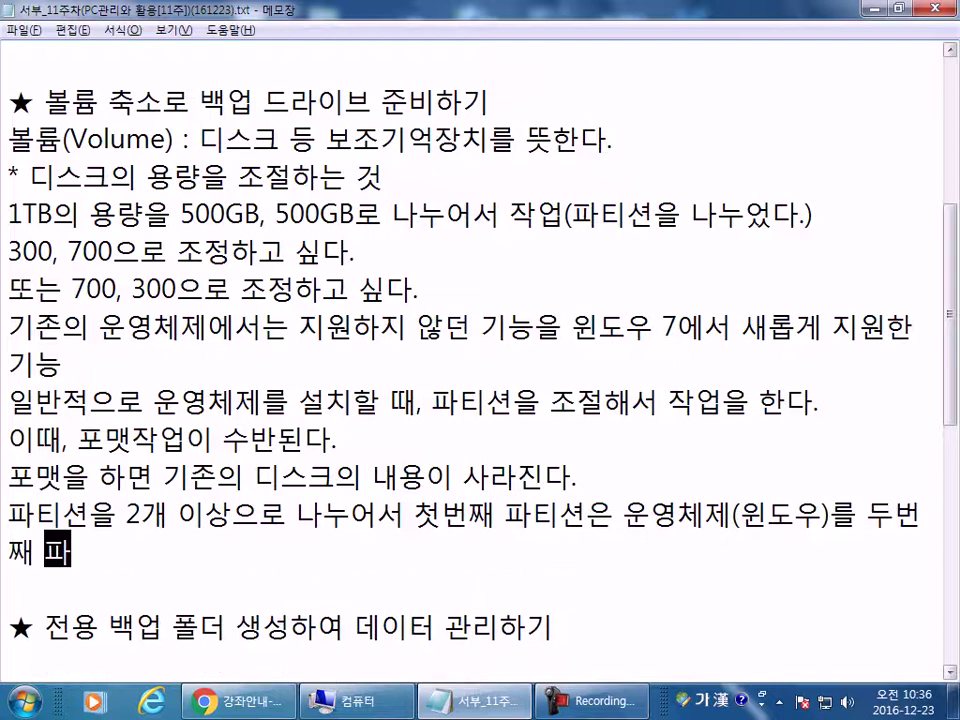
type("ㅕㄴ을 데이럴")
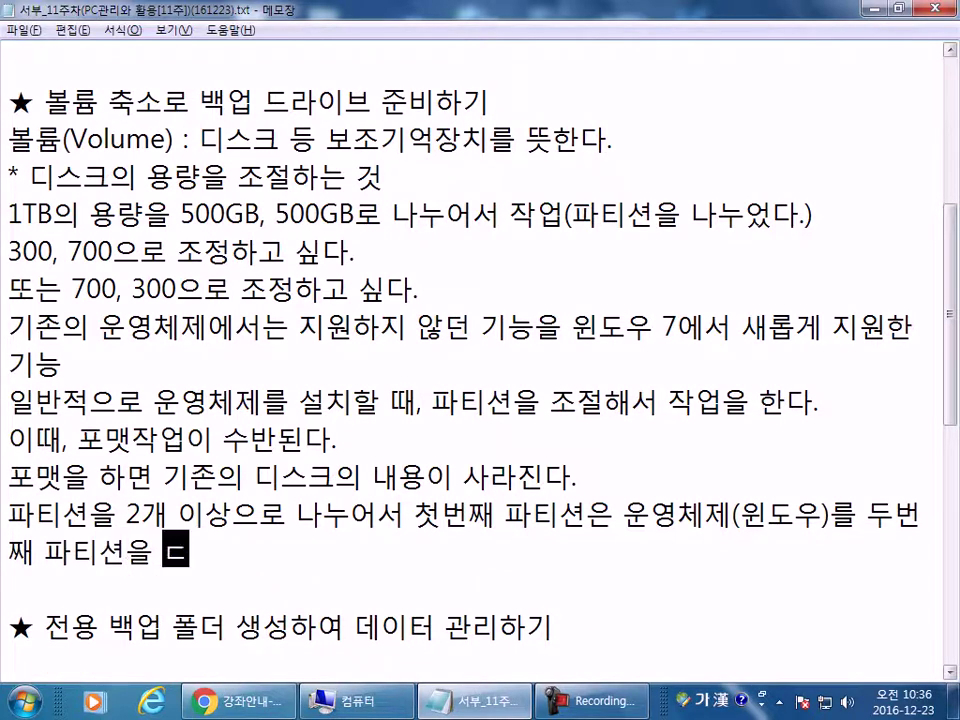
type("ㅡㄹ 보관하도로")
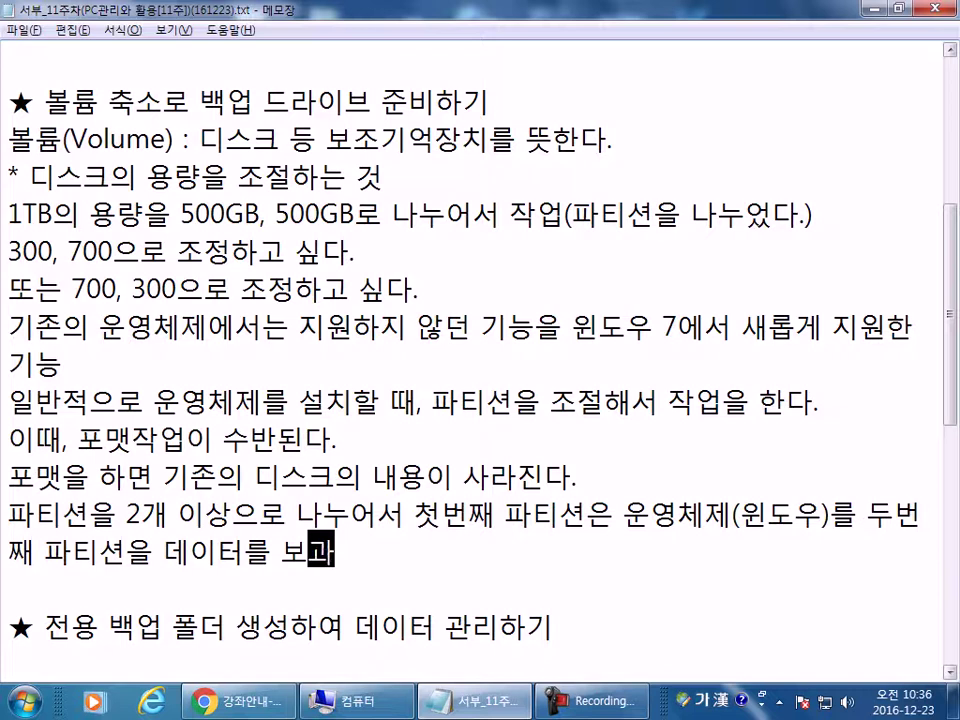
type("ㄱ 한다.")
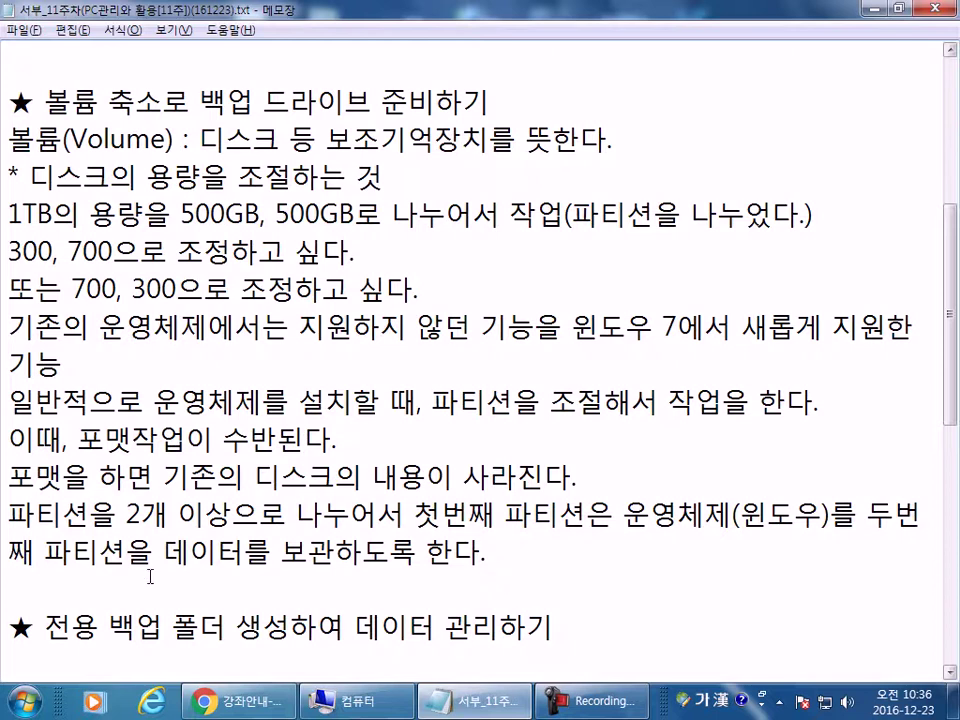
- Switch to the Windows Explorer computer window, examine the contents of DATAROOM (D:), and return to the drive overview
right_click(328, 700)
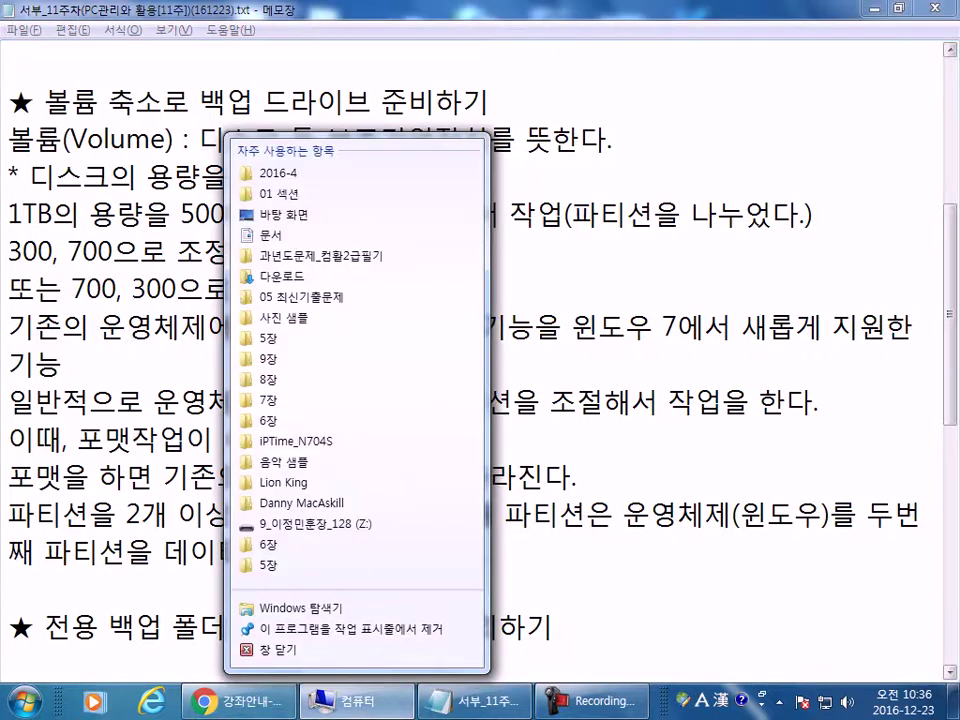
left_click(358, 700)
left_click(372, 138)
left_click(378, 186)
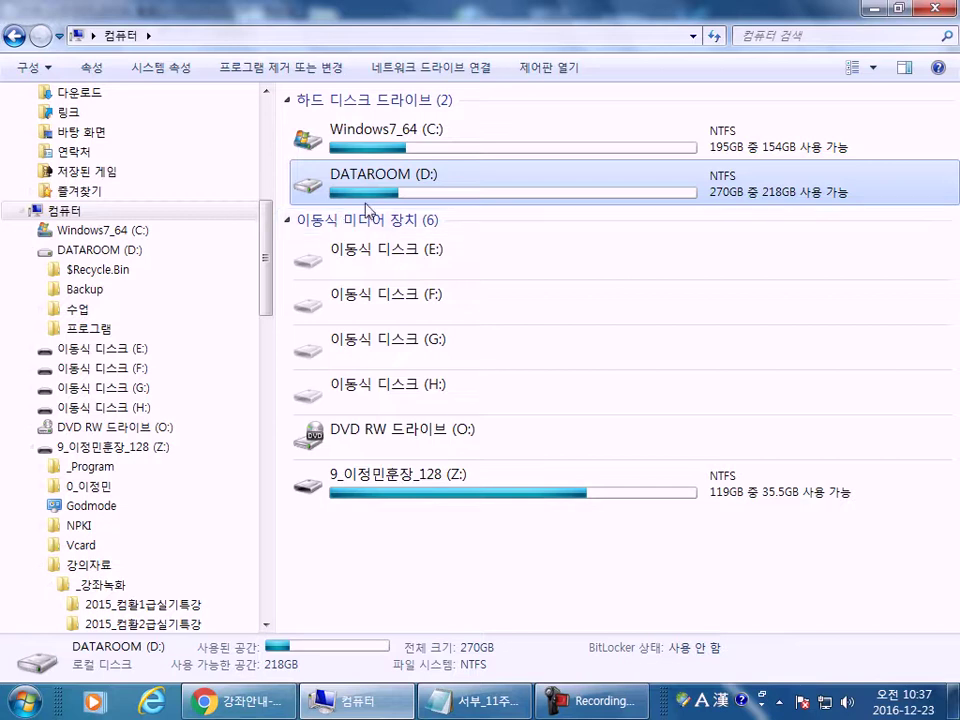
double_click(362, 195)
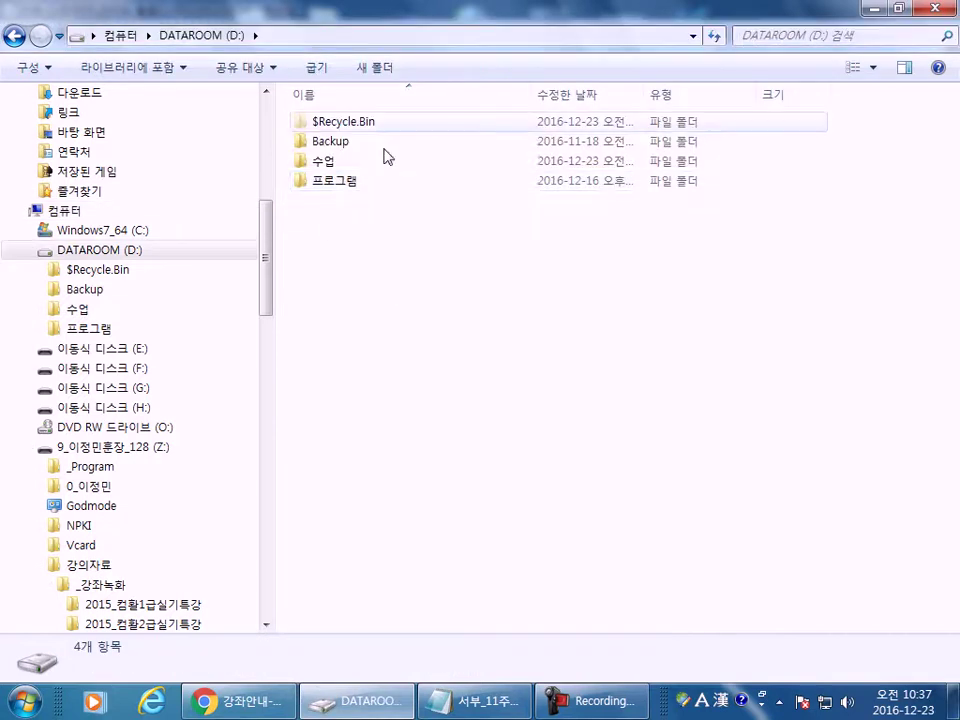
left_click(14, 36)
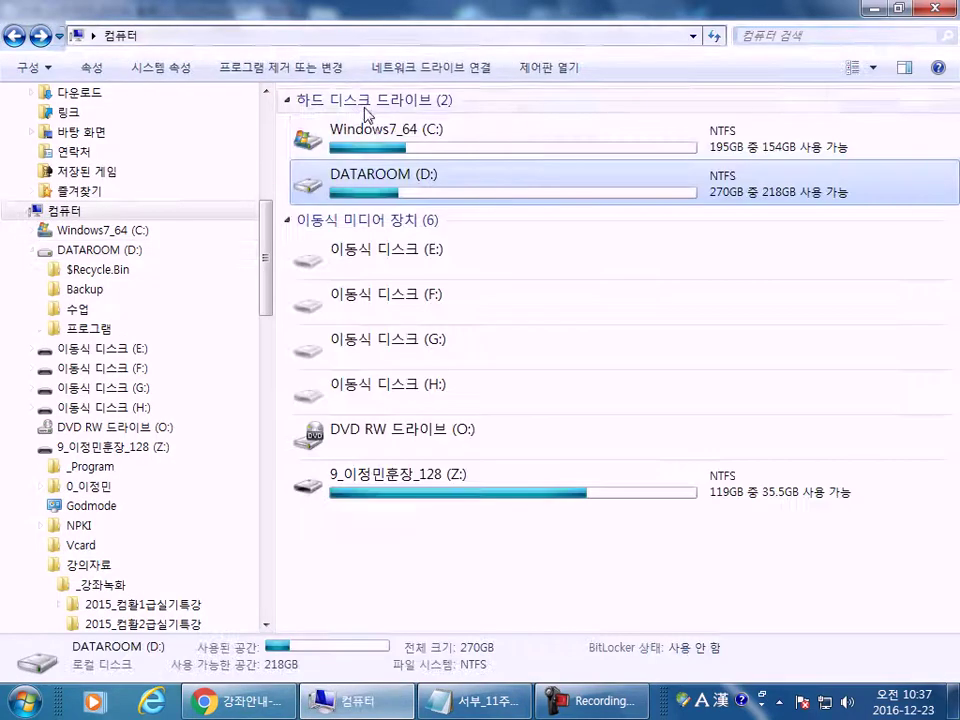
- Examine the folders on the Windows7_64 (C:) drive and the personal folder entries offered by the system
left_click(370, 130)
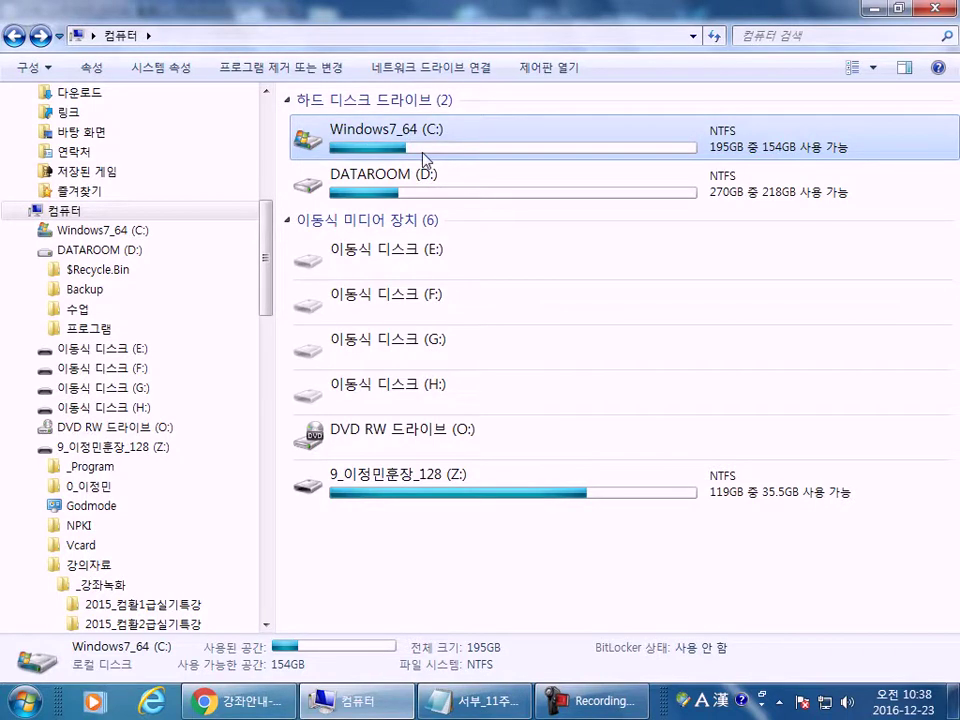
double_click(412, 150)
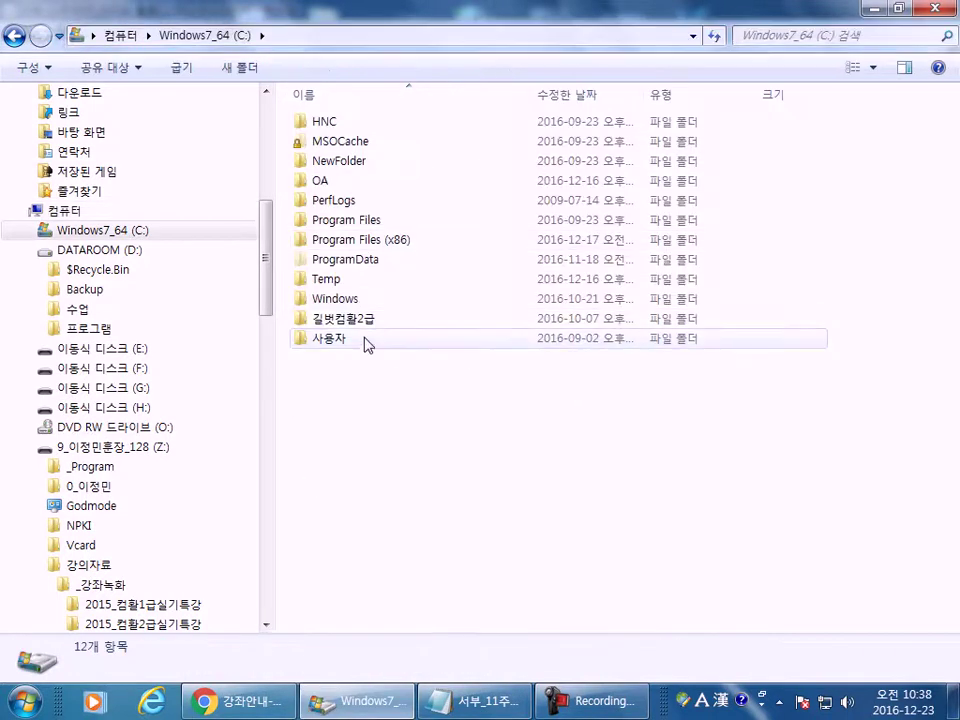
left_click(25, 700)
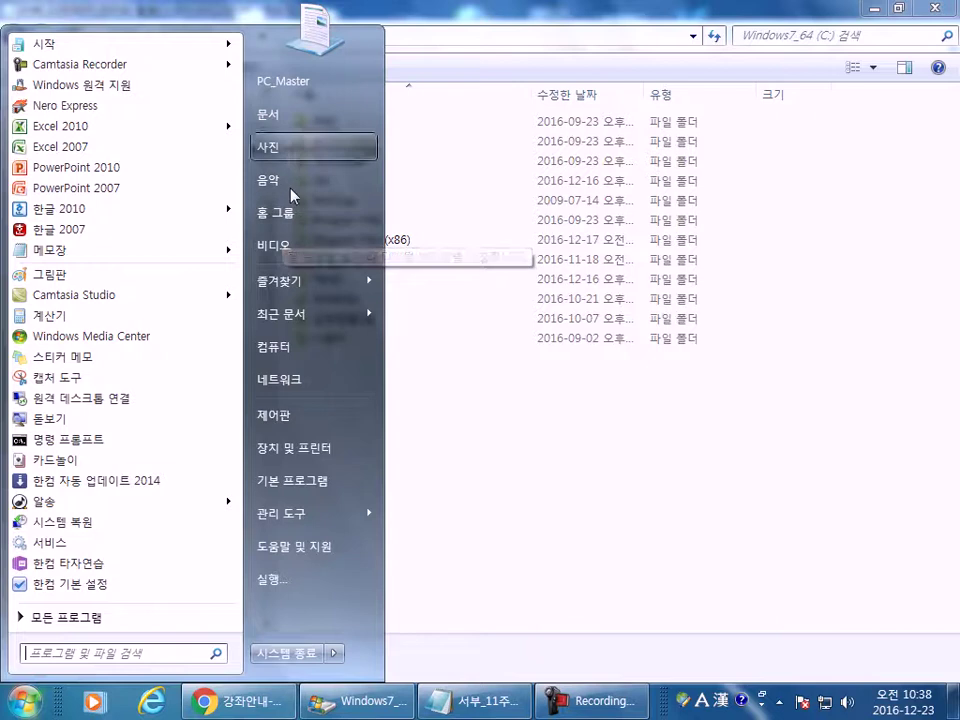
left_click(515, 443)
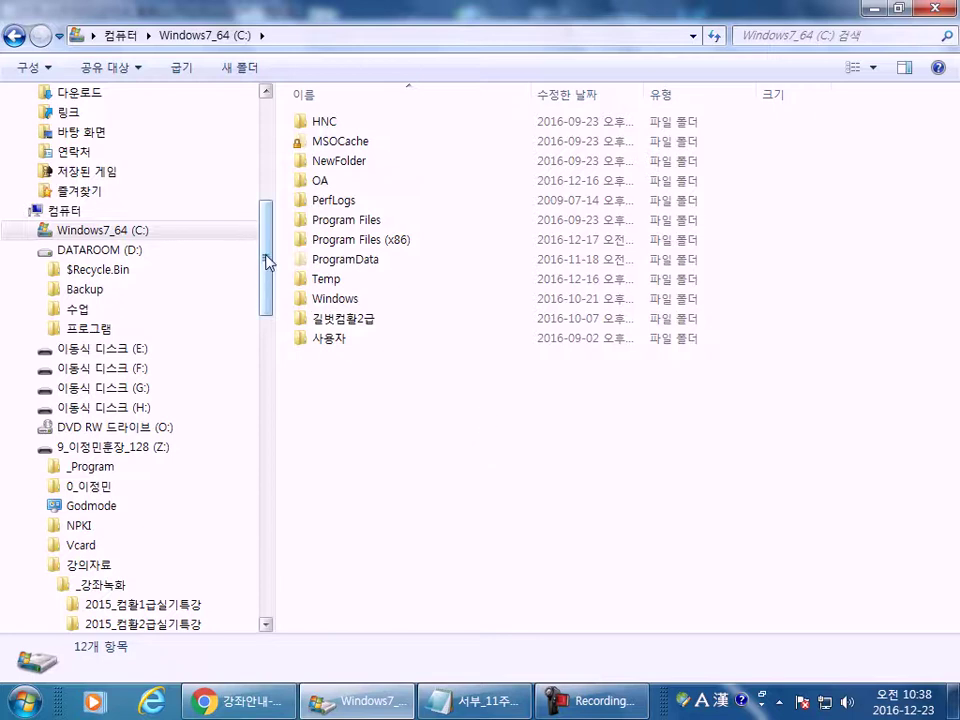
- Examine the 문서, 비디오, 사진, 음악 and 프로그램 libraries one by one, finishing at the 라이브러리 overview
left_click_drag(266, 262, 266, 157)
left_click(78, 281)
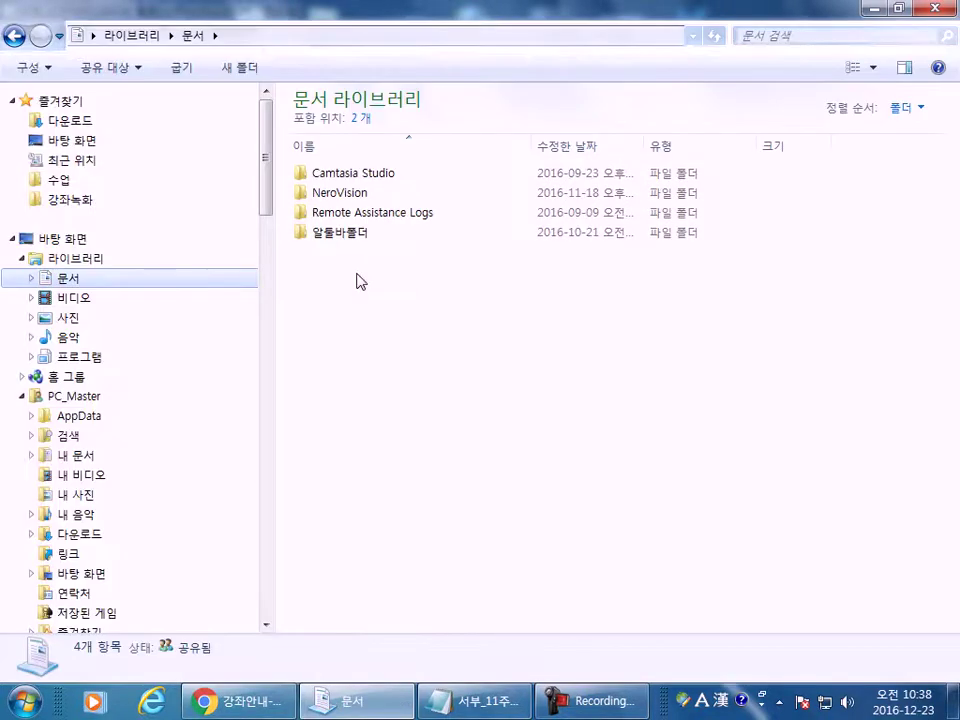
left_click(70, 299)
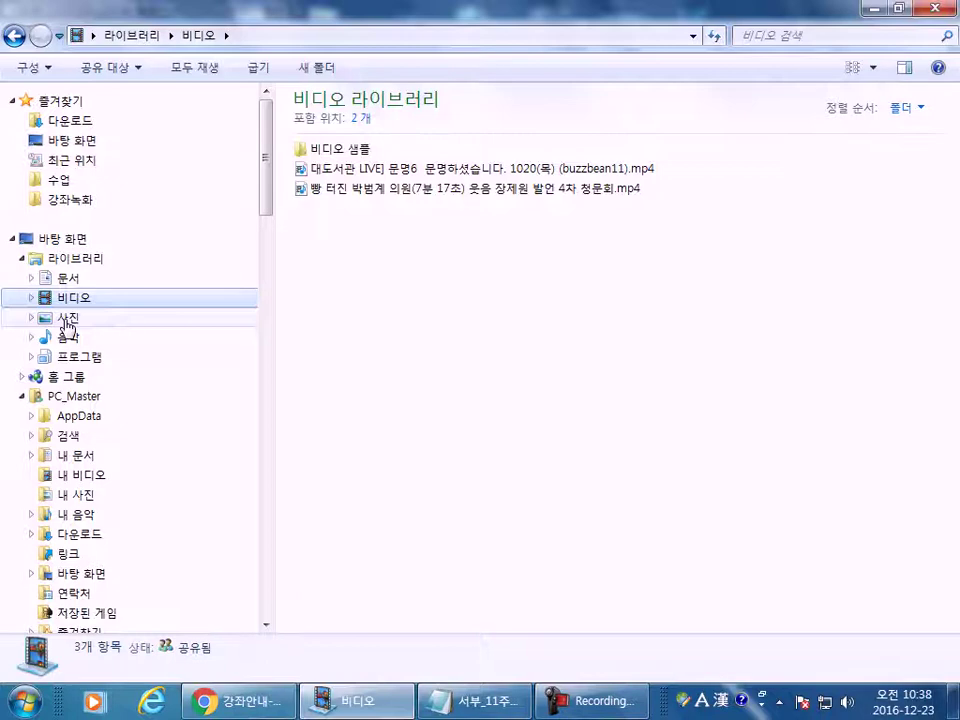
left_click(68, 320)
left_click(50, 340)
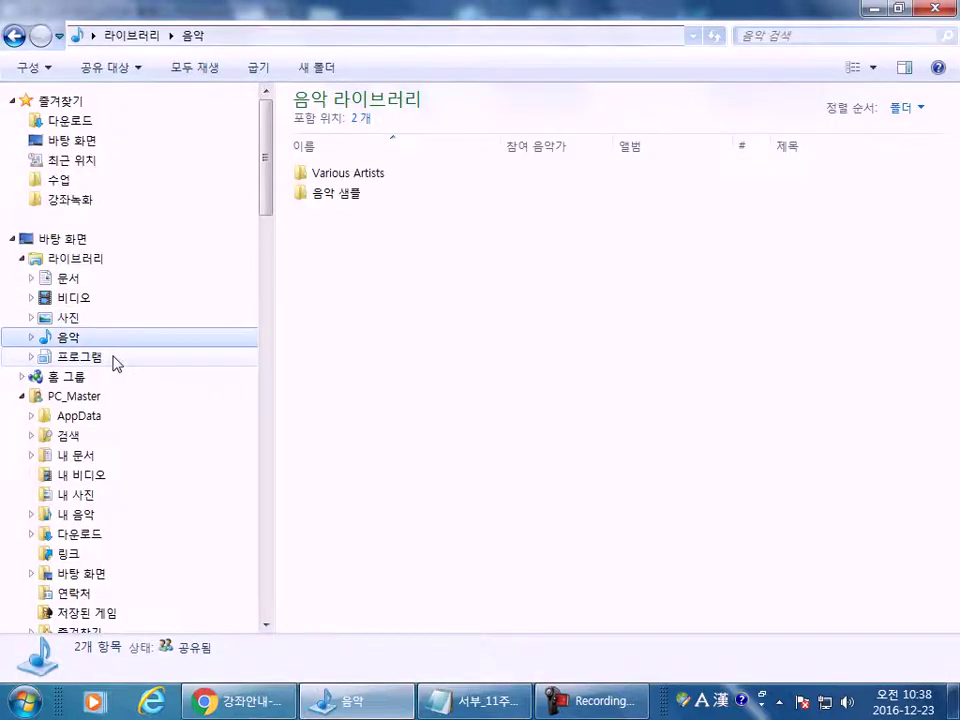
left_click(99, 357)
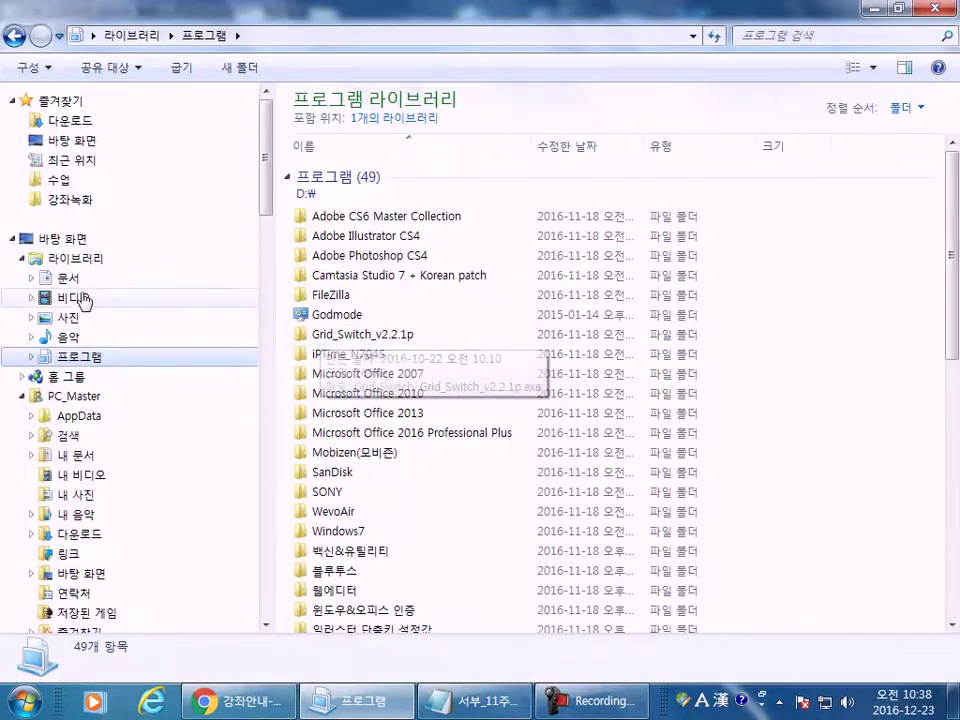
left_click(70, 259)
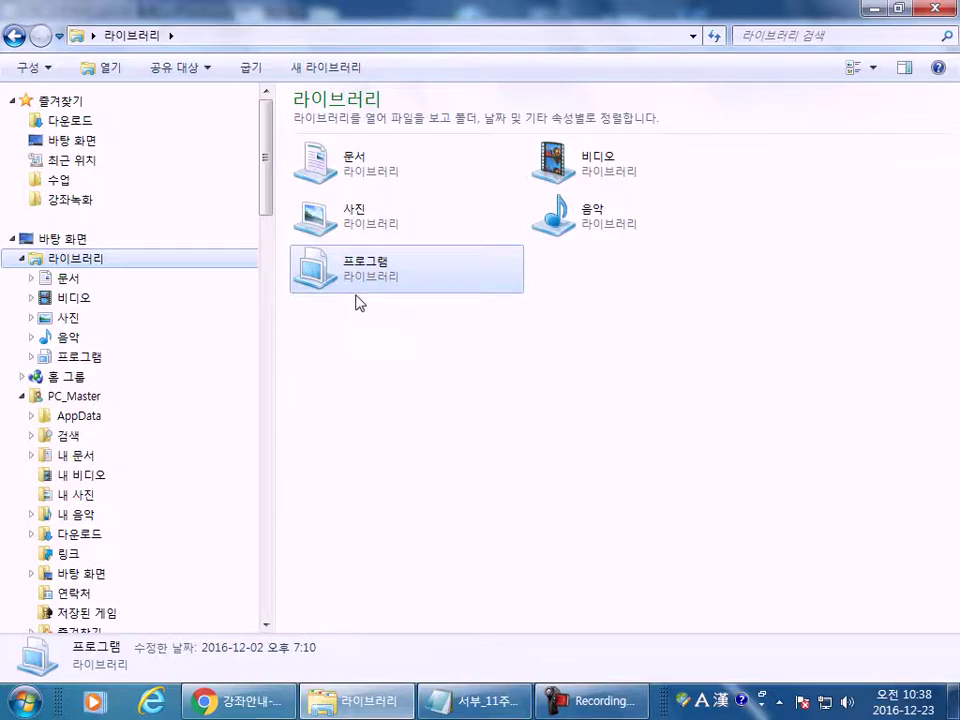
- Open the 다운로드 folder and examine the files stored in it
left_click(70, 120)
left_click_drag(399, 369, 320, 162)
left_click(381, 424)
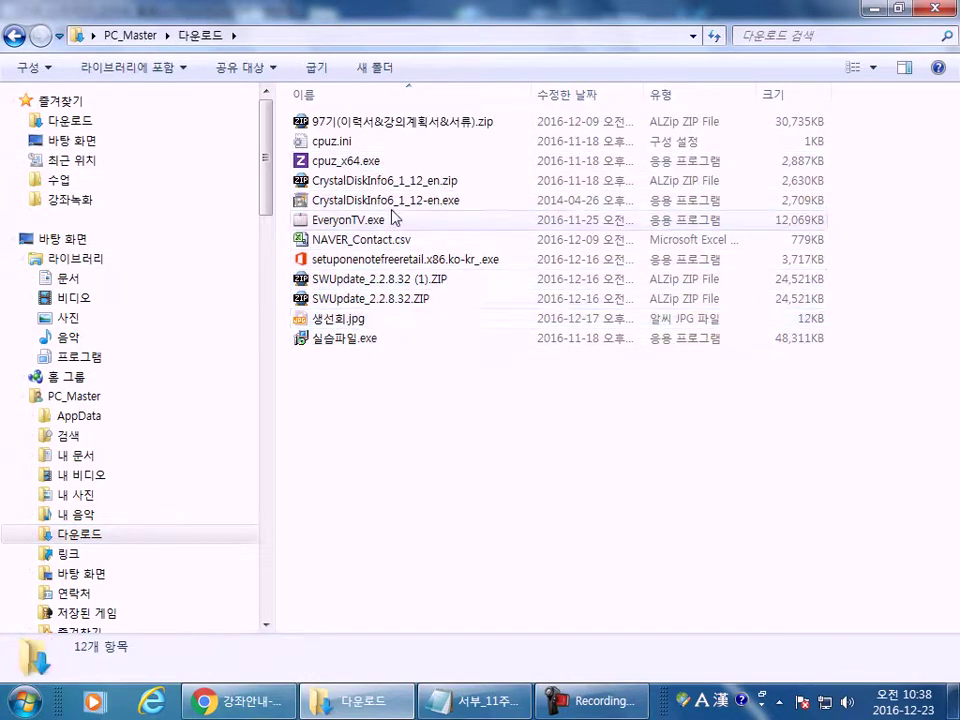
- Return from the 다운로드 folder to the Notepad notes and add the heading "상황설정)" below the partition paragraph
left_click(370, 131)
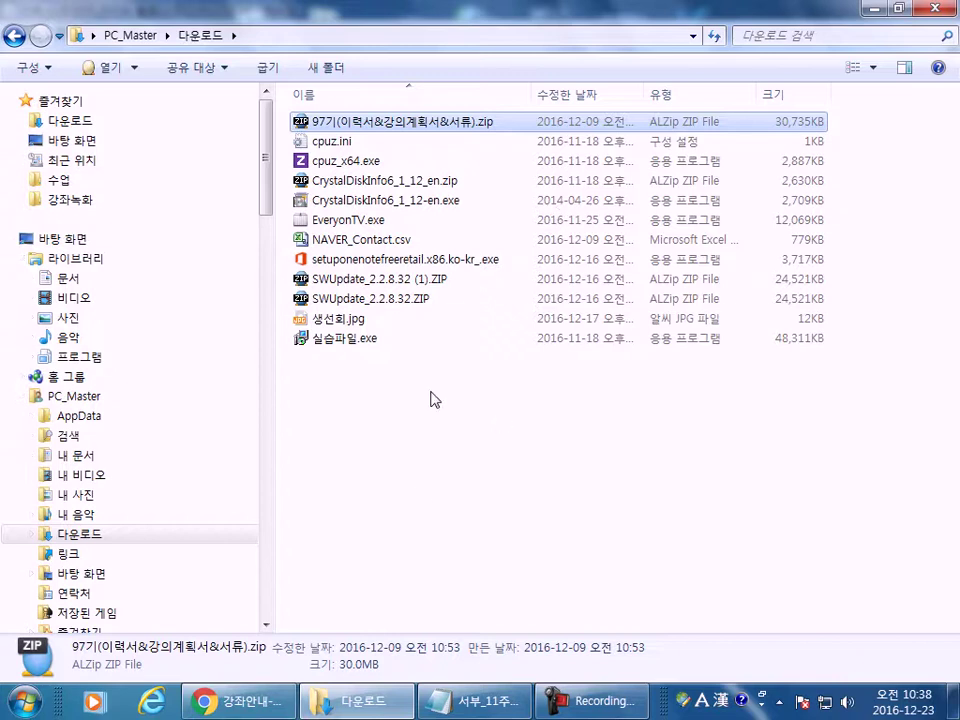
left_click(875, 9)
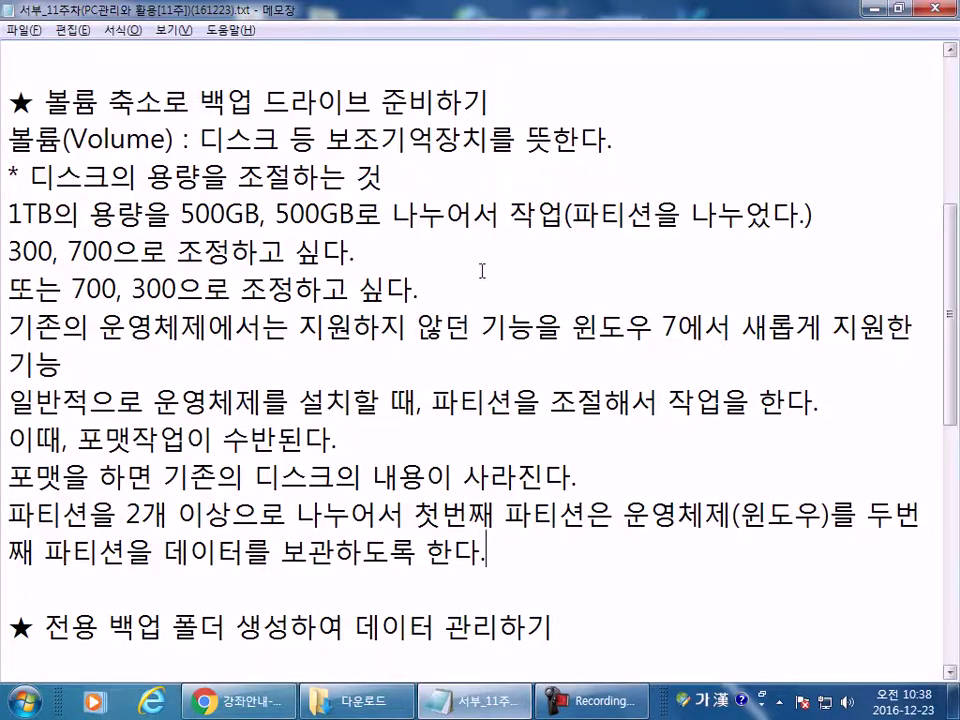
scroll(481, 270, "down", 1)
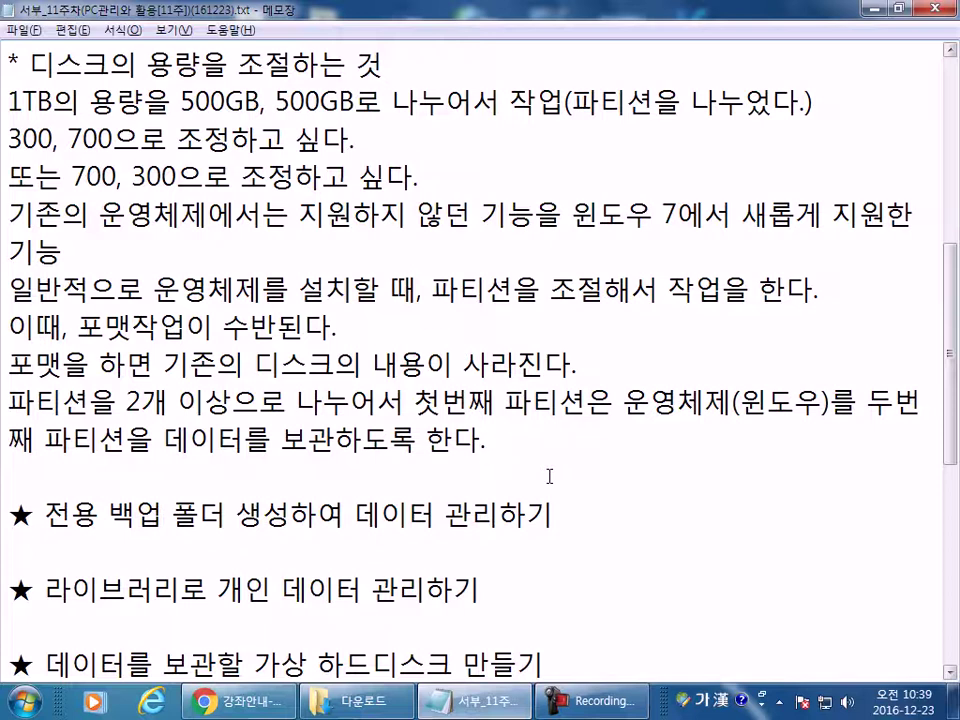
key("Return")
key("Return")
type("상")
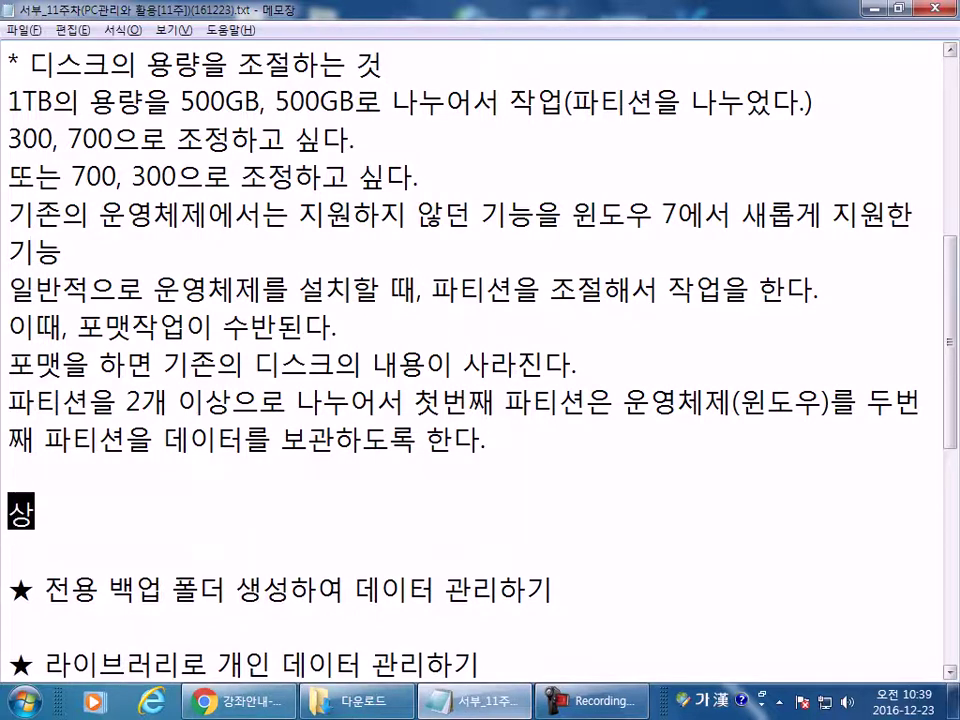
type("황설저ㅇ)")
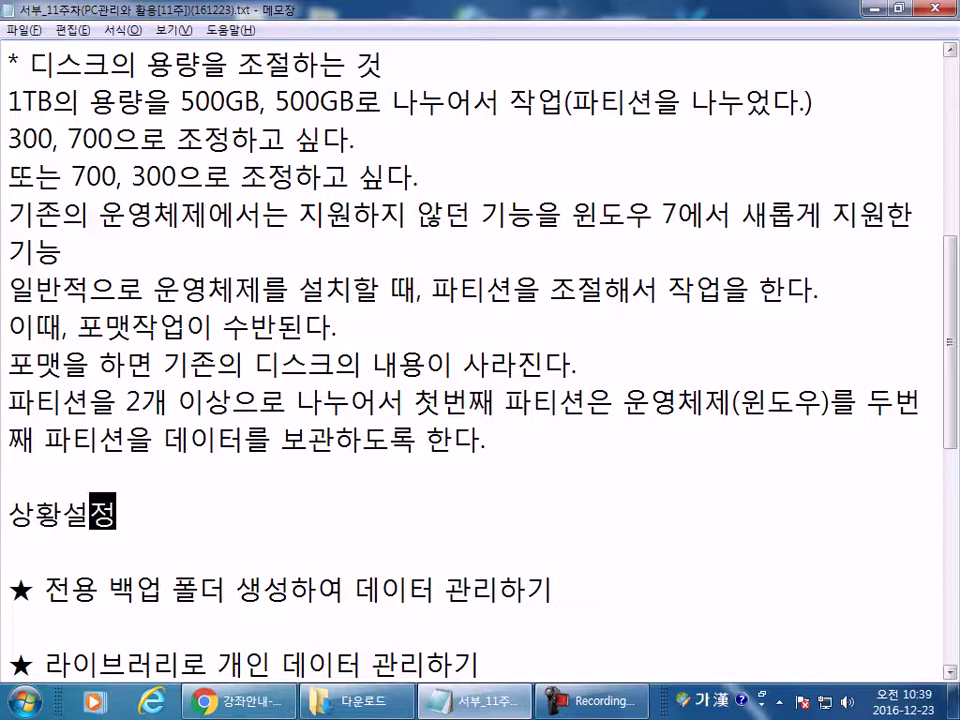
- Add item "1. 현재 작업중인 PC가 고장났다. (윈도우 부팅이 안된다)" under the 상황설정 heading
key("Return")
type("1.")
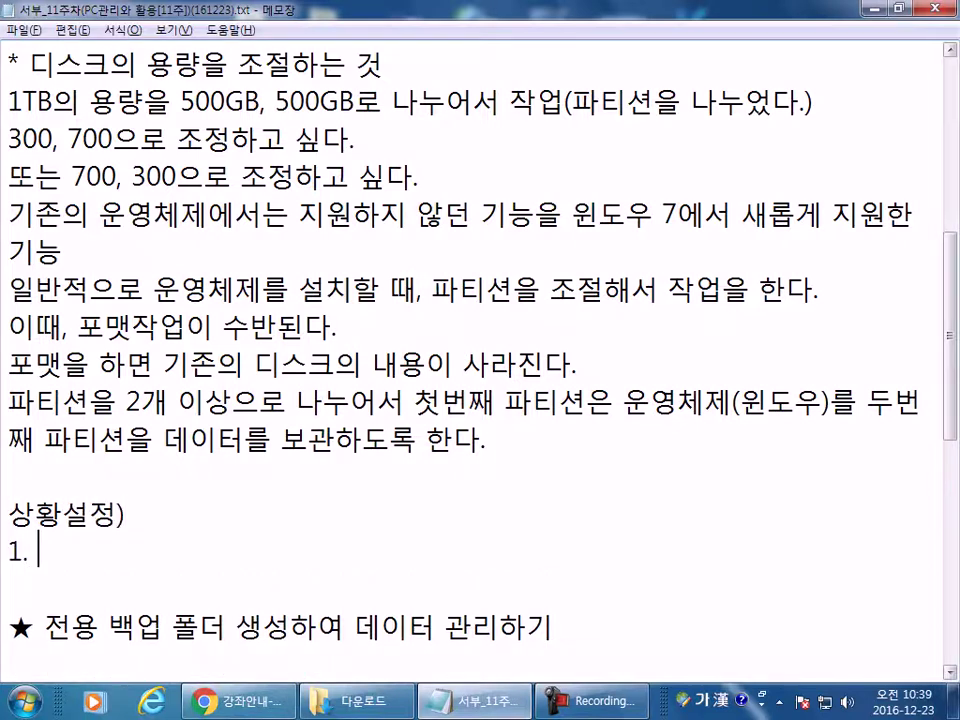
type(" 현재 자ㄱ업준ㅇ")
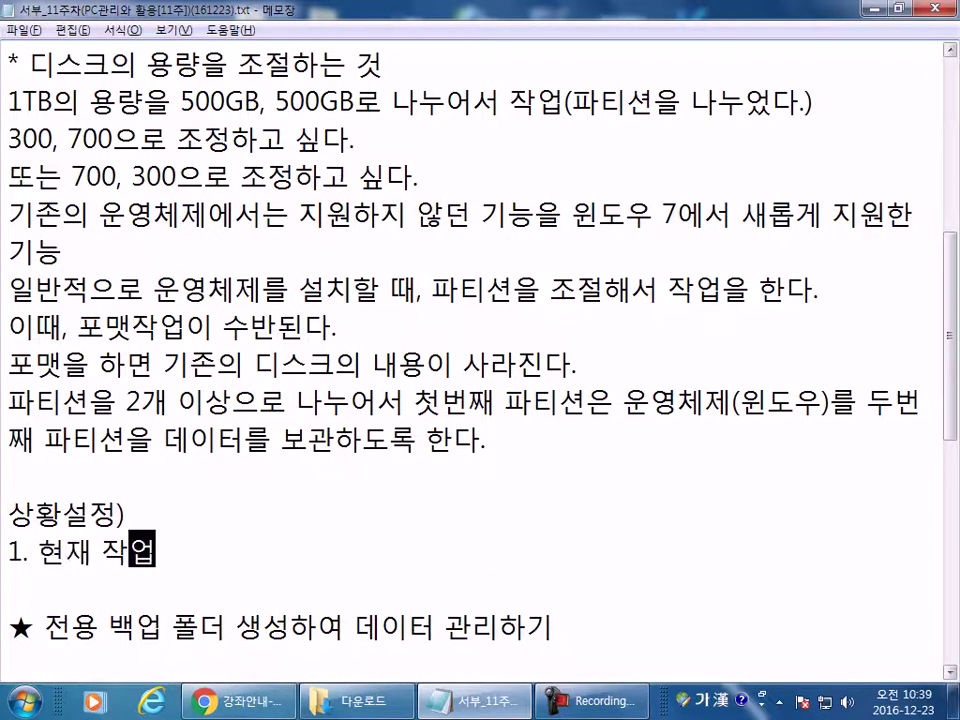
key("BackSpace")
key("BackSpace")
type("중인")
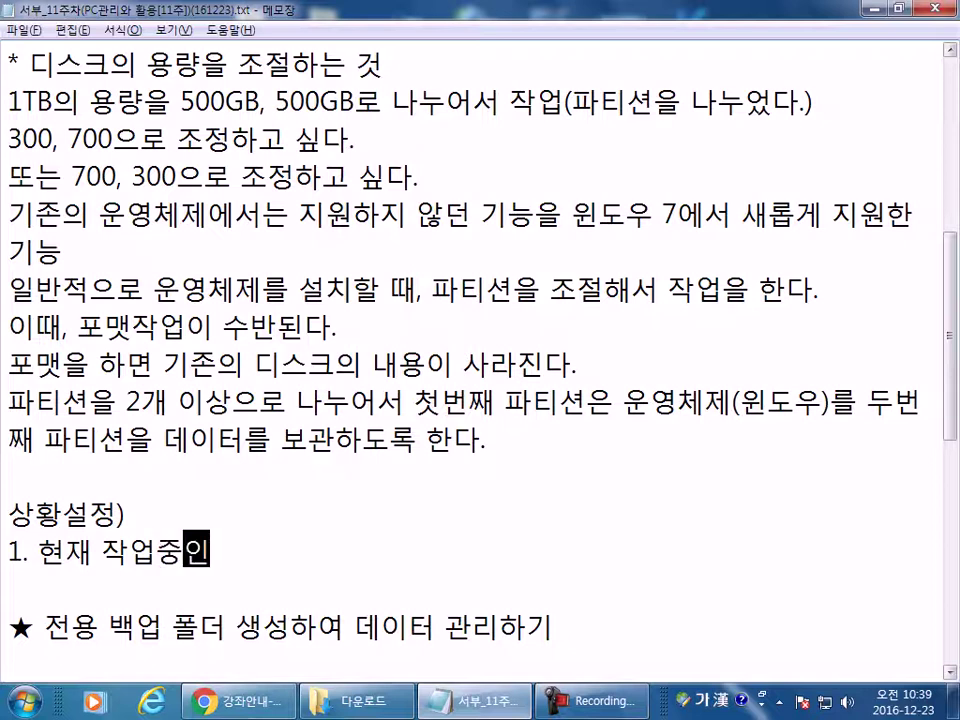
type(" PCㄱㅏ")
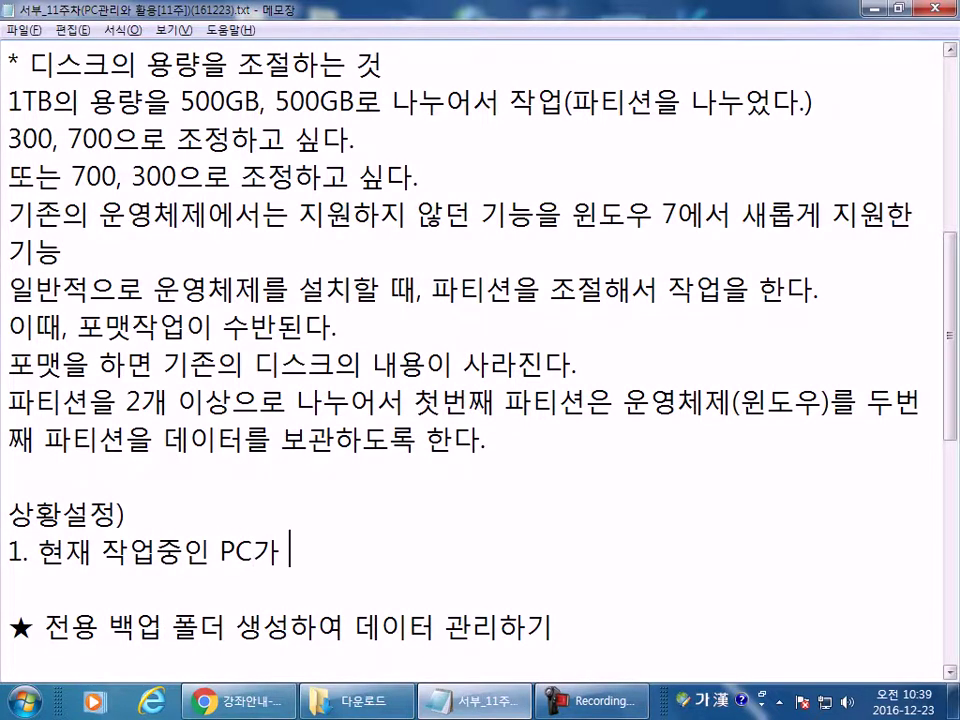
scroll(610, 428, "down", 3)
type("고장났다.")
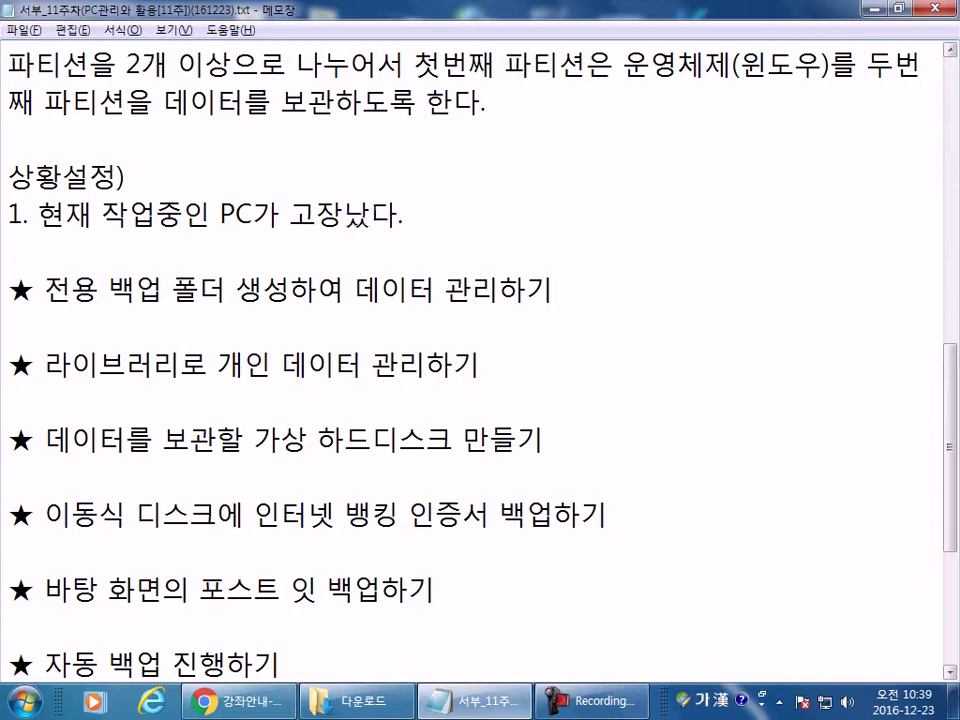
type(" (윈ㄷ")
type("ㅗ우 부팅")
type("이")
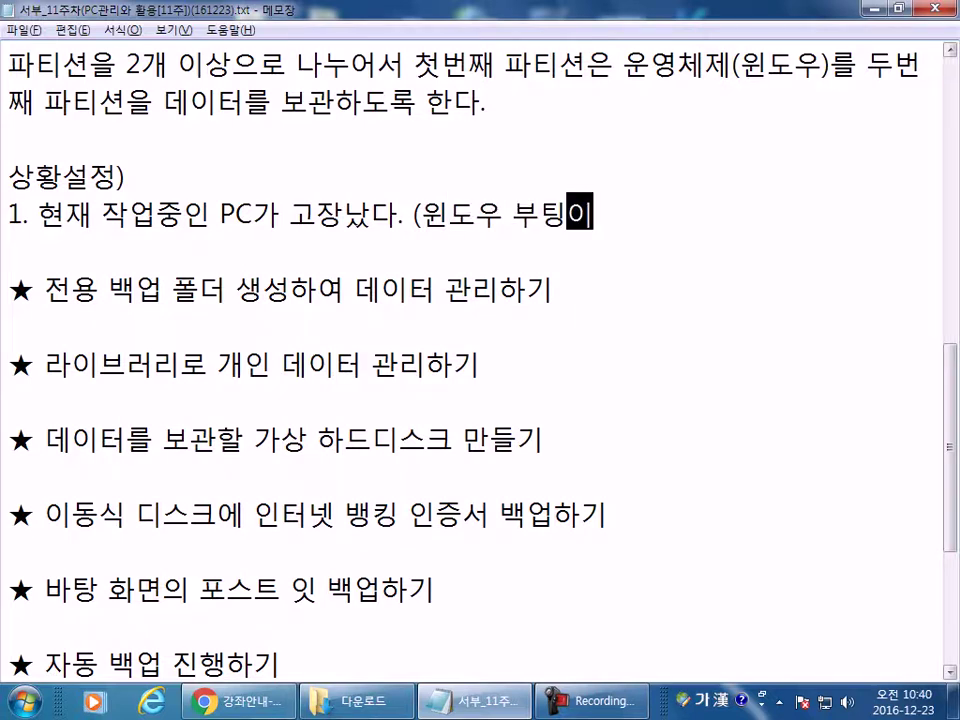
type(" 안된다)")
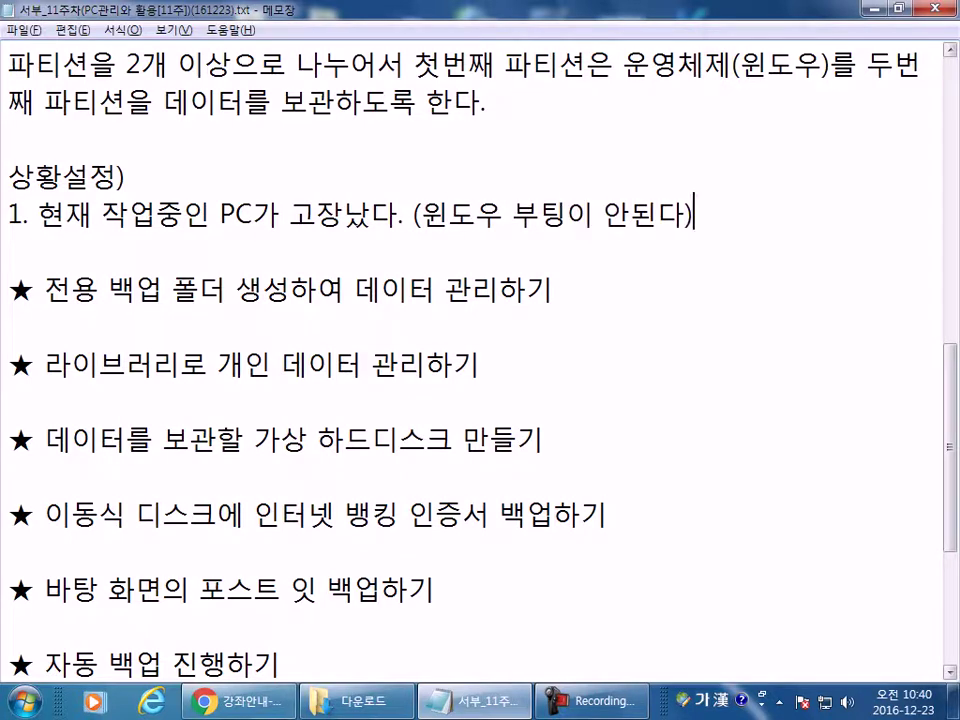
- Add item "2. 이상이 없는 PC에 고장난 PC의 하드디스크를 이식한다." below item 1, leaving blank lines before the next star heading
key("Return")
key("Return")
key("Up")
type("2. ")
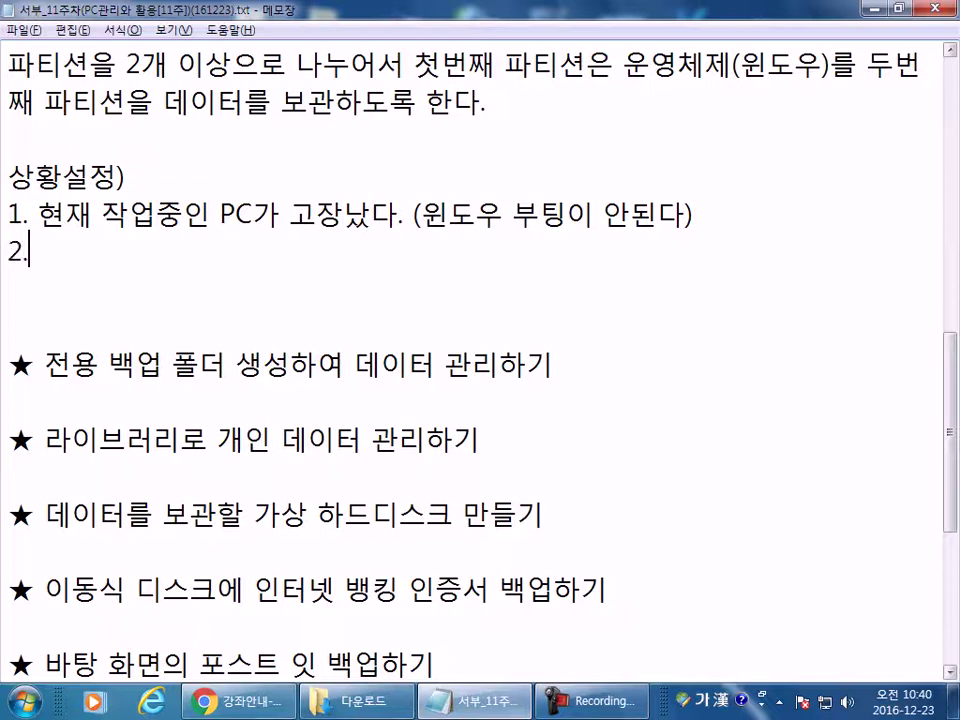
type("이상이")
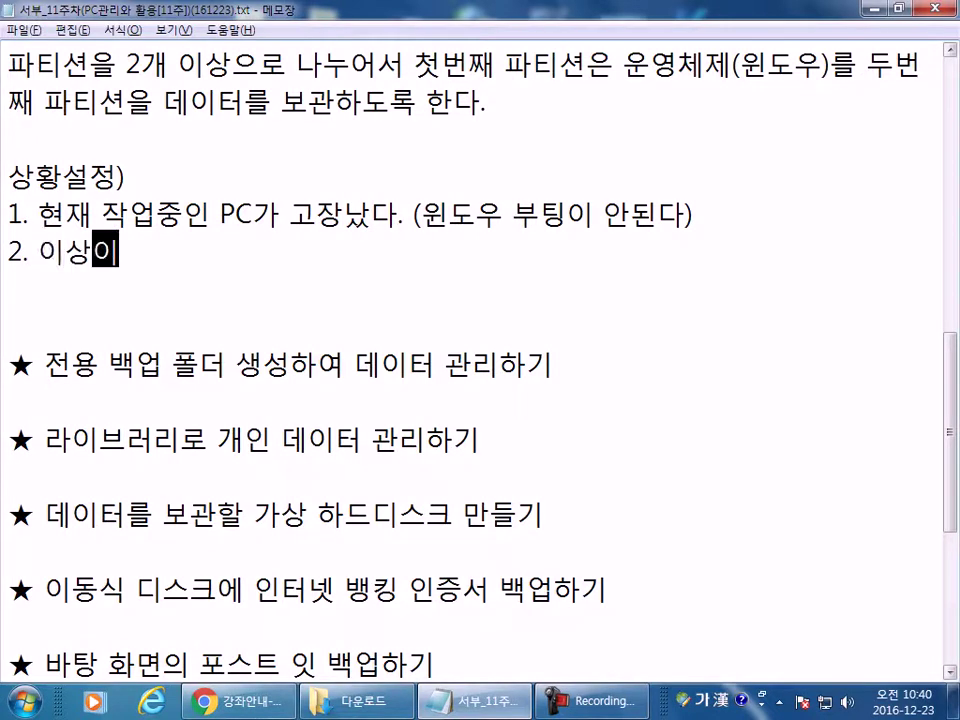
type(" 없는 컴퓨터")
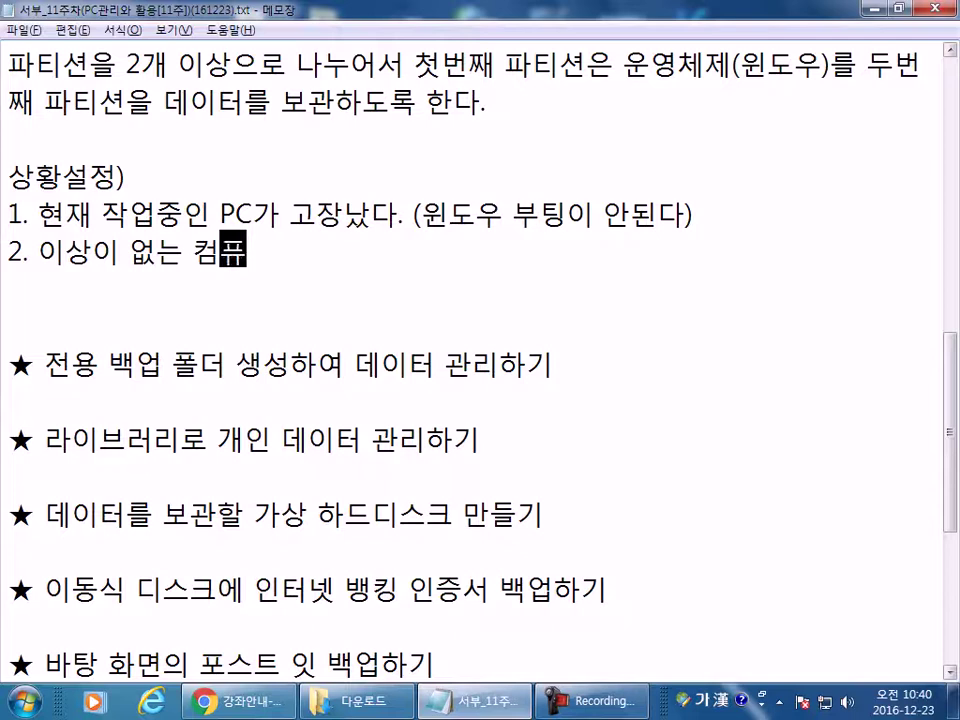
key("BackSpace")
key("BackSpace")
key("BackSpace")
key("BackSpace")
type("PC")
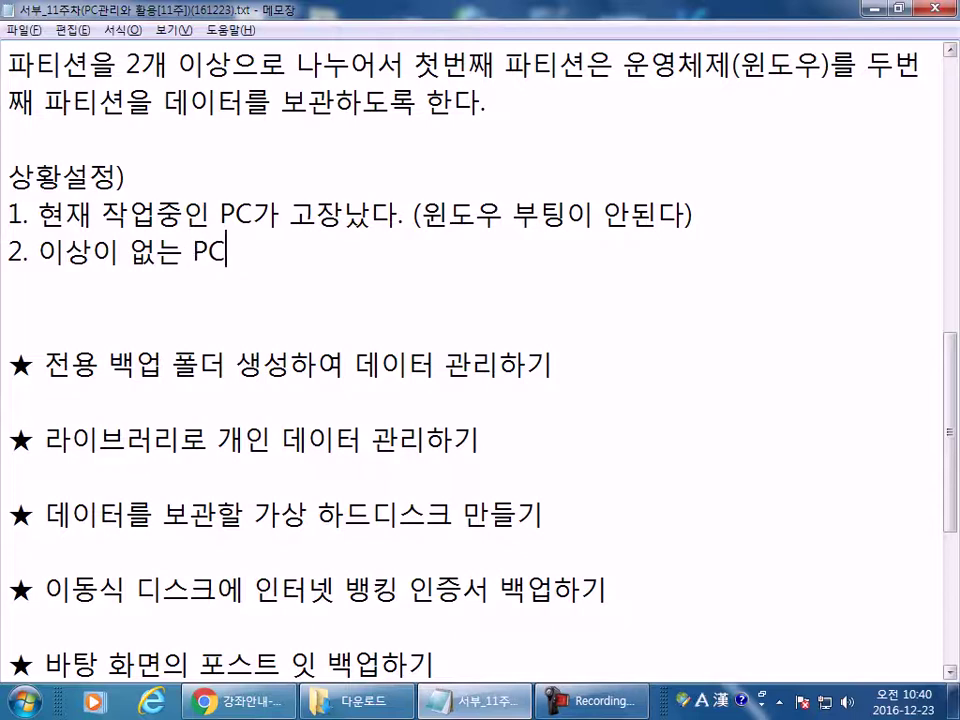
type("에 고장난")
key("Hangul")
type("P")
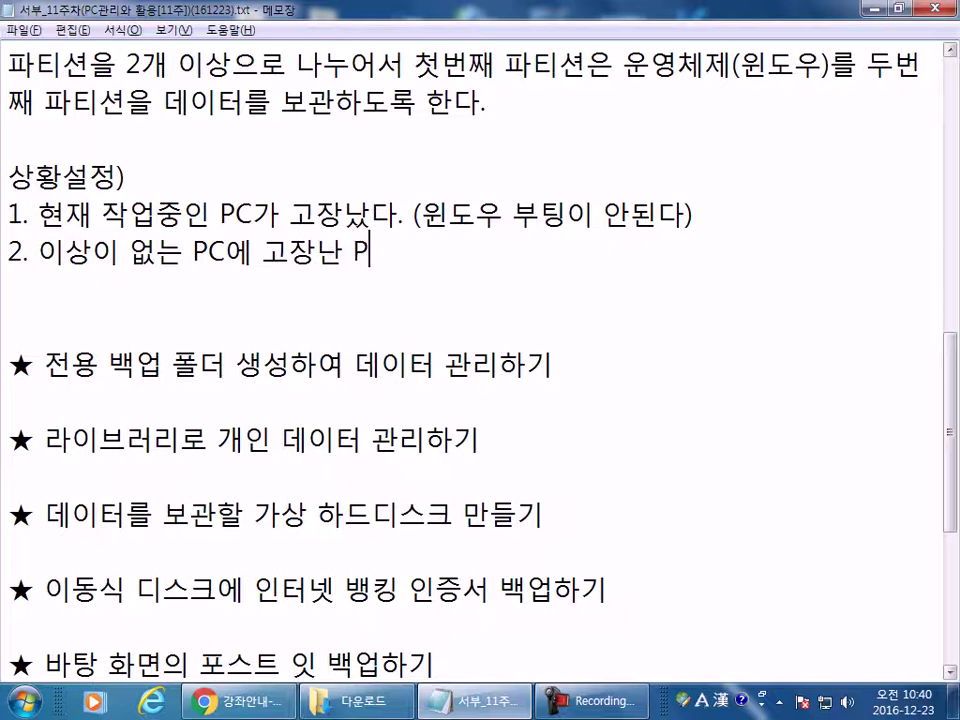
type("C")
key("Hangul")
type("ㅡ의")
key("BackSpace")
key("BackSpace")
type("의 하드디스크르")
type("ㄹ 이식")
type("한다.")
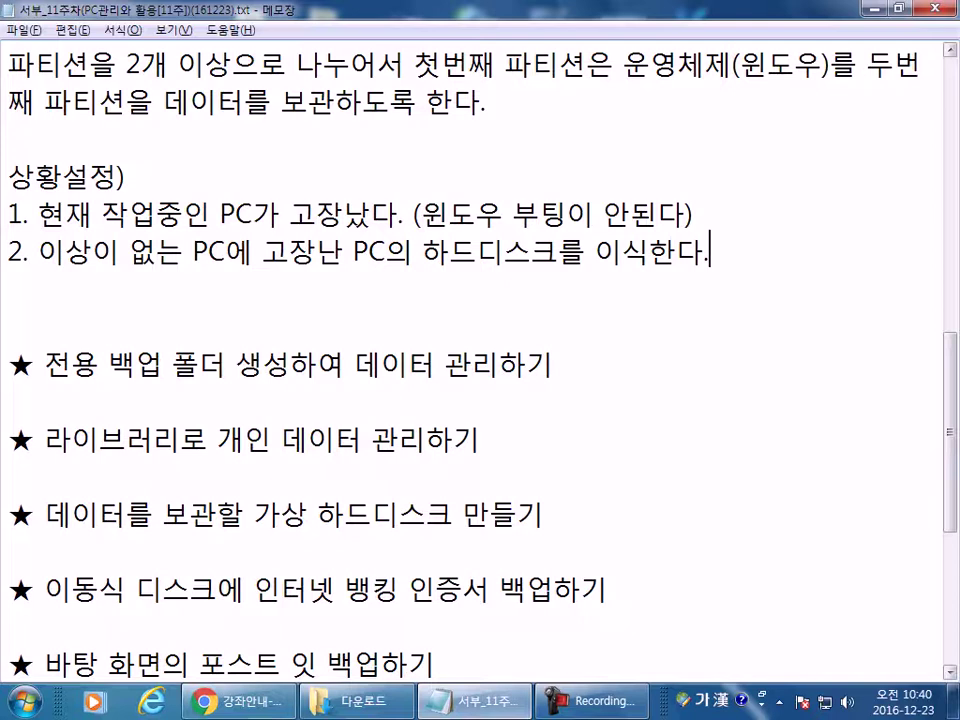
- Add item "3. 이상이 없는 PC를 부팅한다." on the line below item 2
key("Return")
type("3. 이상")
type("이 없는 ")
type("PC를 부팅ㅎ")
type("ㅏㄴ다.")
- Add item "4. 고장난 PC의 하드디스크의 내용을 백업한다." on the line below item 3
key("Return")
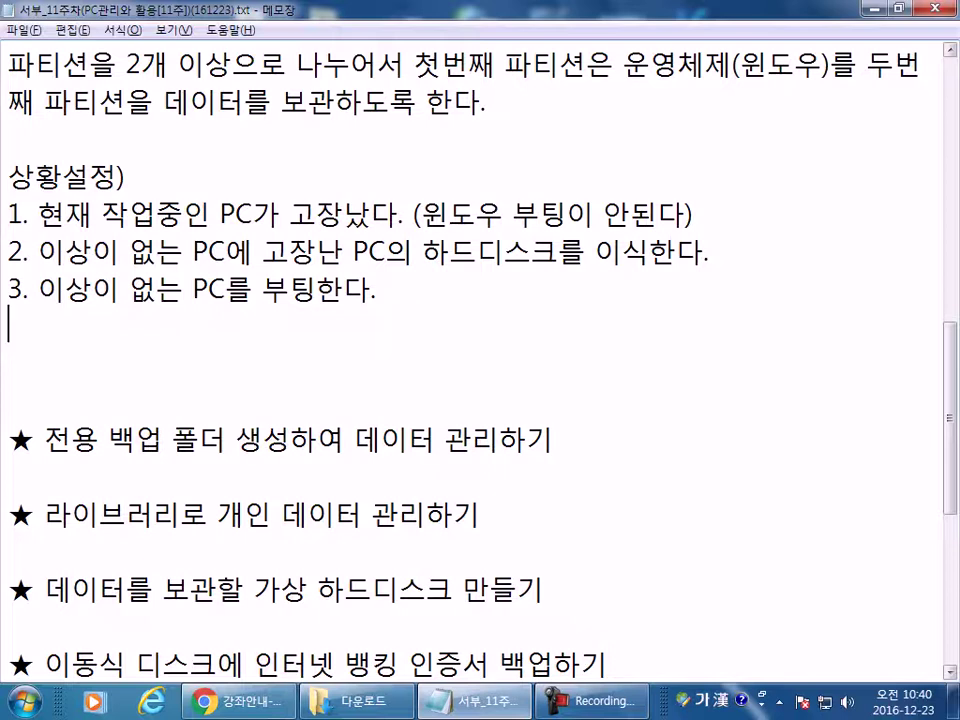
type("4. 고장니")
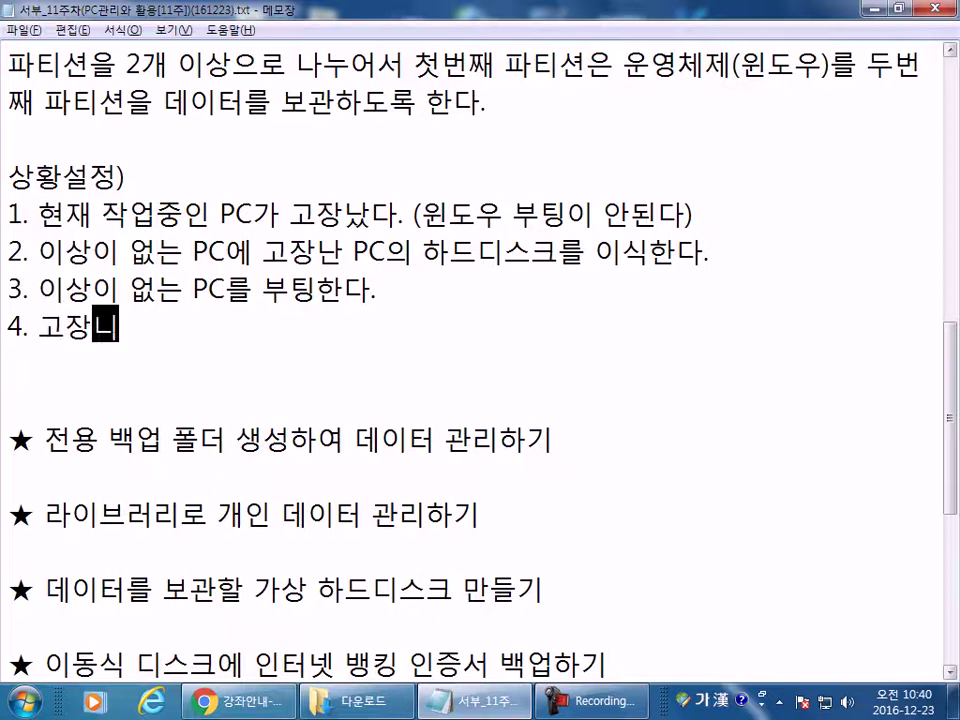
type("ㄴ PC")
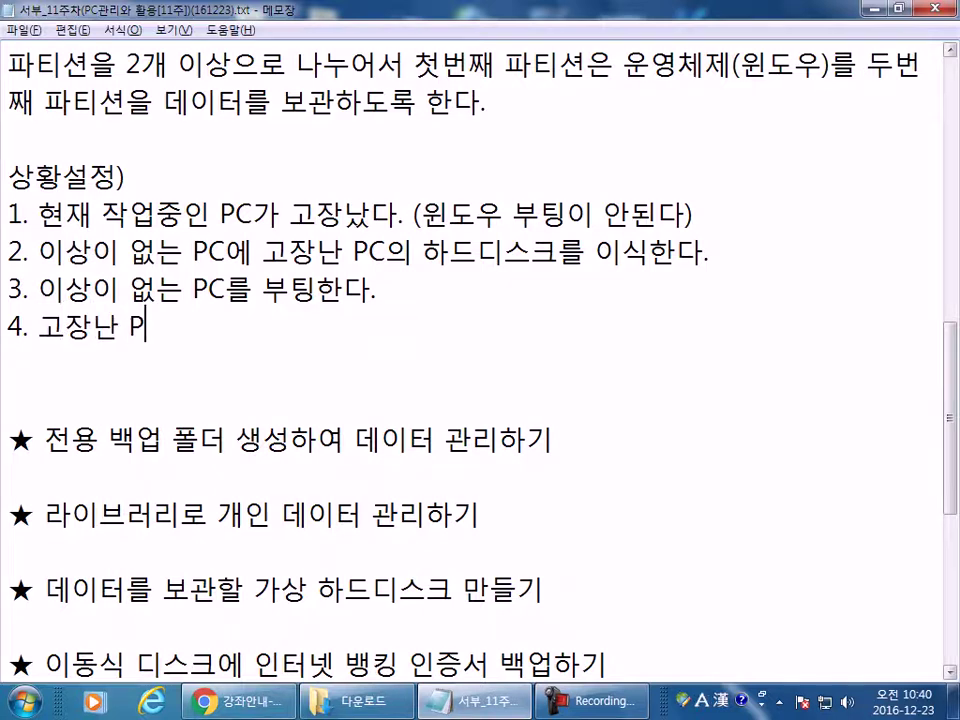
type("의 하드")
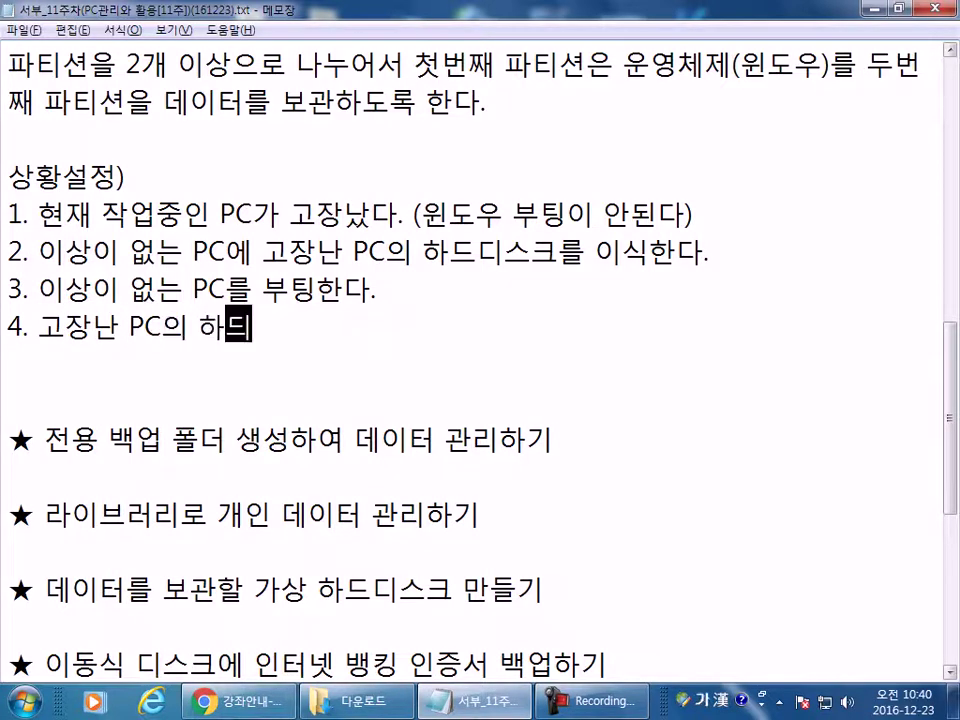
type("디스크의 ")
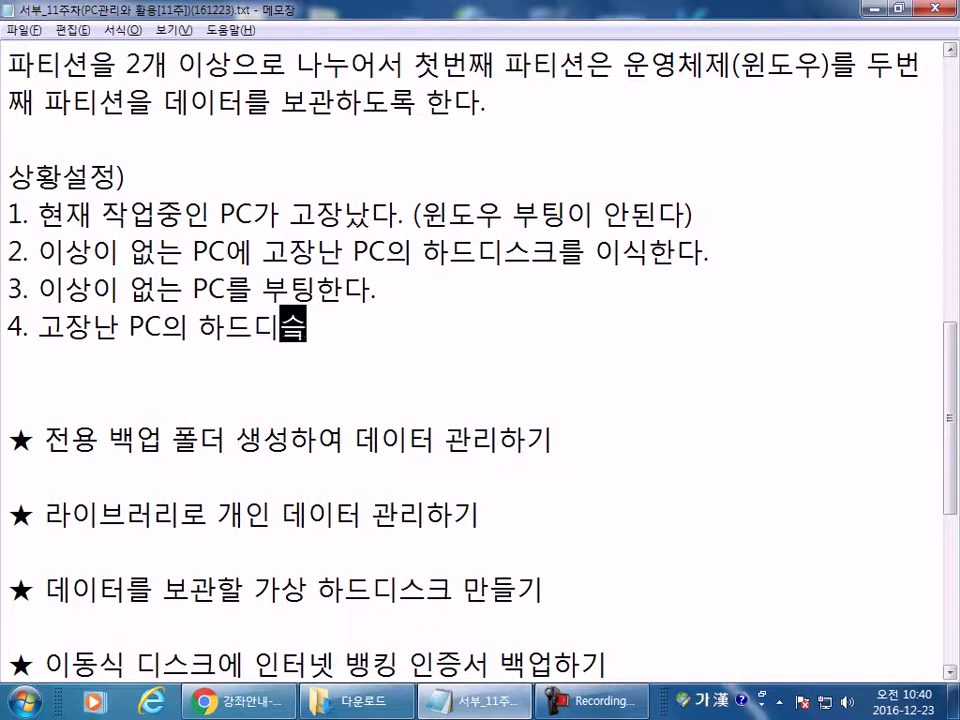
type("내용을 ")
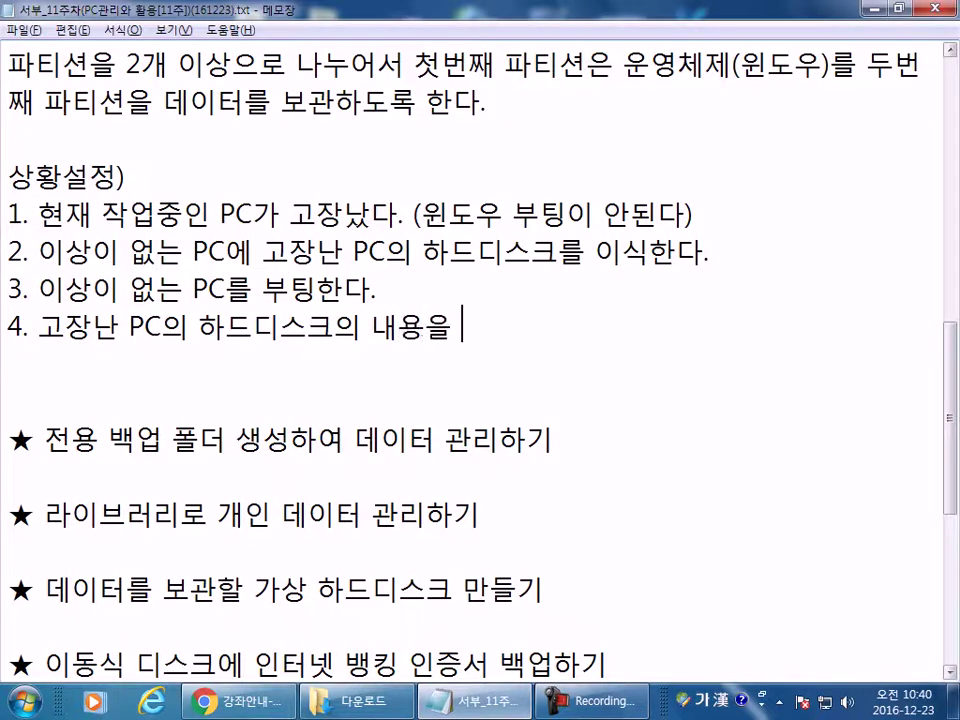
type("배업한다.")
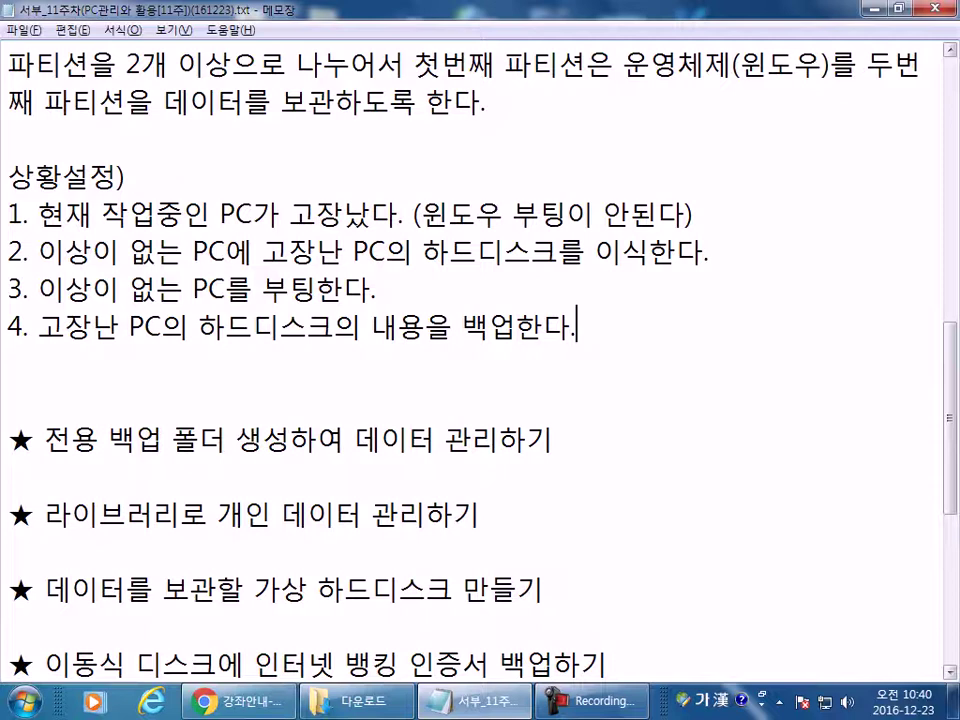
- Add item "5. 고장난 PC에 윈도우를 새로 설치한다." on the line below item 4
key("Return")
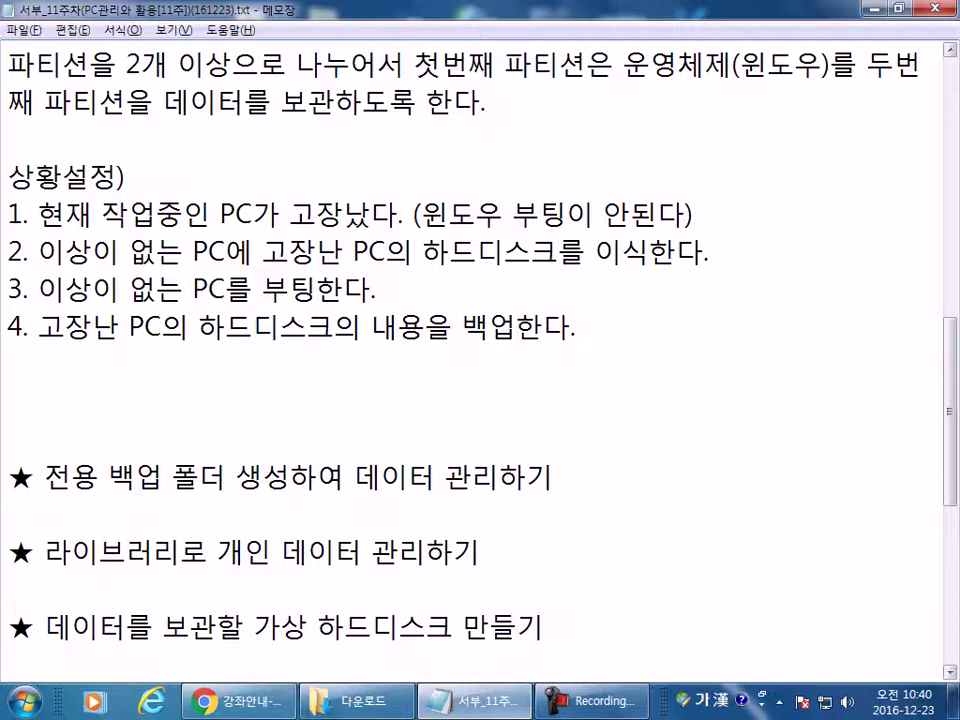
type("5. 고장난")
key("Hangul")
type("PC")
key("Hangul")
type("에 위")
type("ㄴ도우를 새로 ")
type("설치한다.")
- Add item "6. 이상이 없는 PC에 보관했던 백업내용을 새로 작업한 PC에 옮긴다." below item 5 and remove a surplus blank line beneath it
key("Return")
type("5")
key("BackSpace")
type("6. ")
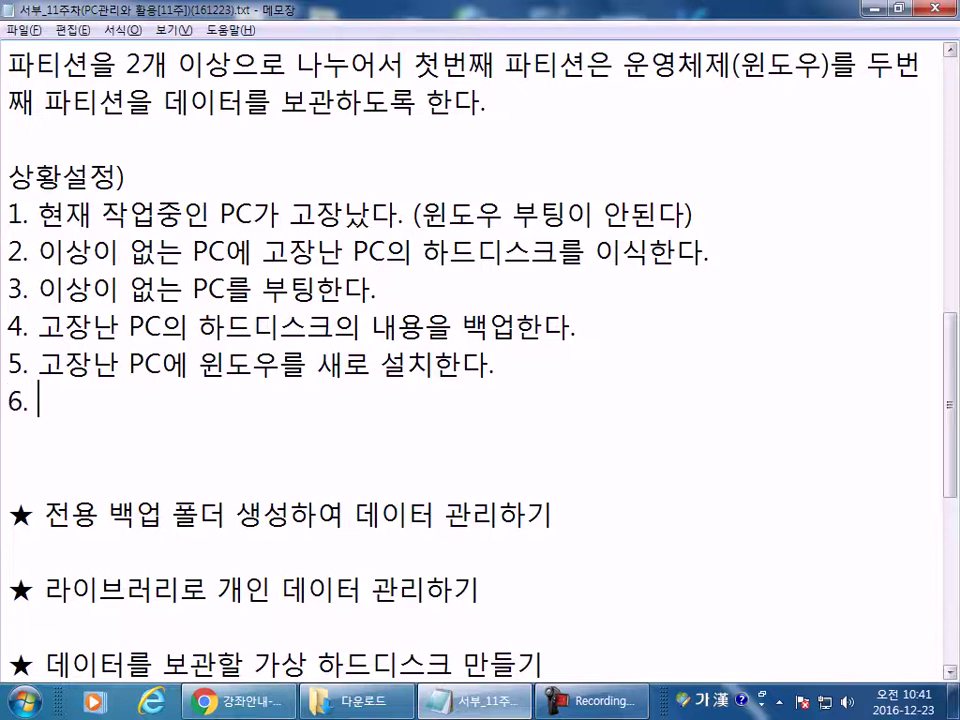
type("이상이 없")
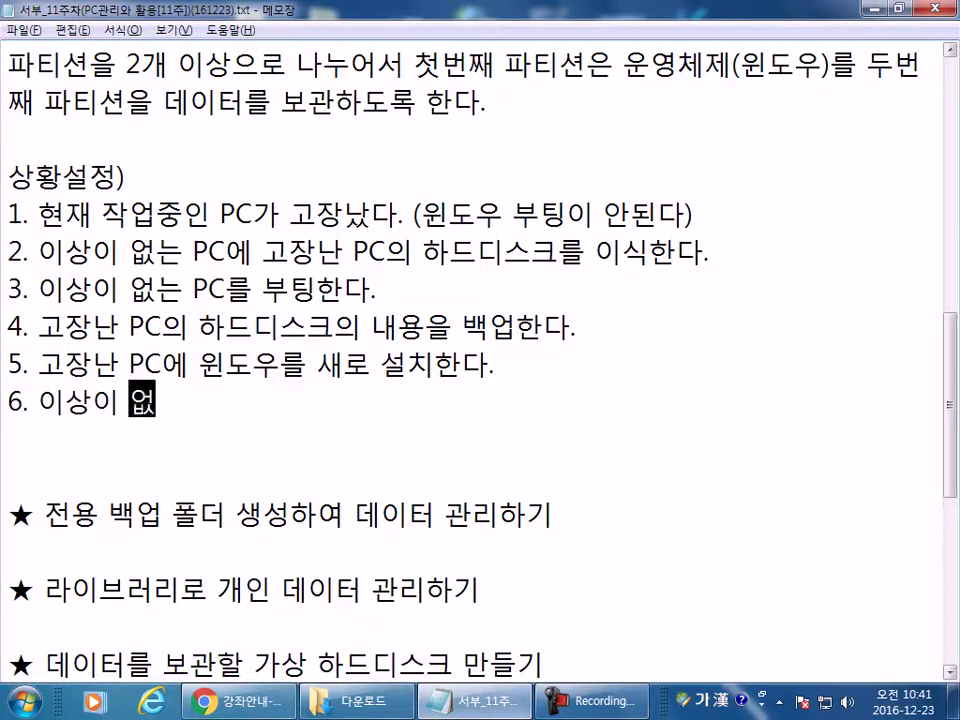
type("느ㄴ PC에")
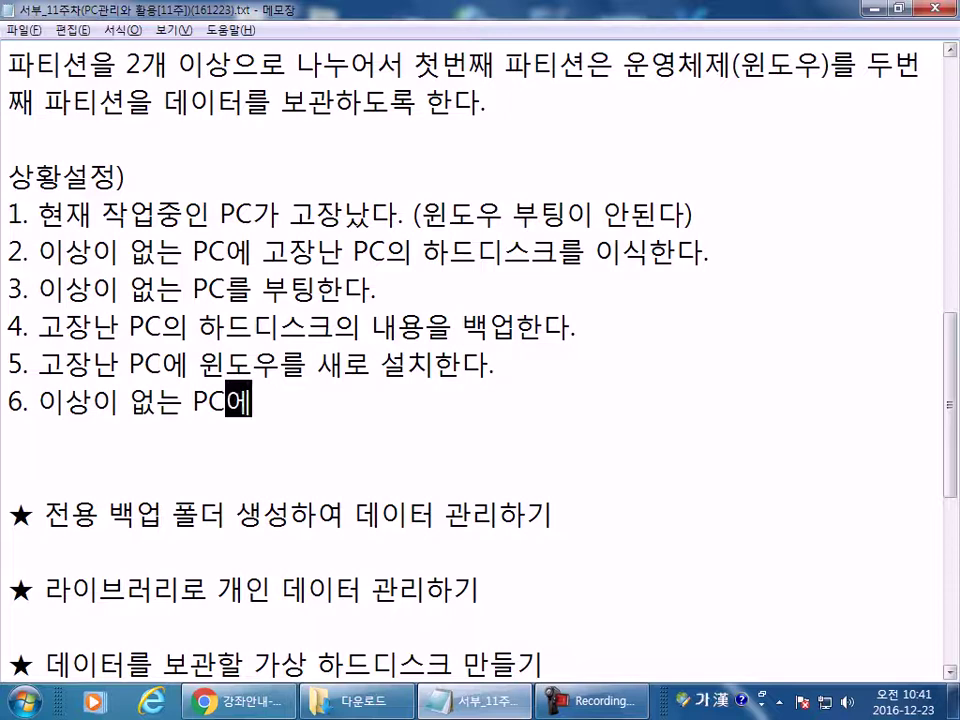
type(" 보관했")
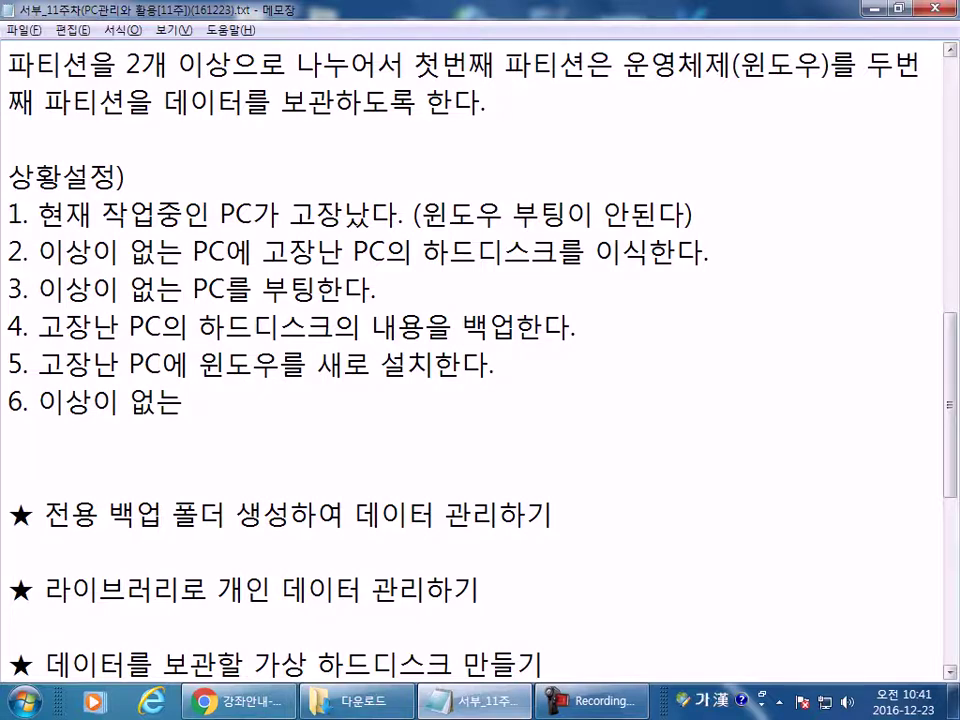
type("던 백업")
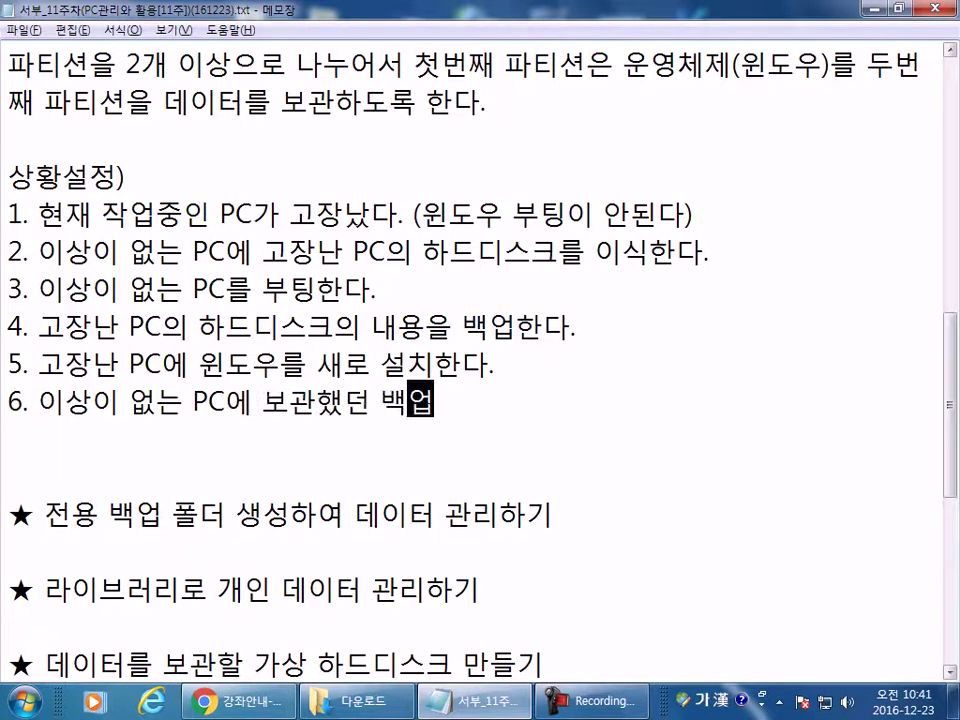
type("내용을 ")
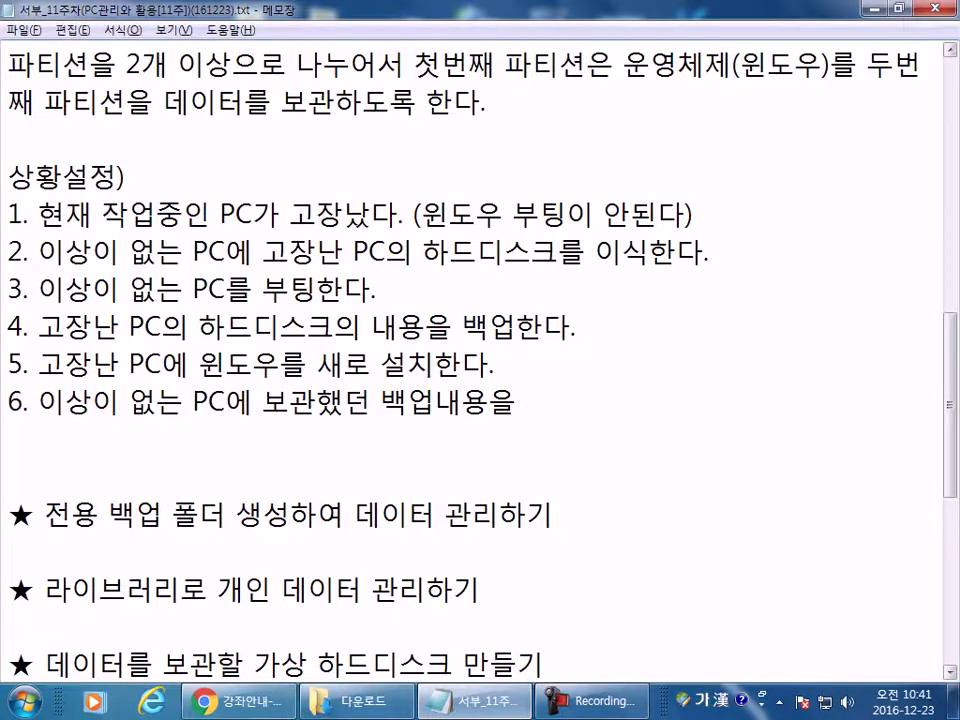
type("새로 작업")
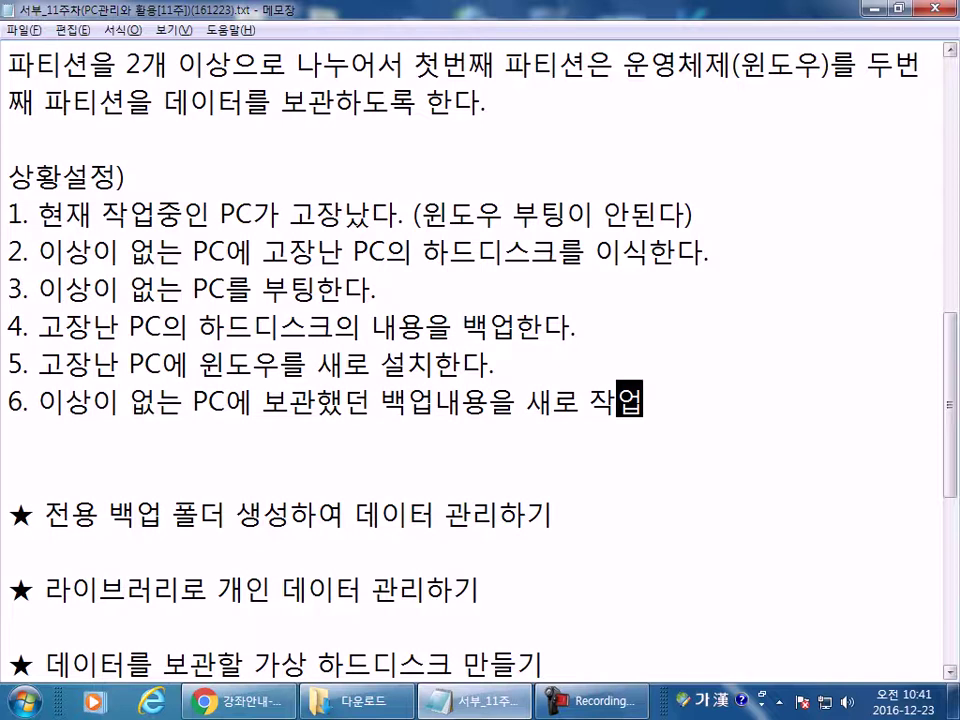
type("하ㄴ PC에 온")
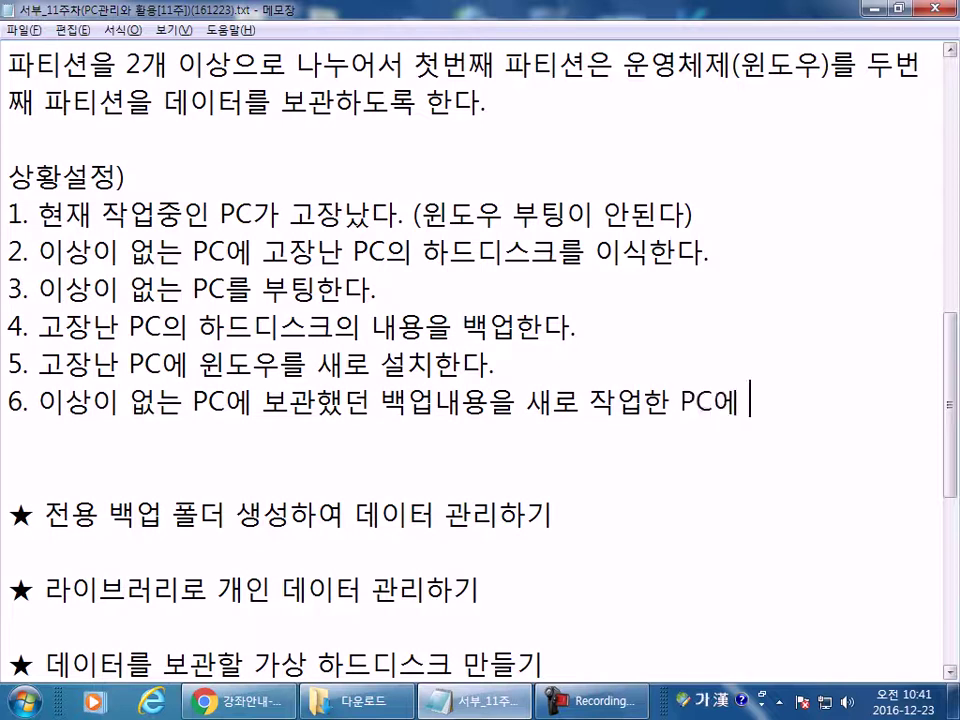
key("BackSpace")
type("ㅁㅁ")
key("BackSpace")
key("BackSpace")
type("ㅇㅗㄹㅁ")
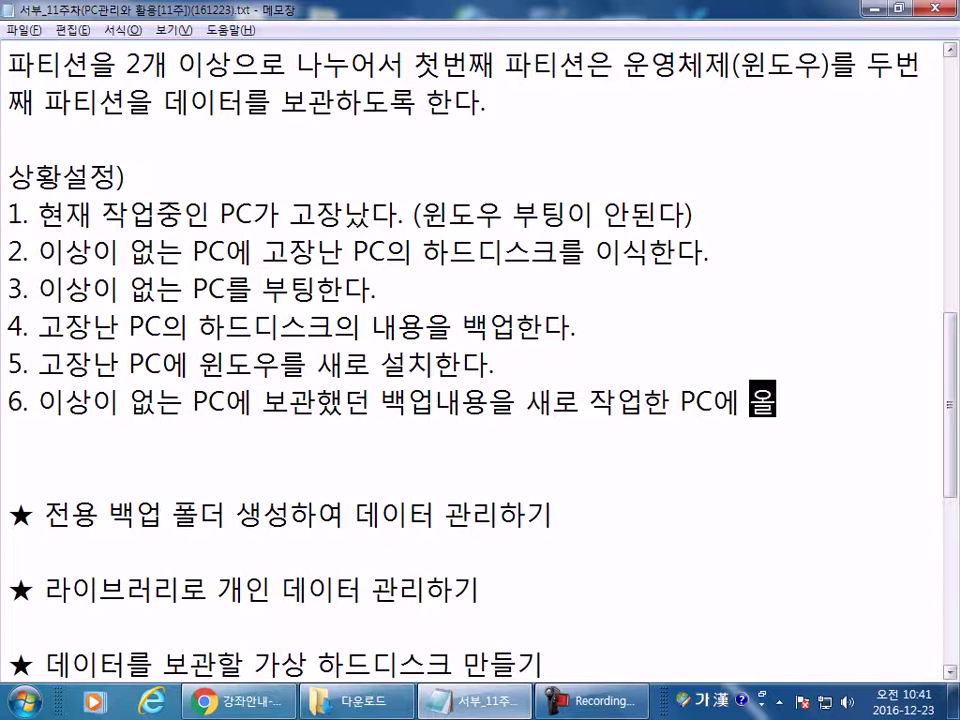
type("ㄱㅣㄴㄷㅏ.")
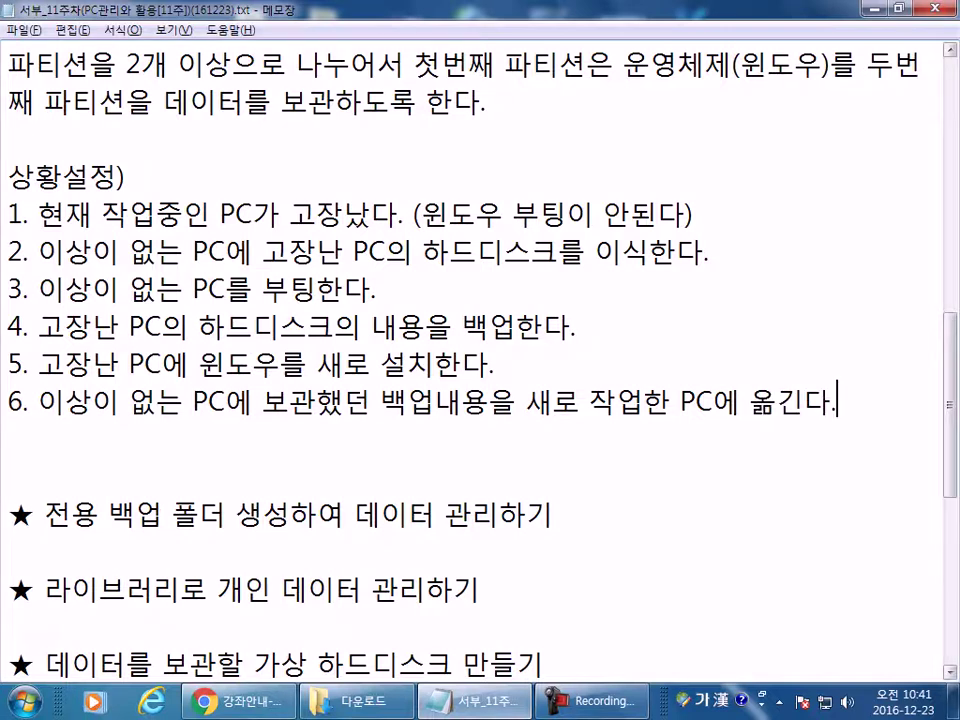
key("Delete")
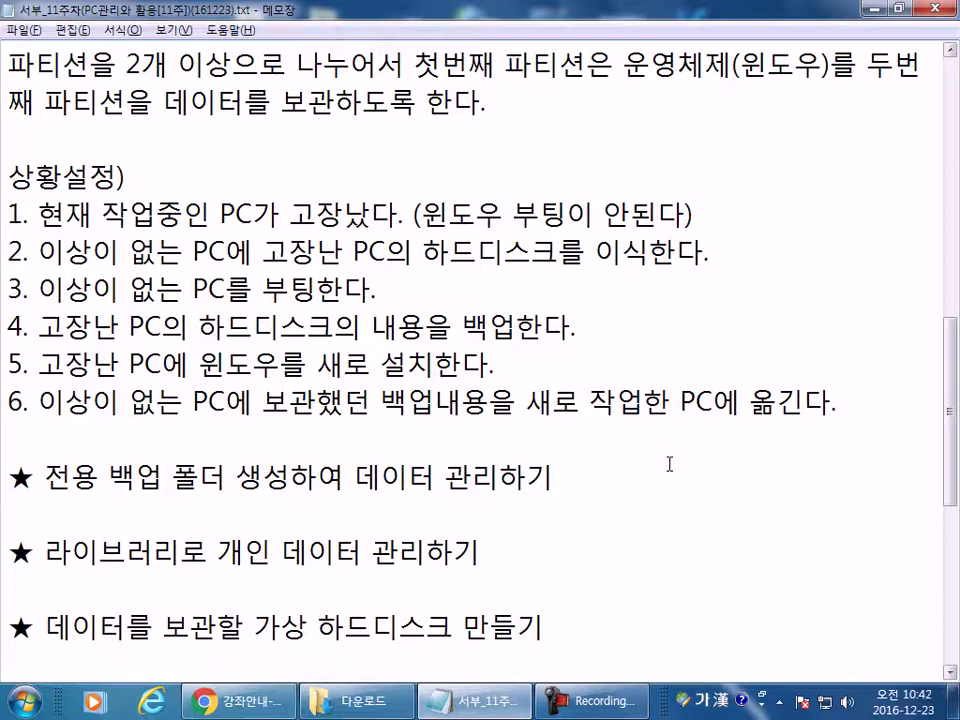
- Switch to File Explorer and view the 문서 and 사진 libraries
left_click(340, 706)
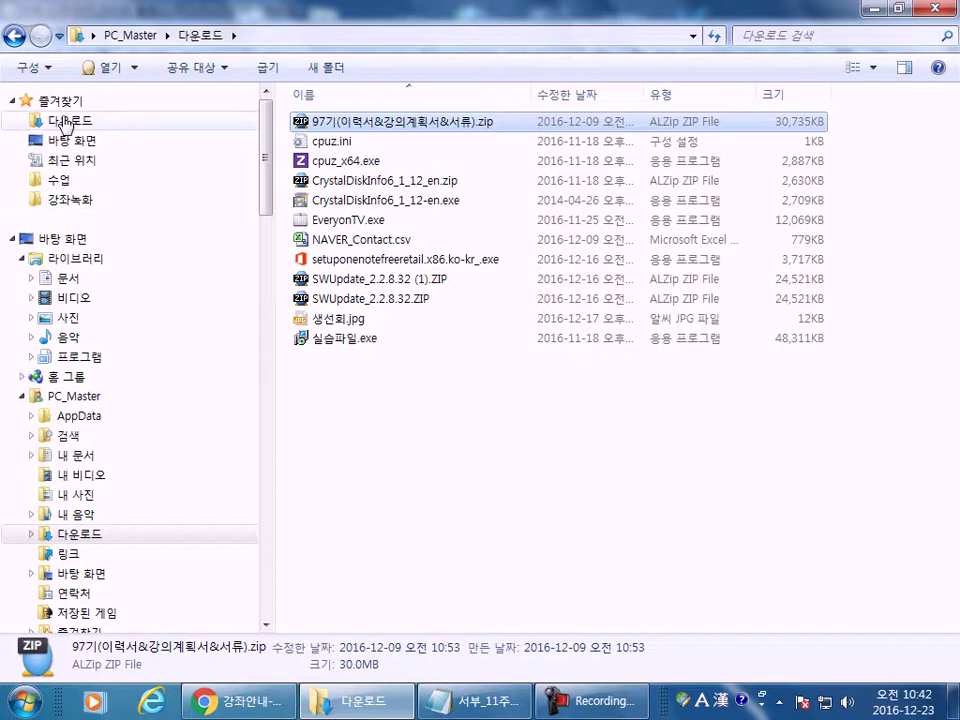
left_click(66, 279)
left_click(76, 318)
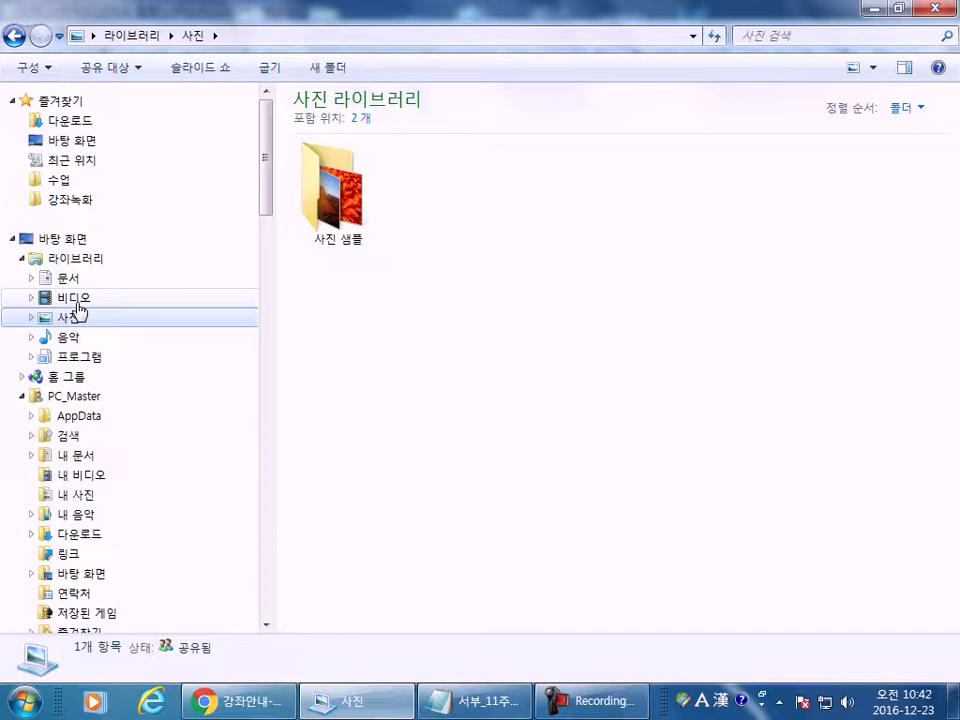
- Browse from 컴퓨터 into the Windows7_64 (C:) drive's 사용자 > Administrator > 내 문서 folder
scroll(78, 308, "down", 6)
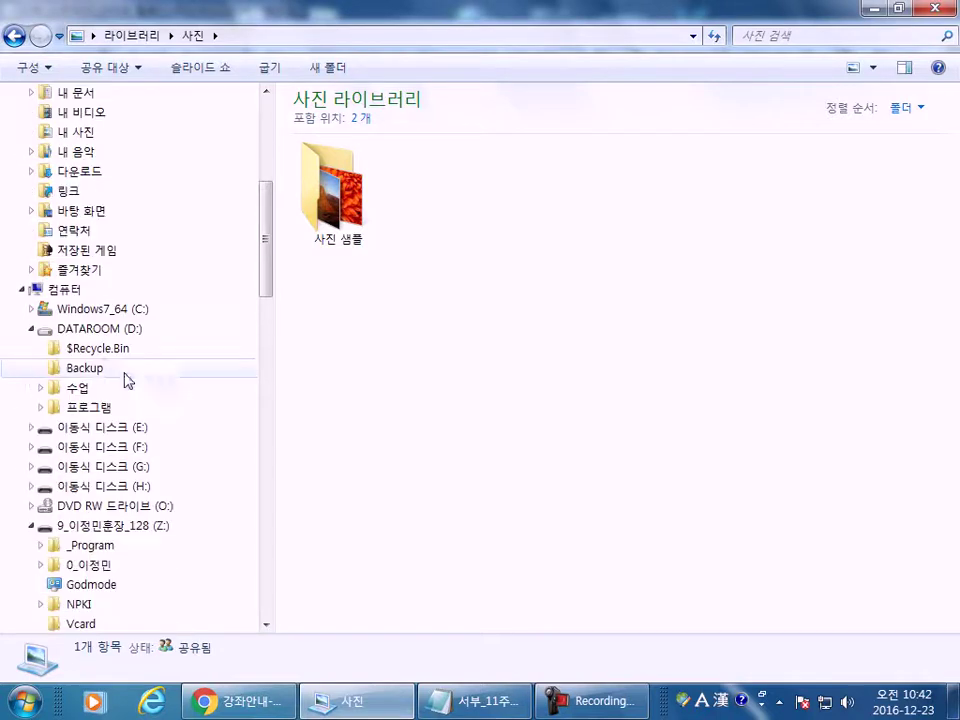
left_click(44, 292)
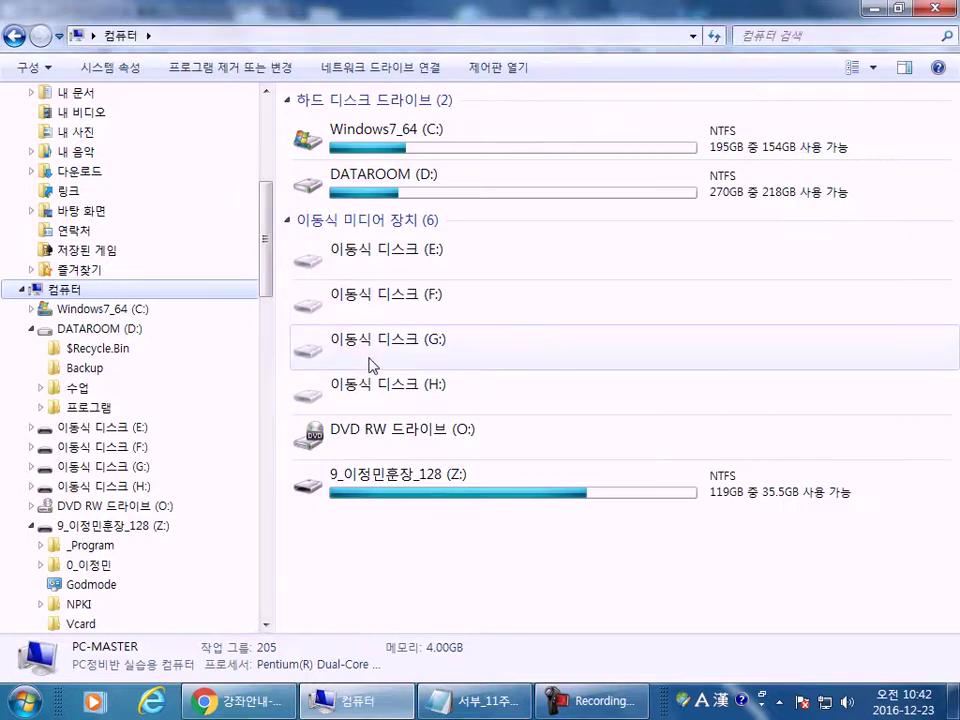
double_click(372, 140)
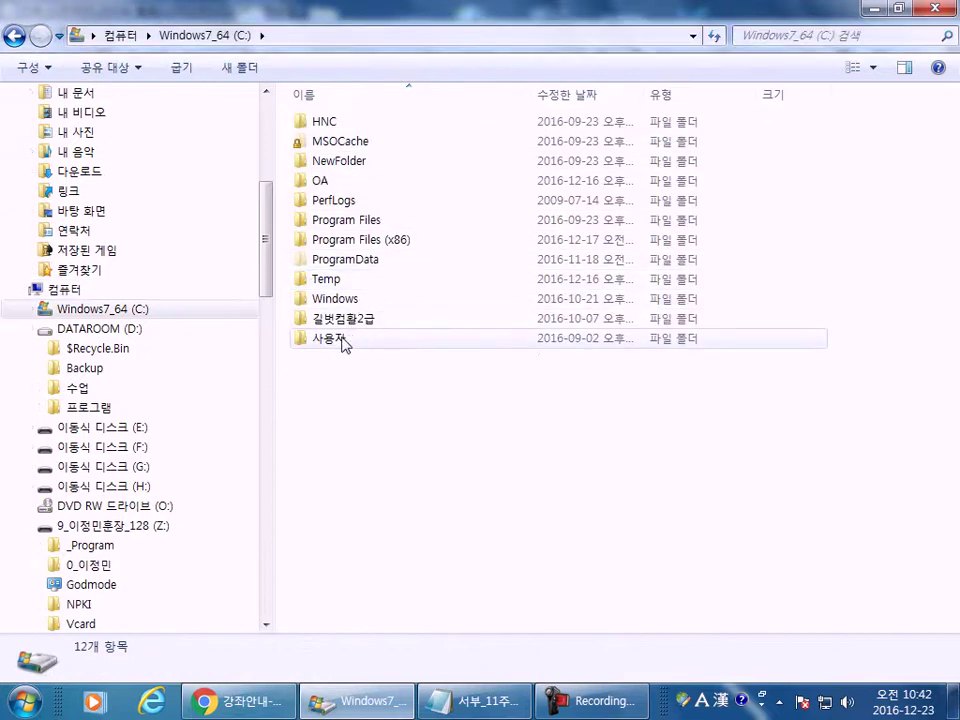
mouse_move(343, 344)
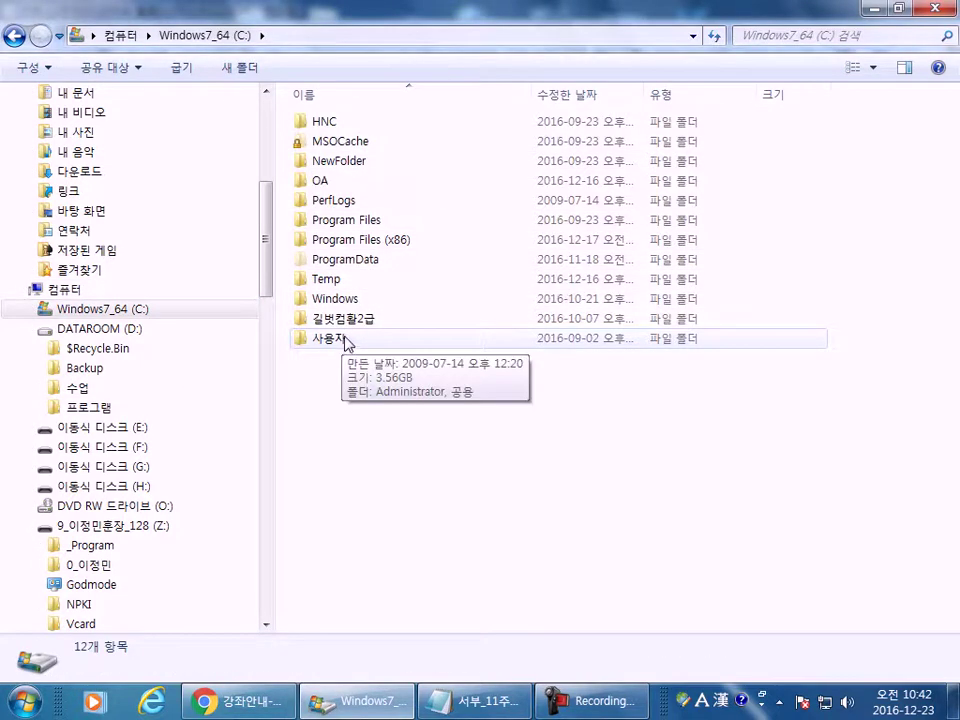
double_click(345, 340)
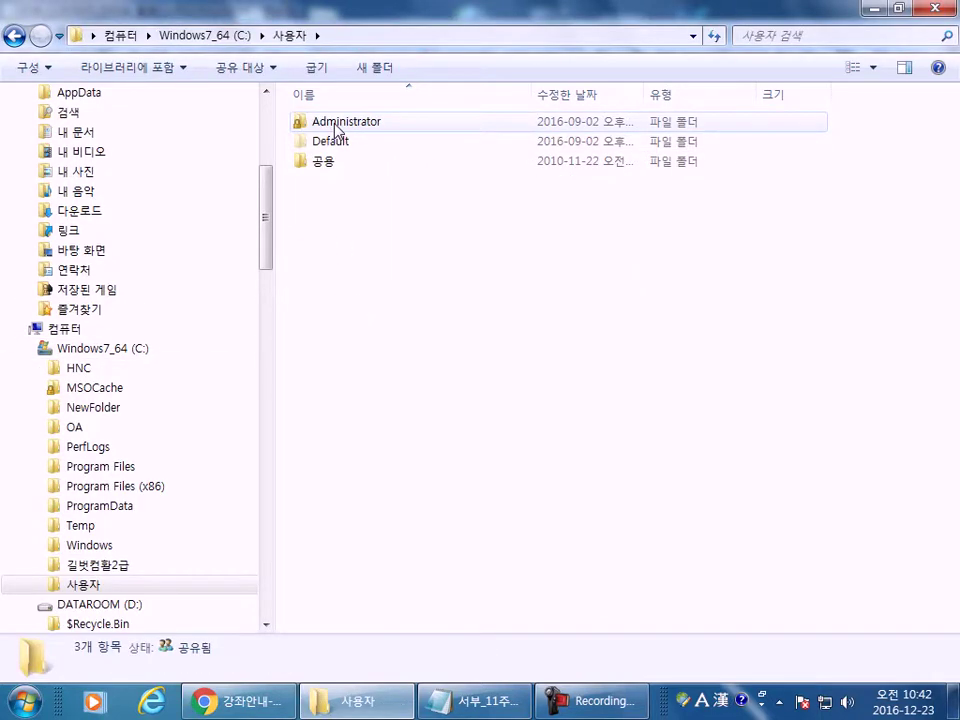
double_click(338, 125)
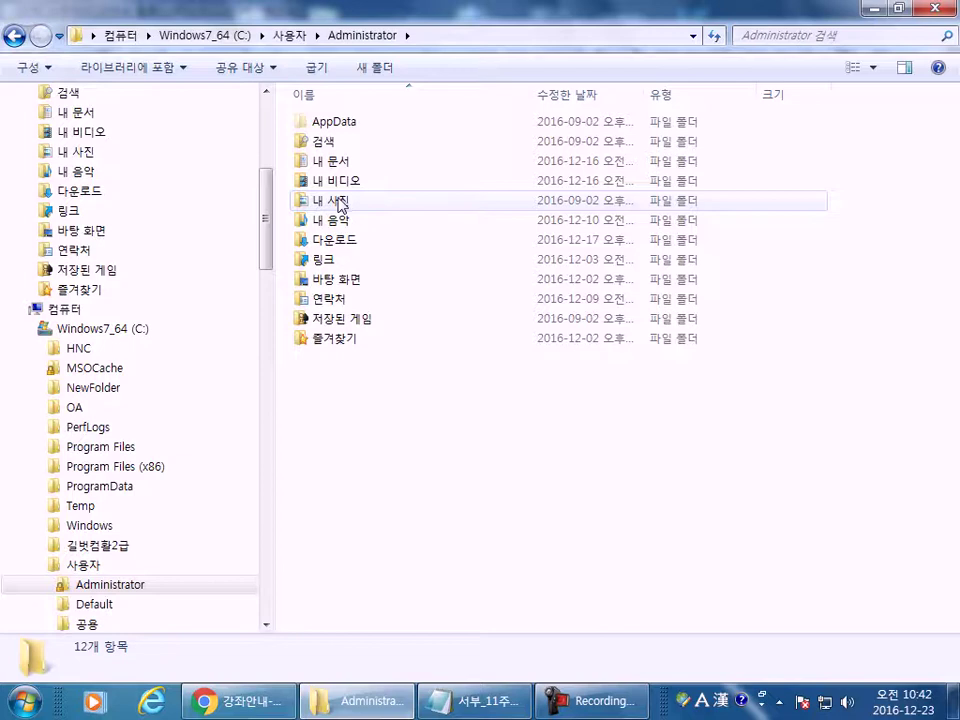
double_click(345, 162)
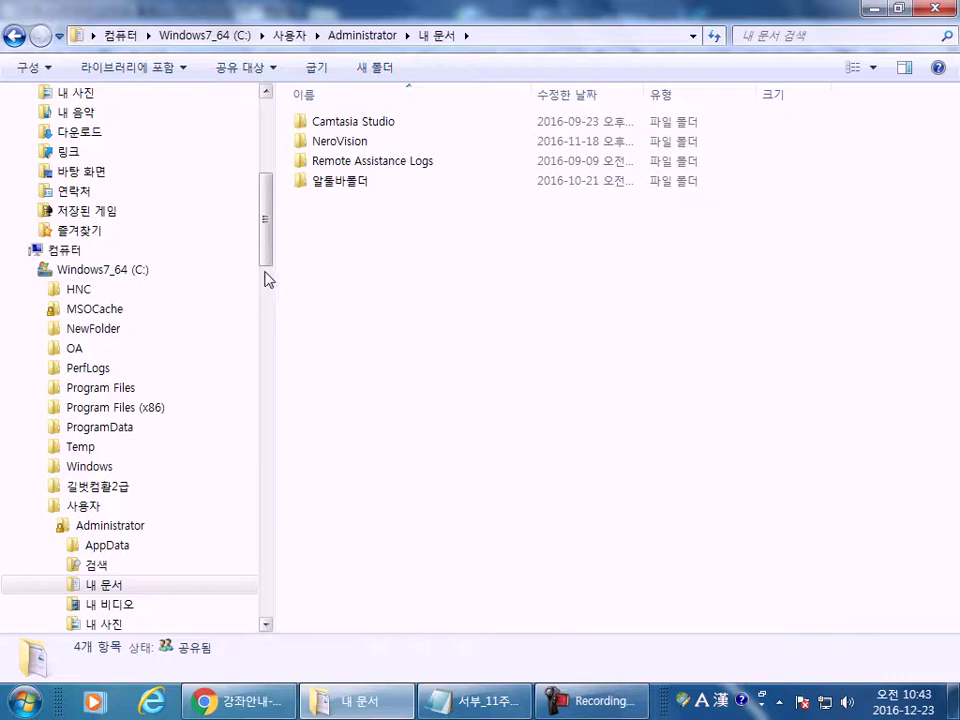
- Collapse the PC_Master folder tree and view the contents of the DATAROOM (D:) drive
left_click_drag(267, 238, 306, 88)
left_click(23, 397)
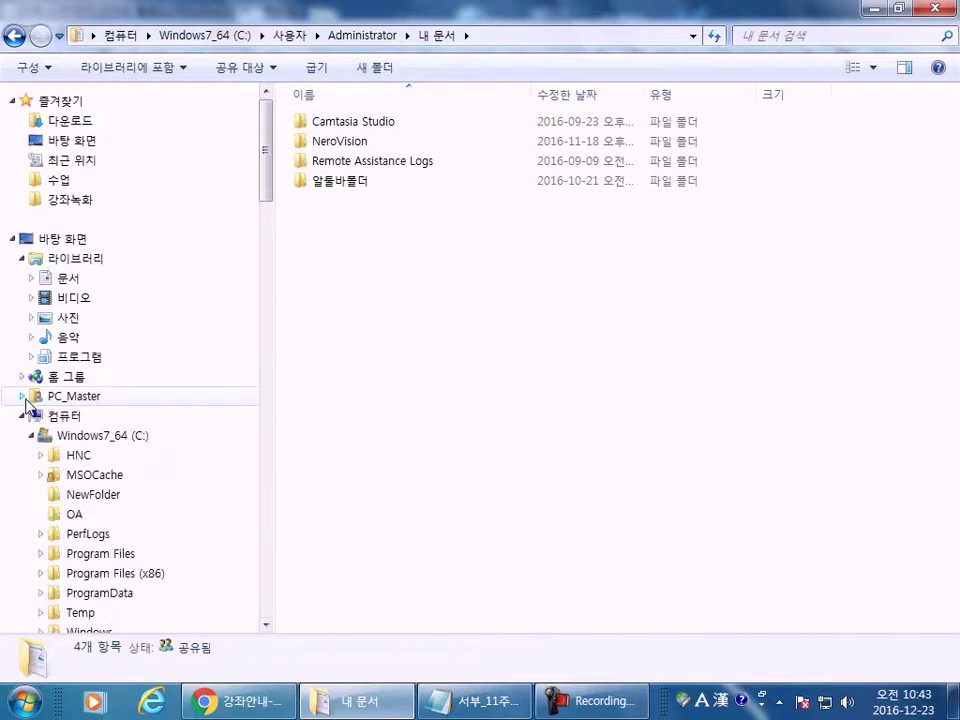
left_click(62, 418)
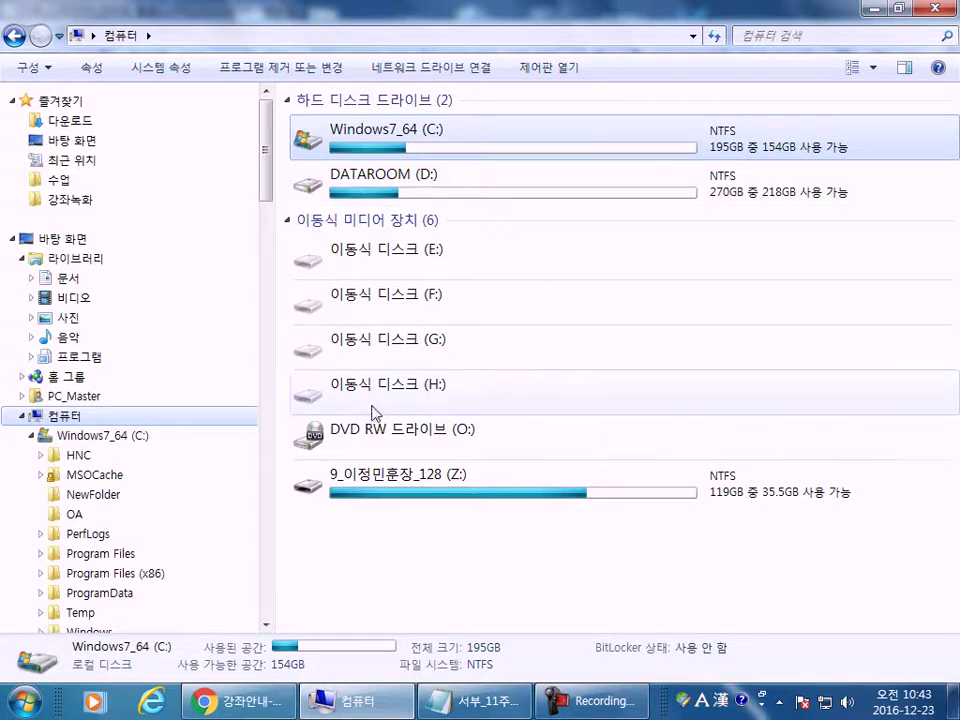
double_click(358, 196)
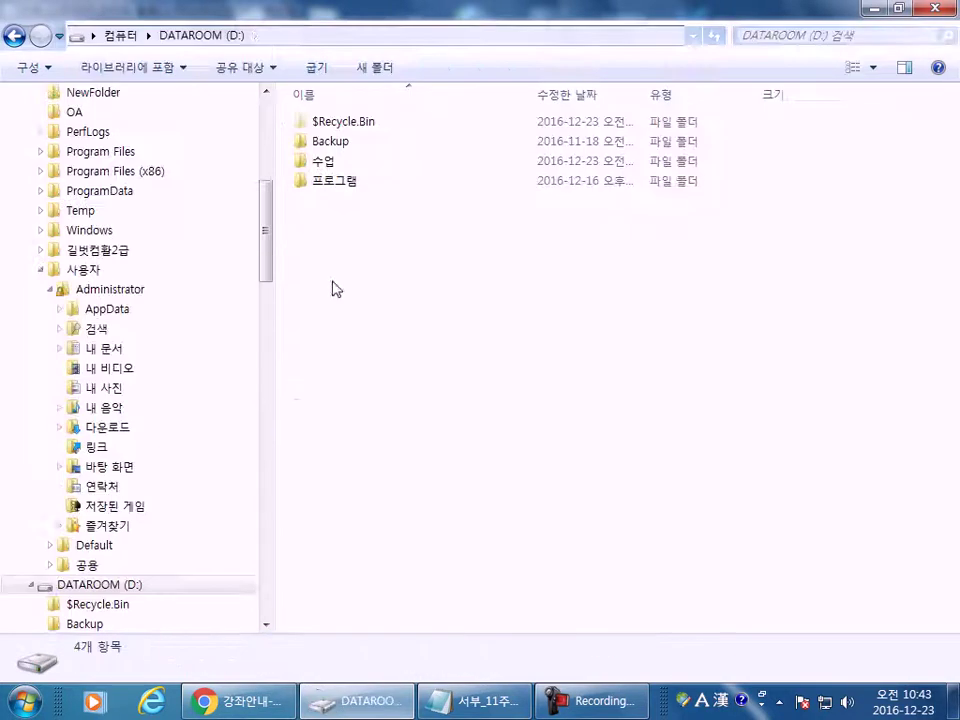
- Open the 다운로드 folder from the favorites
left_click_drag(270, 236, 266, 186)
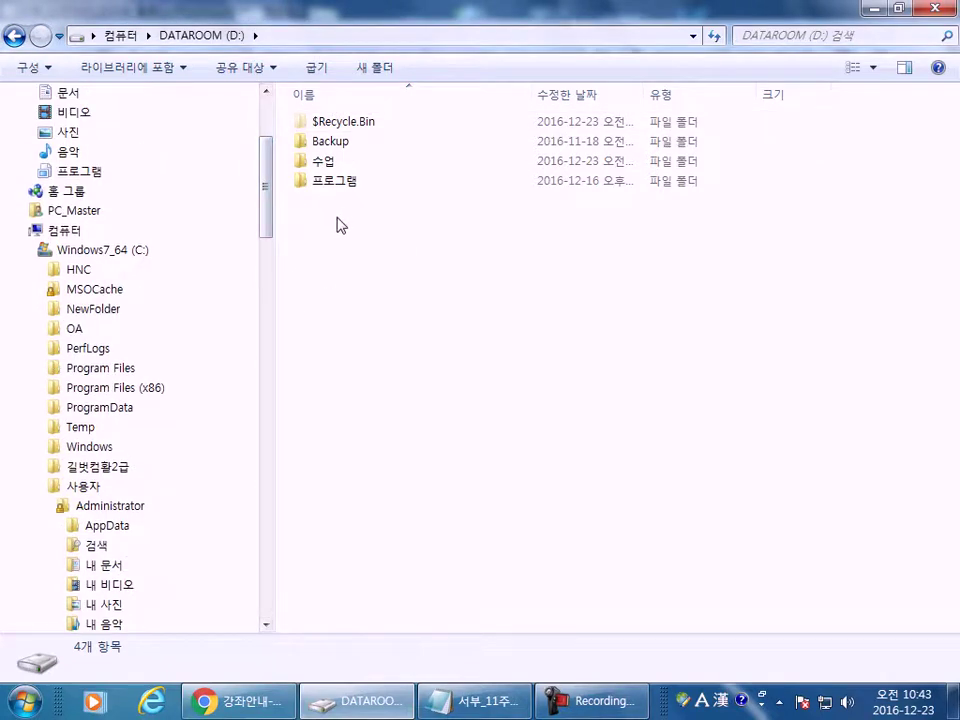
left_click_drag(270, 180, 274, 129)
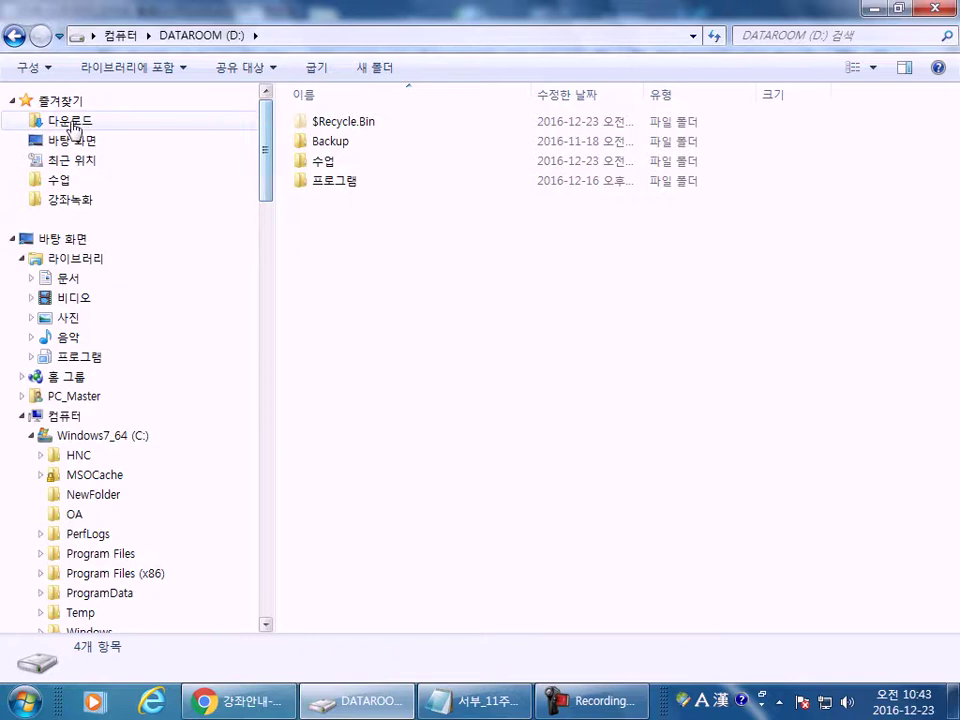
left_click(70, 122)
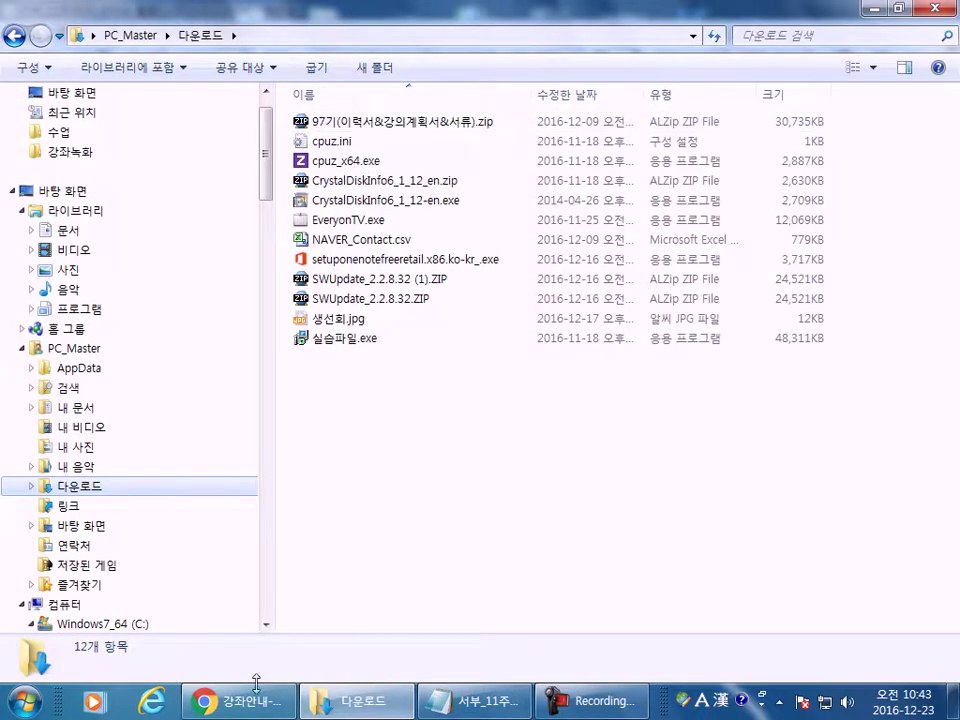
- Launch 한글 2010 with a blank document
left_click(14, 709)
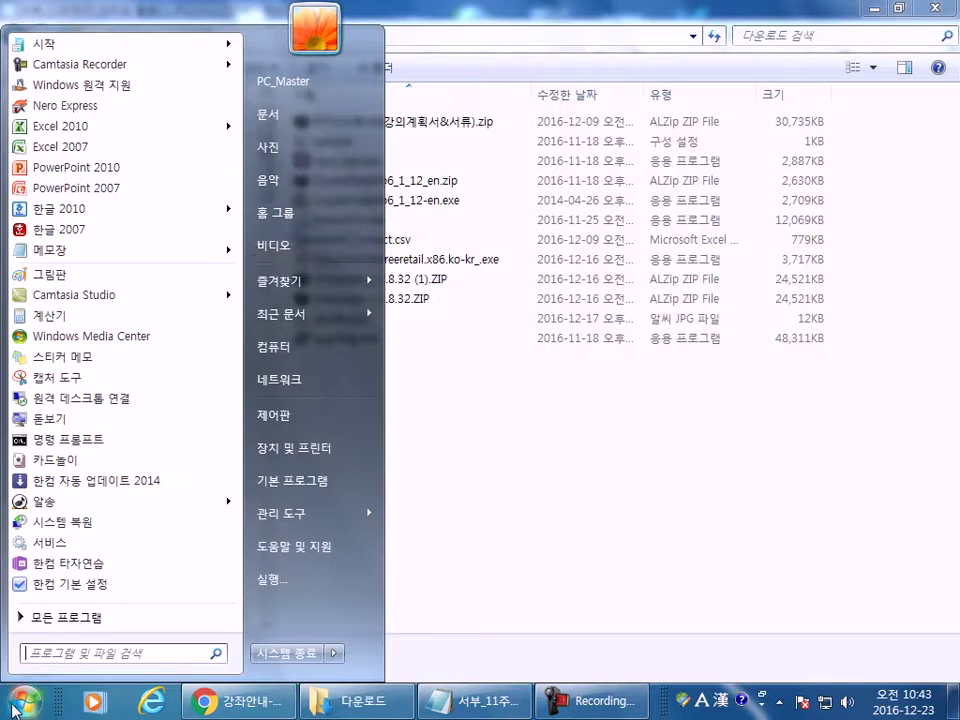
mouse_move(90, 220)
left_click(95, 216)
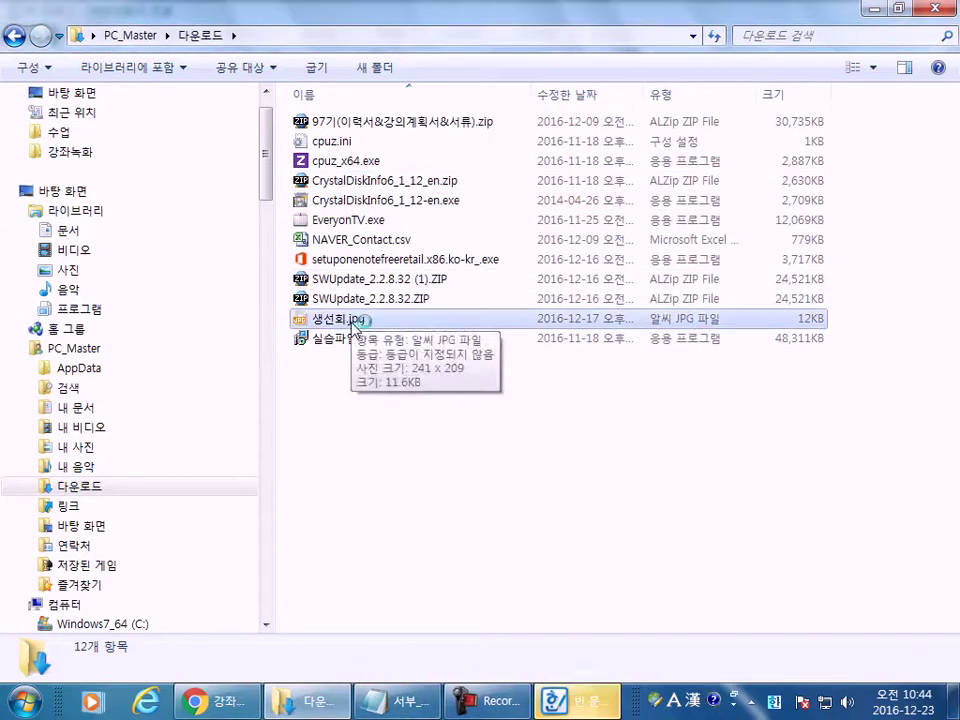
- Select 생선회.jpg in the 다운로드 folder and display the folder's files as large icons
left_click(342, 319)
left_click(875, 68)
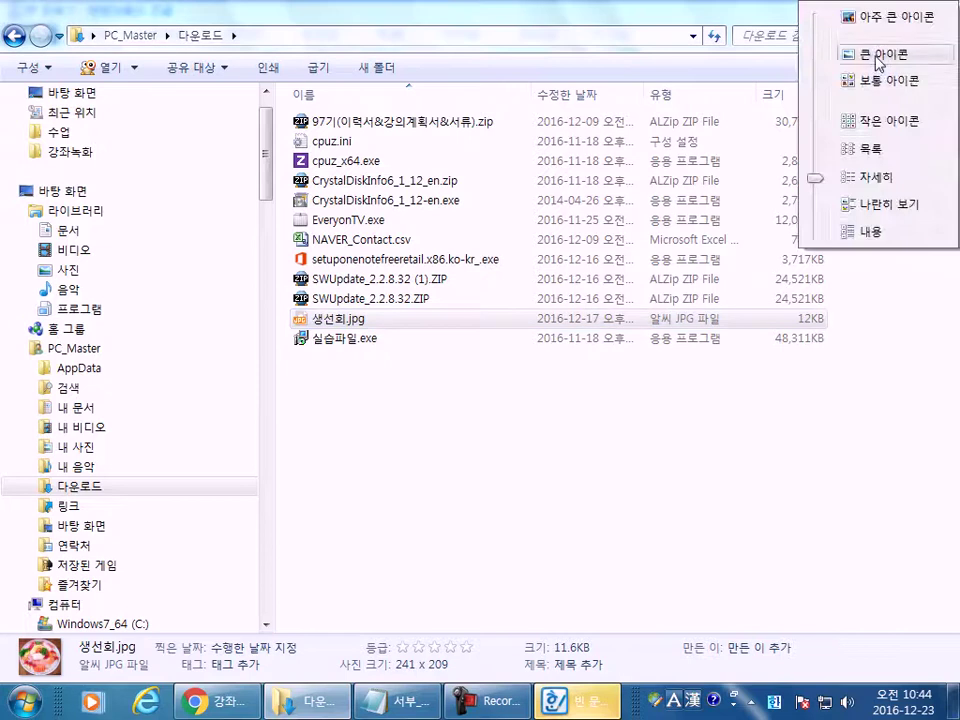
left_click(876, 58)
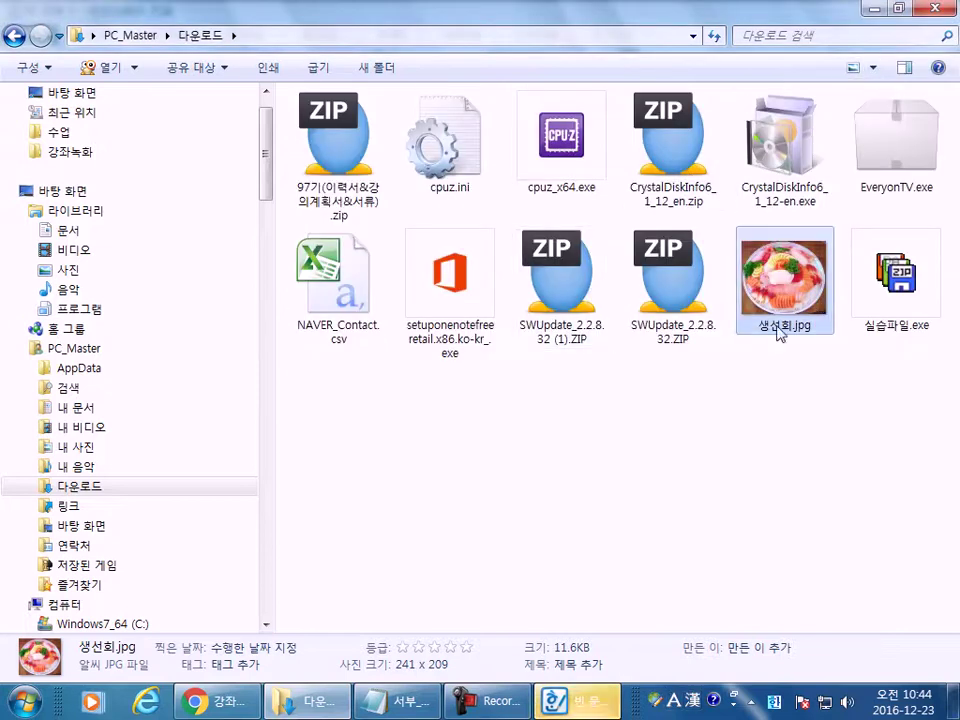
- Open the picture insertion dialog in the blank 한글 document and browse its 최근 문서, 라이브러리, 바탕 화면 and 내 컴퓨터 locations
left_click(587, 700)
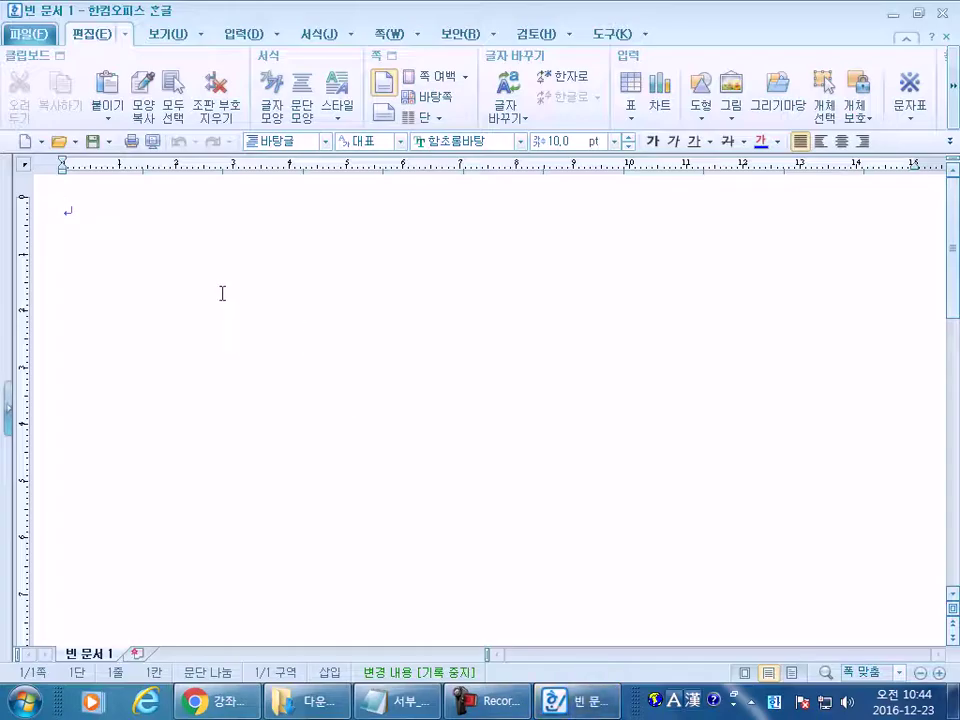
left_click(240, 38)
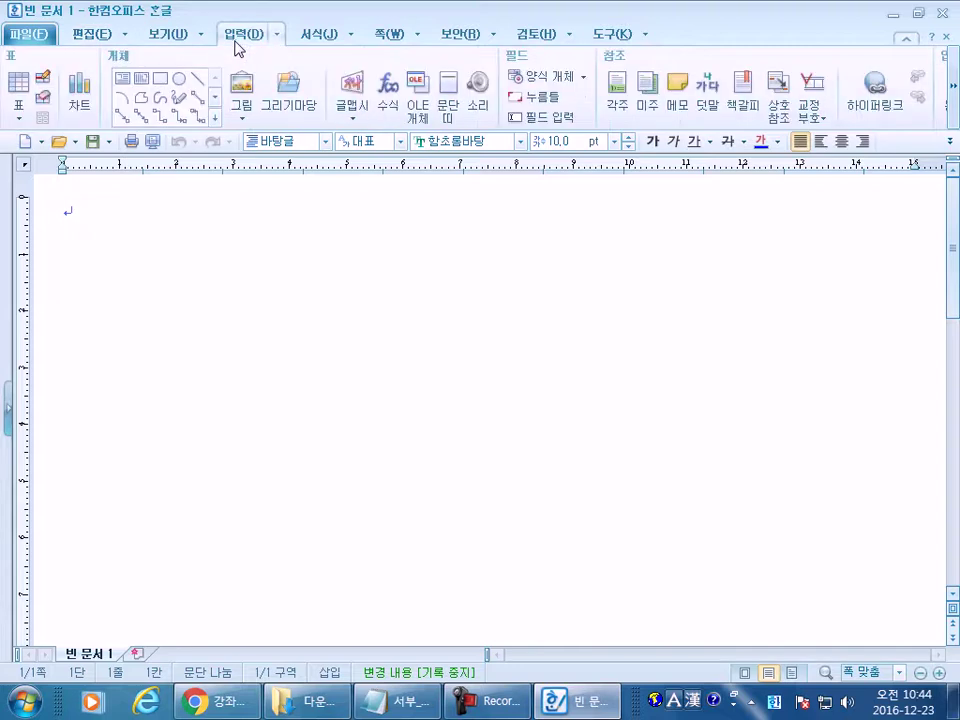
left_click(242, 88)
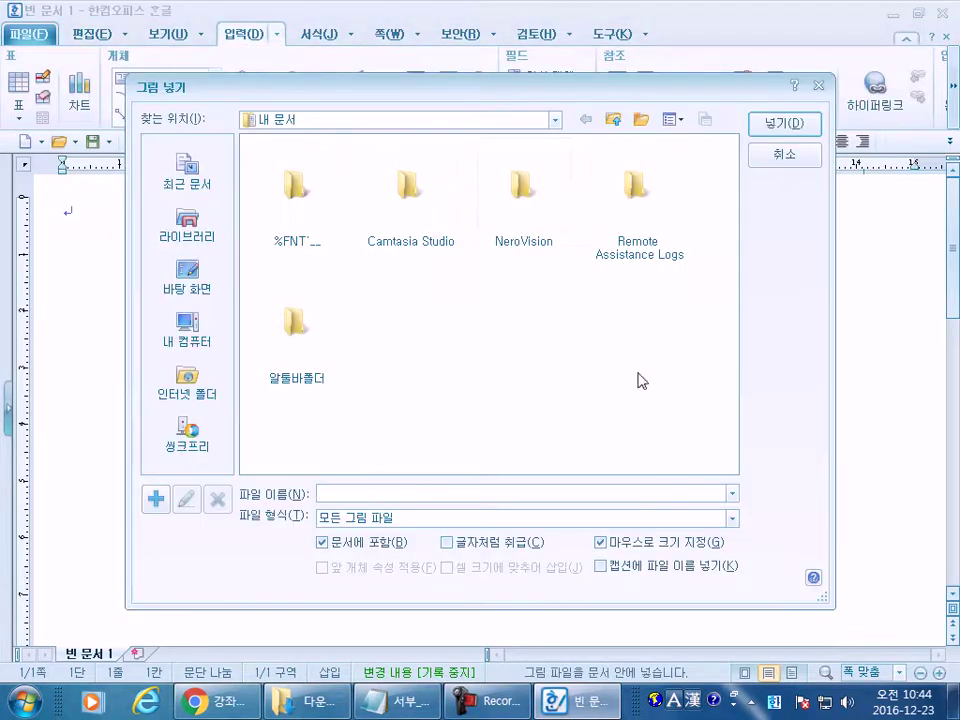
left_click(778, 160)
left_click(241, 88)
left_click(185, 172)
left_click(190, 222)
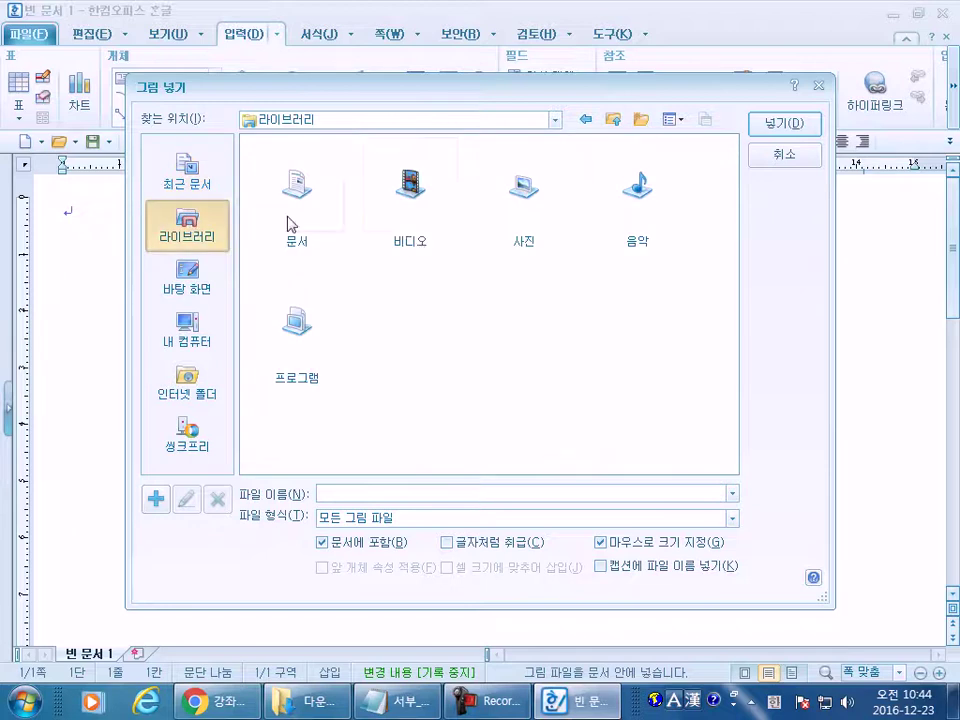
left_click(196, 278)
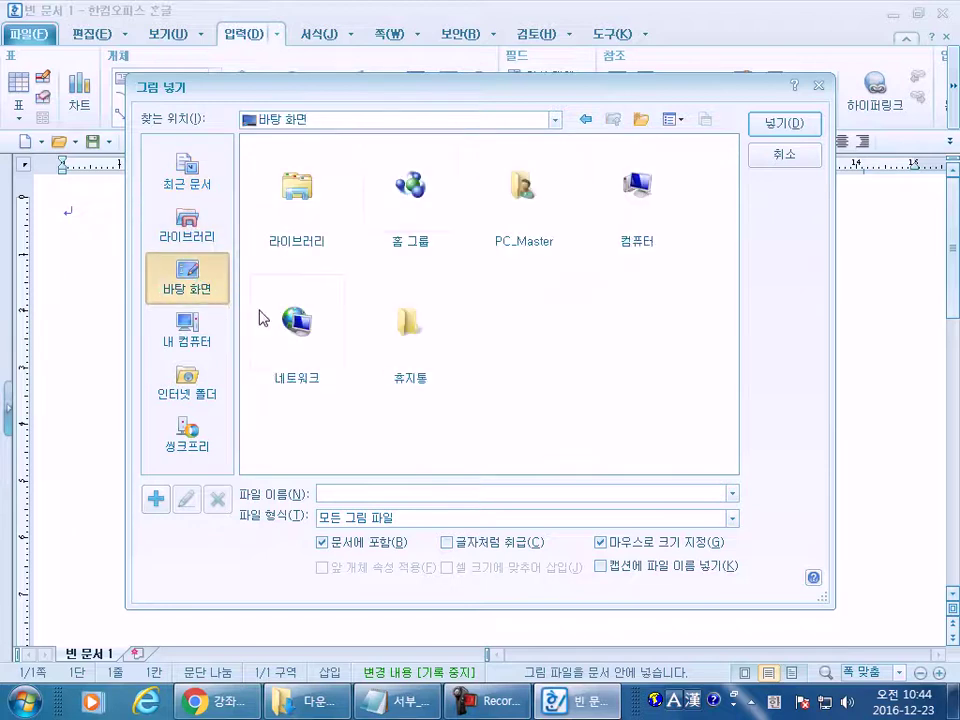
left_click(192, 326)
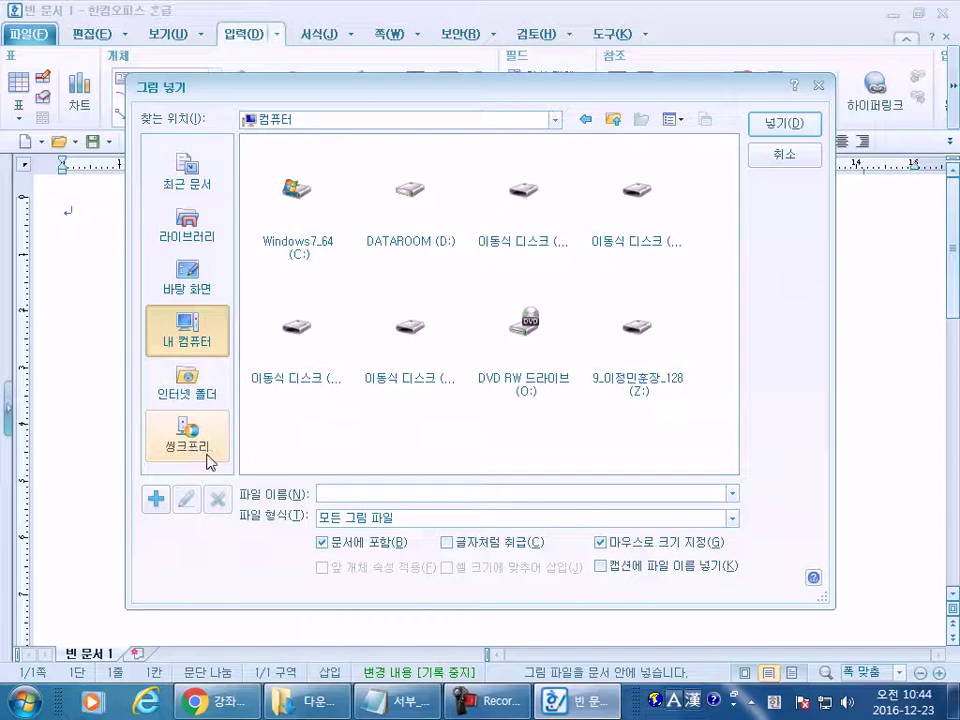
- Check the 다운로드 favorite in the file explorer and compare it with the 바탕 화면 location in the 한글 picture dialog
left_click(305, 700)
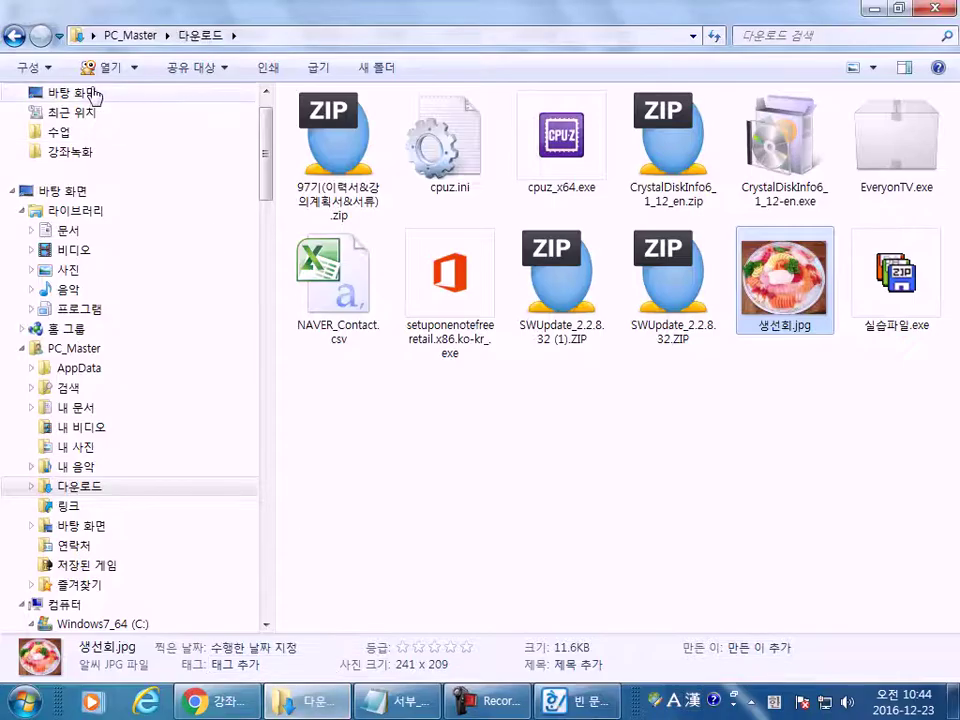
scroll(86, 118, "up", 1)
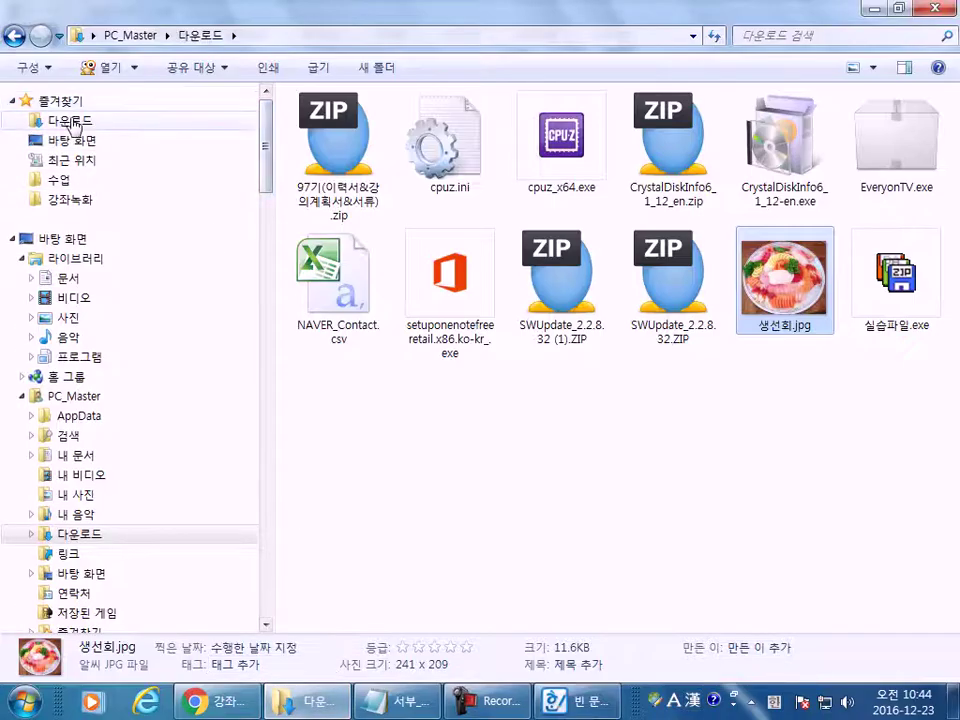
left_click(578, 700)
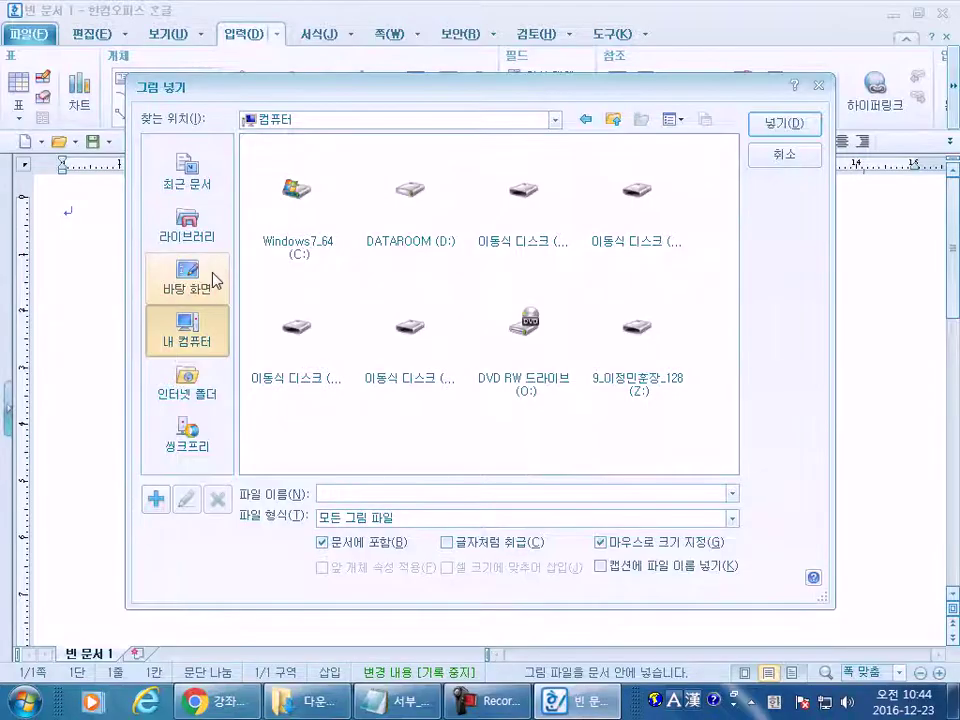
left_click(188, 275)
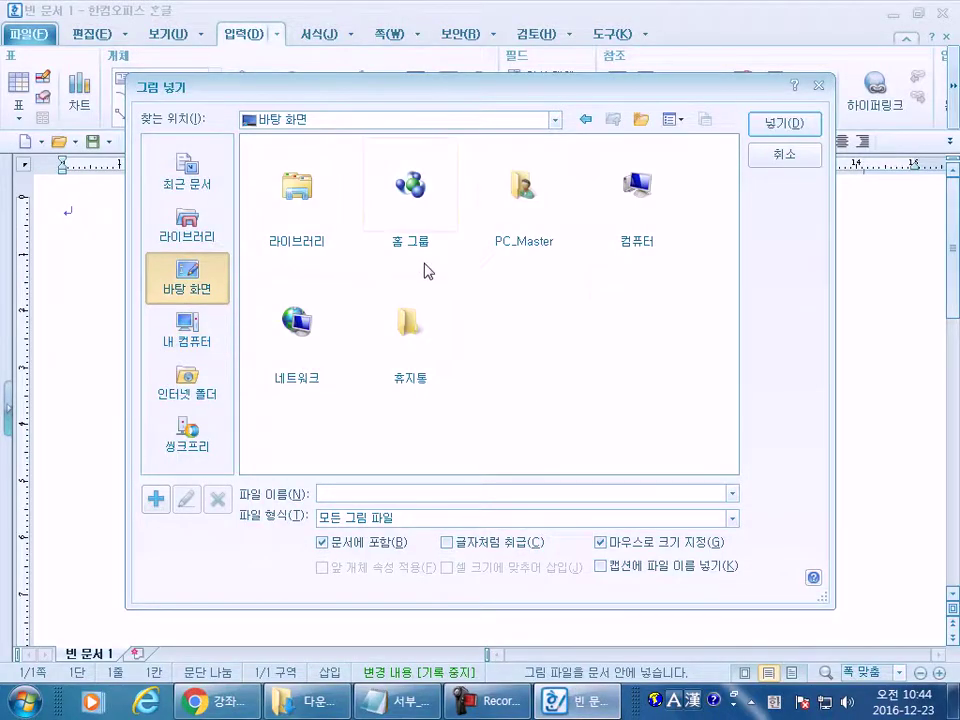
- Find and select 생선회.jpg for insertion under 내 컴퓨터 > Windows7_64 (C:) > 사용자 > Administrator > 다운로드
left_click(187, 328)
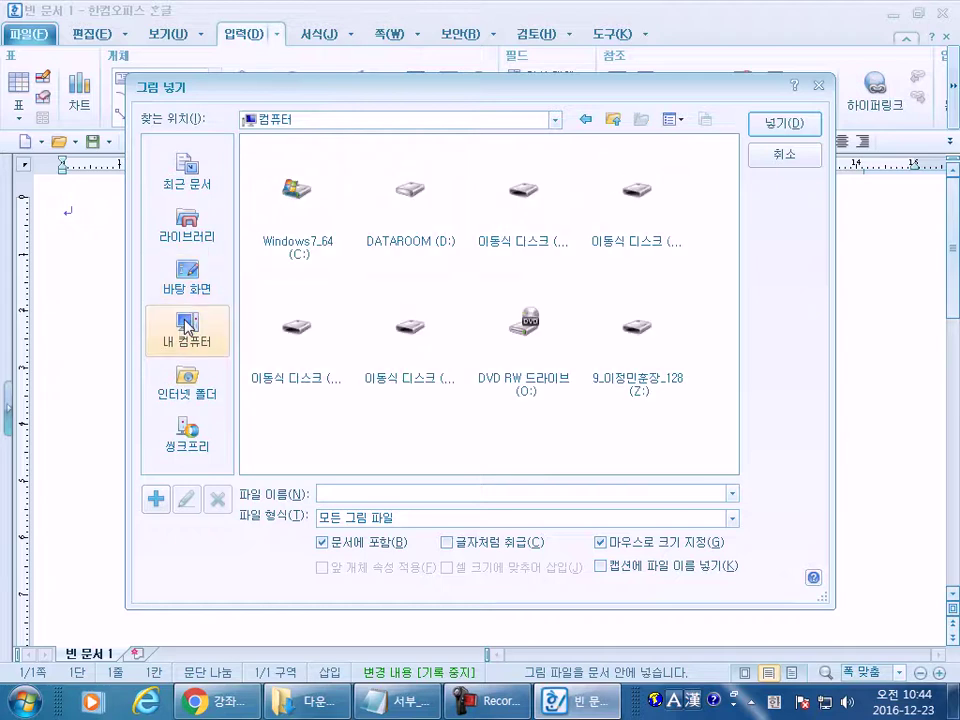
double_click(317, 214)
scroll(568, 328, "down", 3)
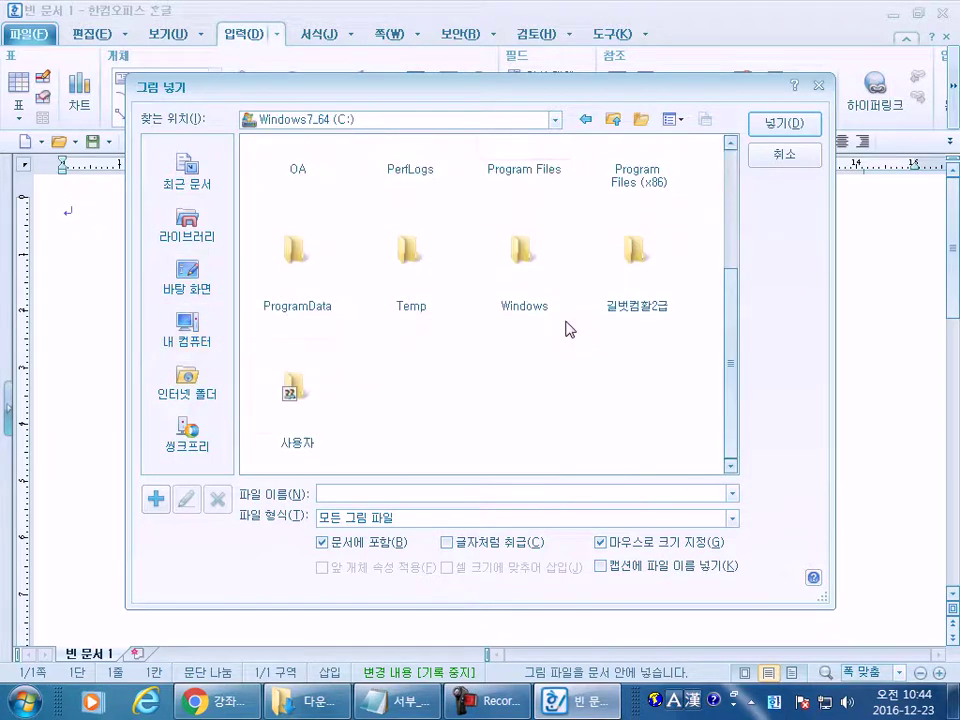
double_click(300, 392)
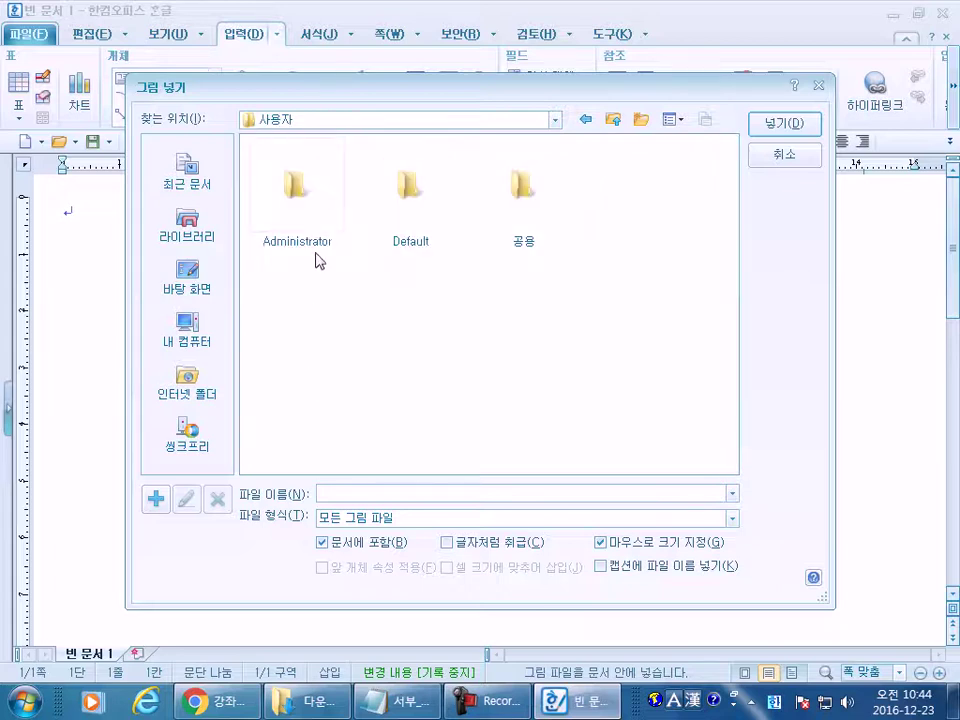
double_click(314, 224)
scroll(550, 300, "down", 2)
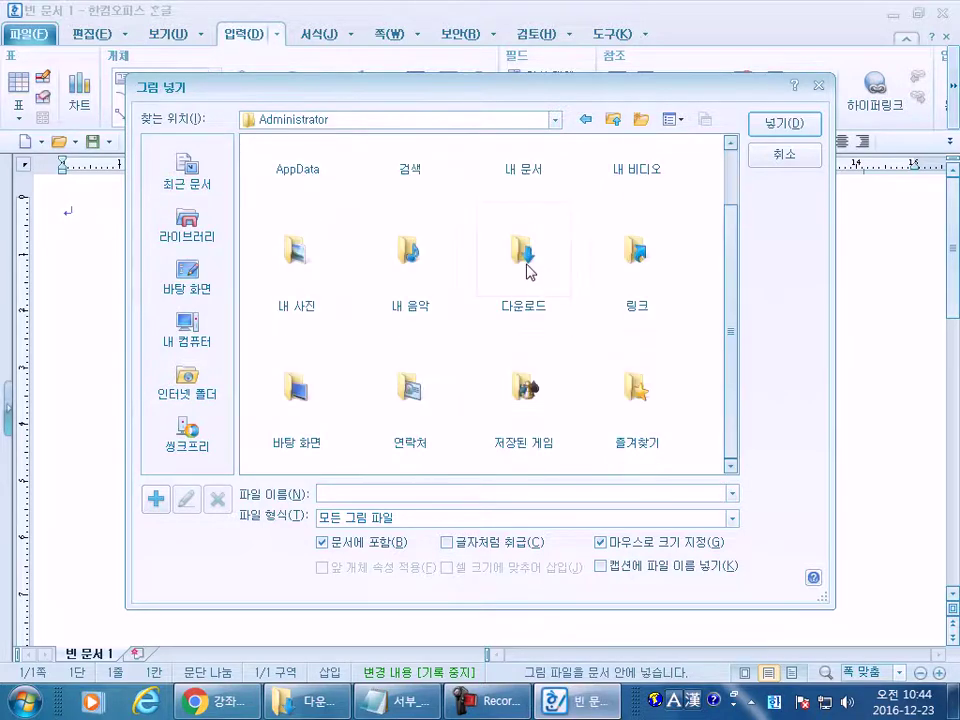
double_click(522, 255)
left_click(275, 205)
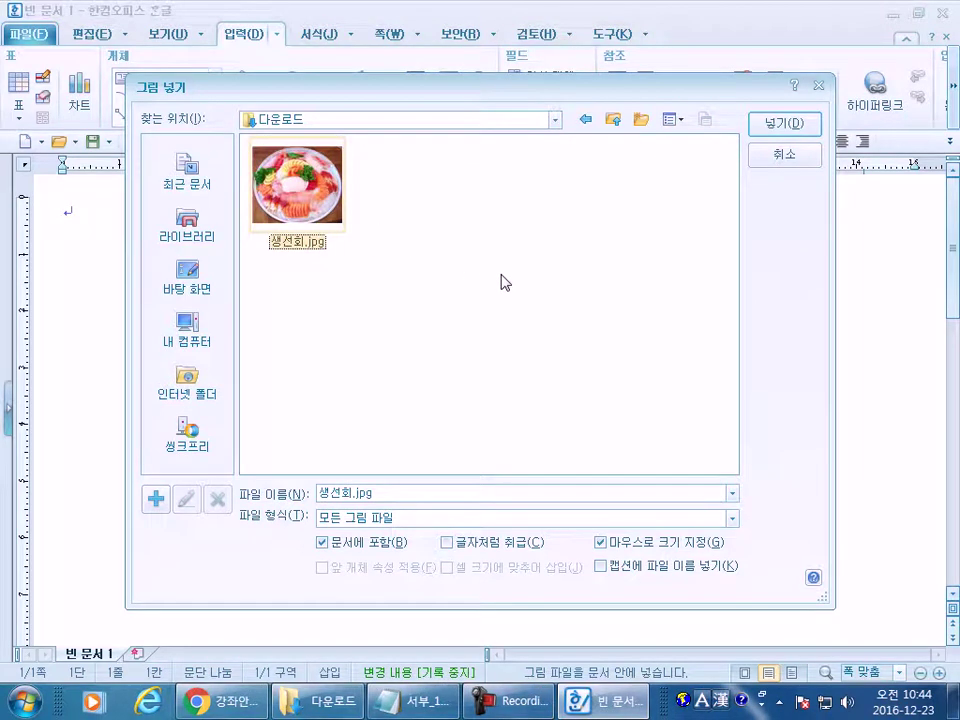
- Insert the selected 생선회.jpg with 마우스로 크기 지정 turned off, and delete the inserted picture from the document
left_click(601, 543)
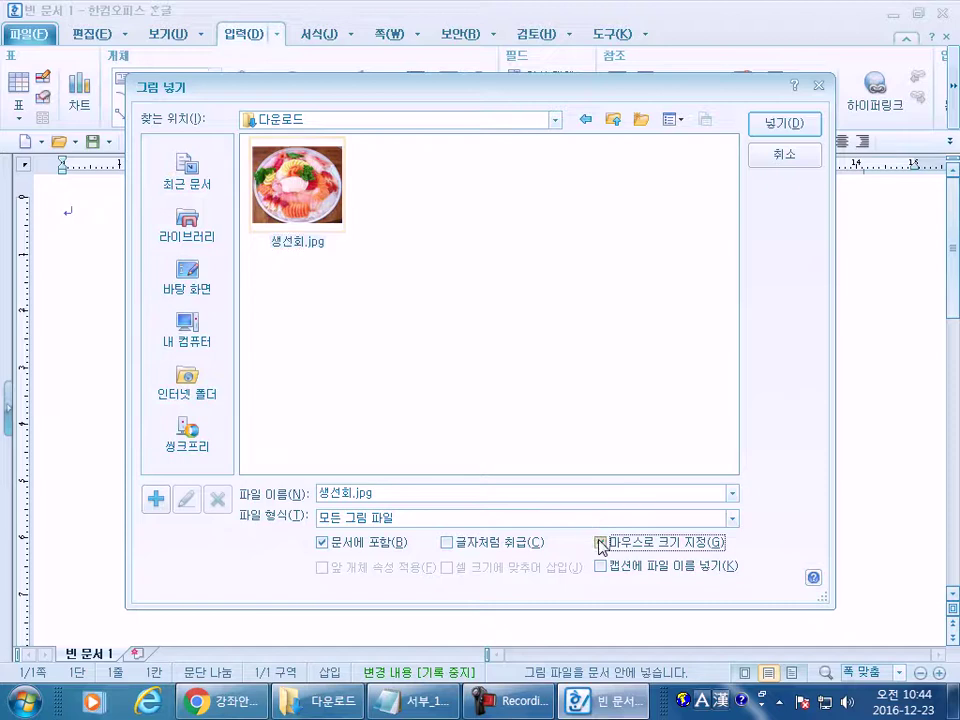
left_click(784, 123)
left_click(669, 182)
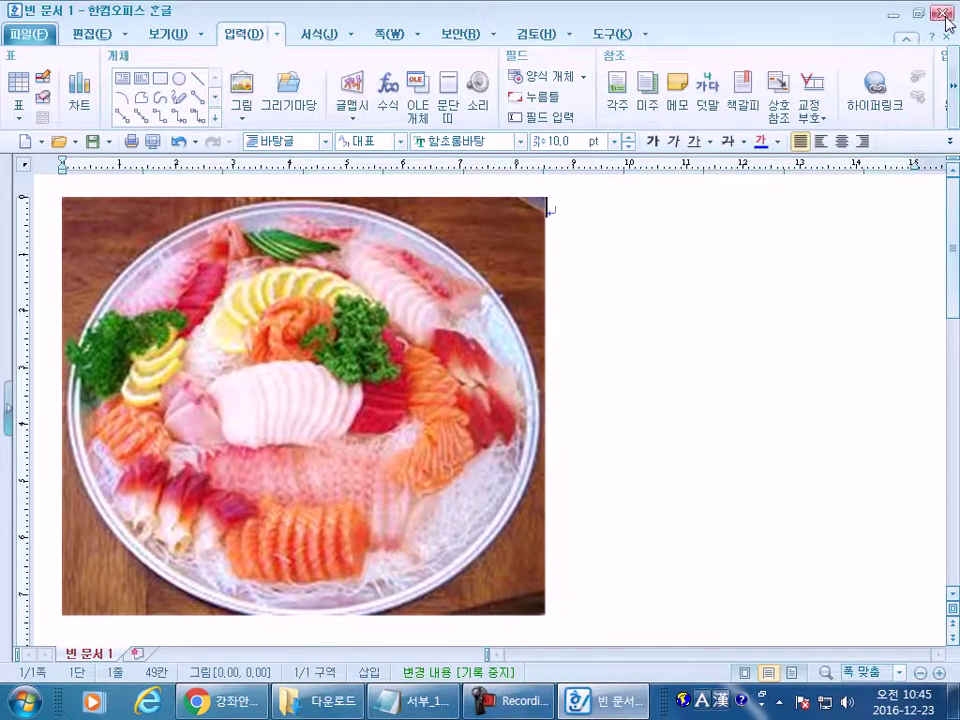
left_click(211, 367)
key("Delete")
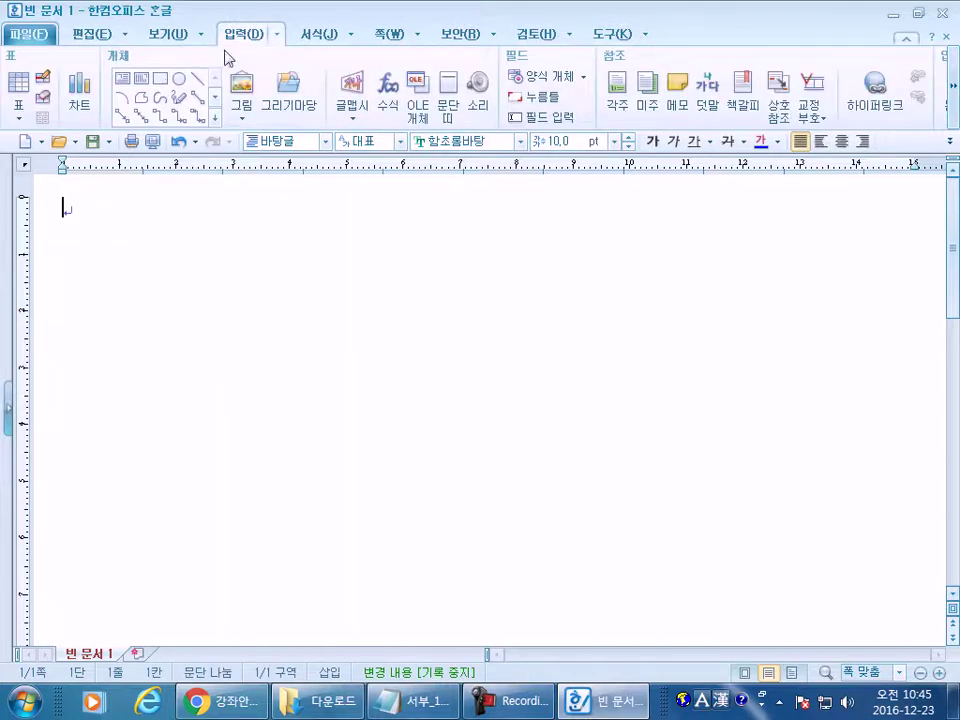
- Browse the 사진 샘플 folder of the 사진 library in the picture insertion dialog, and leave without inserting anything
left_click(242, 100)
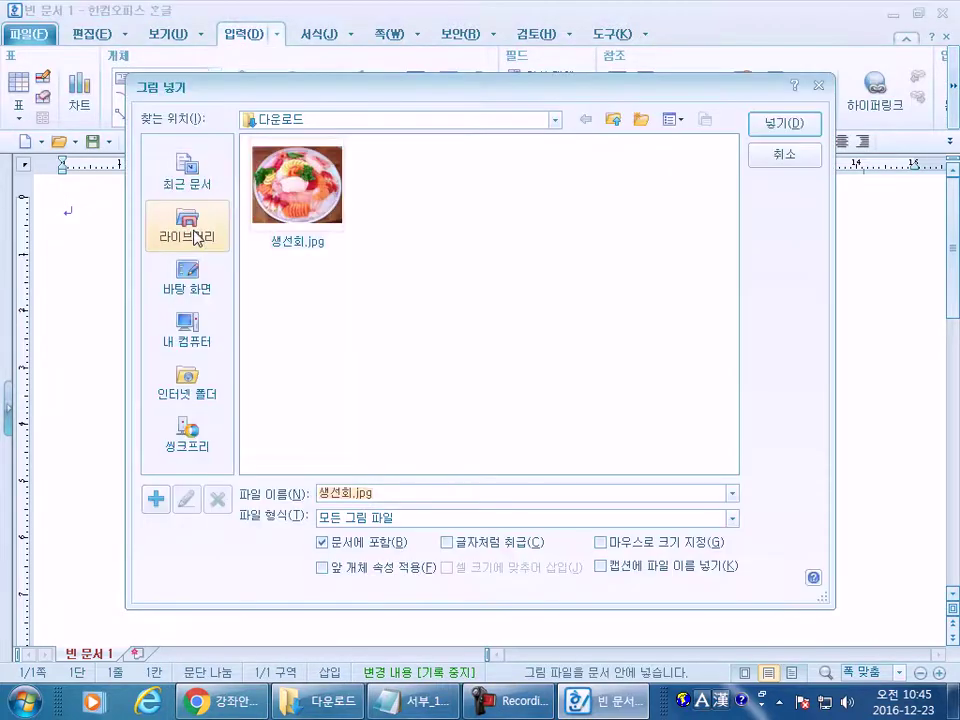
left_click(197, 230)
double_click(531, 212)
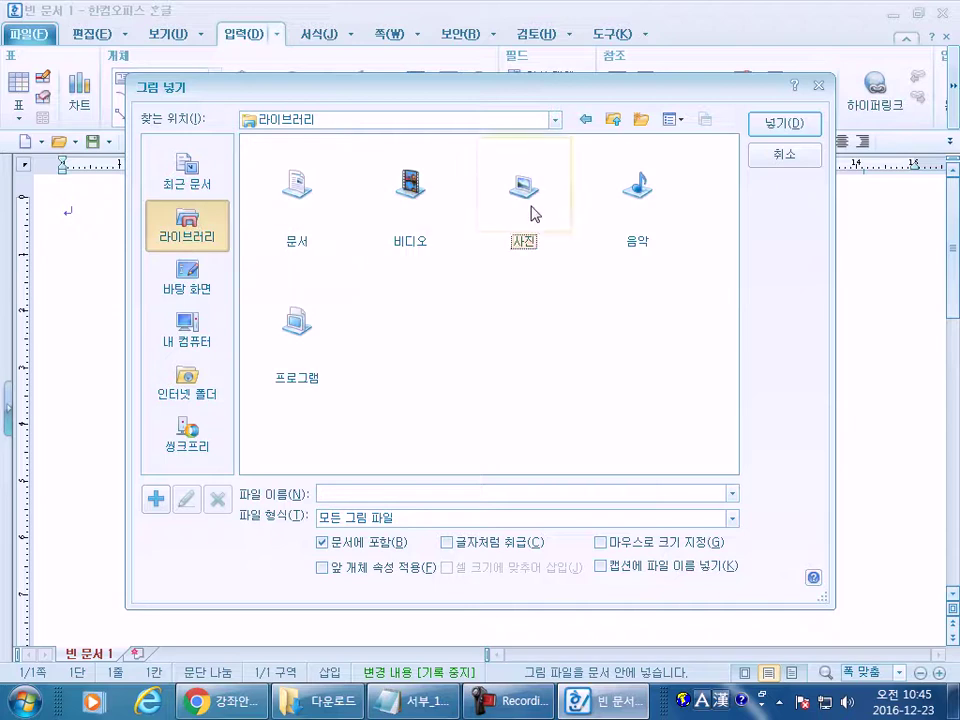
double_click(286, 188)
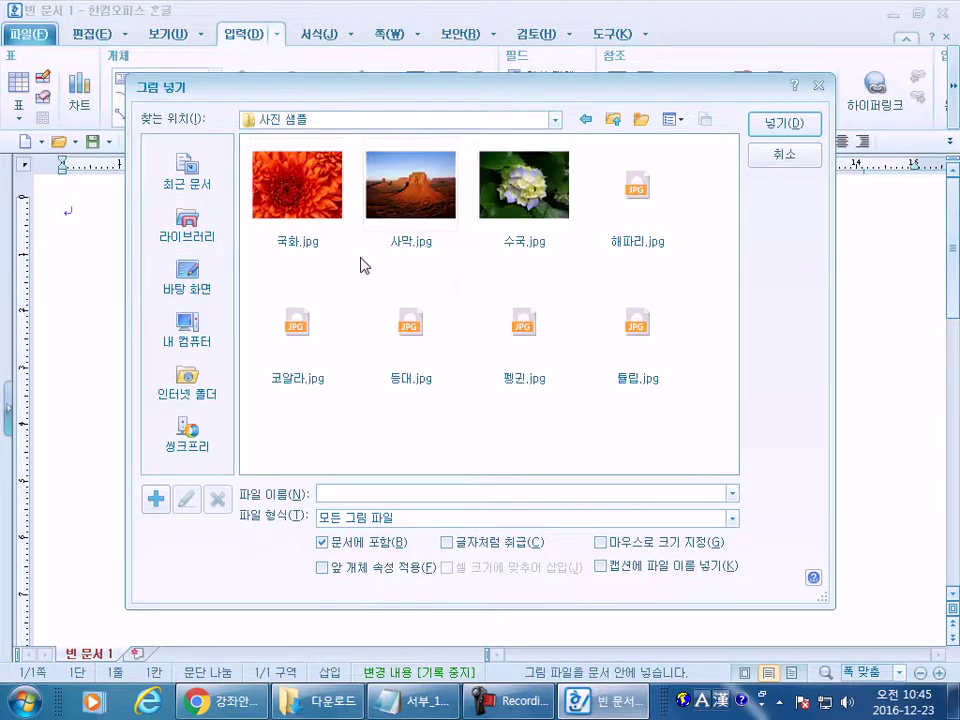
left_click(780, 160)
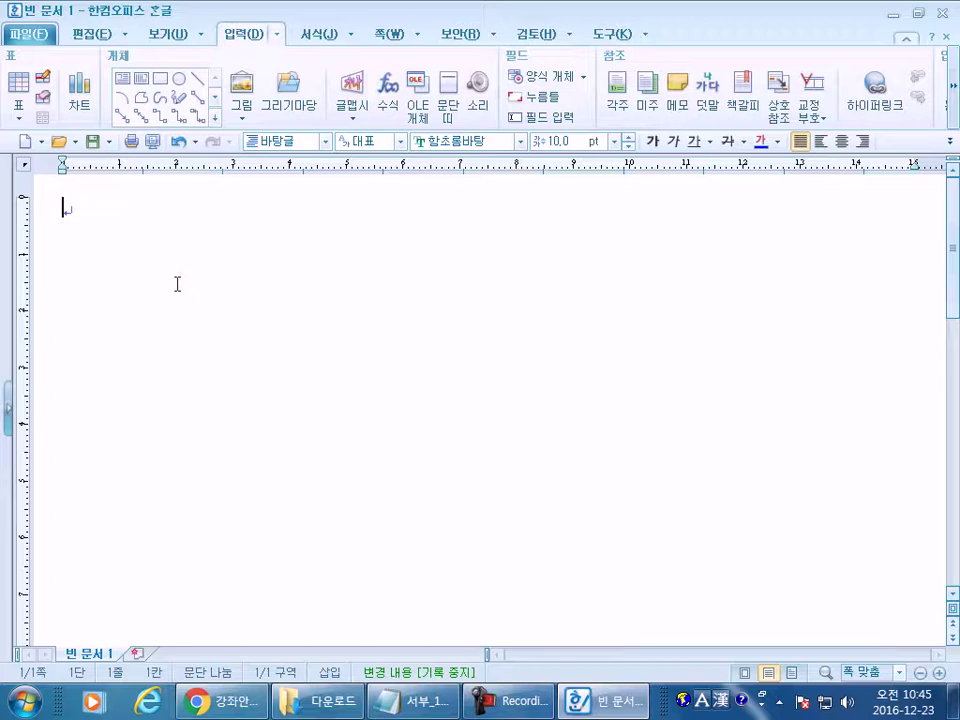
- Close the blank 한글 document without saving it
left_click(320, 700)
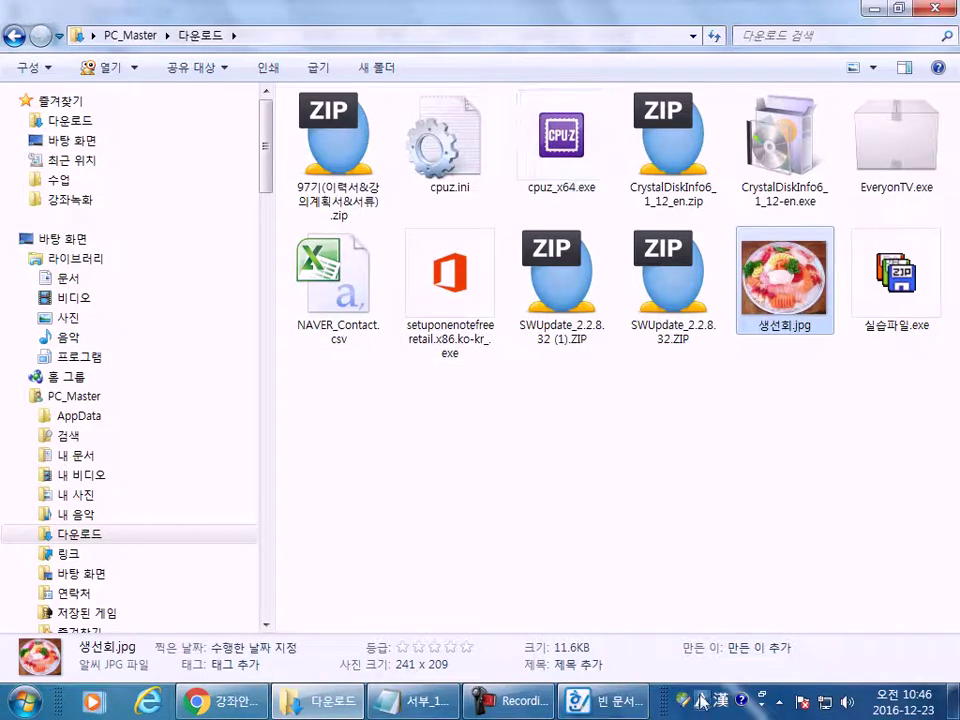
left_click(603, 700)
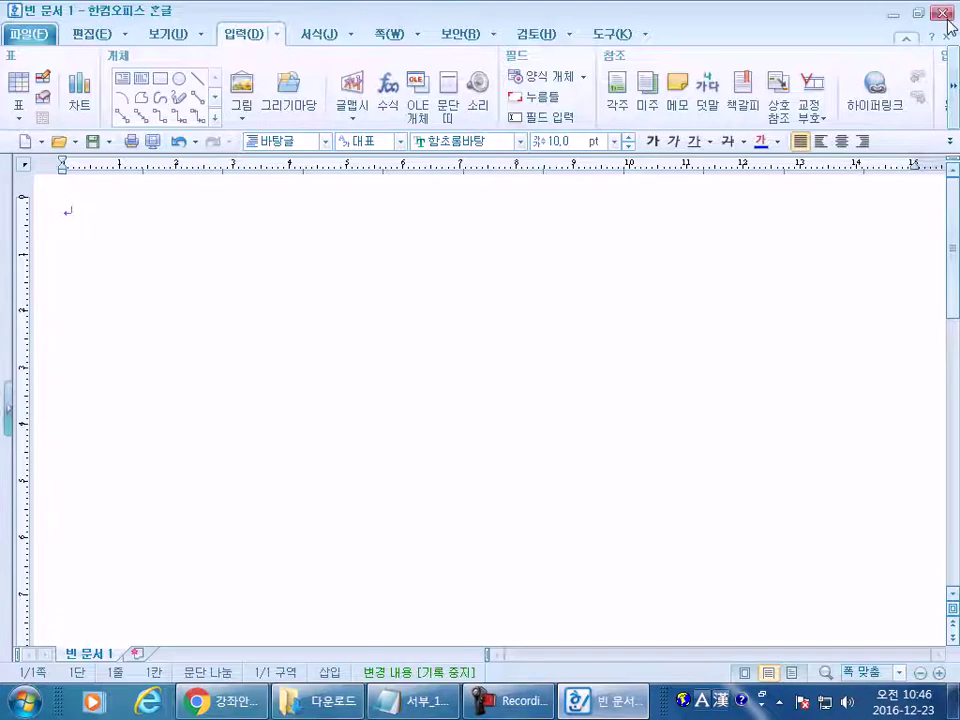
left_click(941, 12)
left_click(497, 385)
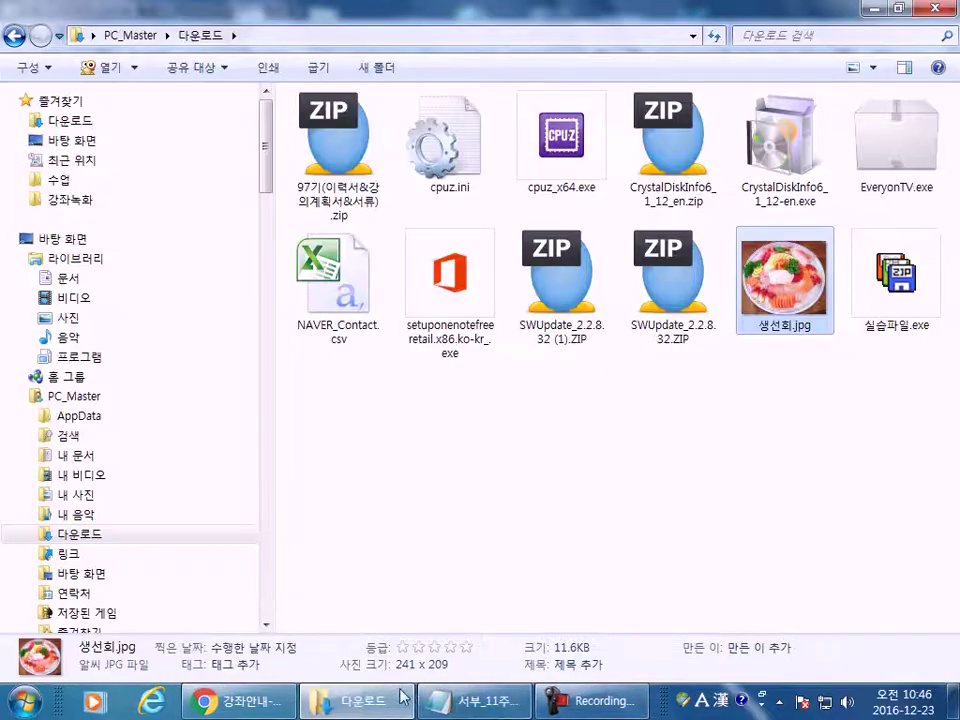
- Switch to the 메모장 lecture notes and add a blank line below the heading 전용 백업 폴더 생성하여 데이터 관리하기
left_click(470, 700)
scroll(201, 360, "down", 2)
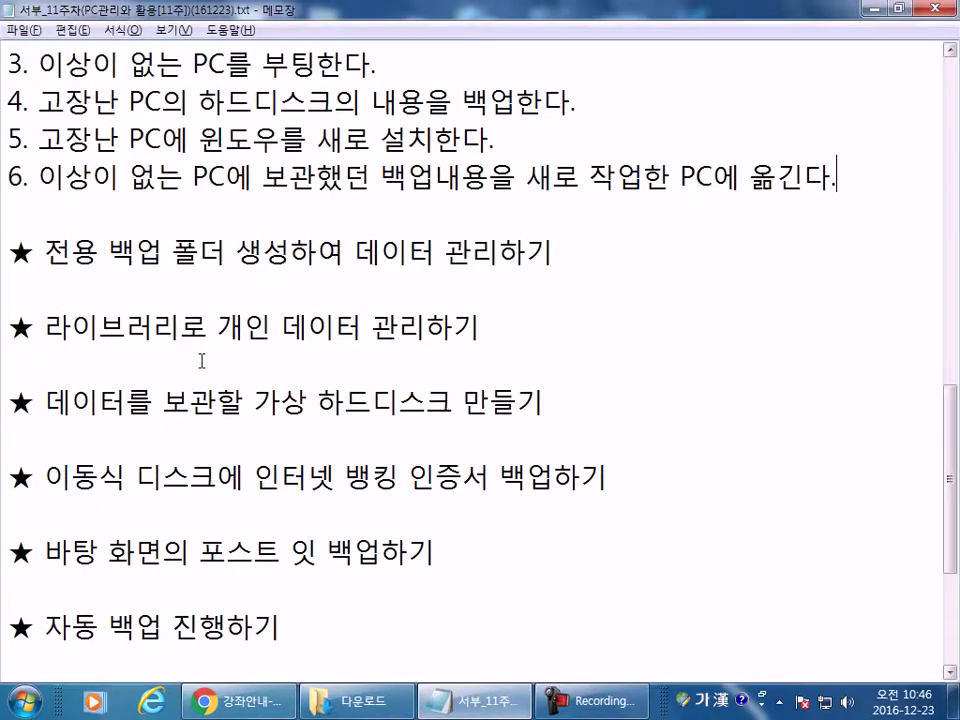
key("Return")
left_click(186, 279)
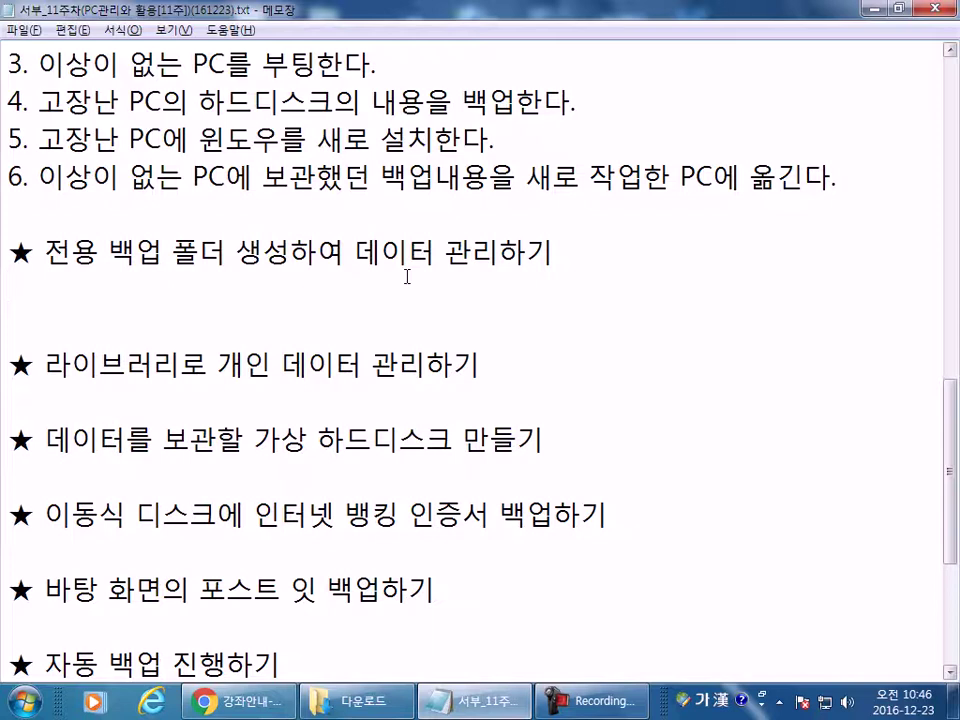
- Switch to the file explorer, expand the 문서 library and view the contents of its 내 문서 folder
left_click(350, 699)
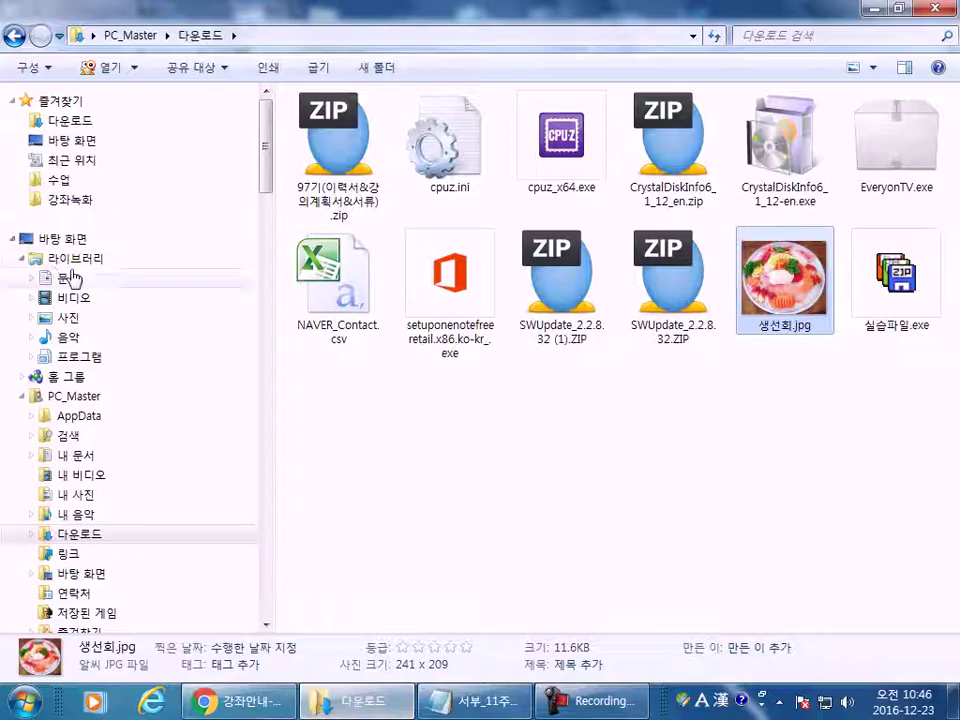
left_click(68, 279)
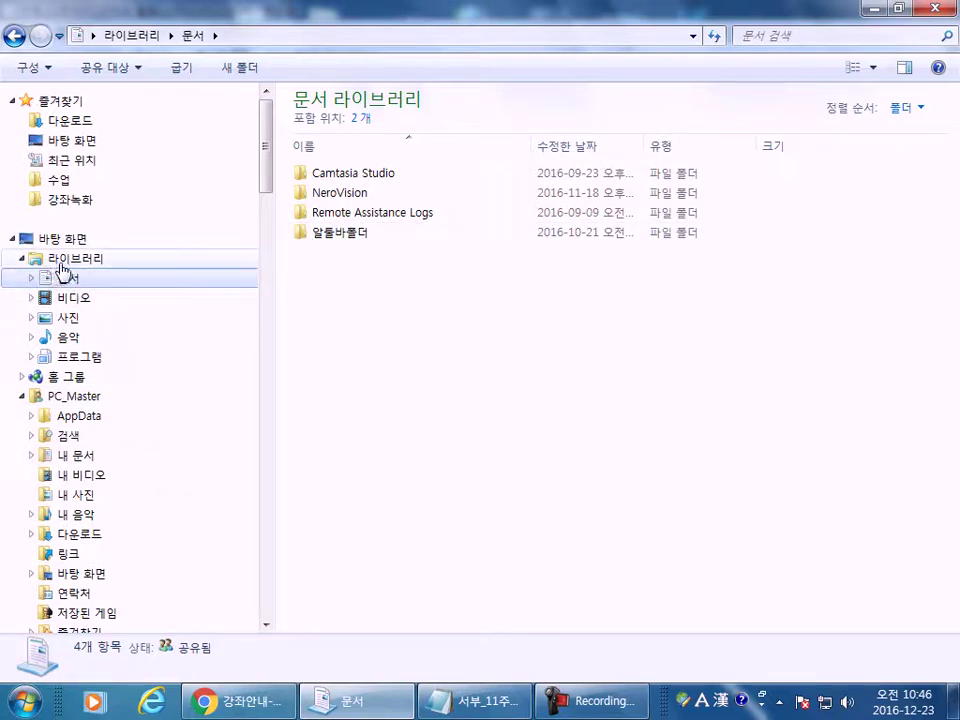
left_click(32, 278)
left_click(80, 300)
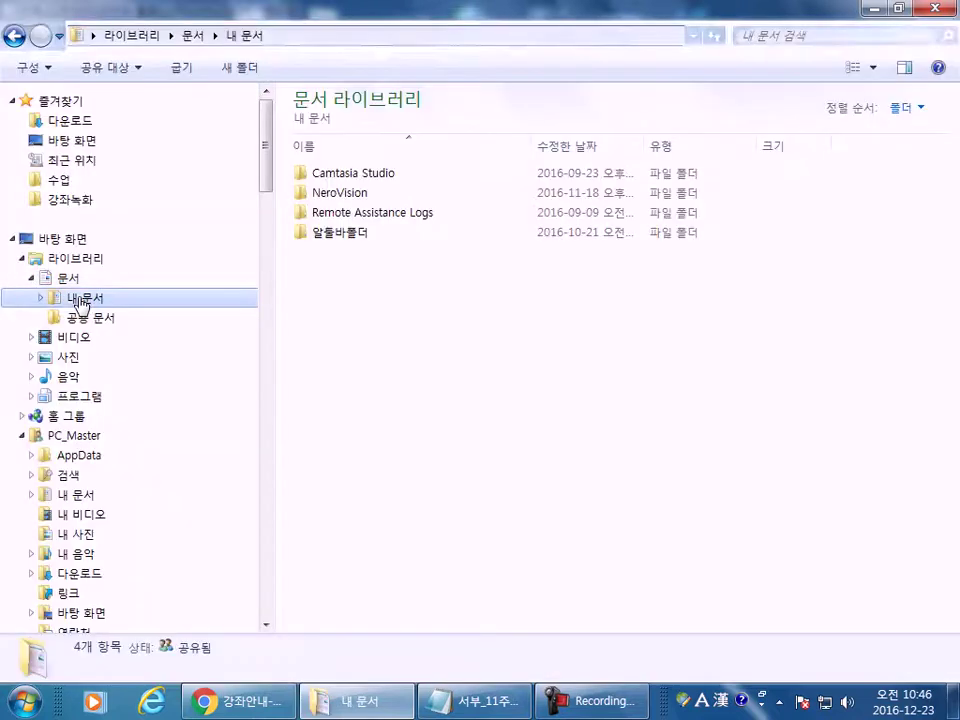
left_click(68, 280)
left_click(95, 298)
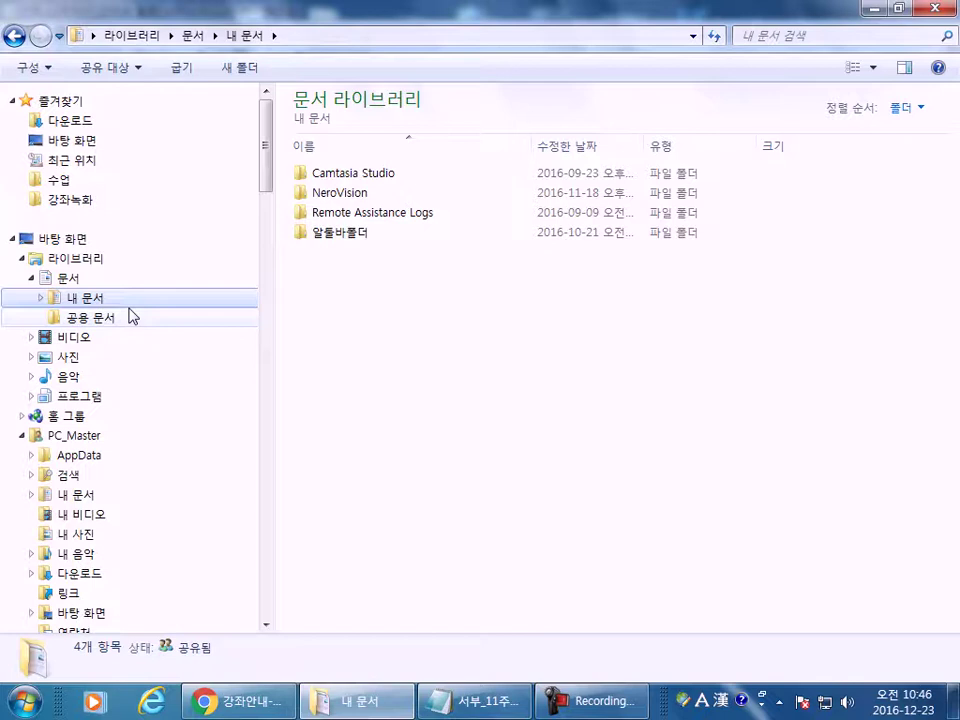
- Compare the 내 문서 folder under PC_Master with the 문서 library, collapsing the library's subfolders
scroll(130, 333, "down", 4)
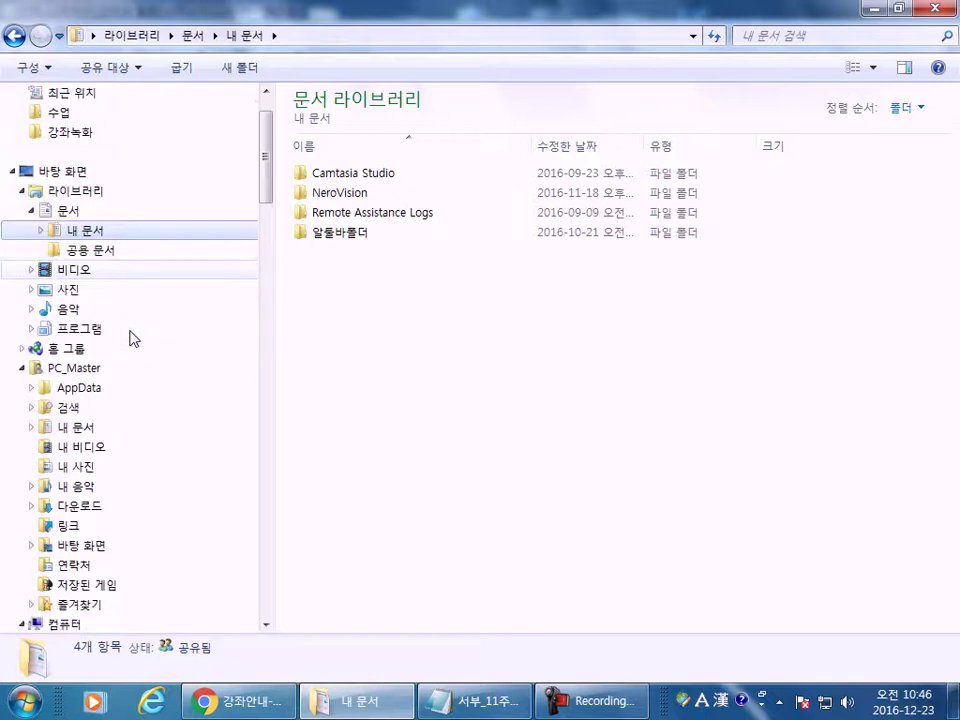
left_click(142, 252)
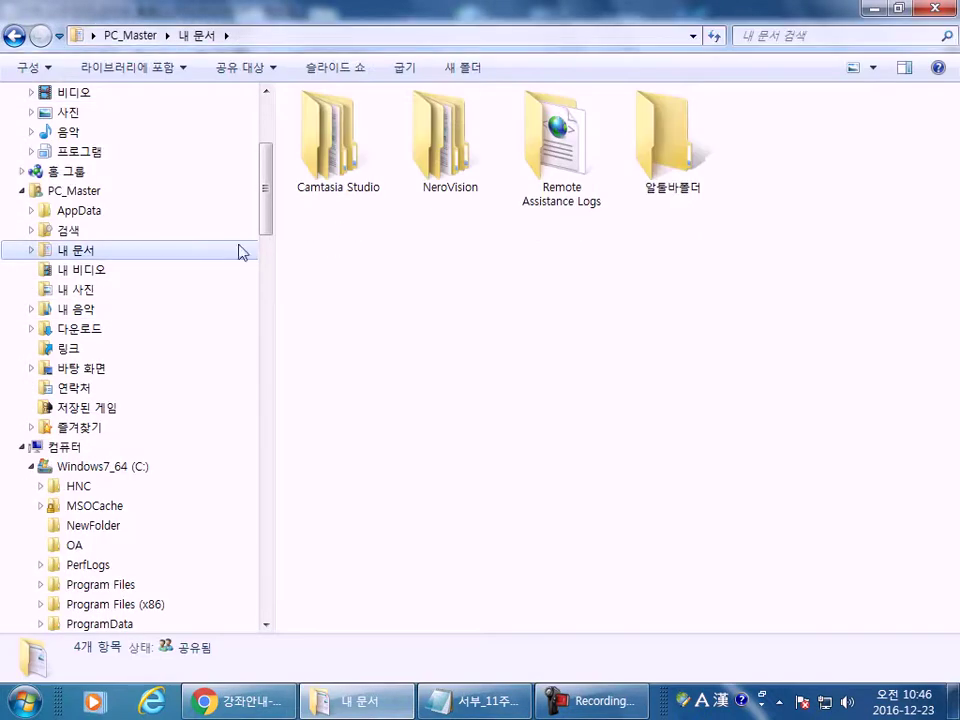
scroll(94, 249, "up", 2)
left_click(40, 152)
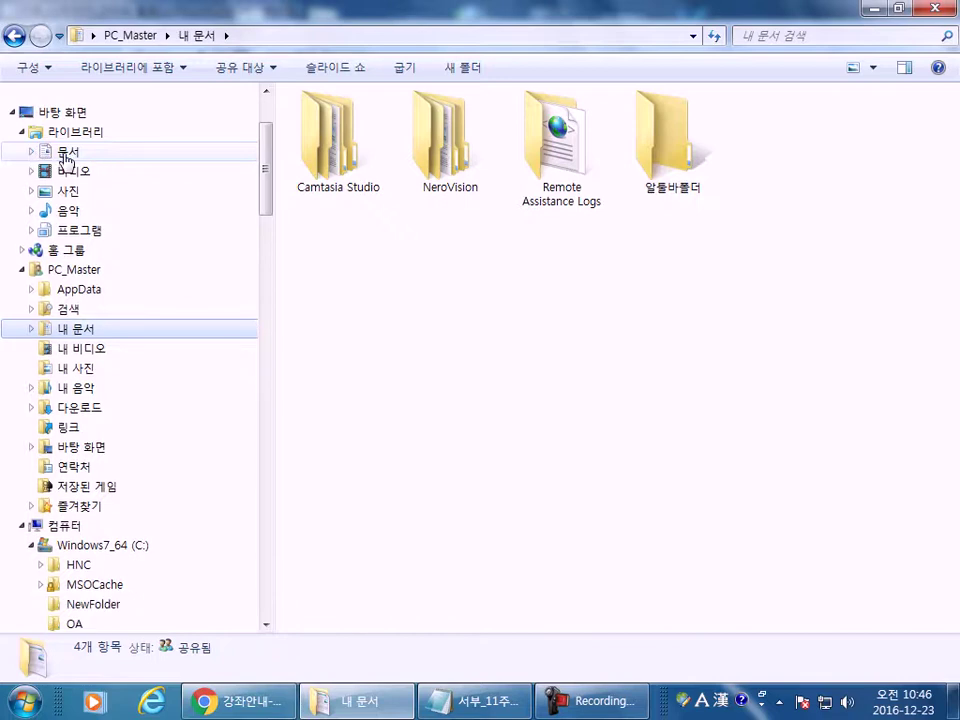
left_click(62, 155)
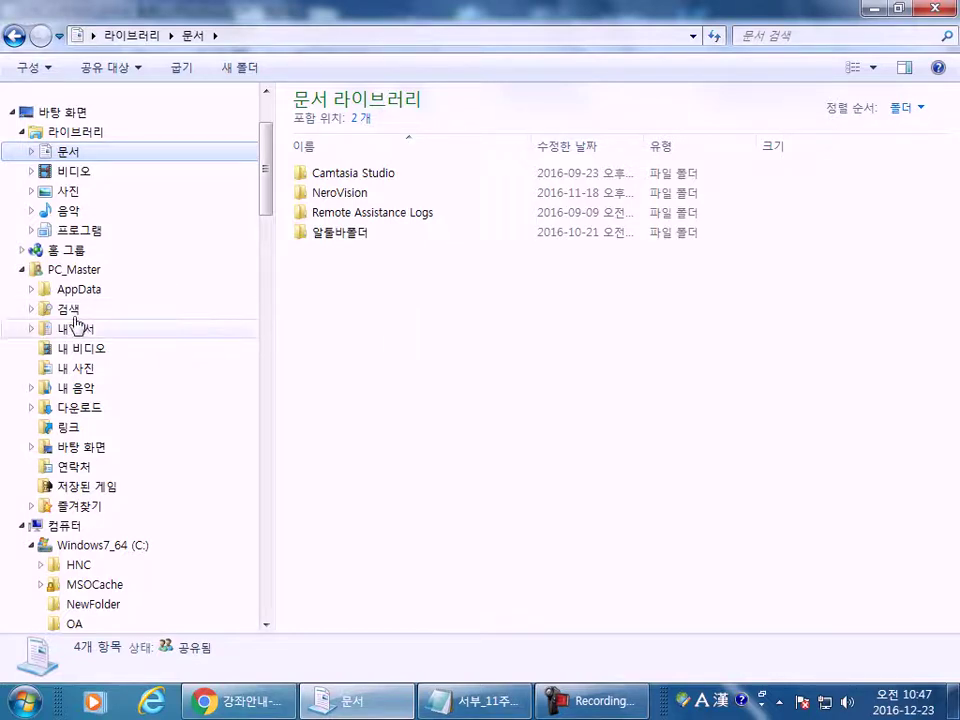
- View the 내 문서, 내 비디오 and 내 사진 folders under PC_Master one after another
left_click(66, 330)
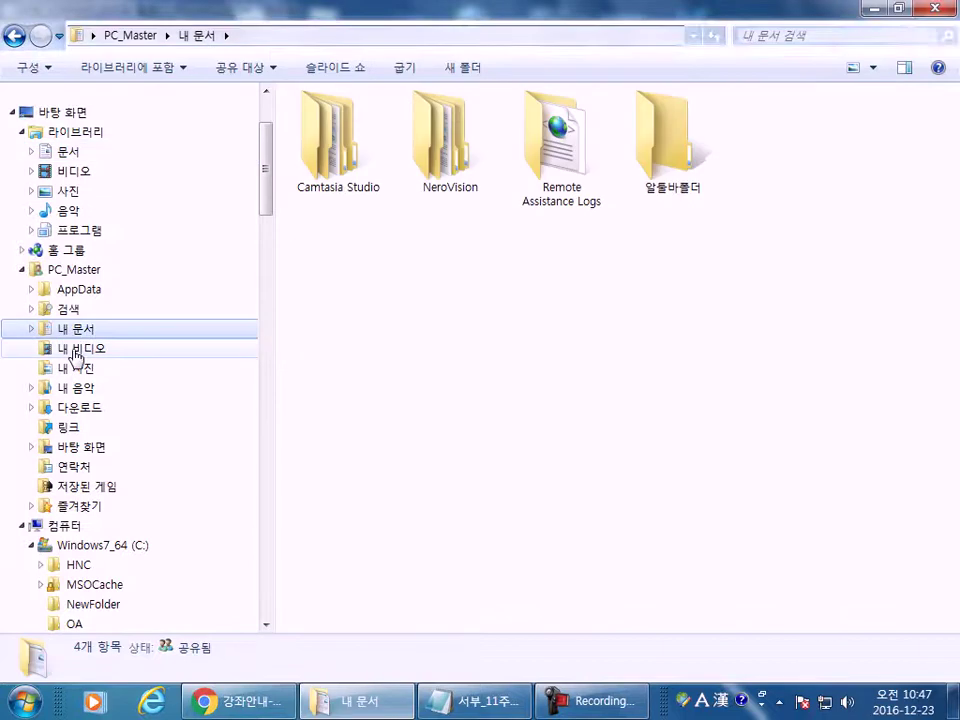
left_click(74, 350)
left_click(78, 368)
- Open the Administrator folder inside 사용자 on Windows7_64 (C:) and point out its 내 비디오, 내 문서 and 내 사진 folders
scroll(156, 336, "down", 4)
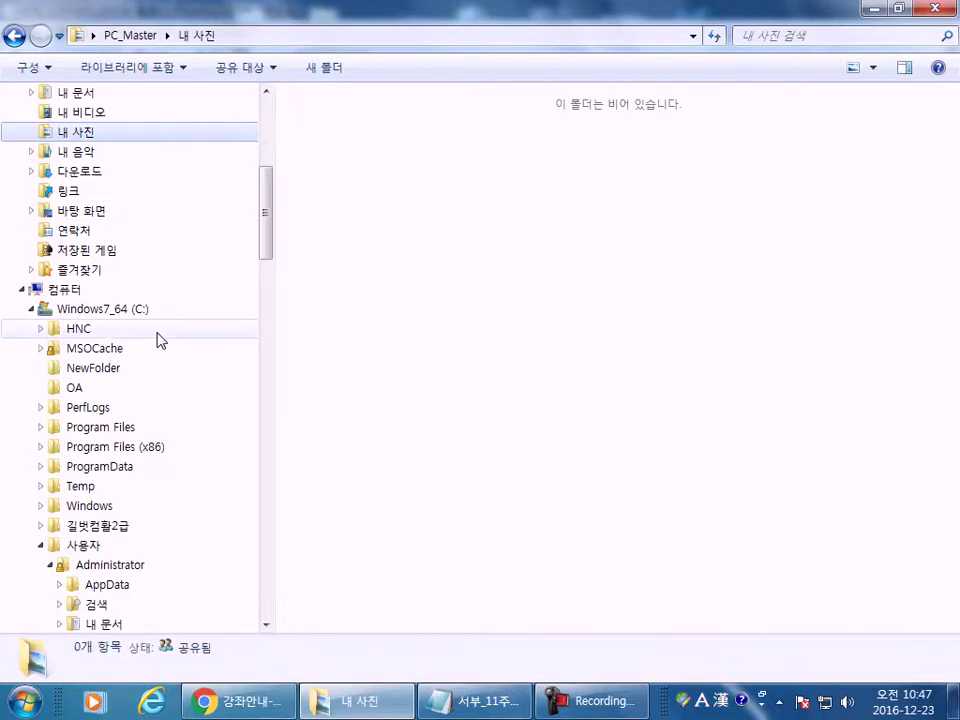
left_click(96, 309)
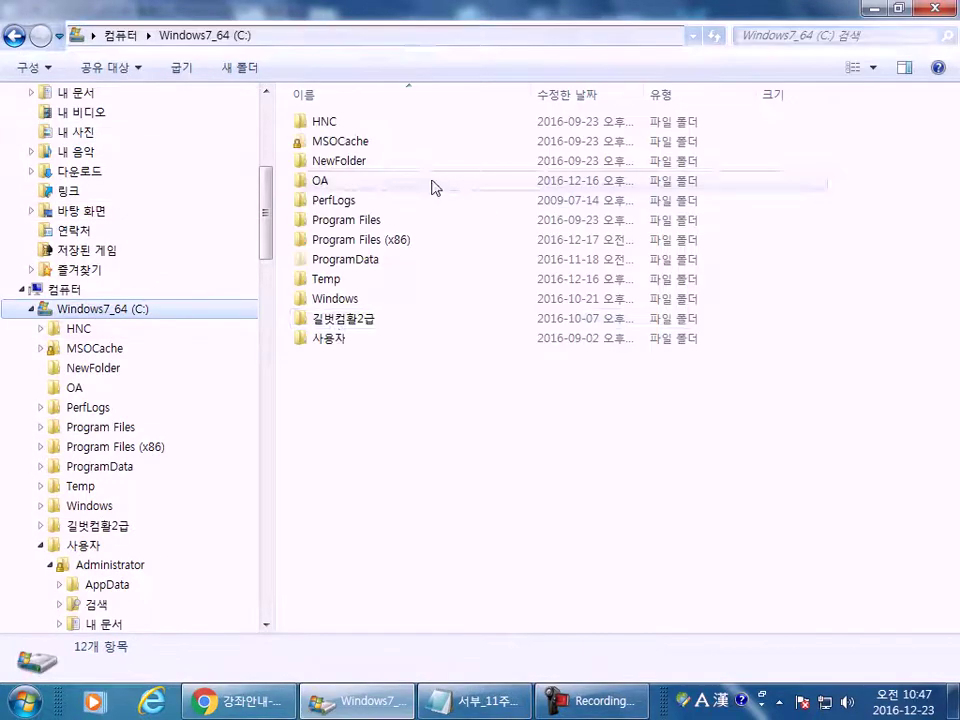
double_click(335, 342)
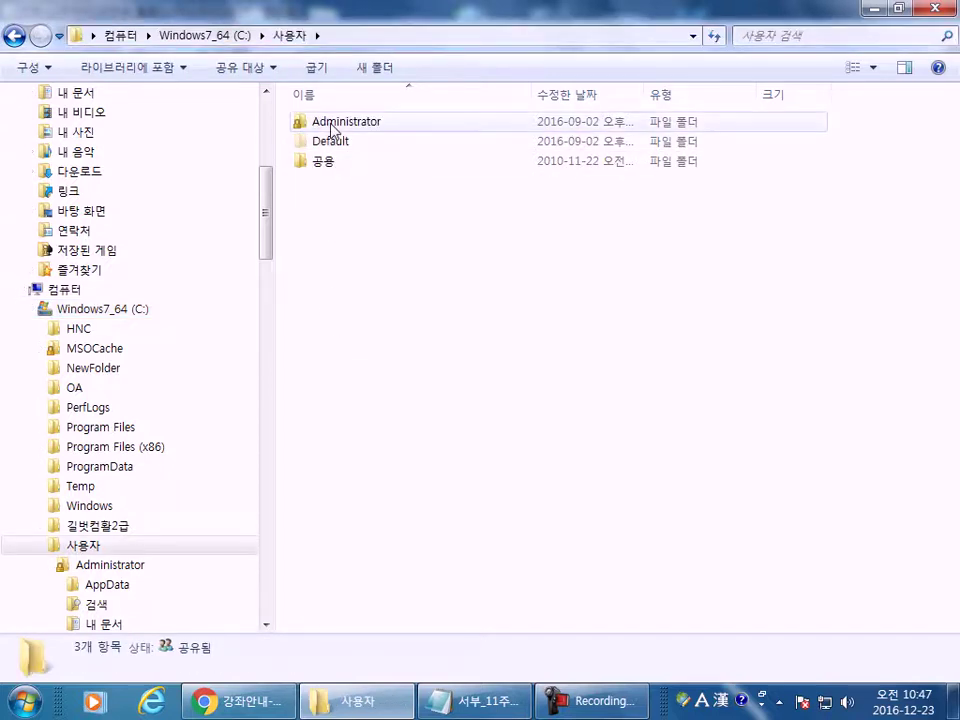
double_click(333, 124)
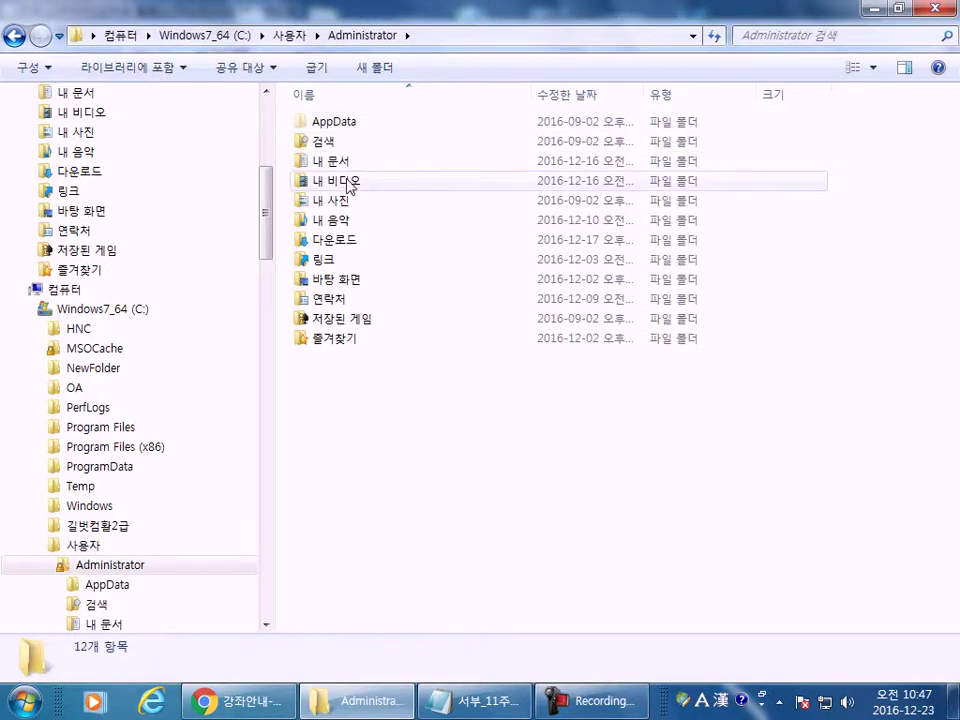
left_click(350, 182)
left_click(343, 161)
left_click(343, 201)
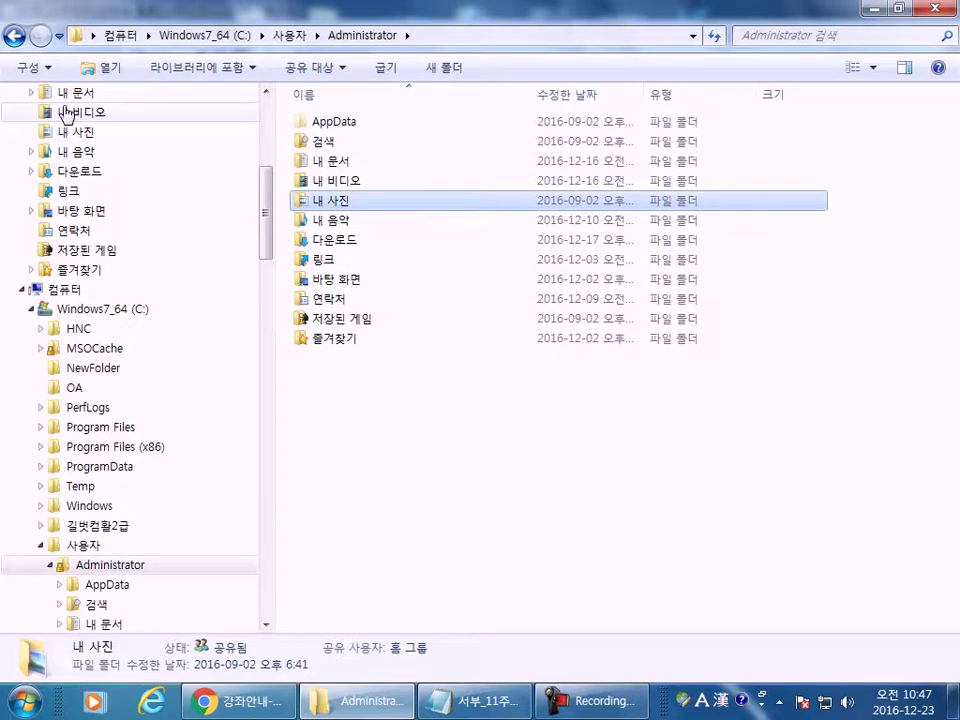
left_click_drag(270, 193, 278, 115)
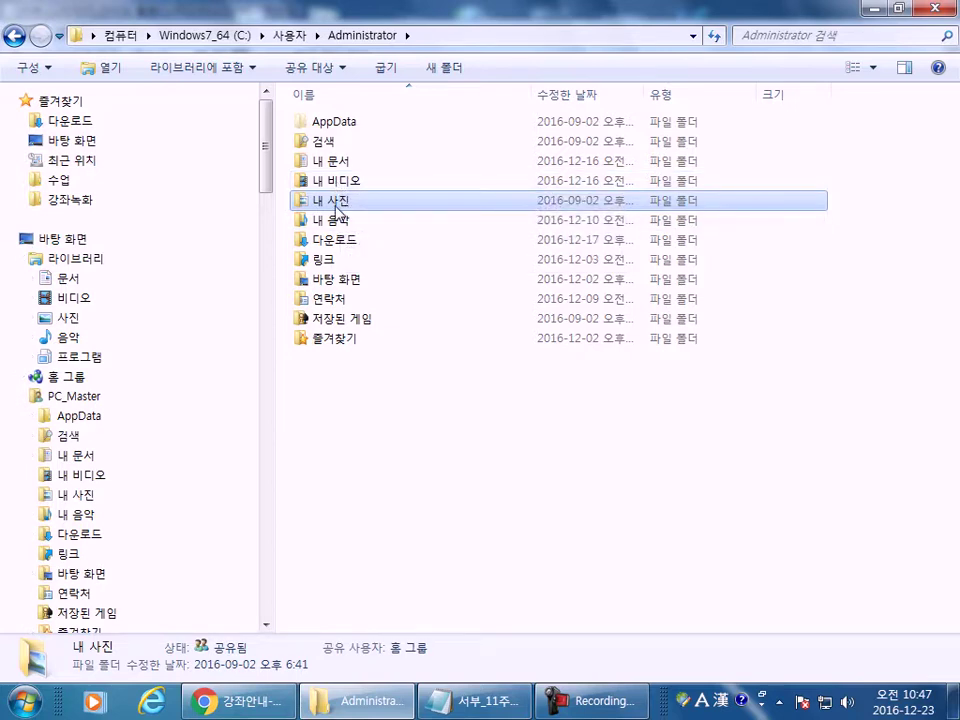
- Compare the Administrator folder with the 공용 folder in 사용자, viewing 공용 문서 and 공용 사진, and return to 사용자
key("BackSpace")
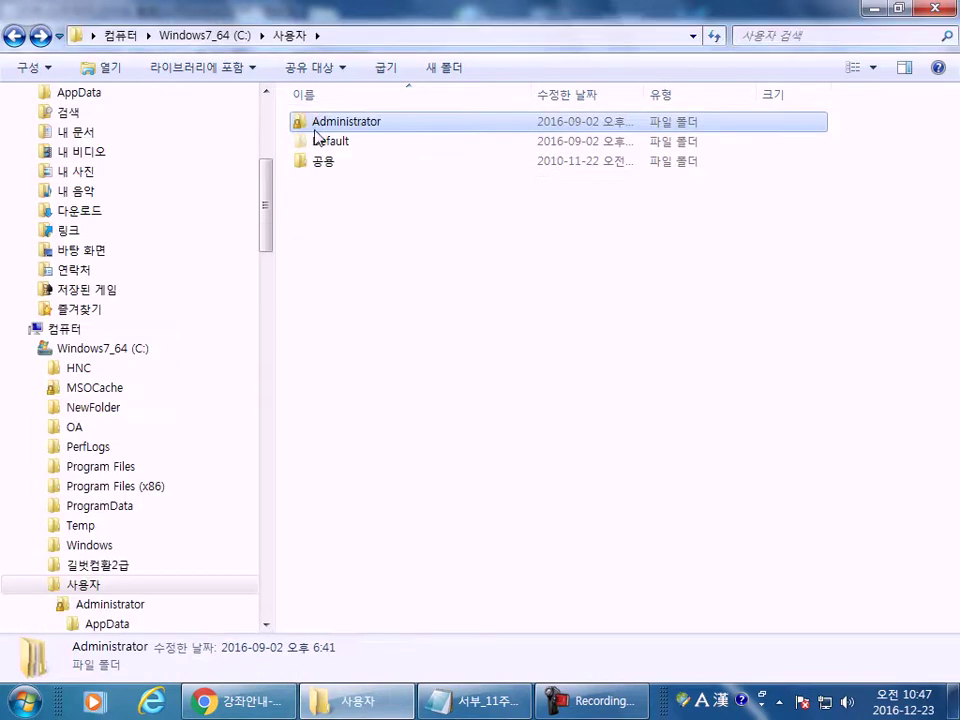
double_click(330, 126)
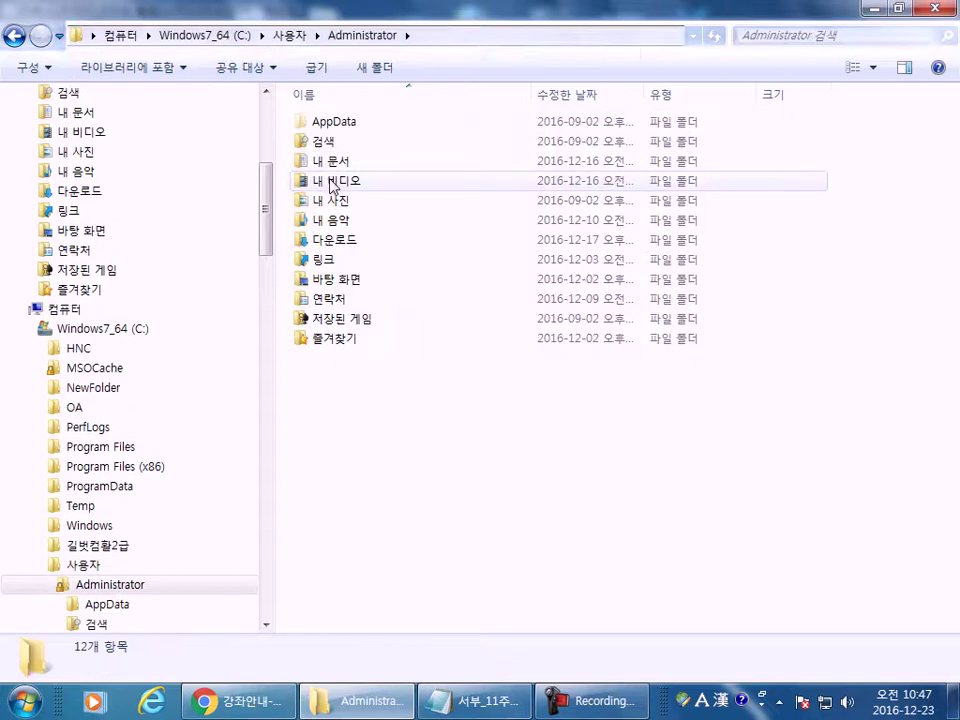
key("BackSpace")
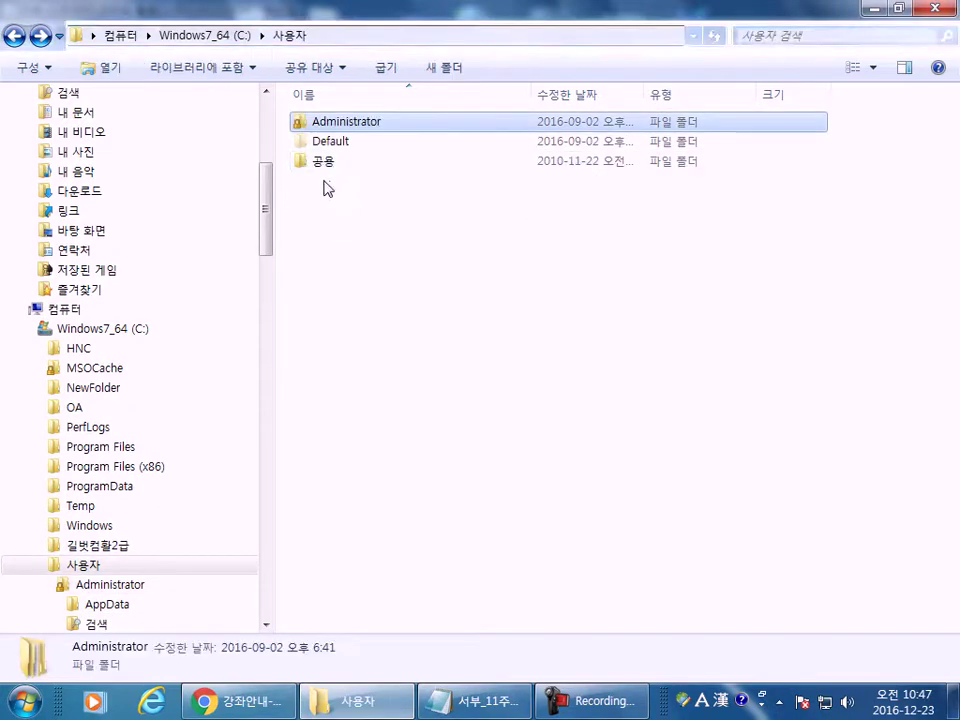
double_click(322, 162)
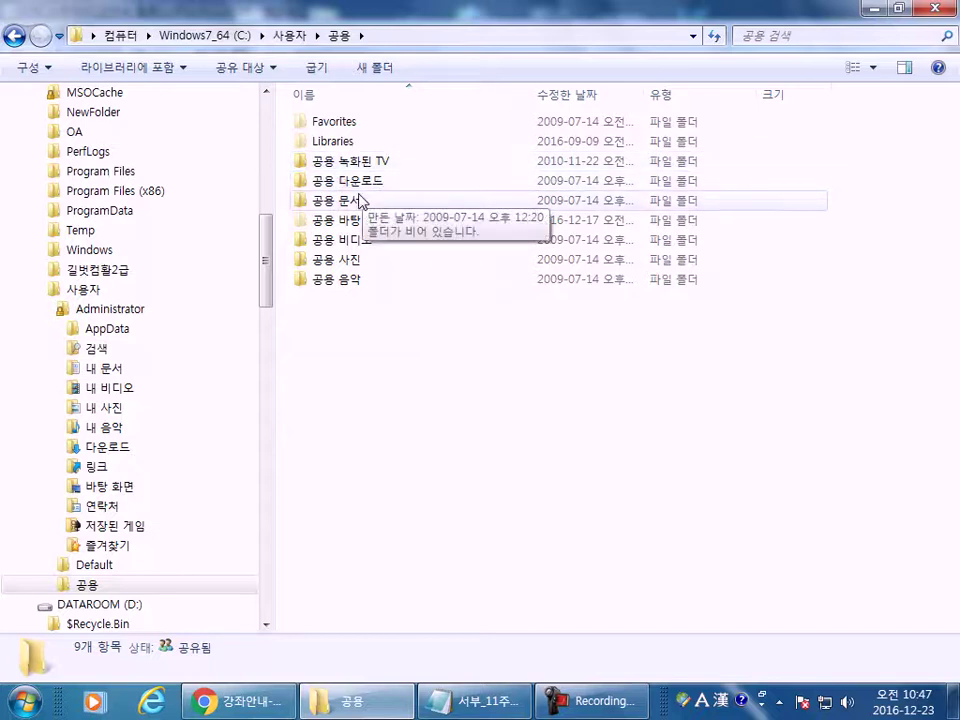
double_click(352, 200)
key("BackSpace")
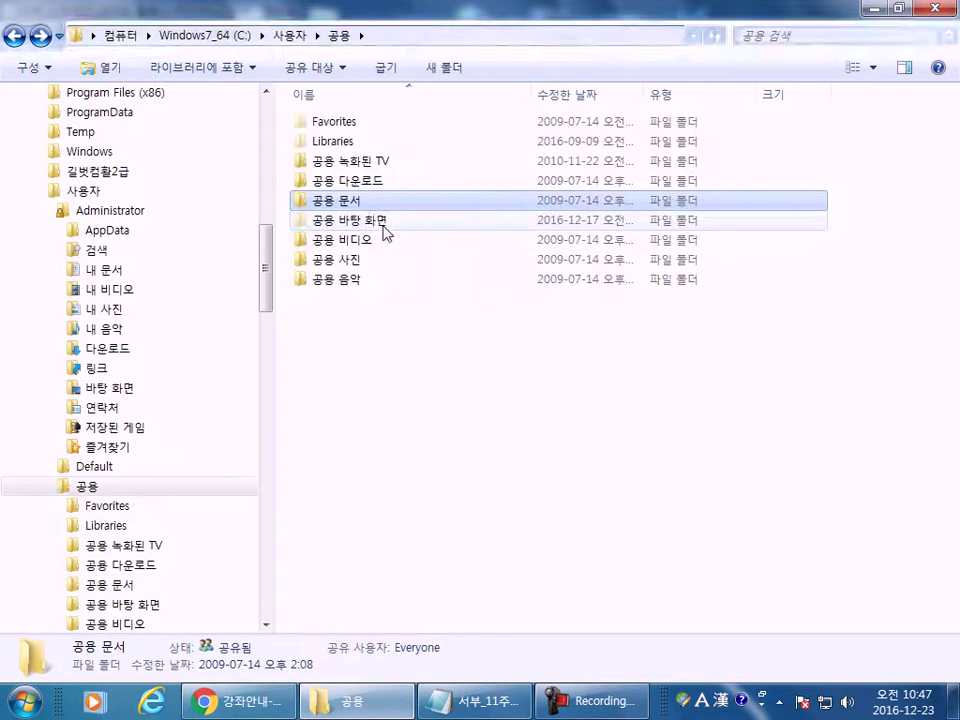
left_click(338, 262)
double_click(338, 262)
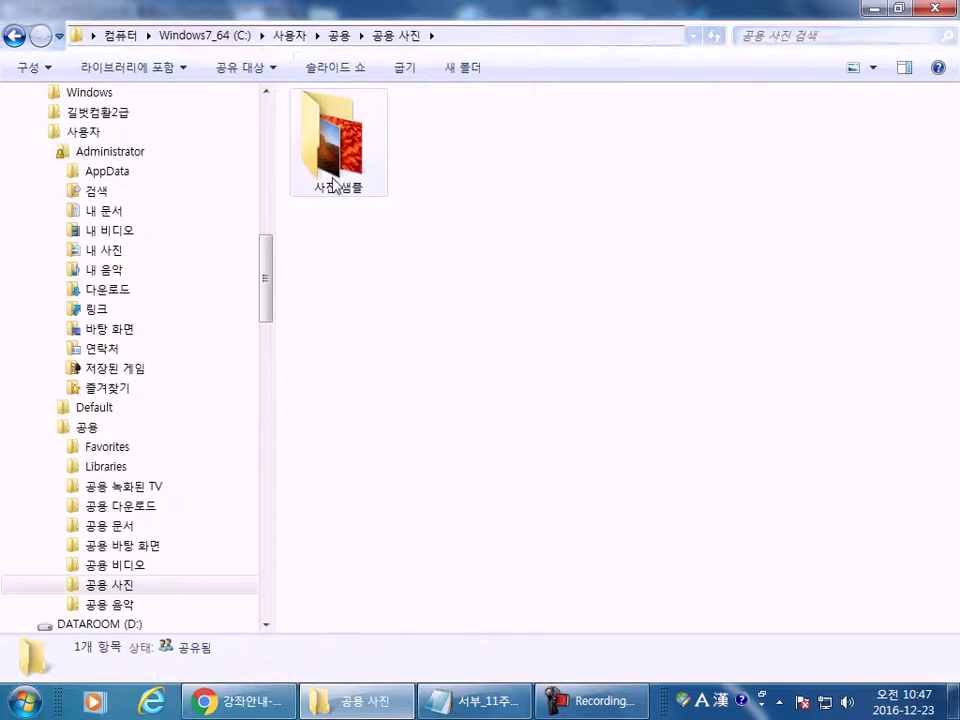
key("BackSpace")
key("BackSpace")
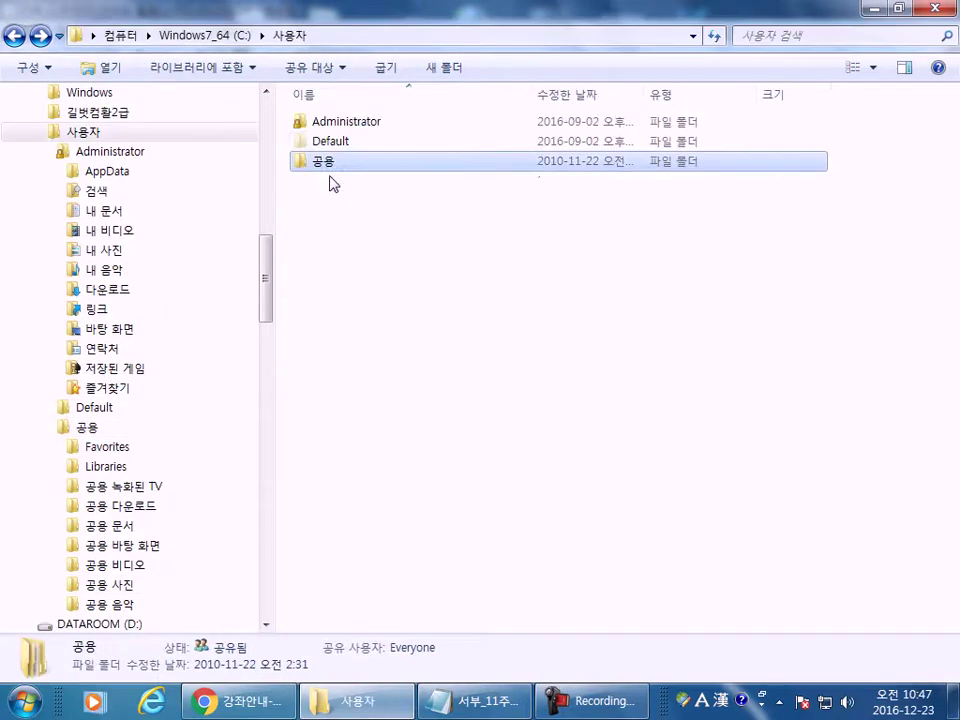
- Compare Administrator's 내 사진 folder with the 공용 사진 folder and select 사진 샘플 in the latter
double_click(335, 124)
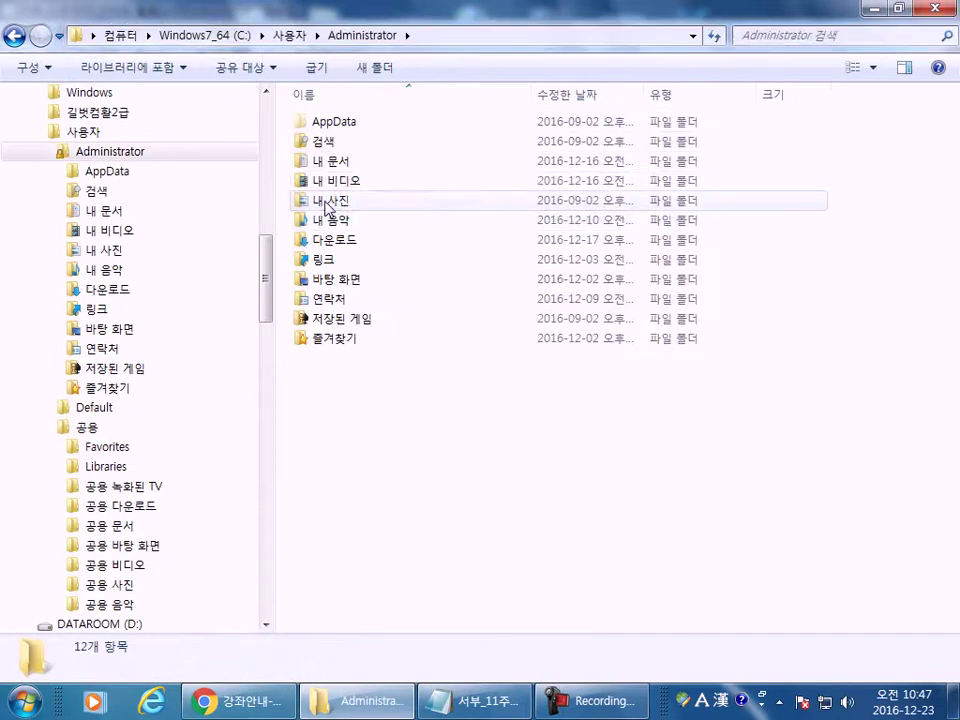
double_click(324, 200)
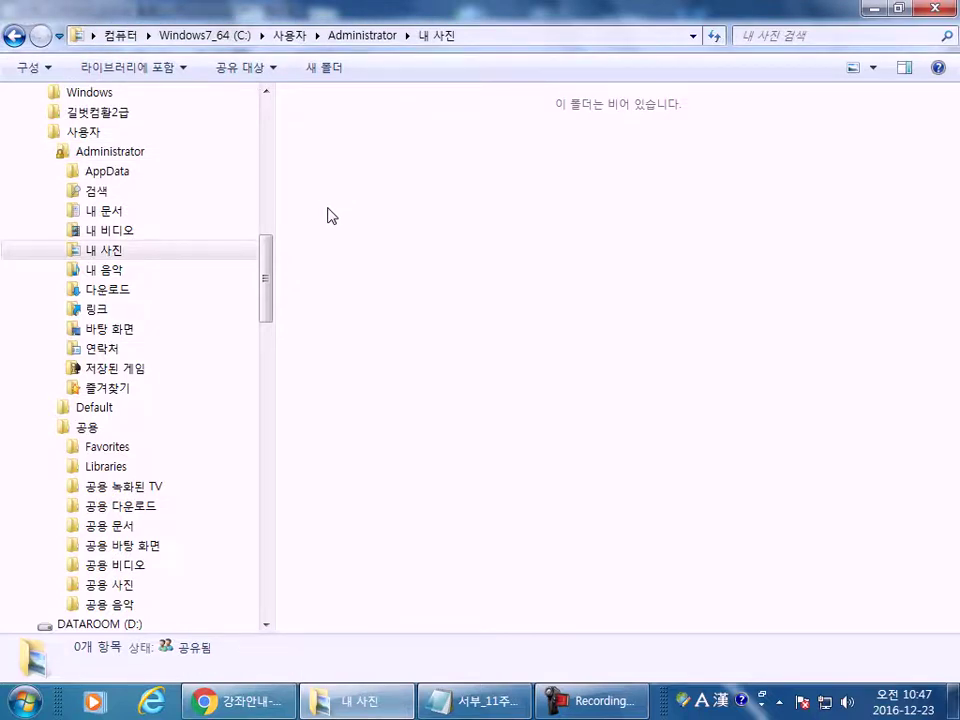
key("BackSpace")
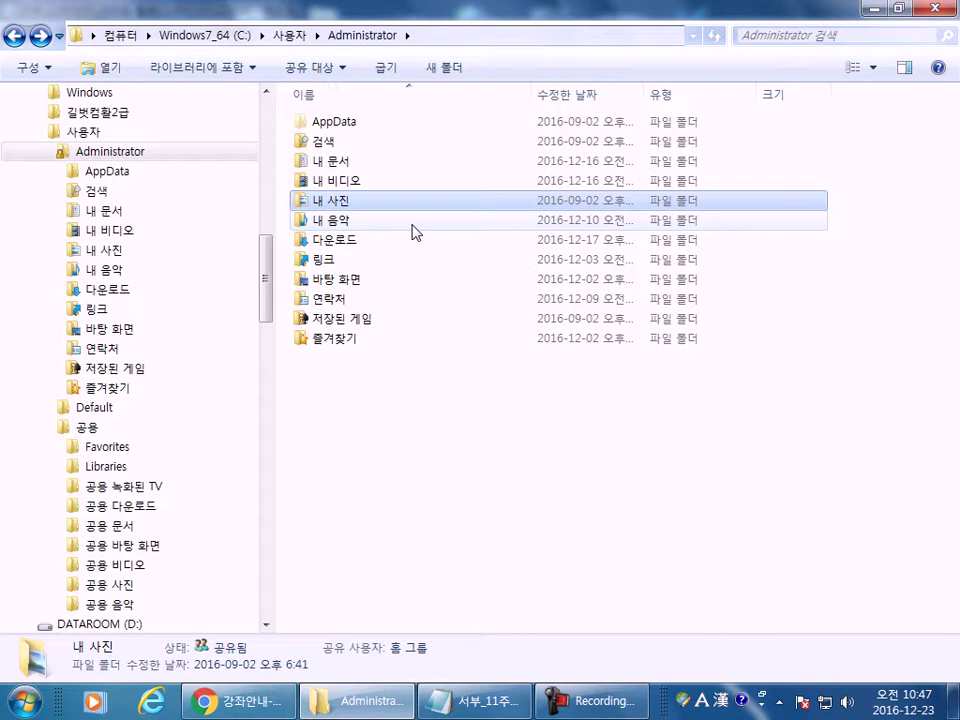
key("BackSpace")
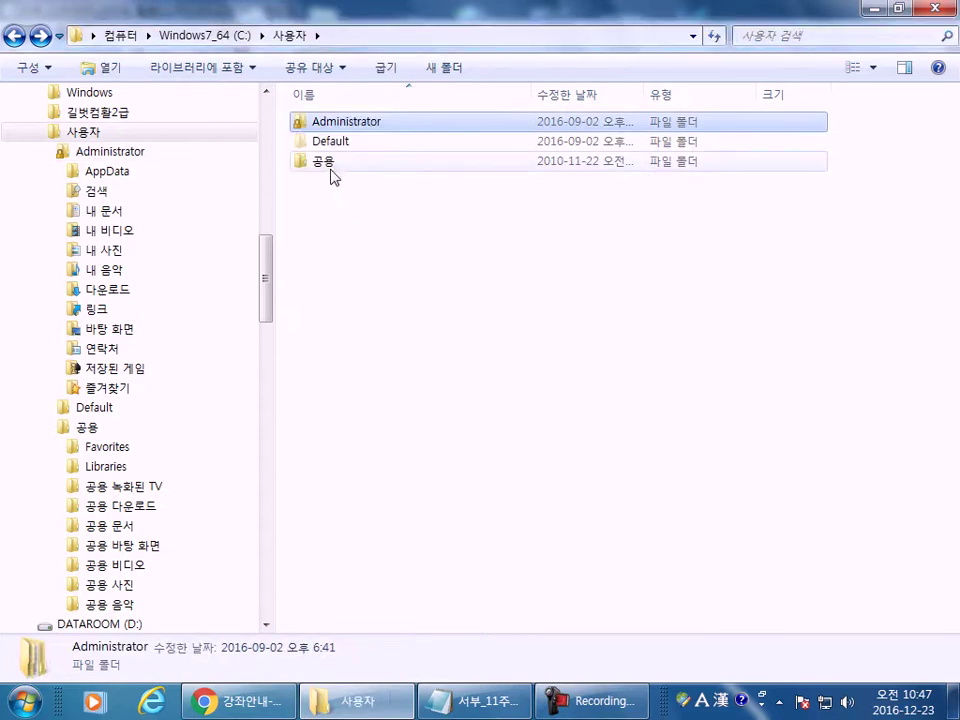
double_click(327, 164)
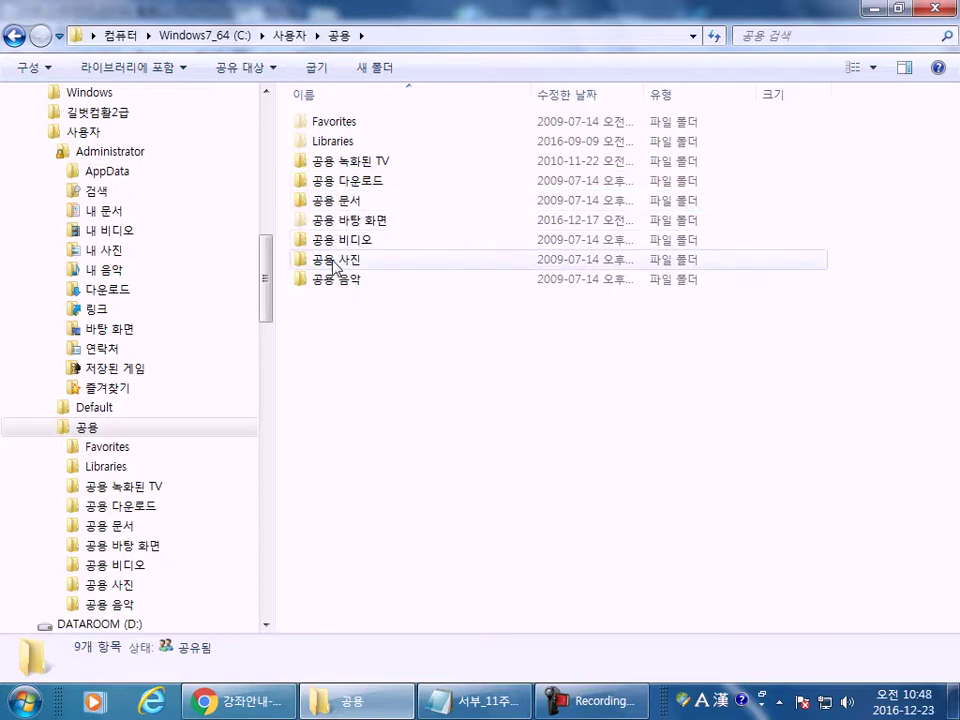
double_click(334, 260)
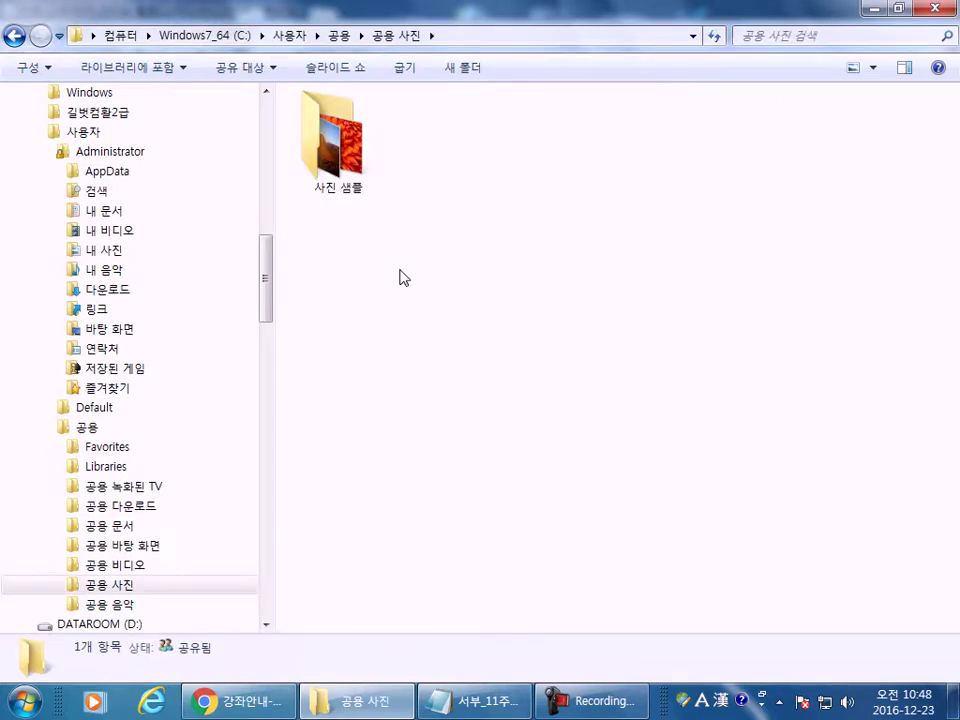
left_click(333, 170)
- Open the 문서 library, expand it and examine its 내 문서 and 공용 문서 folders
left_click_drag(268, 281, 276, 180)
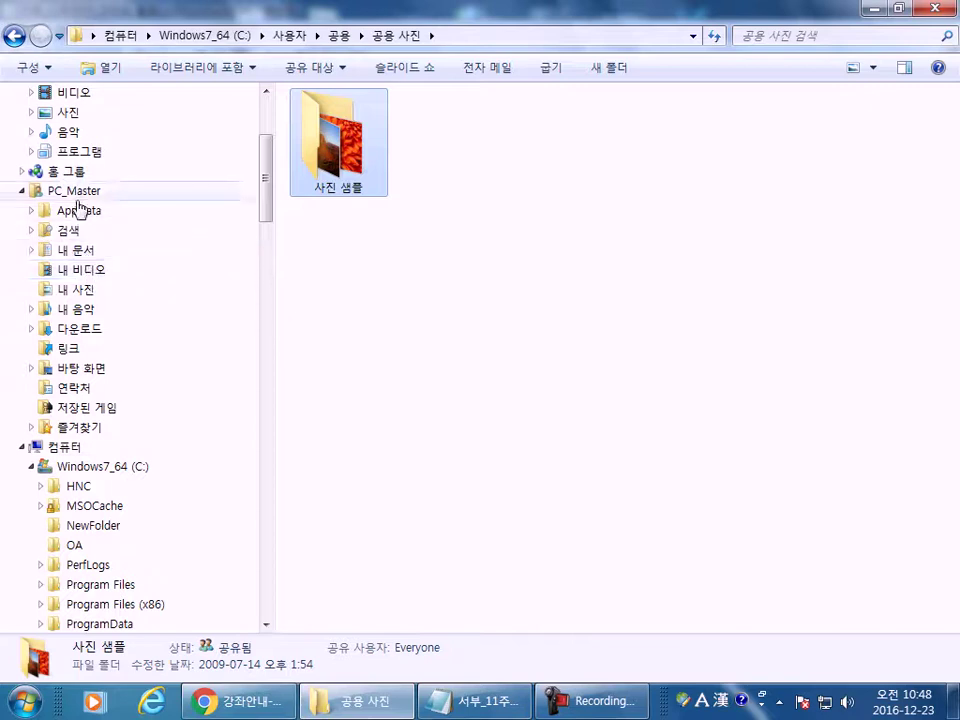
left_click_drag(264, 185, 274, 137)
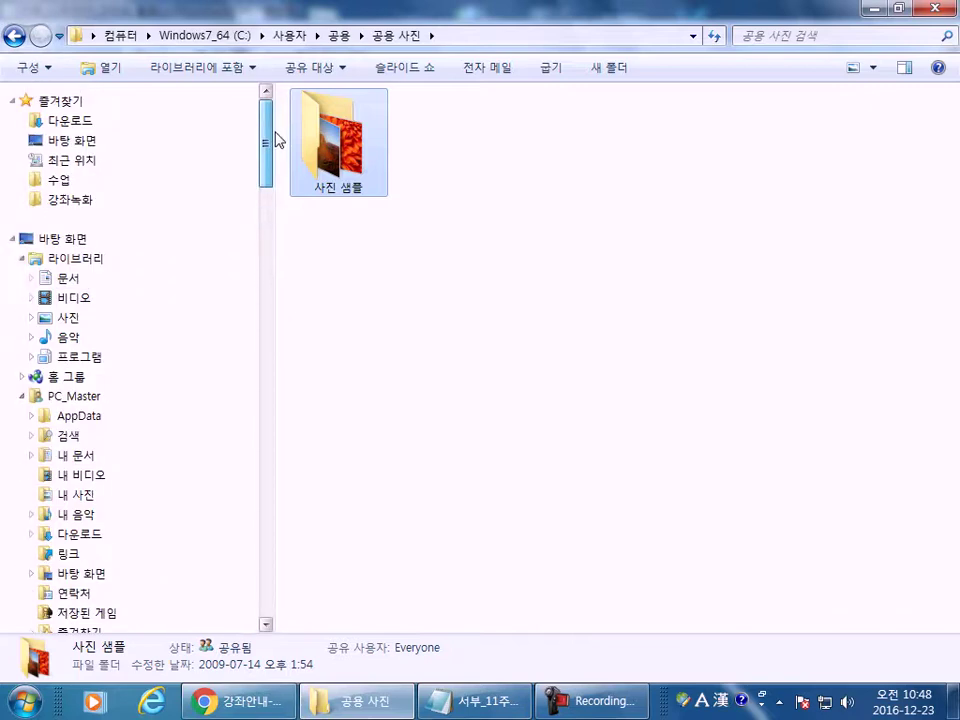
left_click(64, 284)
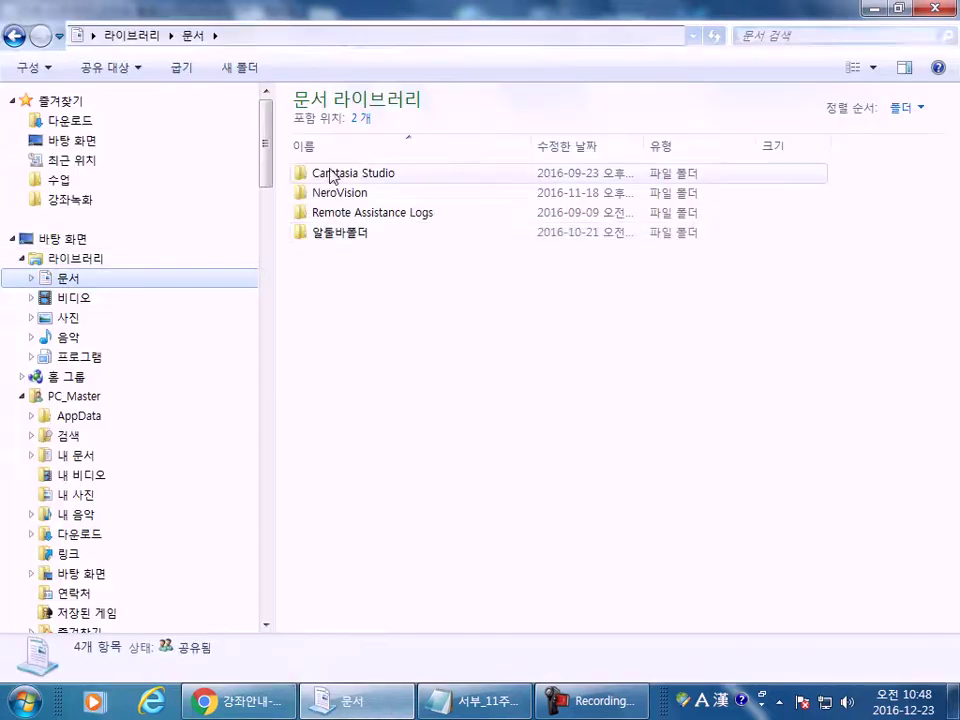
left_click(31, 280)
left_click(86, 298)
left_click(88, 318)
left_click(62, 299)
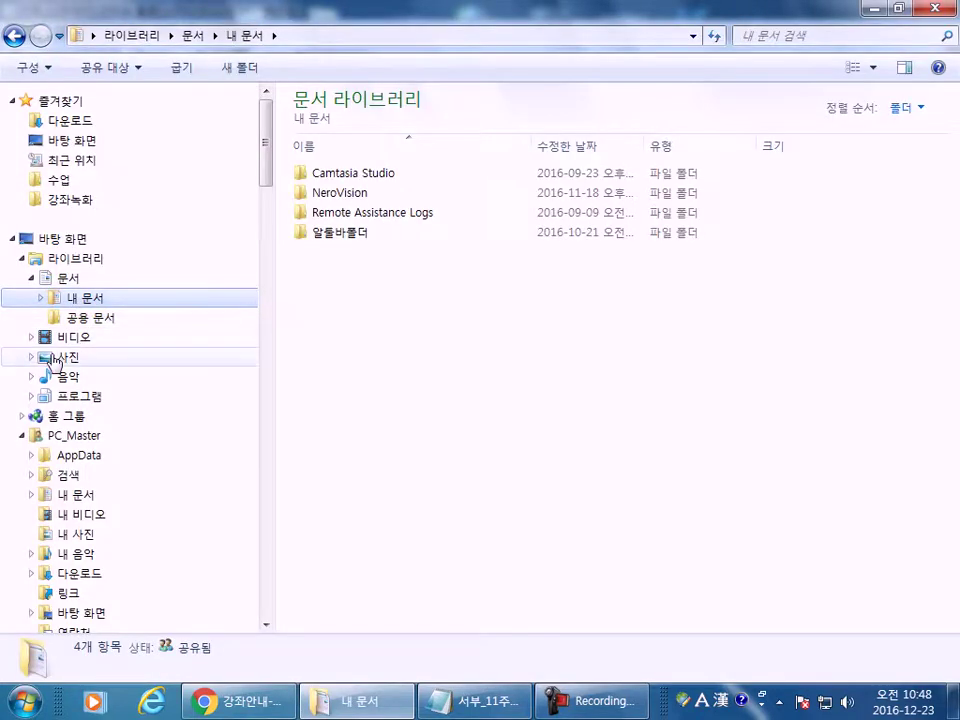
left_click(68, 280)
- View the contents of the 수업 folder on DATAROOM (D:) and return to the drive's root
left_click_drag(267, 150, 274, 369)
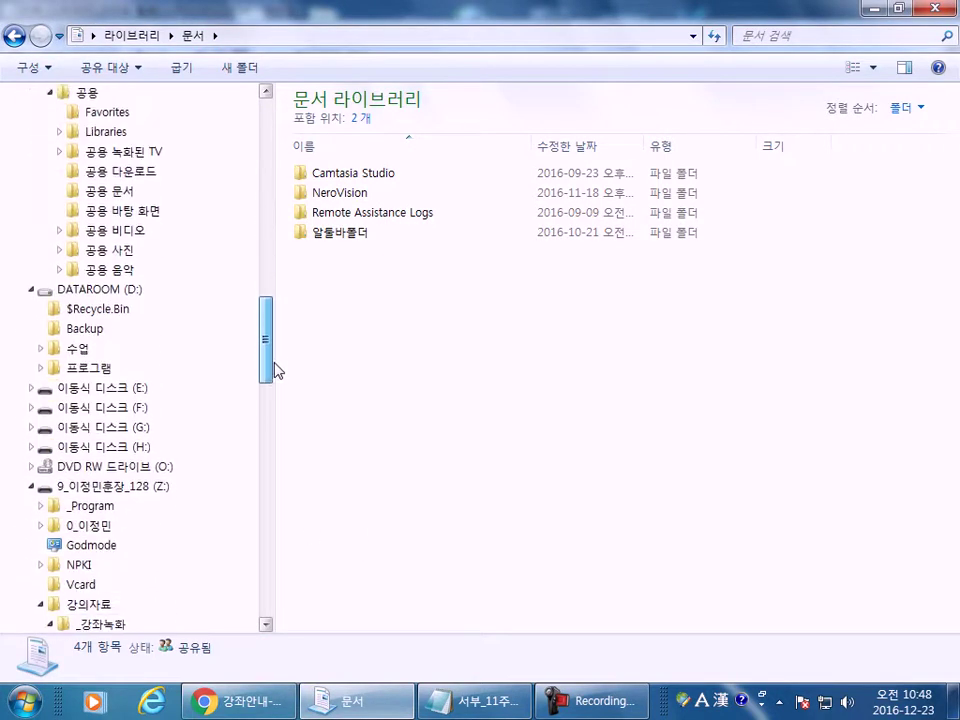
left_click(84, 352)
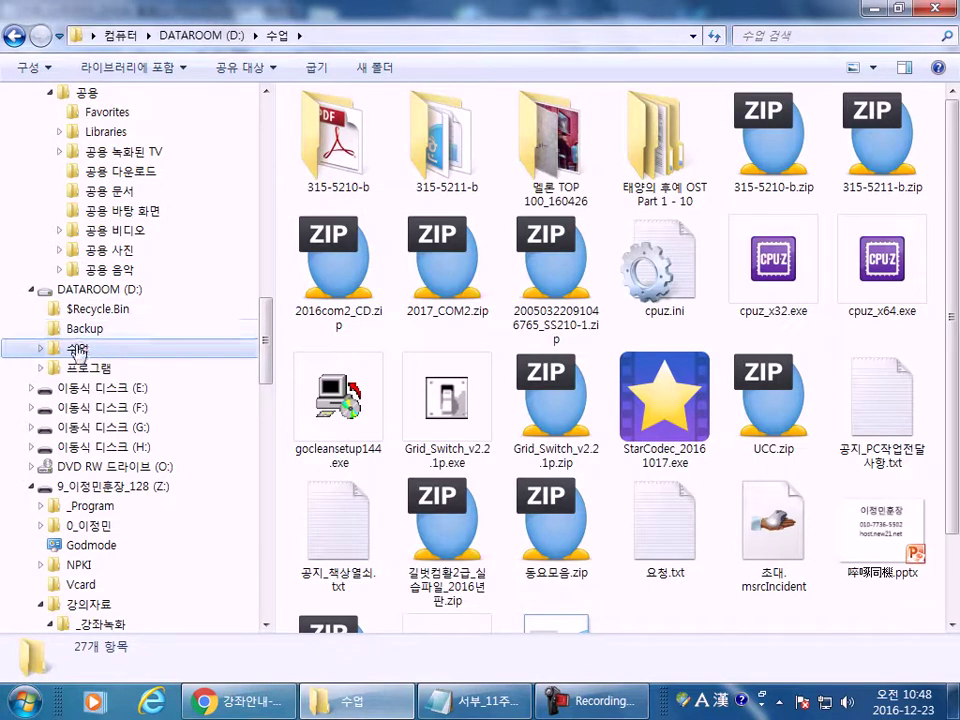
left_click(80, 289)
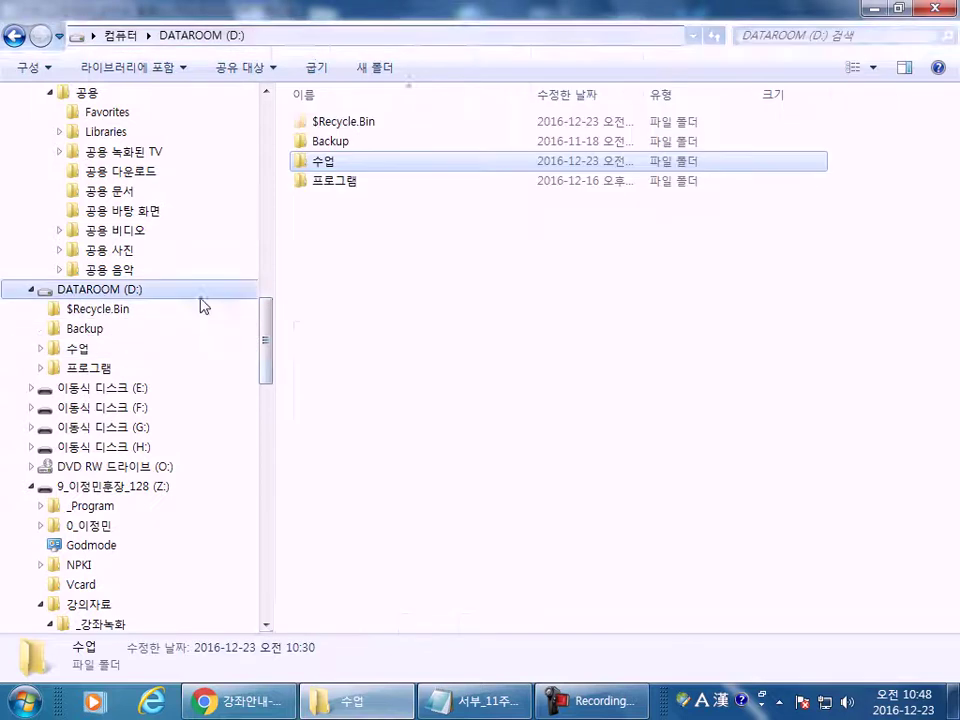
- Try copying the 수업 folder from DATAROOM (D:) into the 문서 library and cancel the transfer
left_click_drag(266, 326, 274, 137)
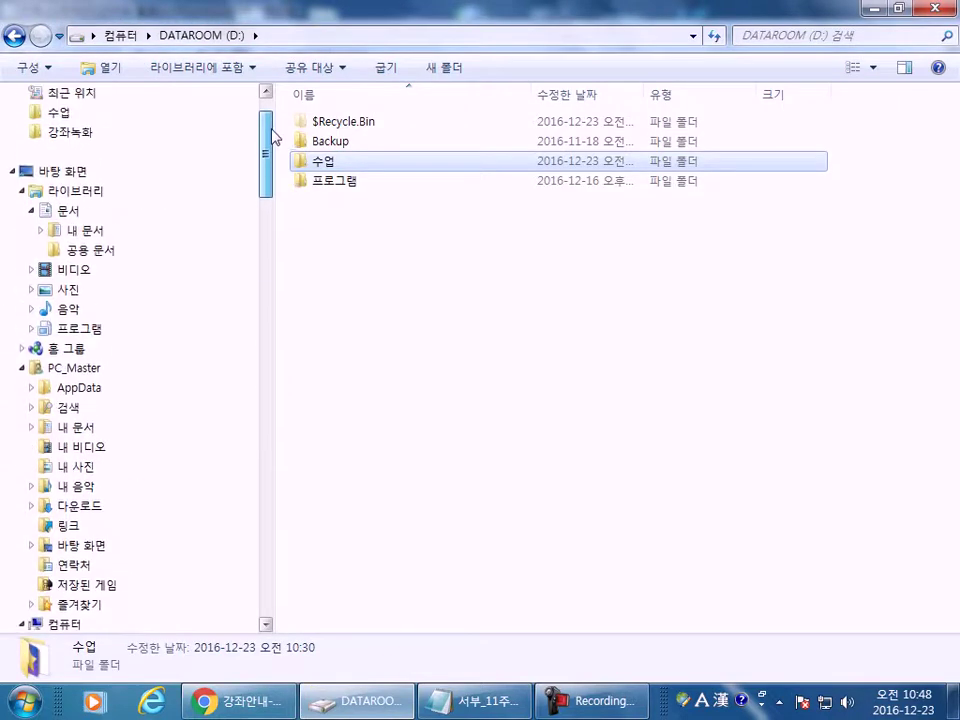
left_click_drag(340, 163, 58, 208)
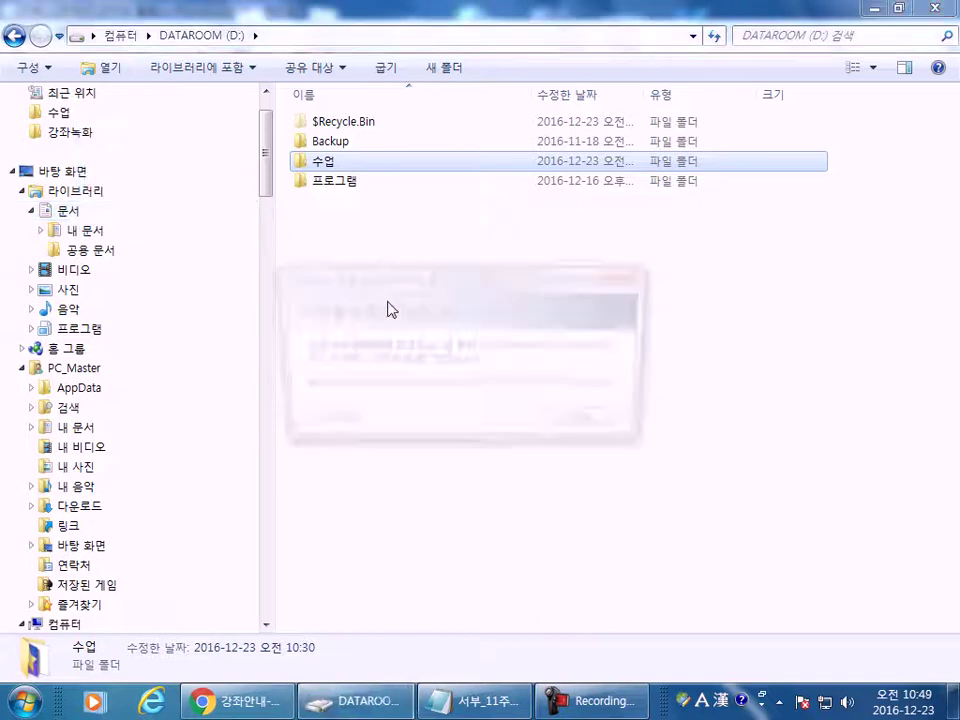
left_click(594, 425)
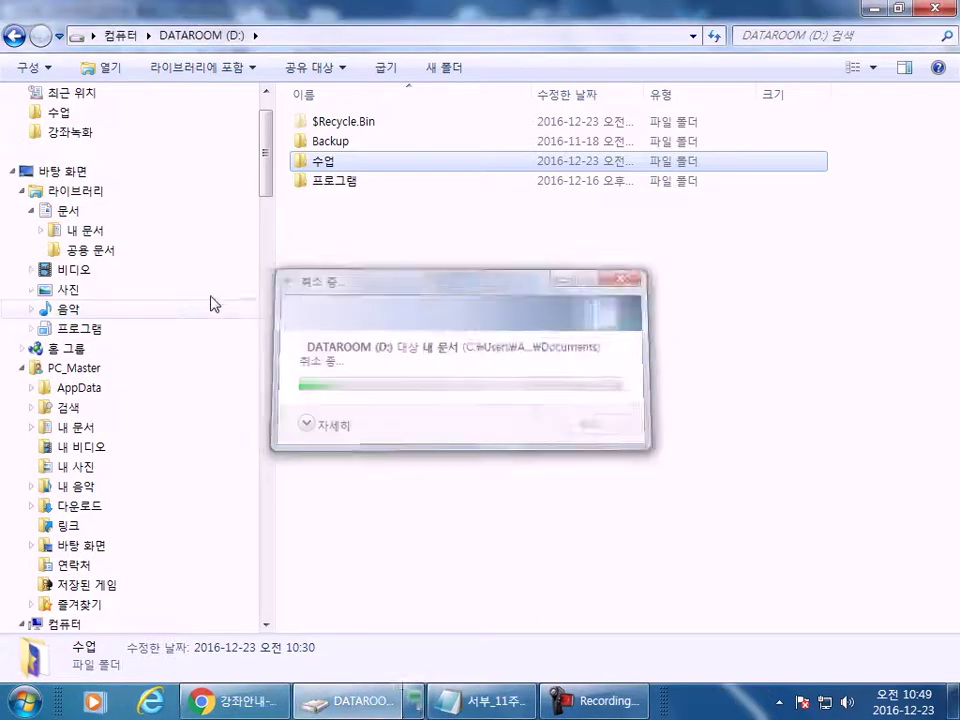
- Delete the 수업 folder left by the cancelled copy from the library's 내 문서 folder
left_click(70, 231)
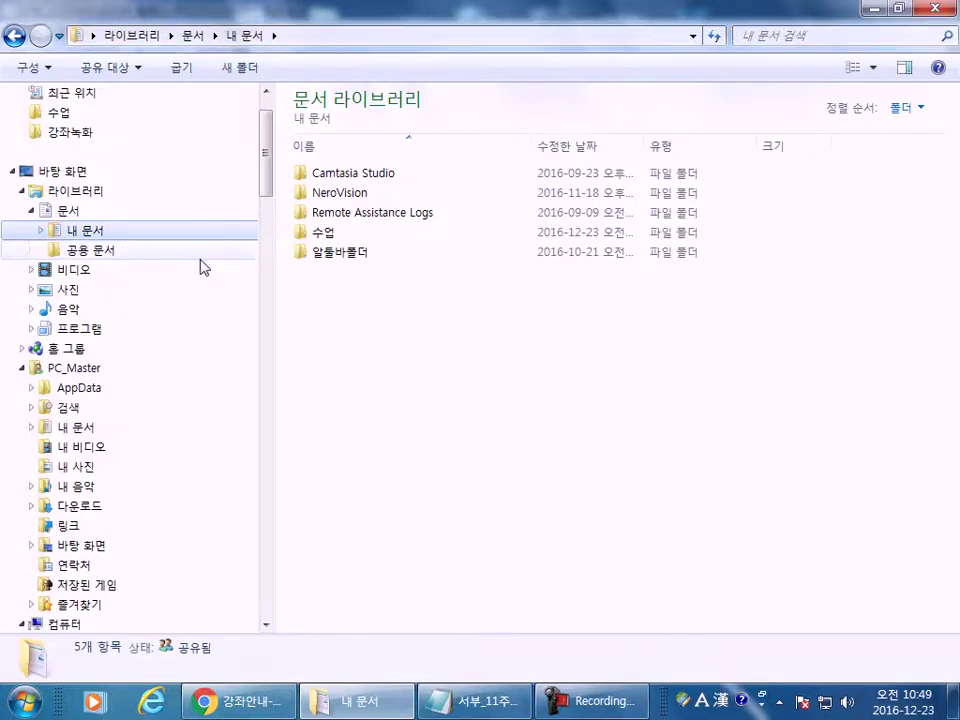
left_click(297, 238)
key("Delete")
key("Return")
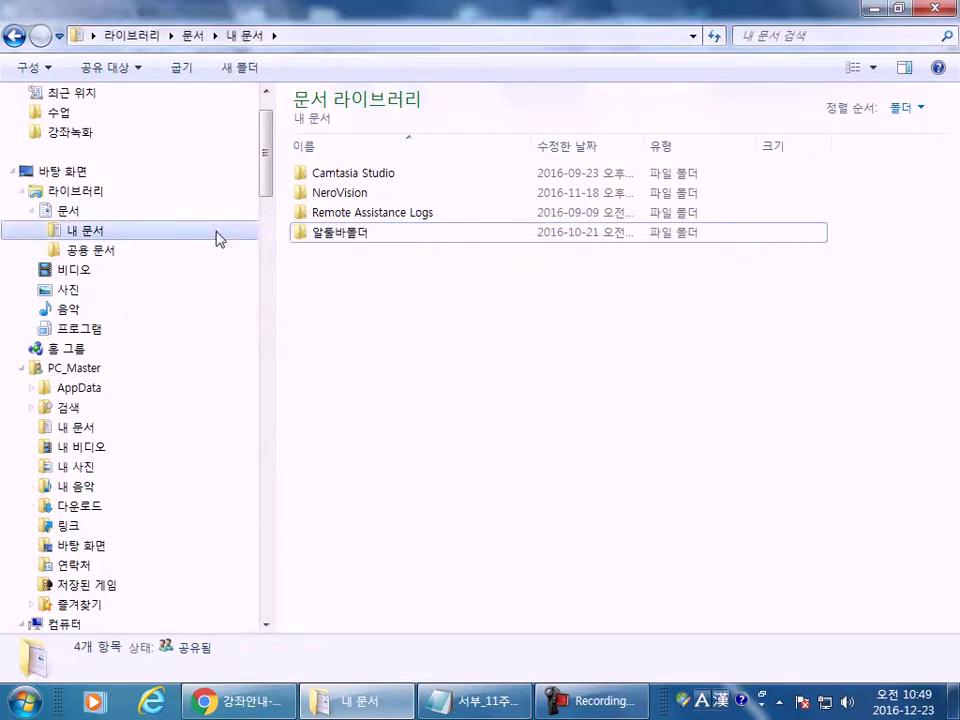
- Create a new folder named 수업 in the 문서 library
right_click(81, 214)
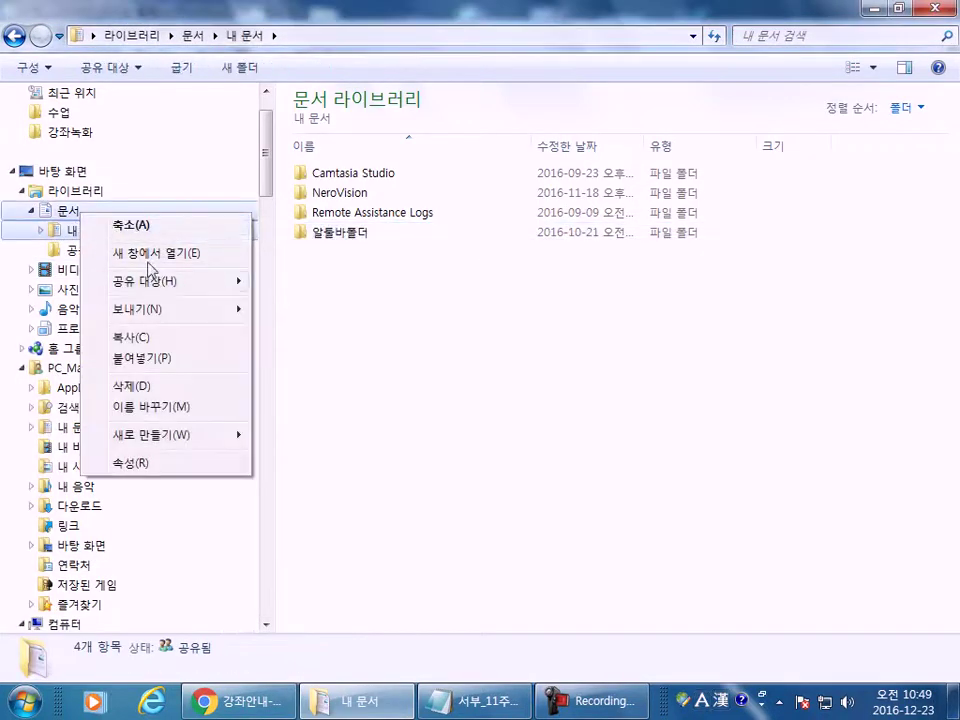
mouse_move(245, 437)
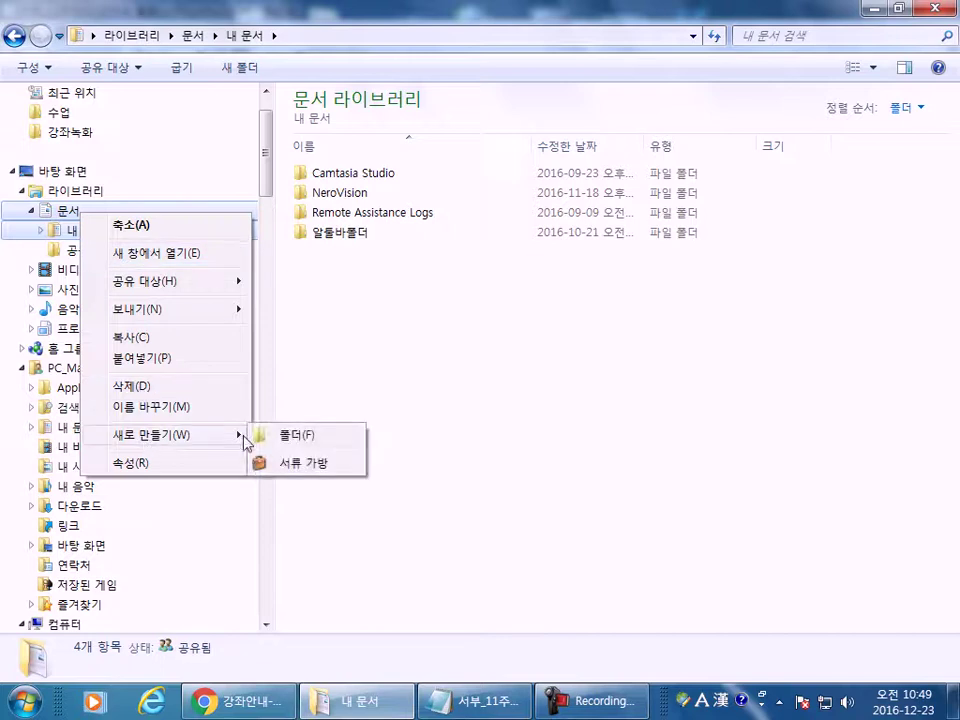
left_click(297, 437)
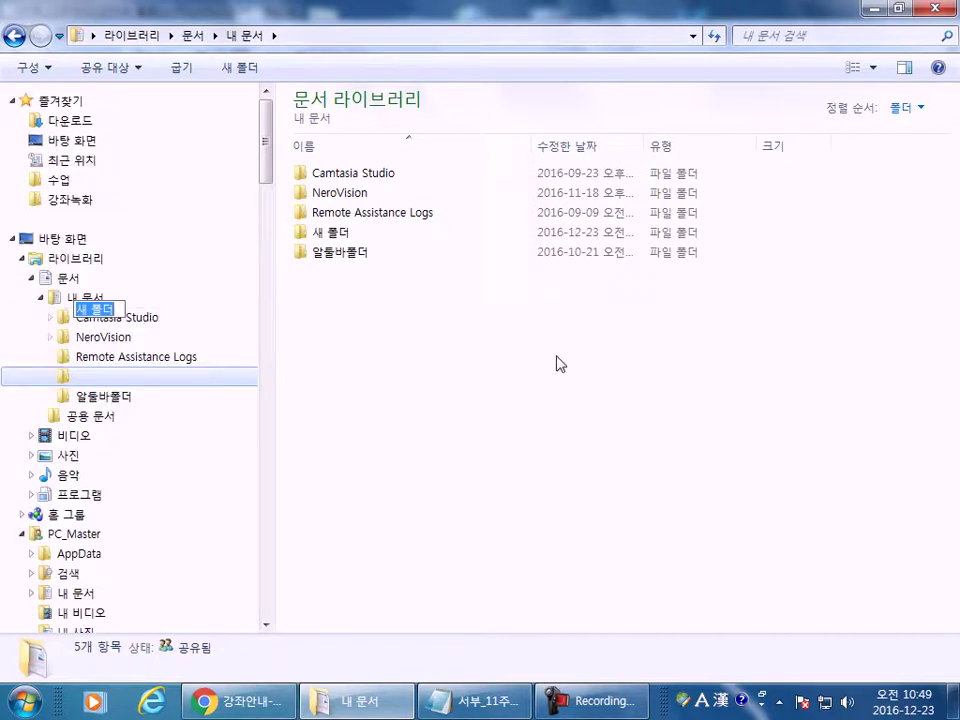
type("수업")
key("Return")
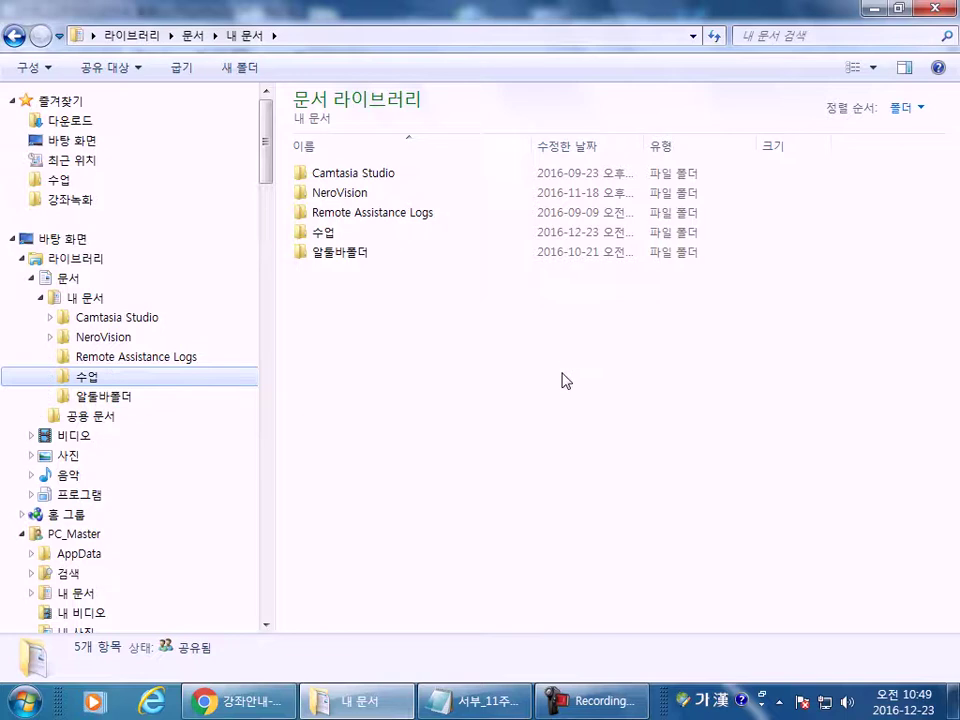
- Delete the new 수업 folder from 내 문서 and display the 문서 library again
left_click(93, 387)
key("Delete")
key("Return")
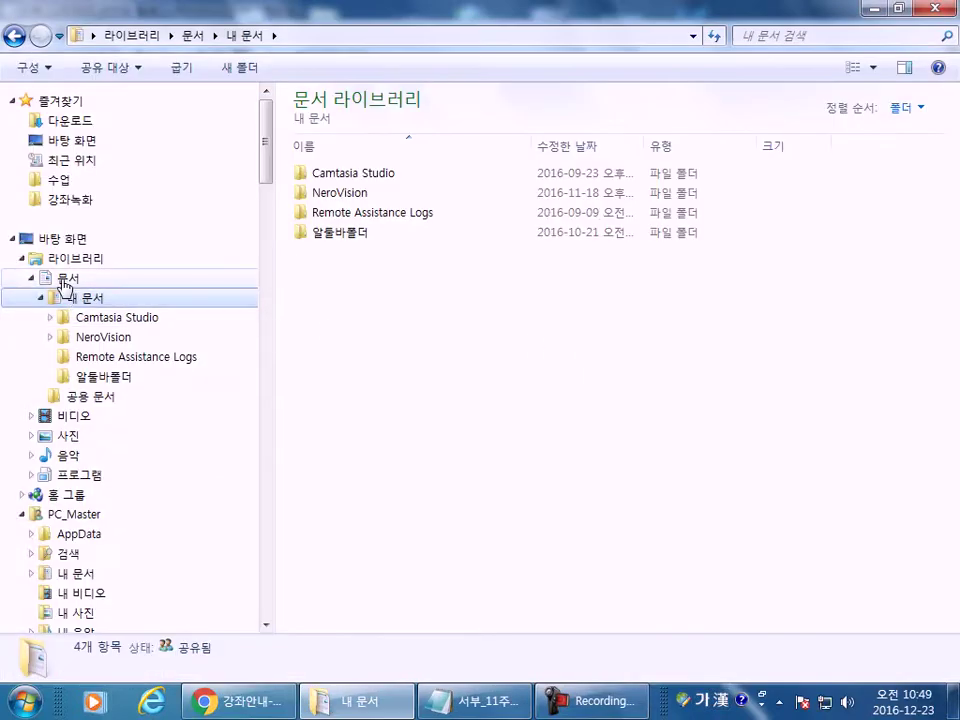
left_click(63, 280)
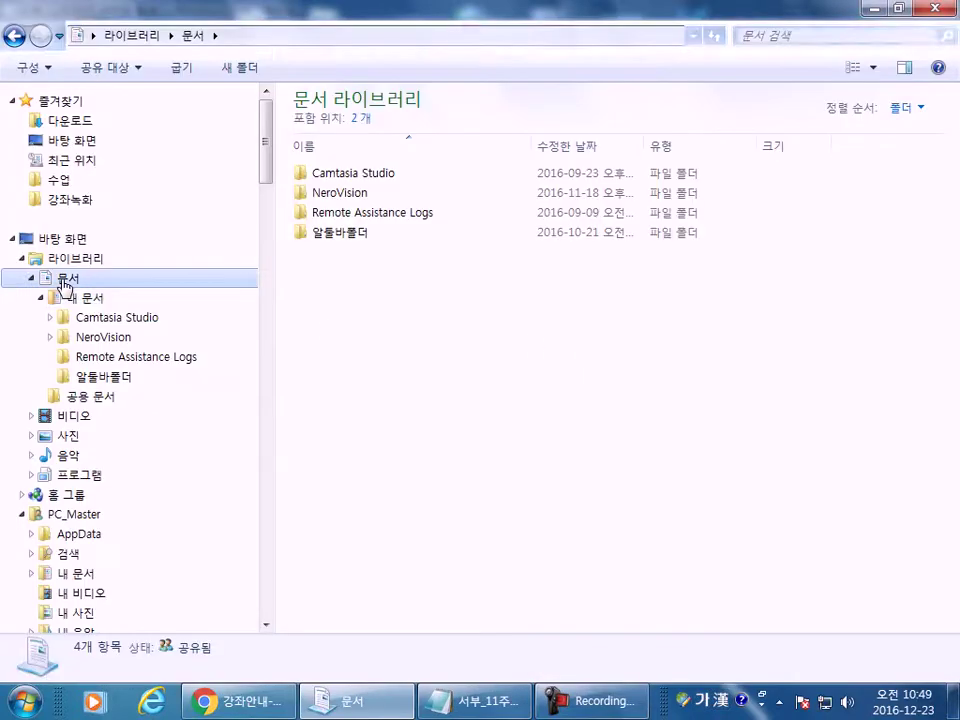
- Collapse 내 문서 under the 문서 library and examine the commands offered for that library, including its sharing options
left_click(41, 297)
right_click(58, 280)
mouse_move(146, 497)
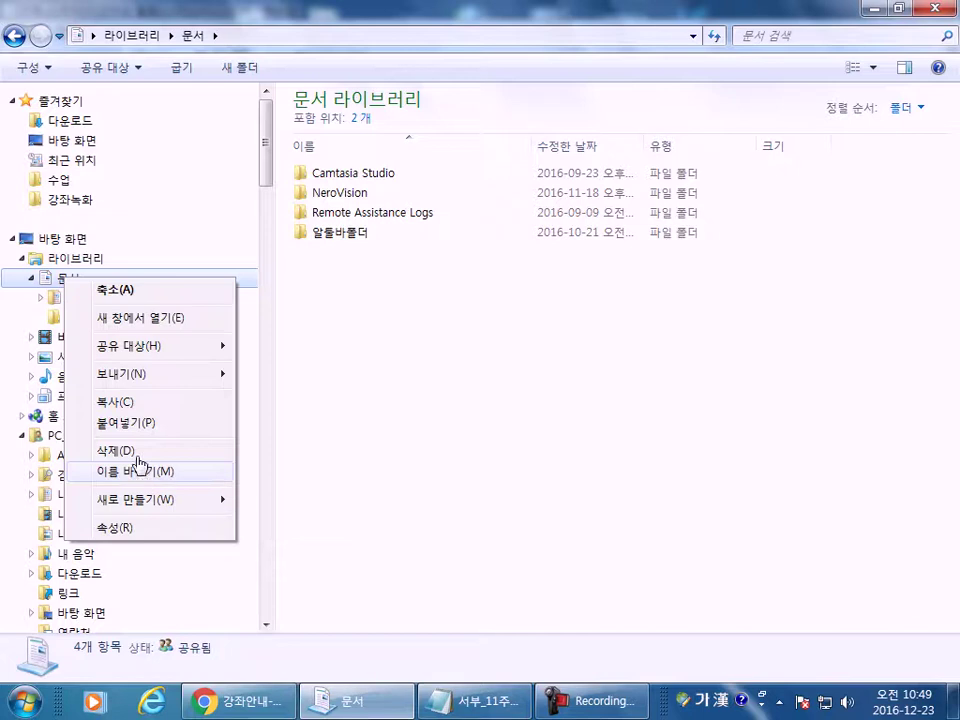
mouse_move(125, 352)
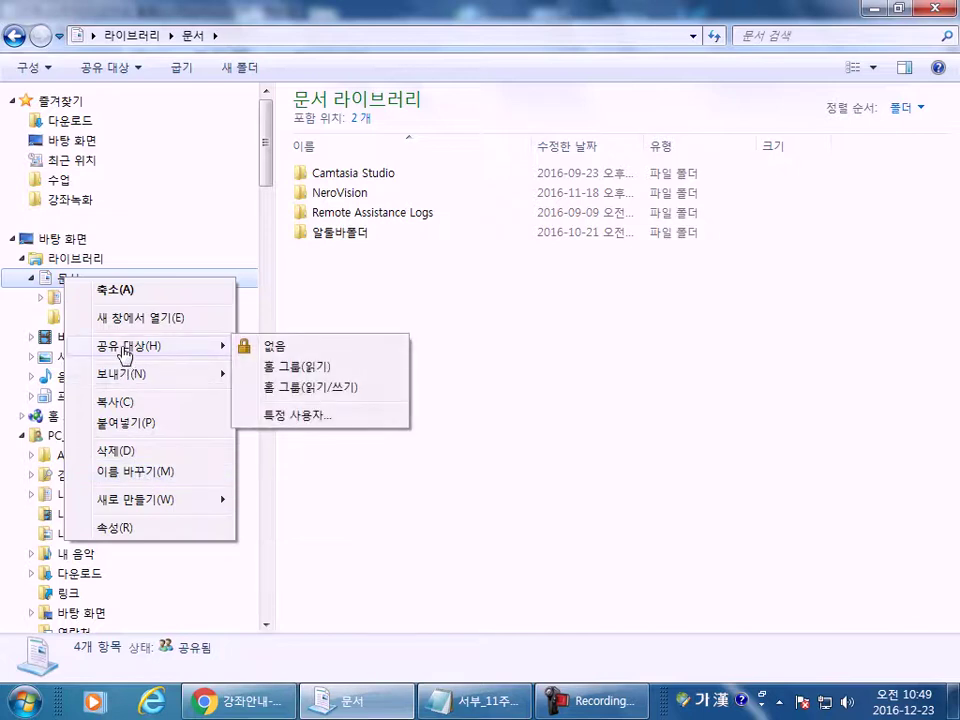
left_click(29, 279)
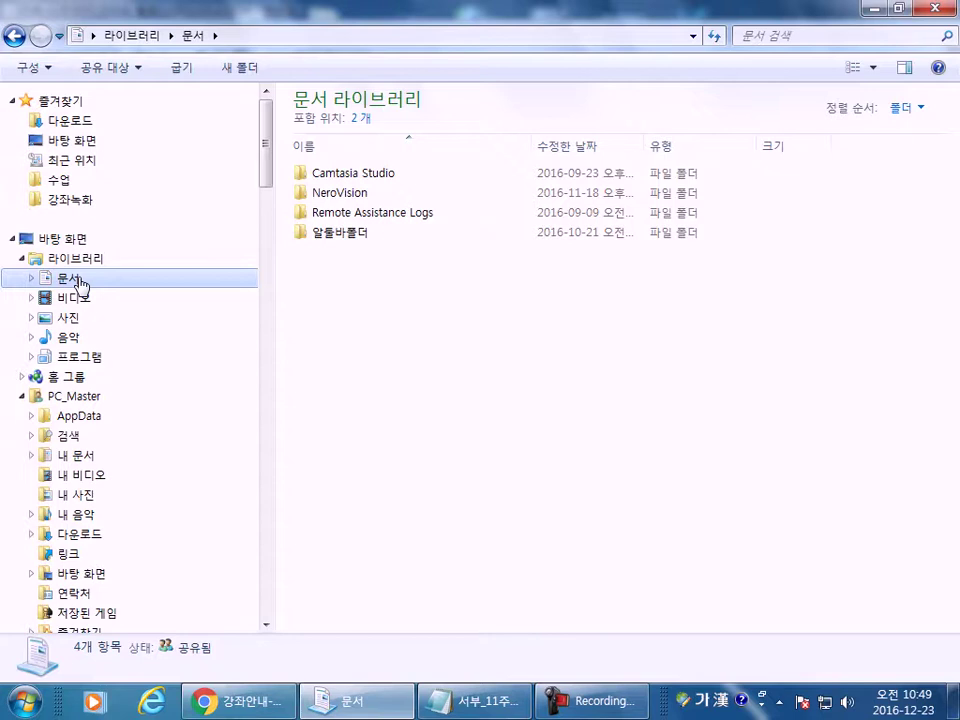
left_click(30, 279)
right_click(64, 283)
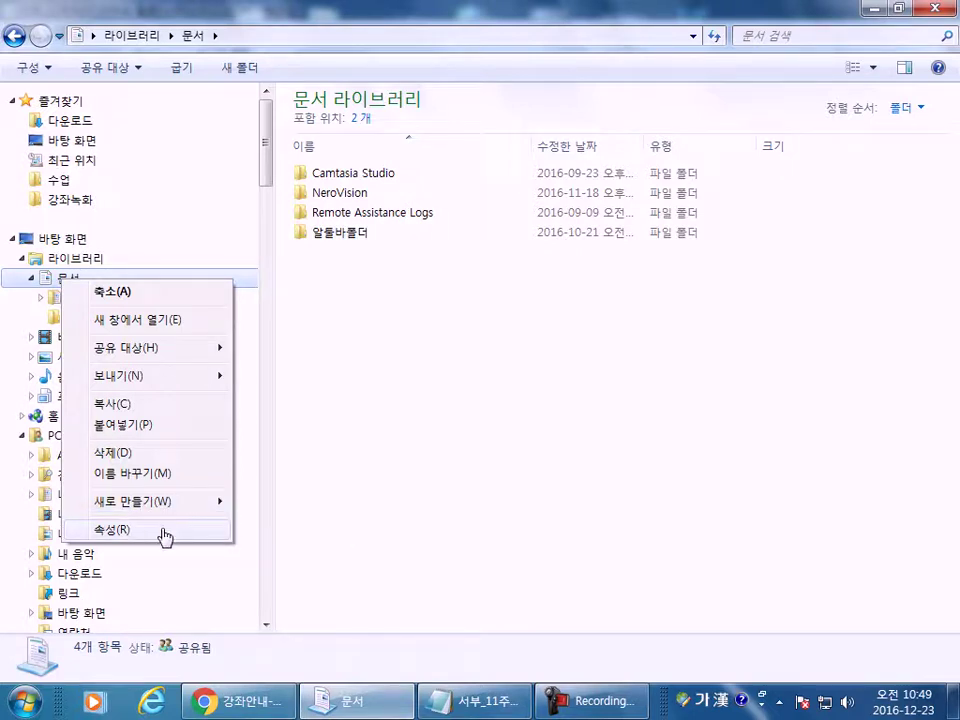
left_click(547, 464)
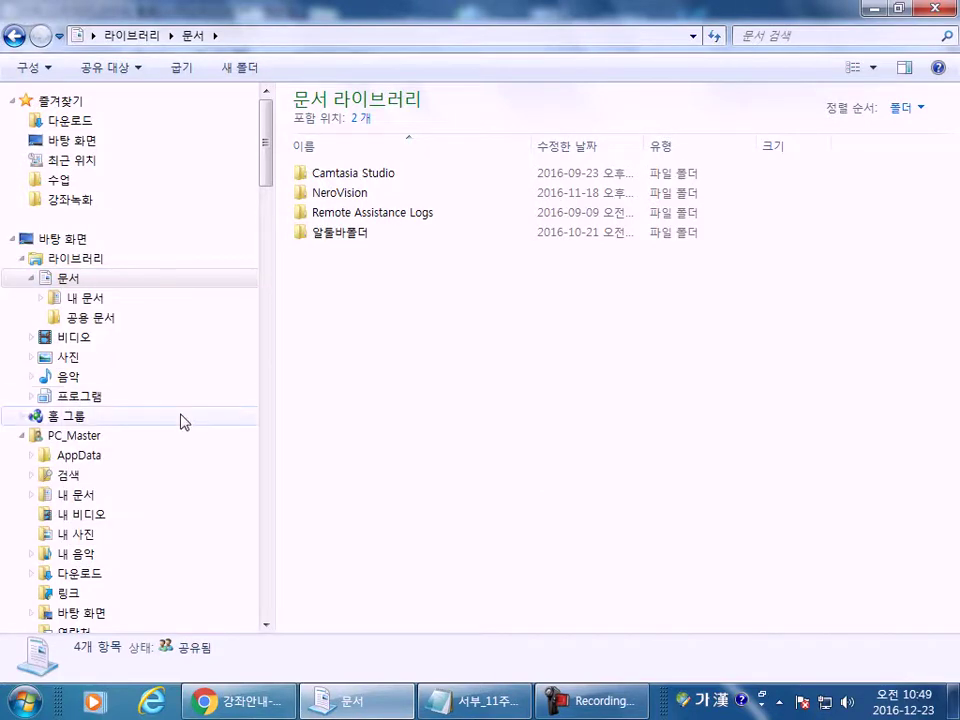
- View the contents of the 프로그램 library and collapse the 문서 library in the folder tree
left_click(75, 399)
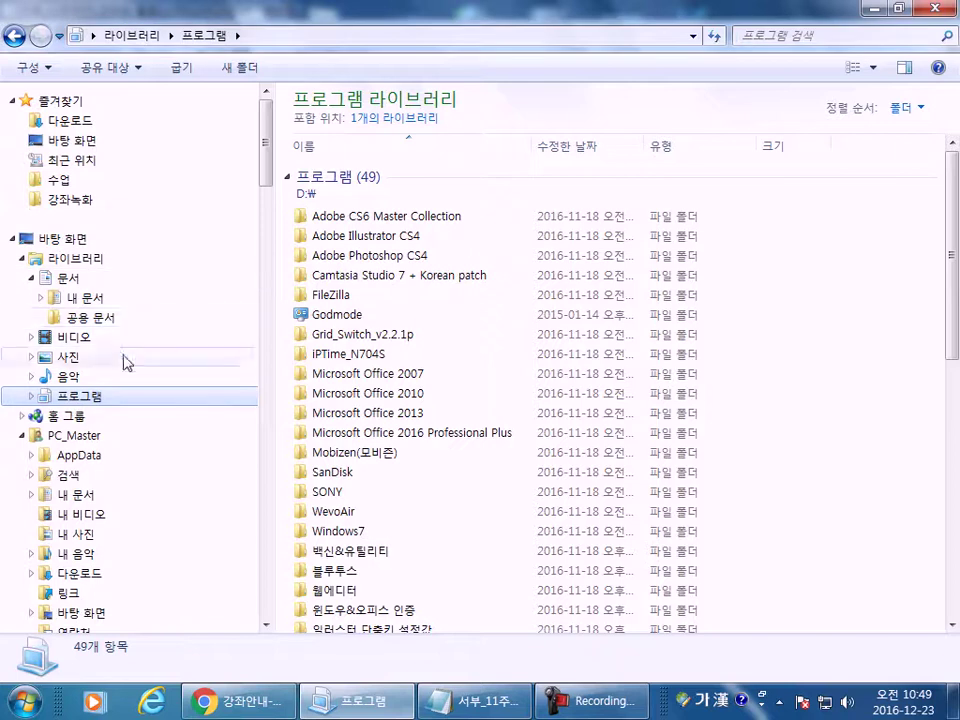
left_click(31, 278)
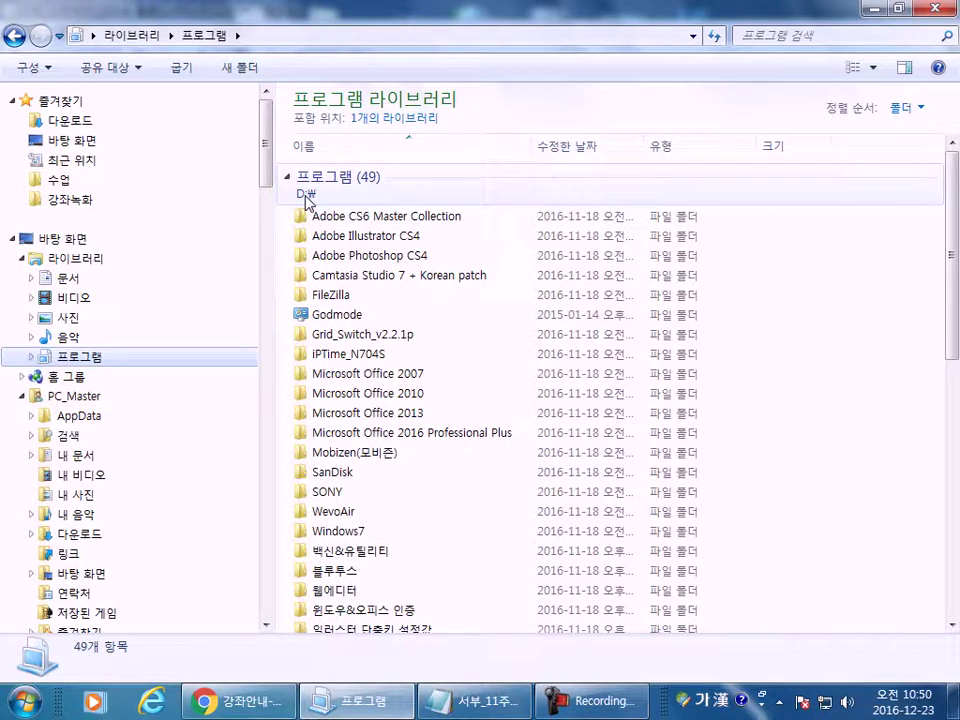
left_click(62, 262)
left_click(72, 358)
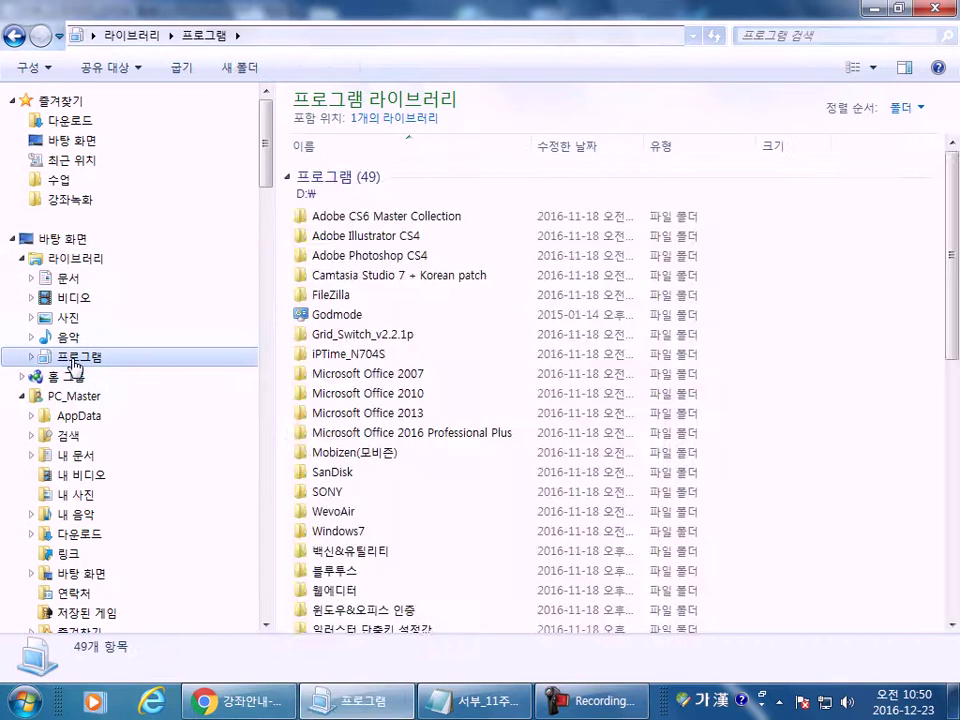
- Expand the 음악 library and view its 내 음악 and 공용 음악 folders
left_click(66, 340)
left_click(30, 337)
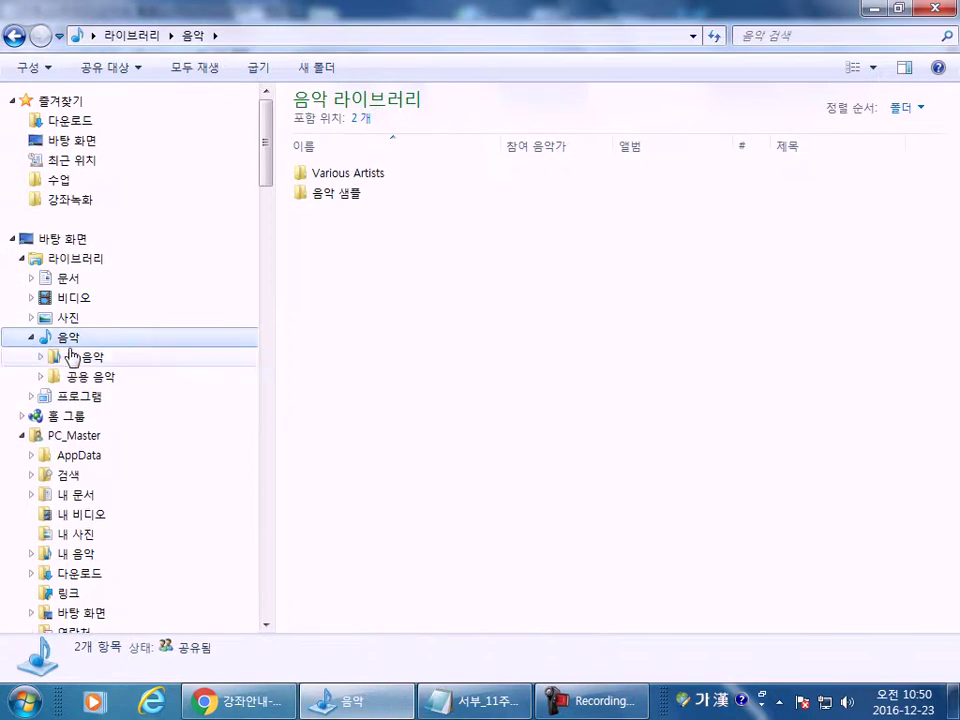
left_click(78, 358)
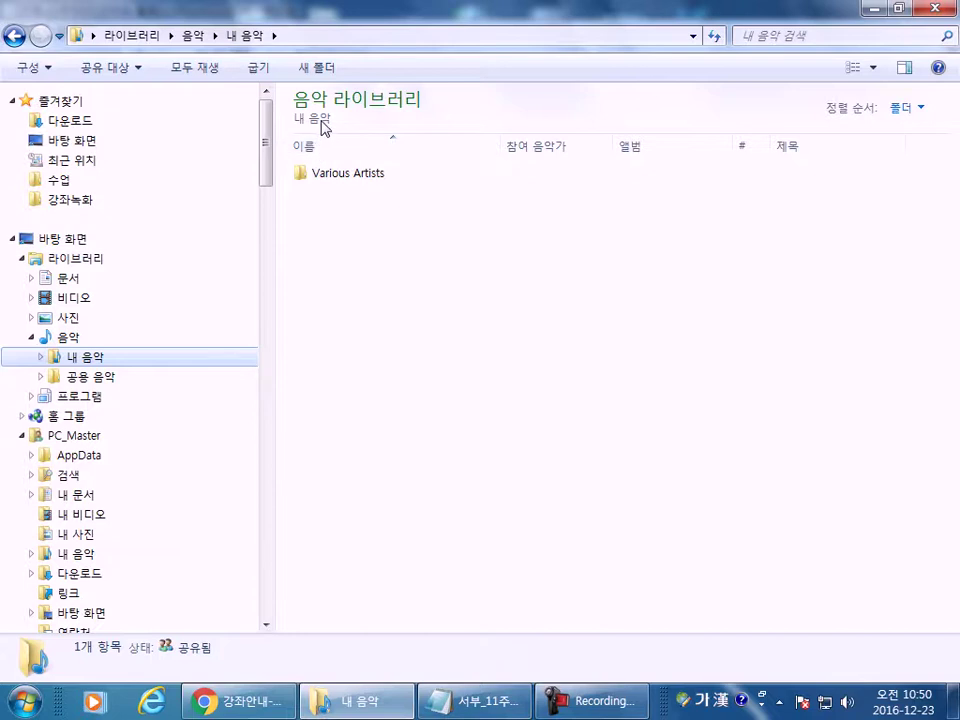
left_click(82, 377)
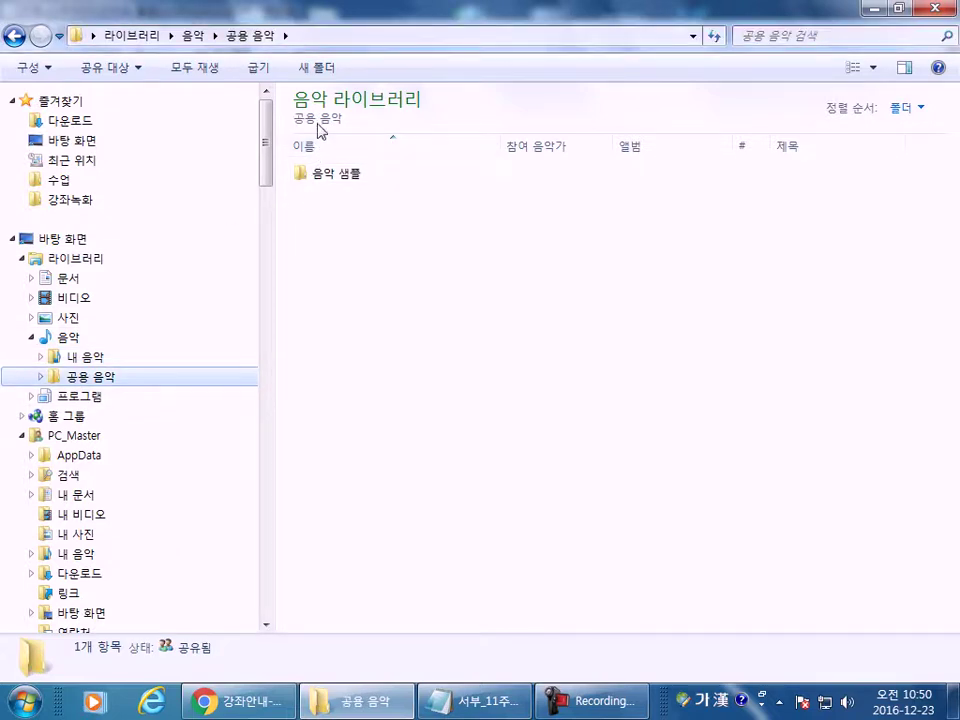
- Expand the 사진 library and view its 내 사진 and 공용 사진 folders
left_click(62, 321)
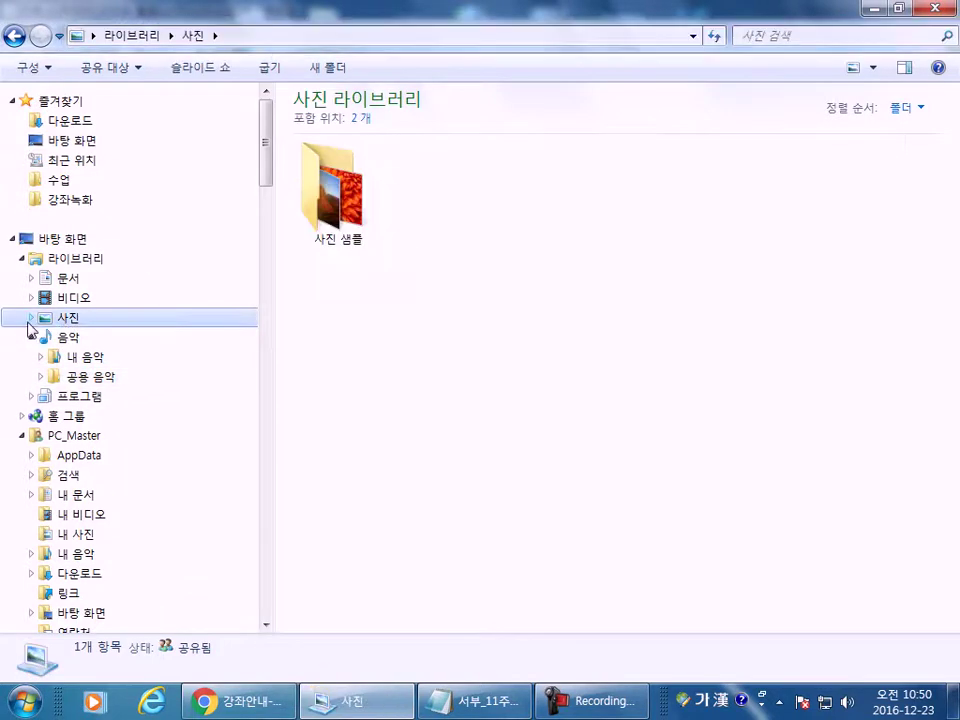
left_click(31, 318)
left_click(64, 339)
left_click(73, 358)
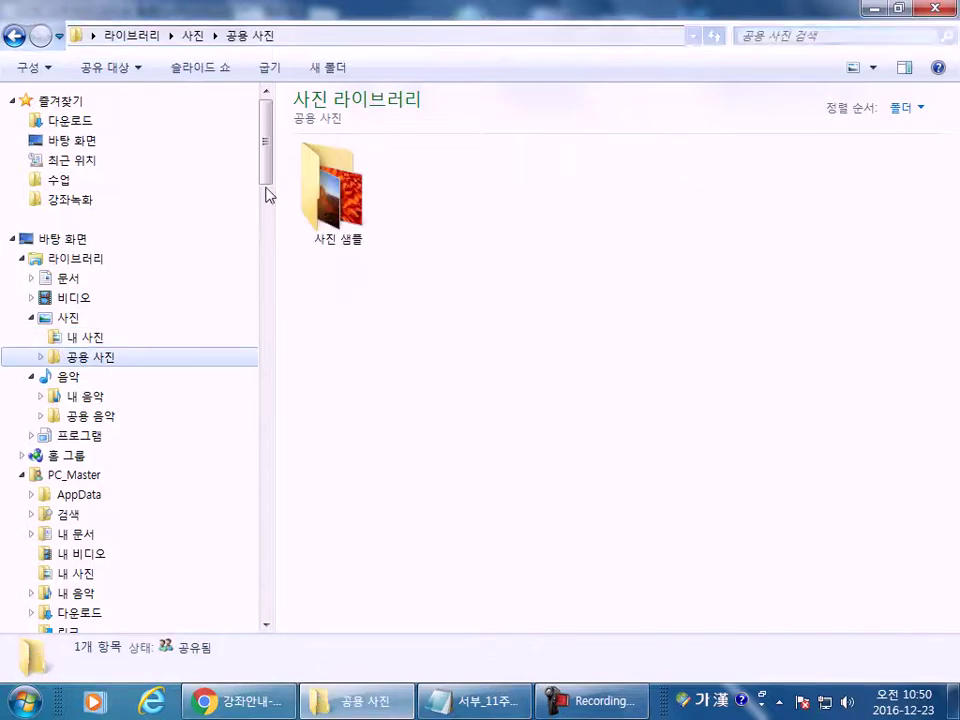
- Examine the creation and sharing commands offered for the 사진 library, then collapse it in the folder tree
left_click(64, 319)
right_click(64, 320)
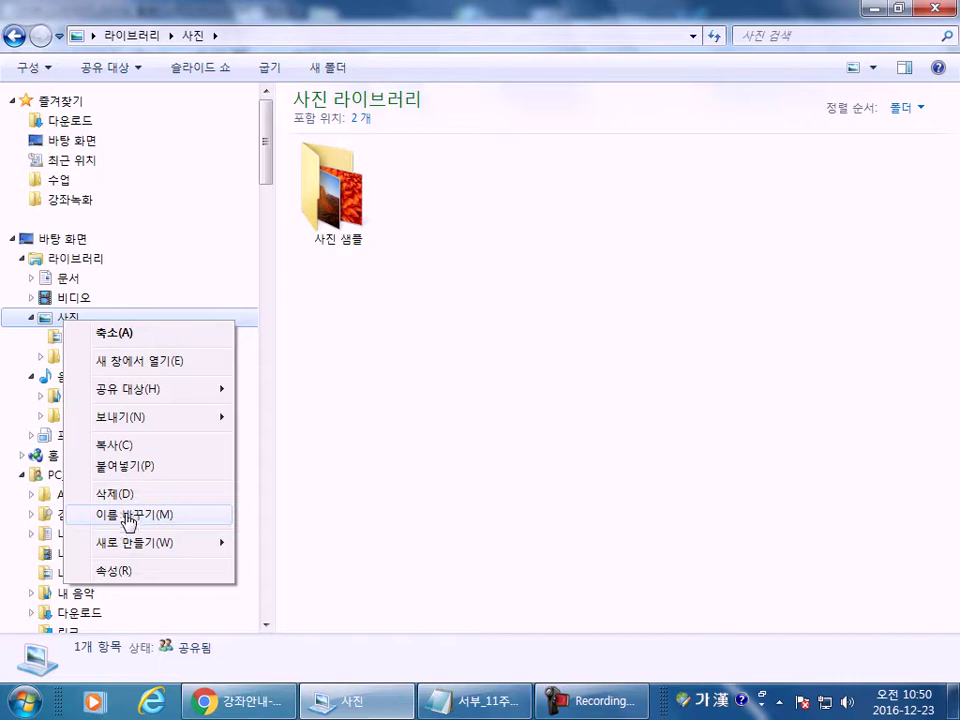
mouse_move(128, 543)
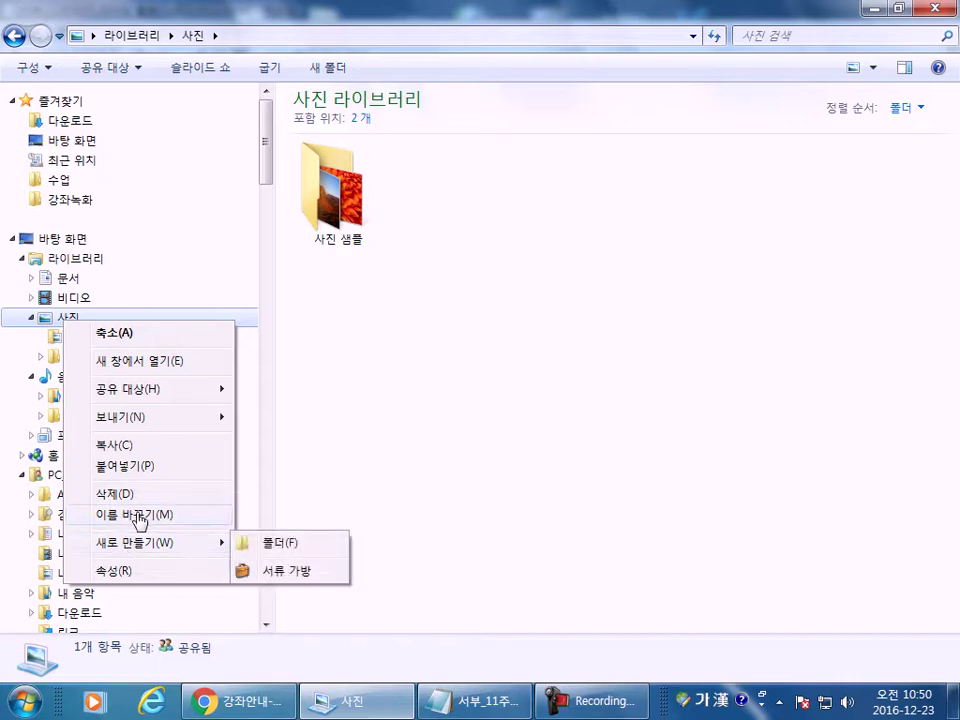
mouse_move(161, 395)
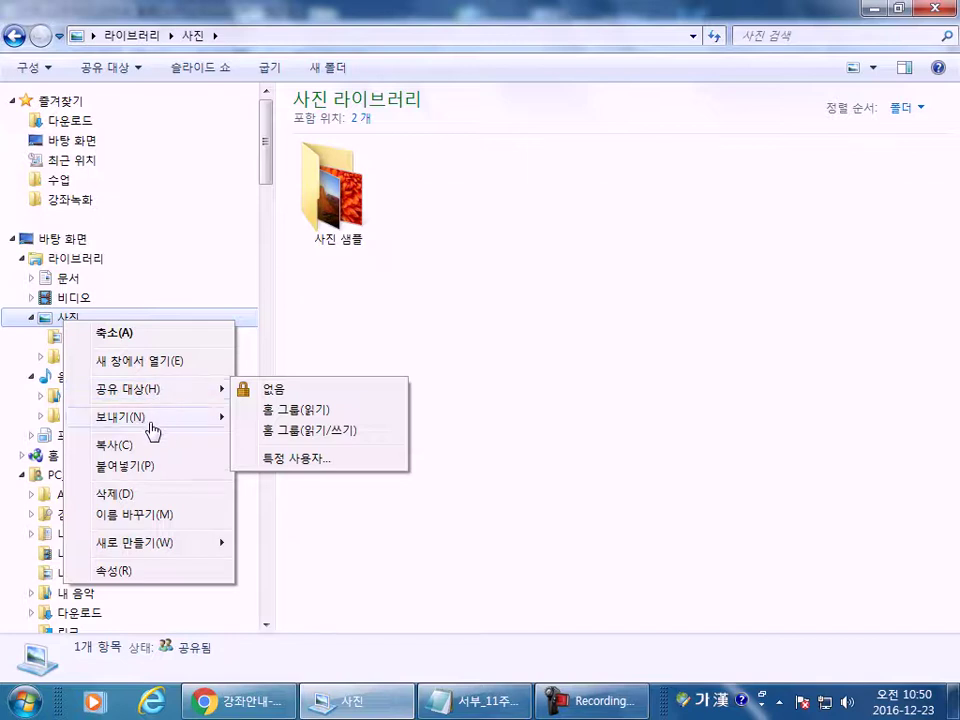
left_click(31, 317)
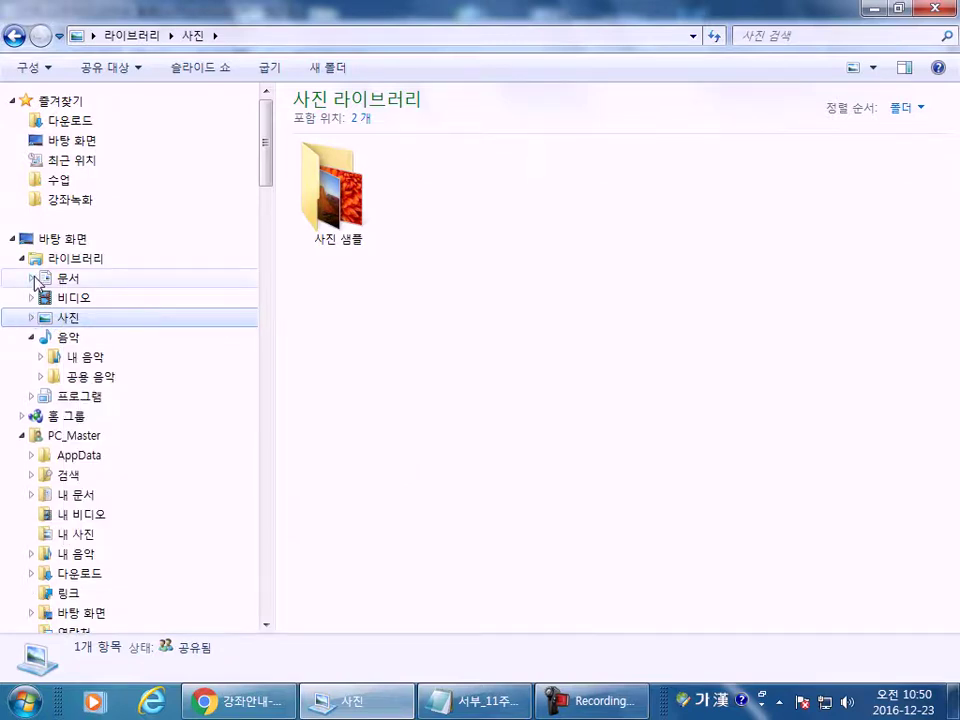
- Expand and open the 문서 library and examine the commands offered for its empty file area
left_click(31, 278)
left_click(110, 276)
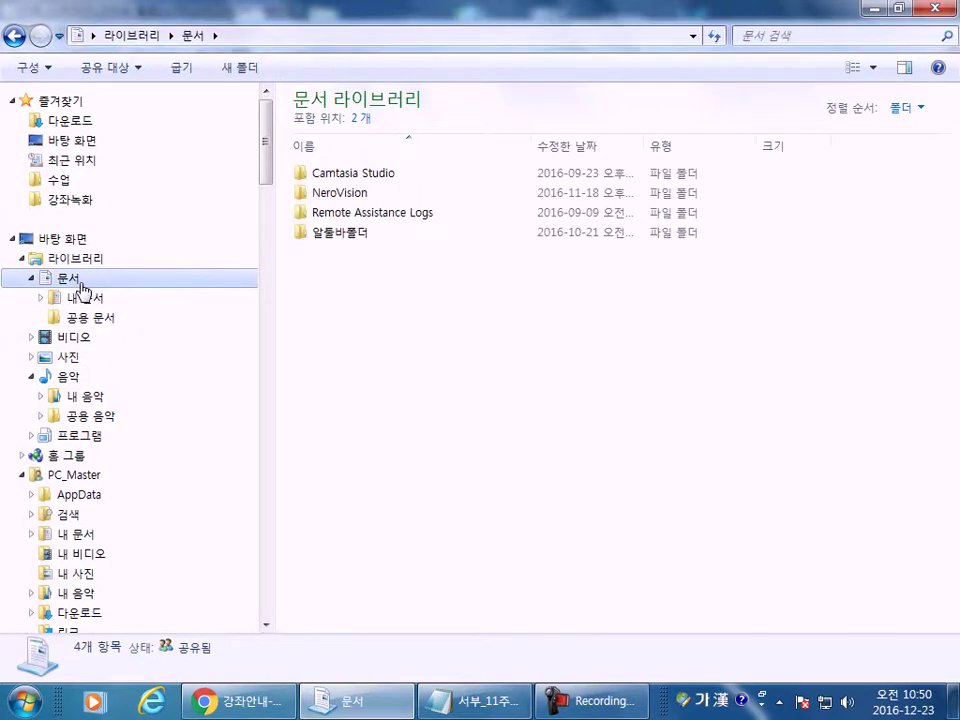
right_click(397, 321)
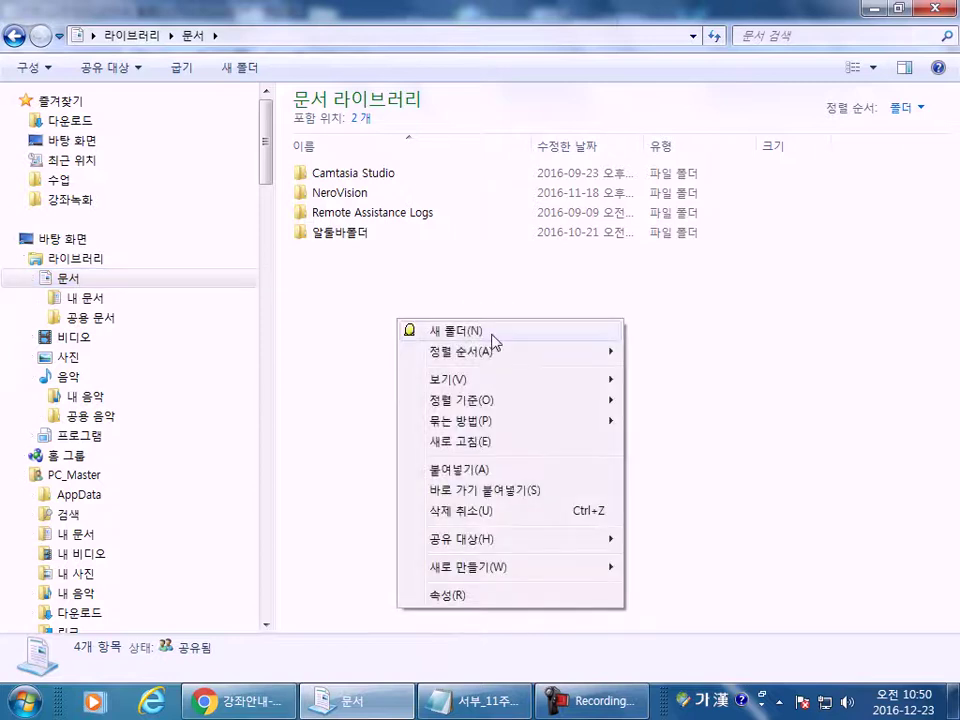
mouse_move(469, 569)
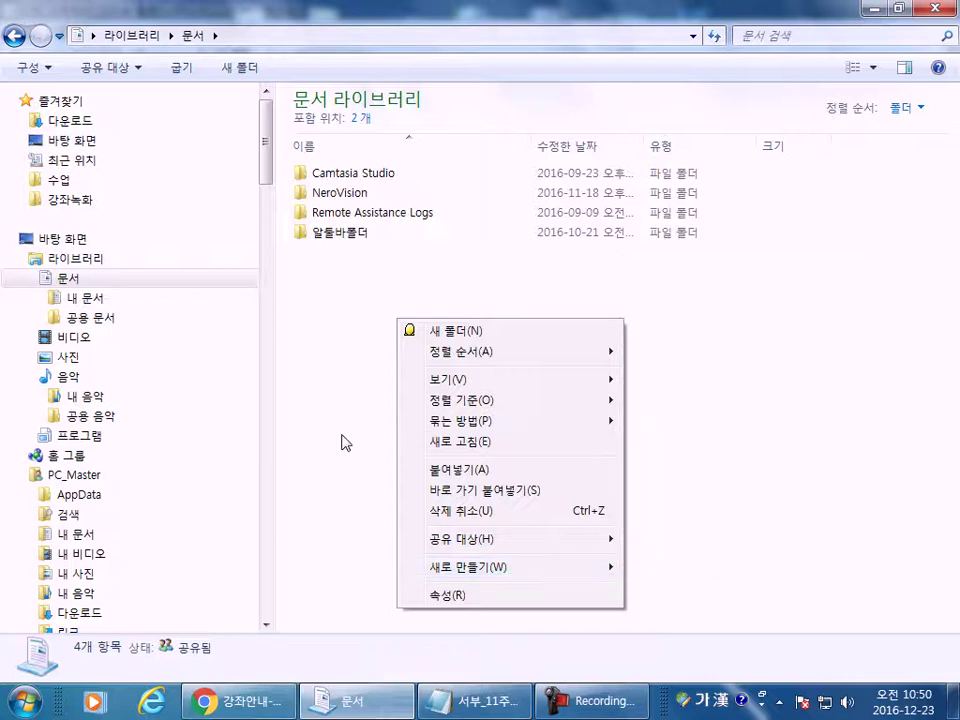
left_click(341, 442)
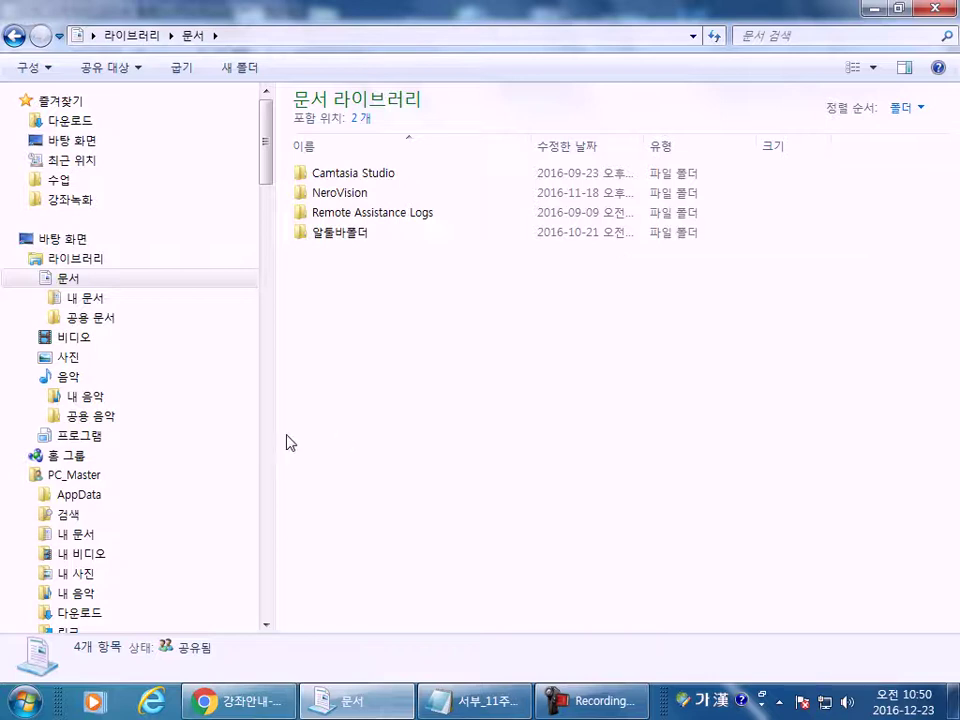
- Collapse the 문서 and 음악 libraries and display the overview of all libraries
left_click(31, 279)
left_click(31, 343)
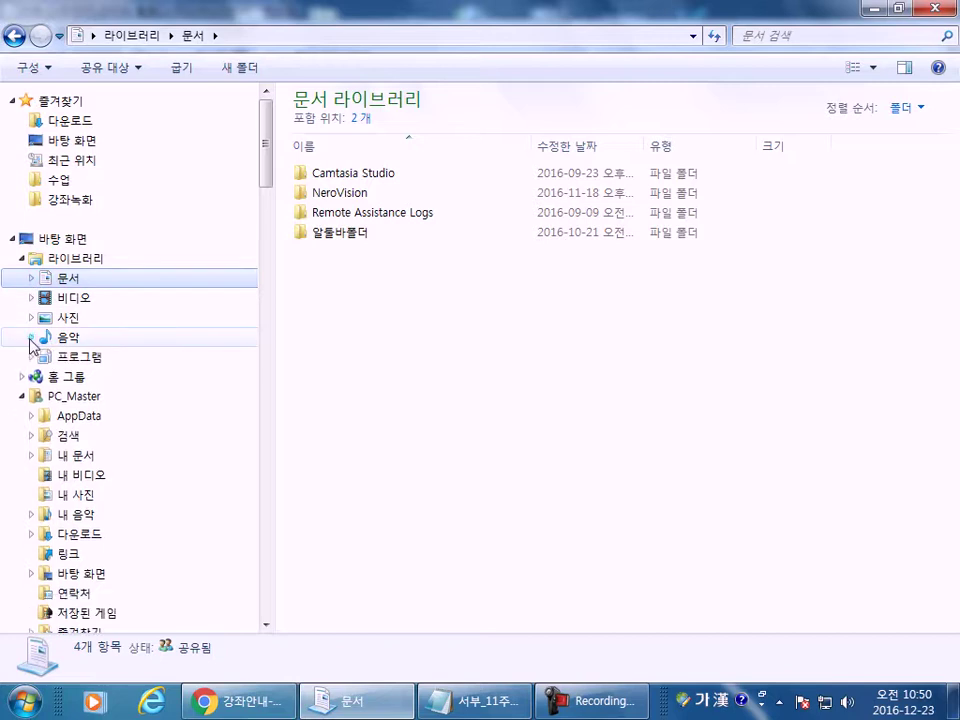
left_click(62, 262)
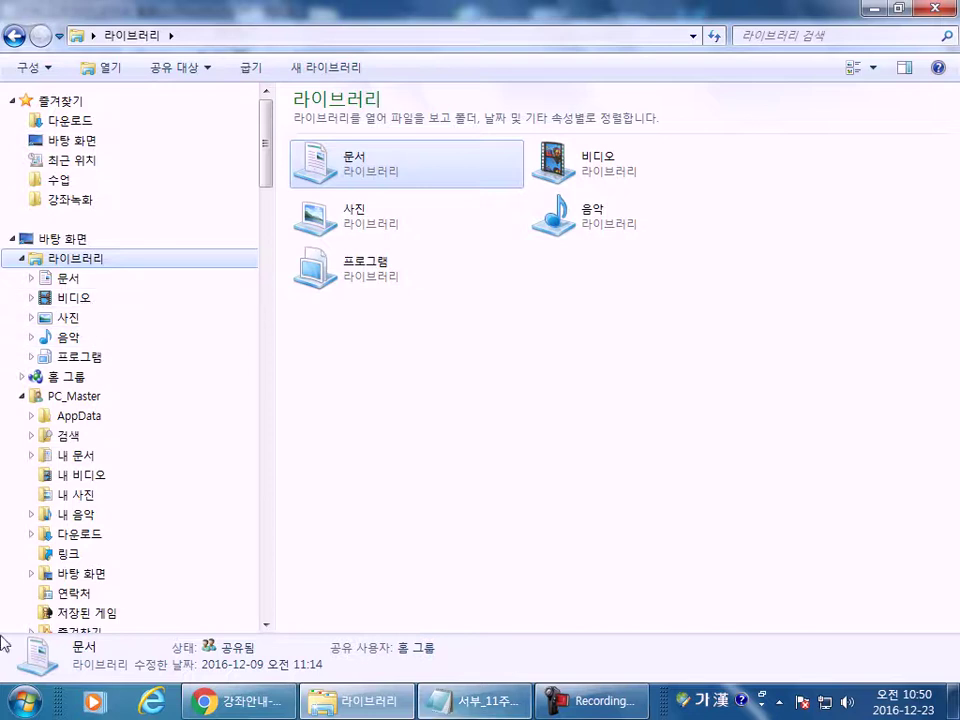
- Start 한글 2007 and open the dialog for inserting a picture into the blank document
left_click(18, 694)
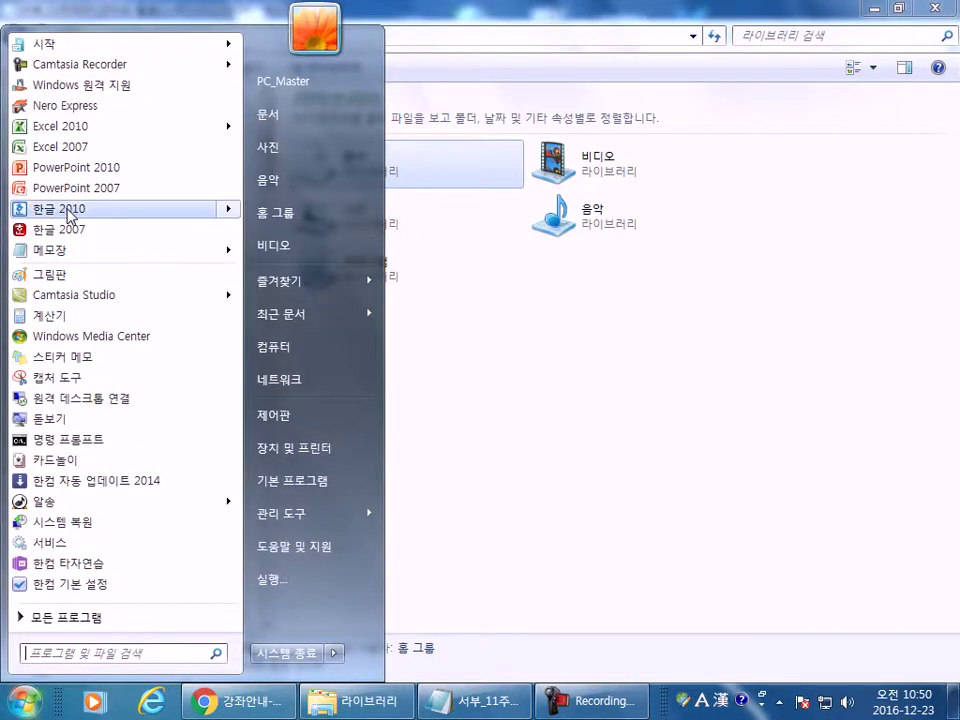
left_click(60, 229)
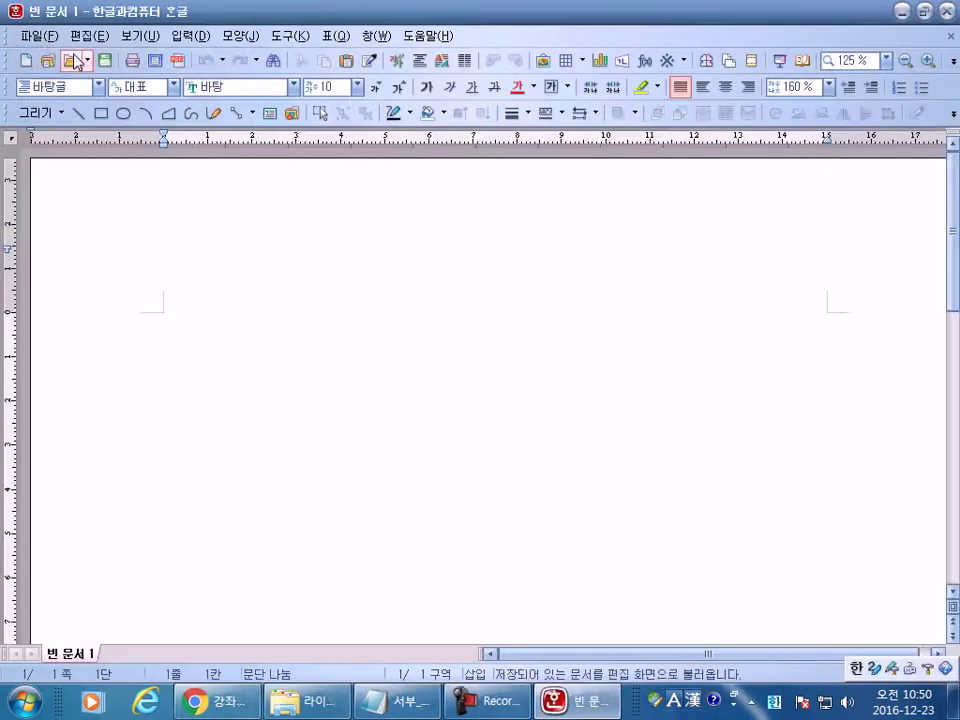
left_click(189, 36)
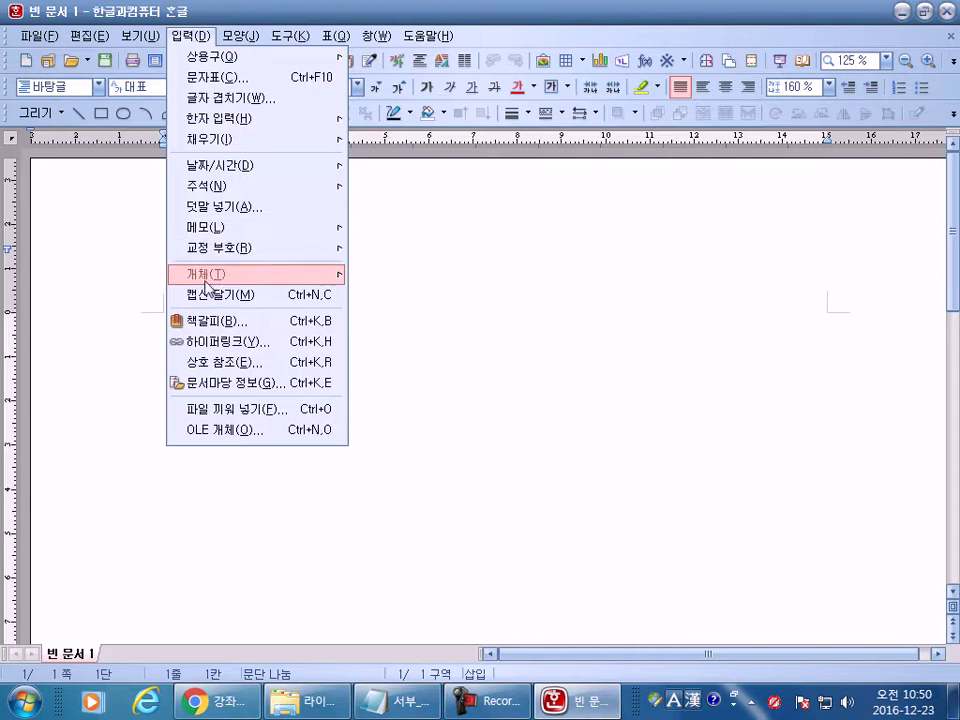
left_click(352, 277)
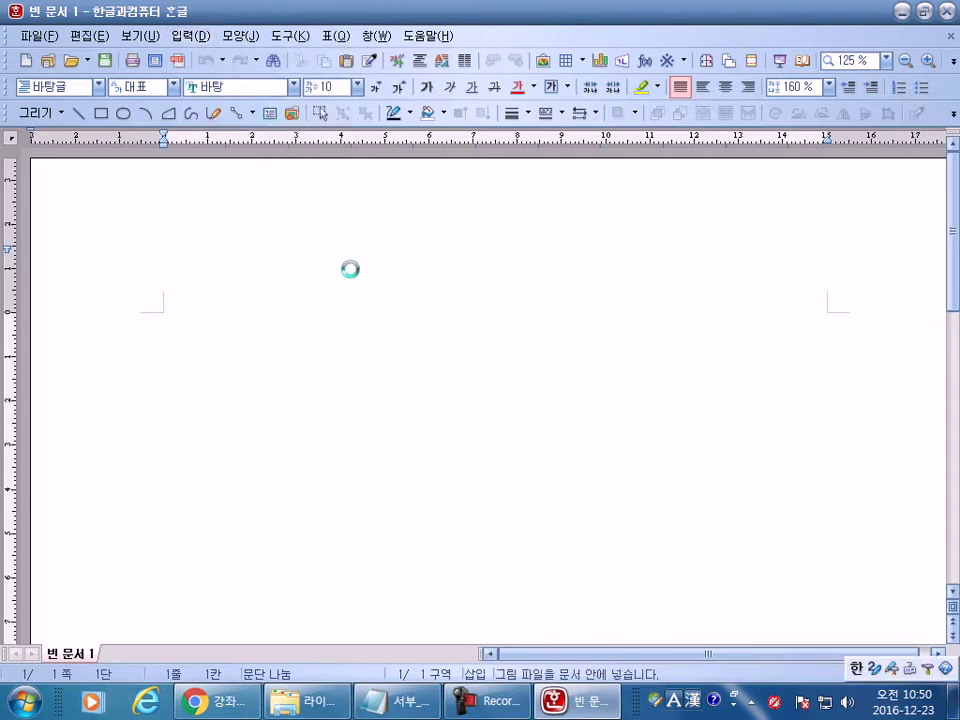
- Compare the 라이브러리 and 바탕 화면 locations in the picture insertion dialog, ending on 바탕 화면
left_click(224, 272)
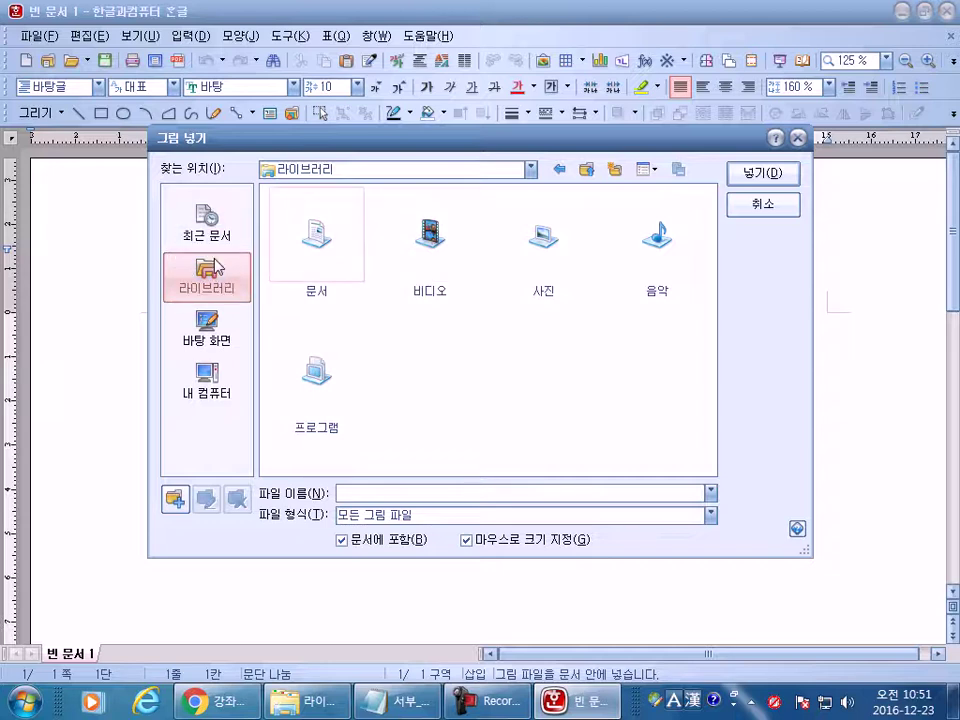
left_click(207, 328)
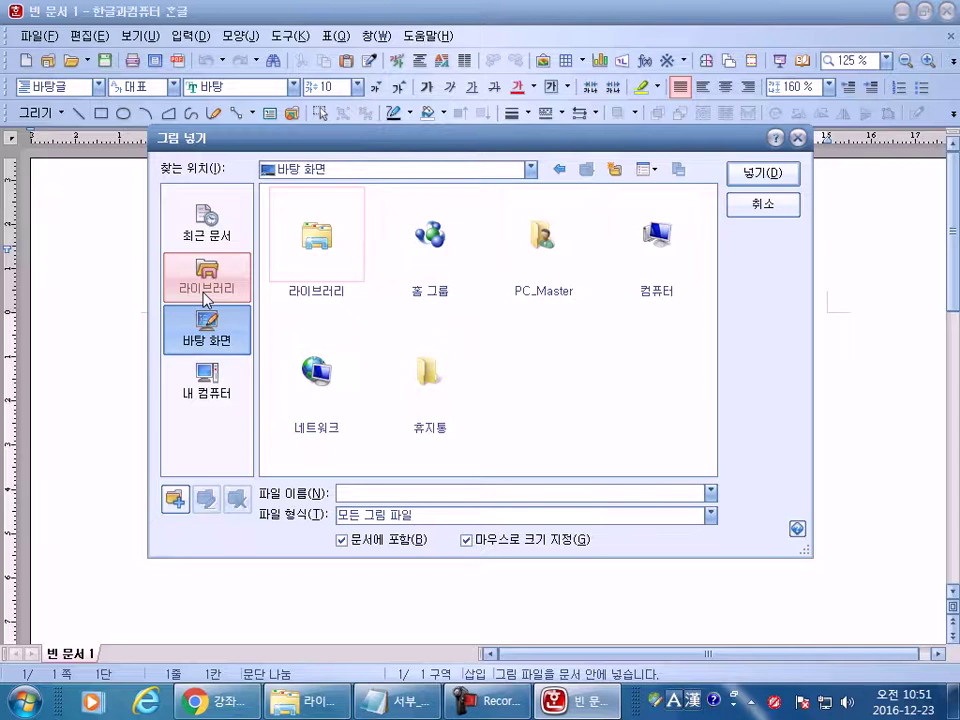
left_click(207, 290)
left_click(204, 340)
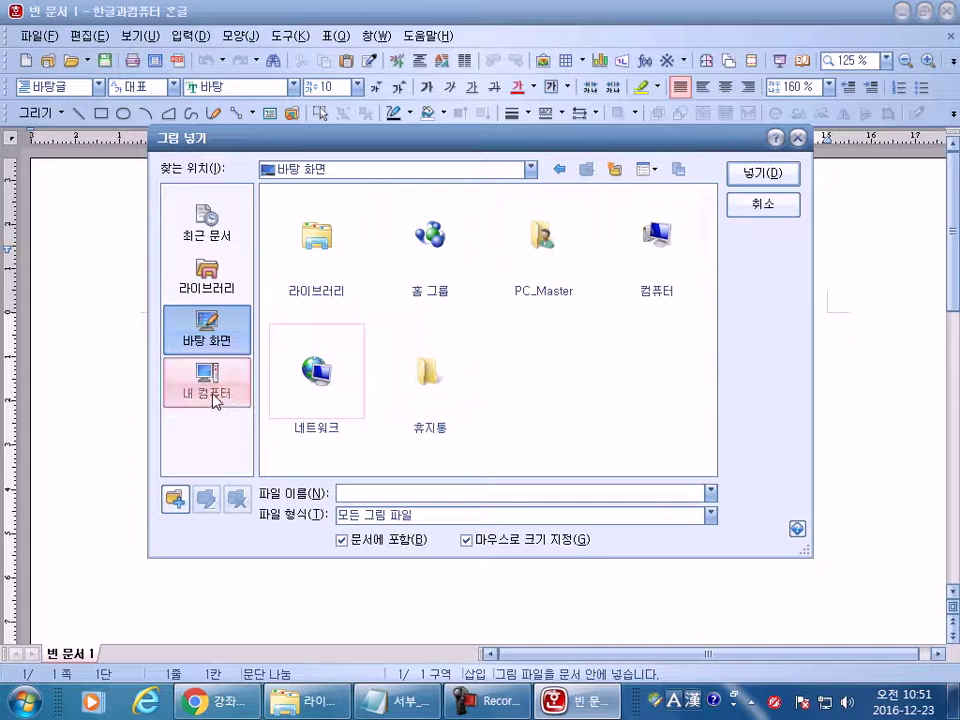
- Add a quick-access location named 다운로드 to the picture dialog, pointing to the 다운로드 folder under PC_Master
left_click(178, 500)
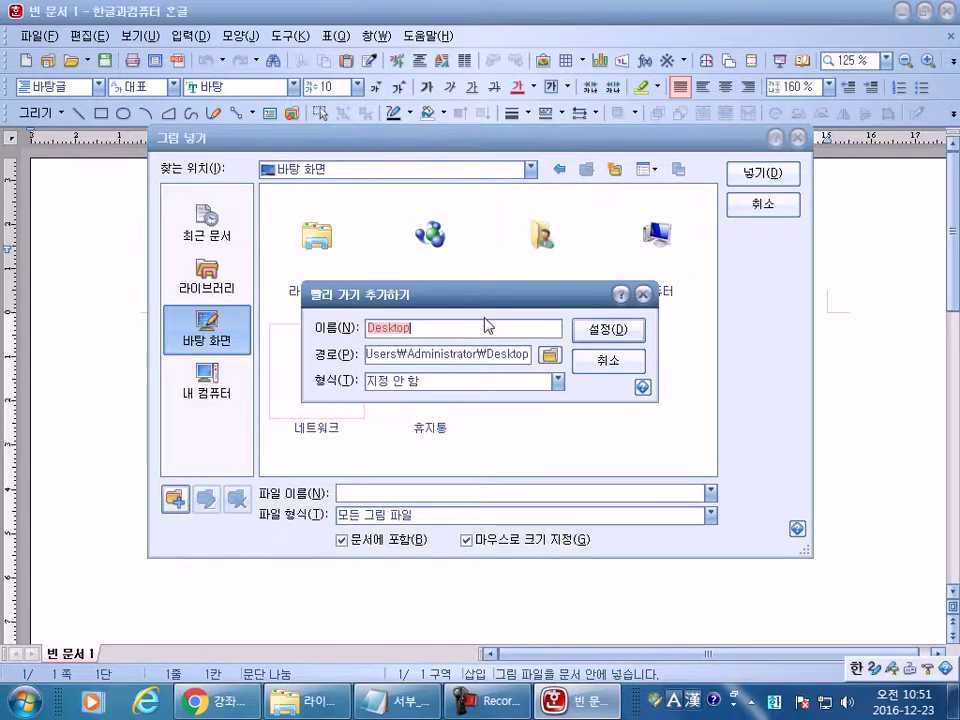
type("ekdnsf")
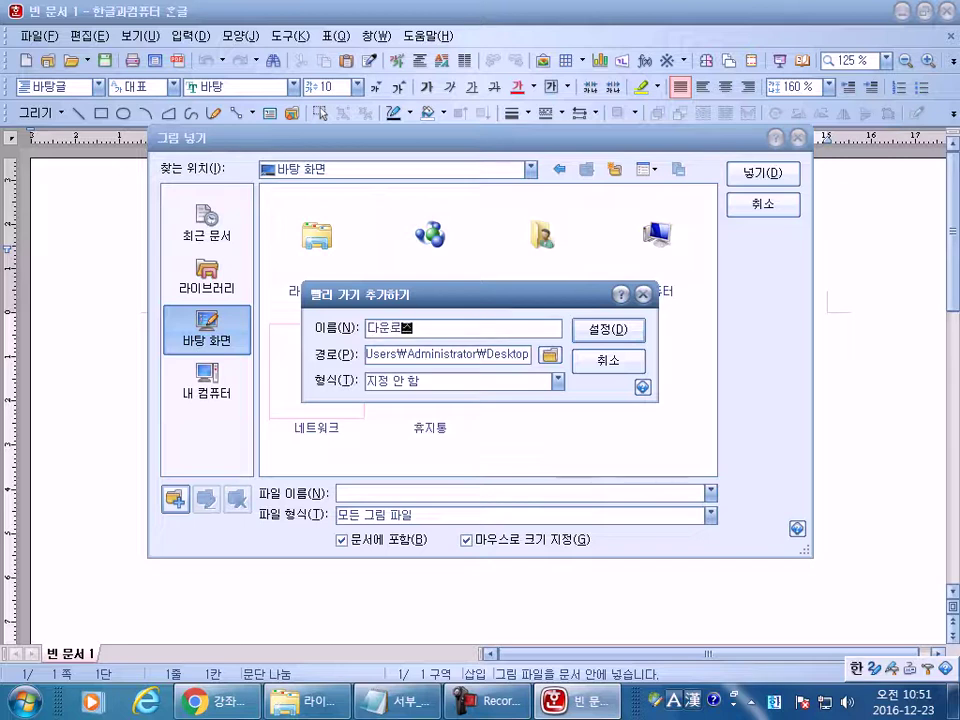
left_click(549, 355)
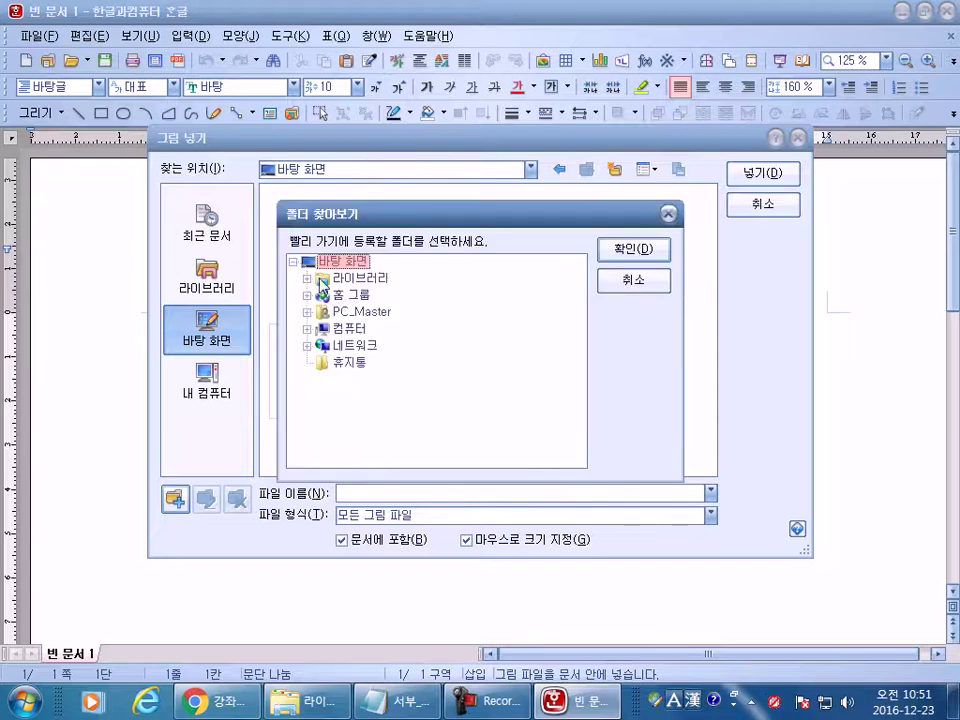
left_click(307, 311)
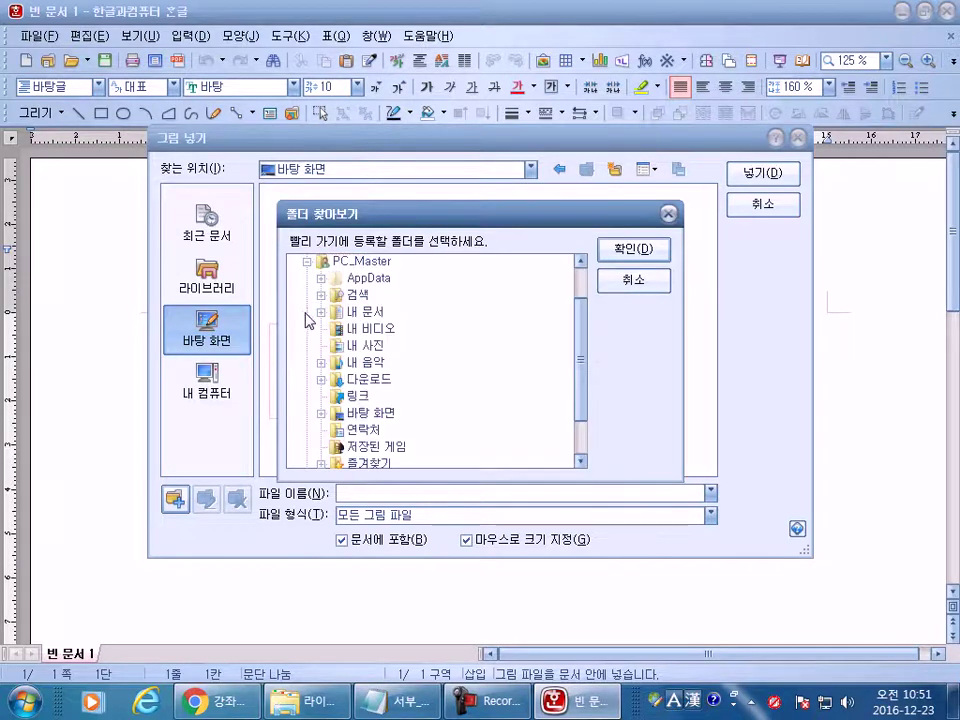
left_click(307, 262)
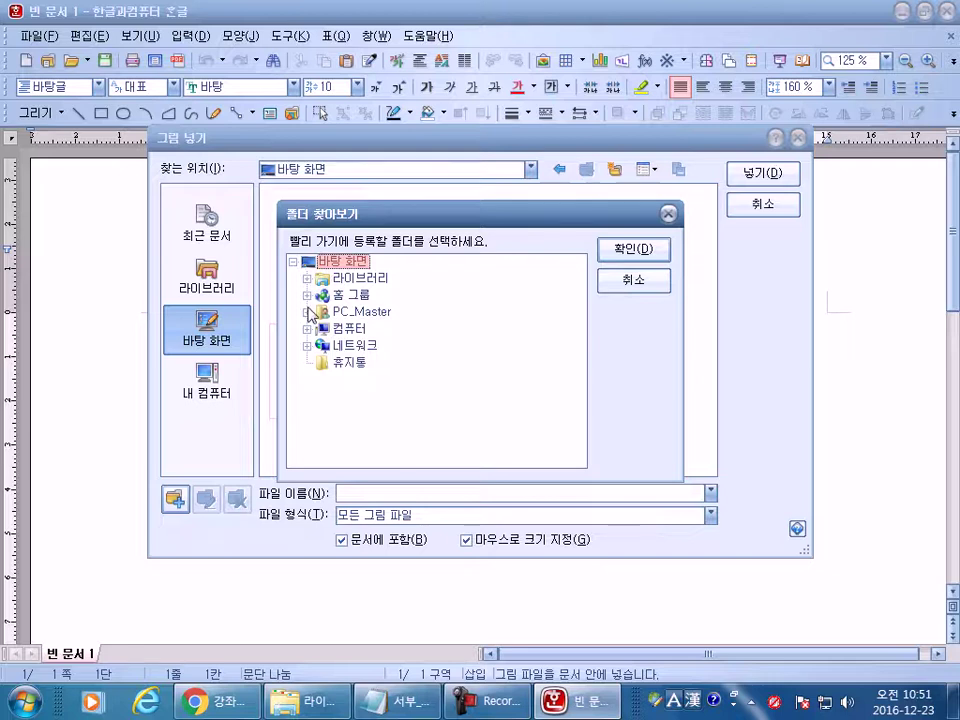
left_click(308, 311)
left_click(375, 385)
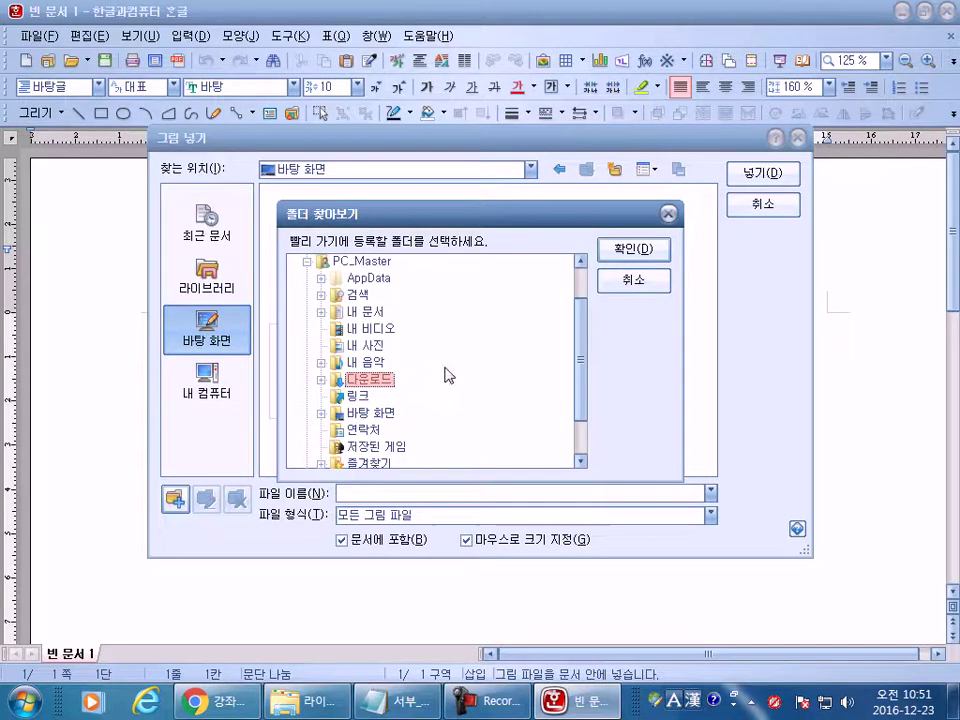
left_click(652, 250)
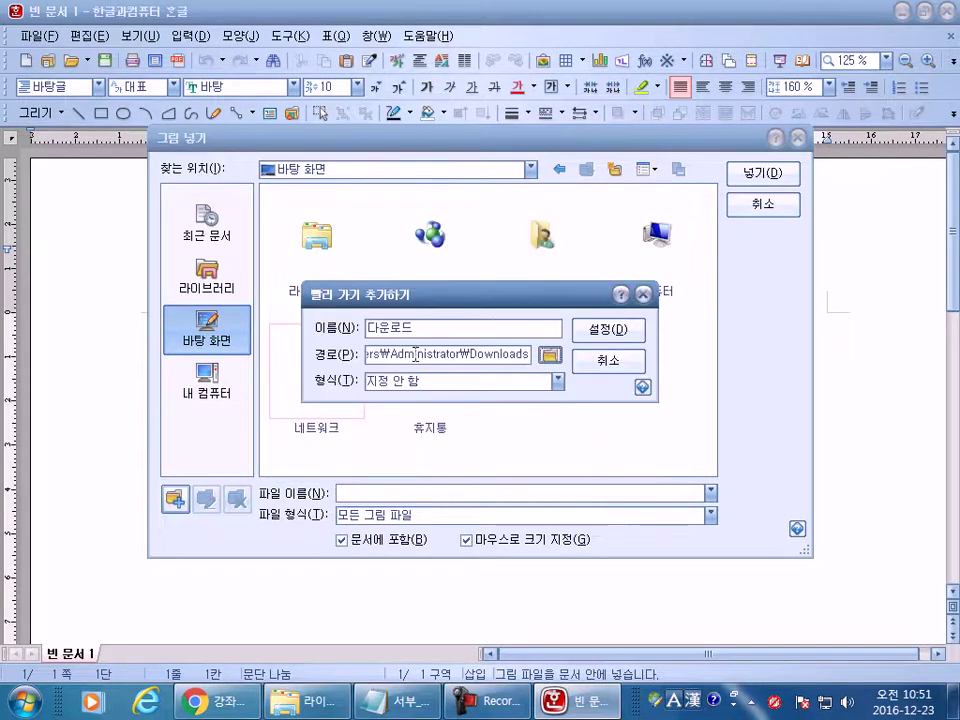
left_click(608, 329)
- Compare the new 다운로드 location with 내 컴퓨터 and 라이브러리, and close 한글 2007 without inserting a picture
left_click(211, 437)
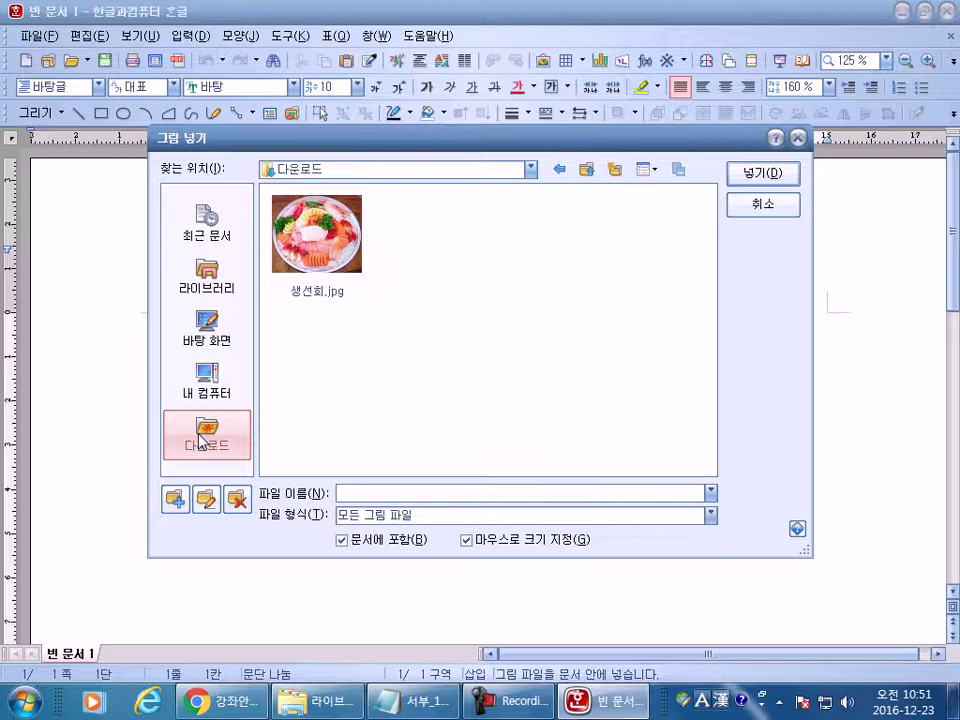
mouse_move(204, 444)
left_mouse_down()
mouse_move(204, 214)
mouse_move(210, 455)
left_mouse_up()
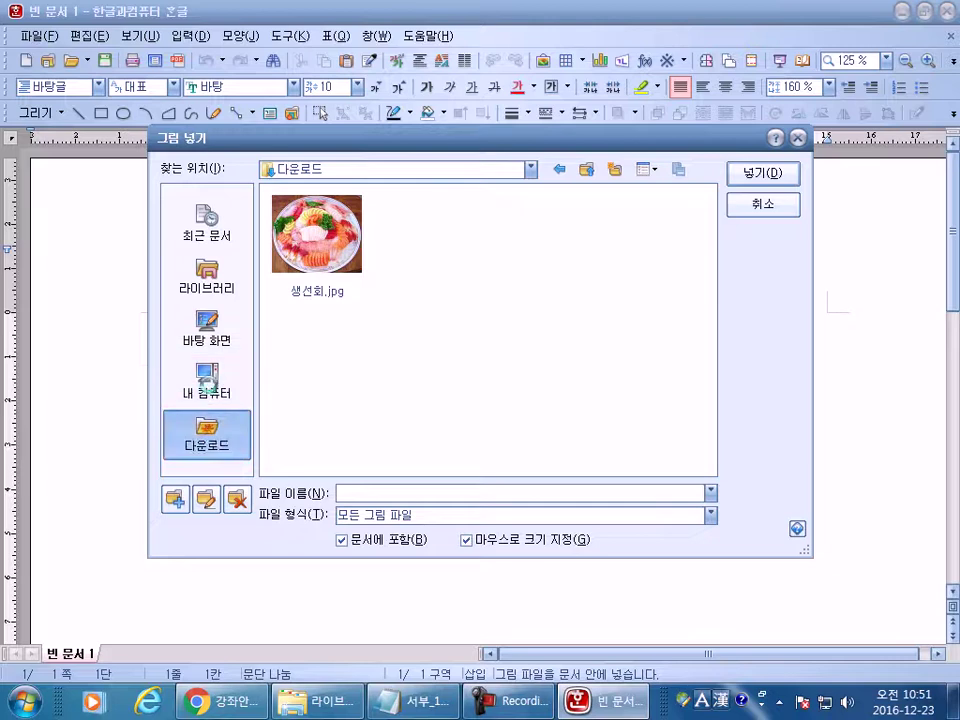
left_click(210, 378)
left_click(212, 278)
left_click(208, 430)
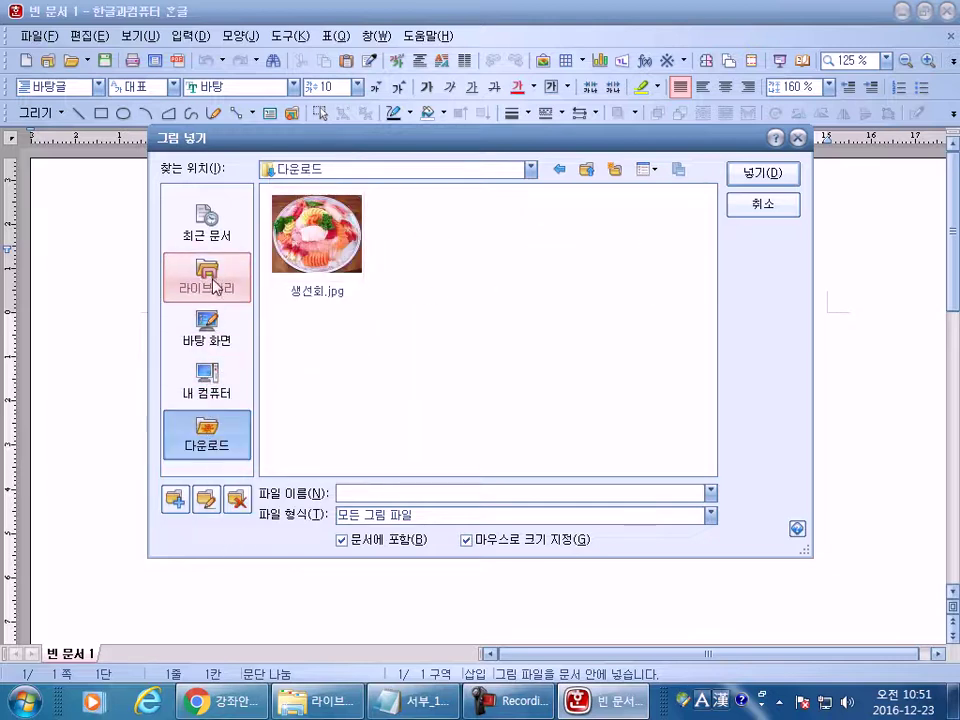
key("Escape")
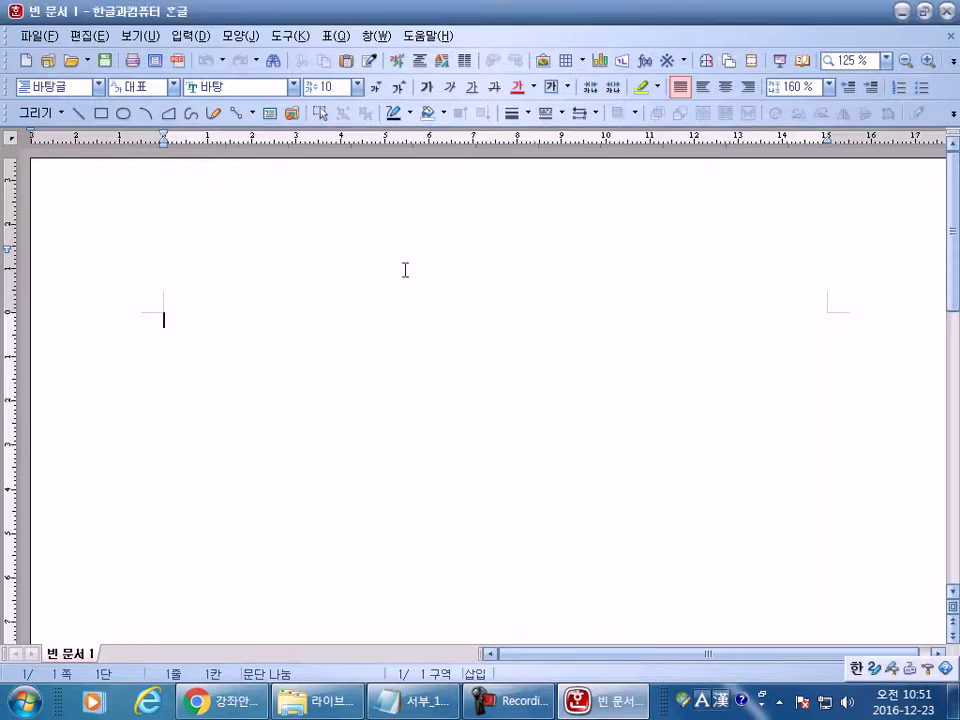
left_click(948, 12)
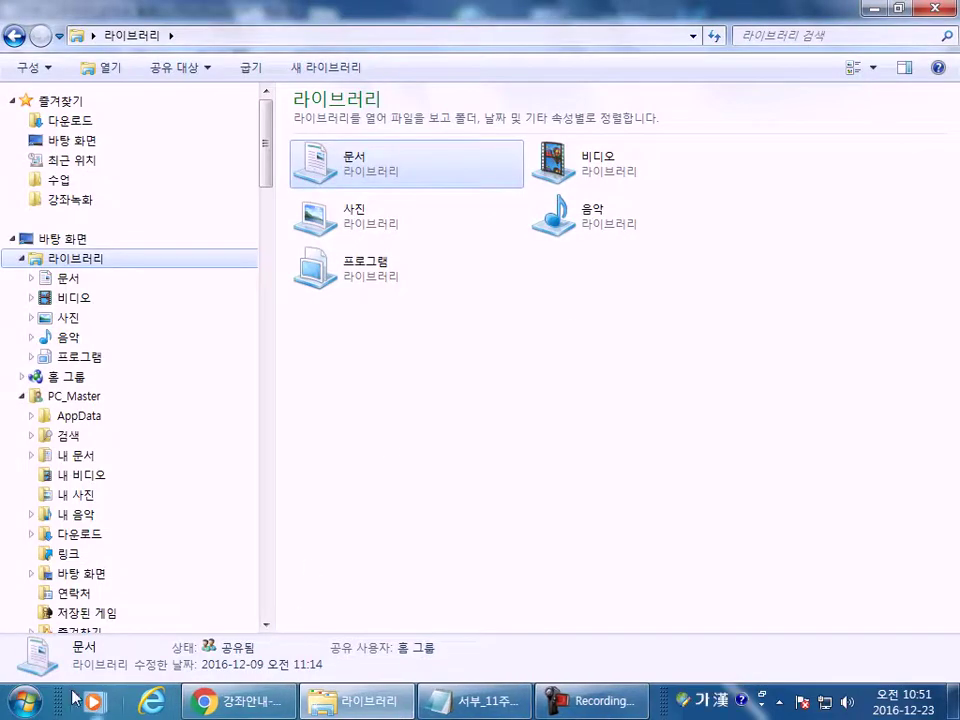
- Start Excel 2007 and open the dialog for inserting a picture into the blank workbook
left_click(24, 700)
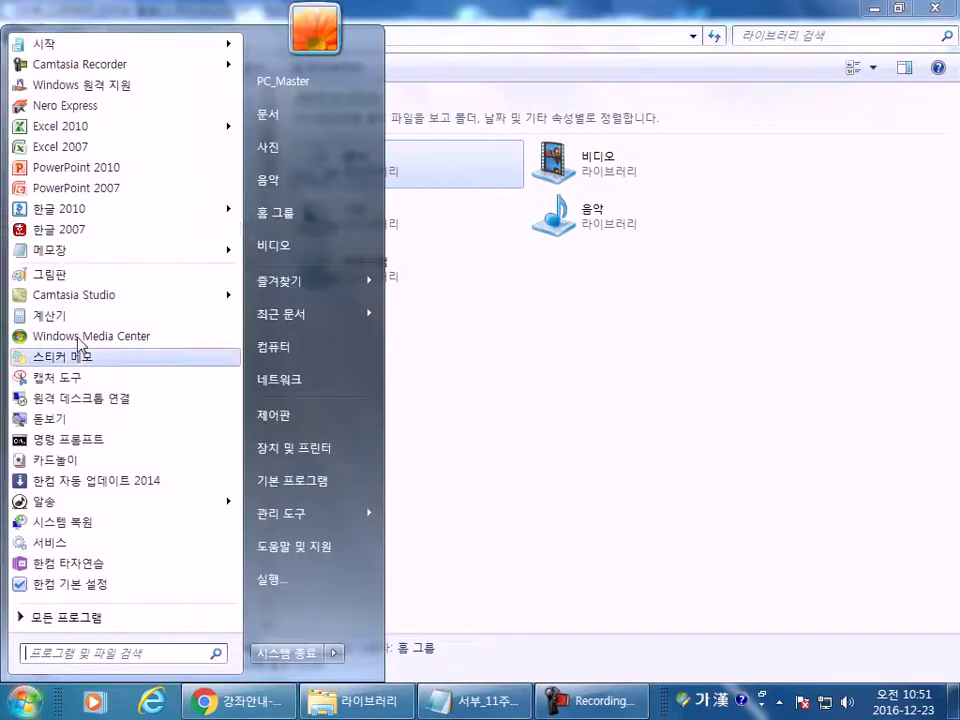
left_click(73, 150)
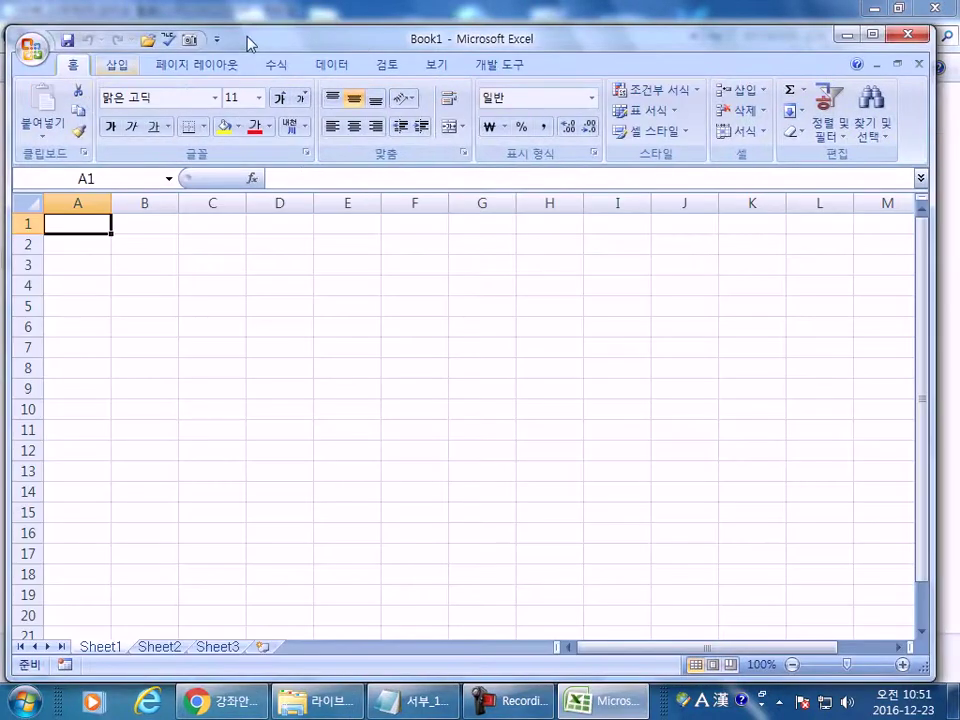
left_click(116, 64)
left_click(133, 110)
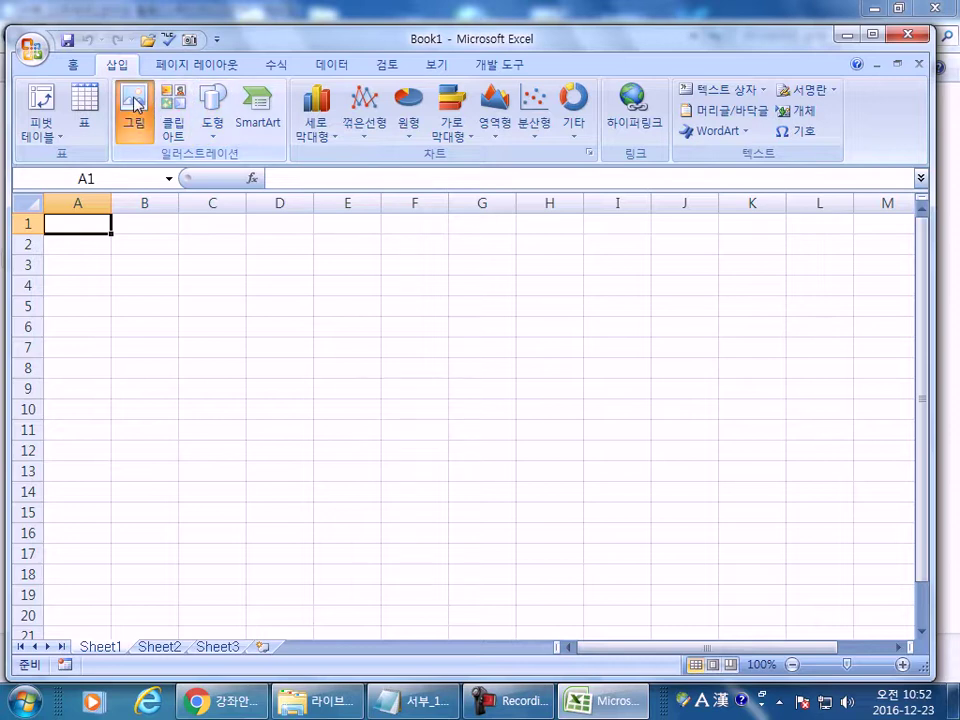
- Examine the folder tree of Excel's picture dialog and display the 다운로드 folder from 즐겨찾기
scroll(122, 304, "down", 5)
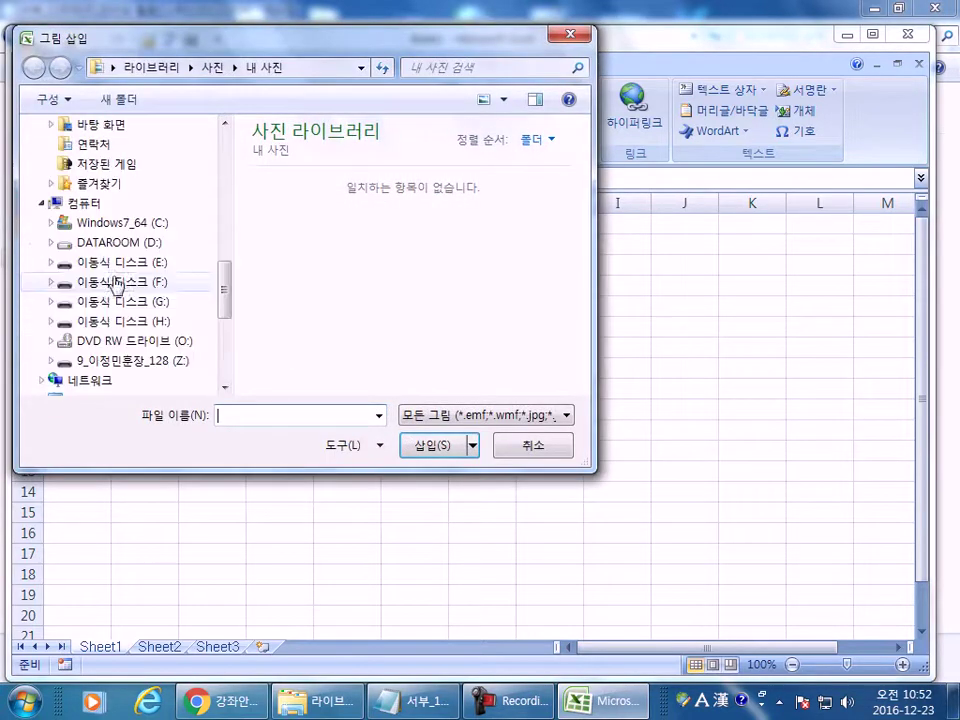
left_click_drag(225, 279, 225, 135)
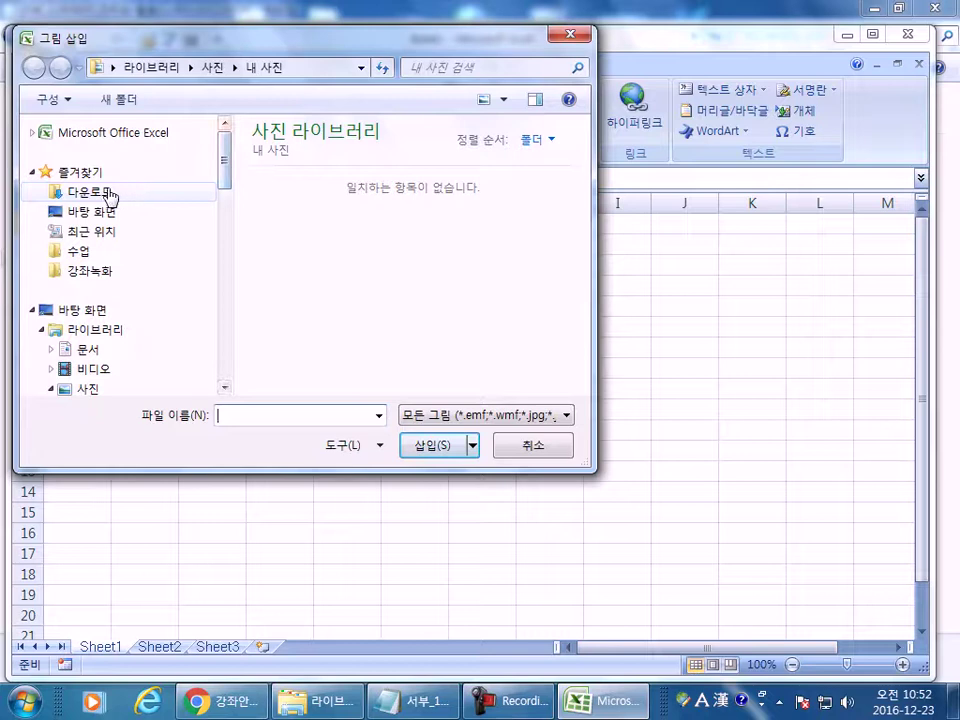
mouse_move(222, 172)
left_mouse_down()
mouse_move(225, 214)
mouse_move(225, 168)
left_mouse_up()
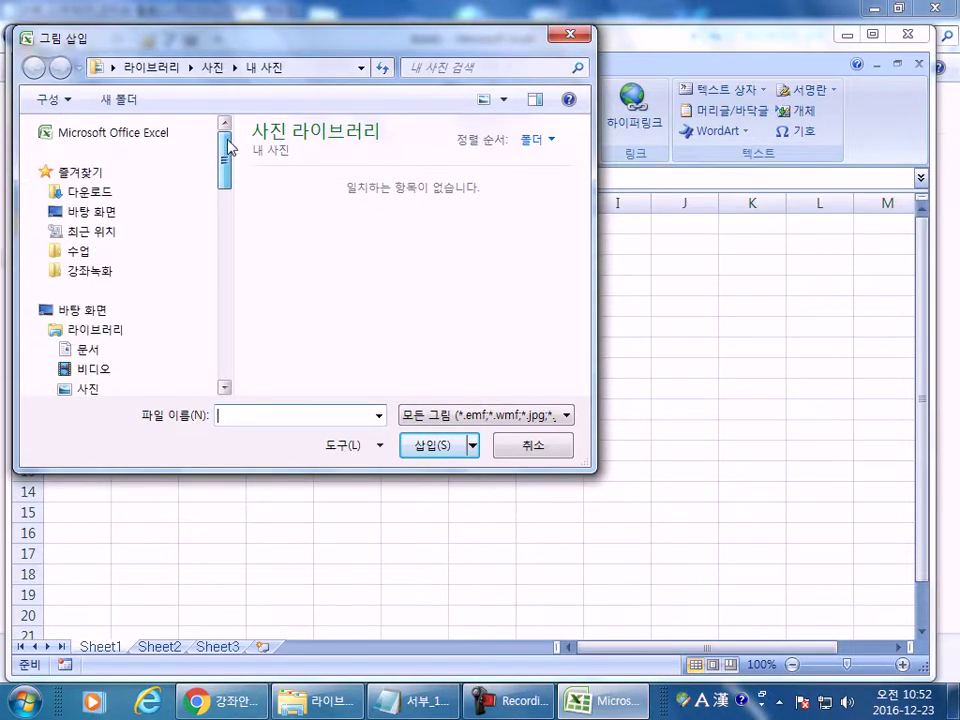
left_click(103, 193)
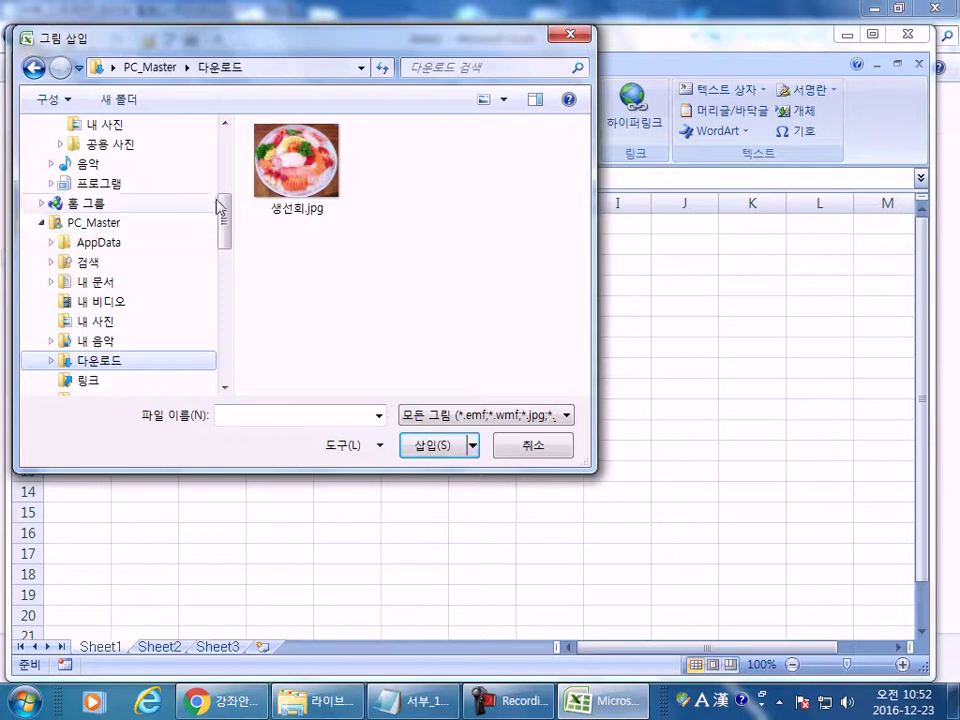
left_click_drag(222, 233, 210, 259)
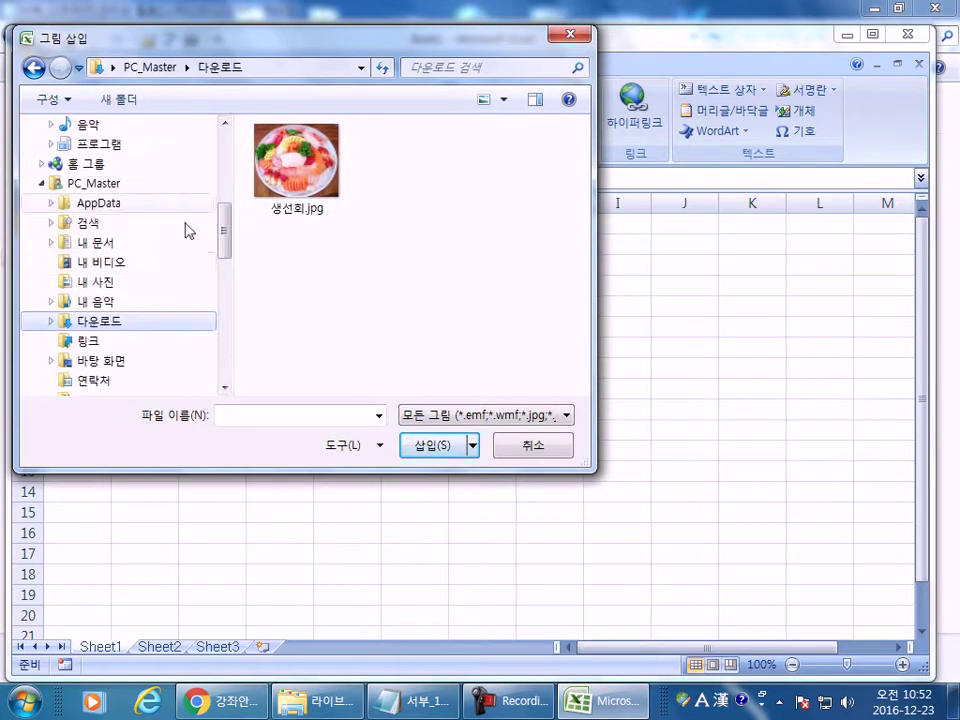
- Start 한글 2007 again and display the 내 컴퓨터 location in its picture insertion dialog
key("super")
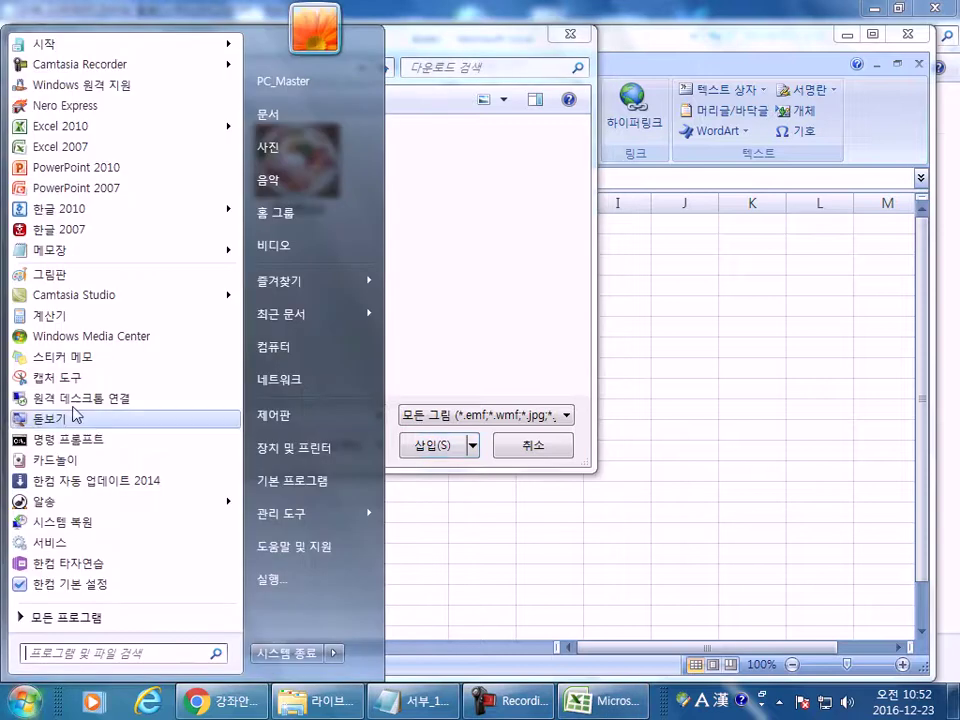
left_click(80, 230)
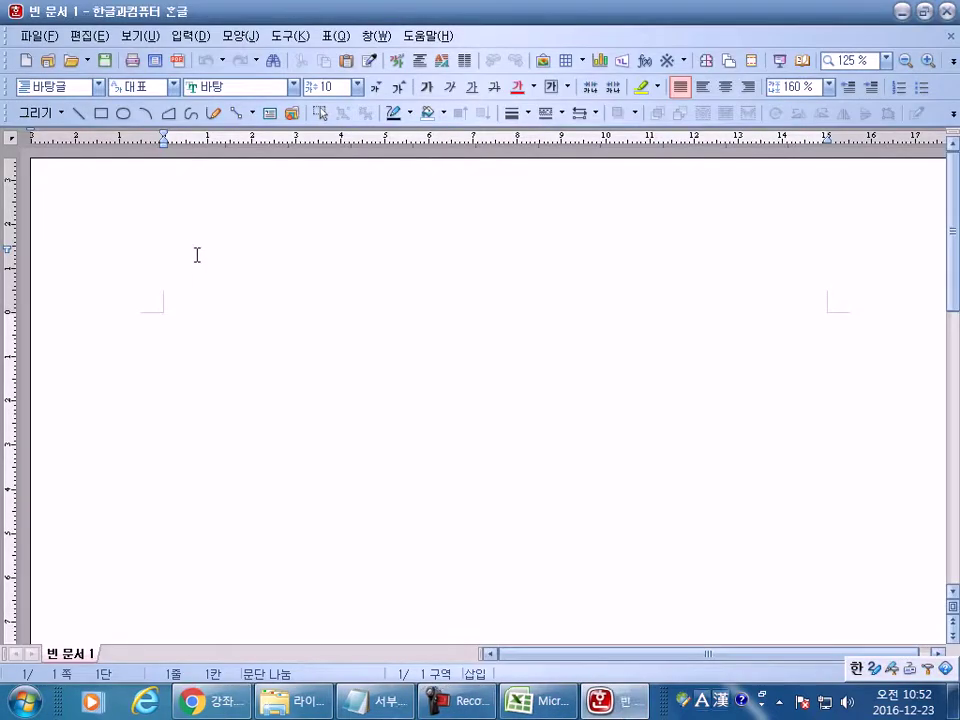
left_click(200, 38)
key("Escape")
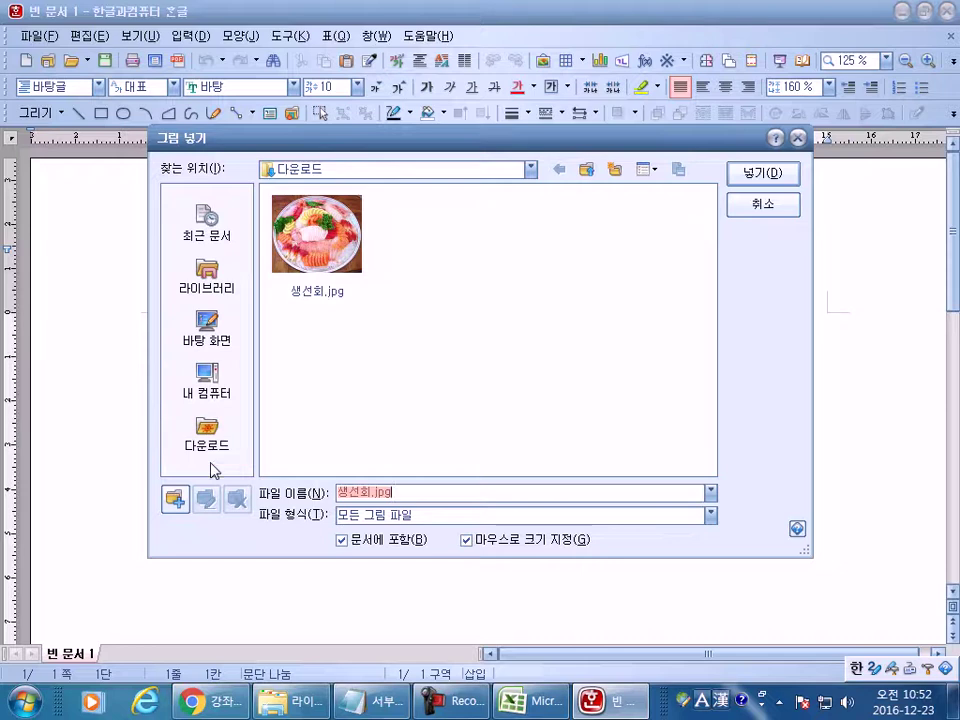
left_click(208, 377)
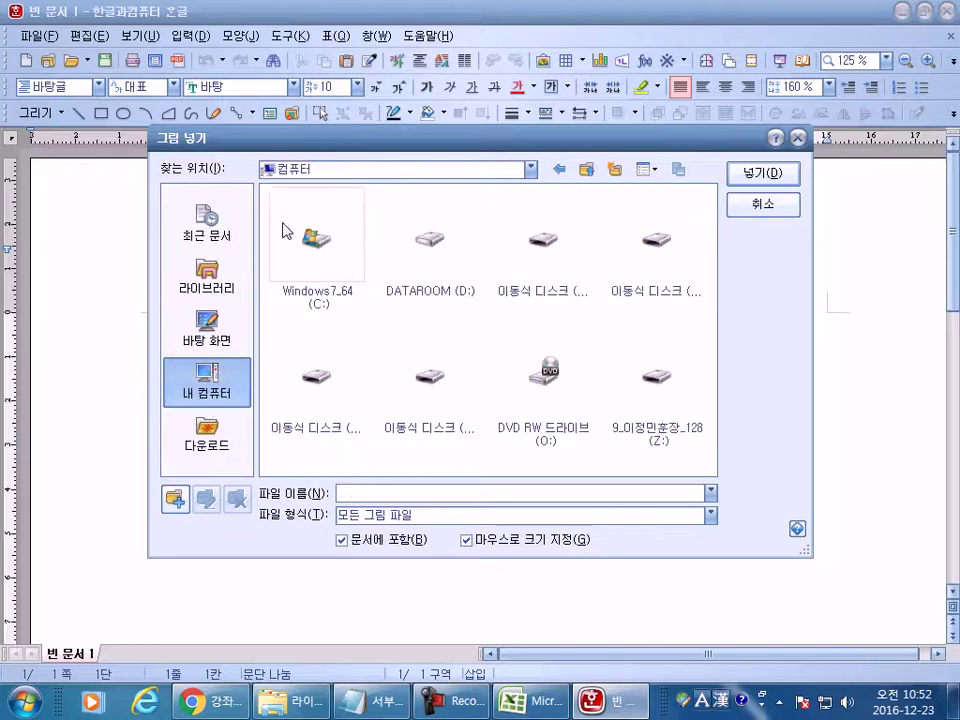
- Compare the folder tree in Excel's picture dialog with the 라이브러리 window and 한글's picture dialog
left_click(532, 700)
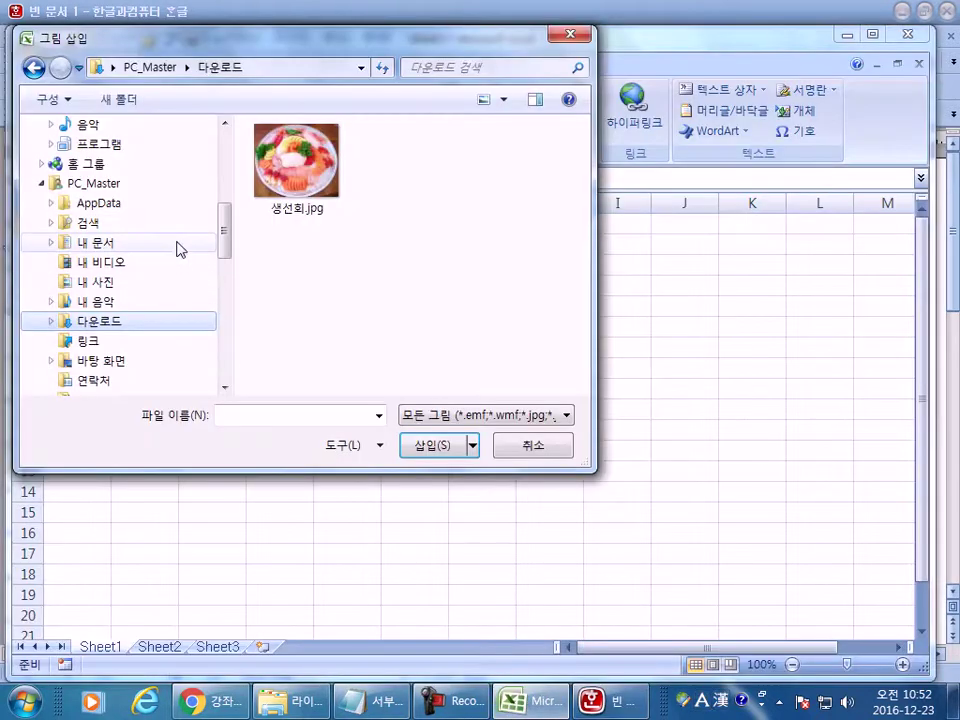
left_click_drag(229, 238, 222, 298)
left_click(262, 693)
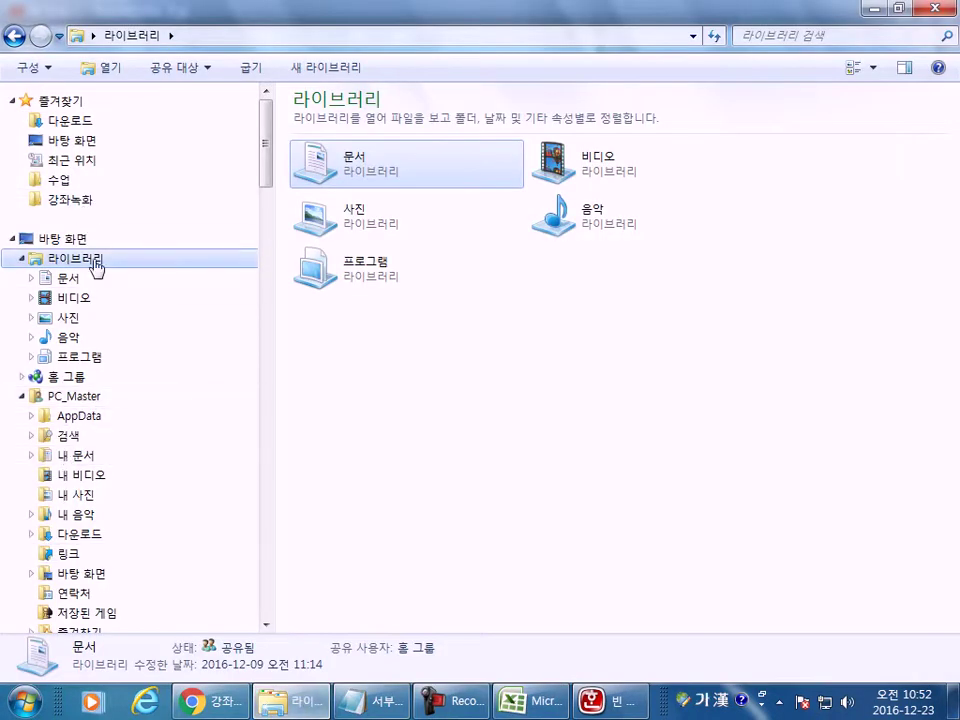
key("alt+Tab")
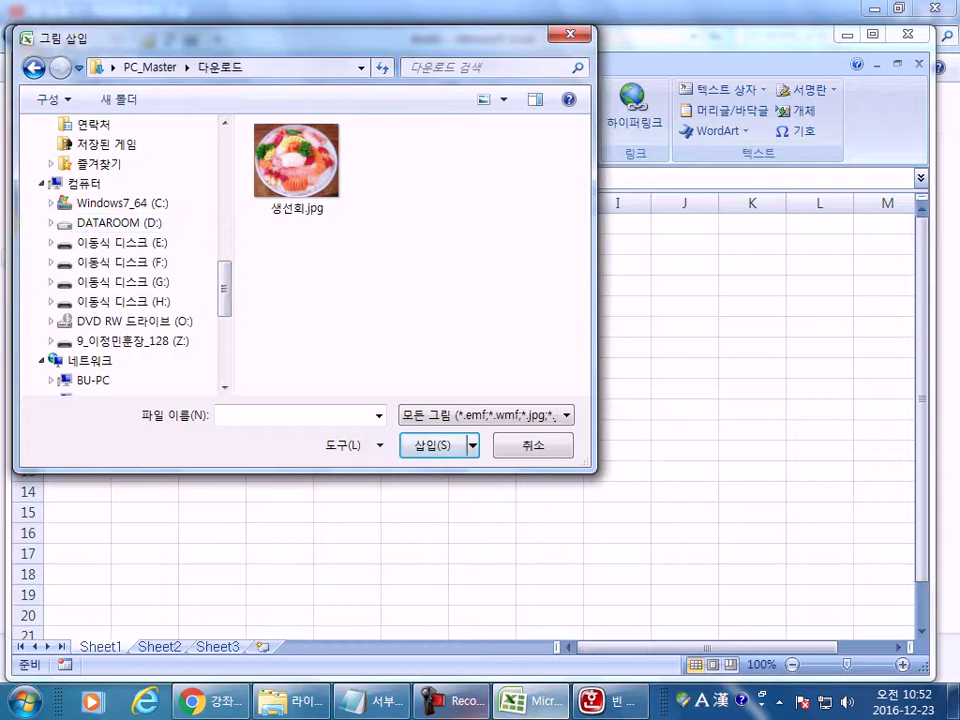
key("alt+Tab")
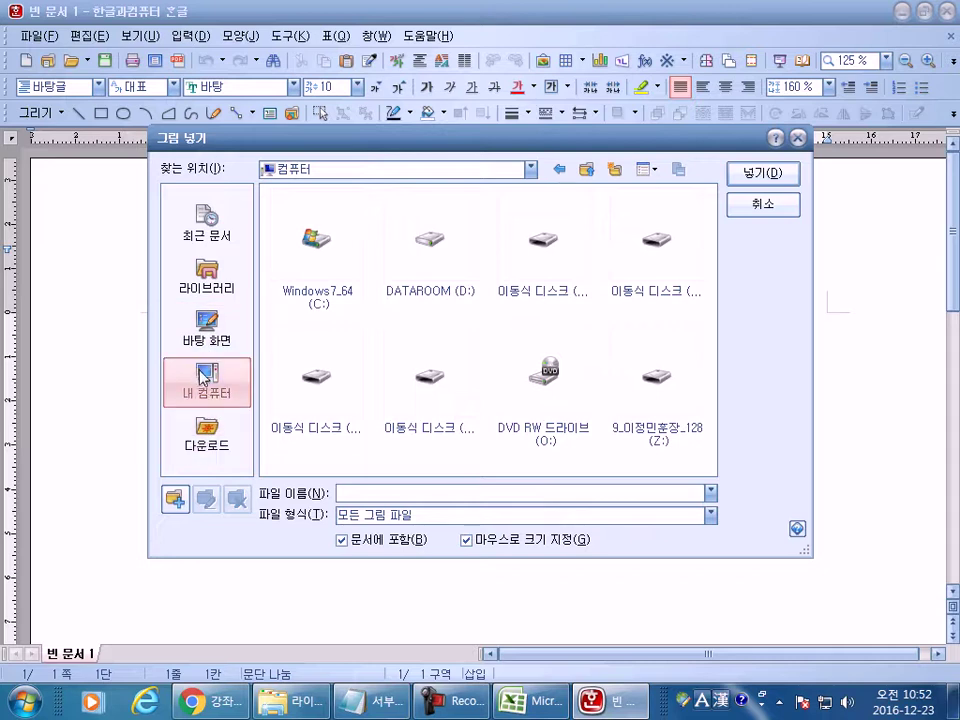
- Cancel both picture insertion dialogs and close 한글 2007 and Excel 2007
key("Escape")
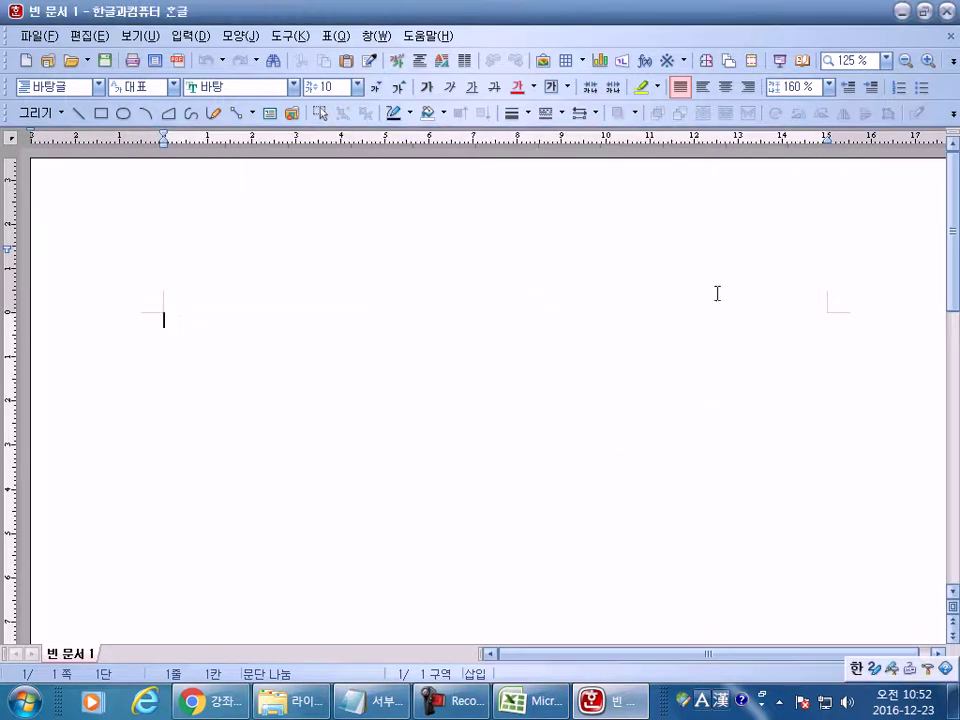
left_click(945, 10)
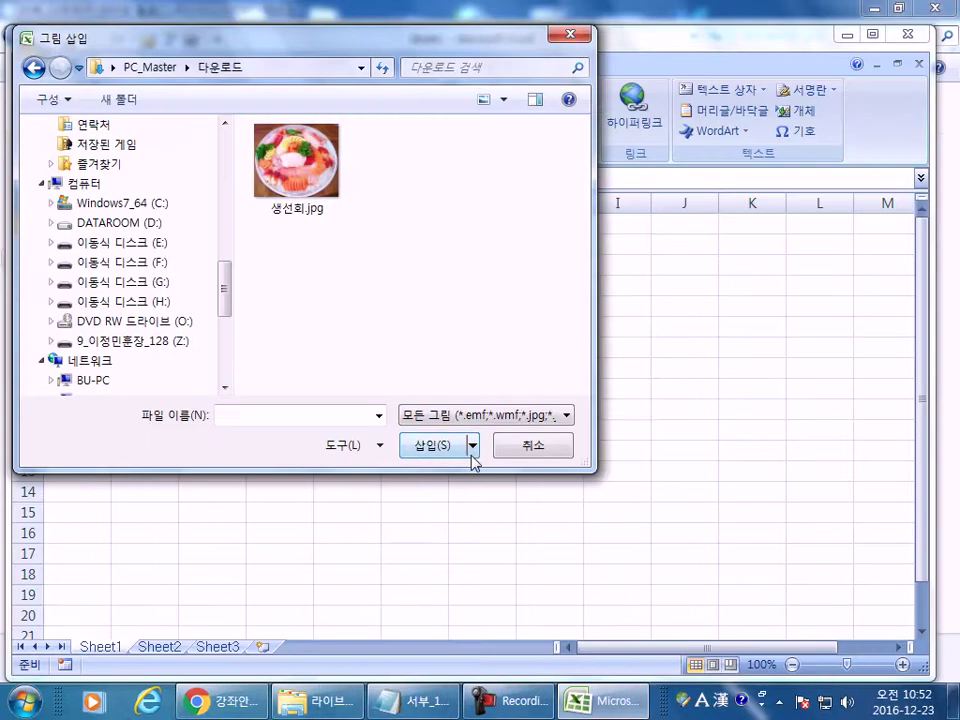
left_click(510, 450)
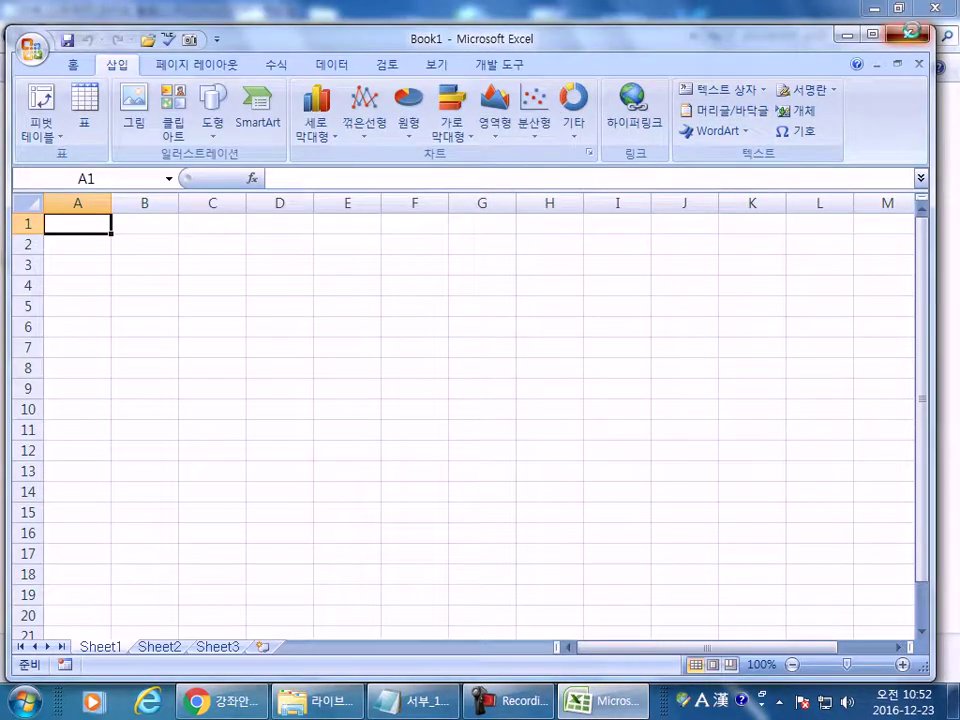
left_click(917, 36)
- Check the lesson notes, return to the 라이브러리 window and open the properties of 내 문서 in the 문서 library
left_click(473, 701)
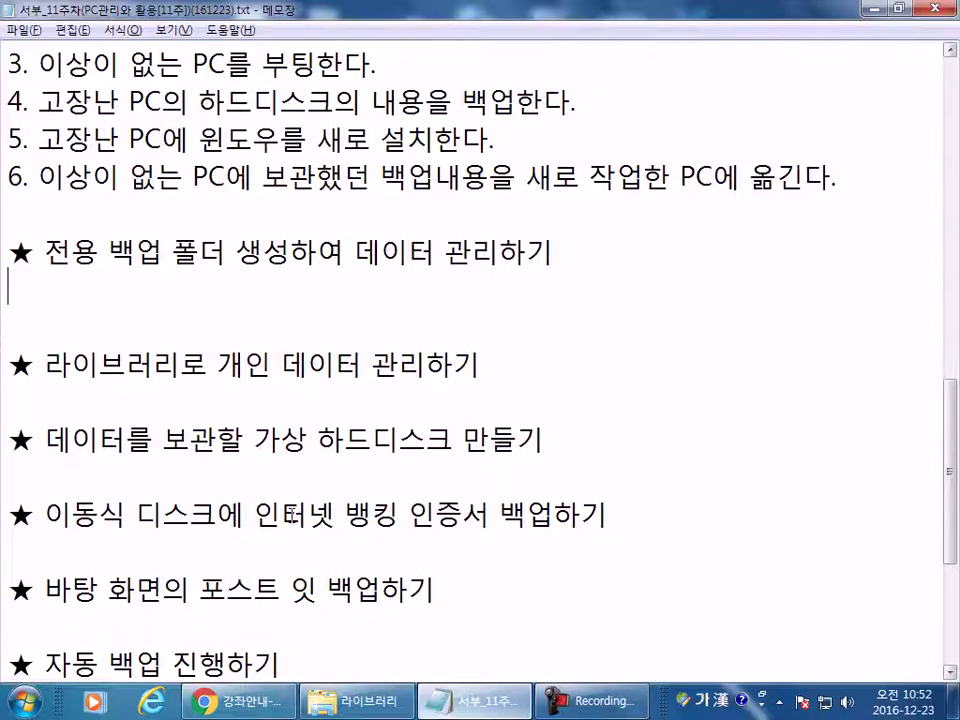
key("alt+Tab")
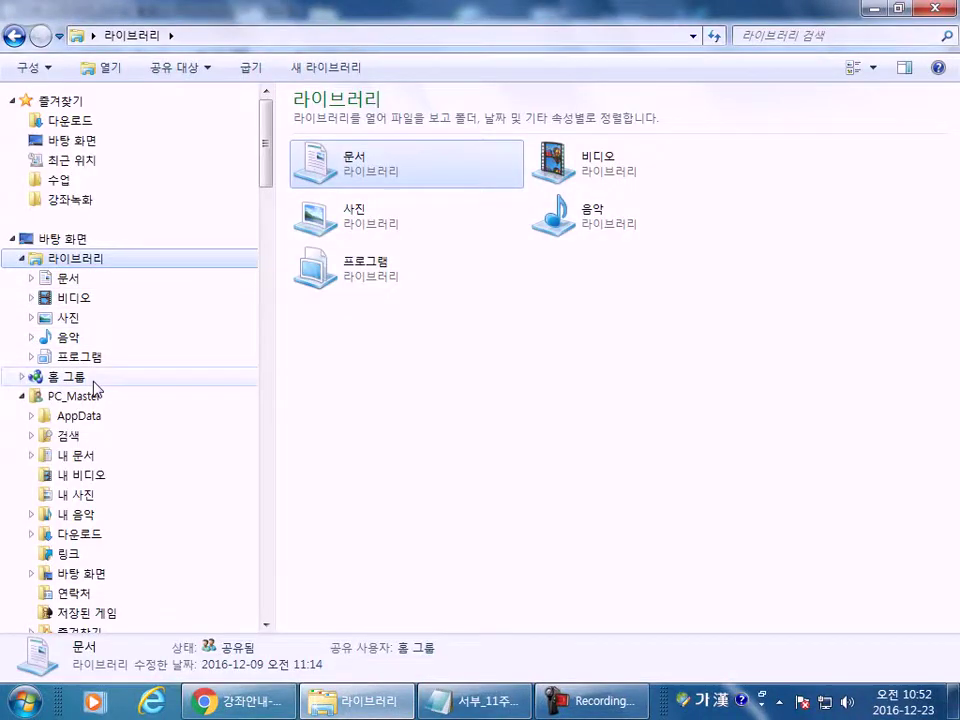
left_click(31, 278)
left_click(100, 297)
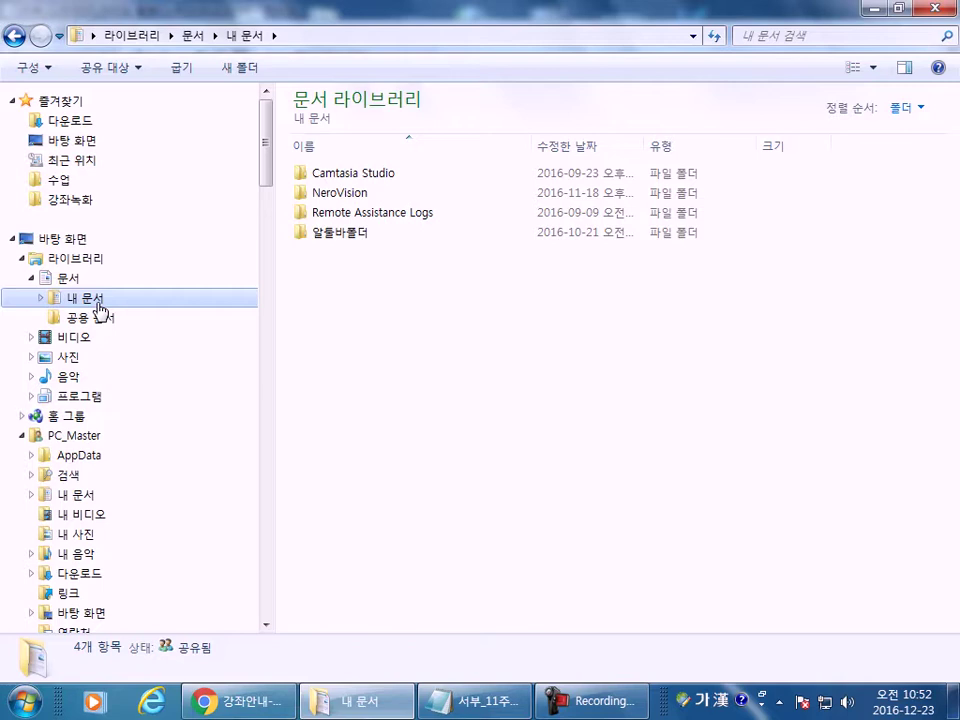
right_click(100, 297)
left_click(150, 668)
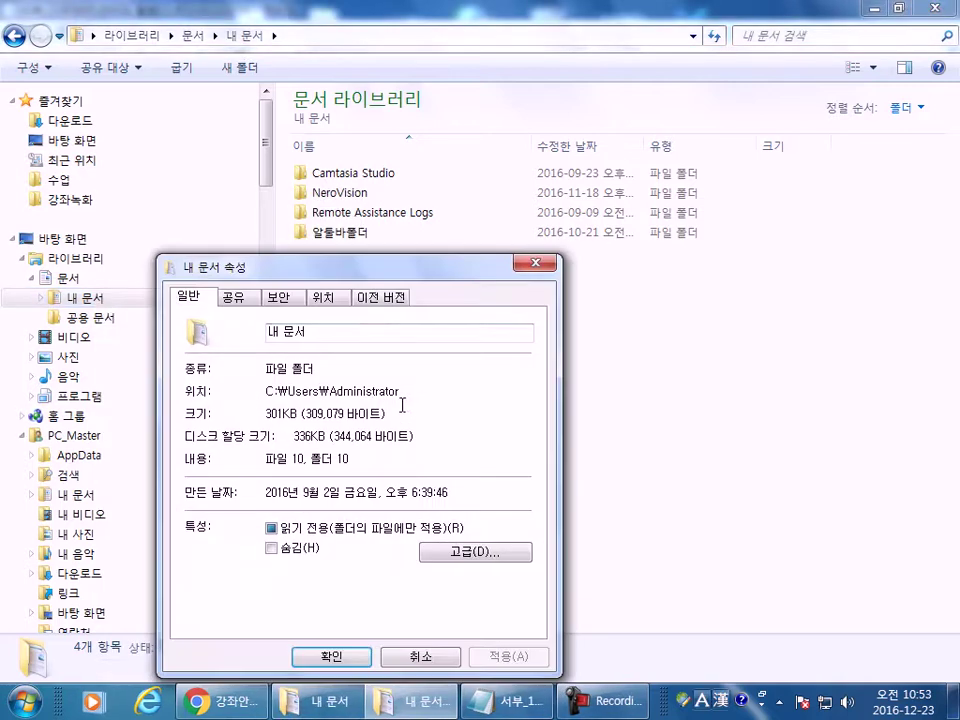
- Check the storage location in the properties of 내 문서 in the 문서 library, and close the properties without changes
left_click_drag(430, 268, 574, 160)
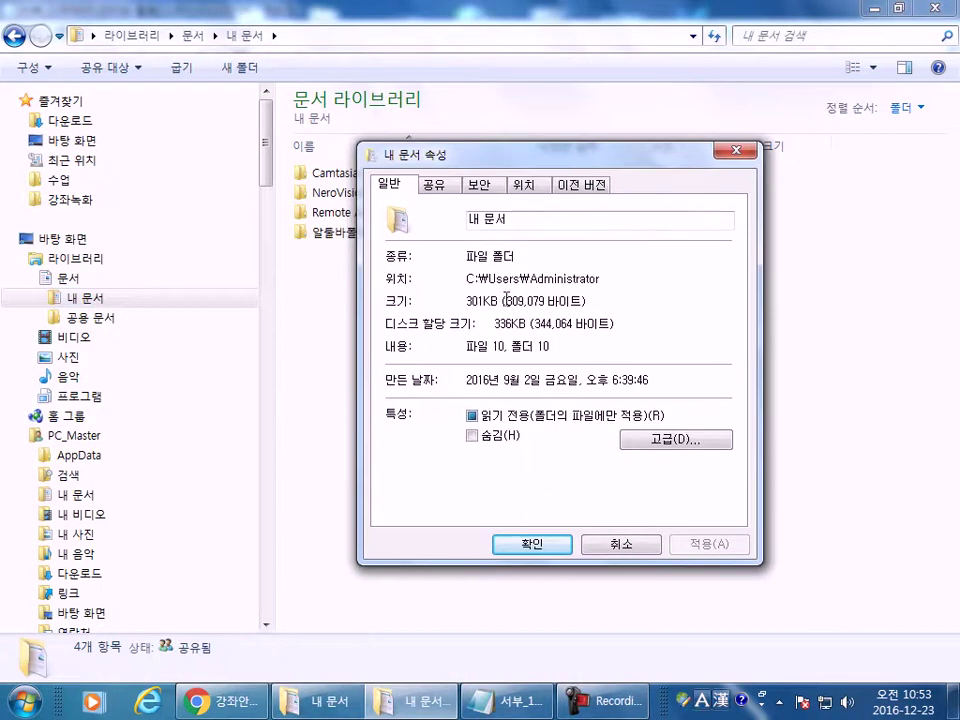
left_click(524, 186)
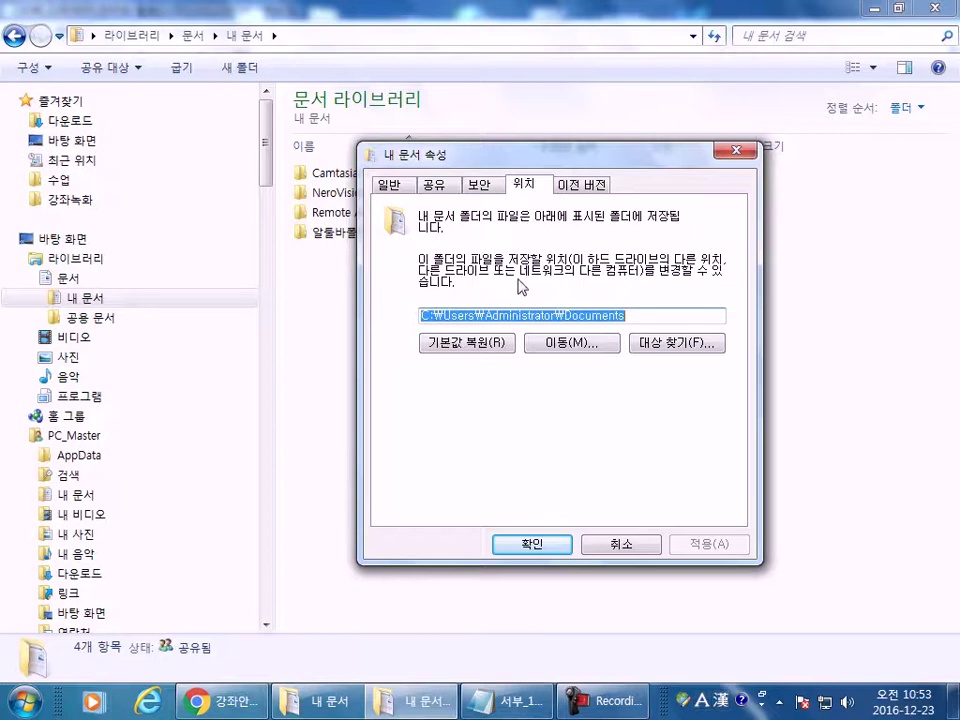
left_click(634, 320)
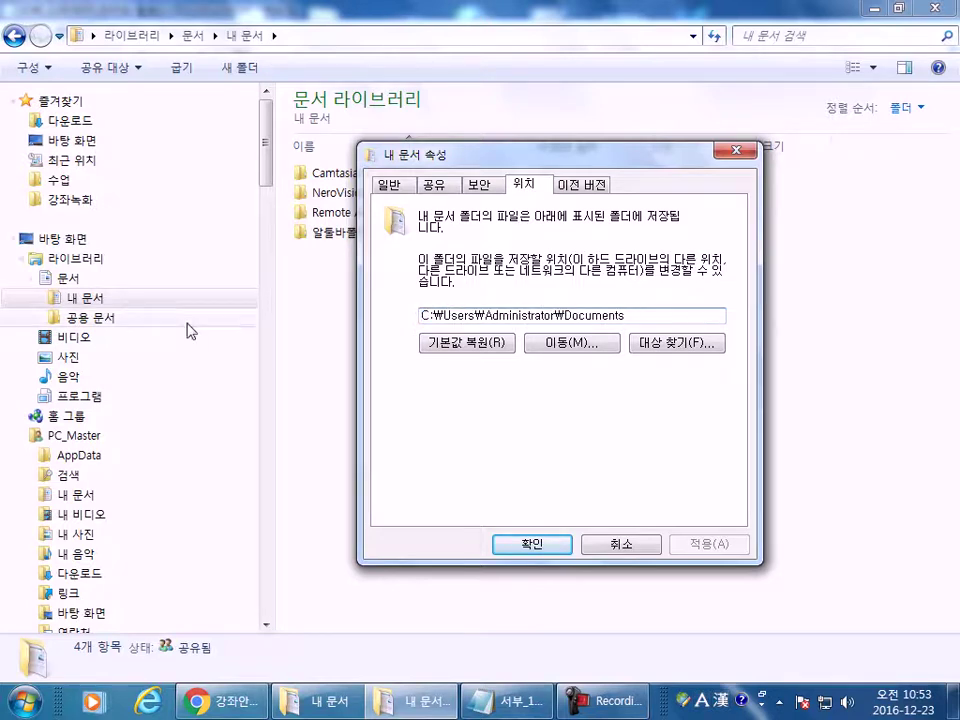
key("Escape")
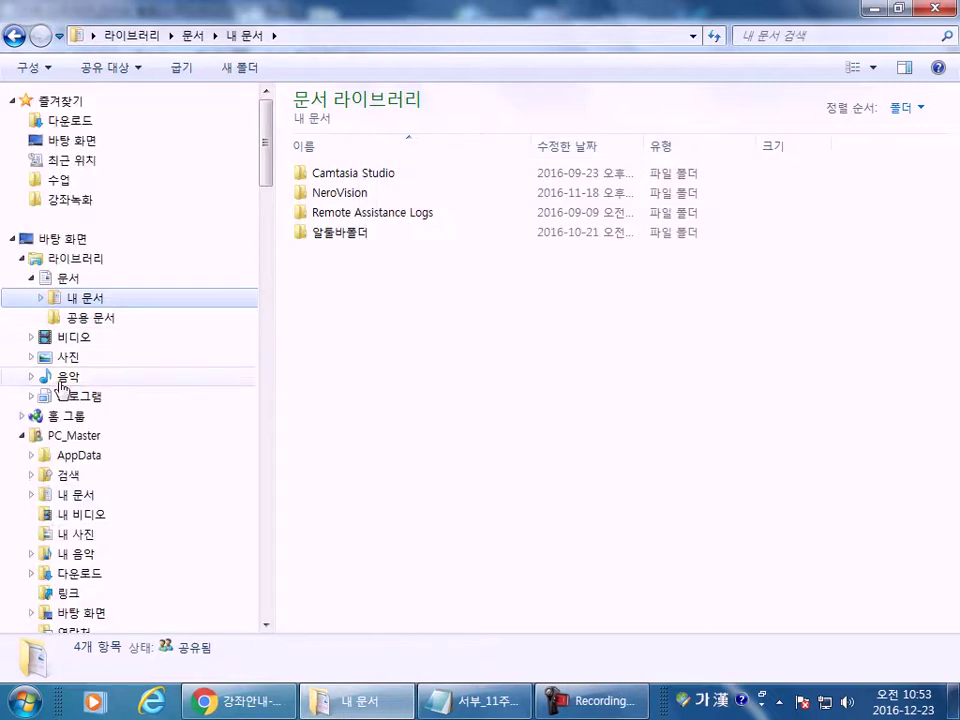
- Open the properties of 내 문서 under PC_Master and display its storage location path
left_click(76, 497)
scroll(155, 423, "down", 4)
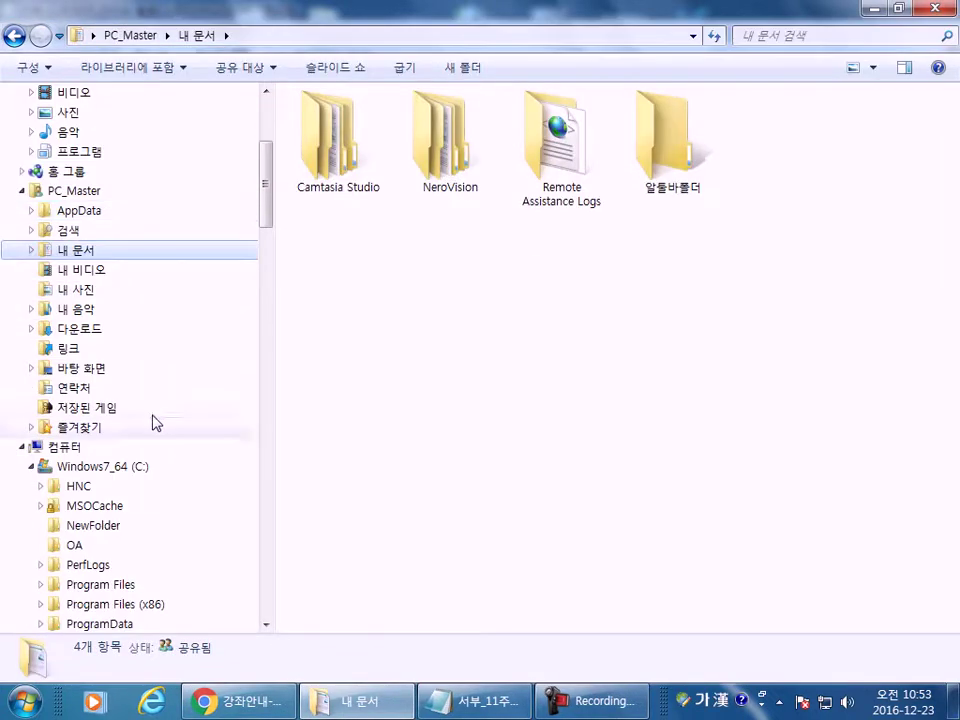
right_click(84, 258)
left_click(171, 669)
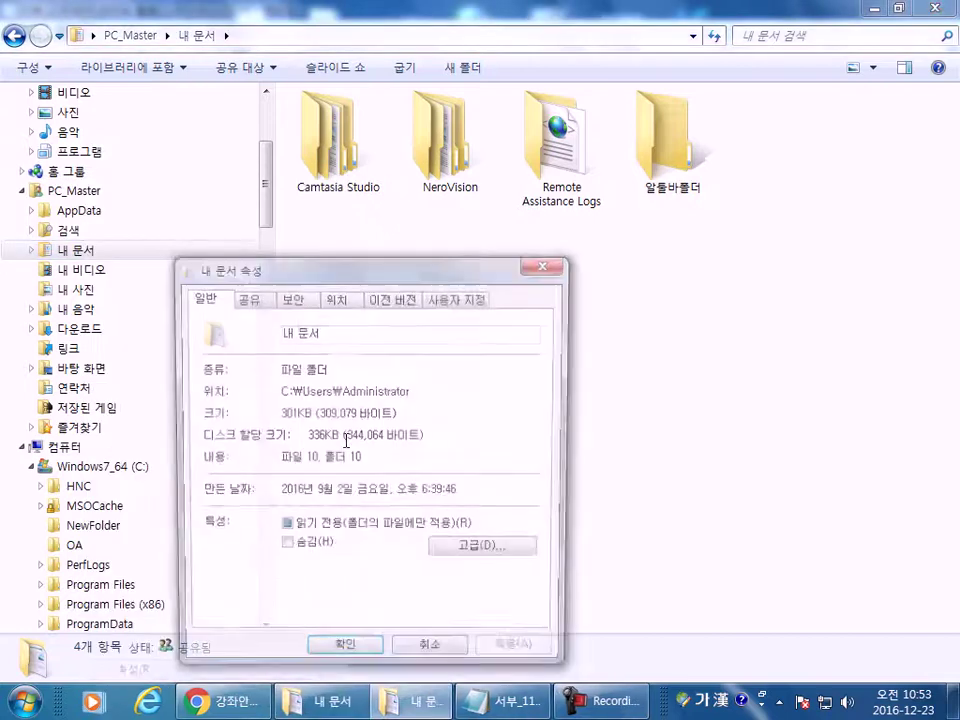
left_click(334, 297)
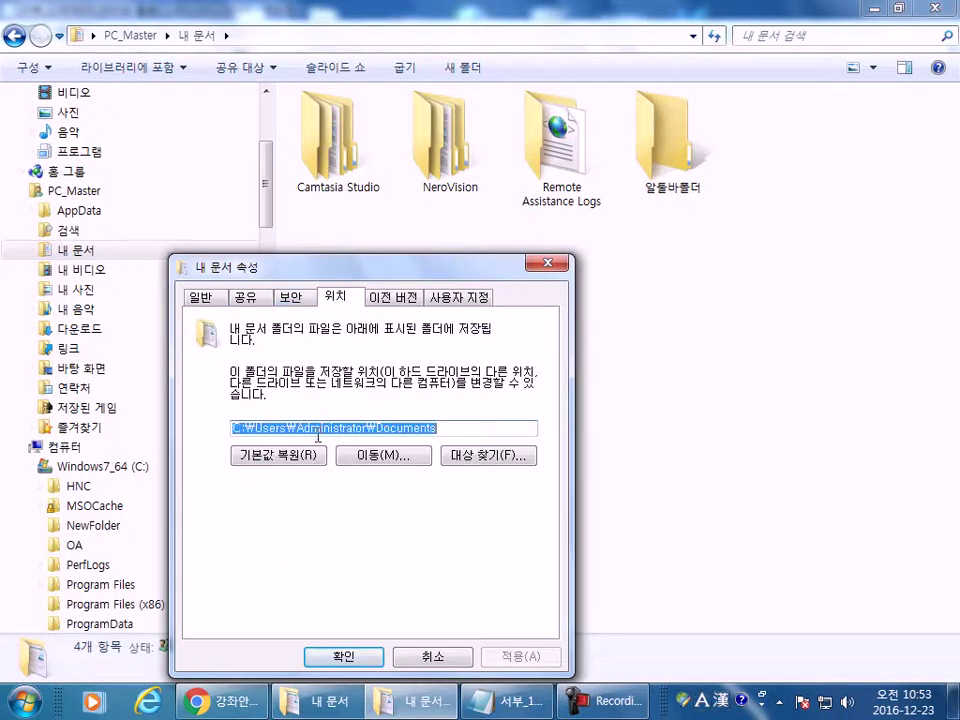
left_click(257, 429)
left_click_drag(461, 428, 120, 413)
- Start moving the 내 문서 location and create a target folder named 내 문서 on DATAROOM (D:)
left_click(385, 456)
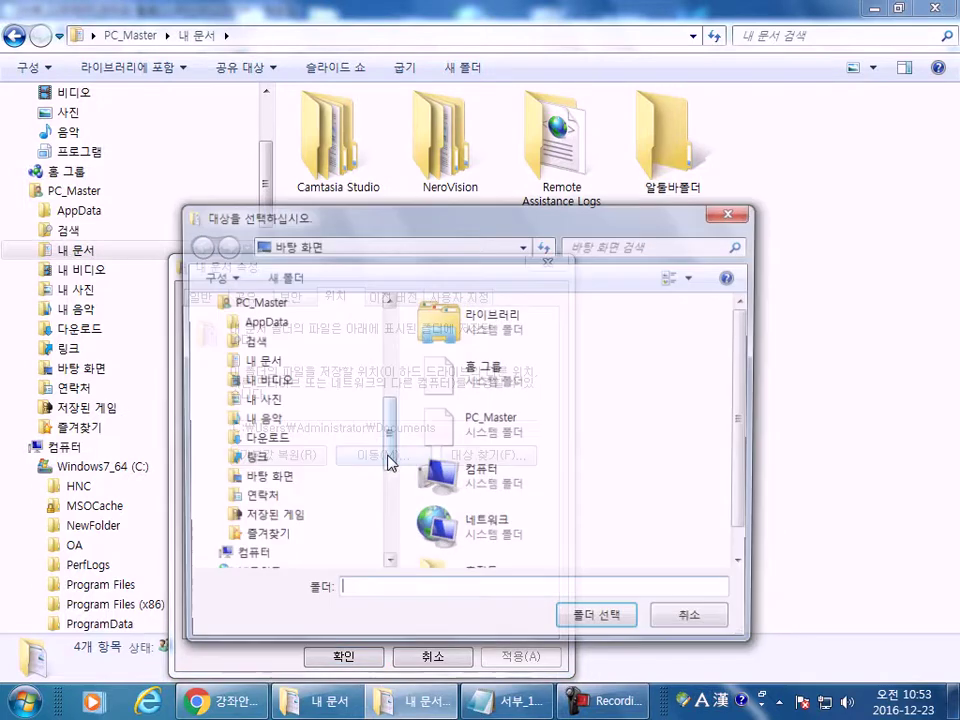
left_click_drag(384, 457, 386, 481)
left_click(318, 320)
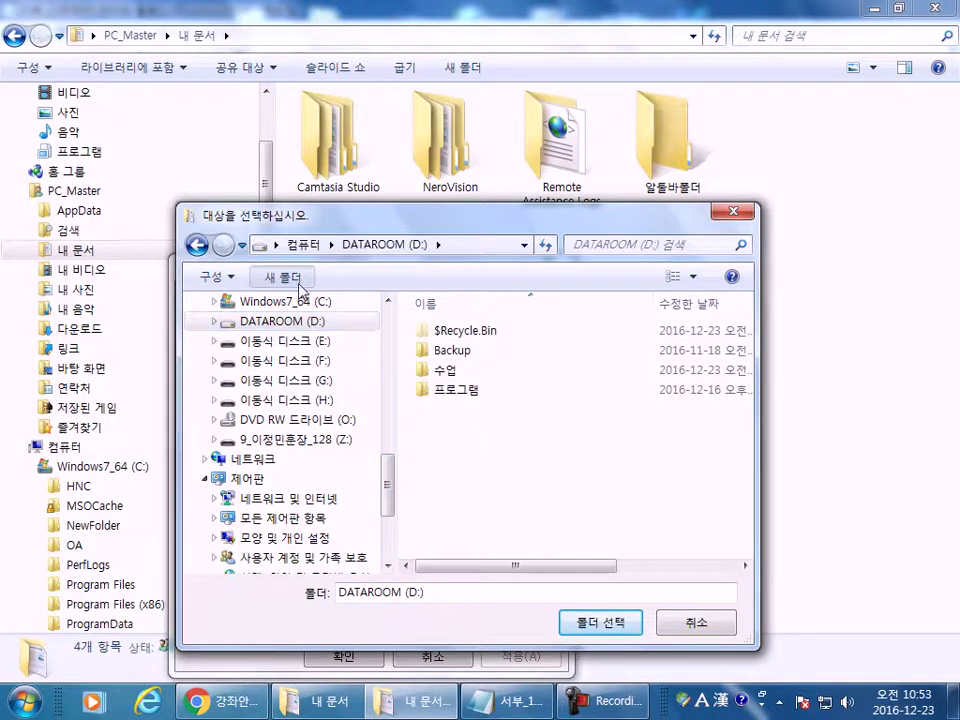
left_click(242, 279)
type("나문서")
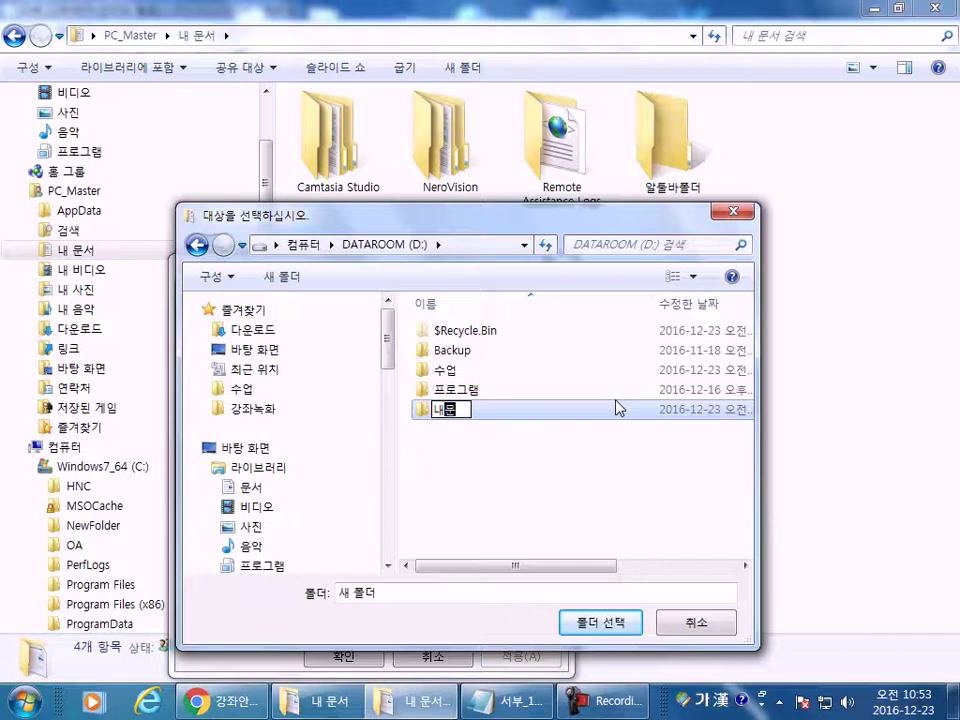
key("Return")
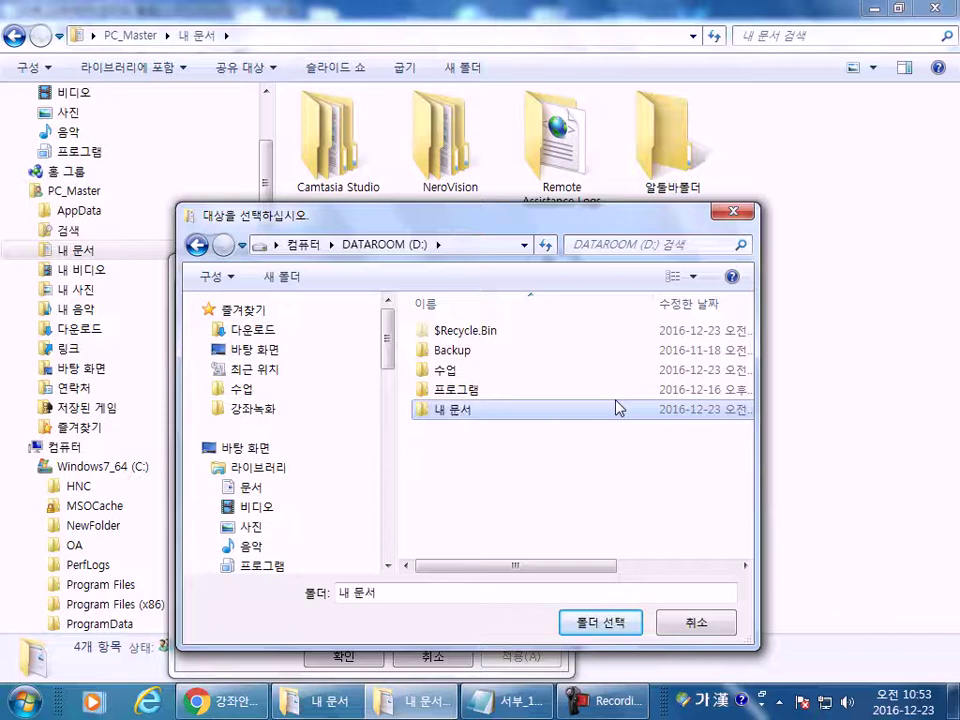
- Set D:\내 문서 as the storage location of 내 문서 and confirm the relocation
double_click(455, 413)
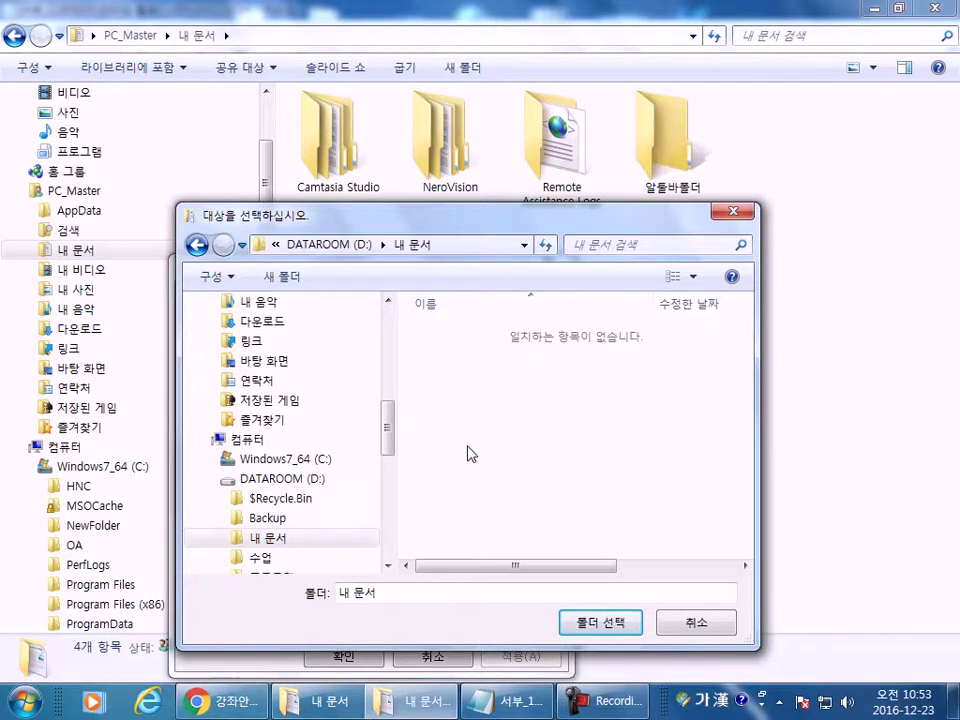
left_click(604, 623)
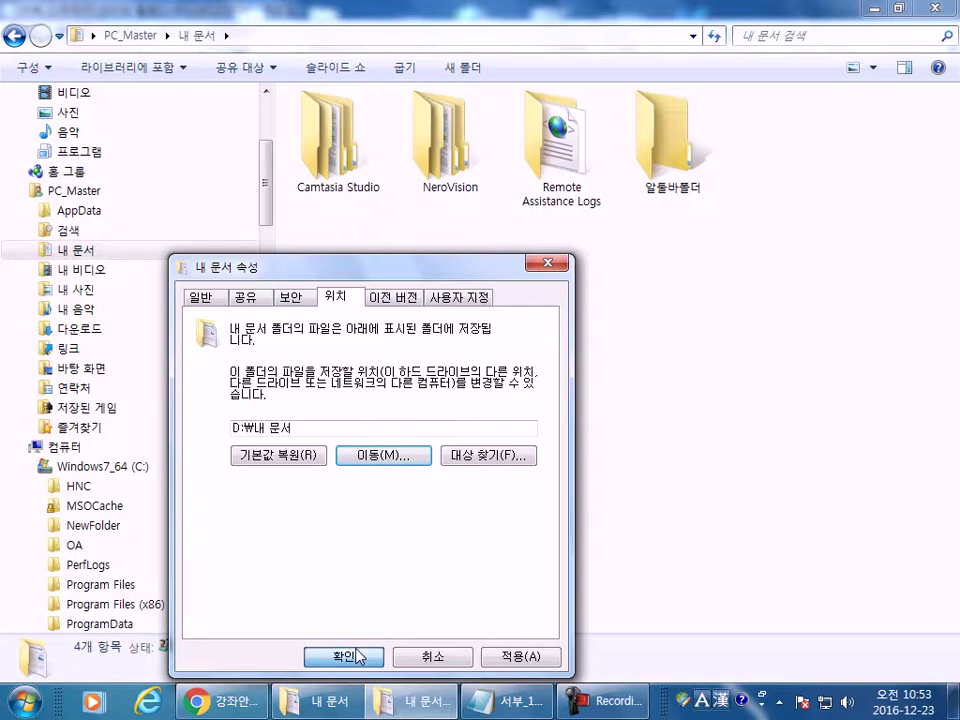
left_click(362, 655)
left_click(536, 388)
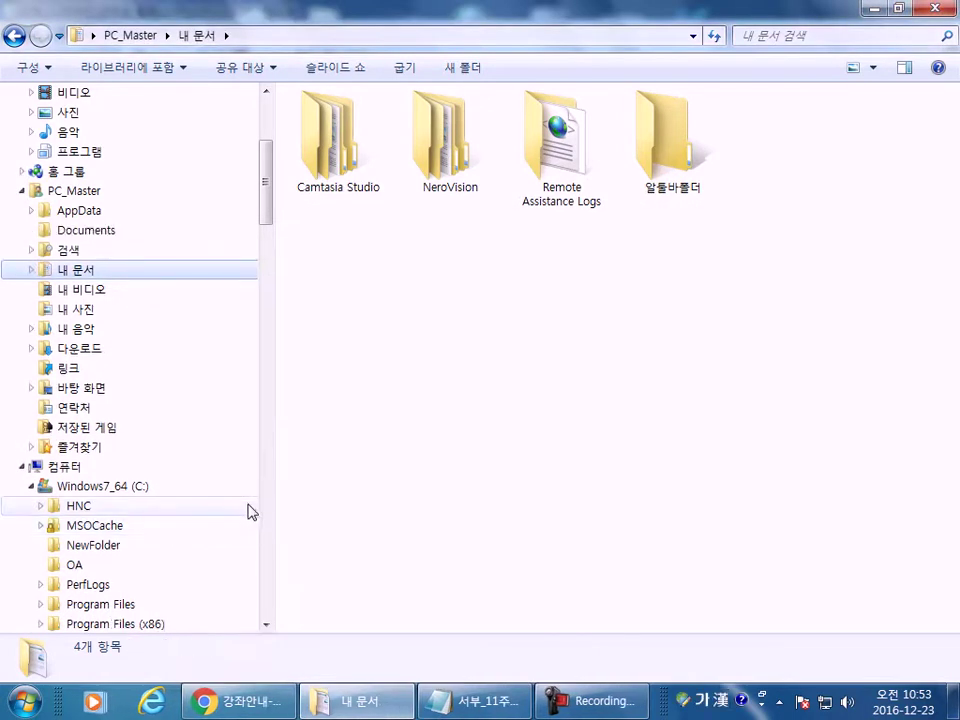
- View the contents of 내 문서 in the 문서 library
scroll(161, 317, "up", 3)
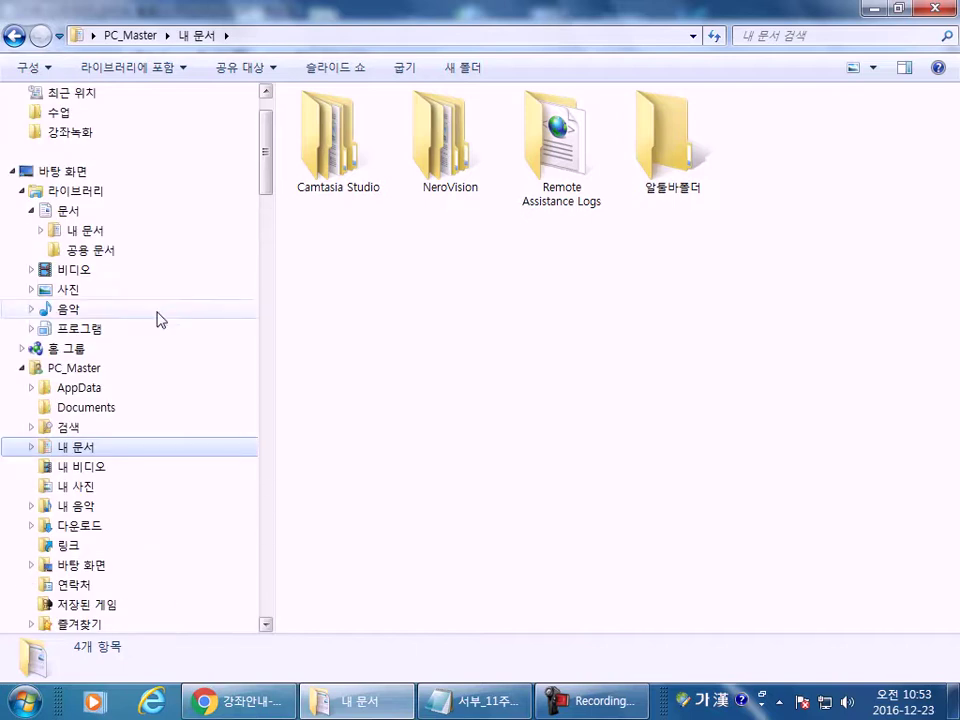
left_click(100, 229)
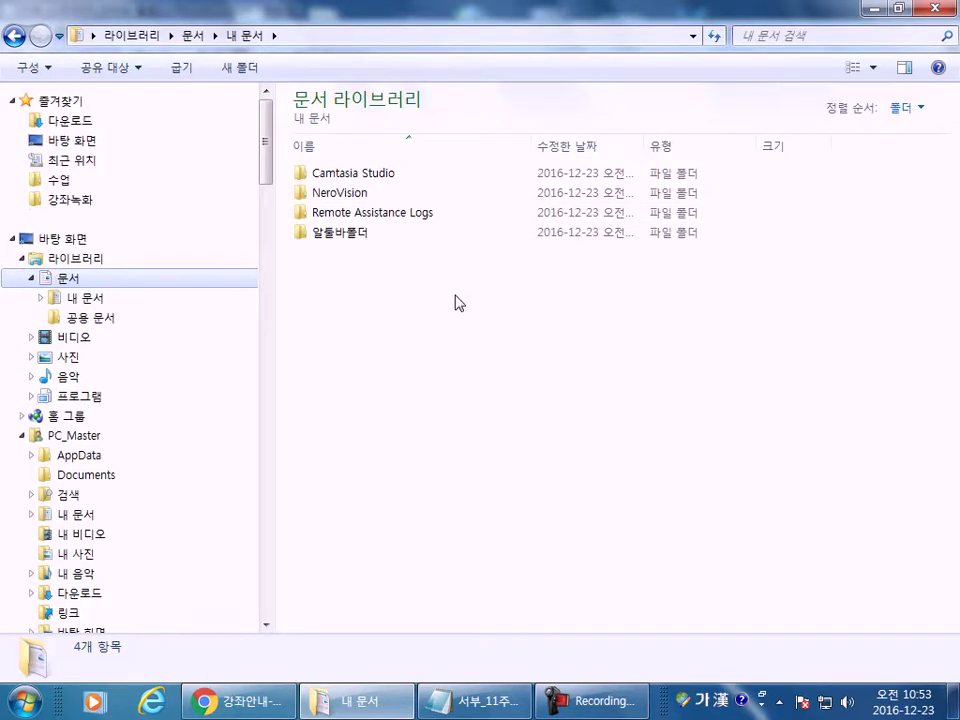
left_click(80, 300)
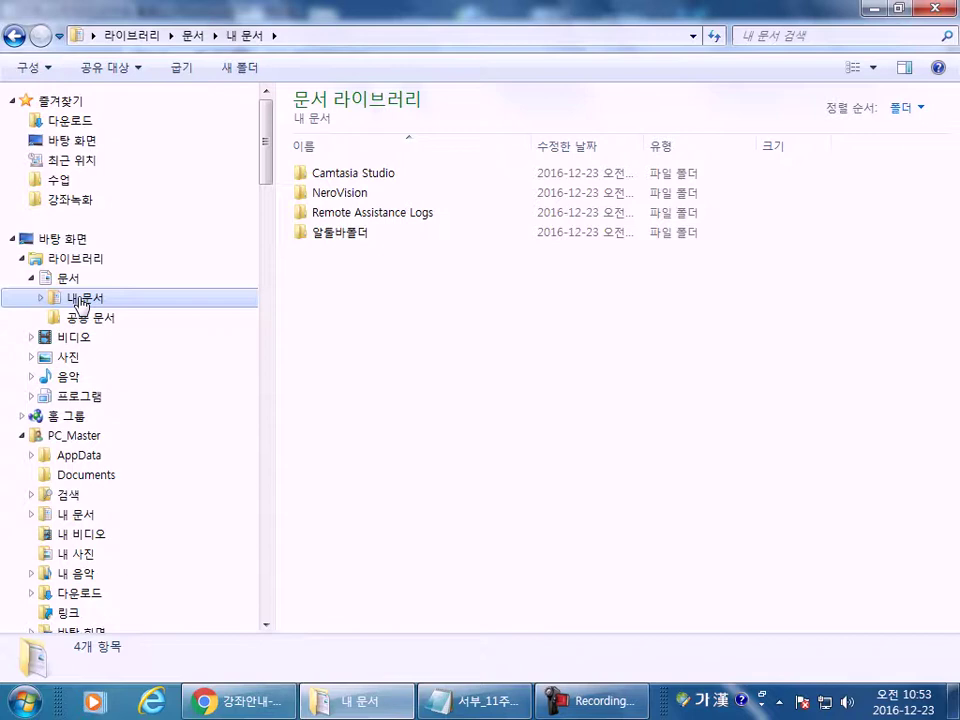
- Locate 내 문서 under DATAROOM (D:) in the folder tree, collapsing the 공용 folder, and view its contents
scroll(84, 304, "down", 8)
scroll(118, 478, "up", 3)
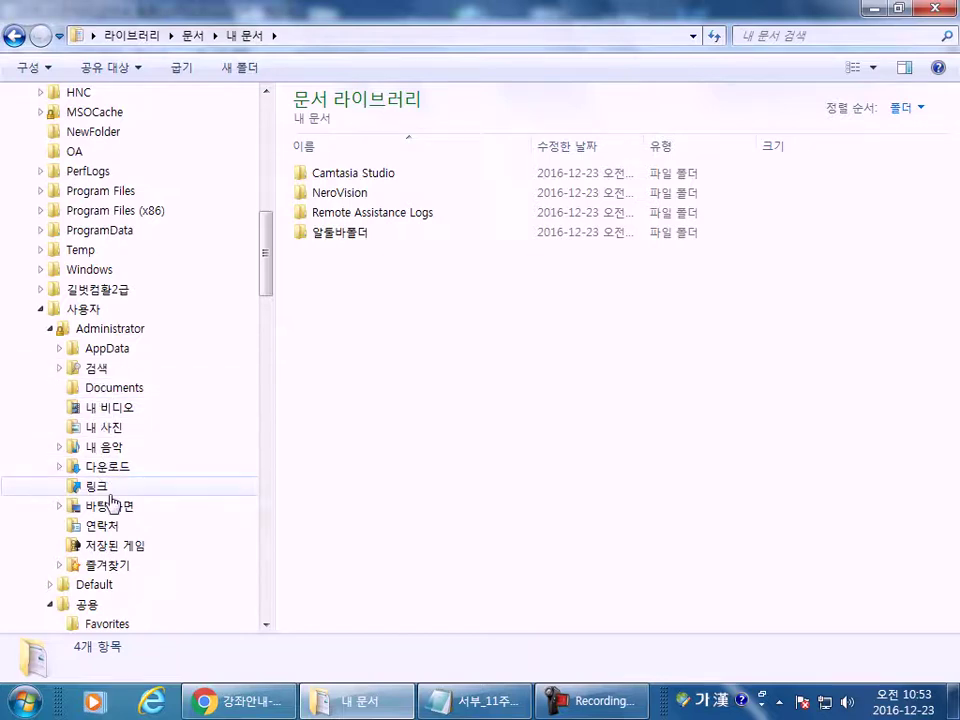
left_click(42, 312)
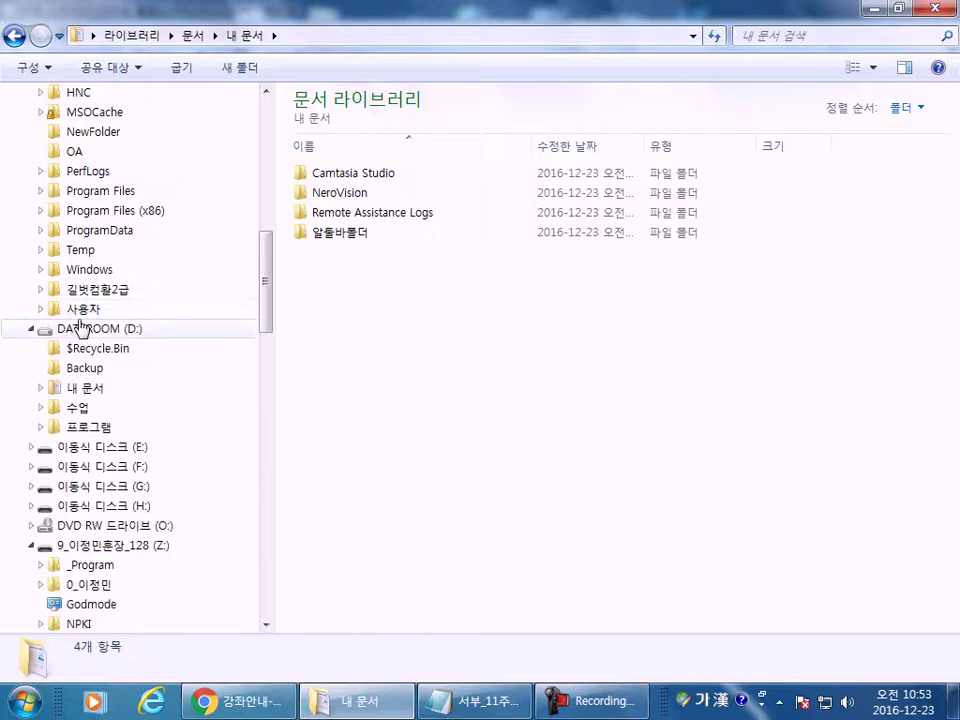
left_click(34, 312)
scroll(110, 460, "down", 3)
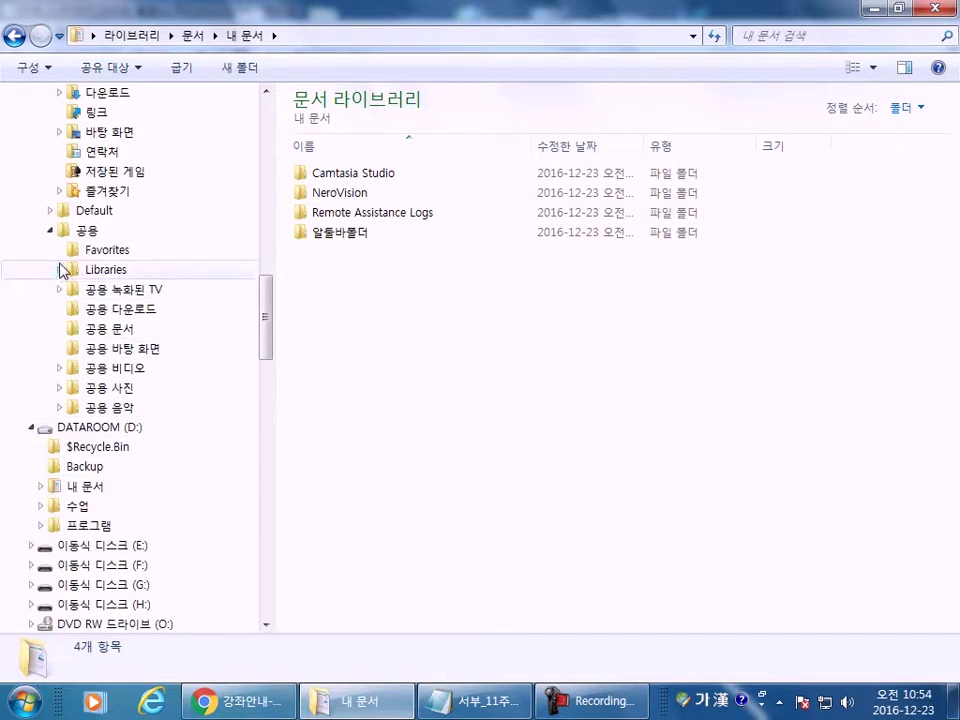
left_click(50, 231)
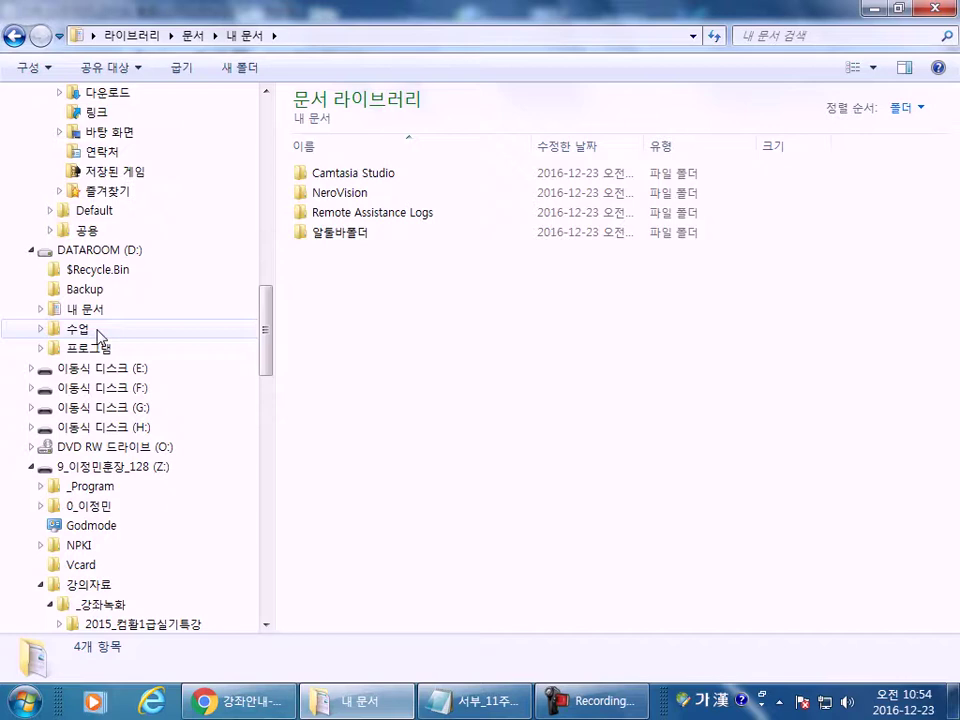
left_click(104, 311)
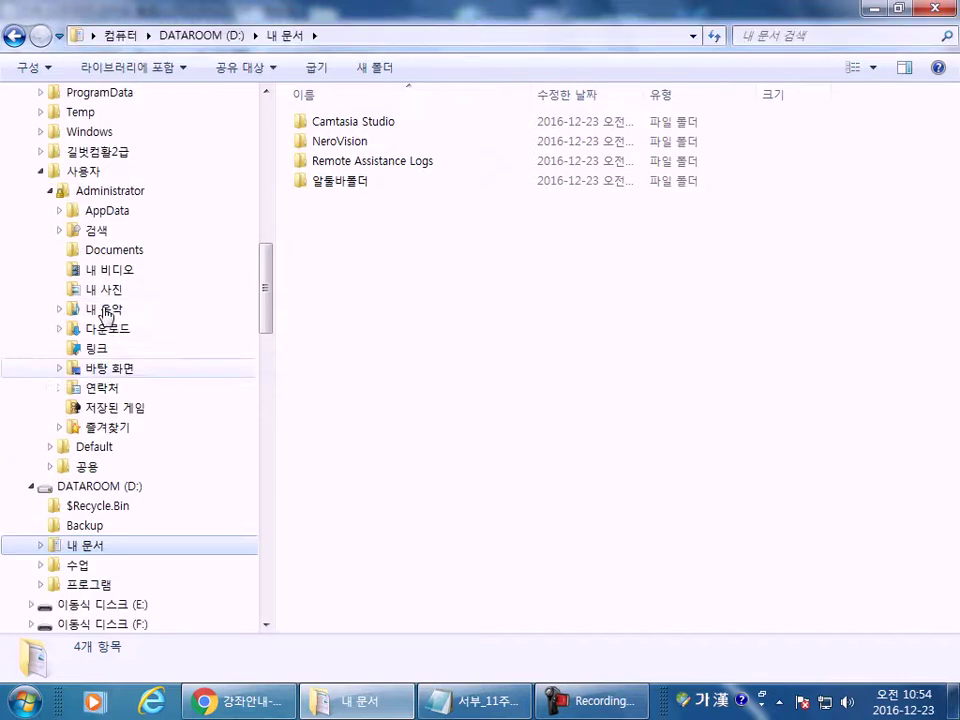
- Compare the Administrator user folder on C: with 내 문서 under PC_Master and in the 문서 library
left_click(118, 192)
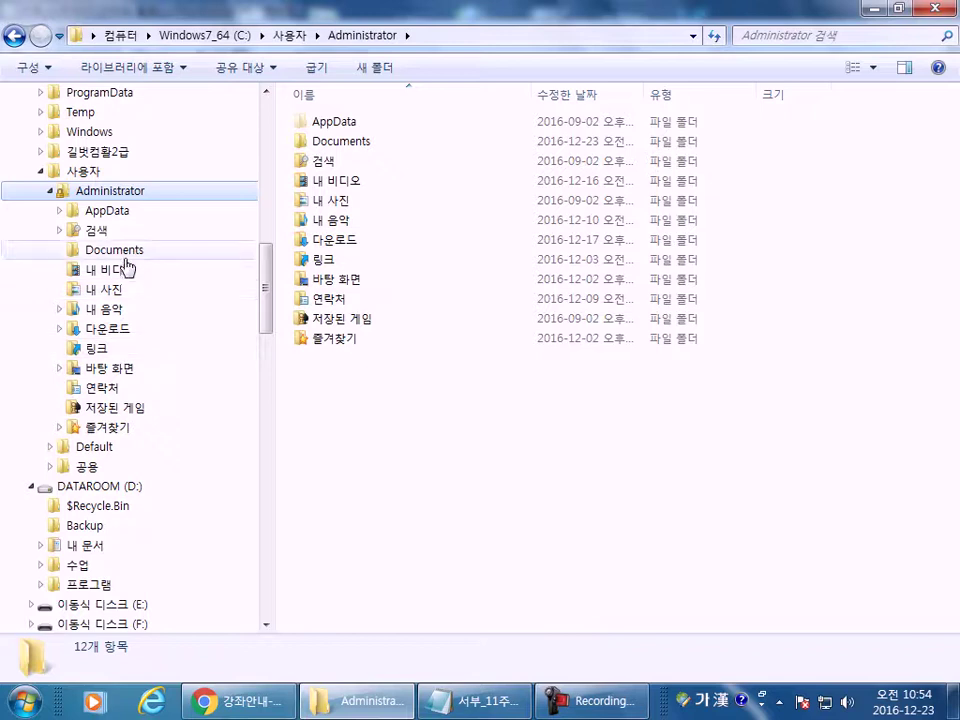
scroll(118, 300, "up", 7)
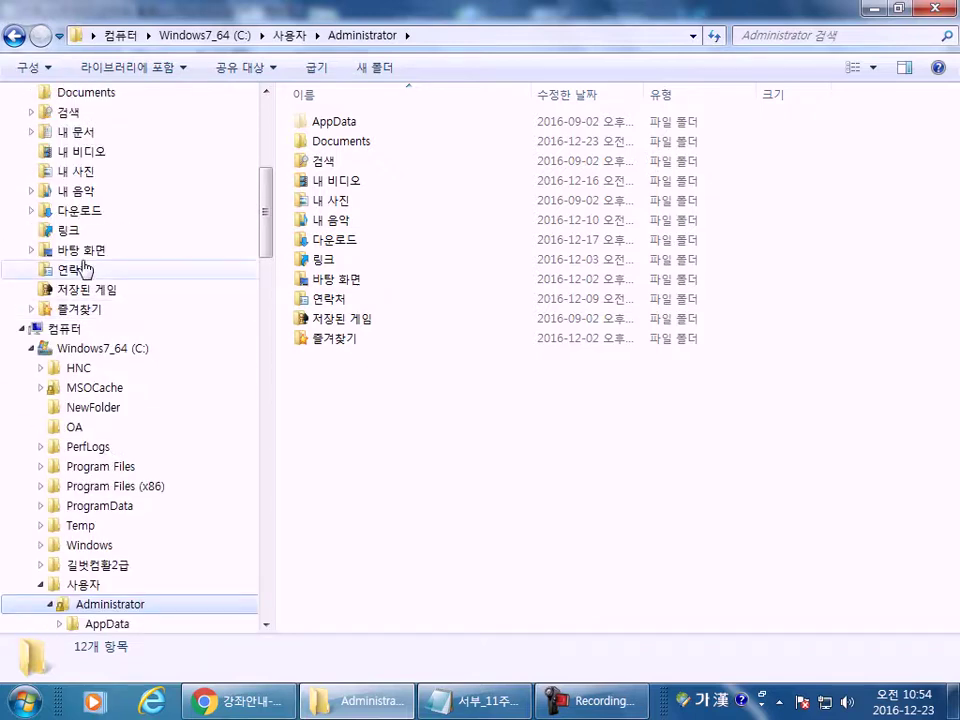
left_click(32, 132)
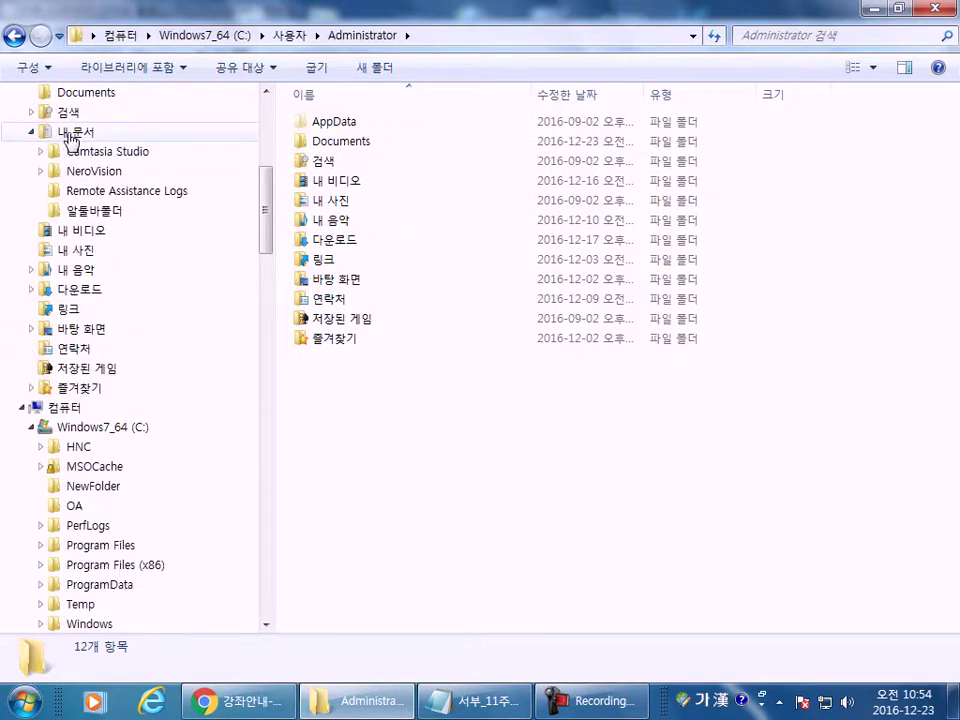
left_click(72, 134)
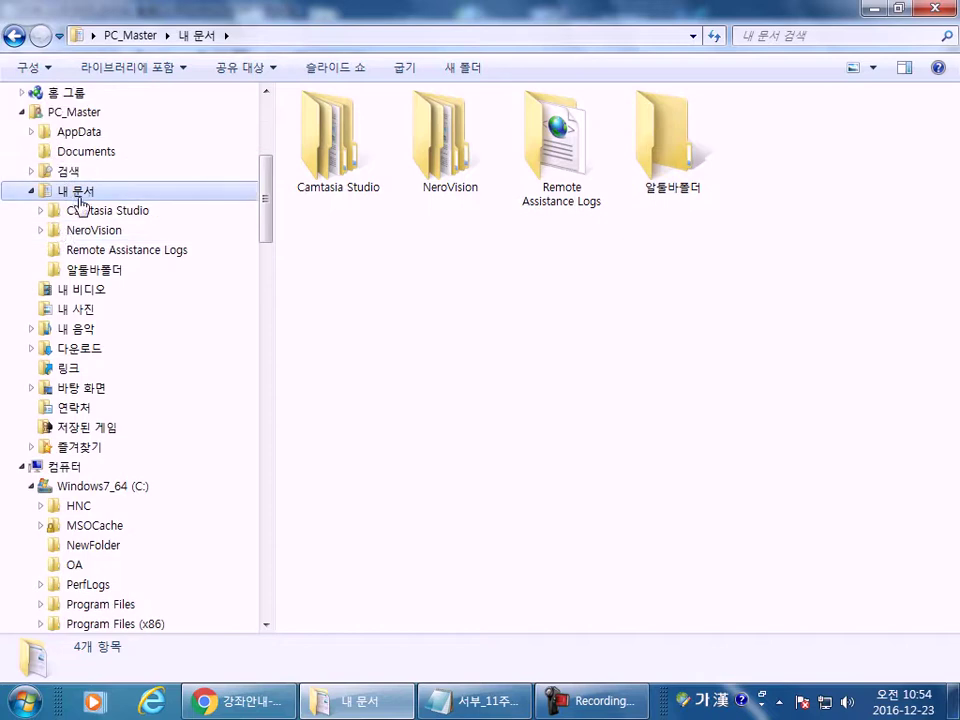
scroll(80, 210, "up", 4)
left_click(88, 232)
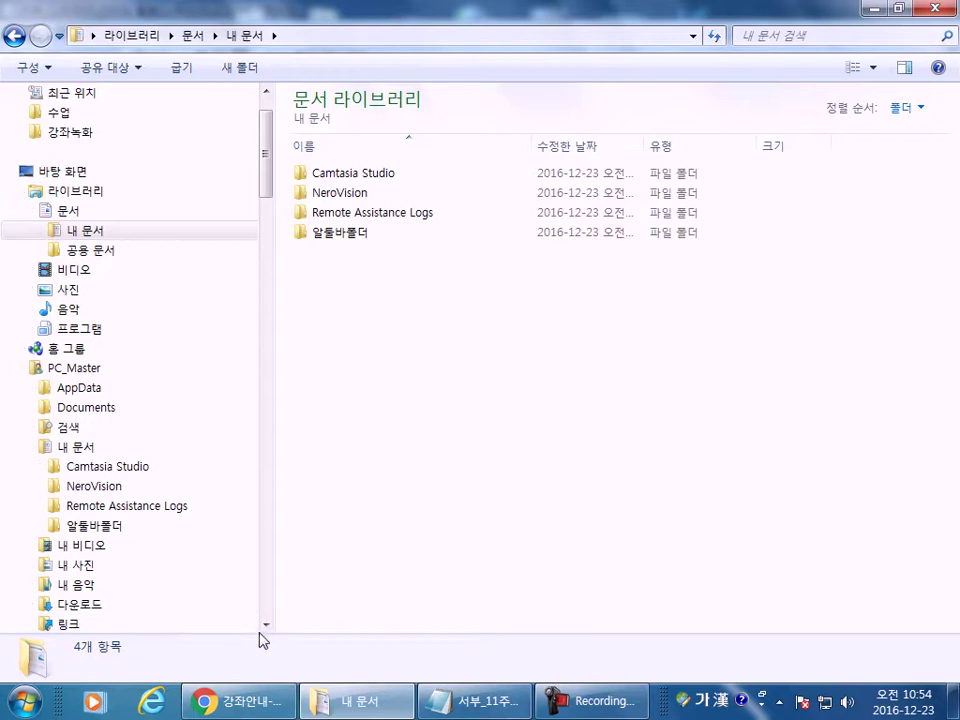
- Open a new Explorer window and browse to the 내 문서 folder on DATAROOM (D:)
key("super+e")
double_click(369, 172)
left_click(332, 163)
double_click(332, 163)
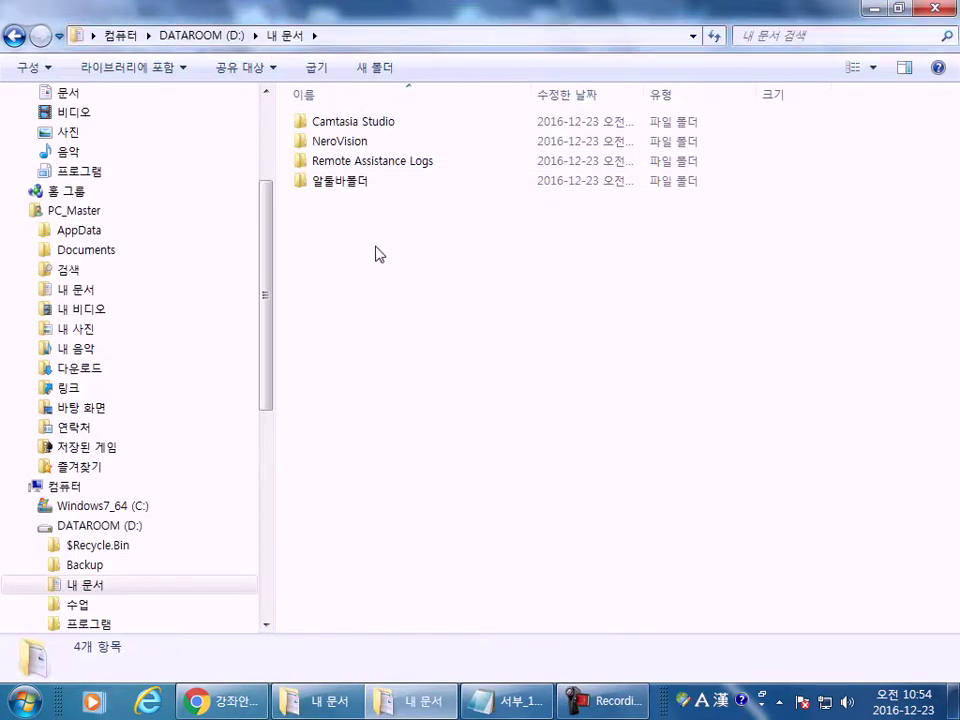
- Create a text document named 연습자료.txt in the 내 문서 folder on DATAROOM (D:)
right_click(392, 283)
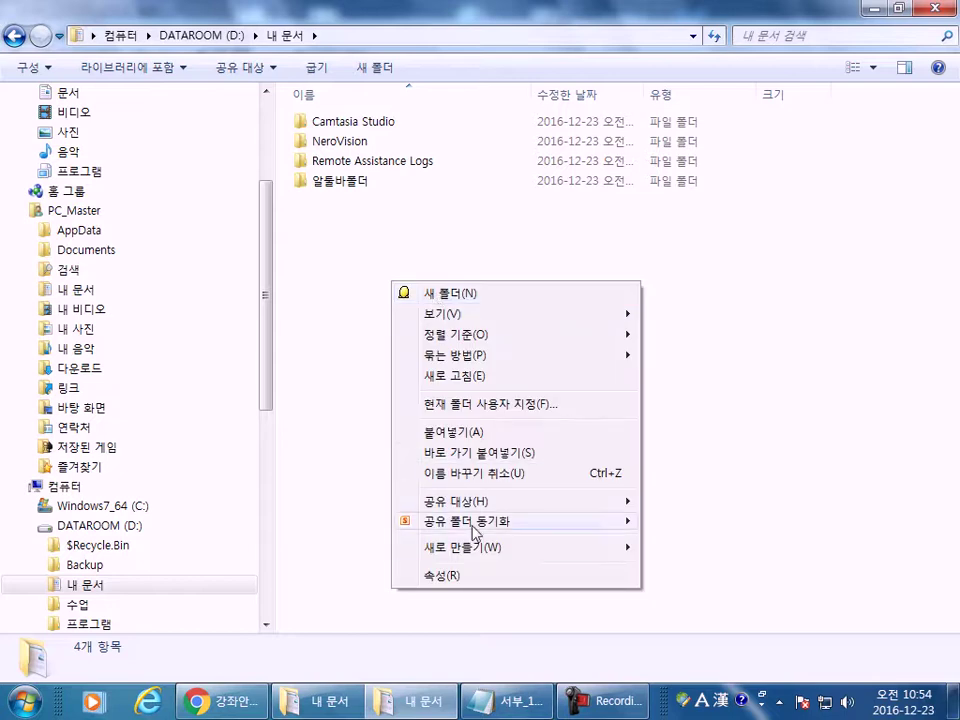
mouse_move(480, 549)
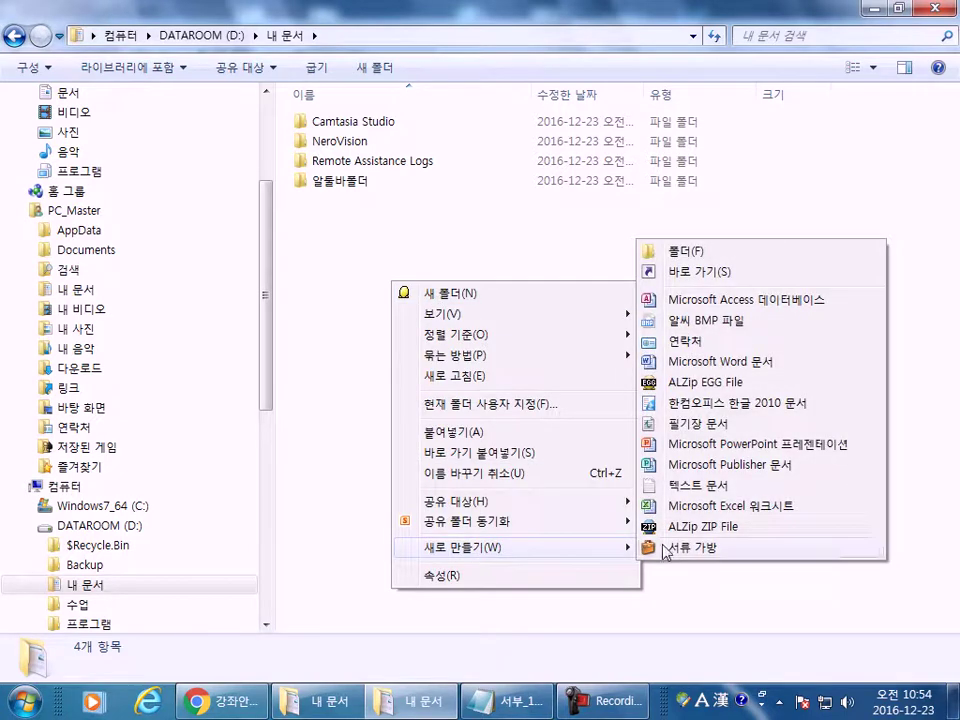
left_click(690, 485)
type("연스")
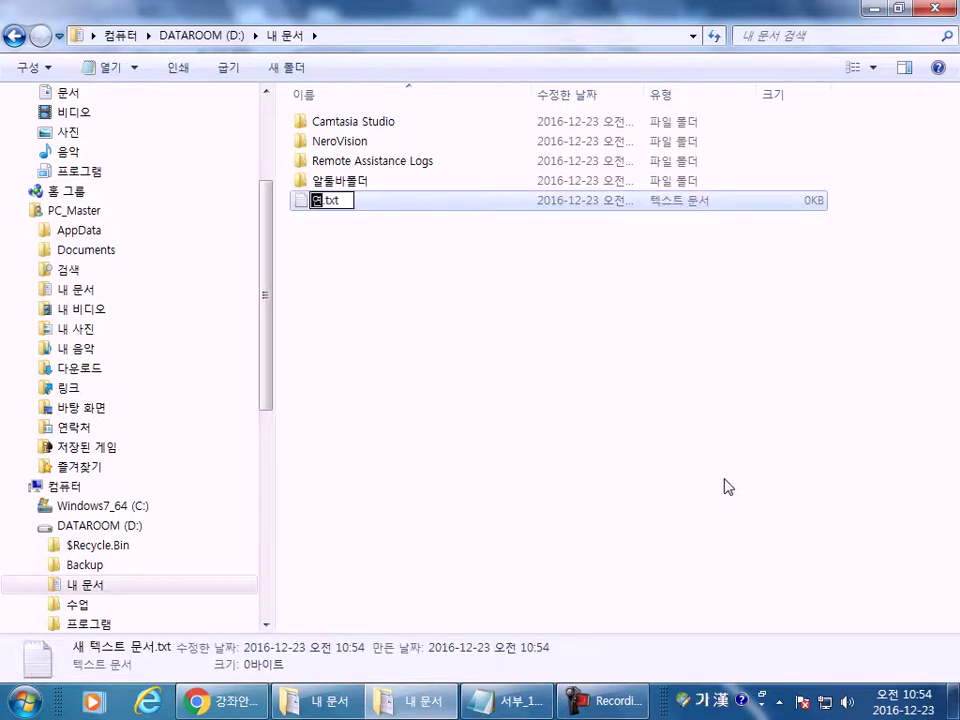
type("습")
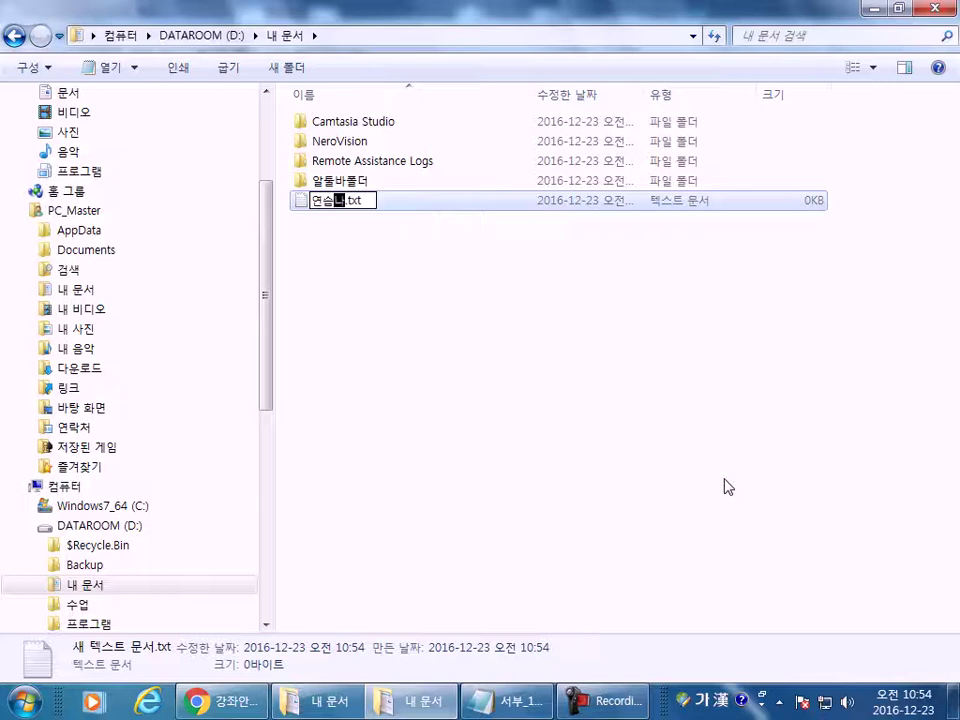
key("BackSpace")
type("장료")
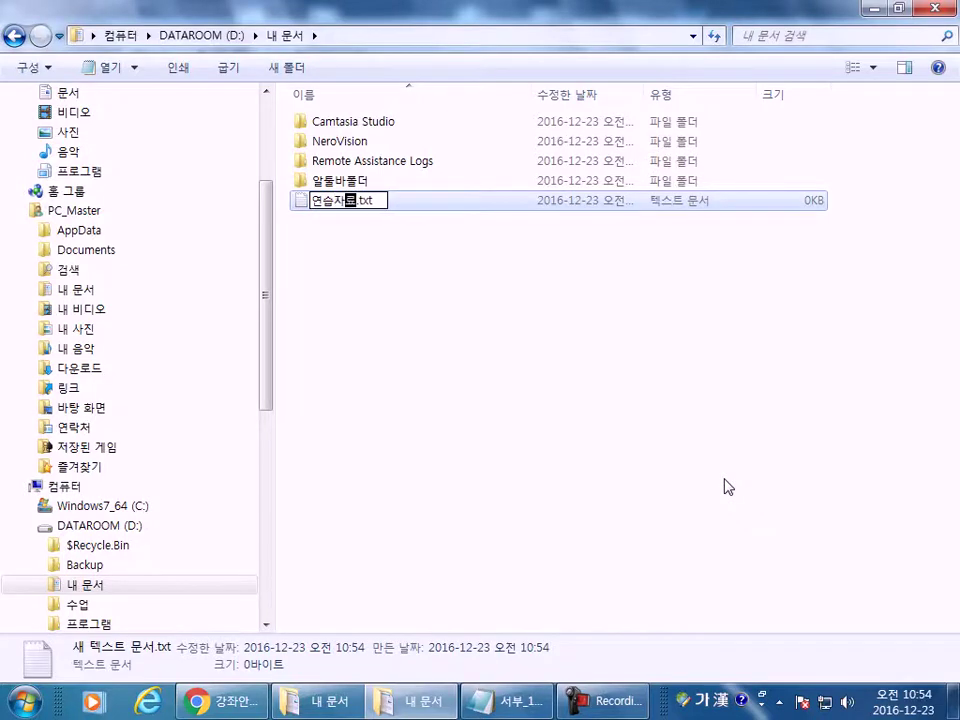
key("Return")
- Open 연습자료.txt in Notepad and enter the first line 원래는 C드라이브에 있었던 자료인데
key("Return")
type("dnjs")
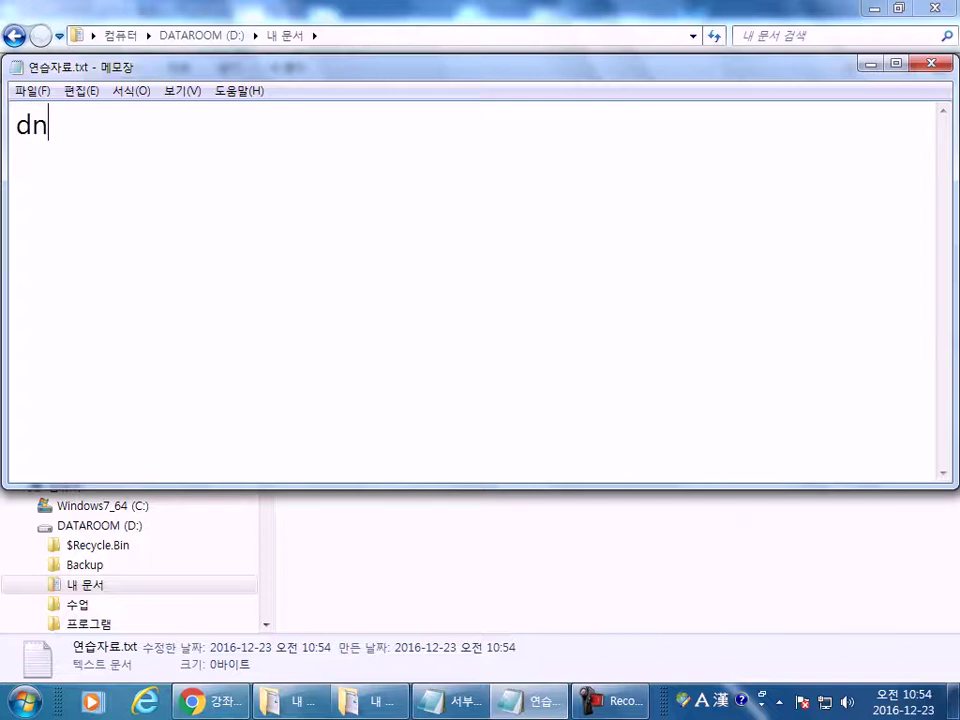
key("BackSpace")
key("BackSpace")
key("BackSpace")
key("BackSpace")
key("Hangul")
type("ㅇ원래는")
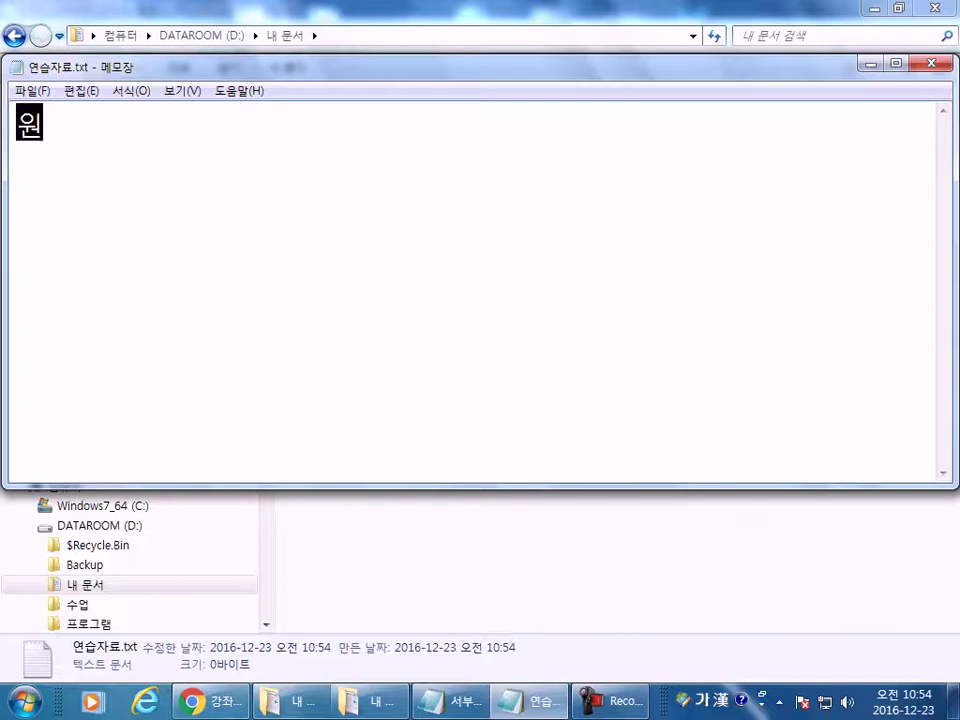
key("Hangul")
type("C")
key("Hangul")
type("드")
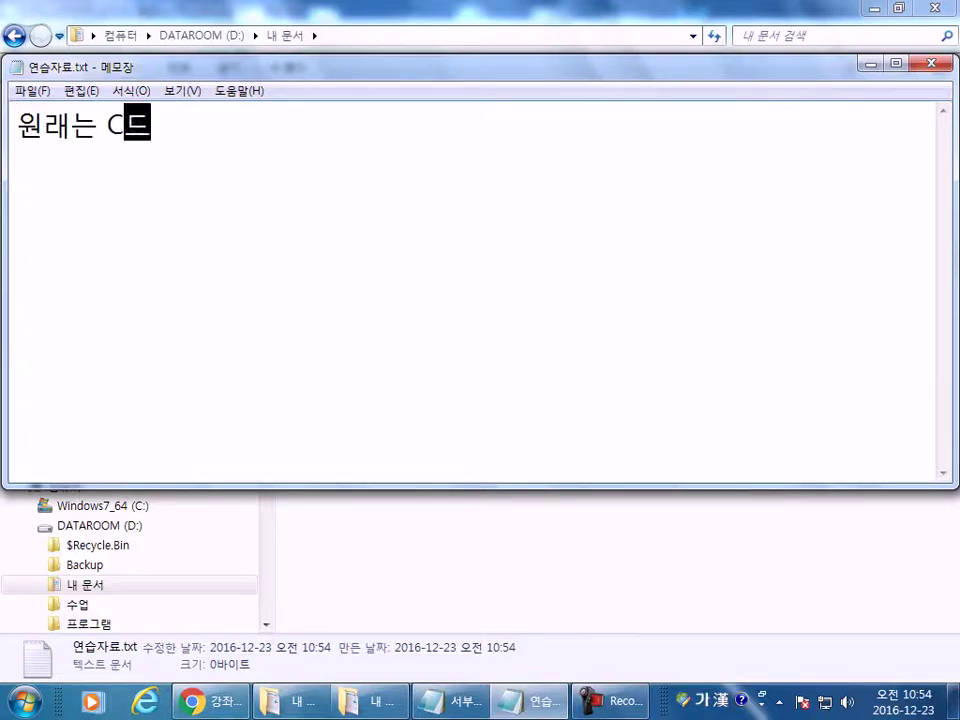
type("라이브에 시있었던 자료인데")
key("Return")
- Write the second line D드라이브의 "내 문서" 폴더를 만들어서 이동, correcting typing mistakes
key("Hangul")
type("E")
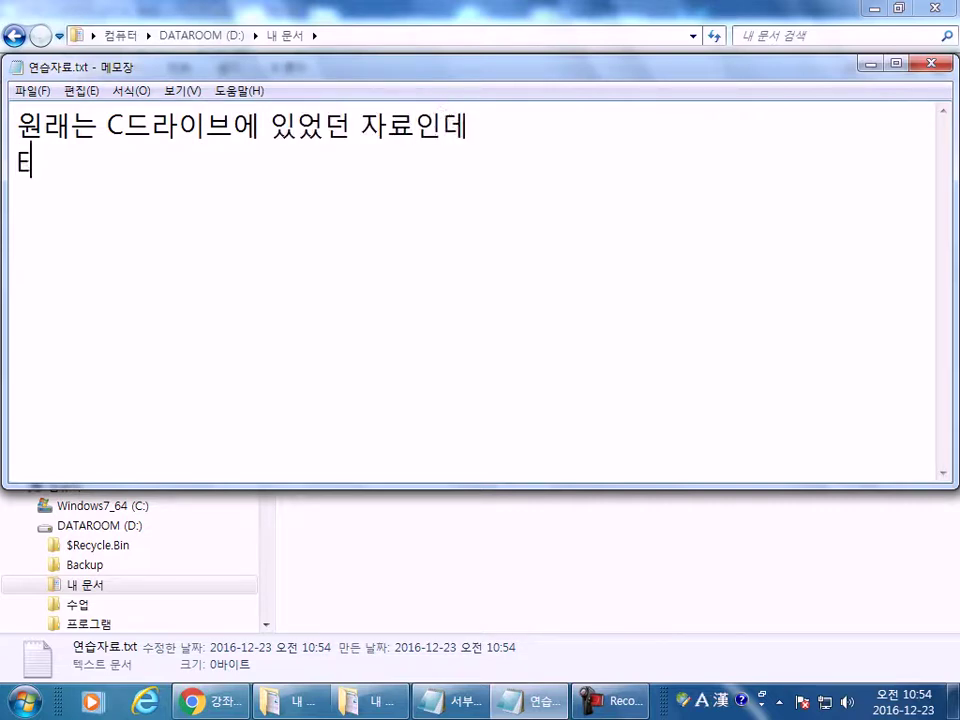
key("Hangul")
type("D")
key("Hangul")
type("드")
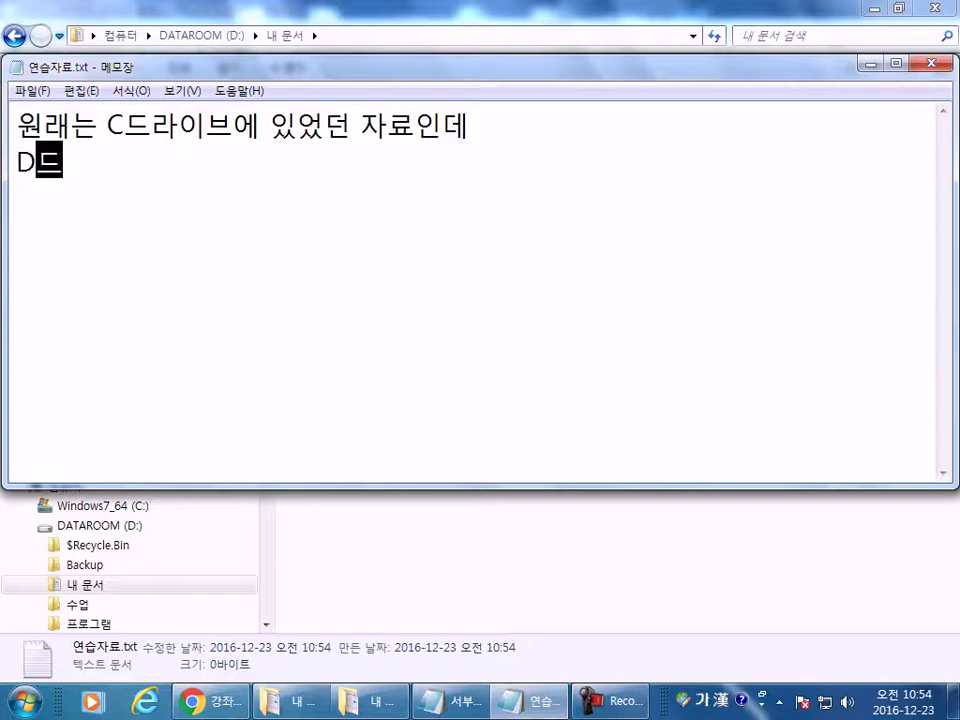
type("라이브의 ")
type("\"내 문서\" ")
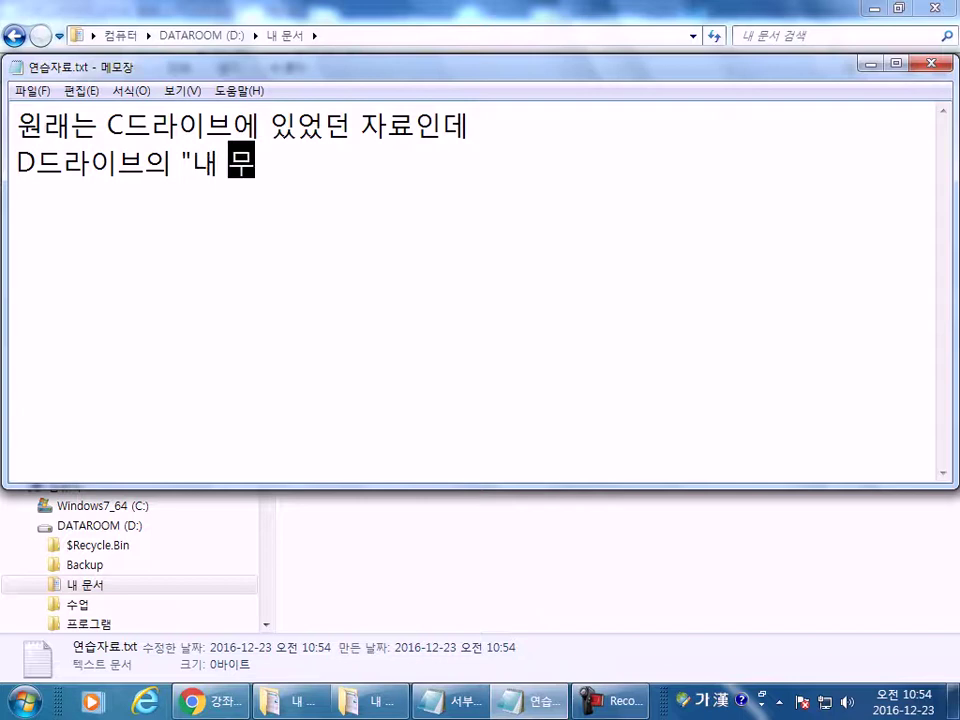
type("폴ㄷ")
key("BackSpace")
key("BackSpace")
type("폴더")
type("를 만드ㅈ")
key("BackSpace")
key("ctrl+z")
key("ctrl+z")
type("ㅜㄹ어")
key("BackSpace")
key("BackSpace")
key("BackSpace")
key("BackSpace")
type("ㄷㅡㄹㅇㅓㅅㅓ ㅇ")
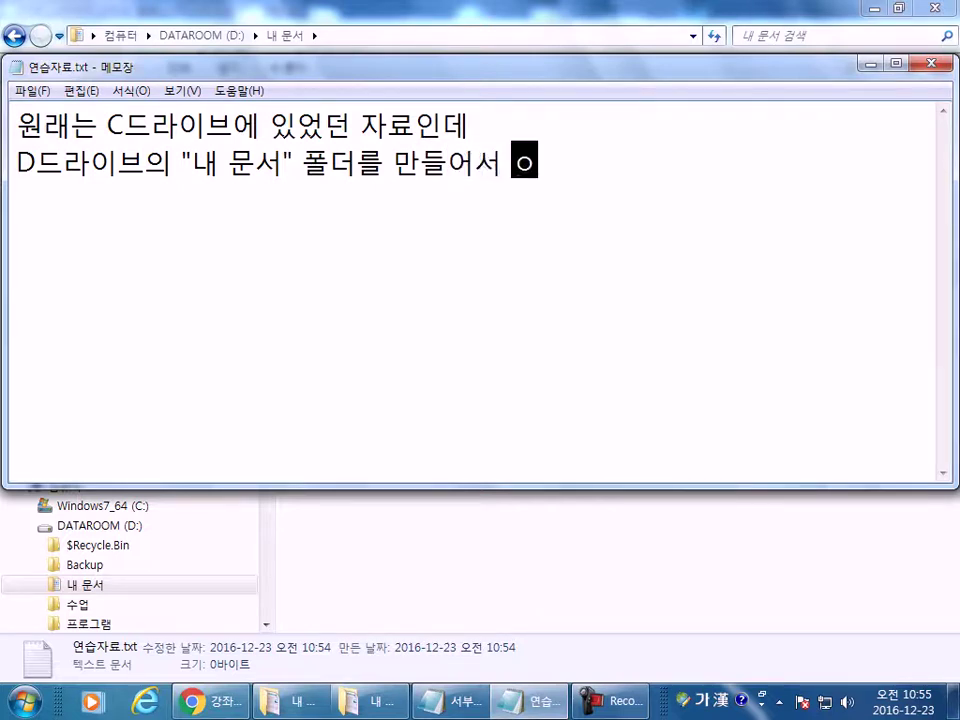
type("ㄷㅗㅇ")
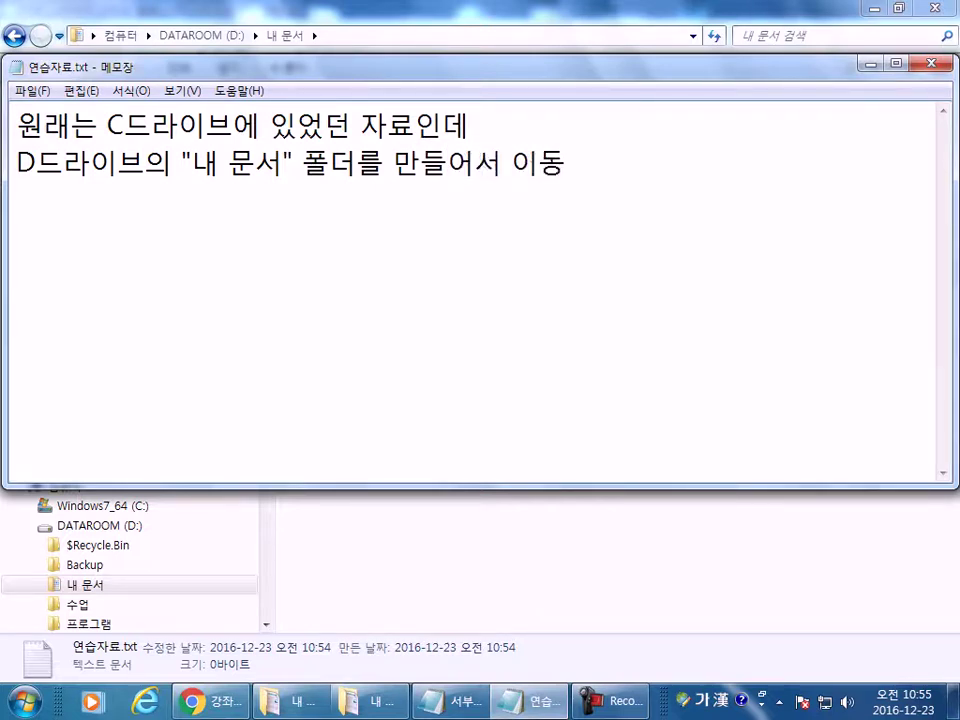
- Close 연습자료.txt and save the entered text
key("Return")
left_click(930, 62)
left_click(442, 362)
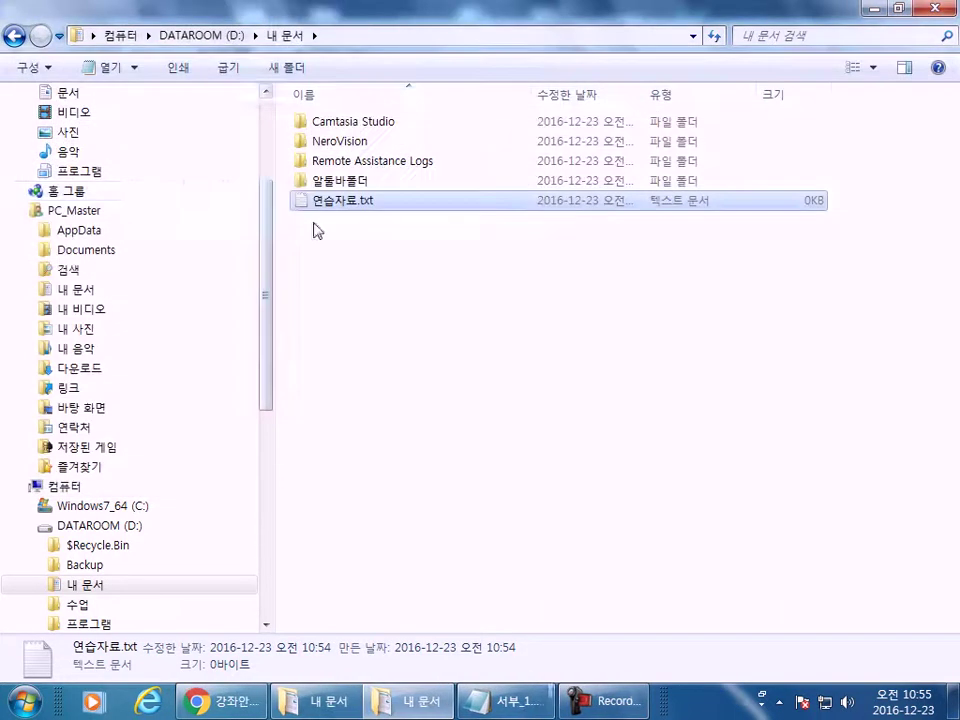
- Open the properties of 연습자료.txt from the 문서 library and examine its storage location
key("BackSpace")
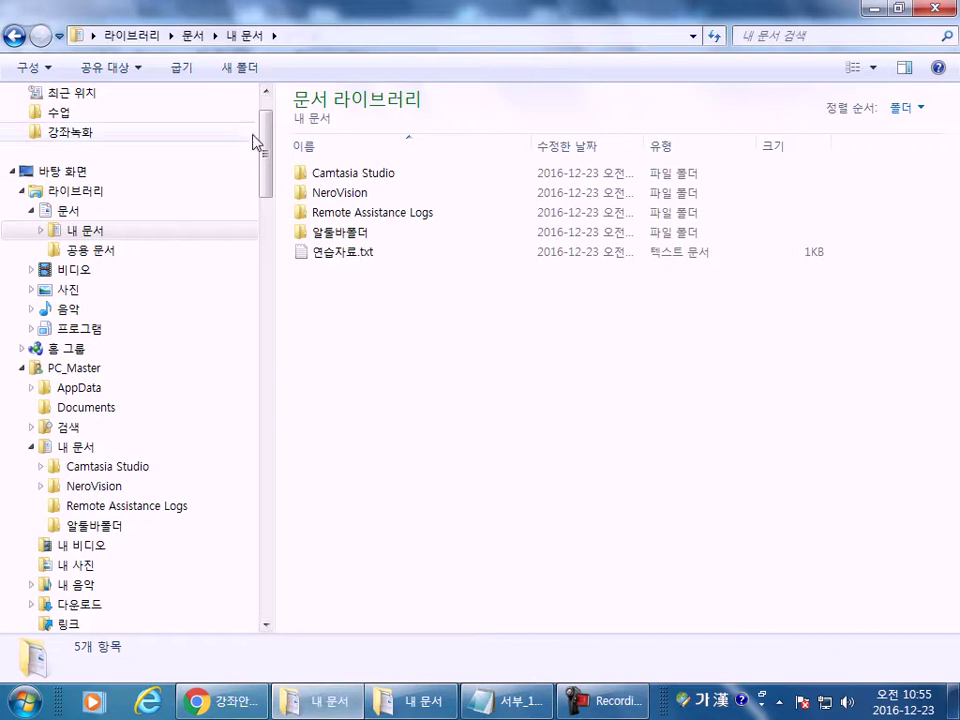
left_click_drag(266, 143, 268, 122)
left_click(67, 278)
left_click(341, 256)
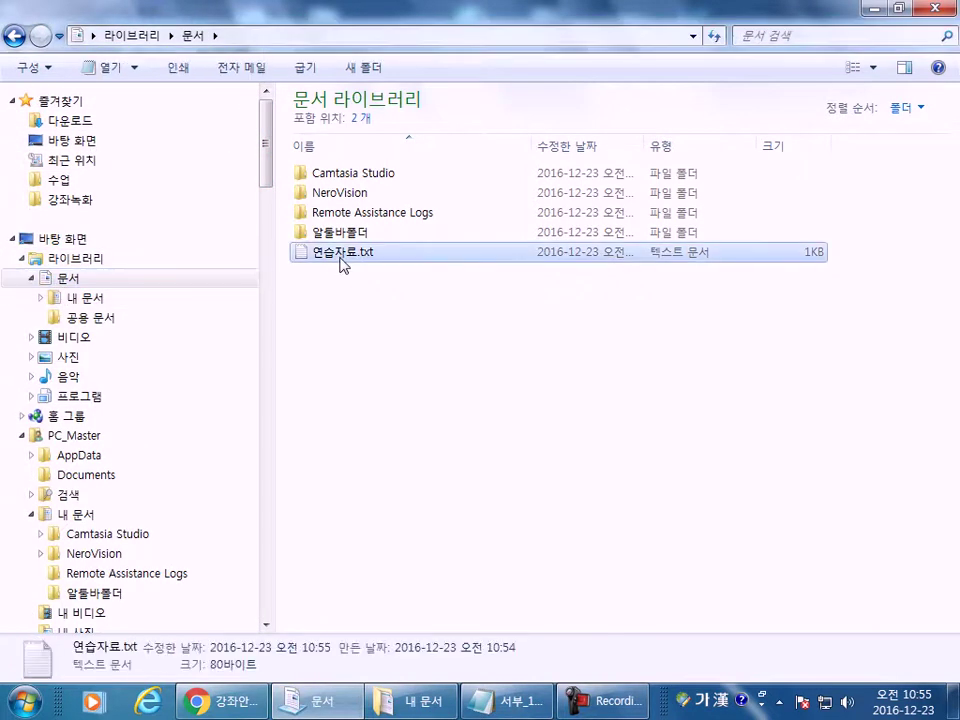
right_click(341, 256)
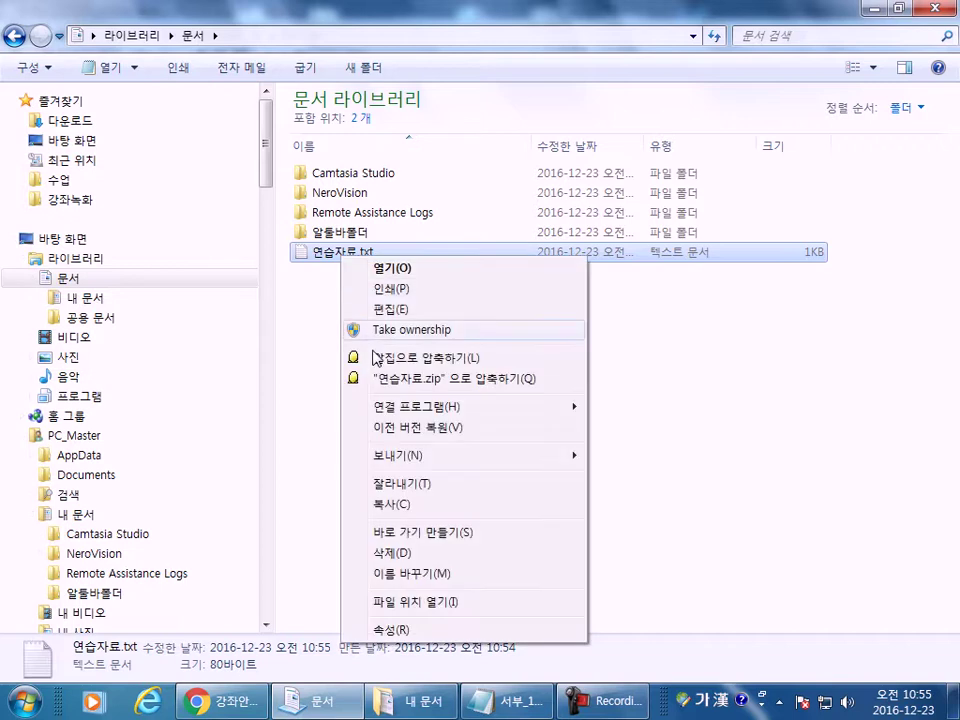
left_click(390, 632)
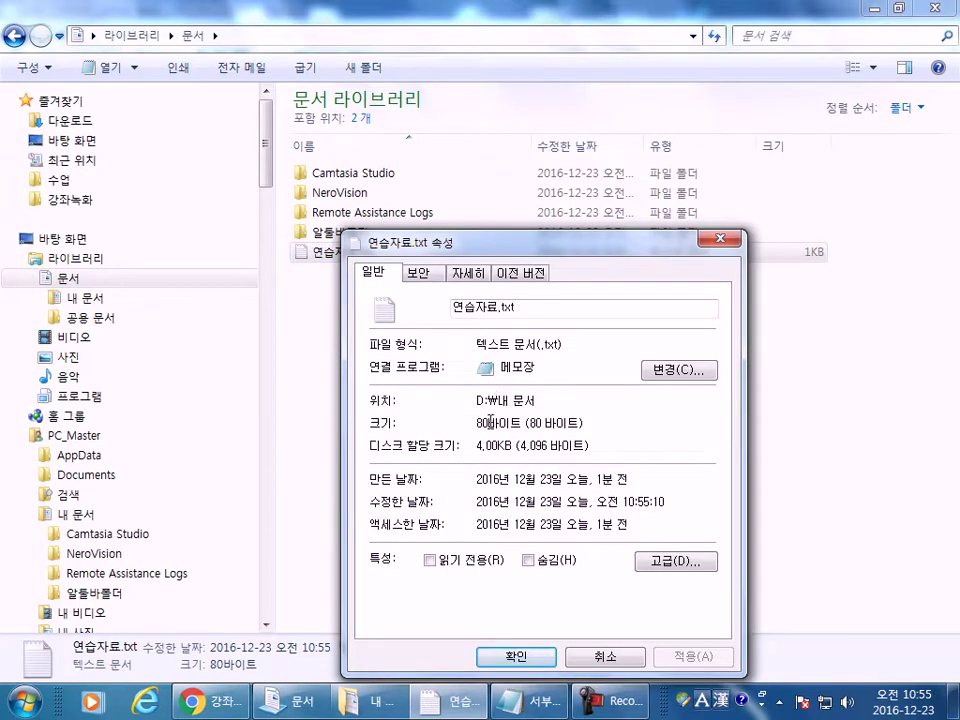
left_click_drag(476, 408, 537, 400)
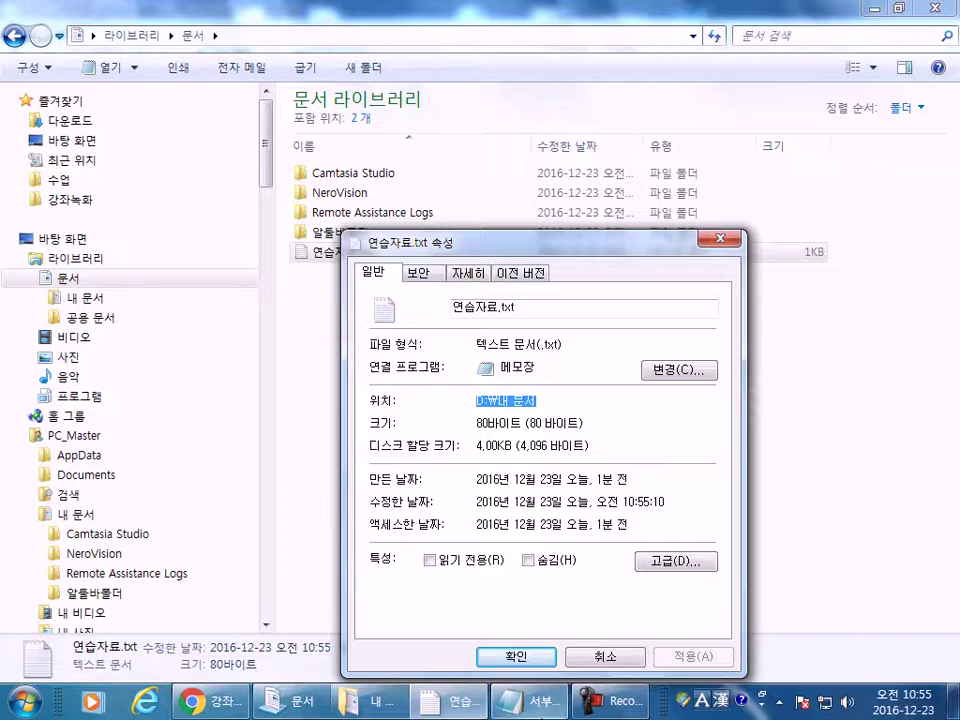
- Review the numbered 상황설정 scenario in the Notepad lecture notes and return to the file properties
key("alt+Tab")
left_click_drag(8, 326, 207, 515)
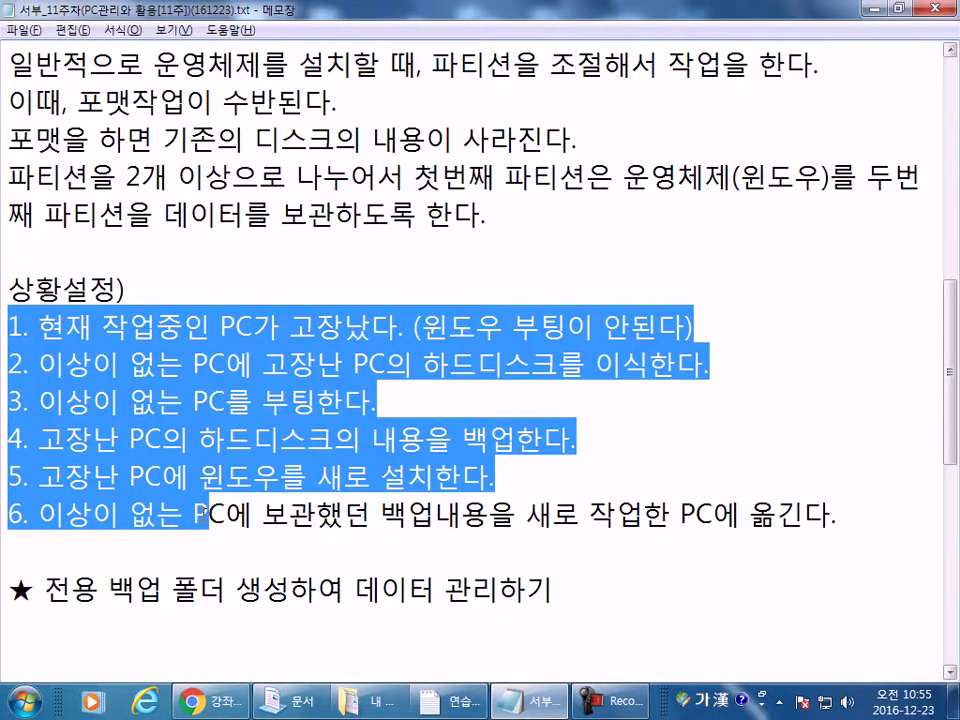
left_click(96, 551)
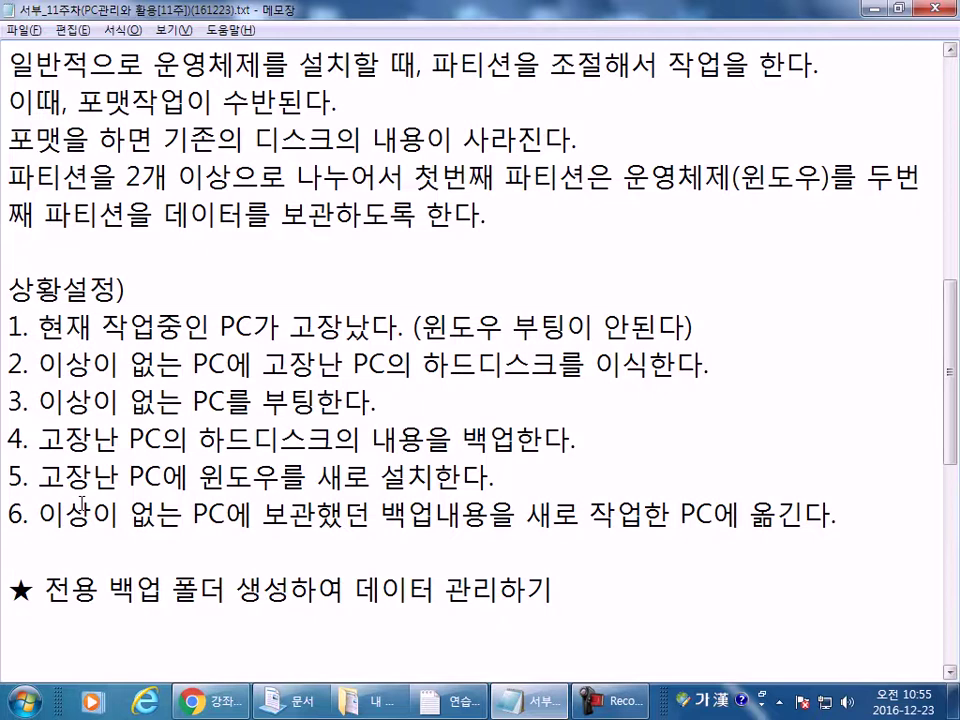
key("alt+Tab")
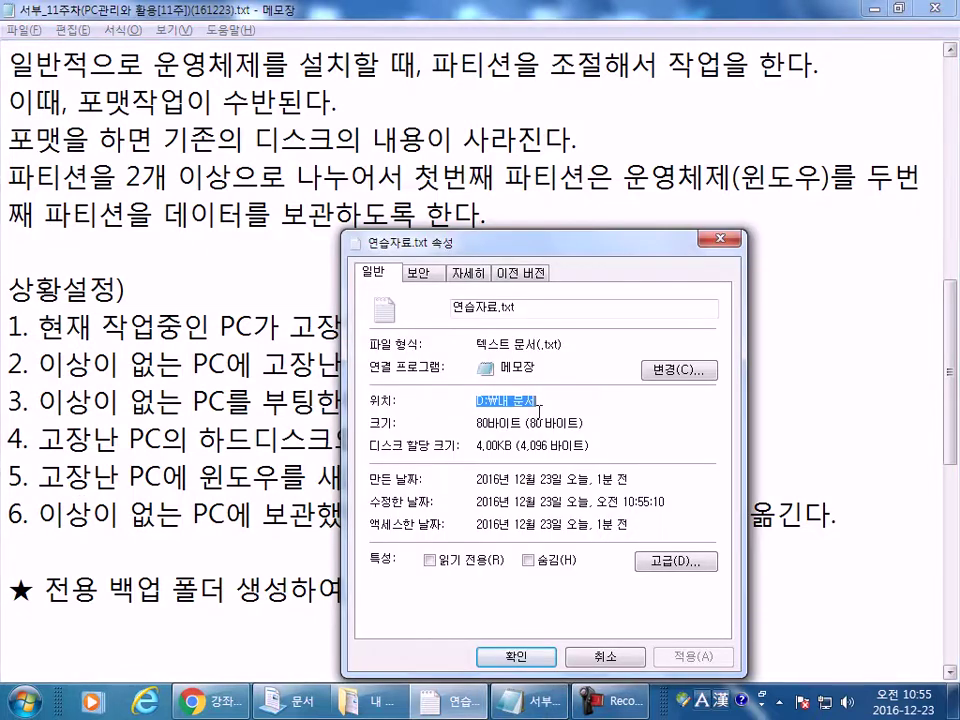
- Compare the 문서 library listing with the location of 연습자료.txt and close the file properties
left_click(322, 701)
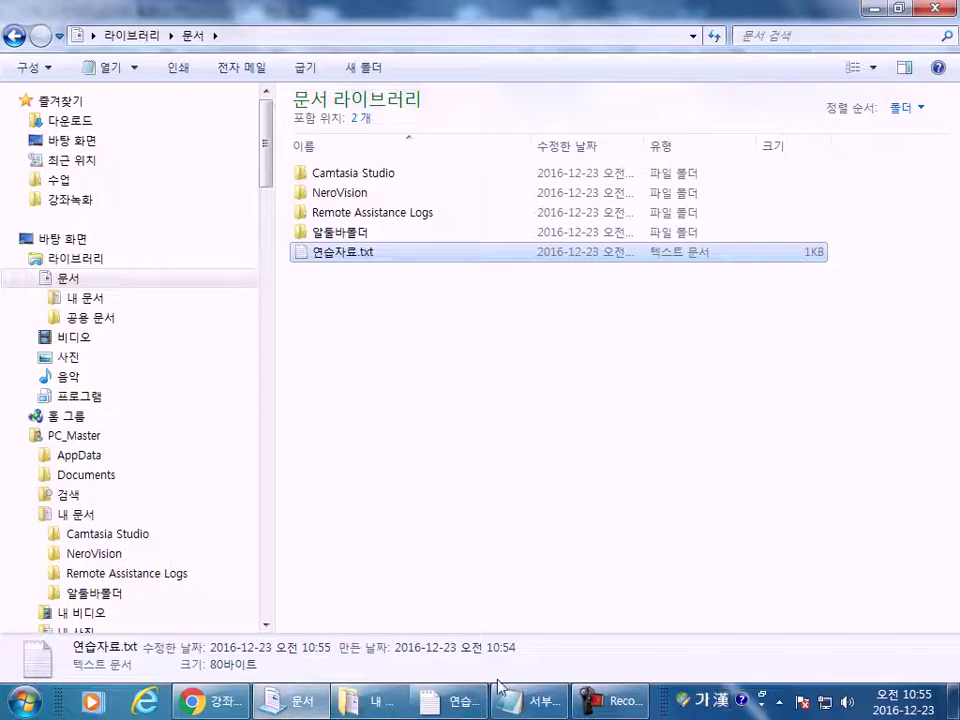
left_click(455, 701)
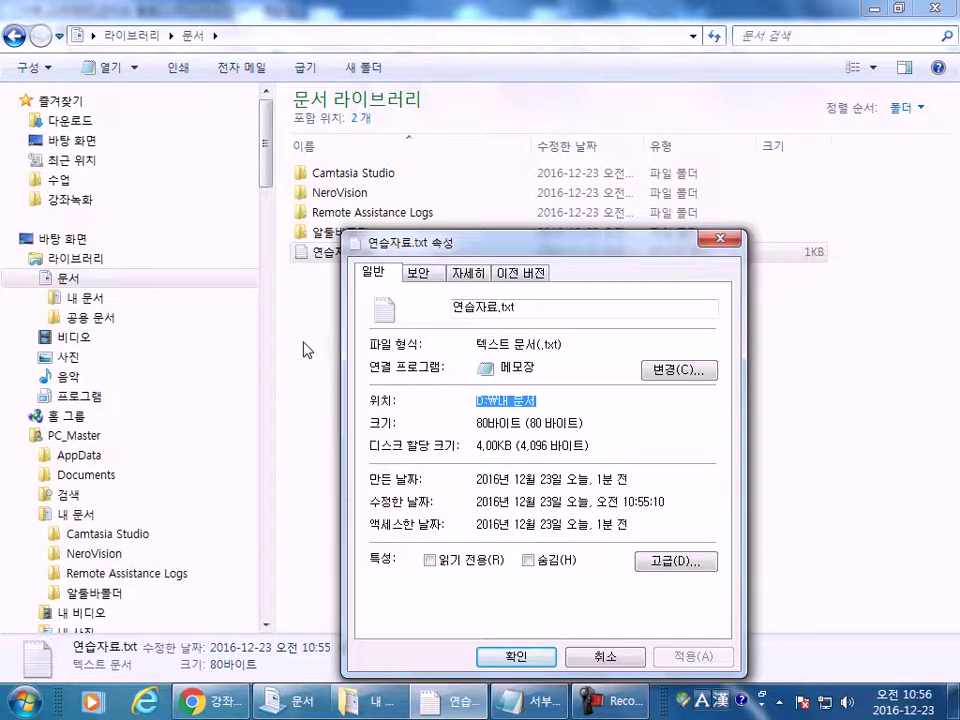
left_click(718, 239)
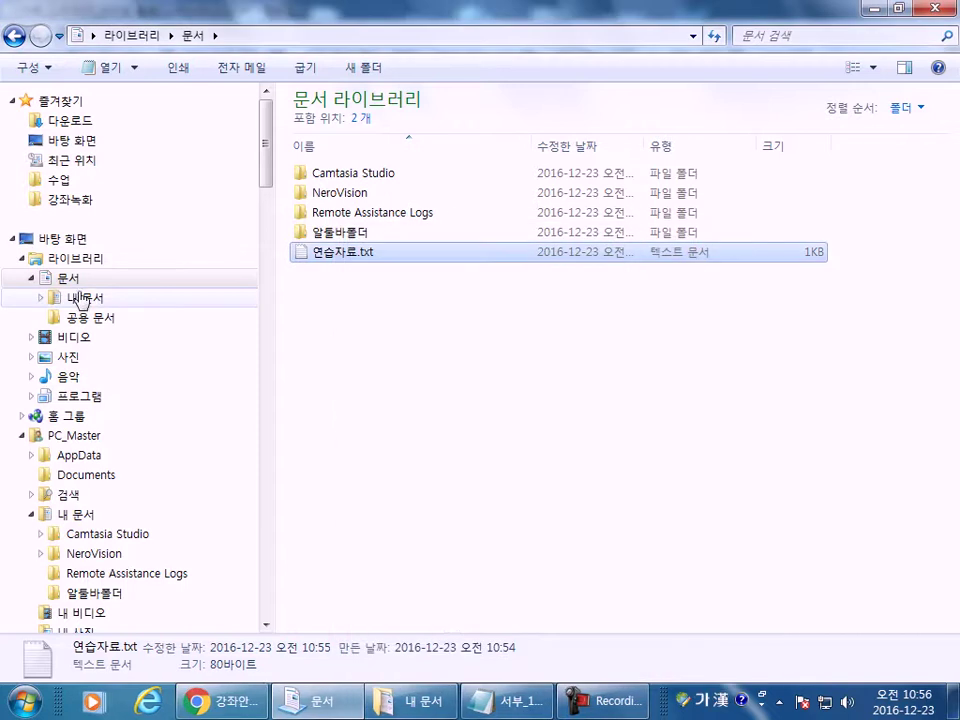
- Restore the 내 문서 library folder to its default location C:\Users\Administrator\Documents, moving its files there
left_click(86, 299)
right_click(107, 299)
left_click(160, 668)
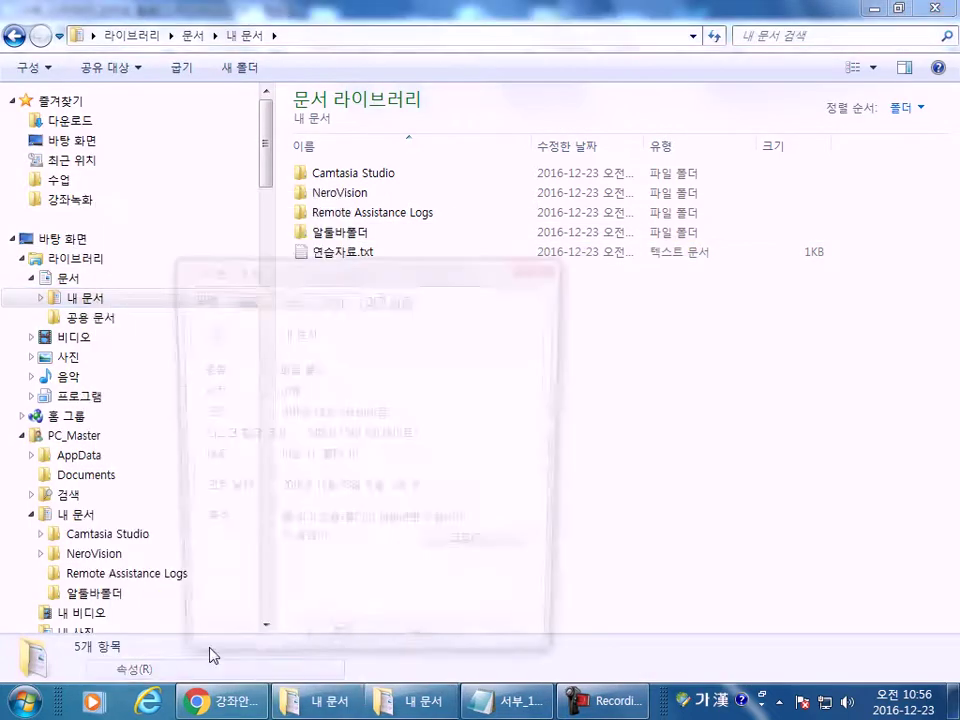
left_click(340, 300)
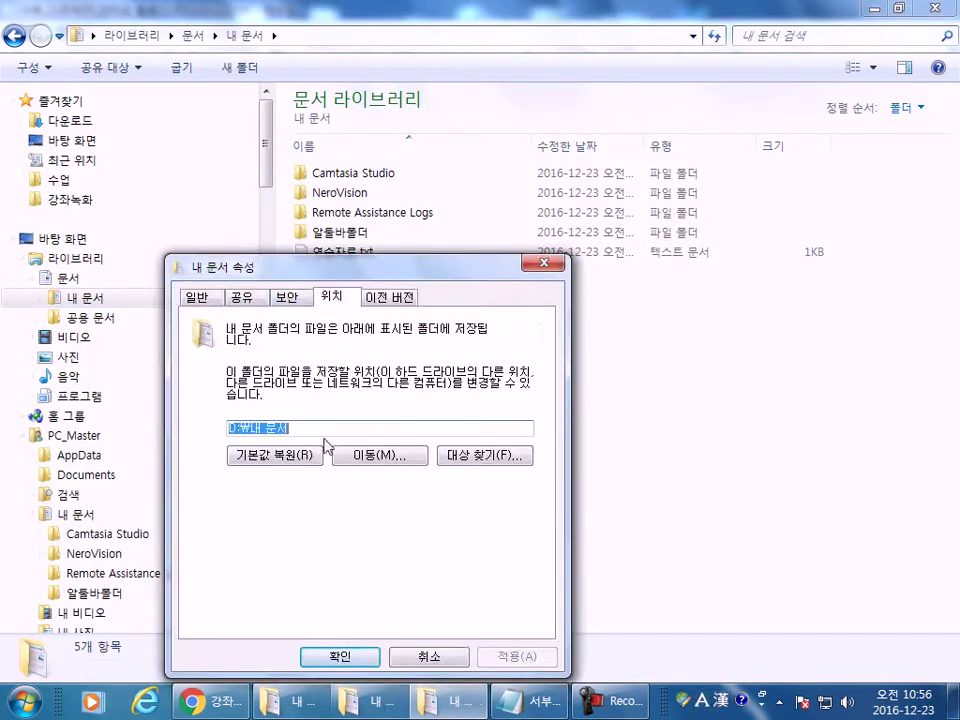
left_click(275, 455)
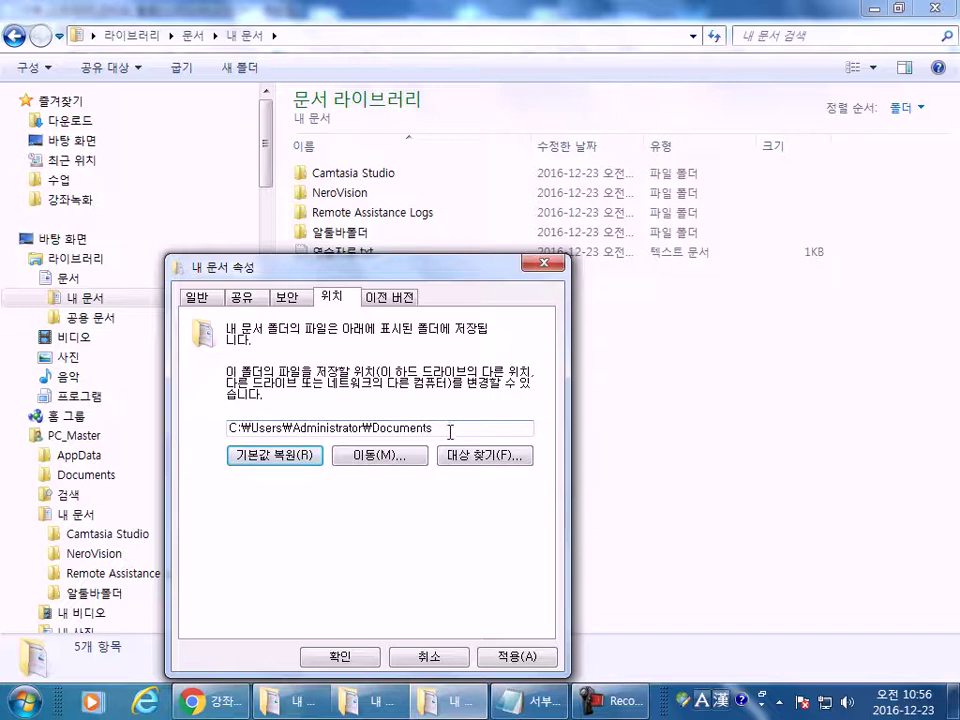
left_click(341, 655)
left_click(536, 386)
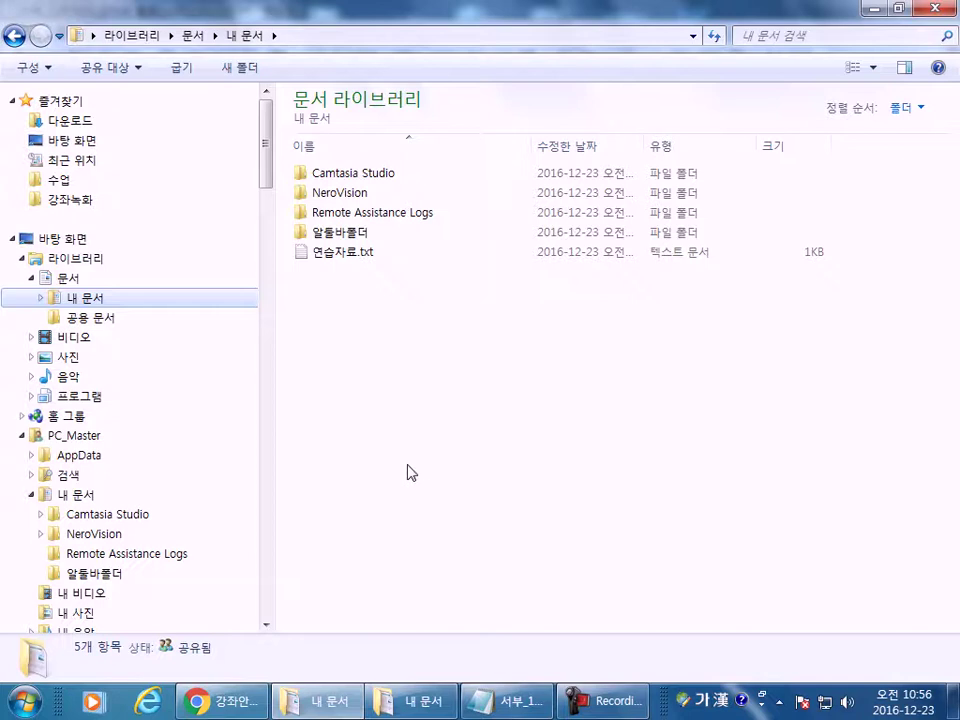
- Check the contents of the 내 문서 folder on DATAROOM (D:)
scroll(161, 461, "down", 10)
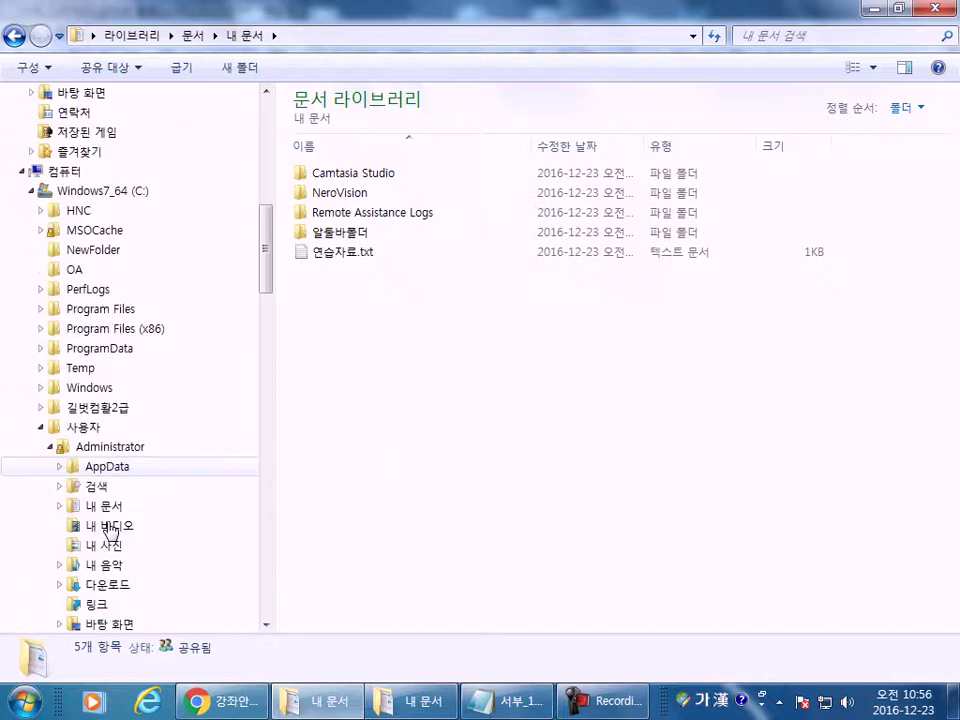
scroll(100, 500, "down", 7)
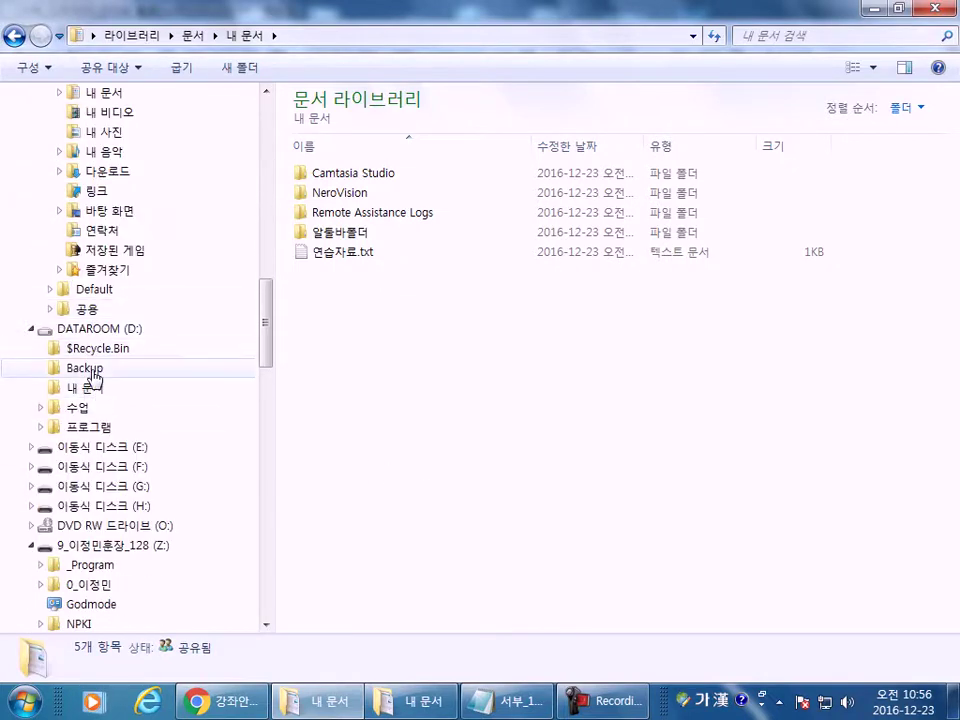
left_click(85, 388)
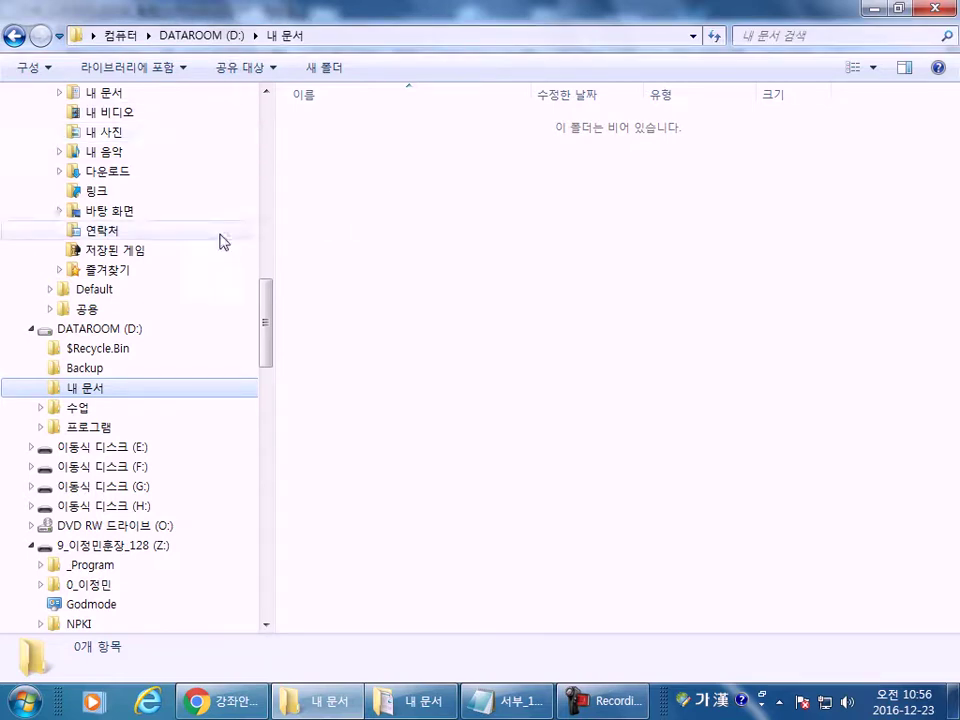
- Create a folder named 백업폴더 in the root of DATAROOM (D:) and move 내 문서 into it
left_click(128, 329)
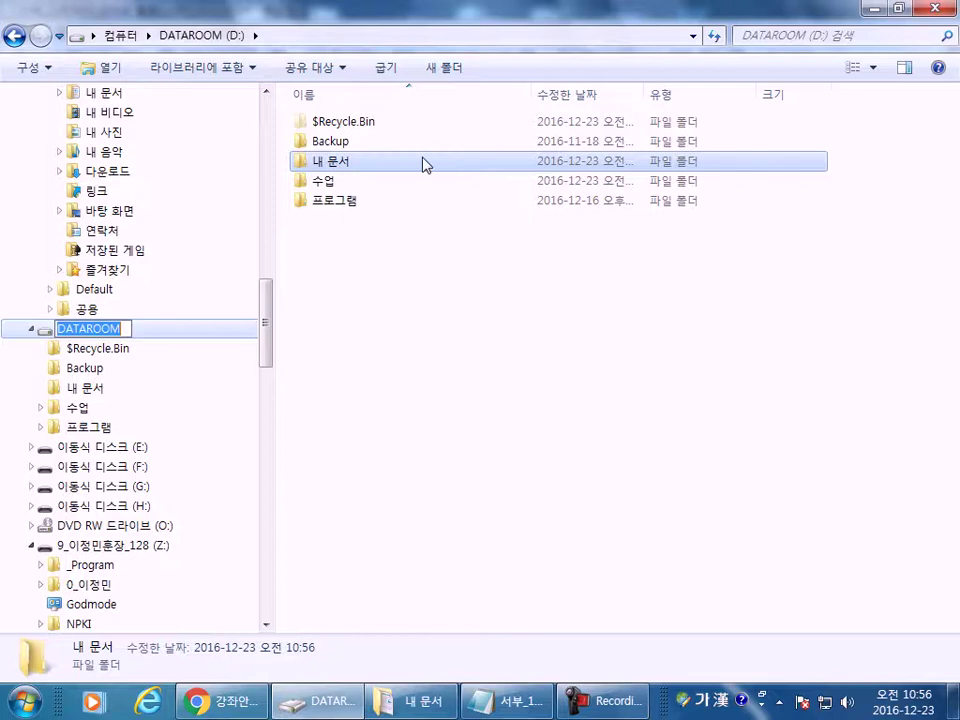
right_click(372, 279)
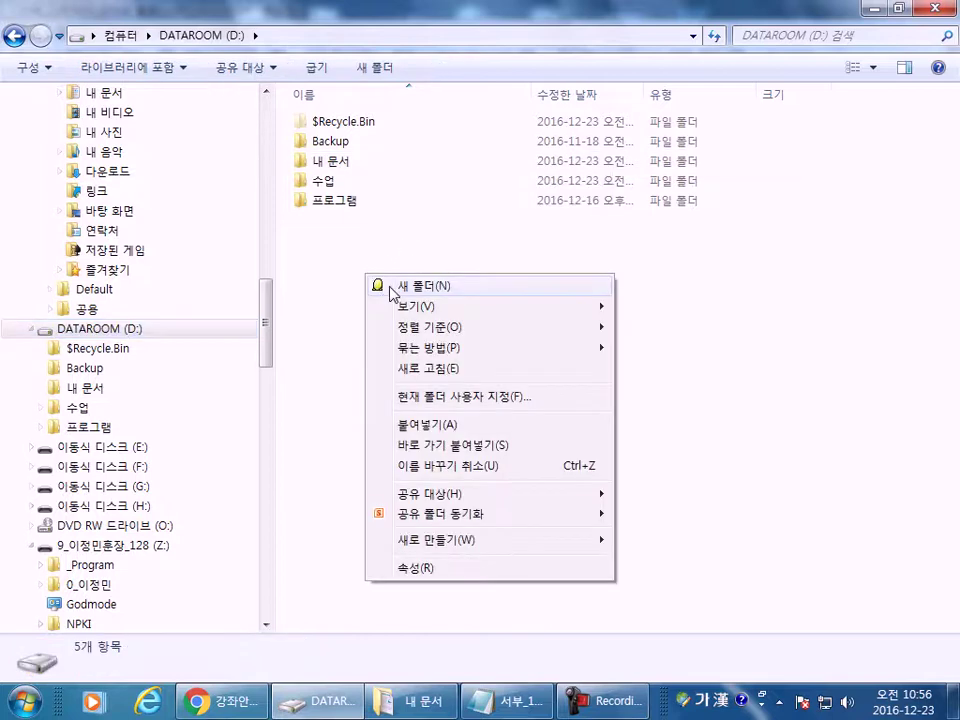
left_click(420, 286)
type("백업")
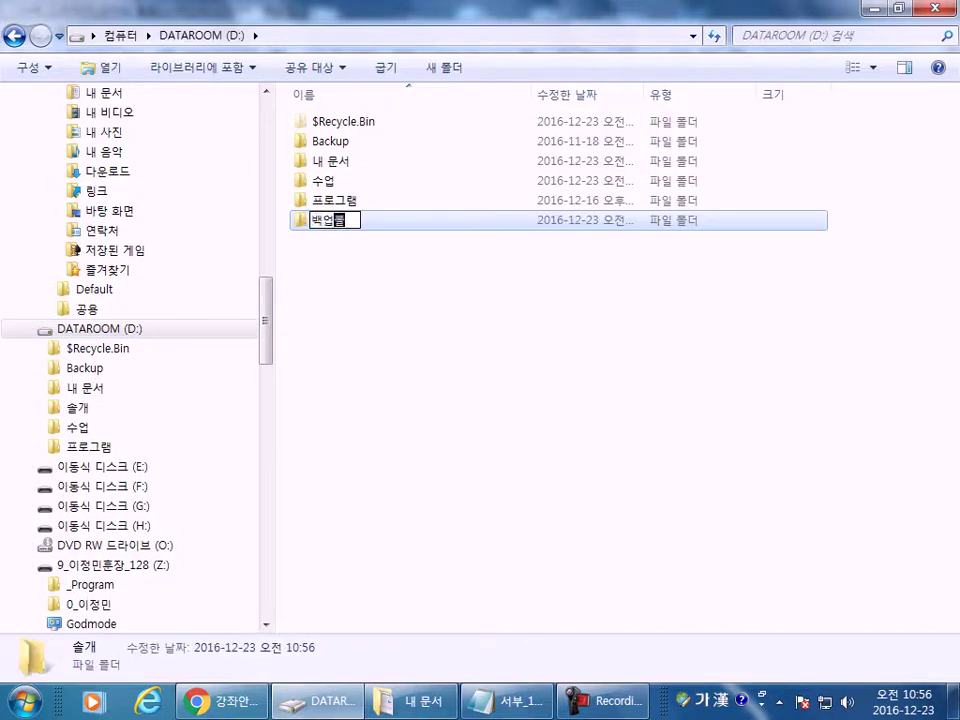
type("폴더")
key("Return")
left_click_drag(340, 161, 347, 221)
- Create two subfolders named 내 비디오 and 내 음악 inside 백업폴더
double_click(343, 203)
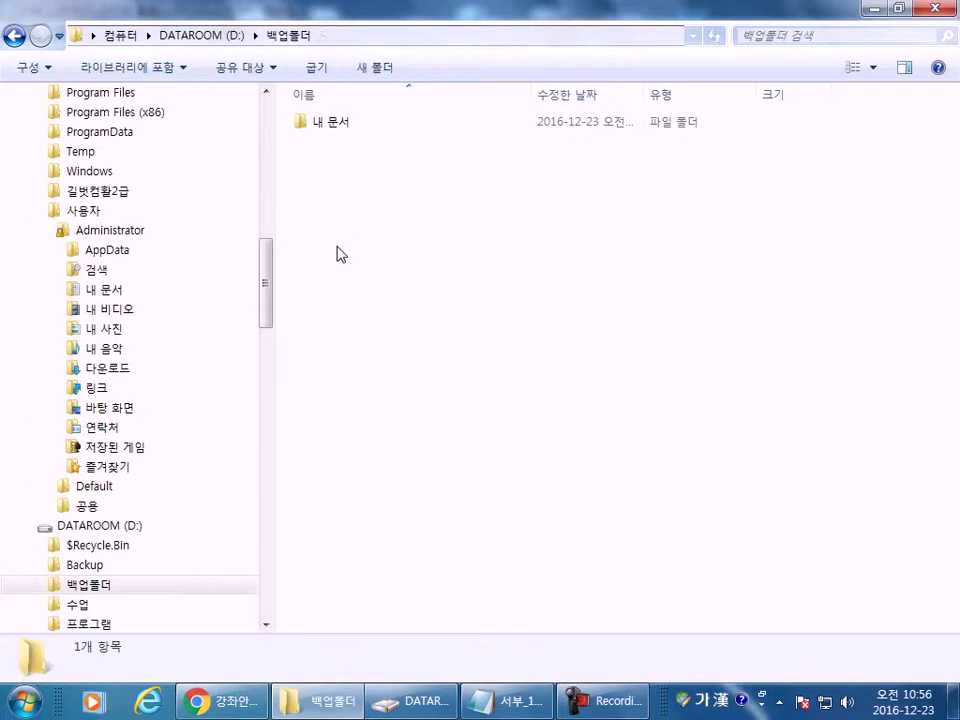
left_click(375, 67)
type("내")
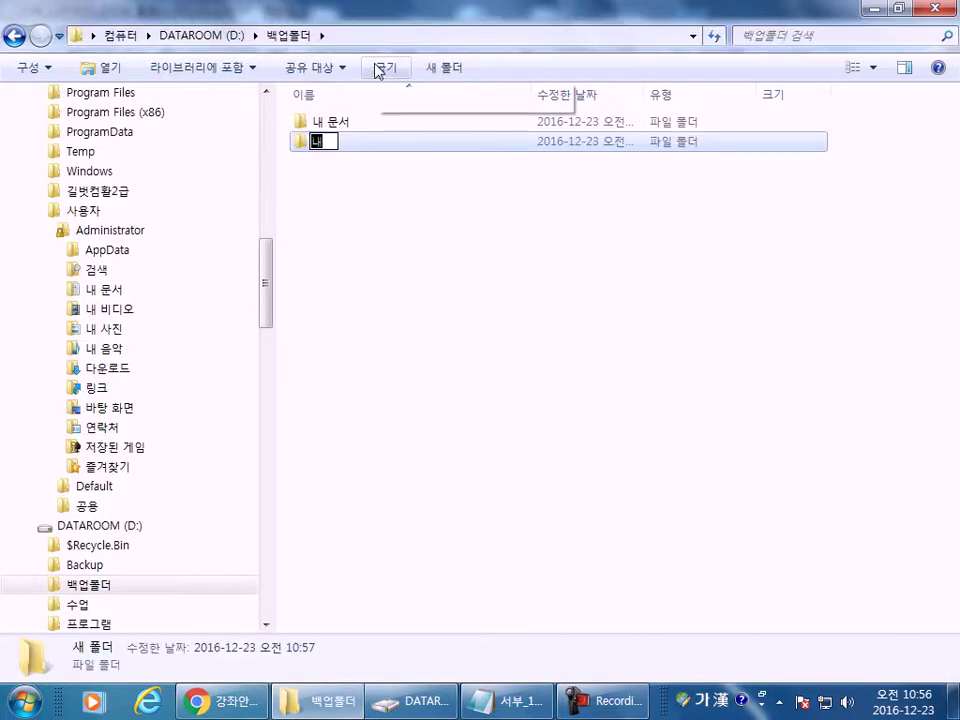
type(" 비디오")
key("Return")
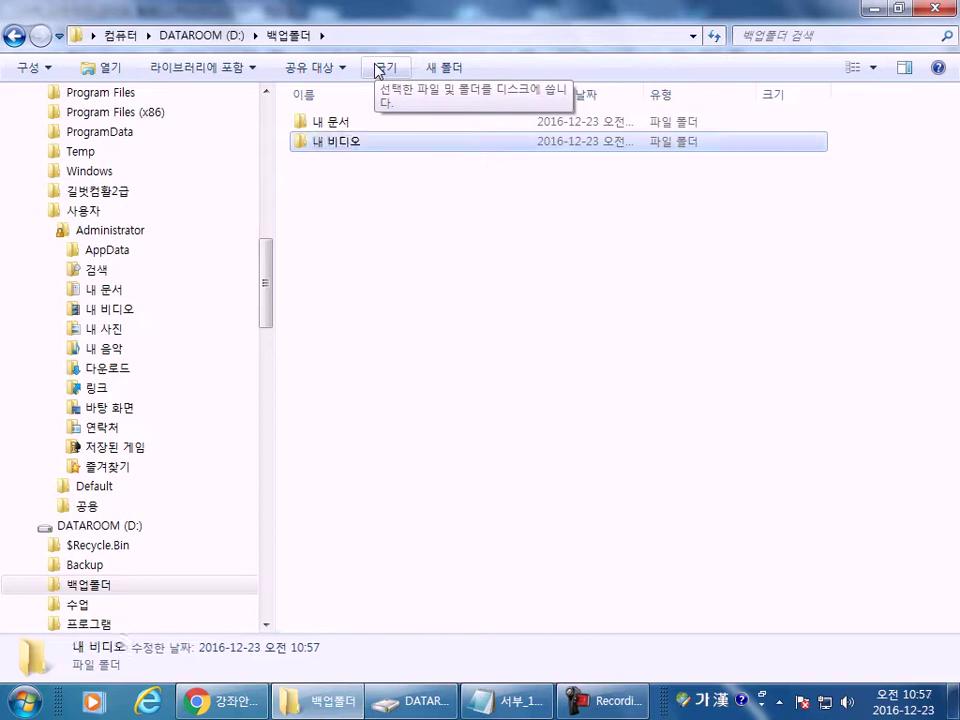
left_click(447, 67)
type("내 으ㅁ악")
key("Return")
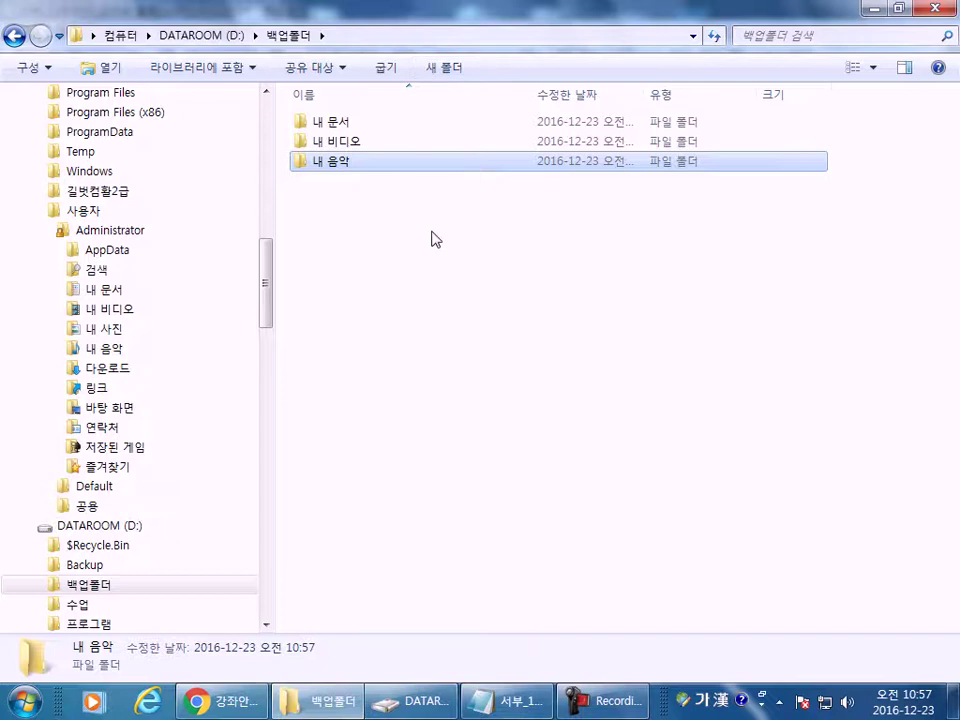
- Open the storage location settings in the properties of the 내 문서 folder under PC_Master
left_click_drag(267, 293, 279, 180)
left_click(58, 251)
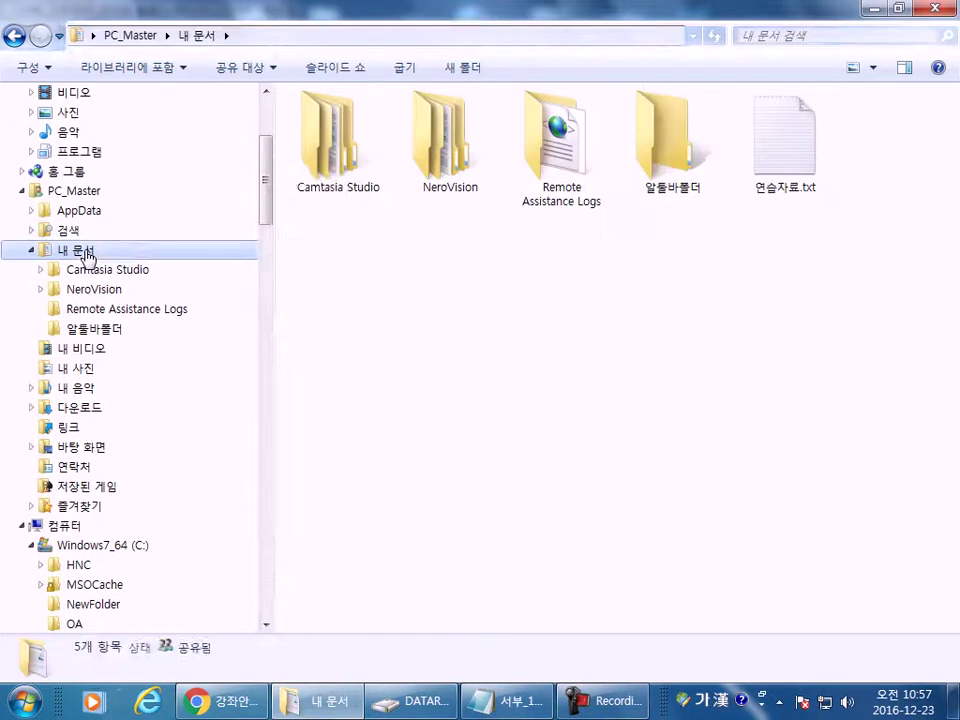
right_click(62, 251)
left_click(172, 679)
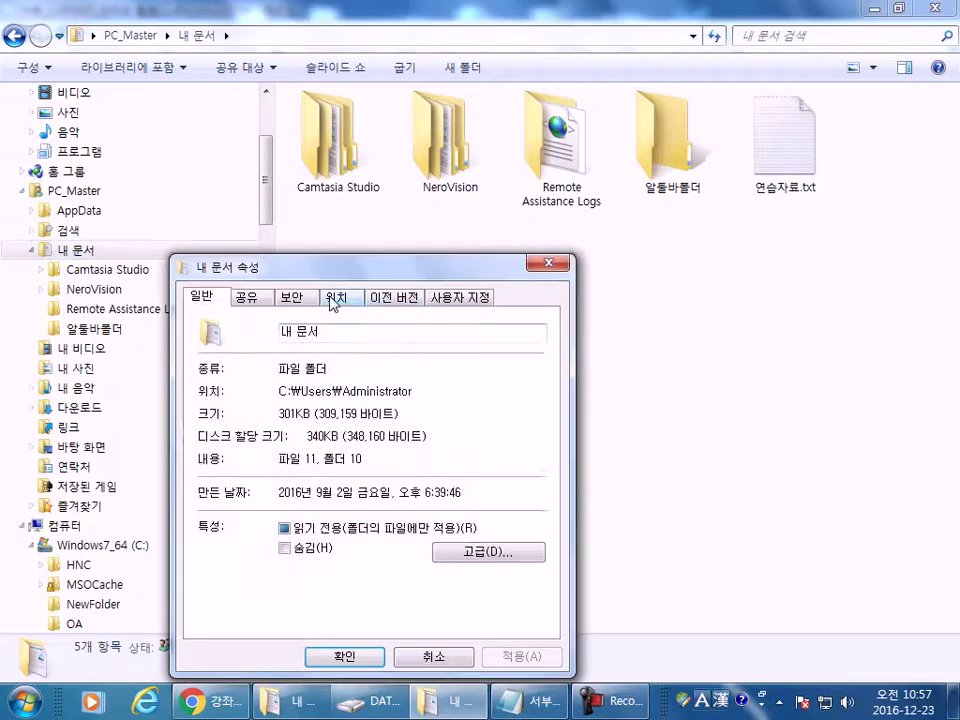
left_click(336, 297)
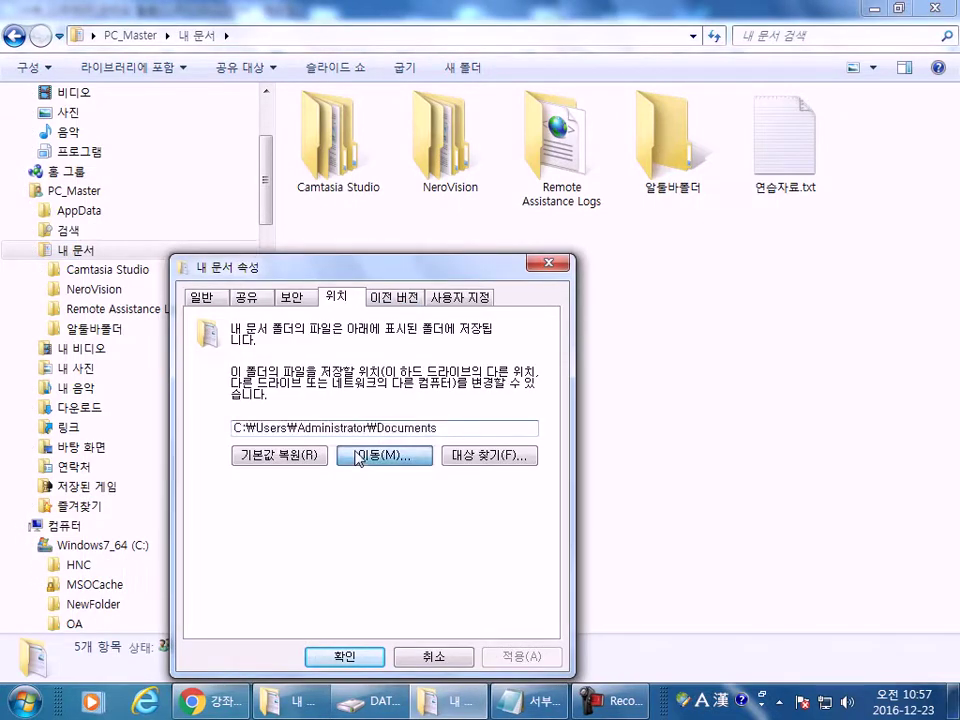
- Try to redirect the folder's location to 내 문서 inside 백업폴더 on DATAROOM (D:)
left_click(358, 457)
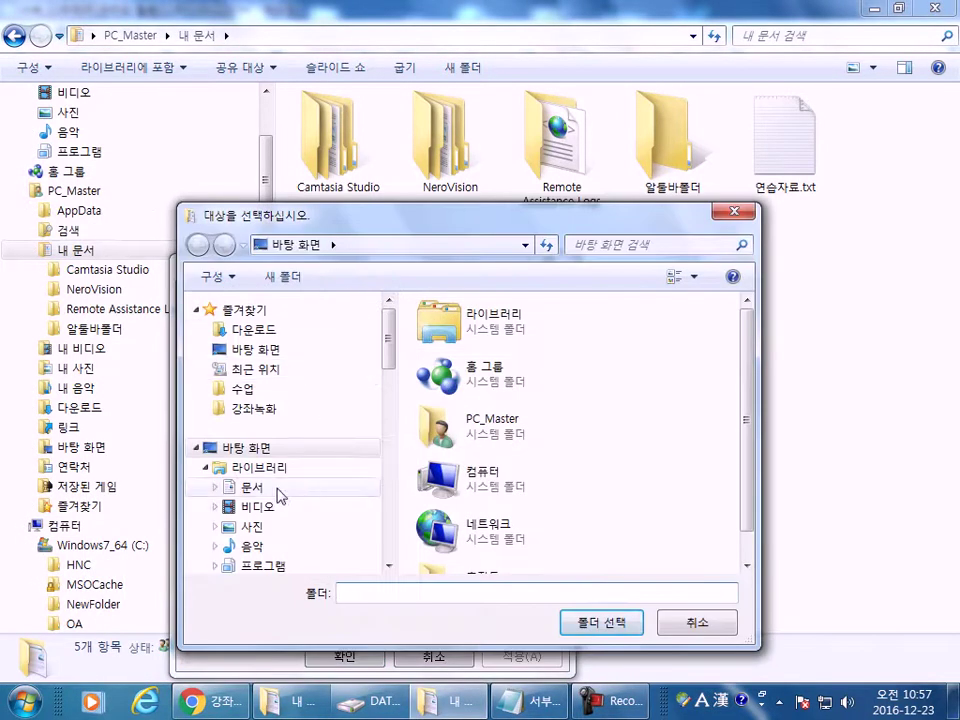
double_click(465, 478)
left_click(495, 393)
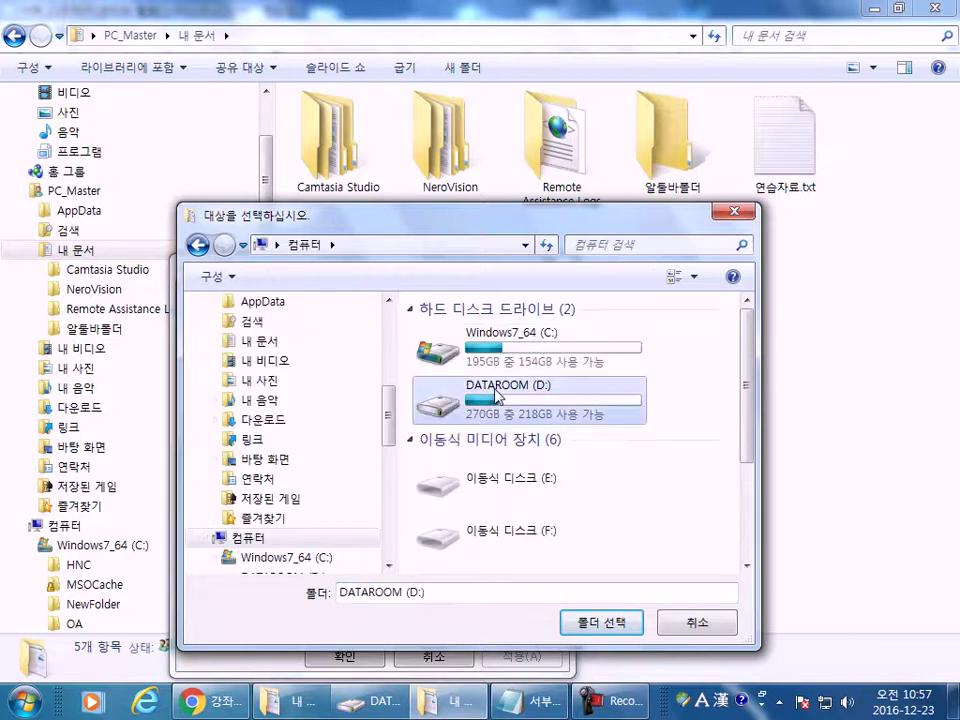
double_click(495, 393)
double_click(476, 374)
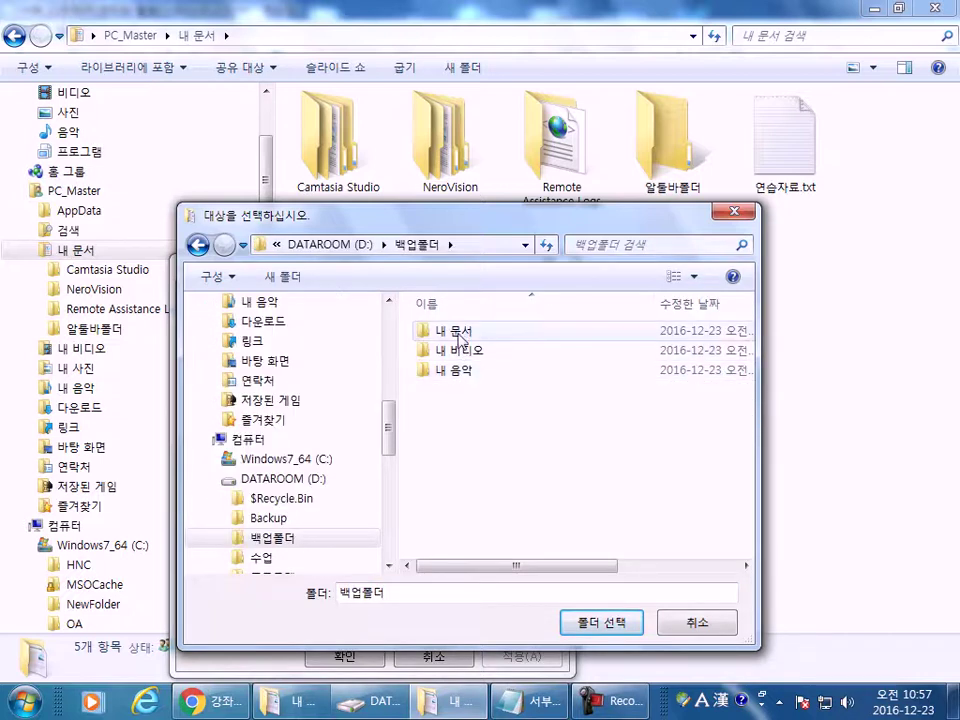
left_click(455, 331)
left_click(621, 626)
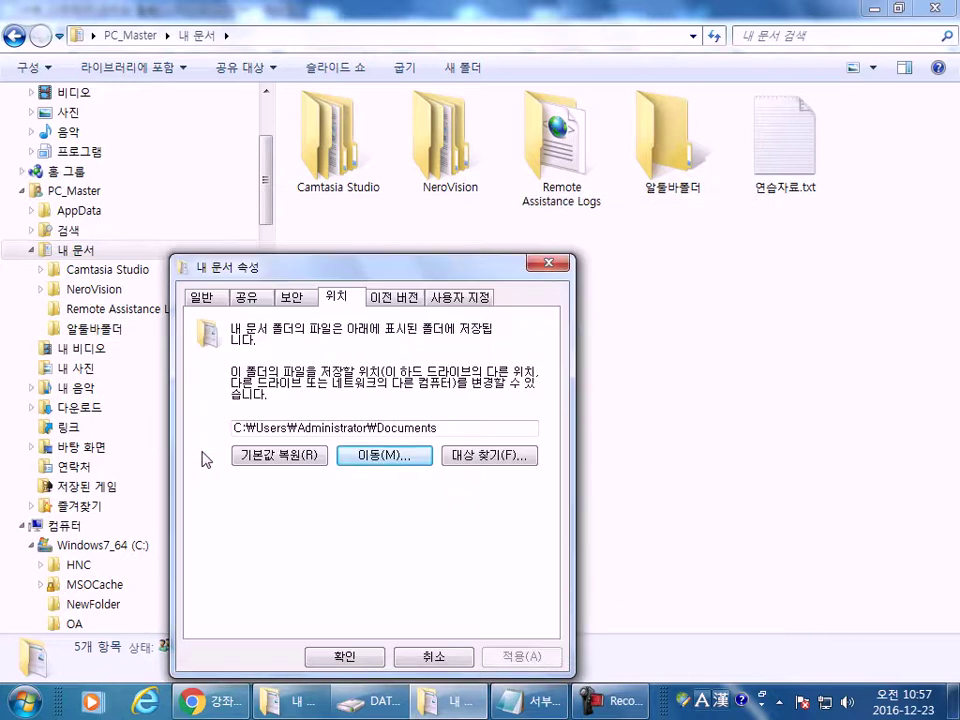
left_click_drag(379, 272, 646, 233)
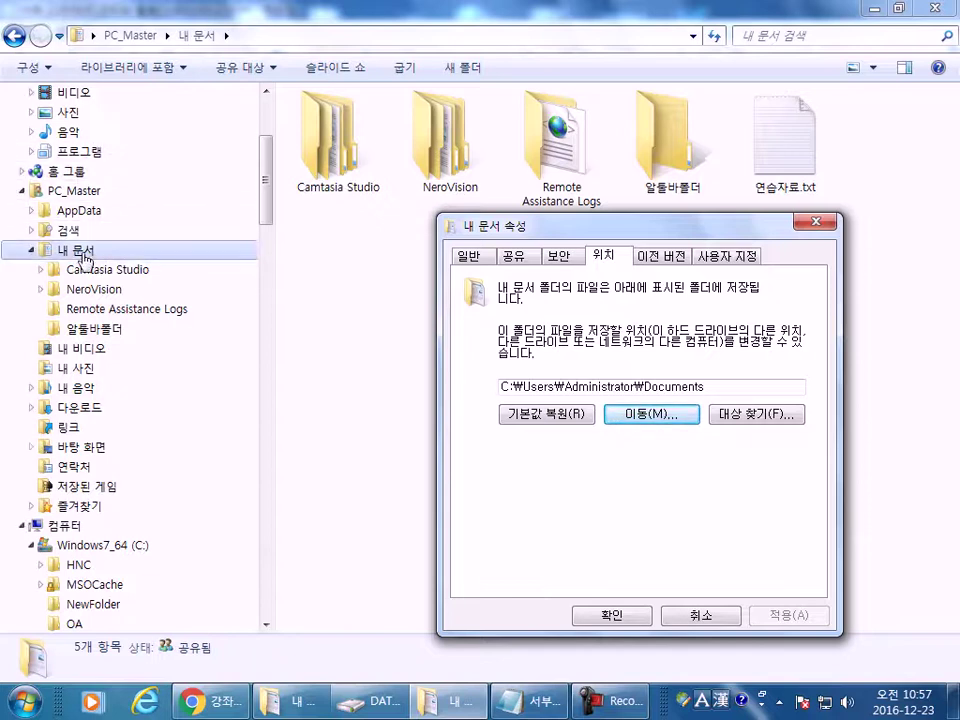
- Highlight the file copy-and-move backup method in the Notepad lecture notes, and cancel the 내 문서 properties
left_click(530, 700)
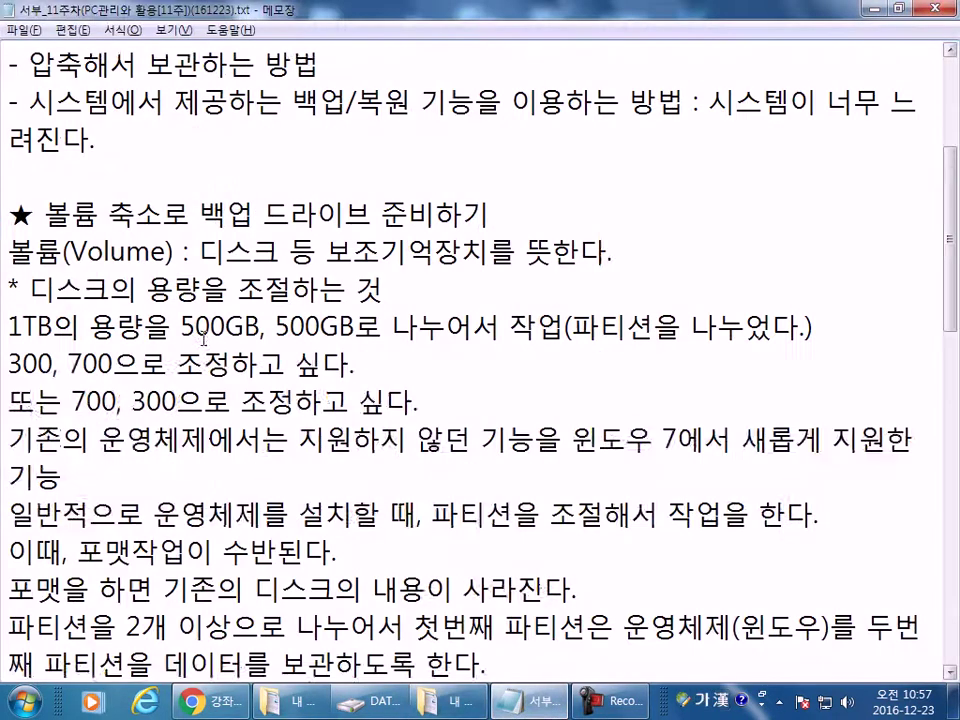
scroll(204, 338, "up", 3)
left_click_drag(468, 326, 97, 320)
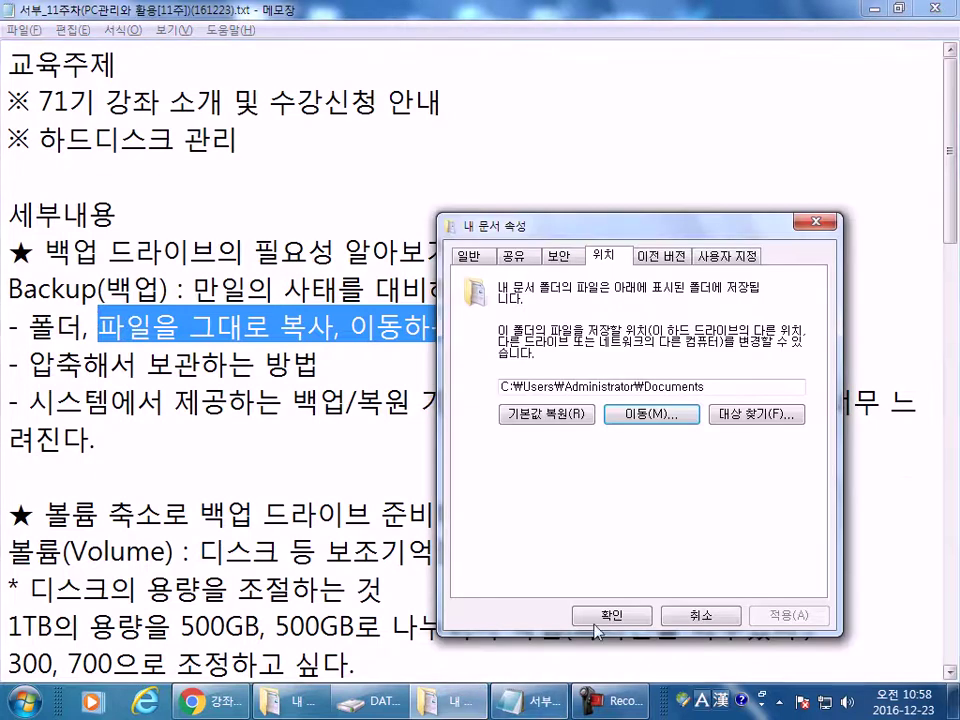
left_click(740, 616)
left_click(289, 710)
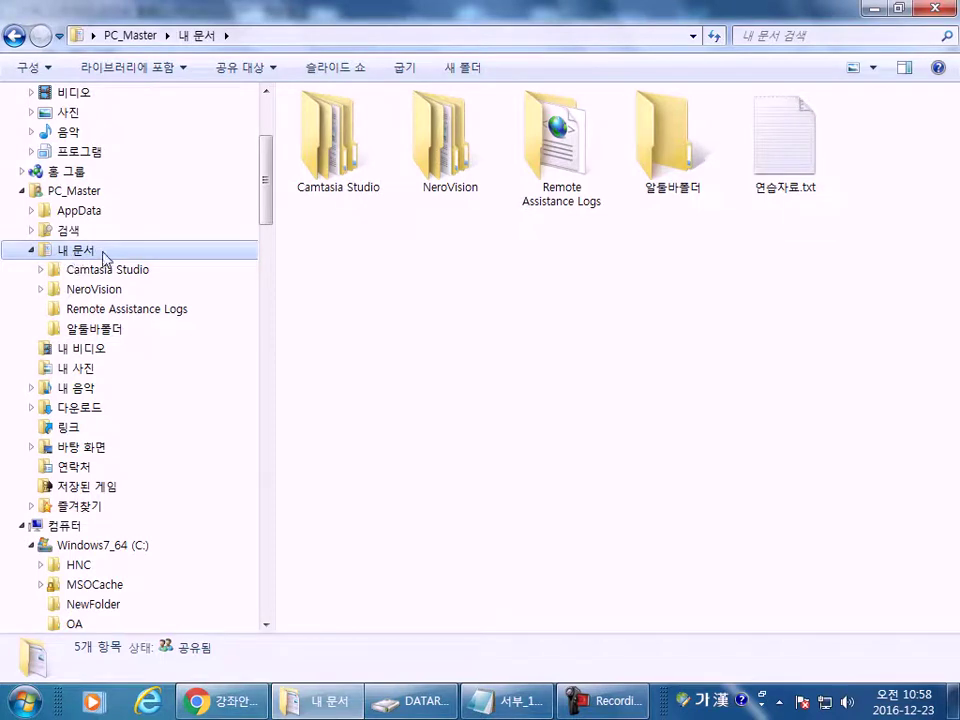
- Change the drive letter in the target path of the 다운로드 favorite to d, making it d:\Users\Administrator\Downloads
scroll(105, 258, "up", 3)
left_click(95, 120)
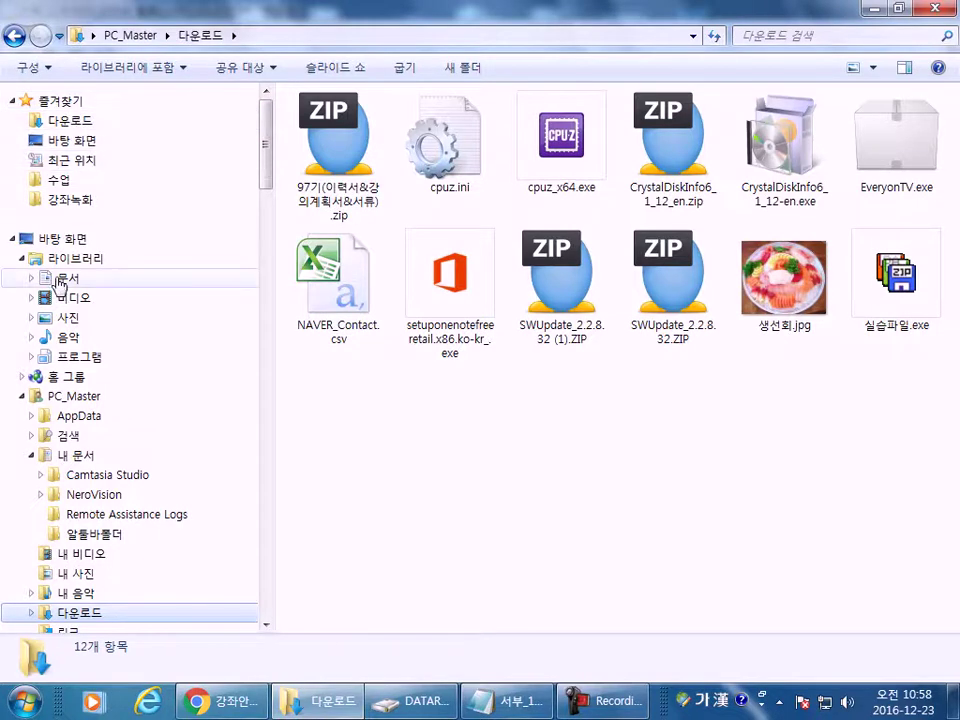
right_click(92, 121)
left_click(167, 573)
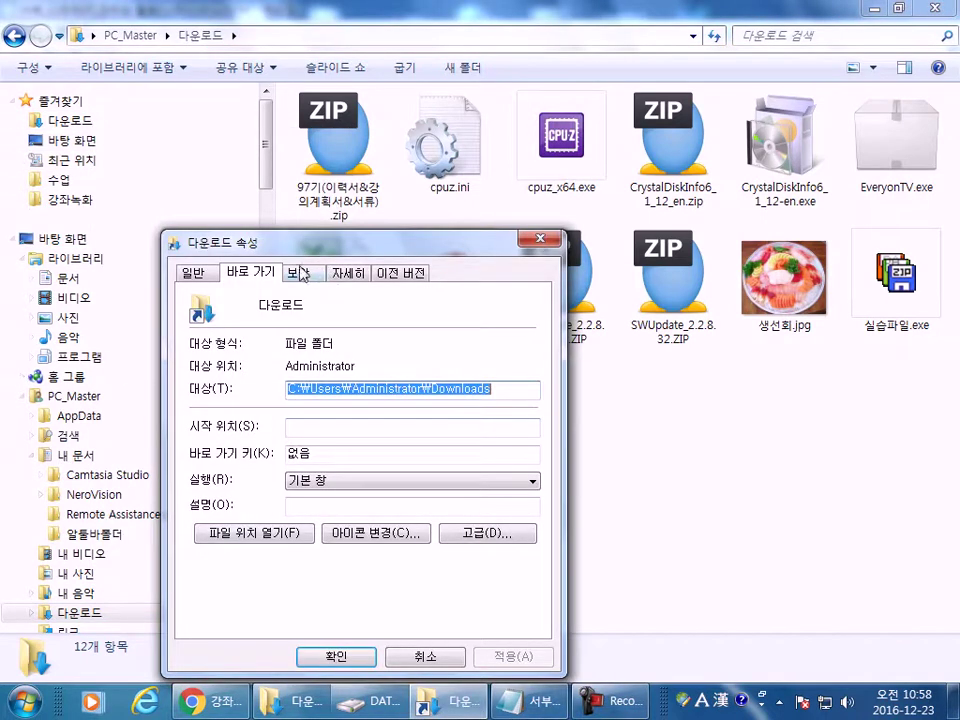
left_click(511, 389)
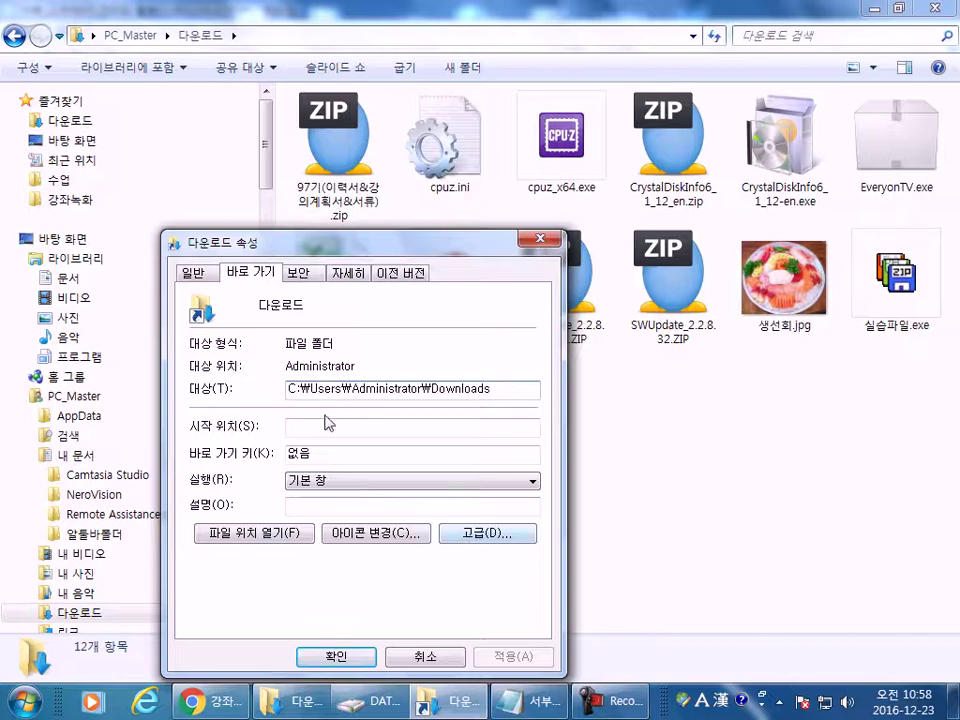
left_click_drag(297, 389, 287, 389)
type("d")
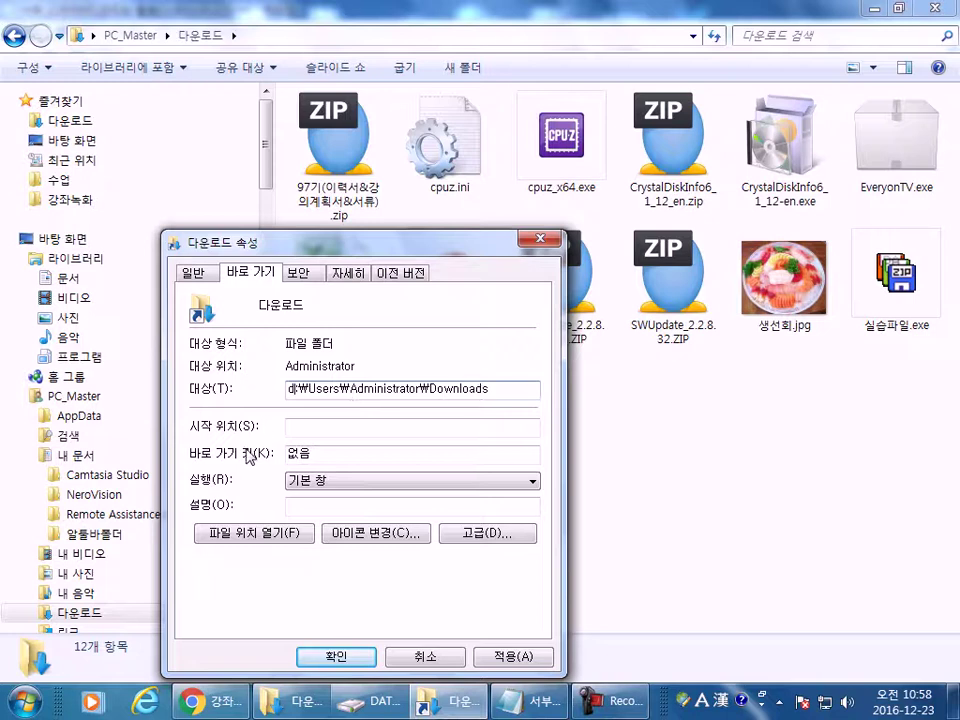
key("Return")
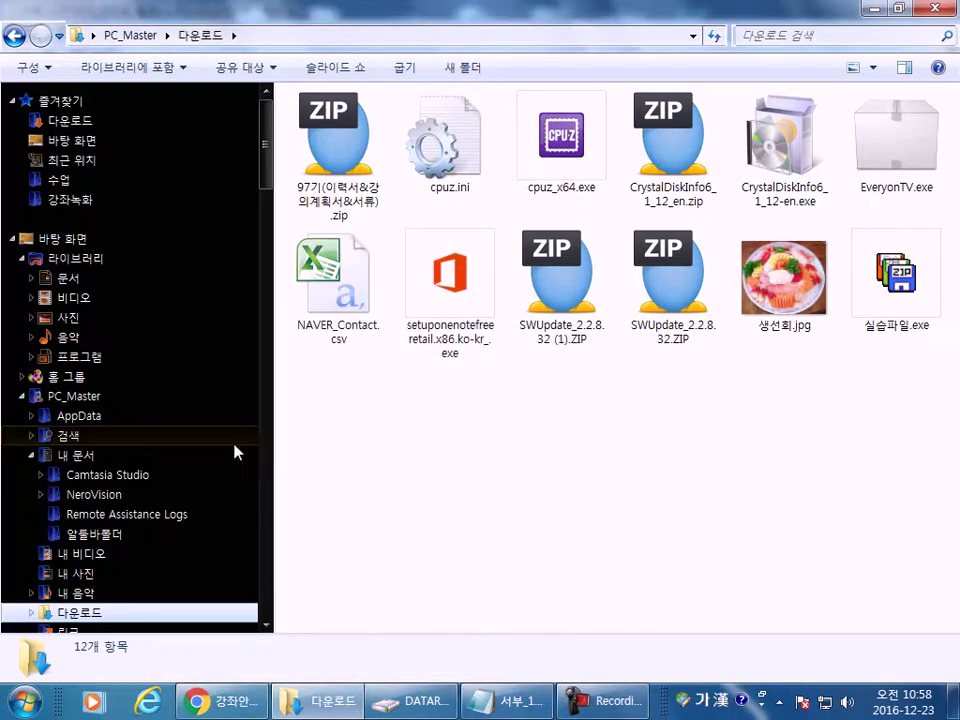
- In the Notepad notes, under 전용 백업 폴더 생성하여 데이터 관리하기, write "내 문서, 내 비디오 등등, 다운로드 폴더를 기존의 C드라이브에서"
left_click(516, 702)
scroll(236, 462, "down", 4)
scroll(243, 457, "down", 3)
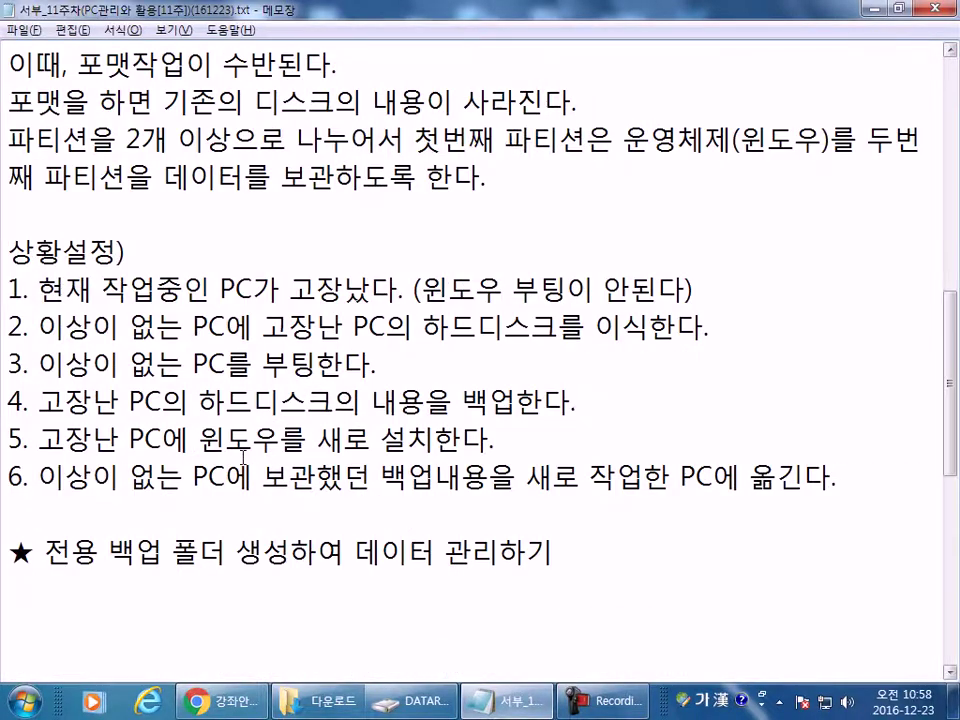
scroll(240, 545, "down", 3)
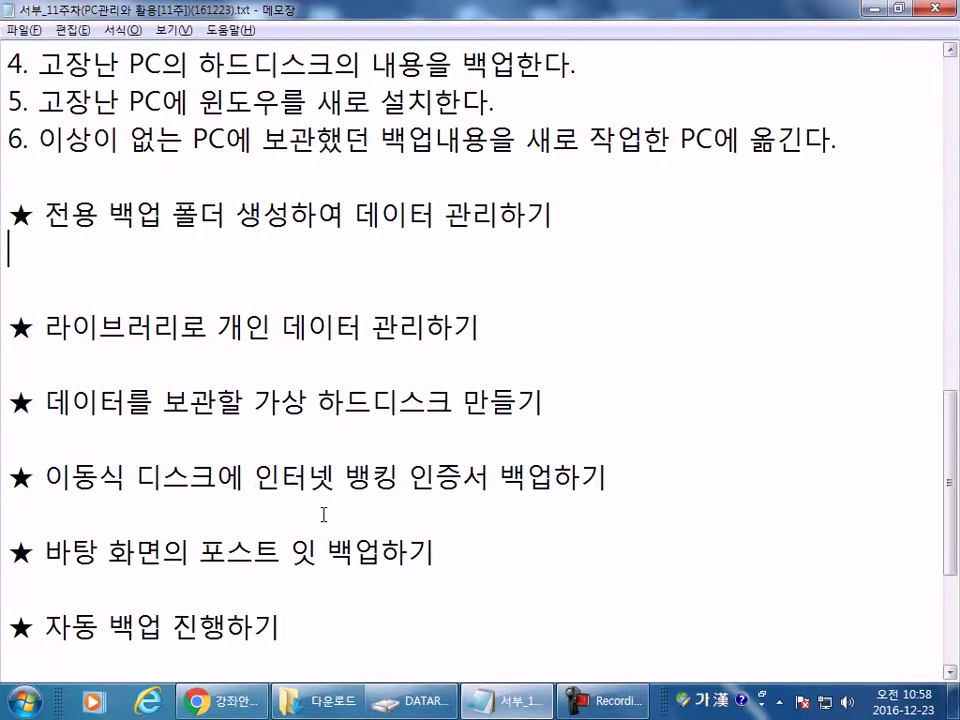
type("내 문서, ")
type("내 빈")
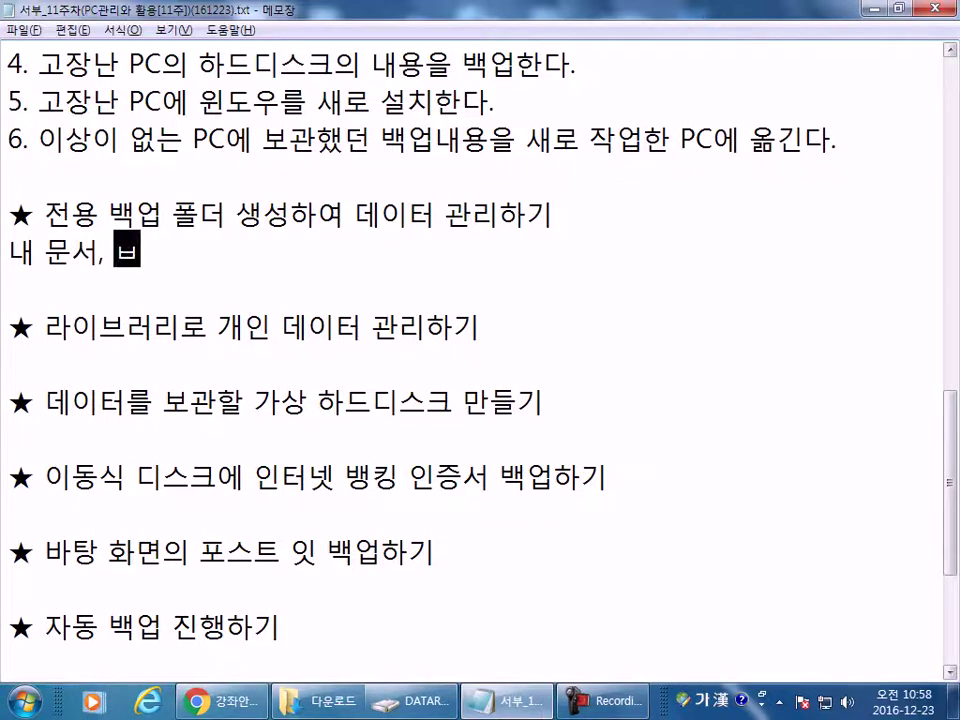
type("디오")
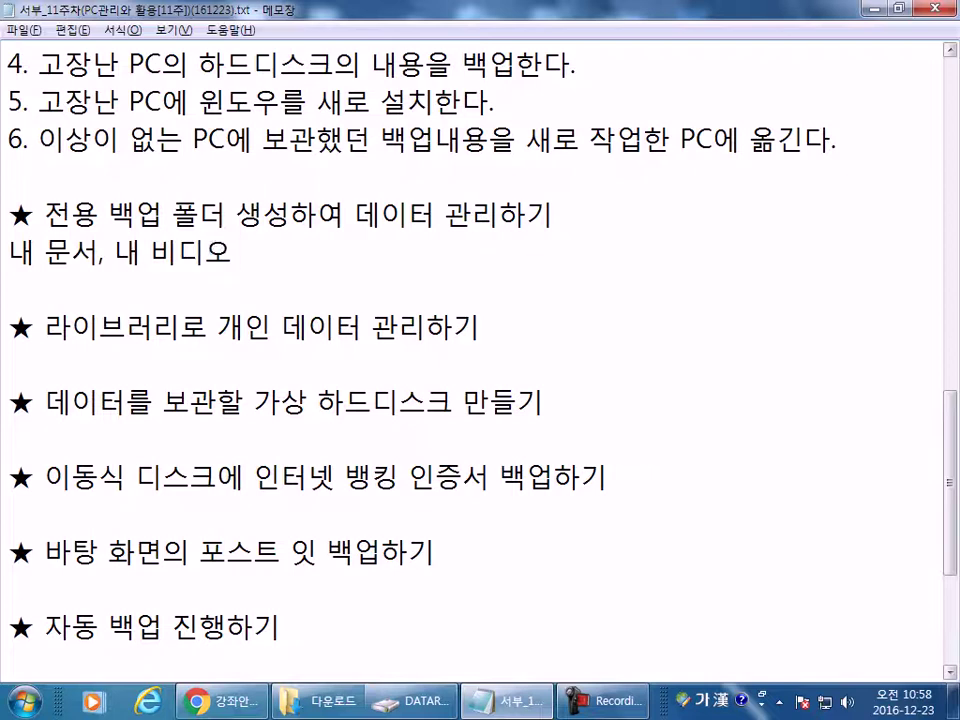
type(" 등ㄷ등, 다운로드 포")
type("ㄹ더를 기존으")
type("ㅣ C드라입")
type("ㅡ")
type("에서 ")
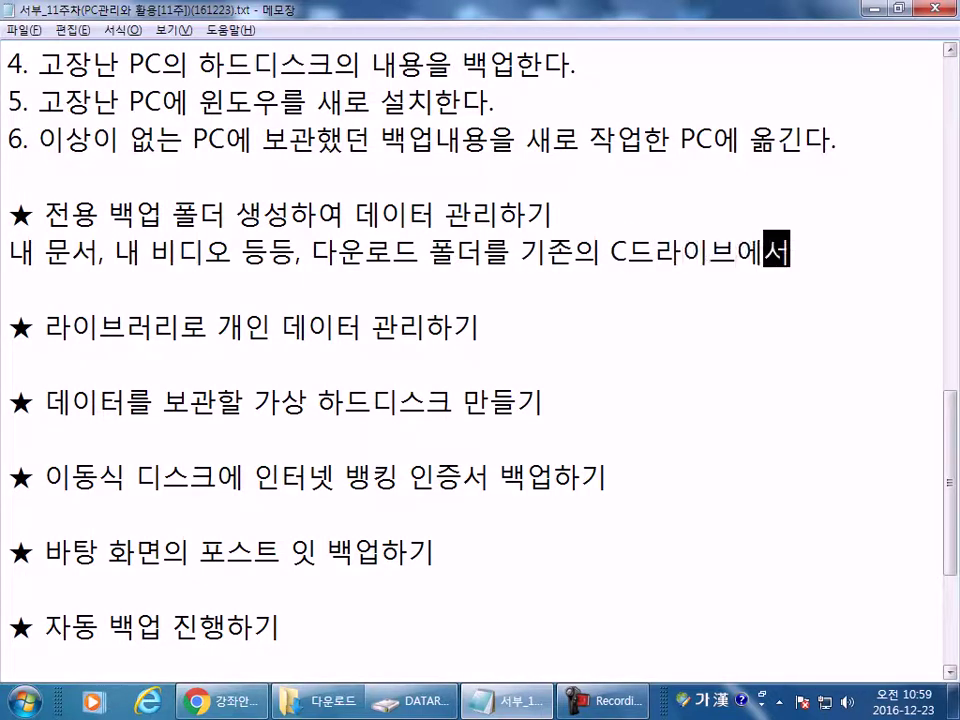
- Finish the sentence with "D드라이브로 옮겨서 사용하면 백업을 할 필요가 없다."
type("D")
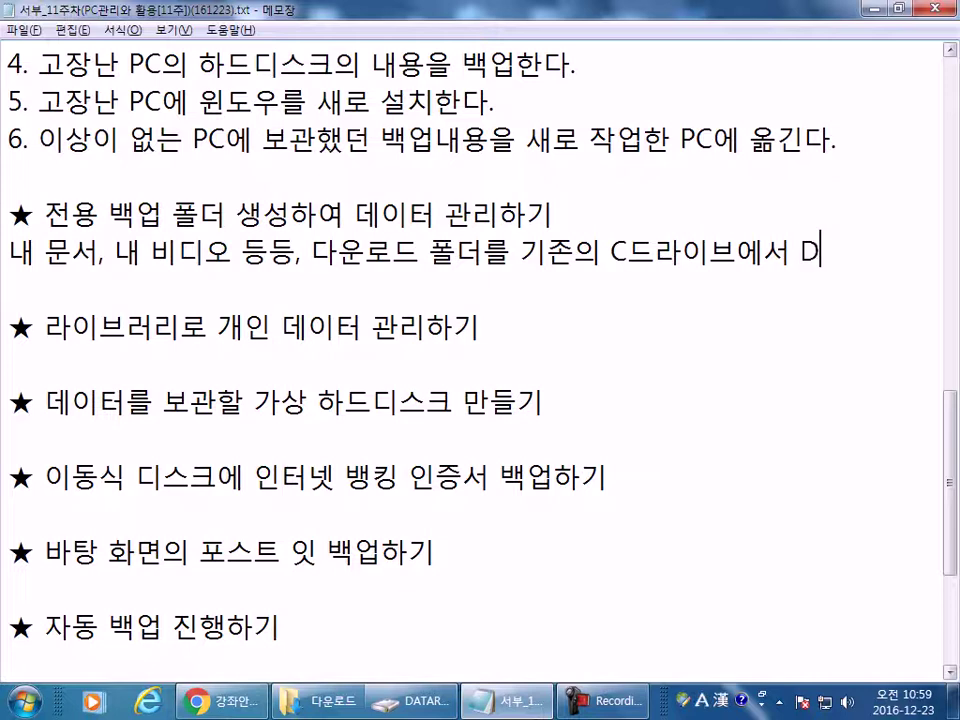
type("드라이브로")
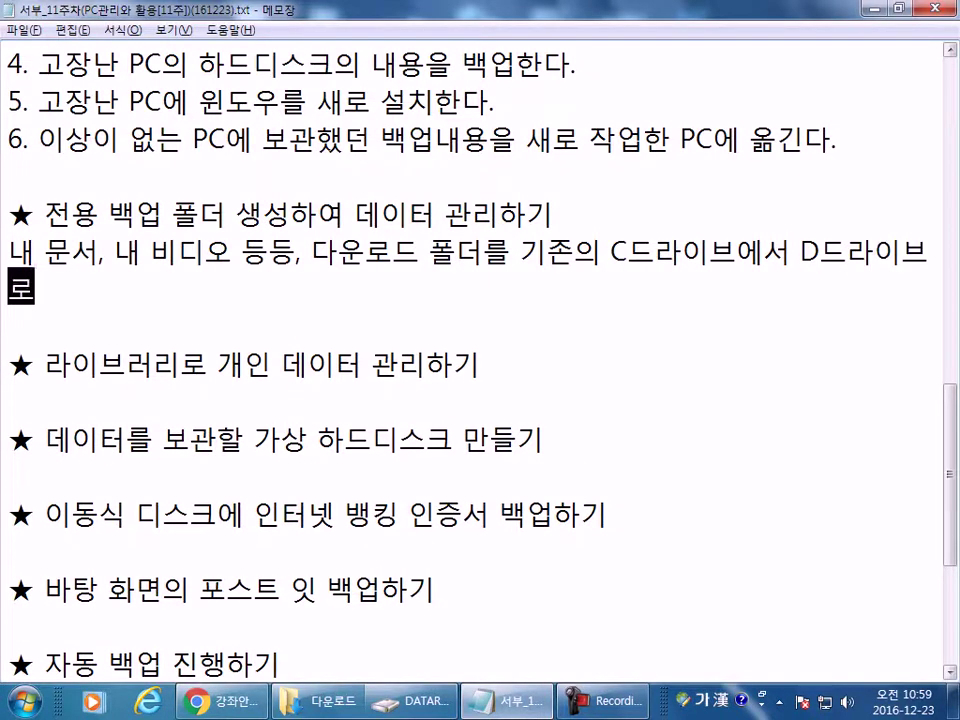
type(" 올겨서 사용하면")
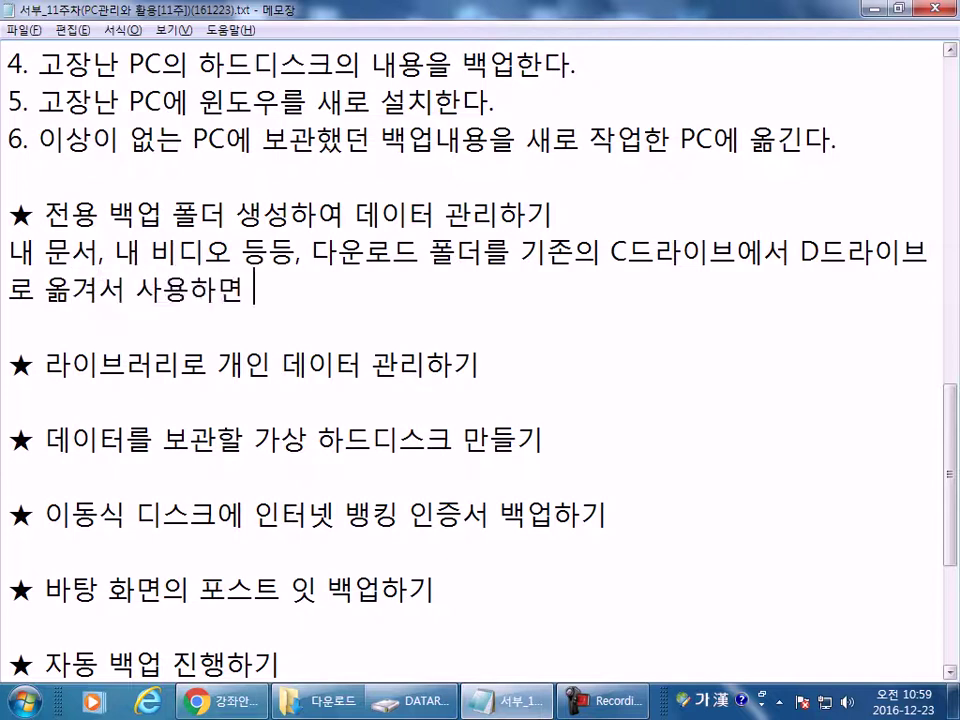
type(" 배그")
key("BackSpace")
key("BackSpace")
key("BackSpace")
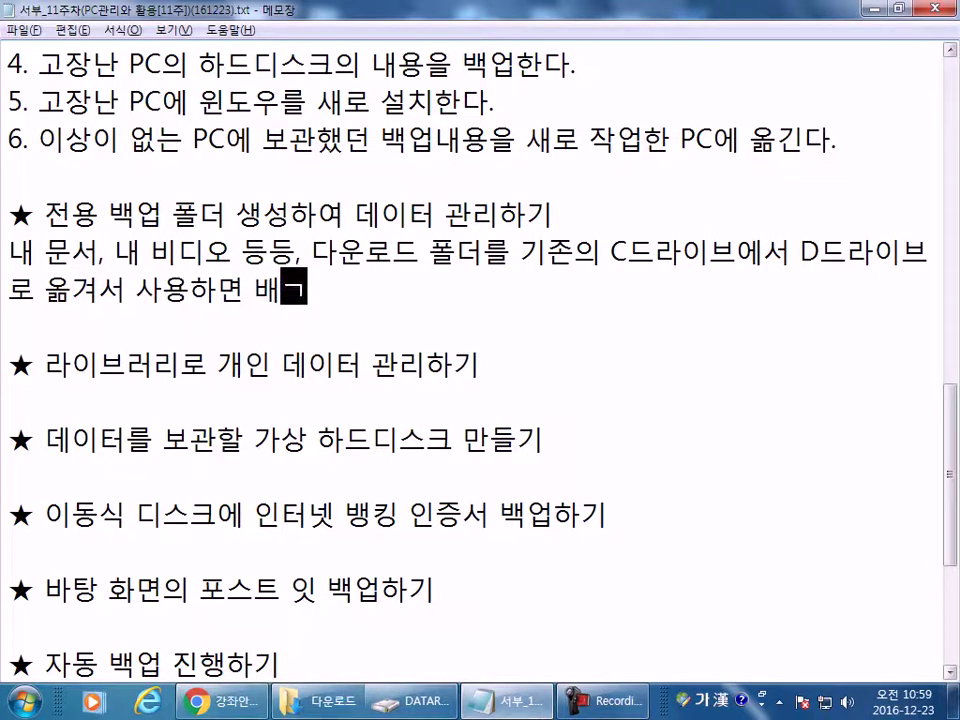
type("백업ㅎ")
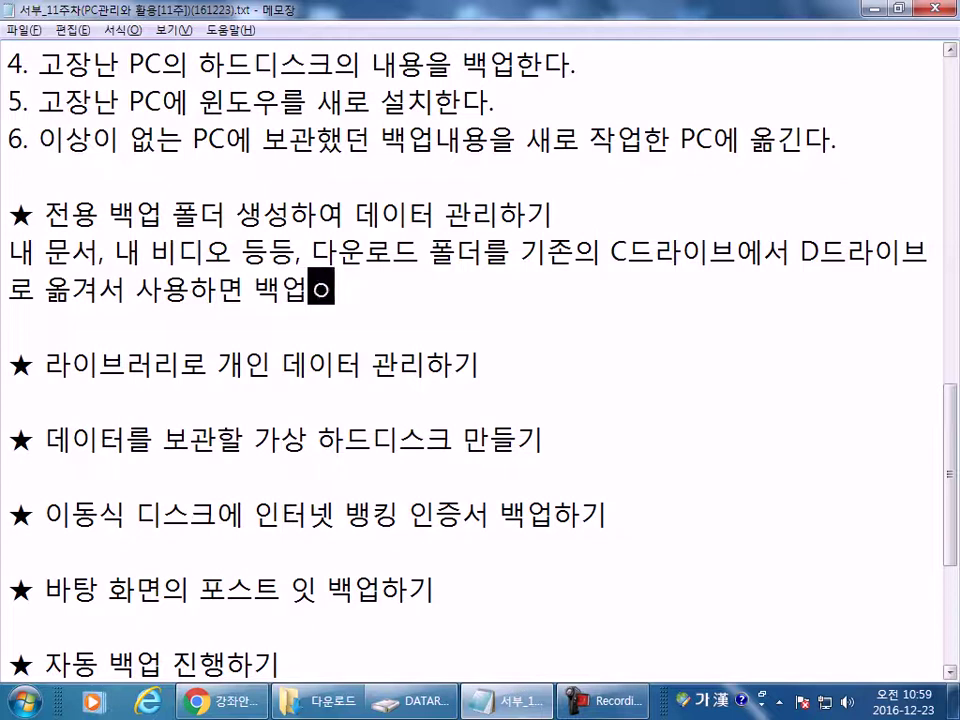
type("을 할 필요가 ㅇ없다.")
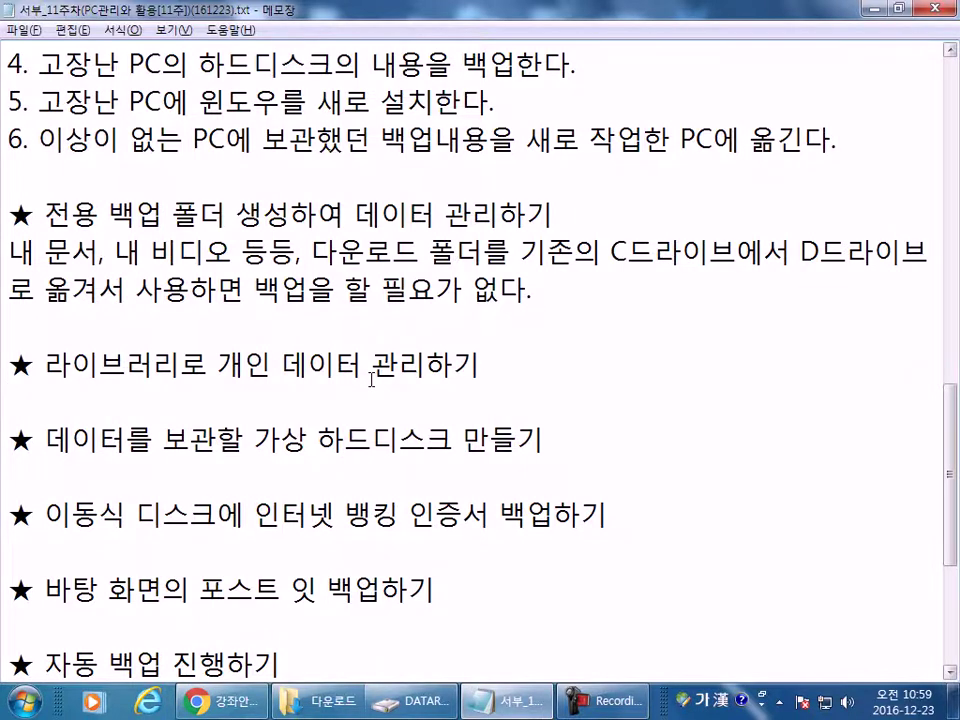
- Switch to Windows Explorer and open the 문서 library
scroll(371, 380, "down", 2)
scroll(371, 378, "up", 2)
scroll(374, 379, "down", 1)
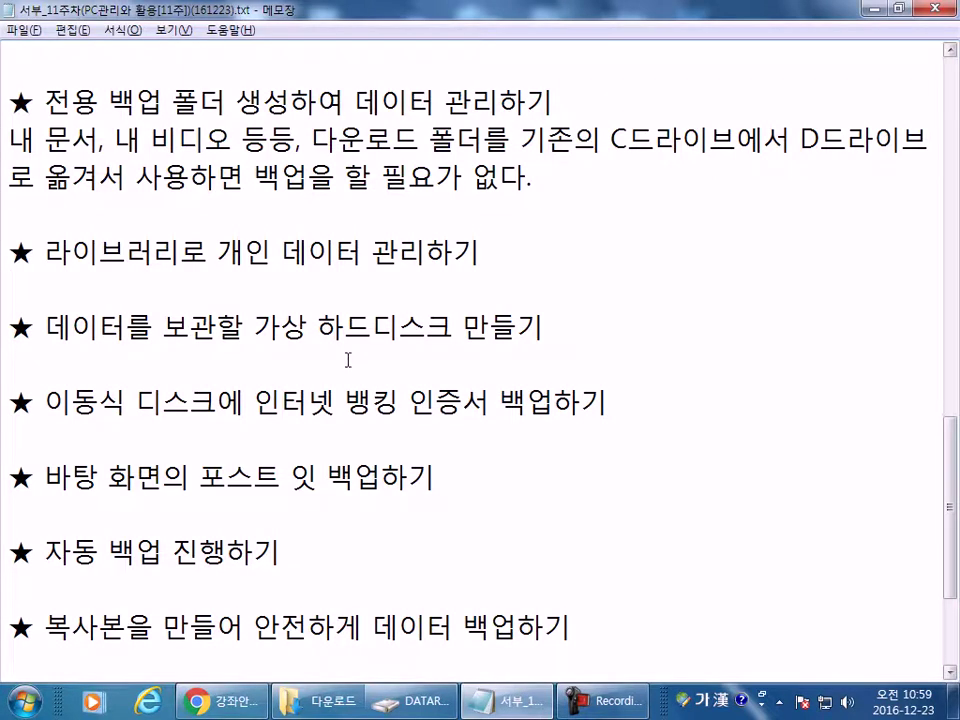
key("alt+Tab")
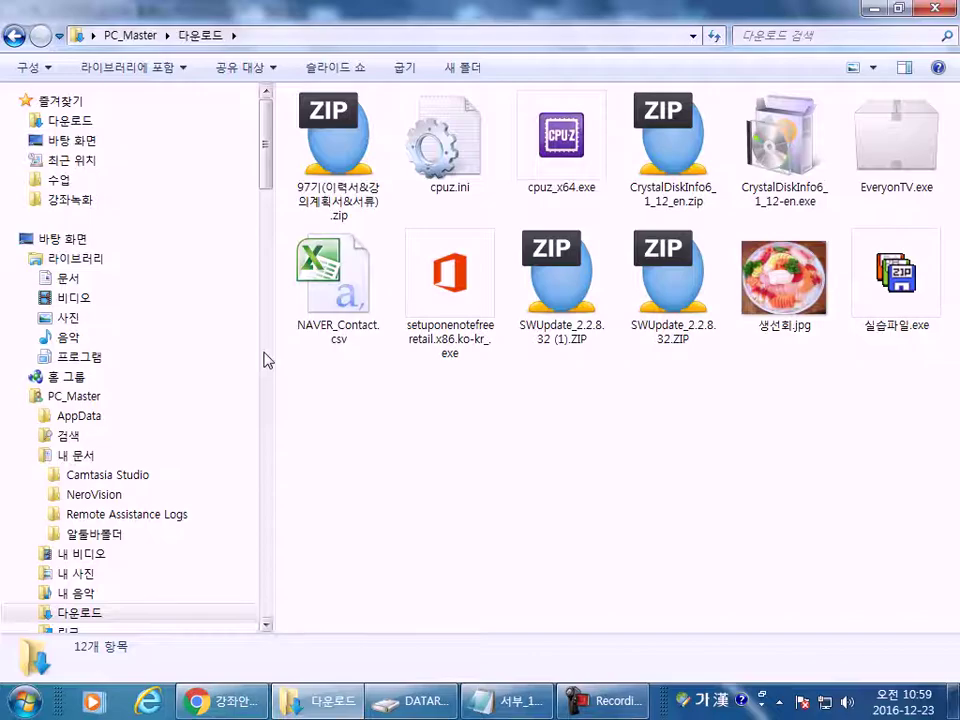
left_click(67, 278)
right_click(67, 278)
left_click(139, 455)
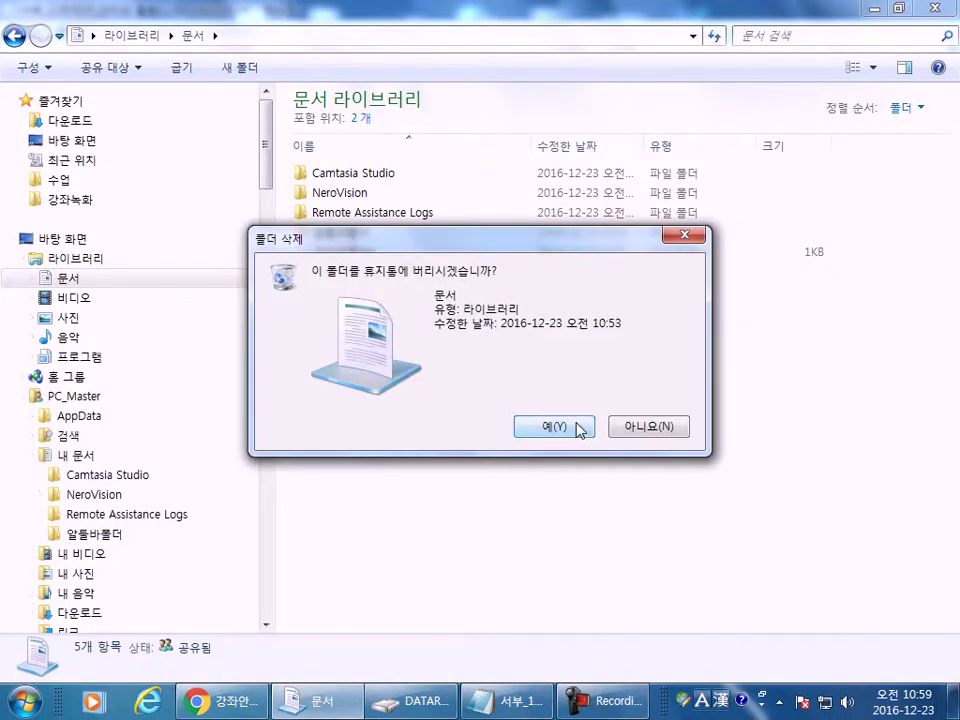
left_click(630, 427)
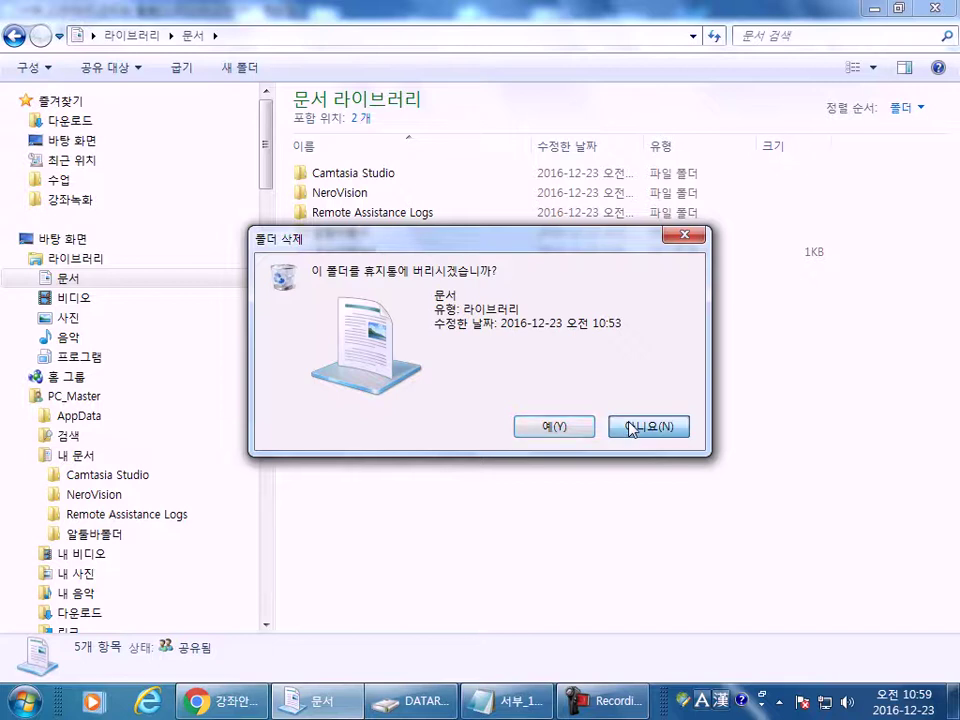
- Expand the 문서 library and delete it to the Recycle Bin
left_click(31, 279)
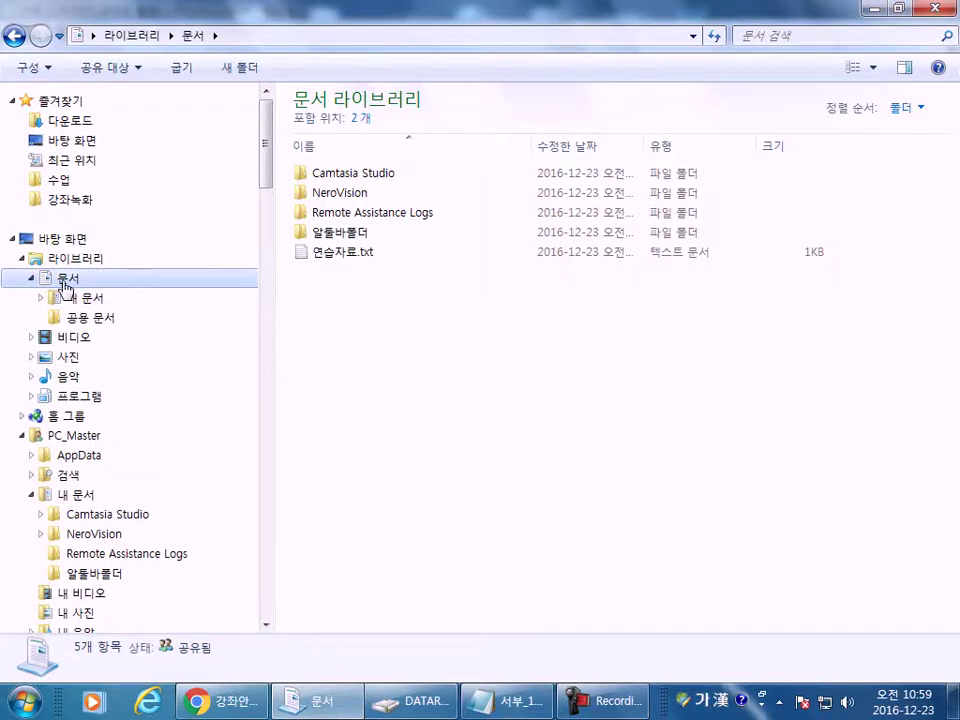
right_click(65, 287)
left_click(207, 453)
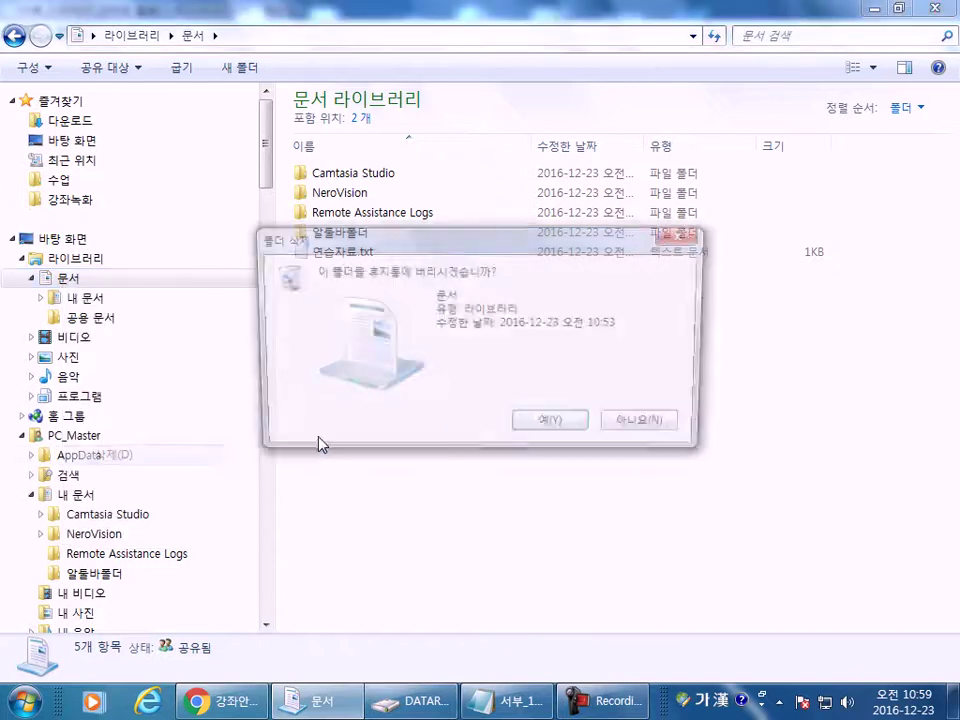
left_click(546, 431)
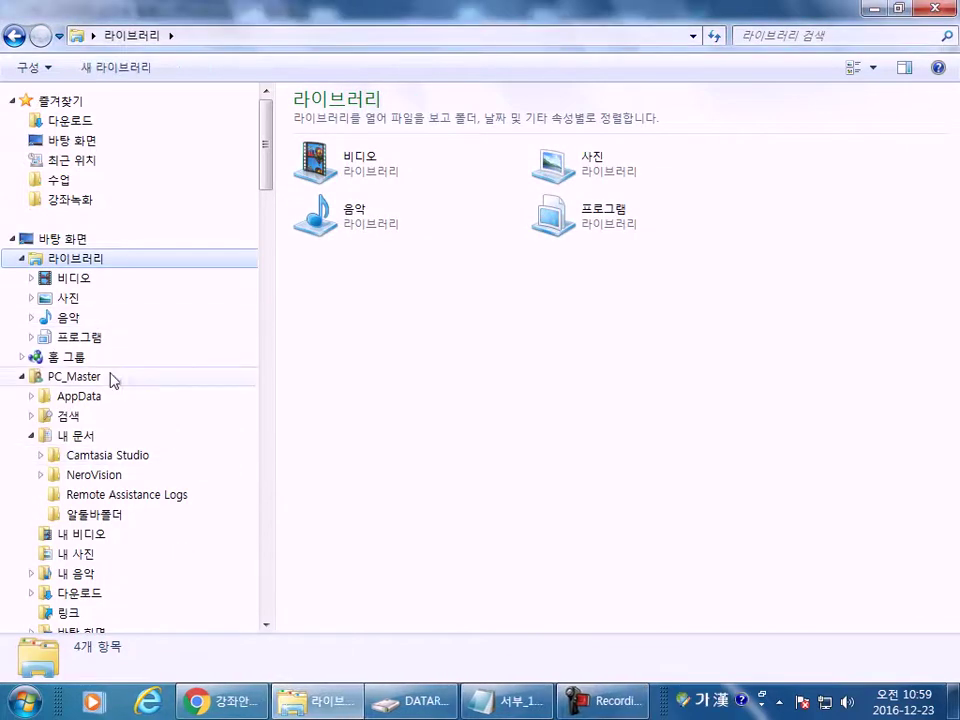
- Check the contents of the 내 문서 folder under PC_Master
scroll(133, 398, "down", 2)
left_click(78, 312)
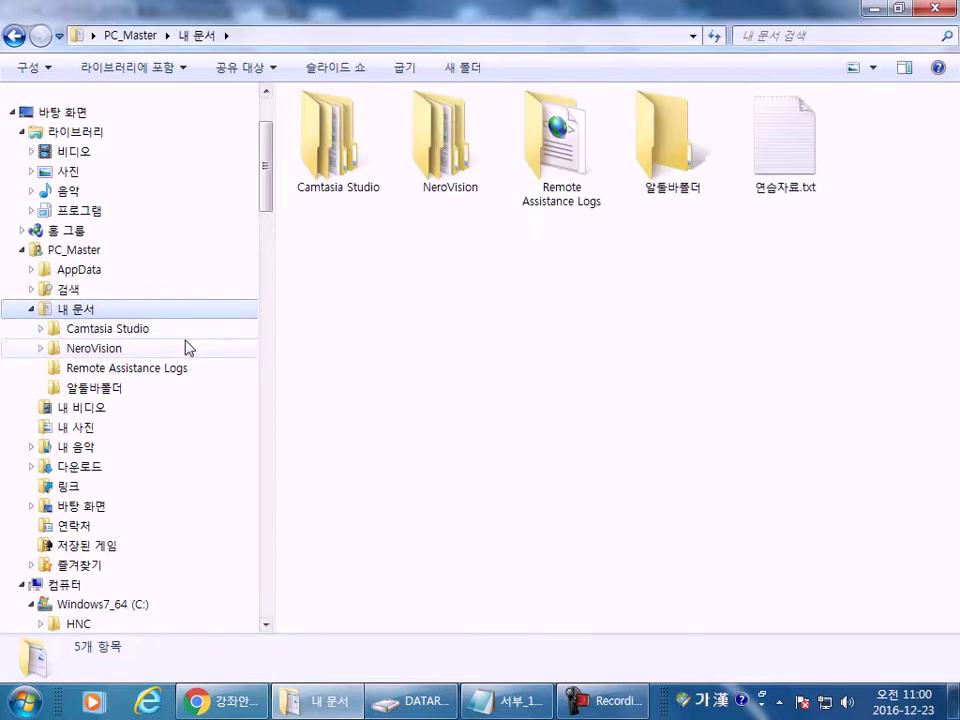
- Restore the default libraries to bring back the deleted 문서 library
left_click(88, 132)
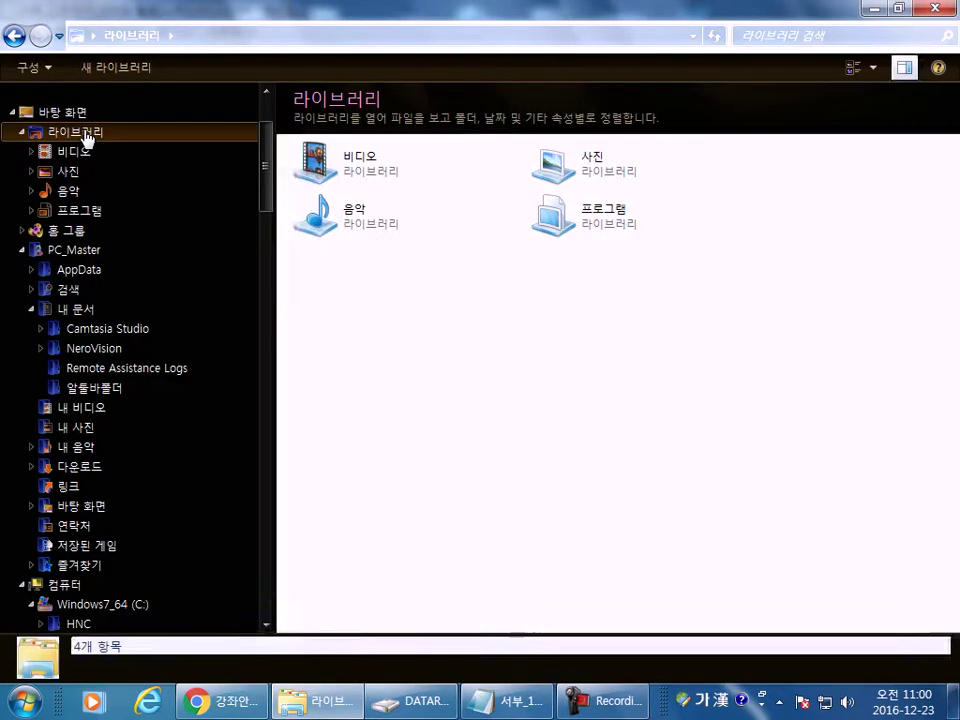
right_click(88, 132)
left_click(141, 172)
key("super+Down")
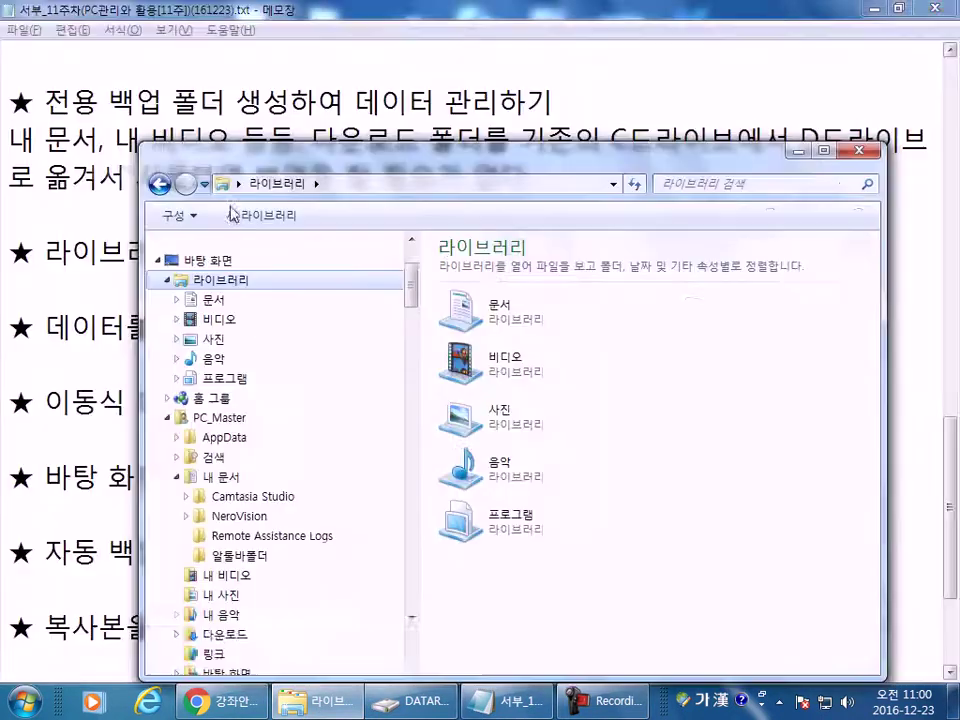
- Check the contents of the 문서 library and its included 내 문서 folder, then collapse the library
left_click(209, 301)
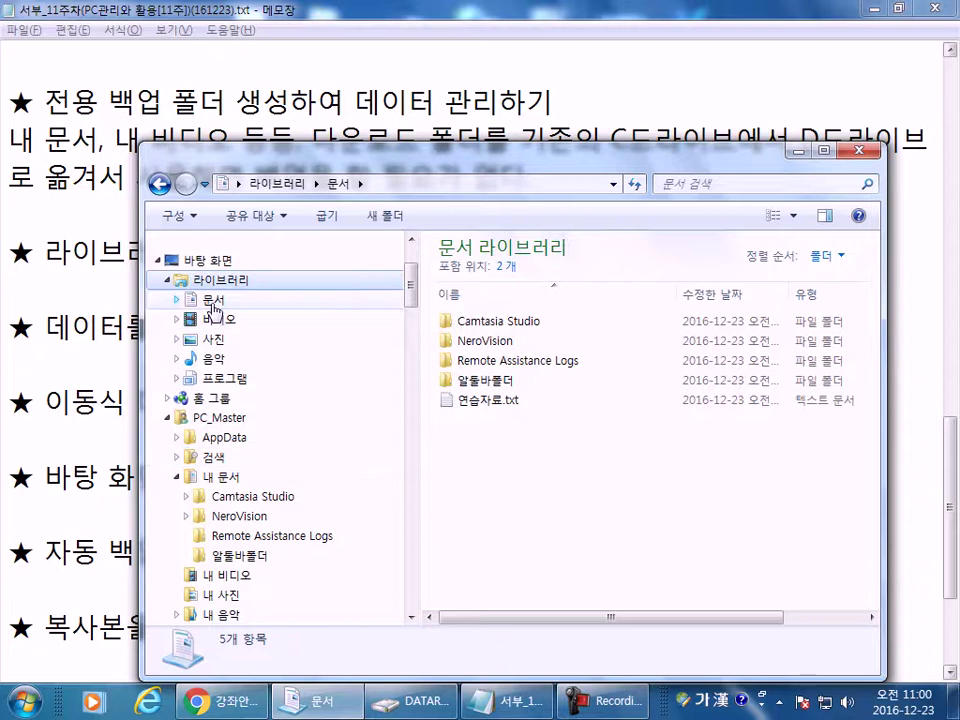
left_click(180, 300)
left_click(225, 319)
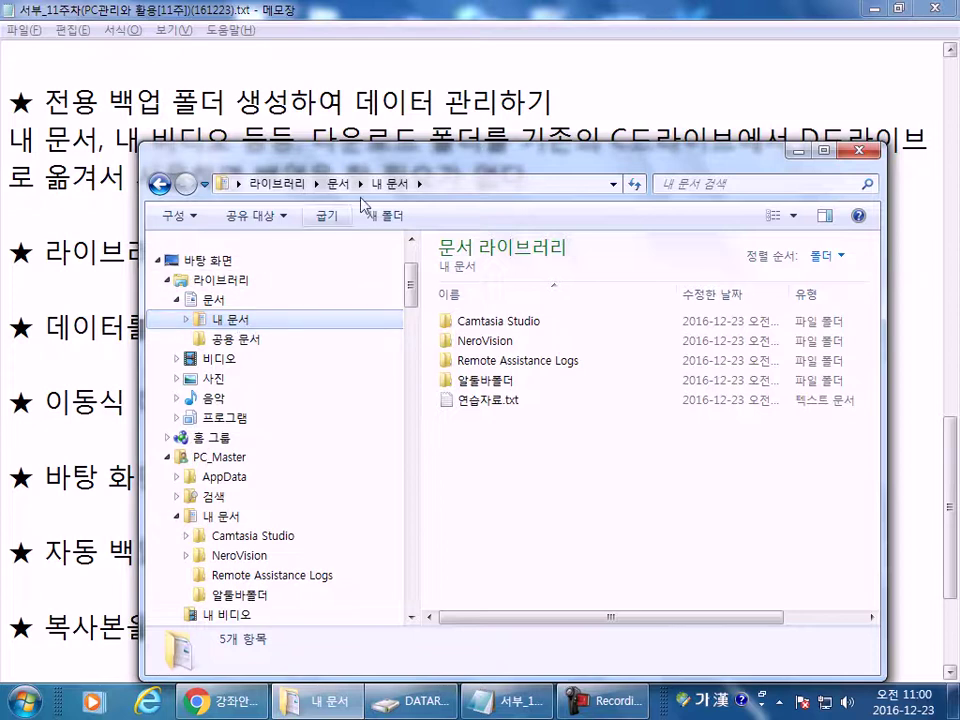
double_click(478, 160)
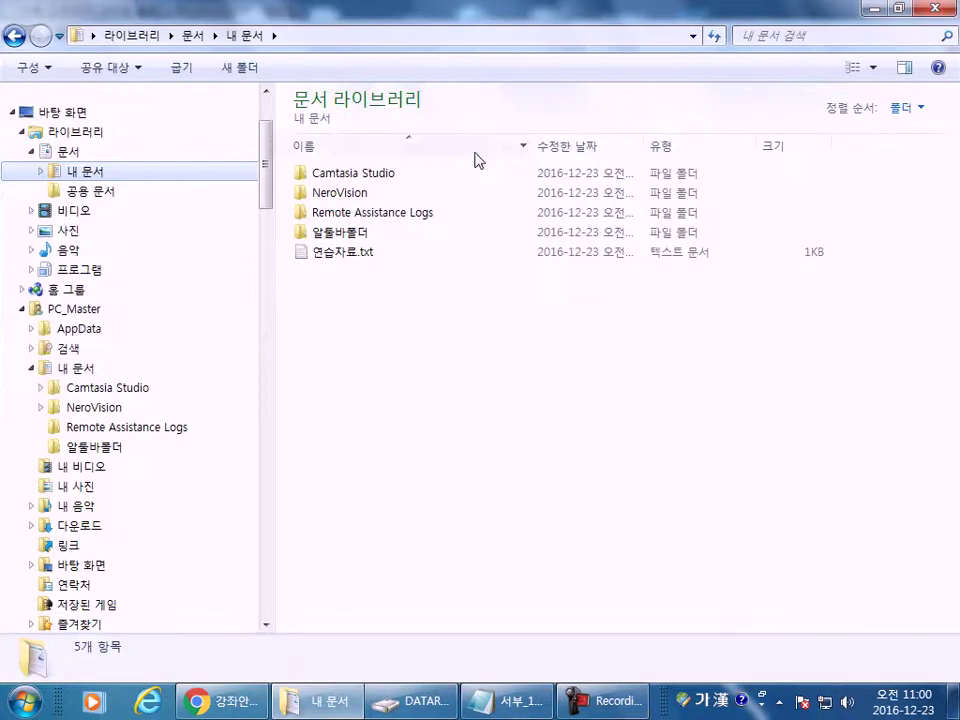
left_click(31, 151)
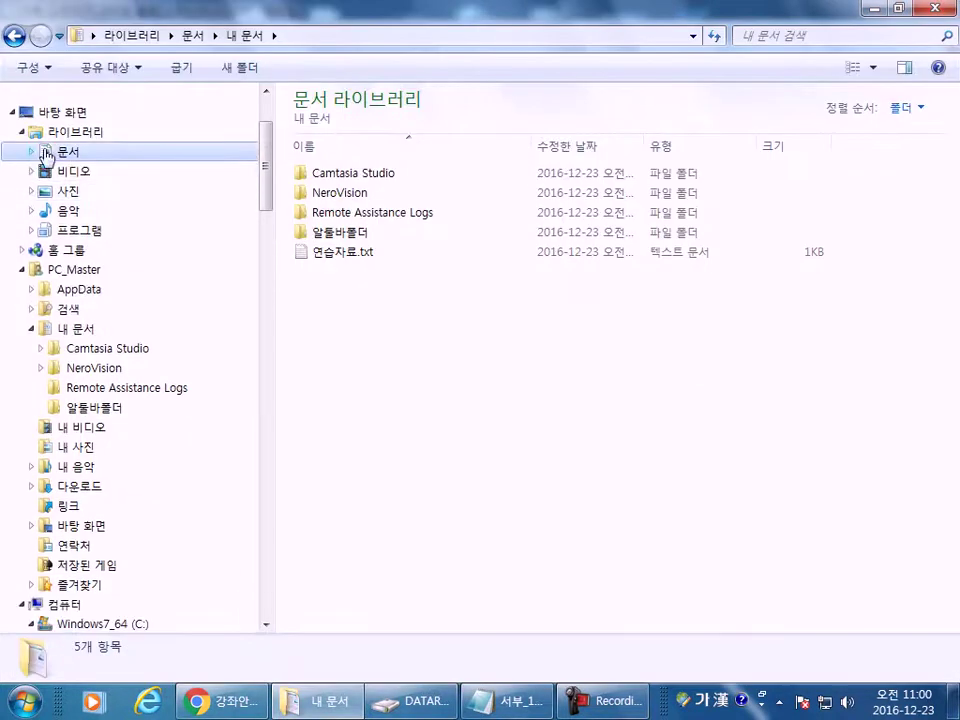
left_click(60, 132)
left_click(66, 151)
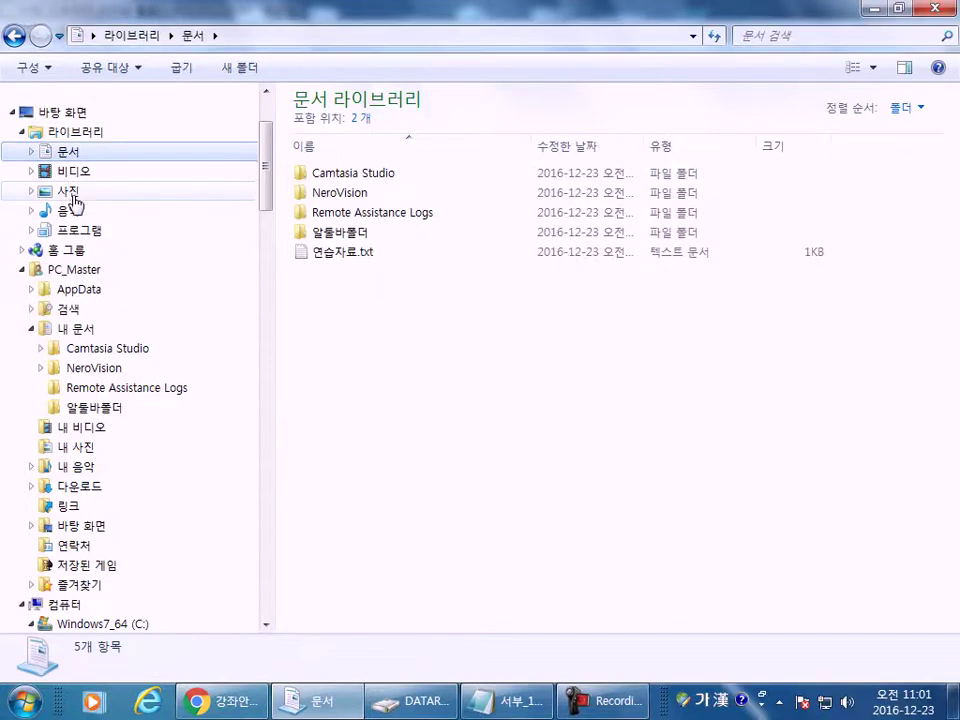
- Delete the 프로그램 library to the Recycle Bin
left_click(80, 132)
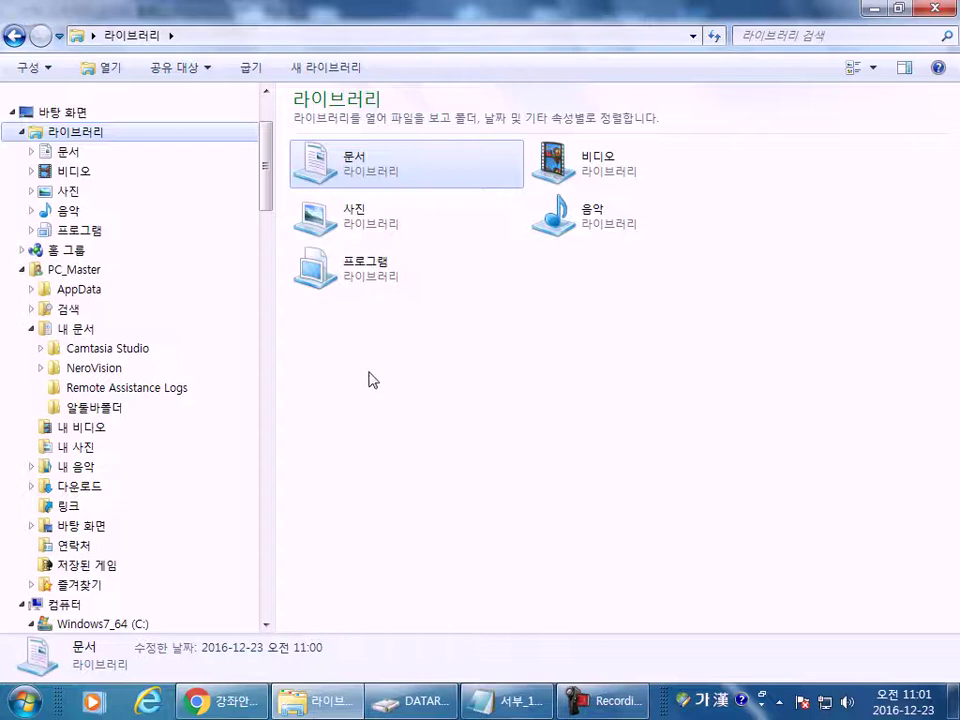
left_click(391, 285)
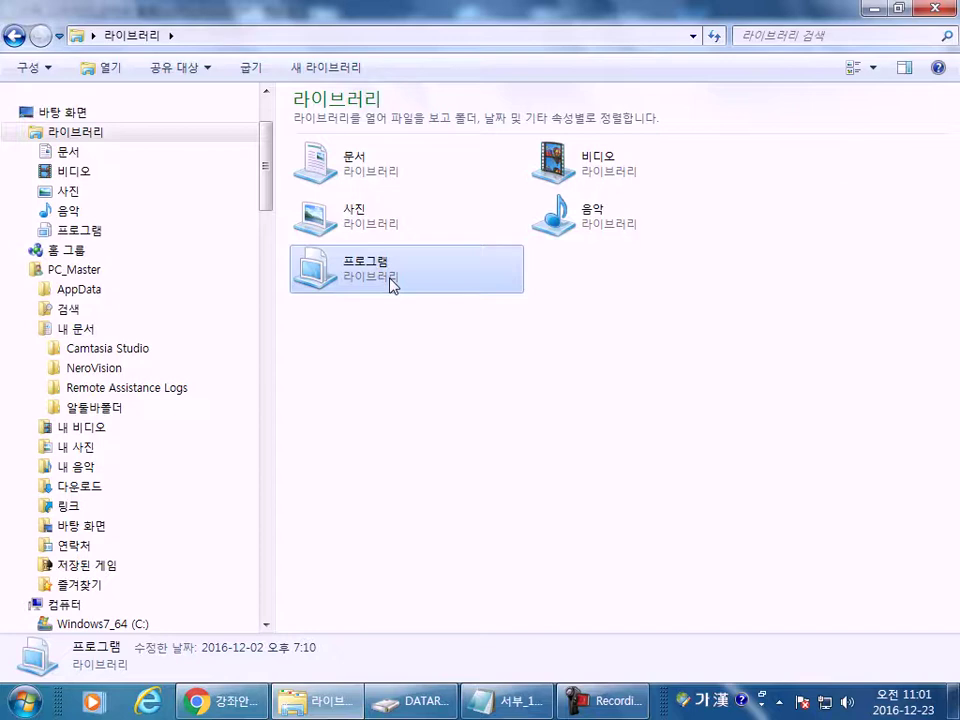
right_click(391, 285)
left_click(435, 466)
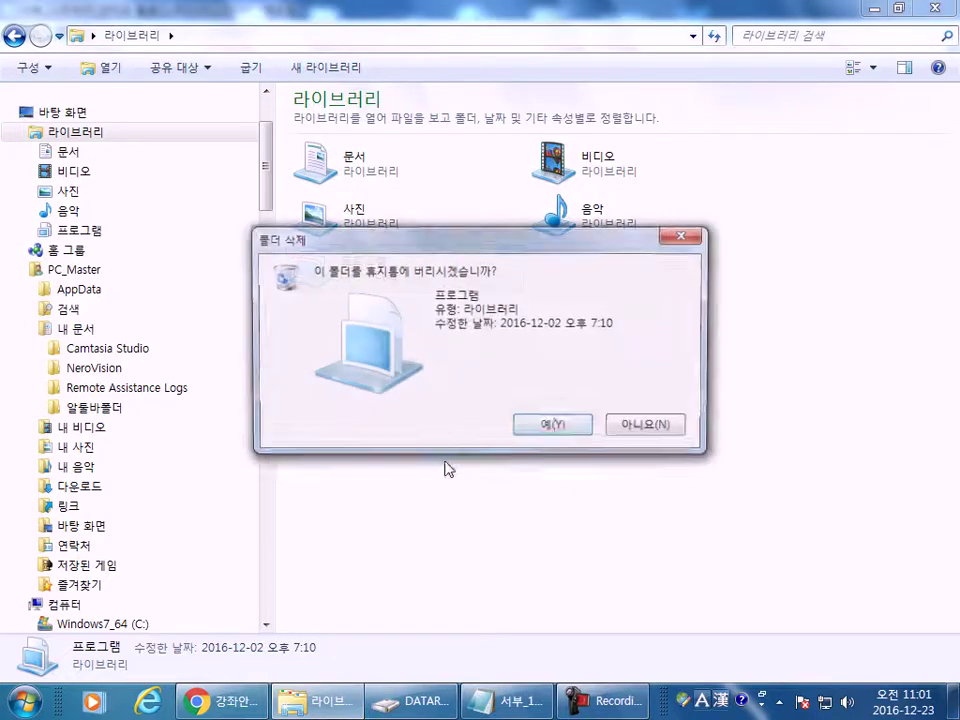
left_click(552, 423)
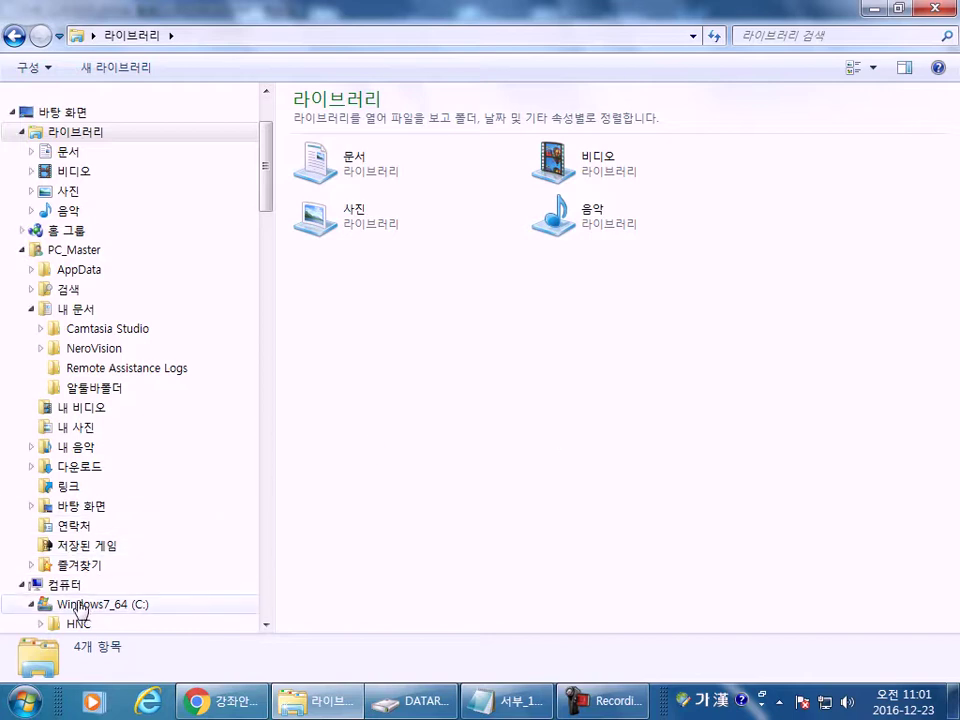
- Check the contents of the 프로그램 folder on DATAROOM (D:)
left_click(62, 584)
double_click(386, 197)
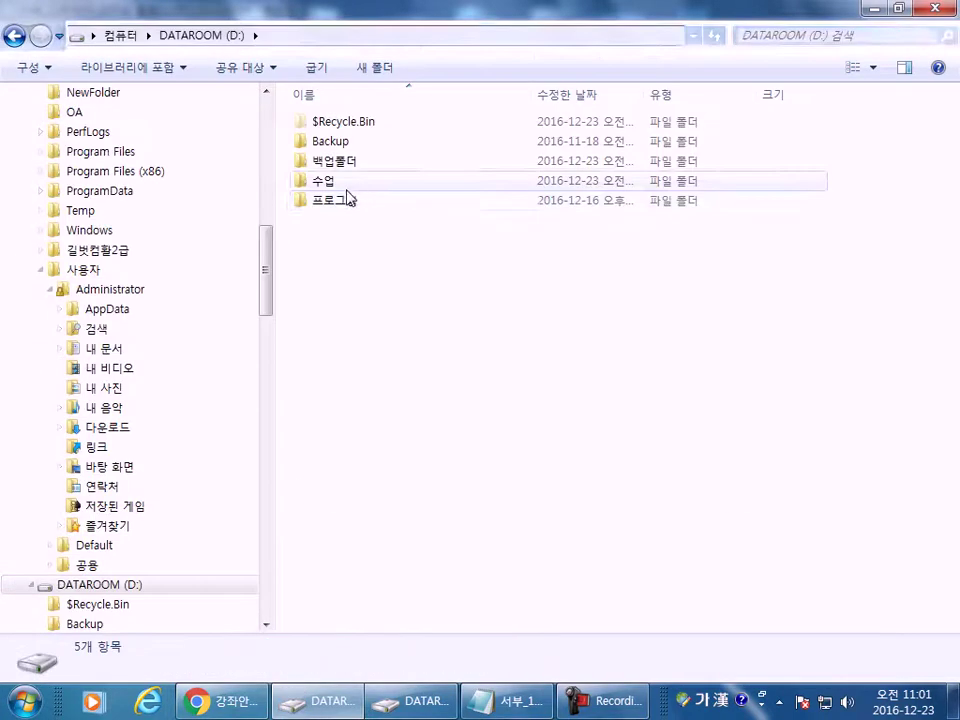
double_click(334, 200)
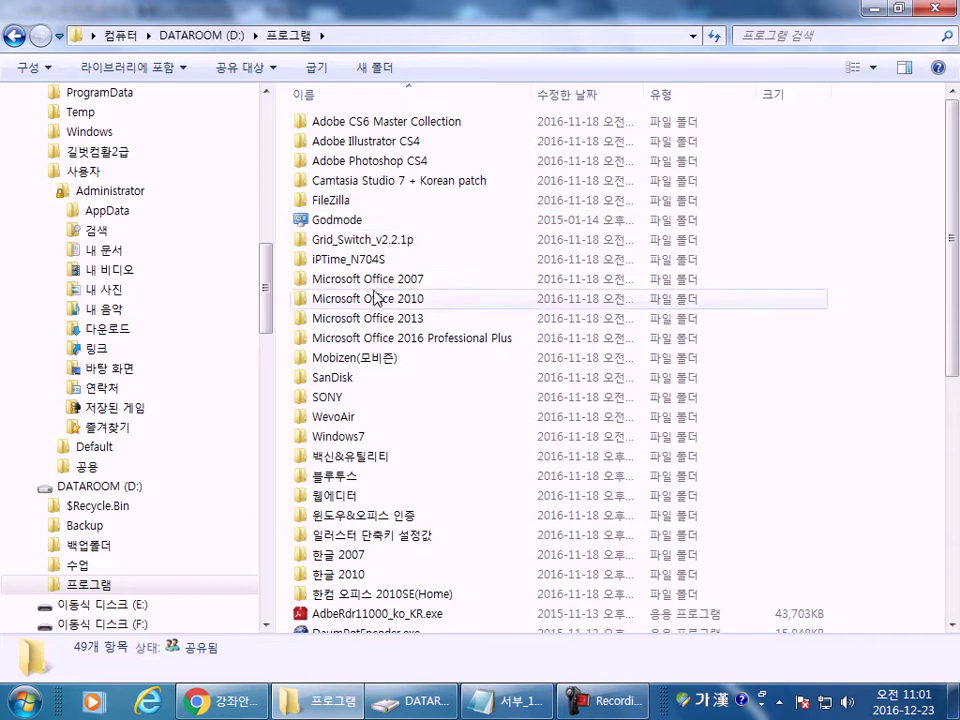
- View the 사용자 folder on C: and collapse the 내 문서 folder under PC_Master
left_click(70, 175)
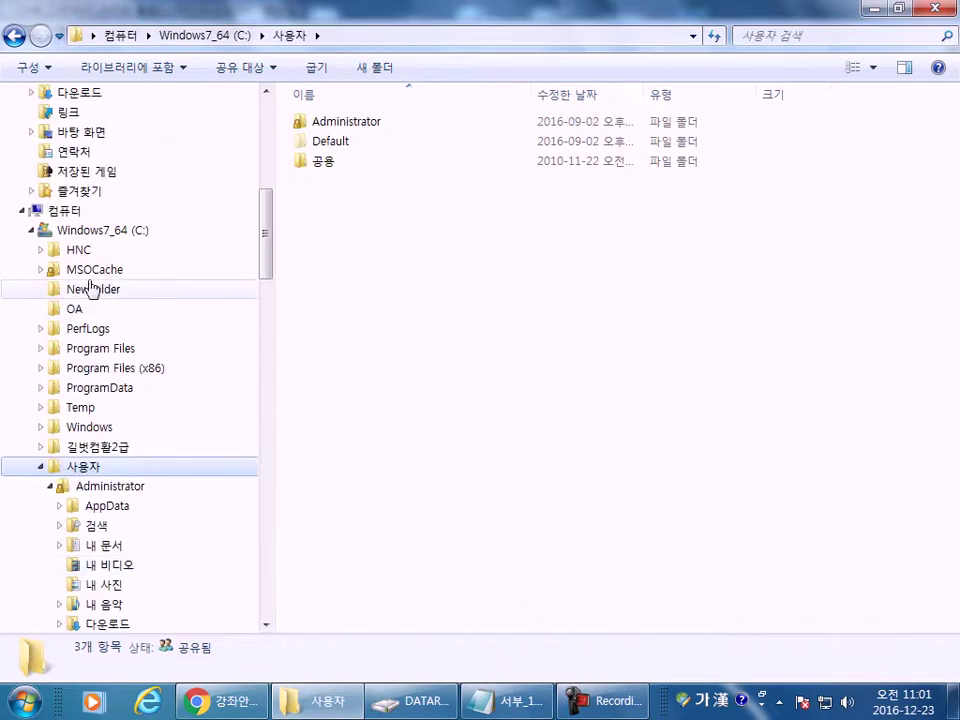
scroll(90, 286, "up", 3)
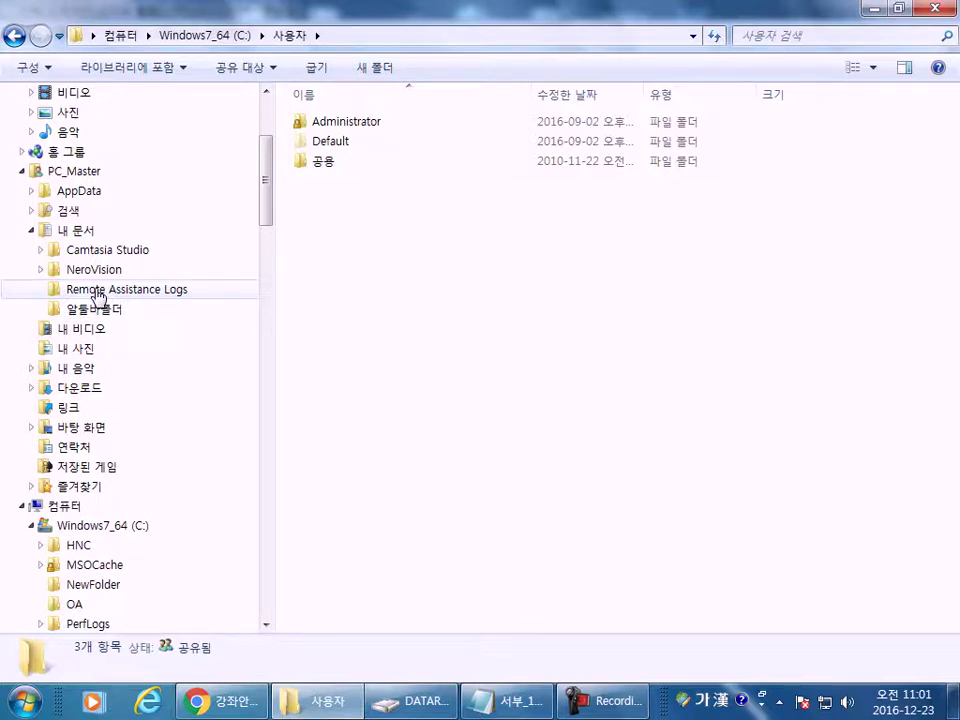
left_click(31, 230)
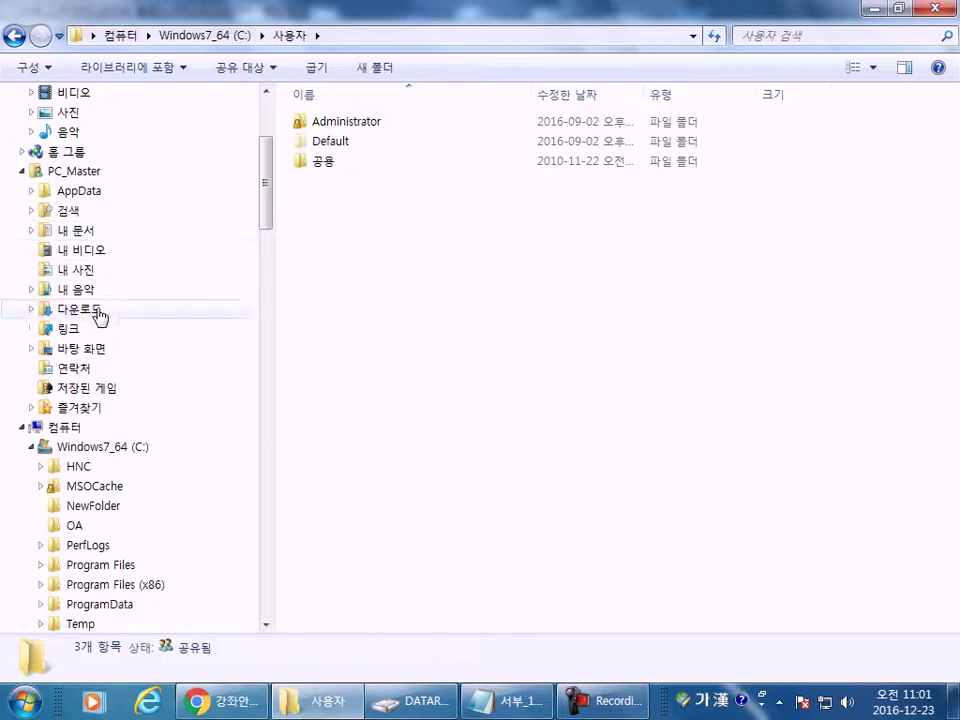
scroll(20, 255, "up", 2)
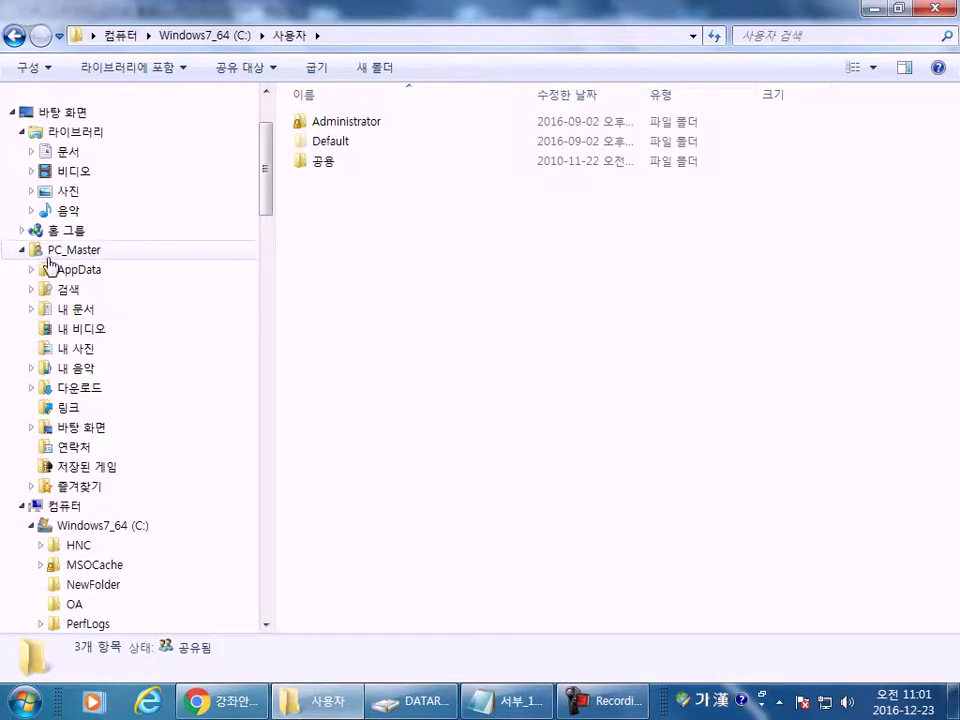
- Switch to Notepad and add an empty line under the heading "이동식 디스크에 인터넷 뱅킹 인증서 백업하기"
key("alt+Tab")
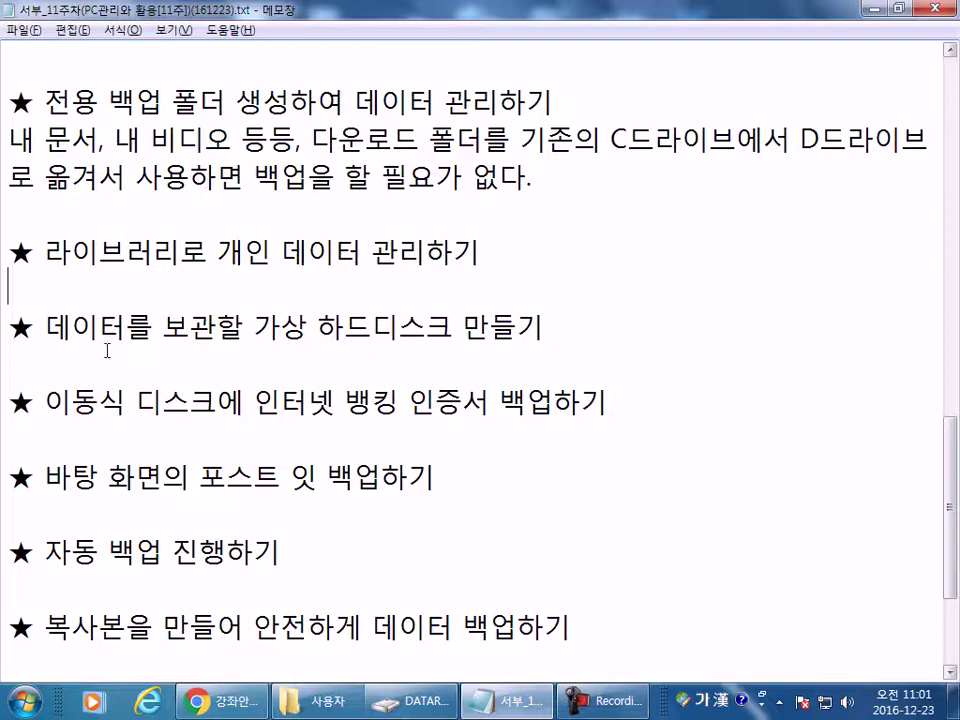
left_click(55, 362)
left_click(86, 426)
scroll(262, 383, "down", 2)
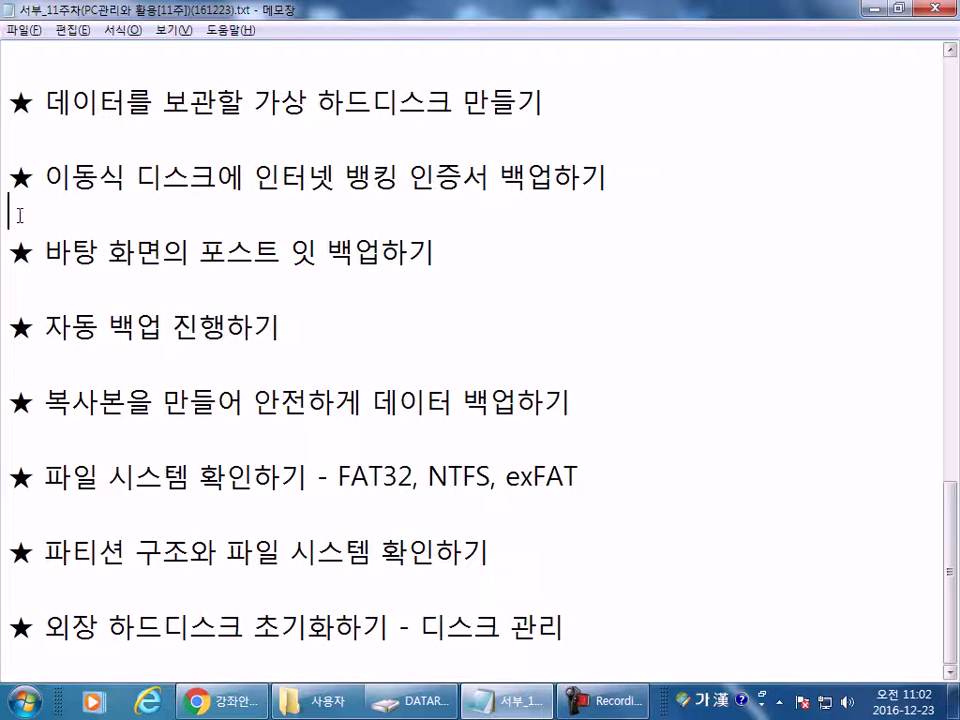
key("Return")
key("Up")
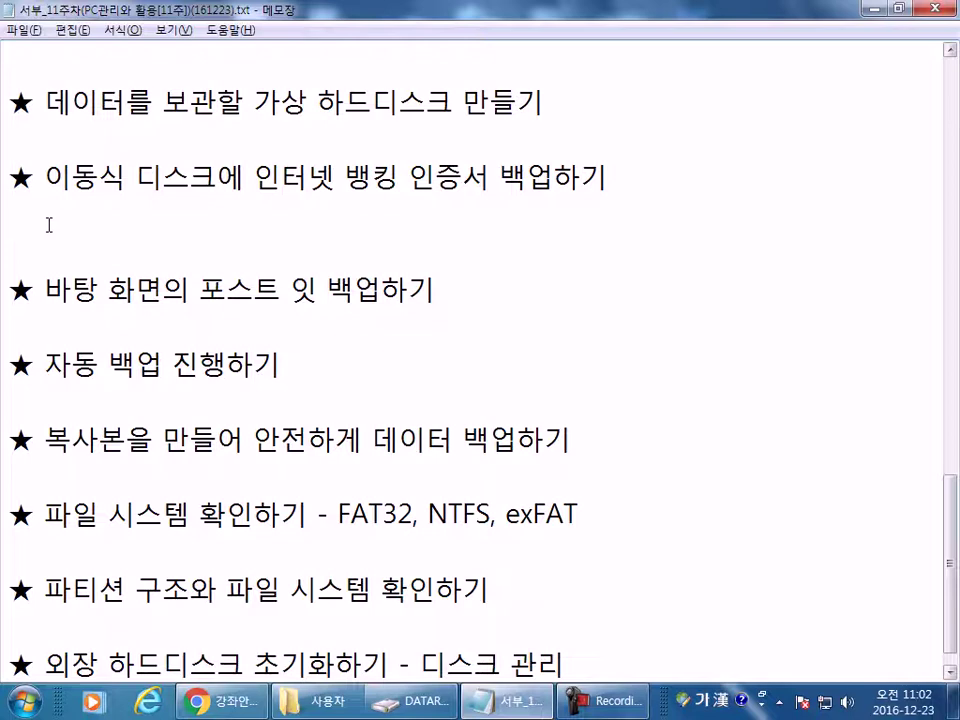
- Write "PC에서 사용하는 보안인증서들을 이동식 매체에 복사하는 것" under the heading and start a new line
type("PC에서 사용하는 ")
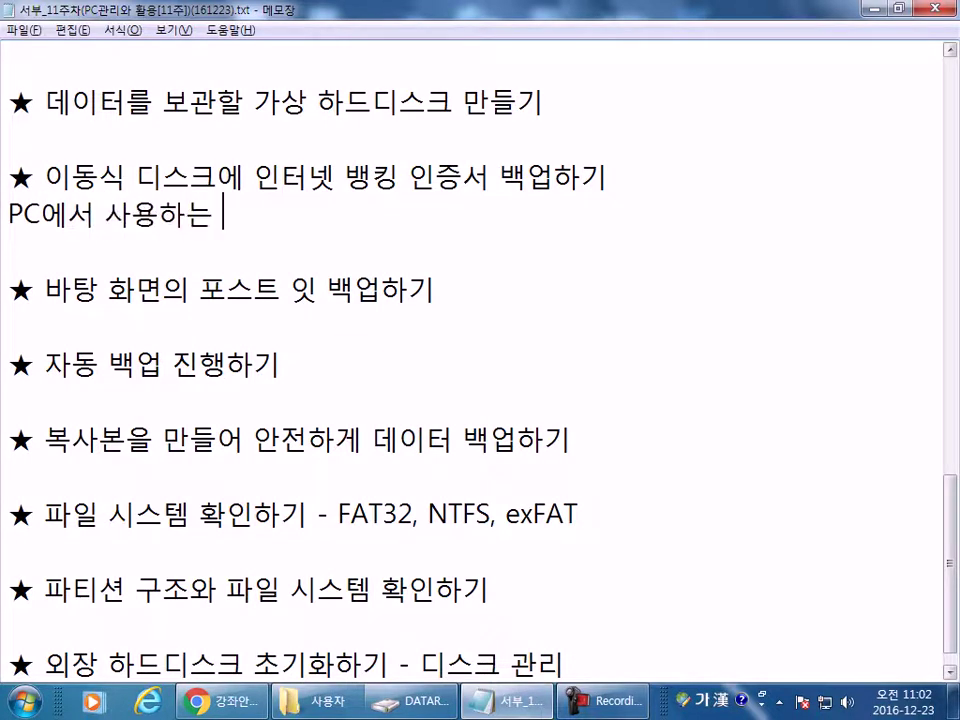
type("보안인증서")
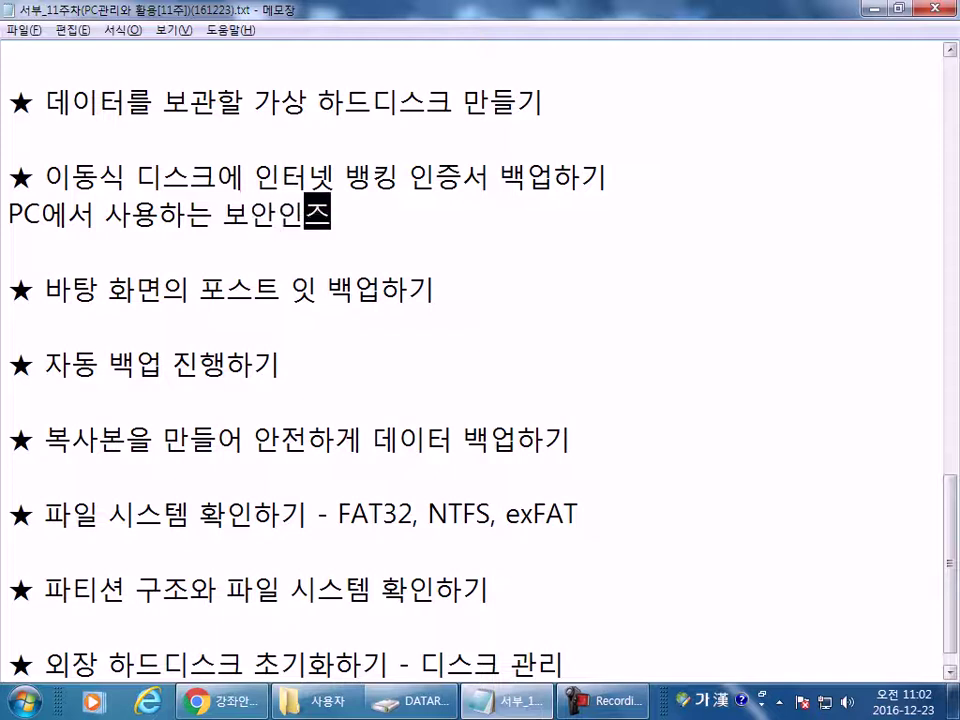
type("들을 이")
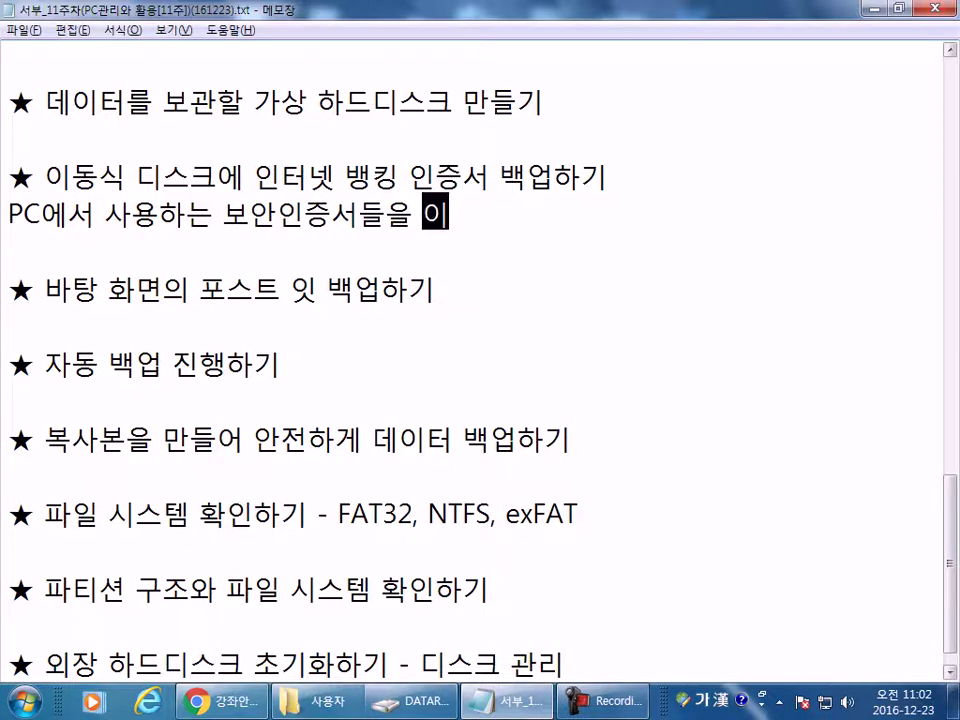
type("동식 매ㅔ")
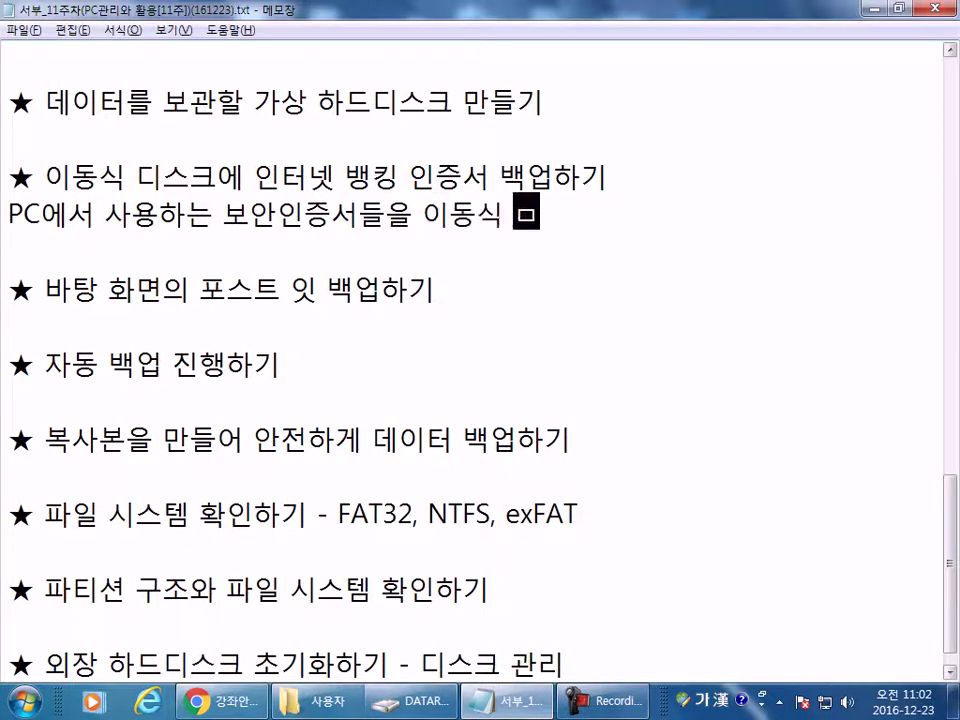
key("BackSpace")
type("체에 복")
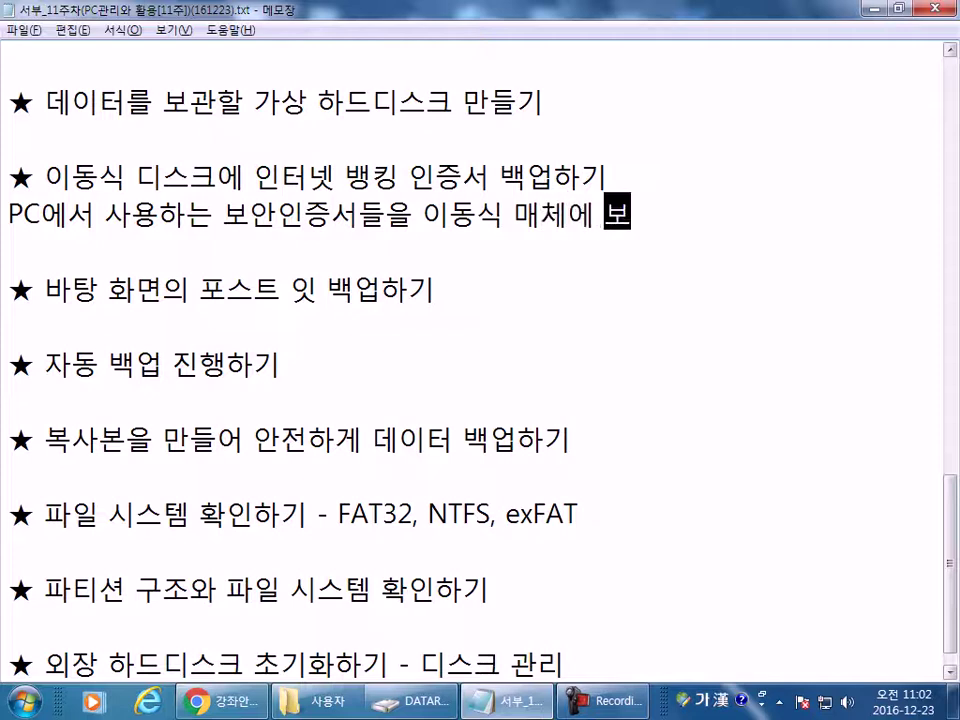
type("하")
key("BackSpace")
key("BackSpace")
type("사")
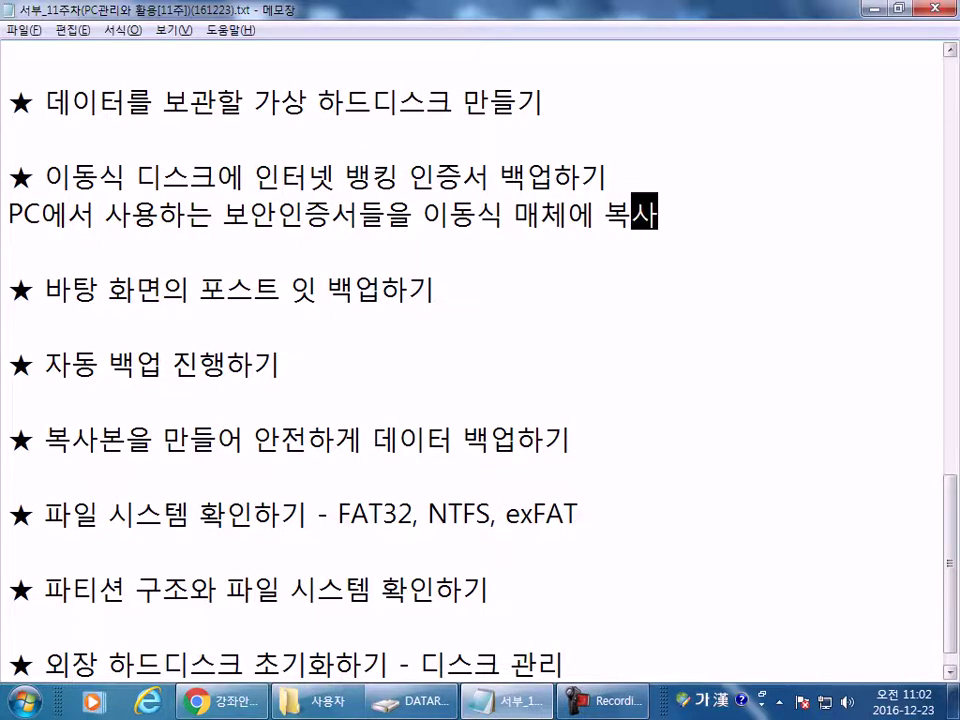
type("한는 것")
key("Return")
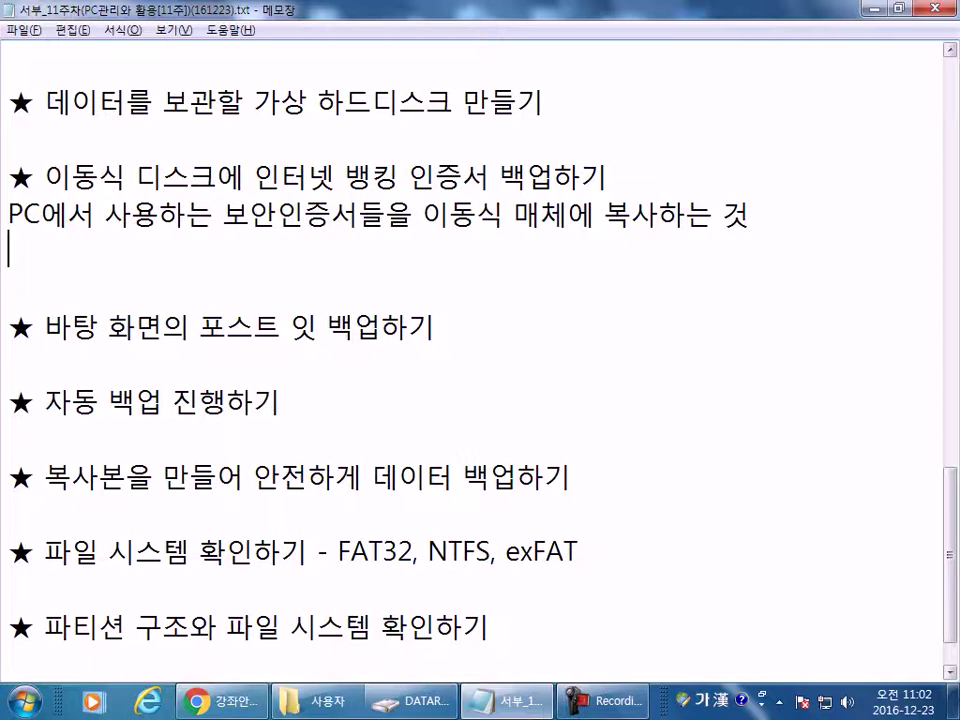
- Switch to Chrome and load kbstar.com in a new tab
mouse_move(226, 710)
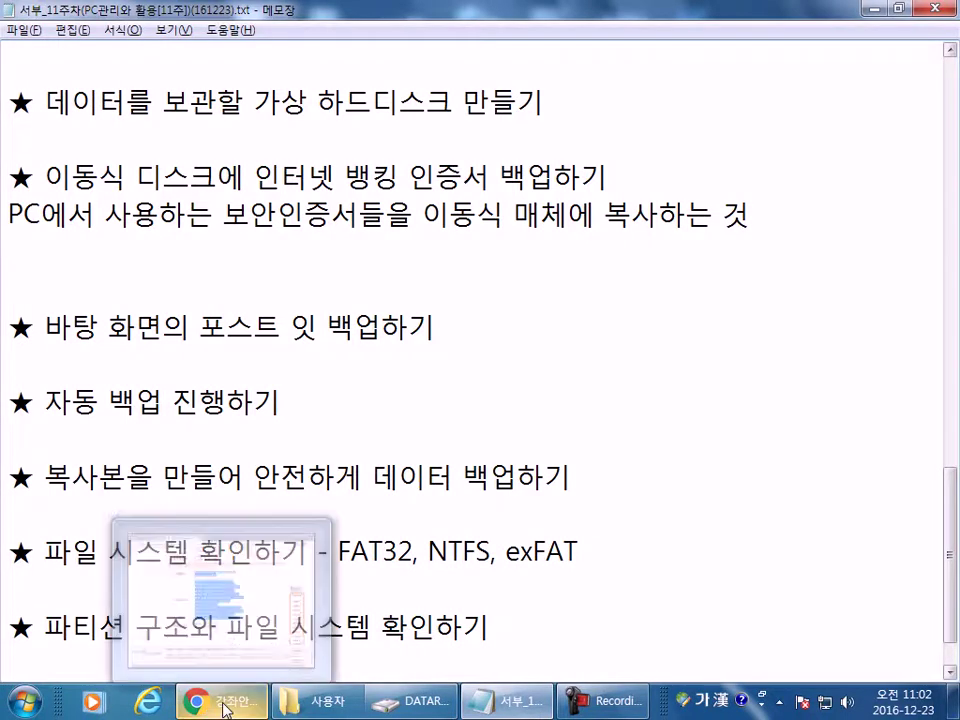
left_click(224, 708)
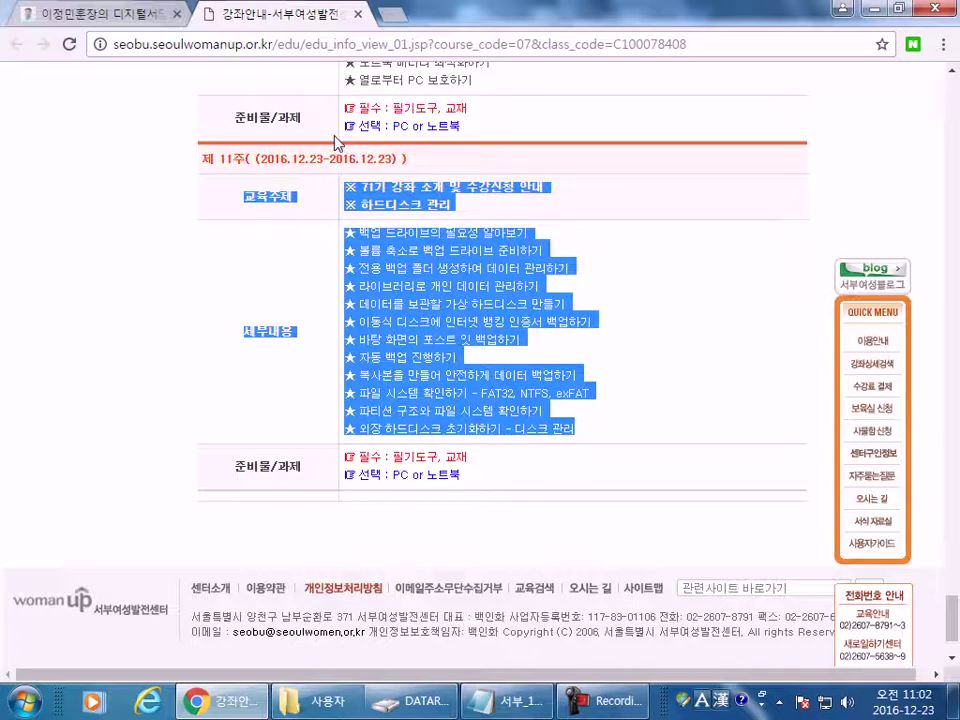
left_click(385, 15)
type("kbstar")
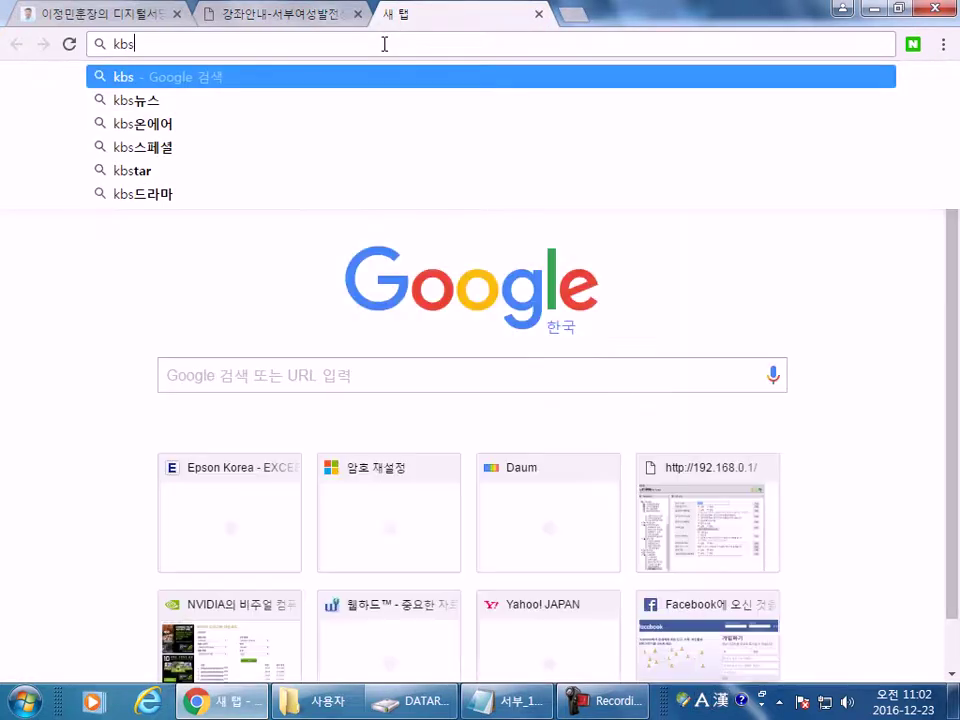
type(".com")
key("Return")
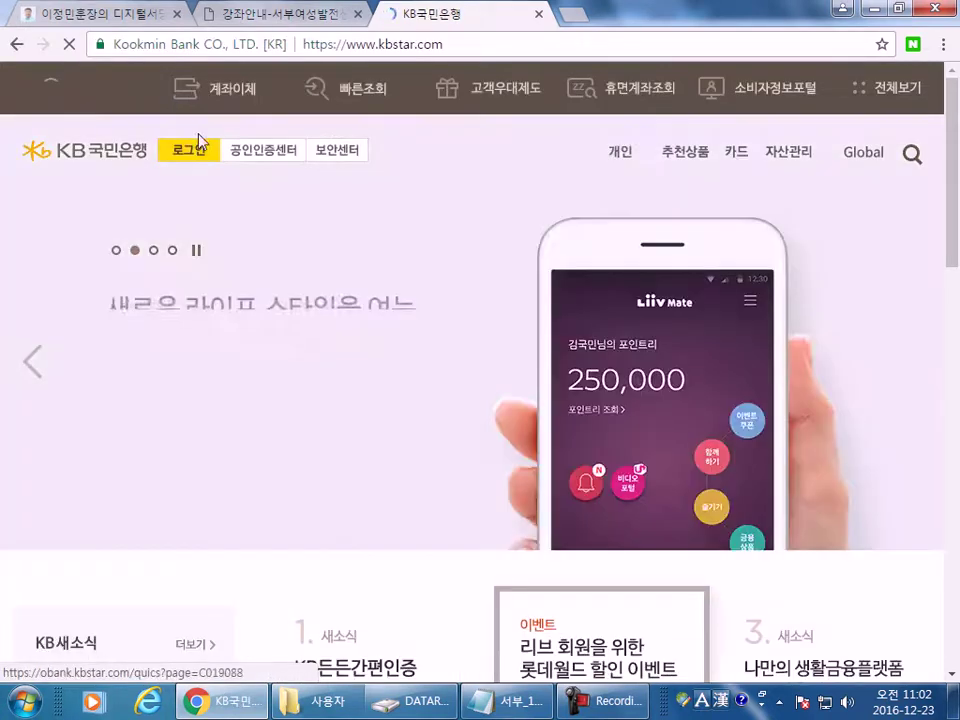
- Go to the 공인인증센터, agree to visit the security program installation page, and review the programs offered there
left_click(257, 153)
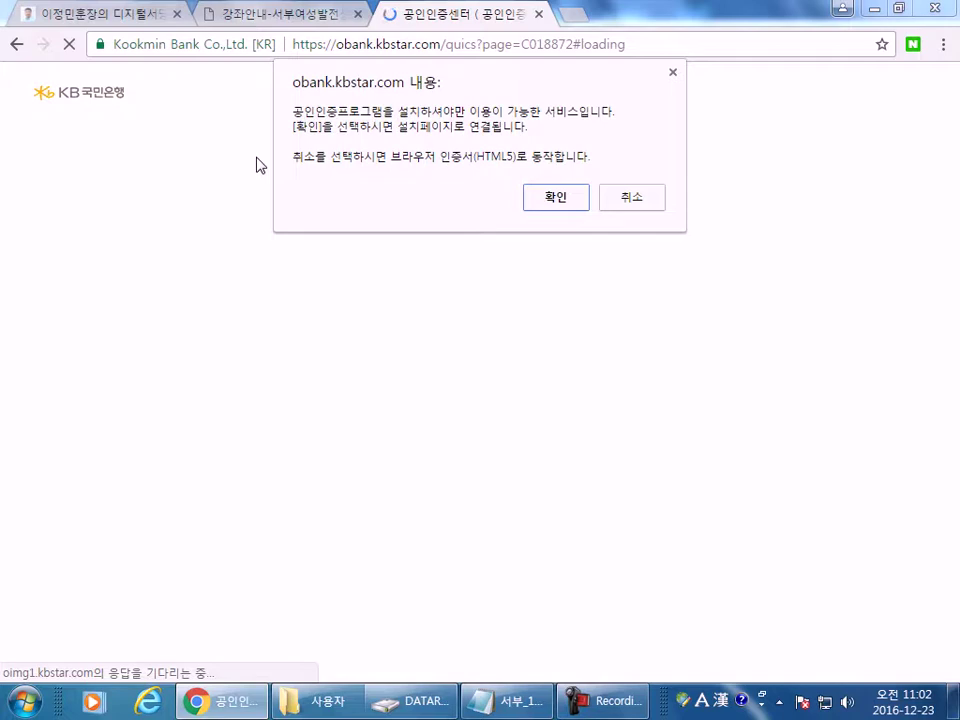
left_click(564, 199)
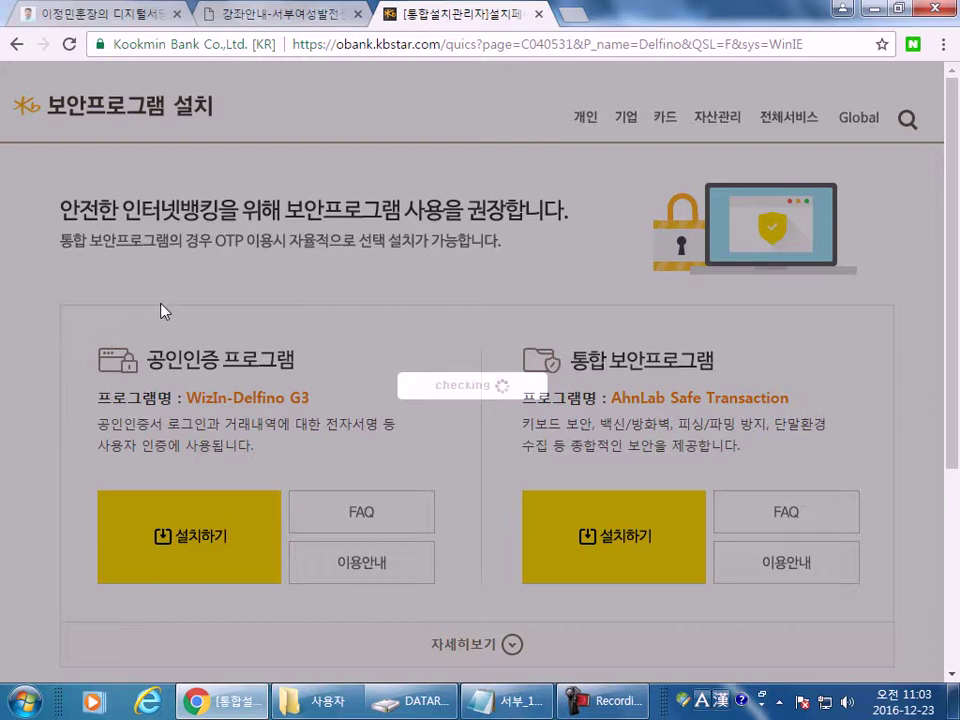
scroll(245, 295, "down", 3)
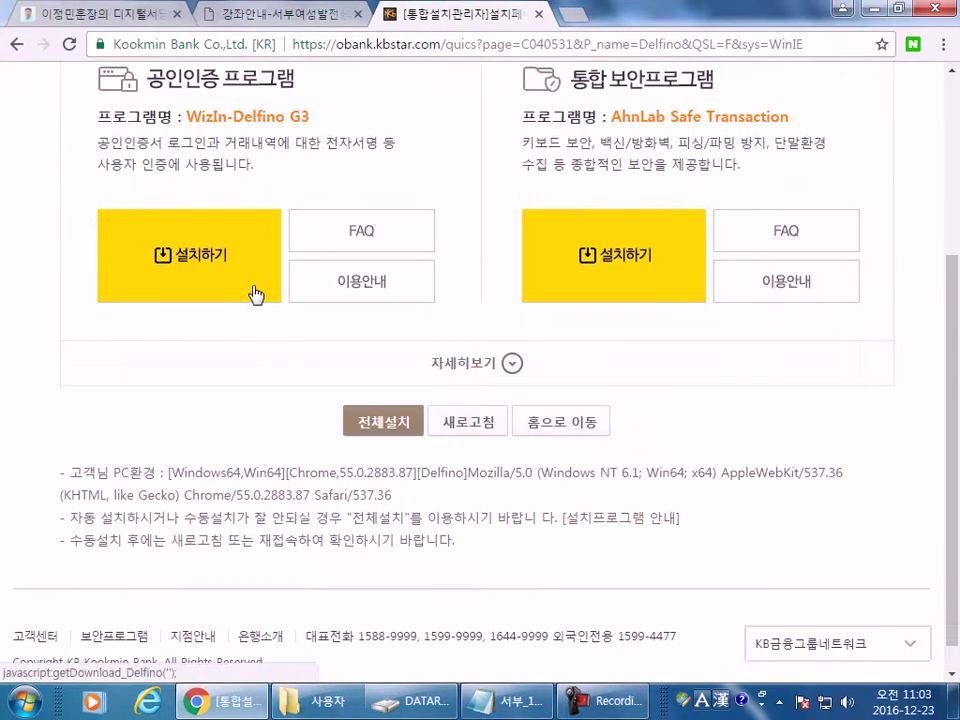
scroll(253, 296, "up", 3)
scroll(450, 190, "down", 3)
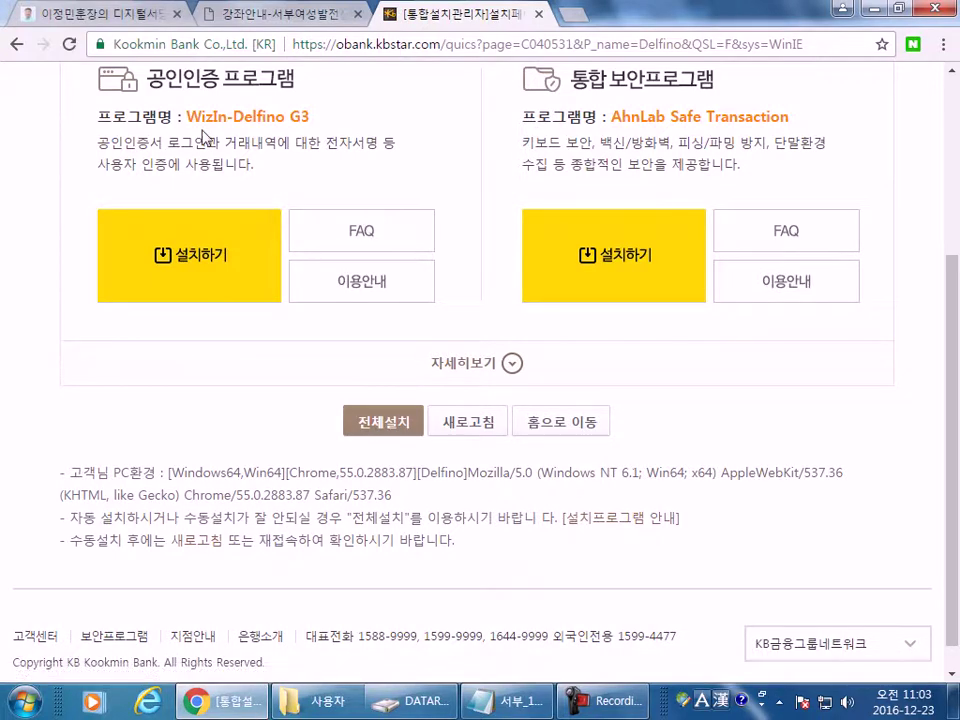
- Switch to the file explorer and open the NPKI > yessign > User certificate folder on the Z: drive
left_click(330, 701)
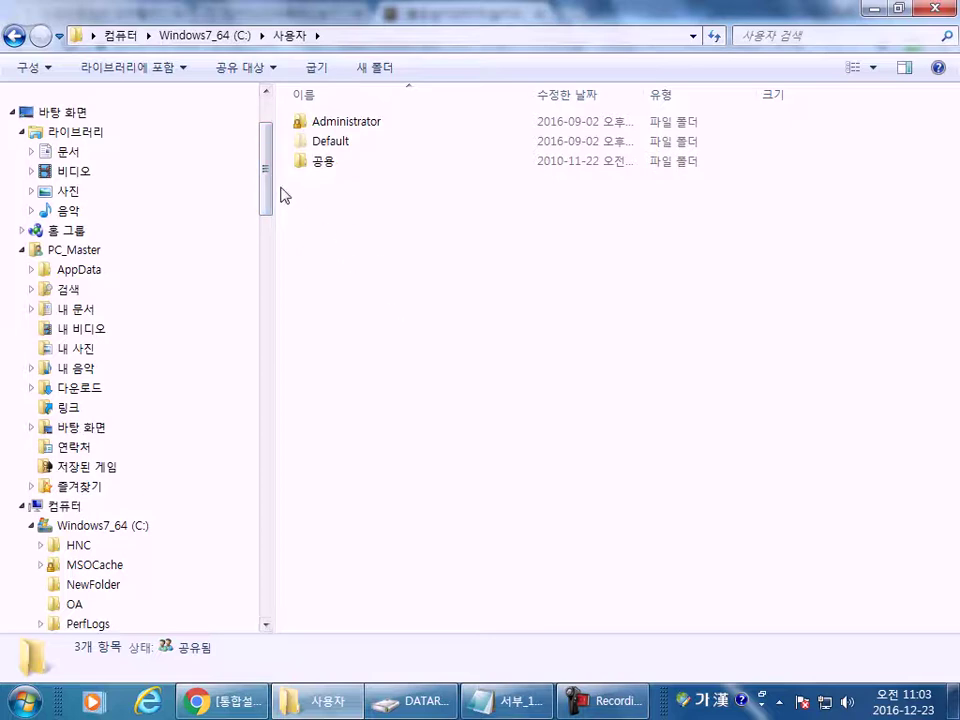
left_click_drag(270, 186, 274, 579)
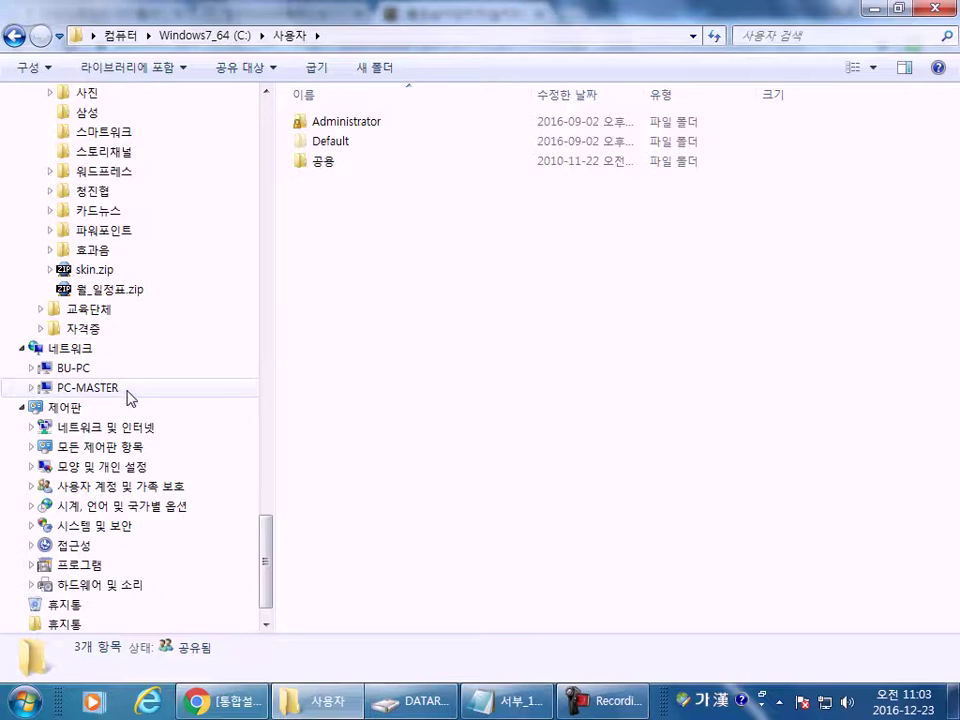
left_click_drag(274, 553, 278, 338)
left_click(111, 210)
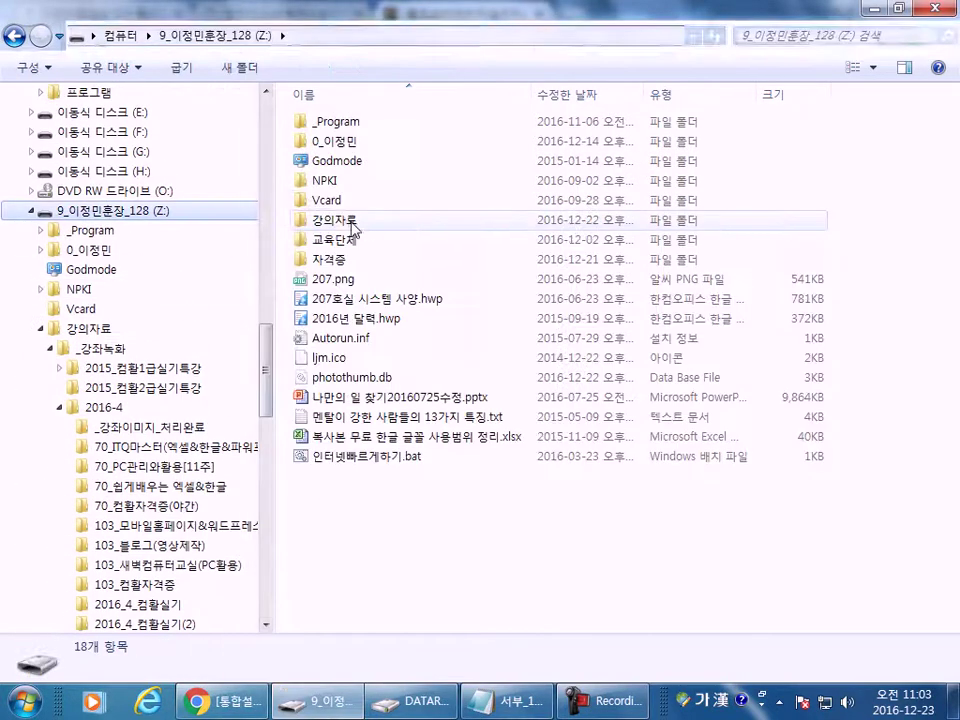
left_click(338, 186)
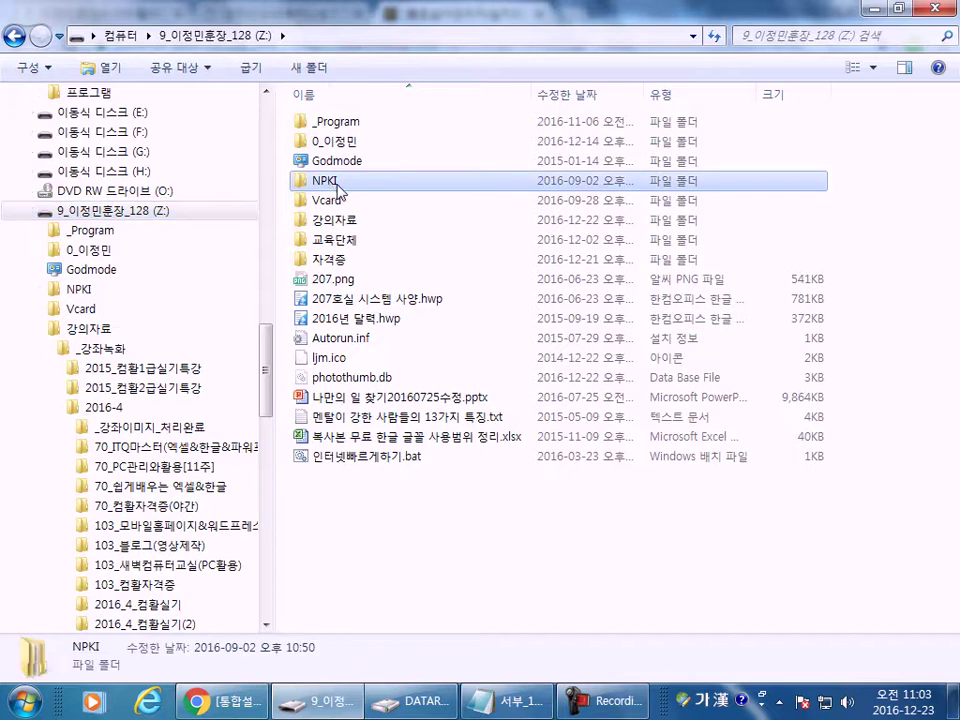
double_click(338, 186)
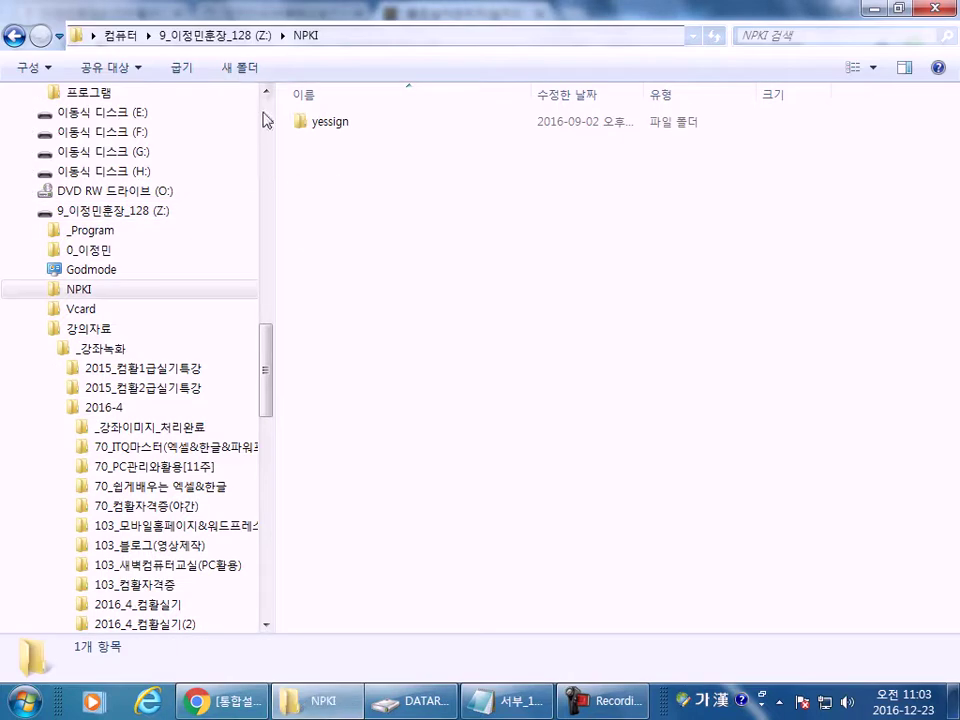
left_click(337, 130)
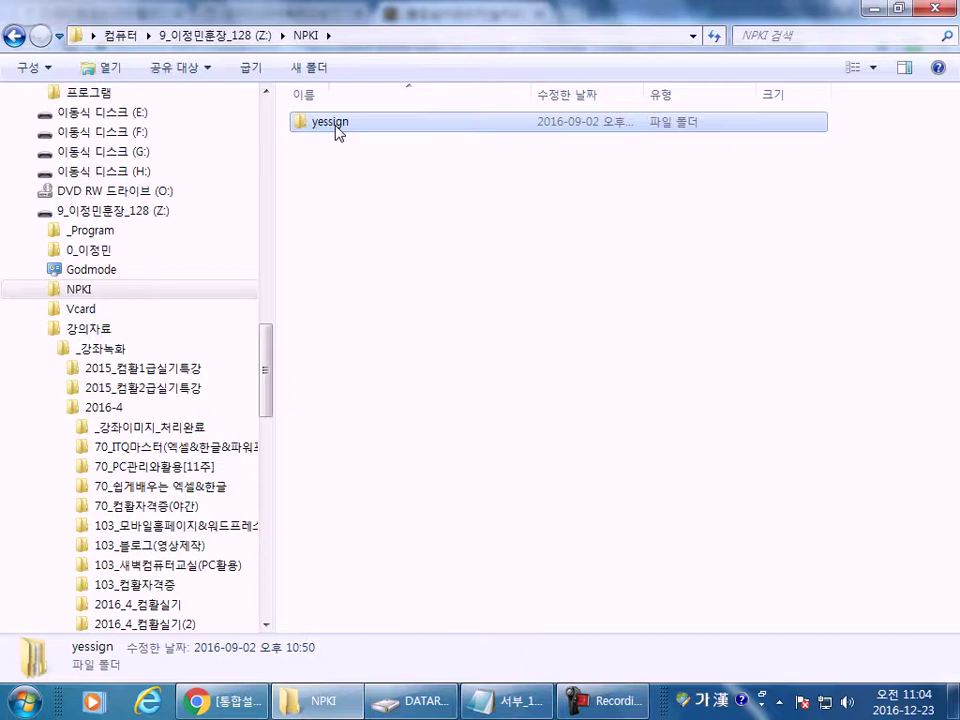
double_click(337, 130)
left_click(316, 124)
double_click(316, 124)
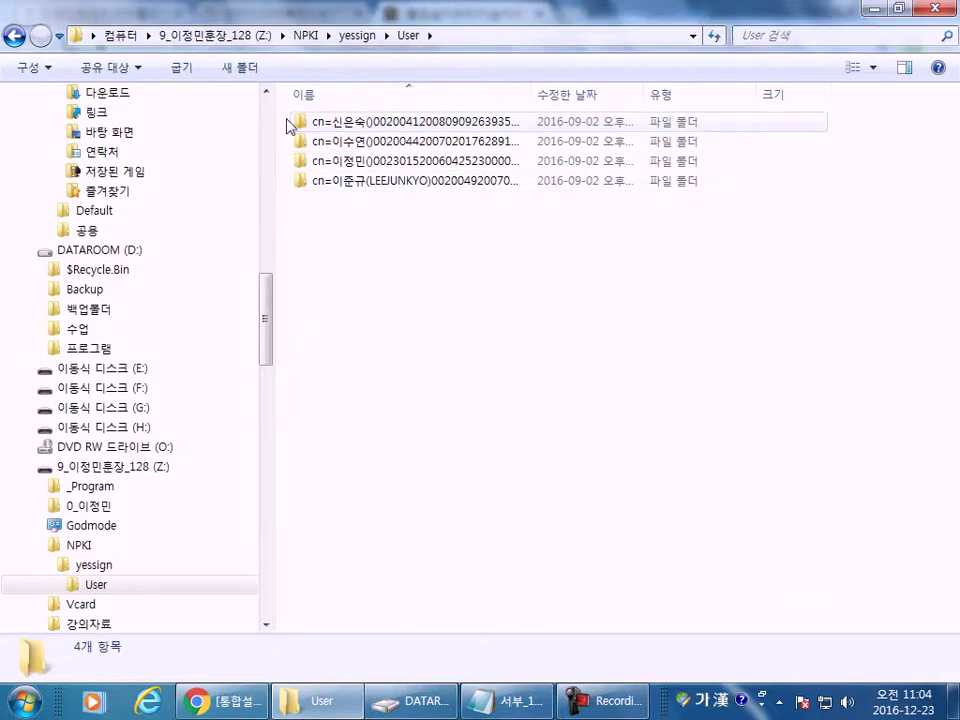
- Browse the top level of the DATAROOM (D:) and Z: drives, including a look inside the Vcard folder
left_click(14, 36)
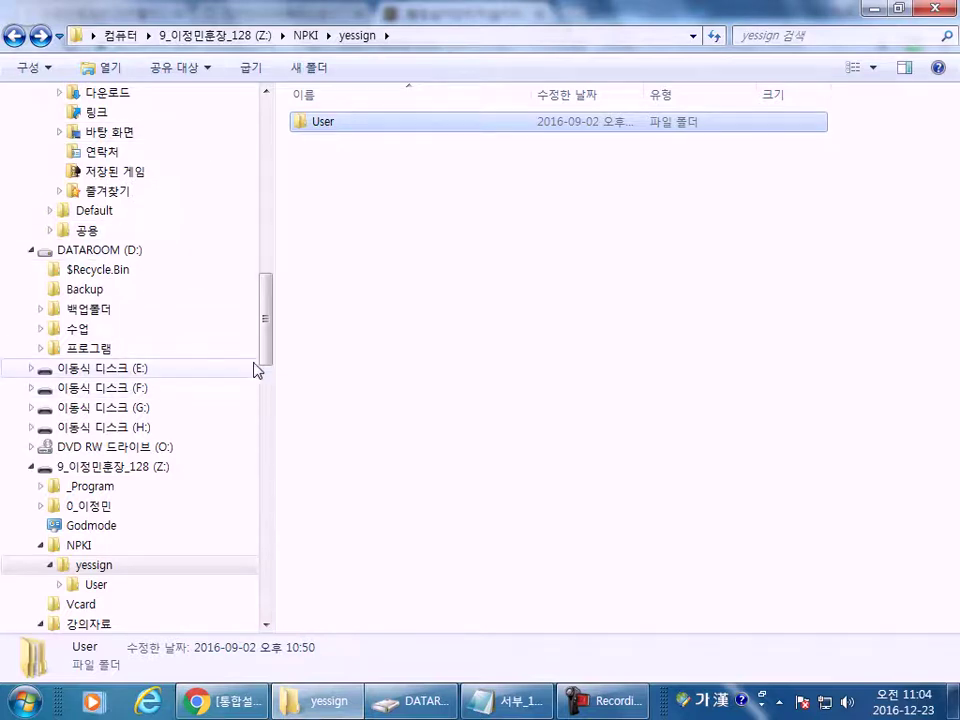
left_click(108, 252)
scroll(112, 320, "down", 3)
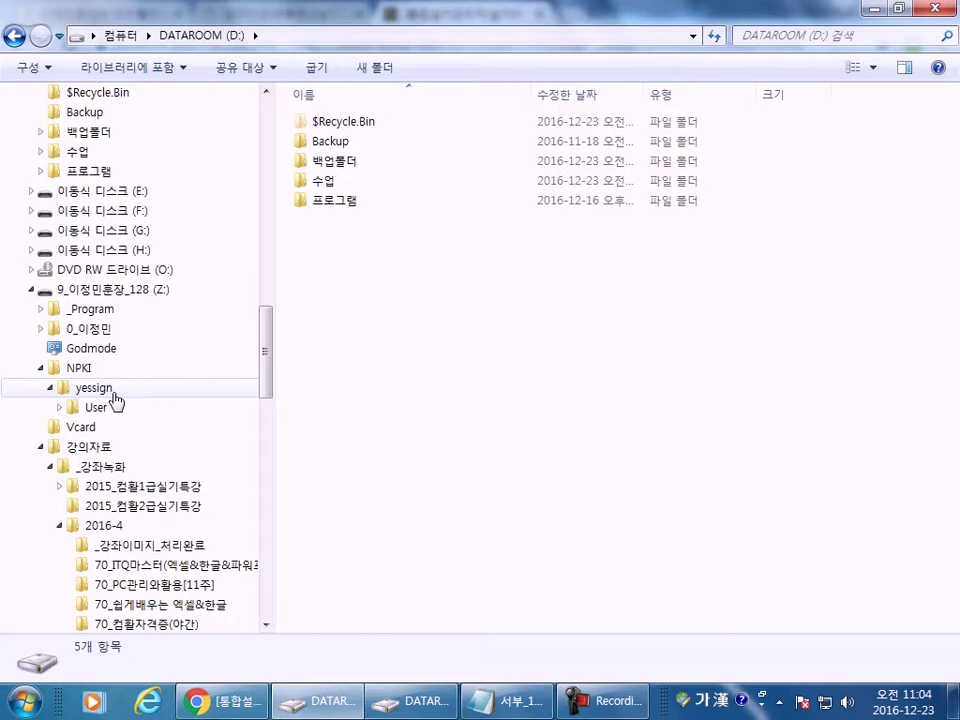
left_click(111, 289)
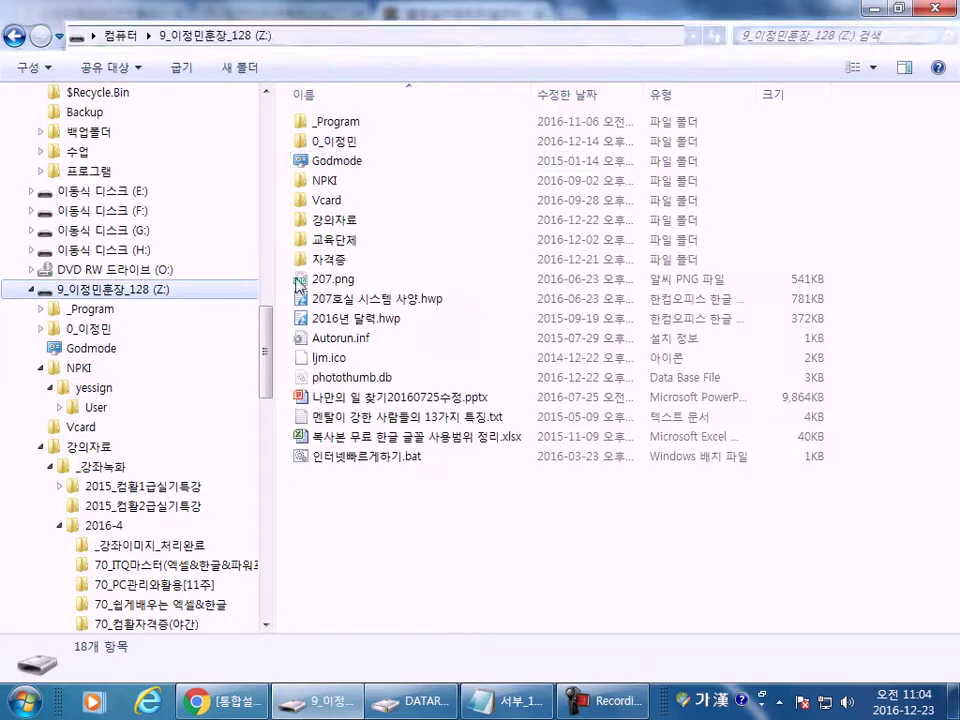
double_click(328, 200)
key("BackSpace")
left_click(370, 560)
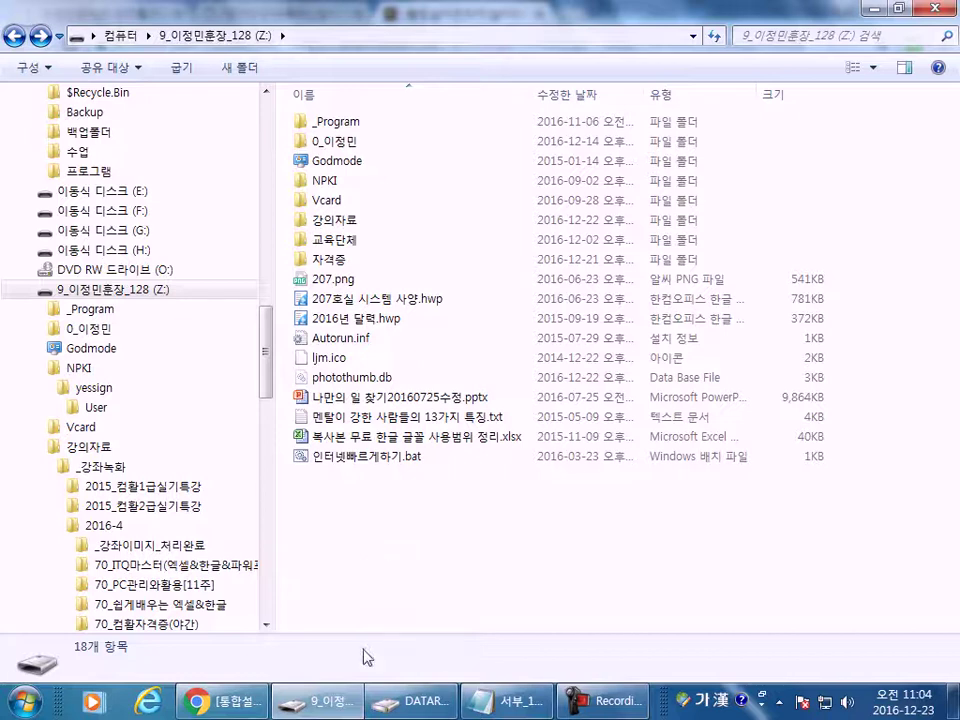
- Switch to Notepad and write "ISP기능들을 복사해서 사용할 수 없다." on the line below the certificate backup description
left_click(505, 700)
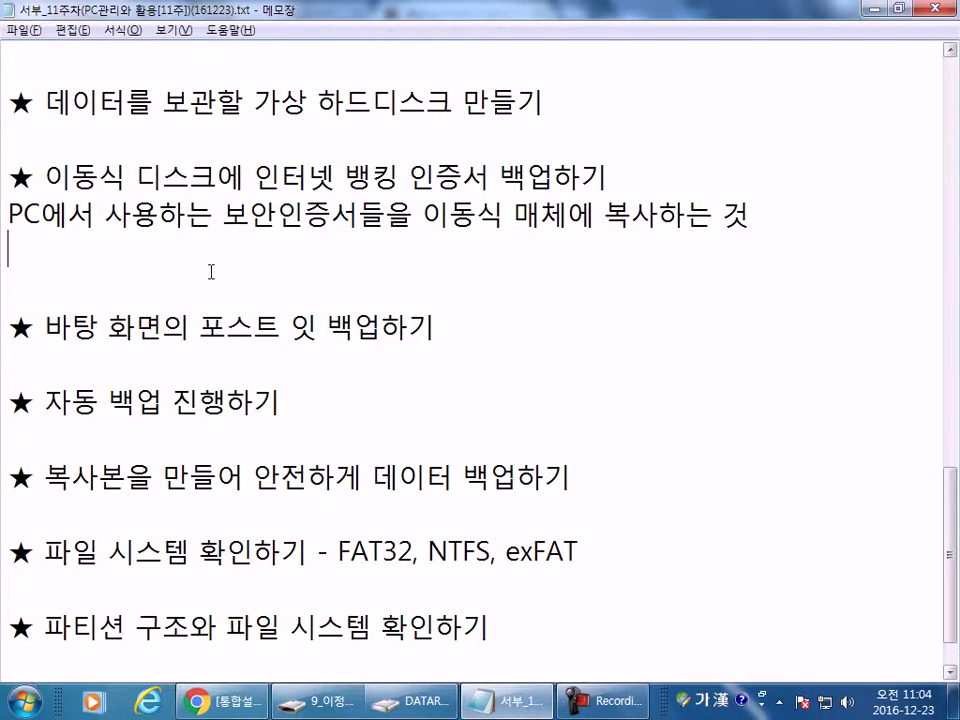
type("ISPO")
key("BackSpace")
type("기능들을 ")
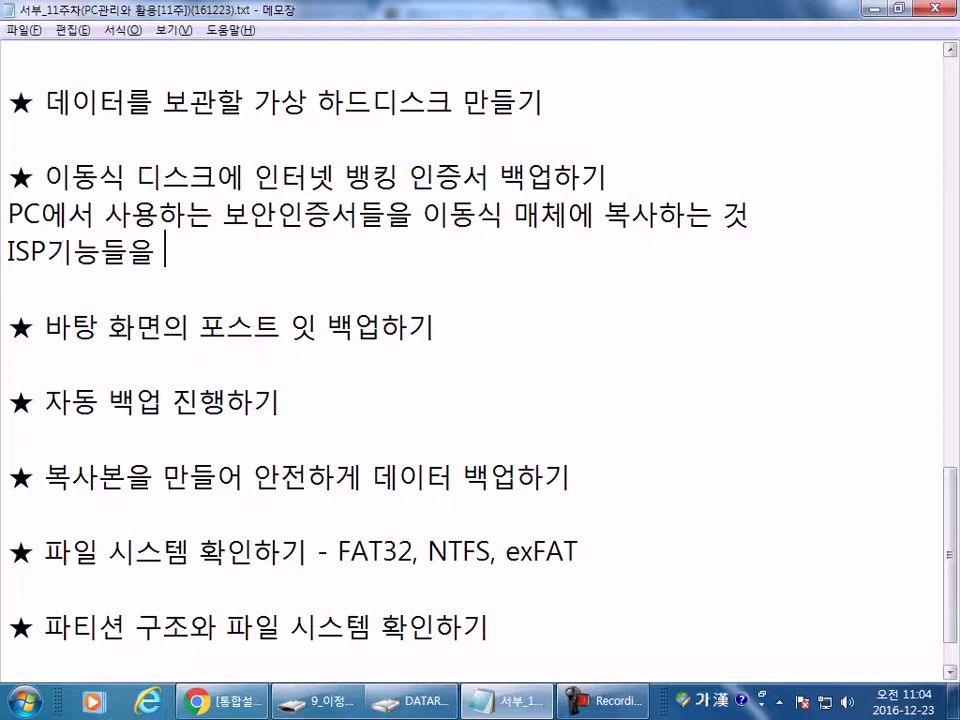
type("ㅂ복사해서 사용")
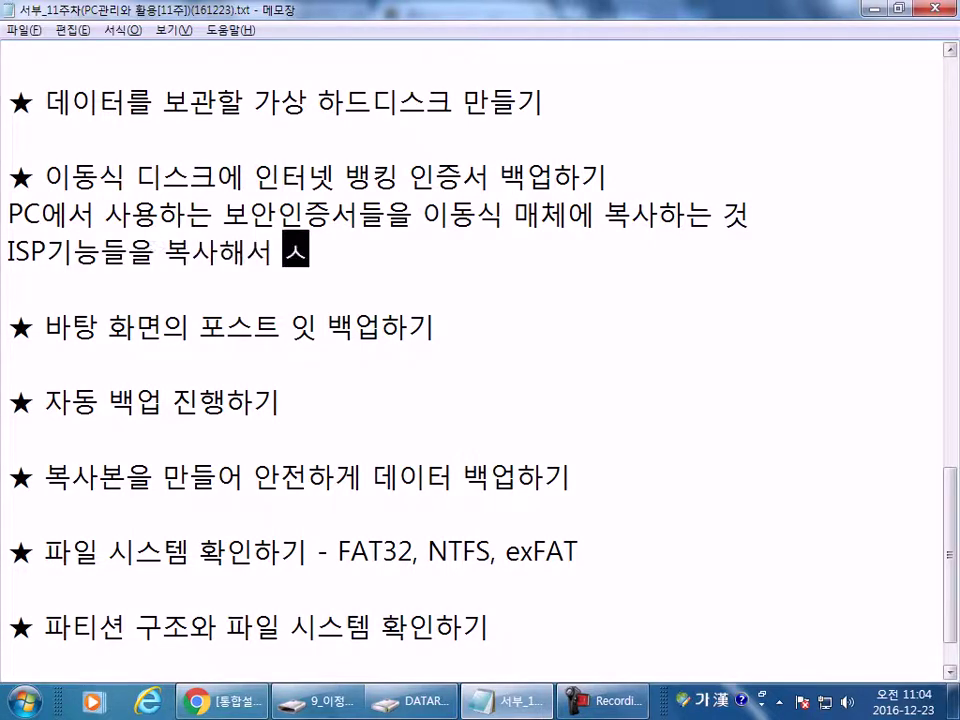
type("할 ㅅ")
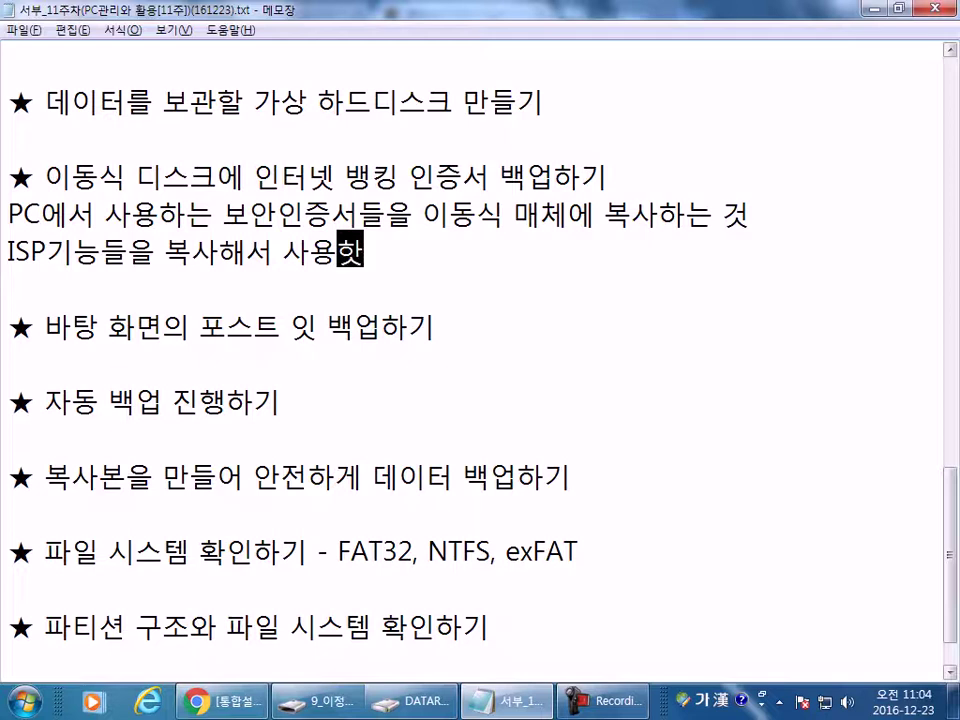
type("수 없다.")
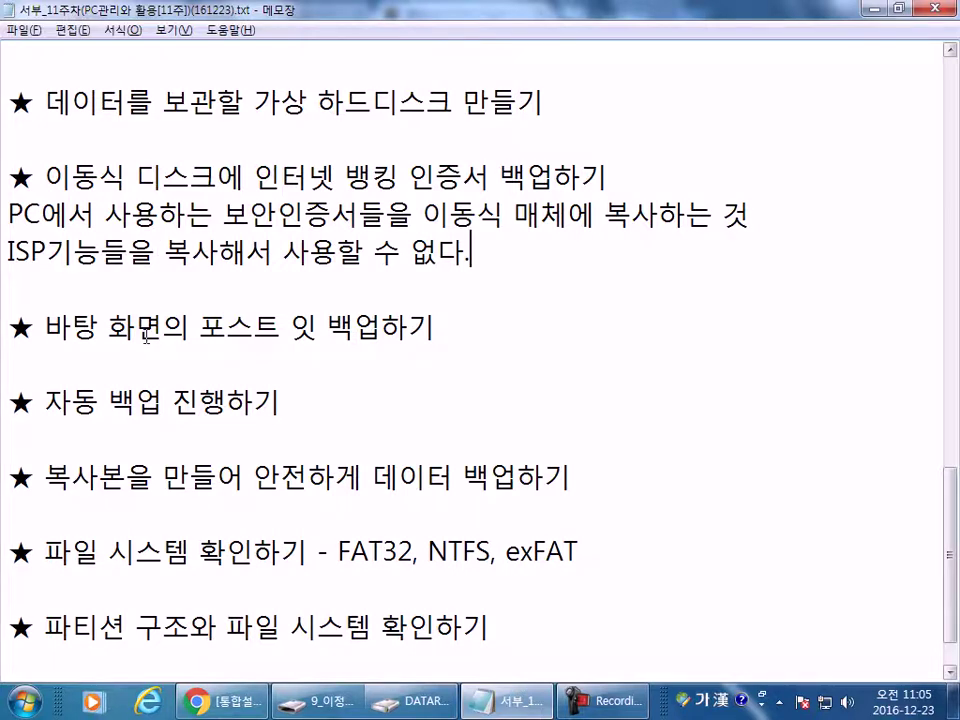
- Add an empty line under the heading "바탕 화면의 포스트 잇 백업하기"
key("Return")
left_click(300, 358)
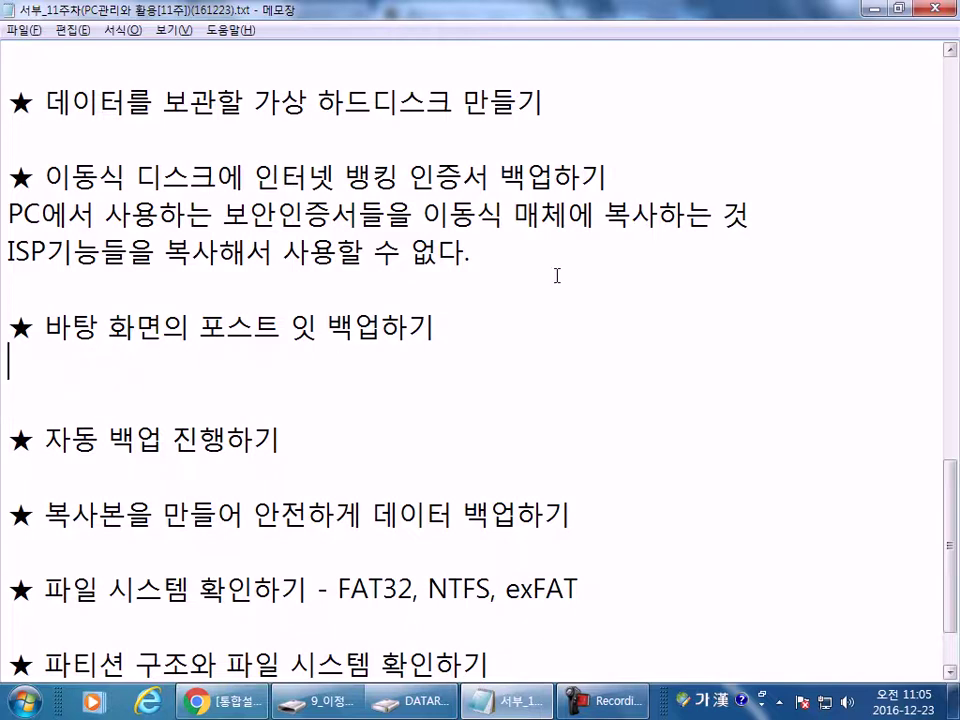
scroll(557, 275, "down", 1)
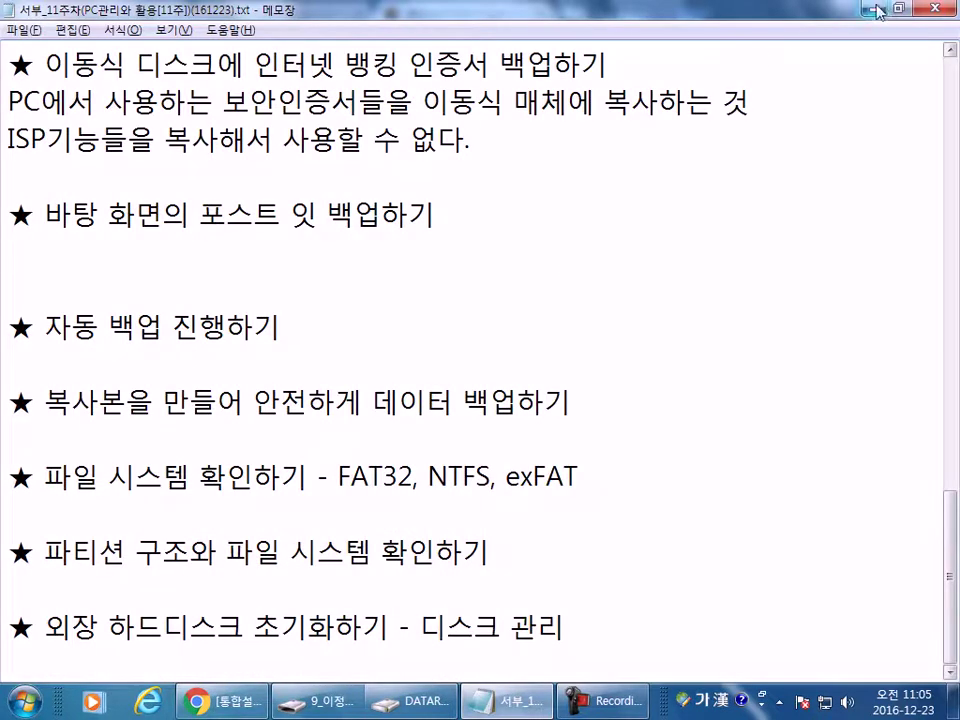
- Launch 스티커 메모 from the Windows accessories (보조프로그램)
left_click(25, 700)
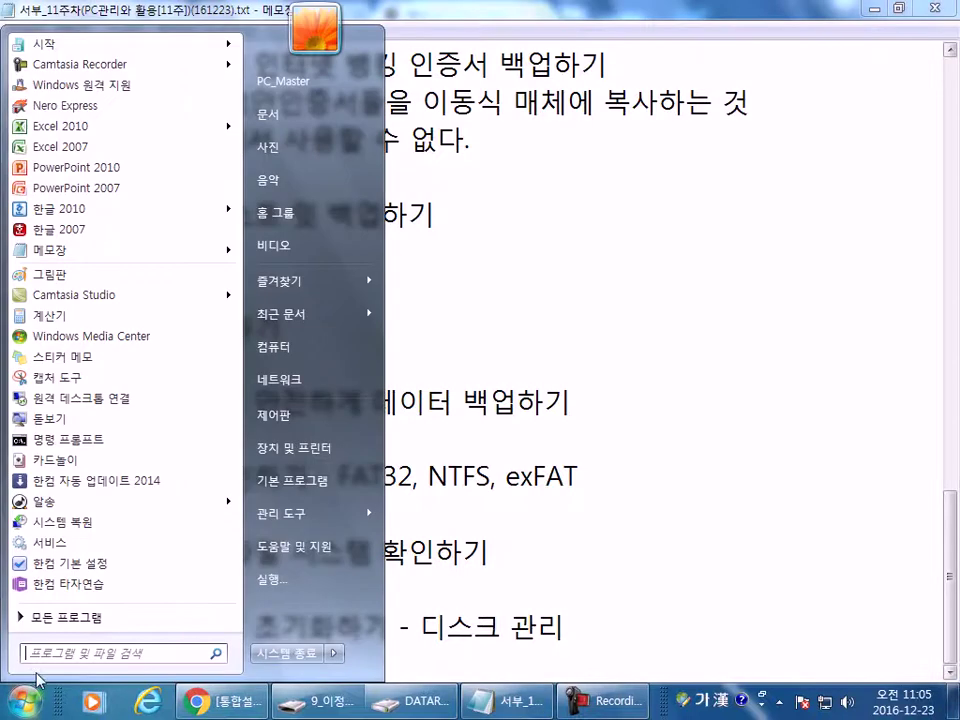
left_click(92, 620)
scroll(115, 380, "down", 1)
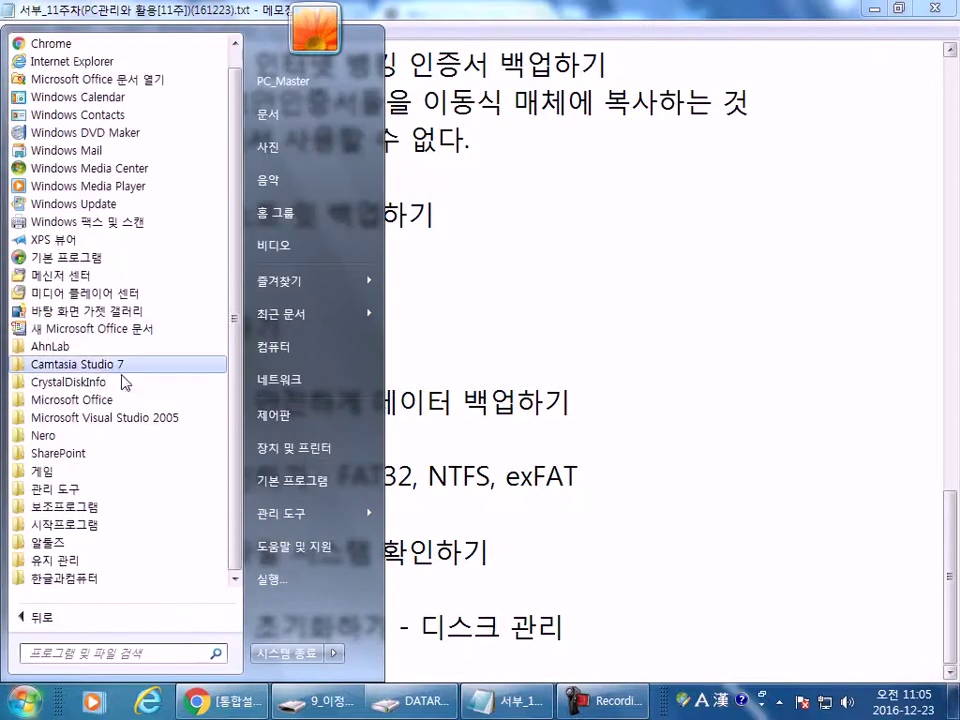
left_click(72, 506)
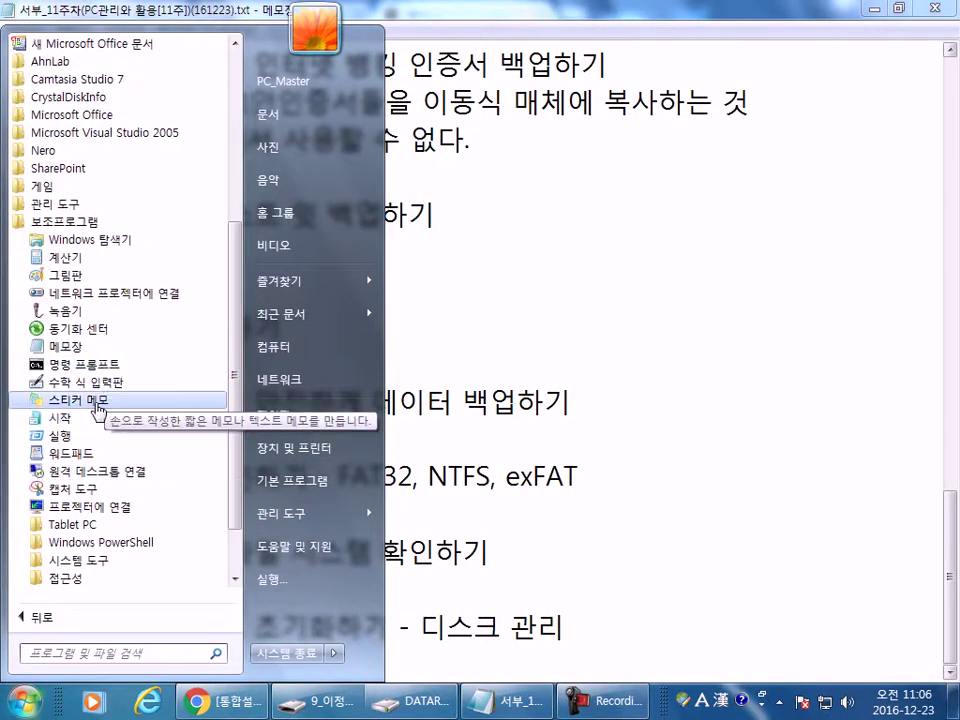
left_click(98, 402)
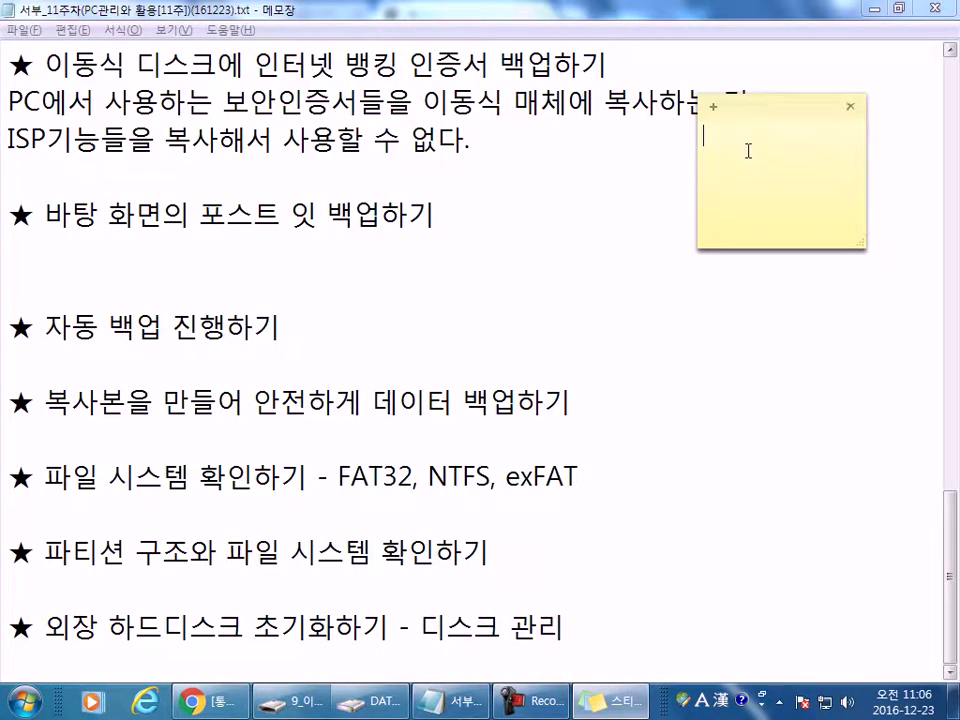
- Write "메모" on the new sticky note and make the note slightly larger
type("pa")
key("BackSpace")
key("BackSpace")
key("BackSpace")
key("Hangul")
type("메모")
left_click_drag(865, 256, 889, 275)
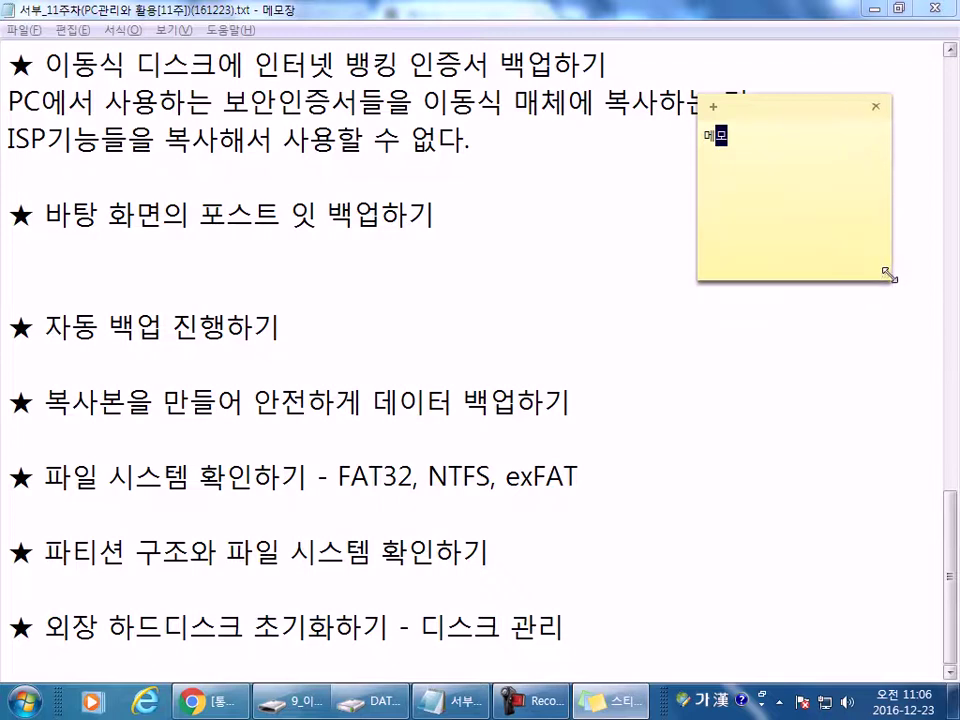
- Review the sticky note's colour options without changing the colour, then minimize Notepad while keeping the note open
right_click(709, 176)
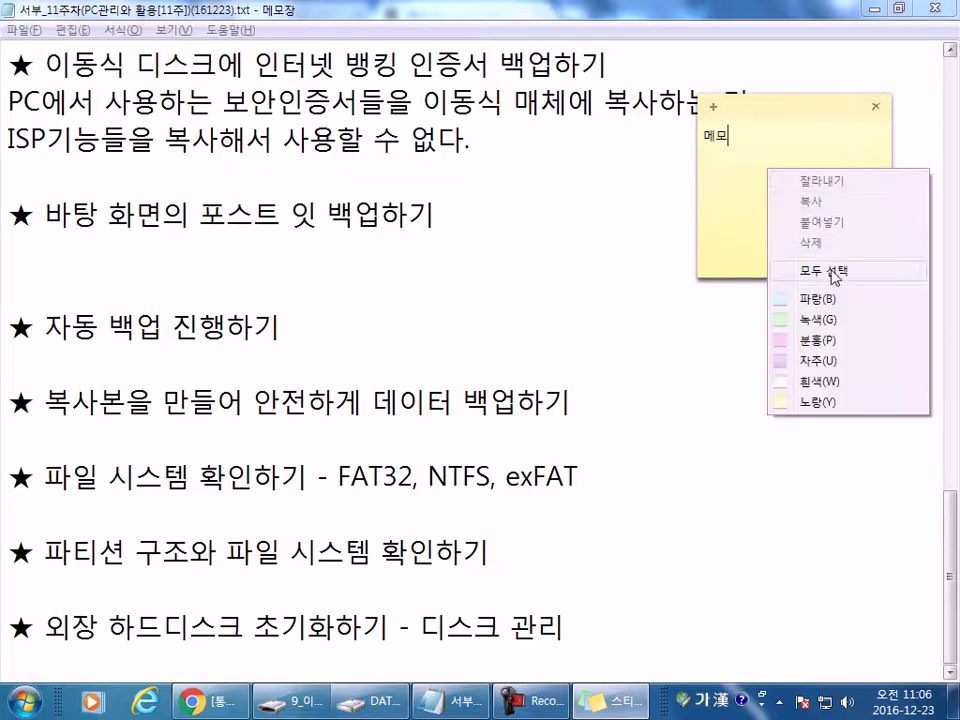
left_click(739, 156)
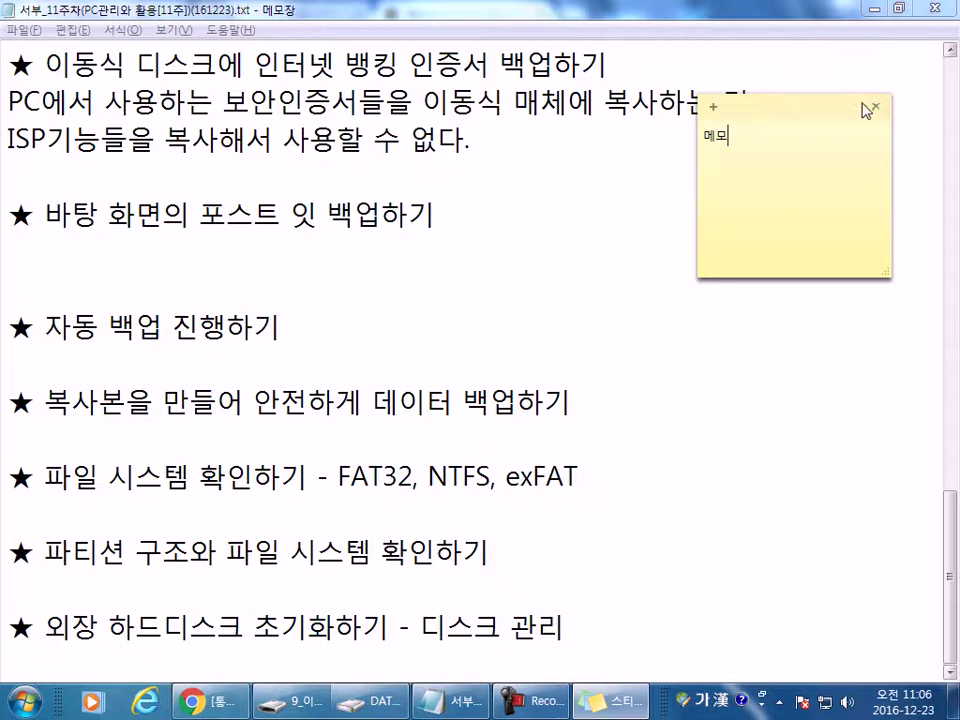
left_click(875, 106)
left_click(900, 202)
left_click(559, 279)
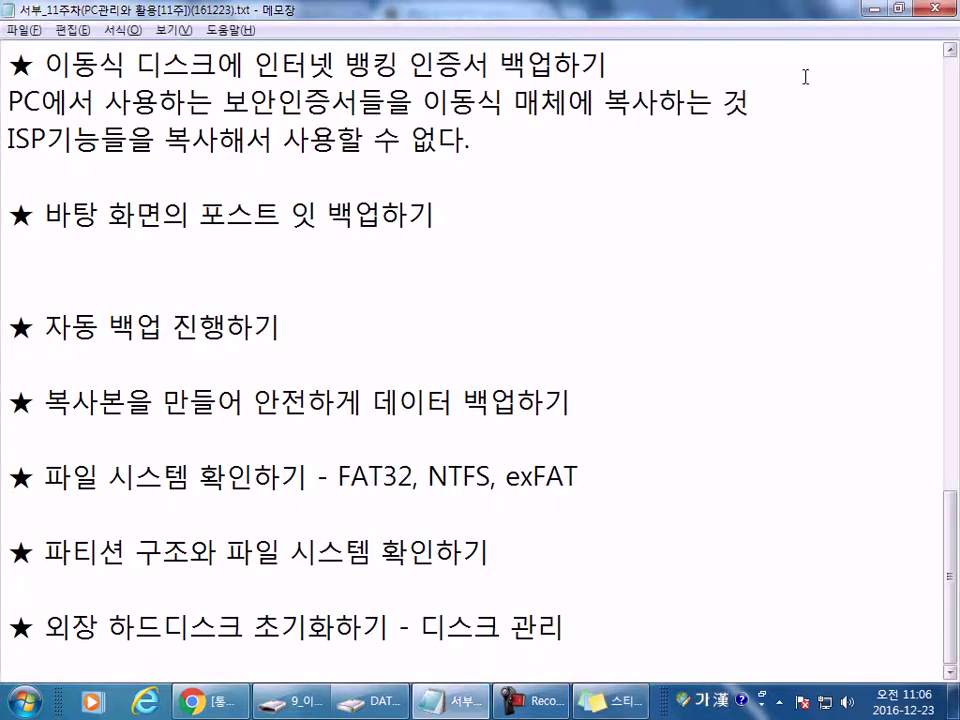
left_click(876, 8)
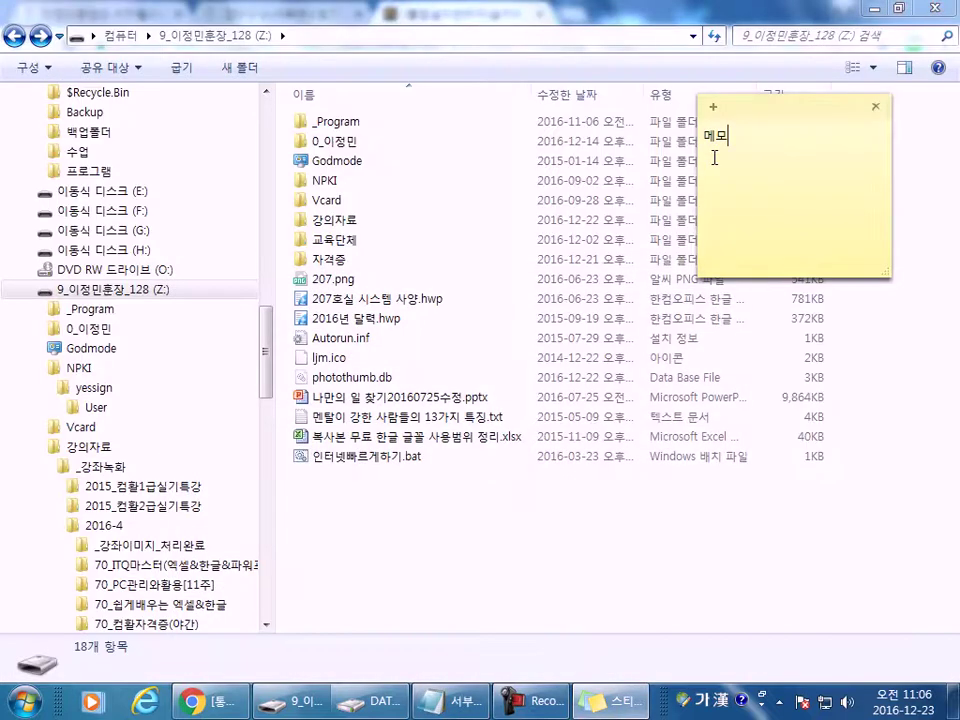
- Return to Notepad and write "시스템이 전반적으로 느려져서 사용하지 않는다." under the heading "자동 백업 진행하기"
left_click(455, 708)
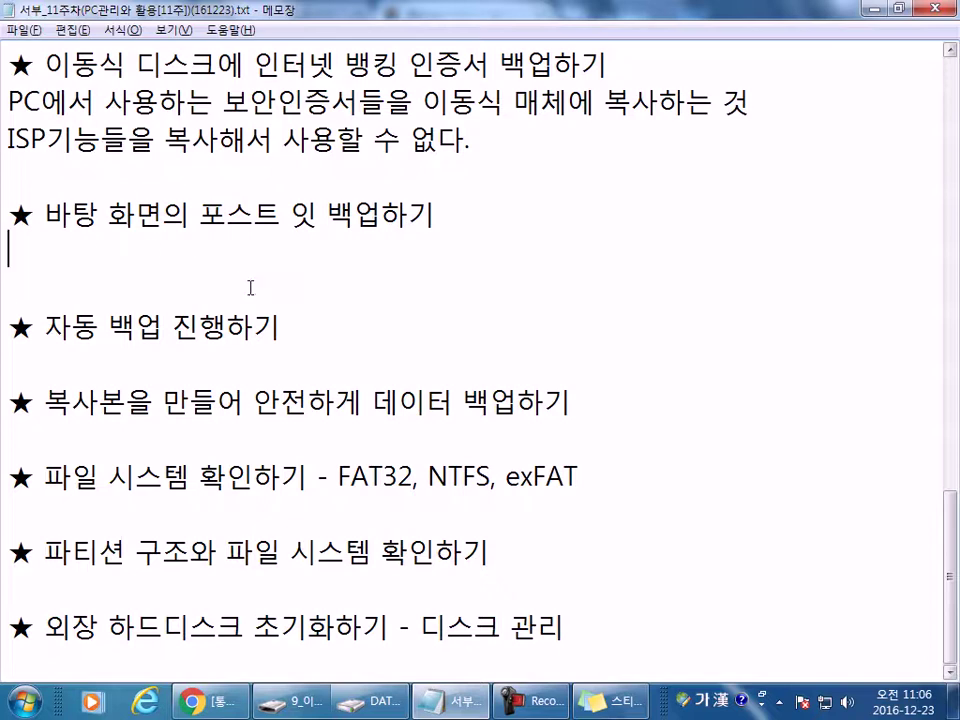
left_click(351, 340)
key("Return")
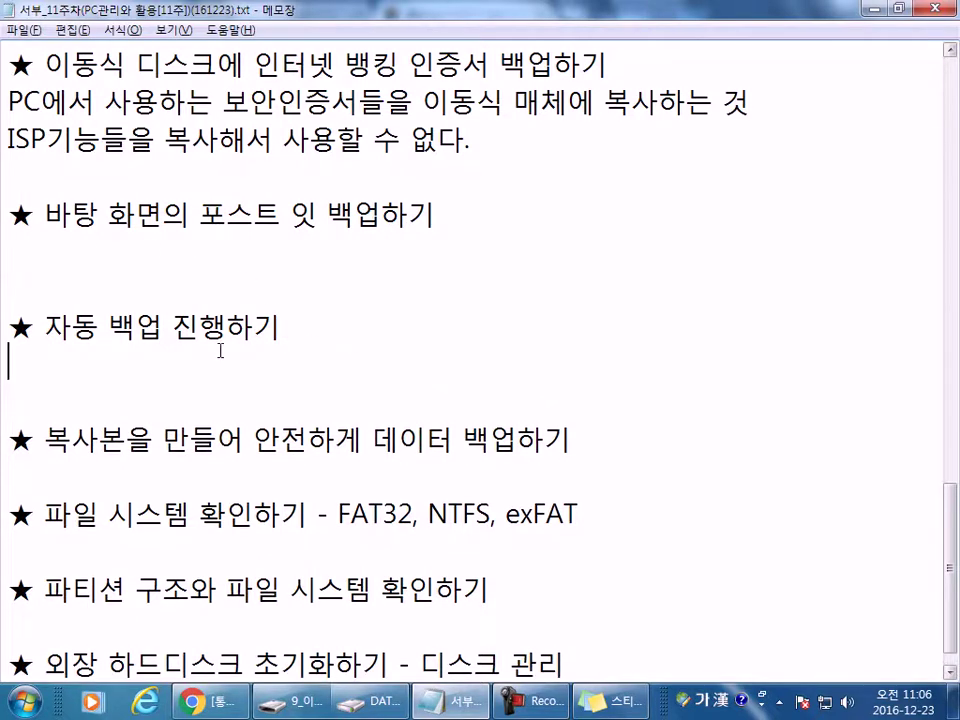
type("시스")
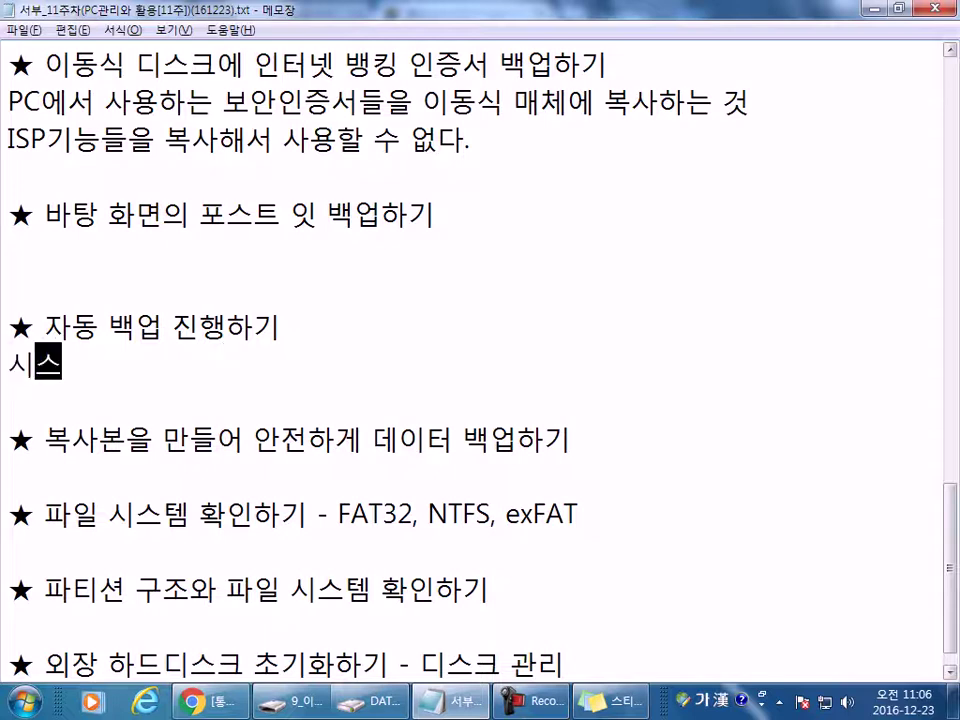
type("템이 전반저4ㄱ")
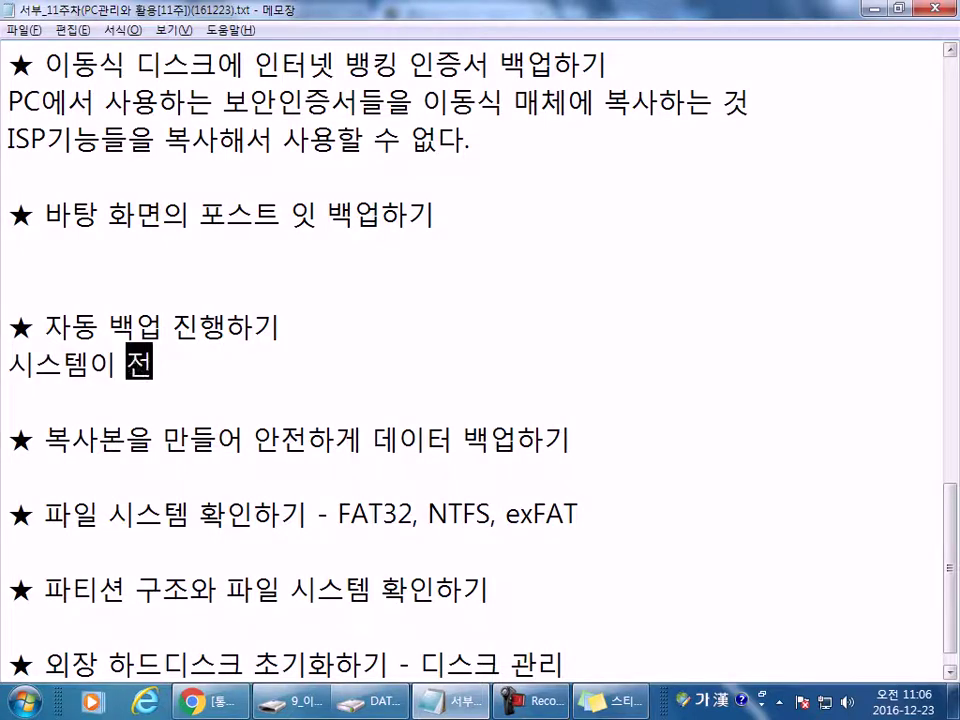
key("BackSpace")
key("BackSpace")
type("ㅈ")
key("BackSpace")
key("BackSpace")
type("적으로 느렷")
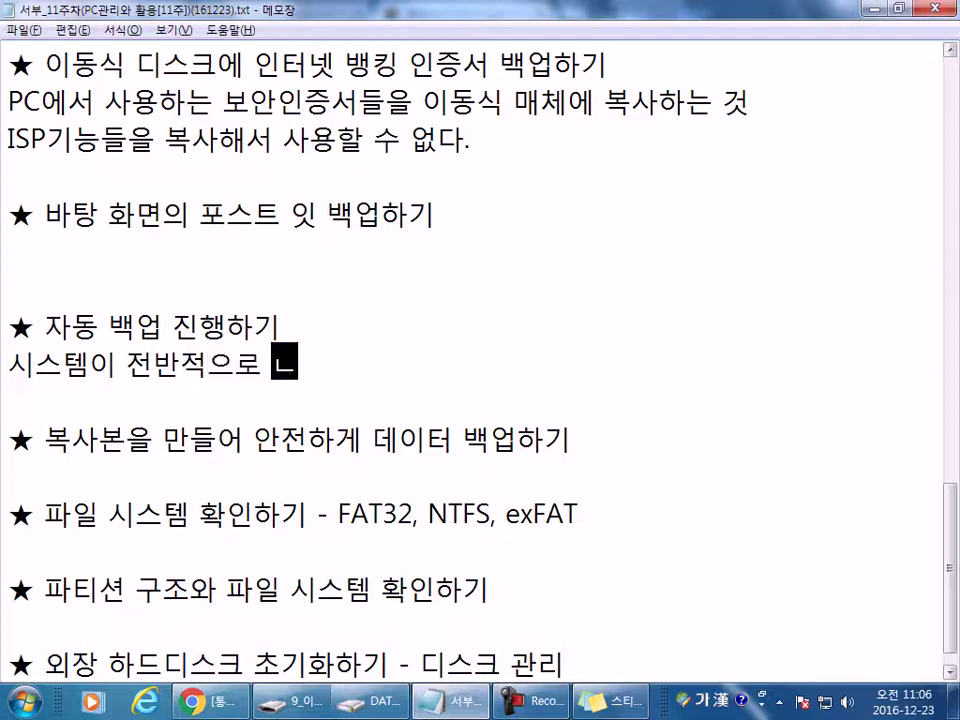
key("BackSpace")
type("져서 사용")
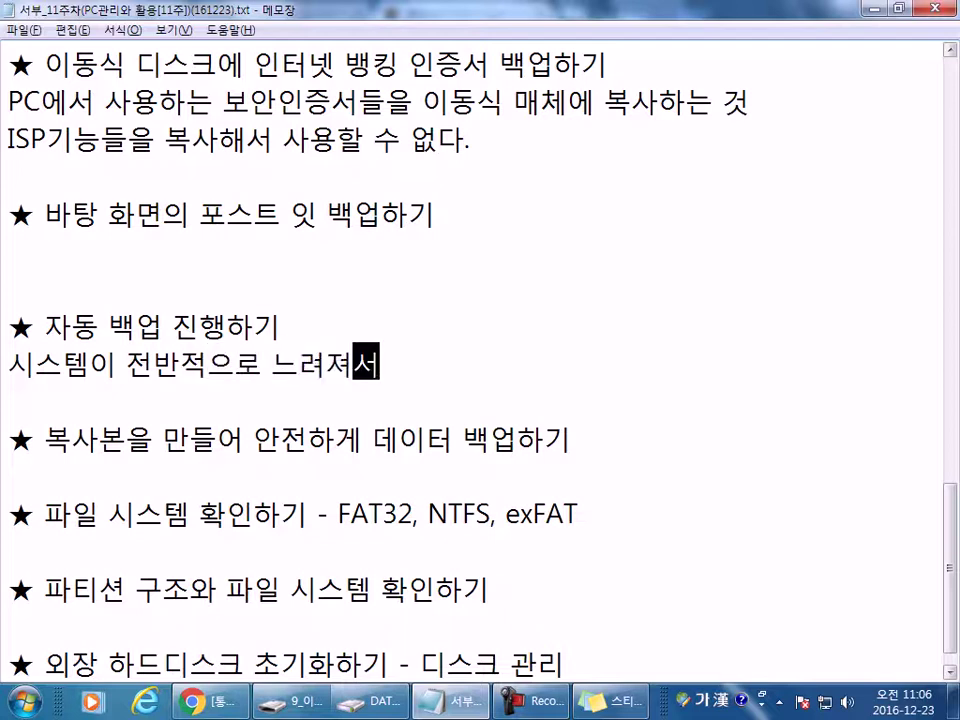
type("지 않는다.")
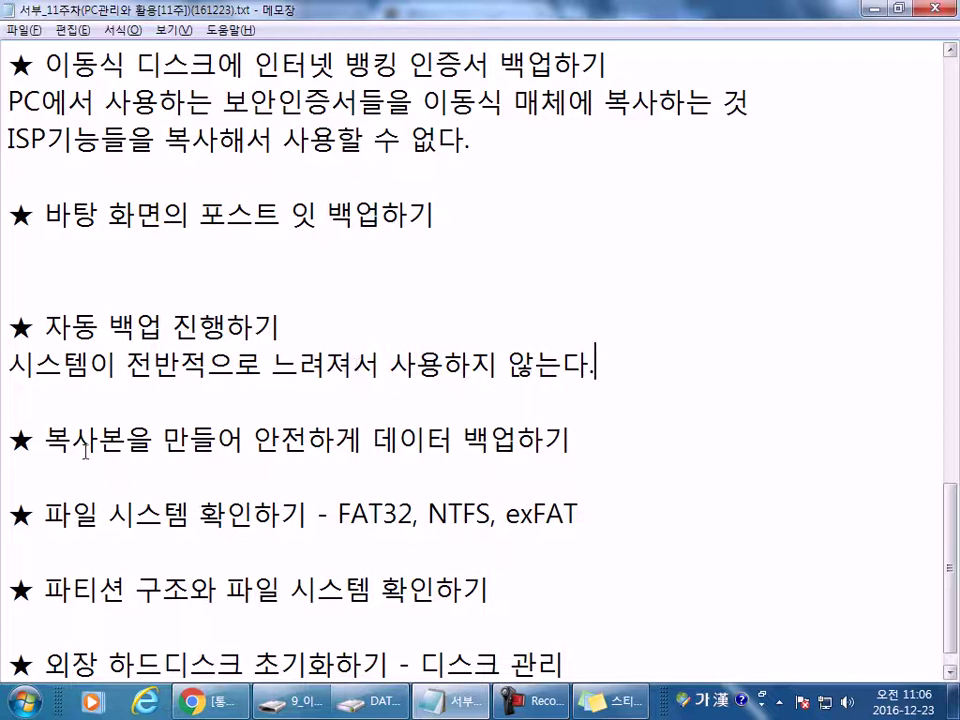
- Write "개개인이 알아서 처리해야만 한다." under the heading "복사본을 만들어 안전하게 데이터 백업하기"
left_click_drag(38, 444, 122, 440)
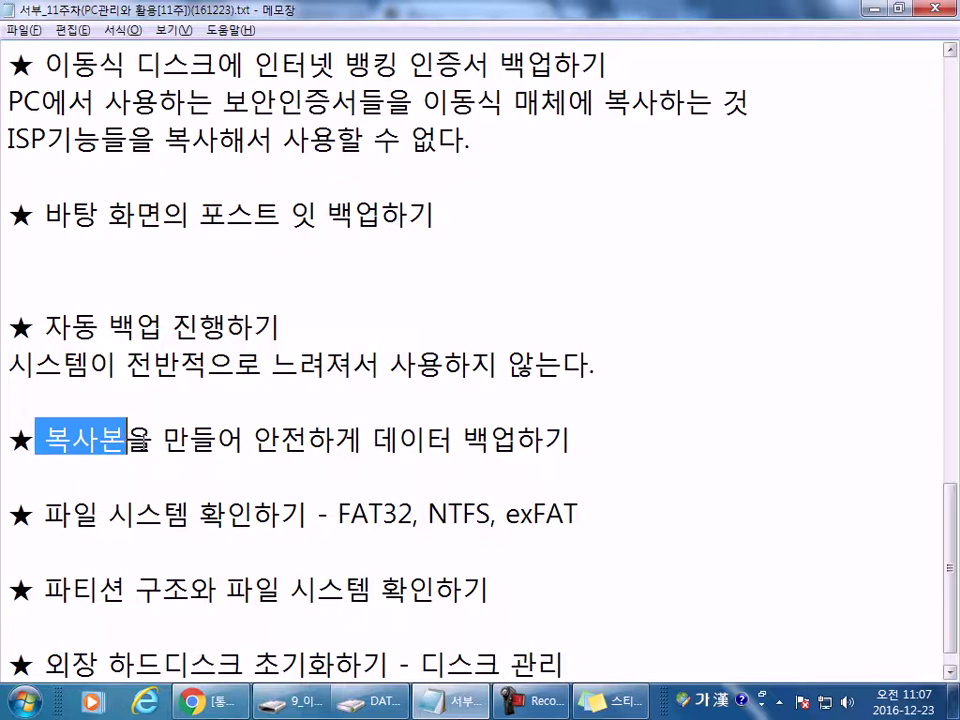
scroll(150, 420, "down", 1)
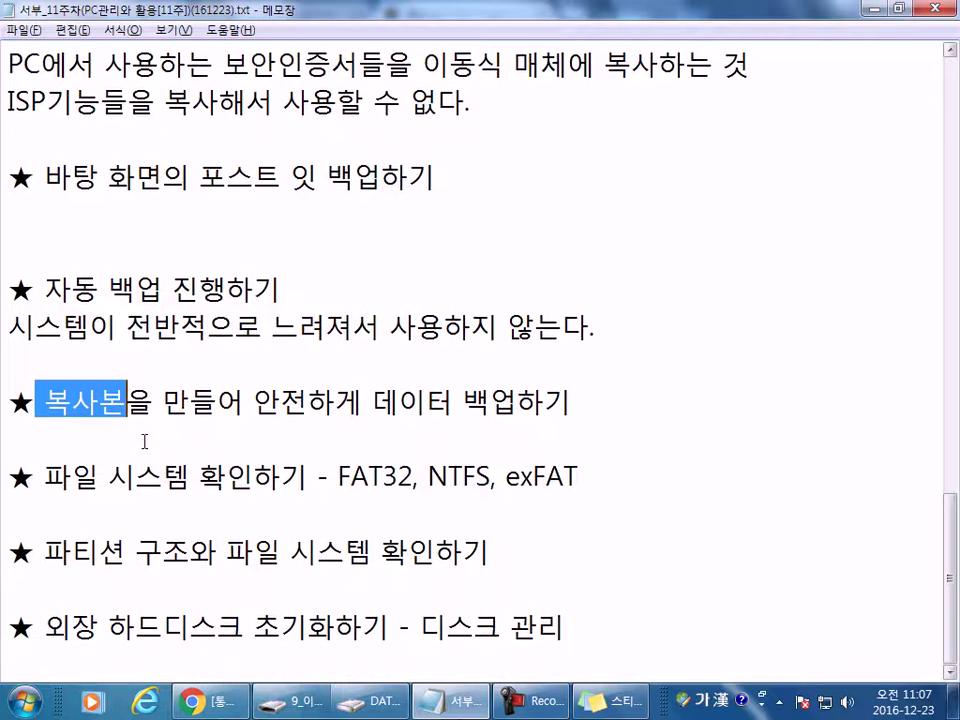
left_click(578, 647)
key("Down")
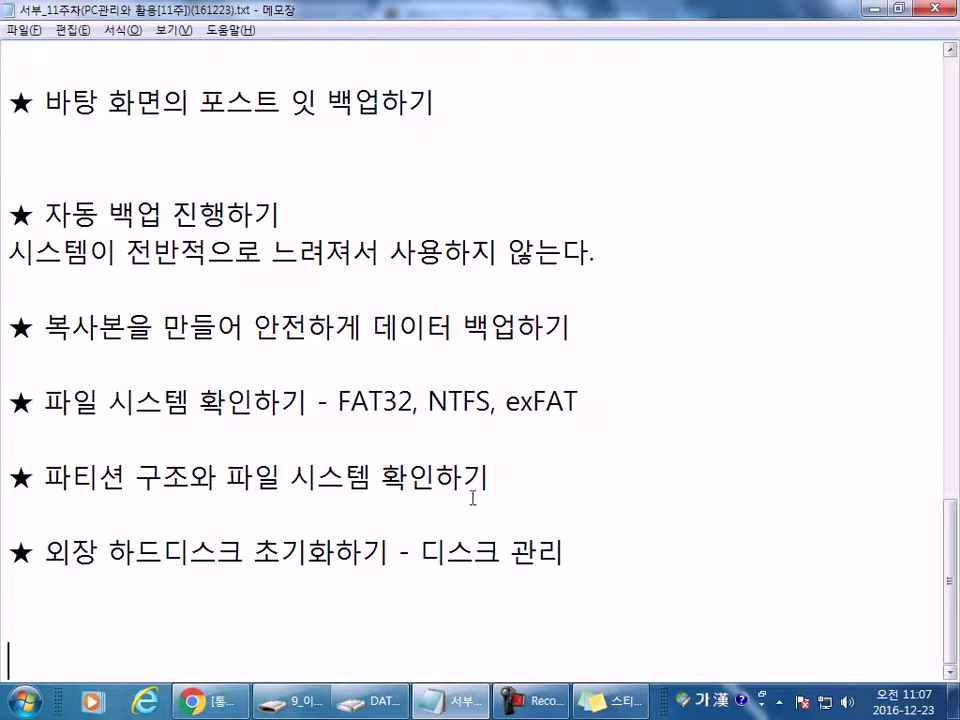
left_click(80, 428)
left_click(62, 356)
key("Return")
key("Up")
type("개개인ㅇ")
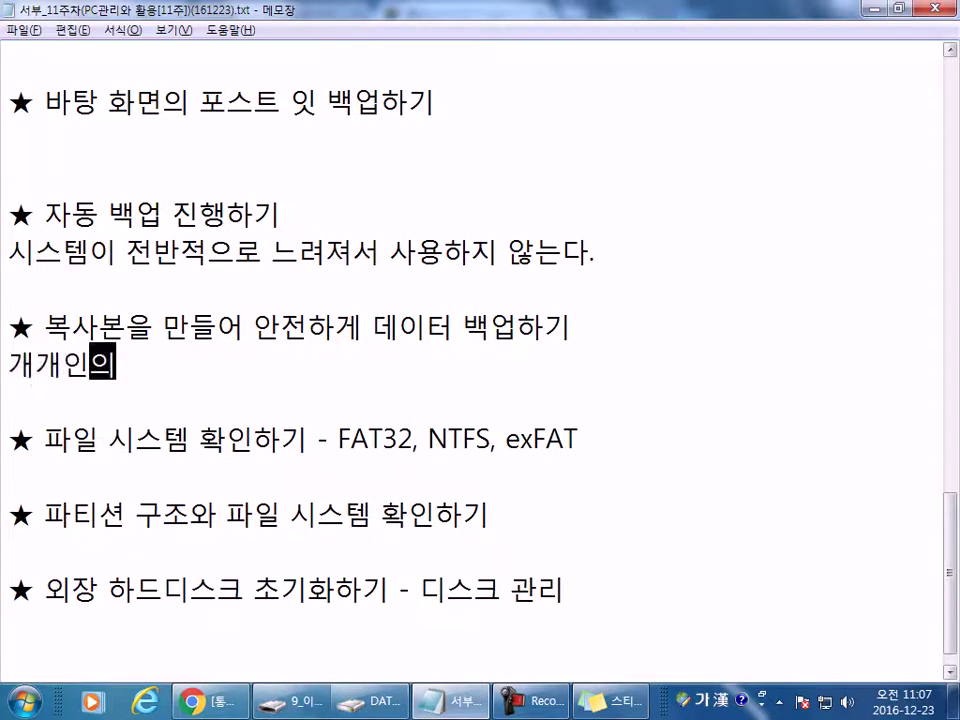
type("이 알아")
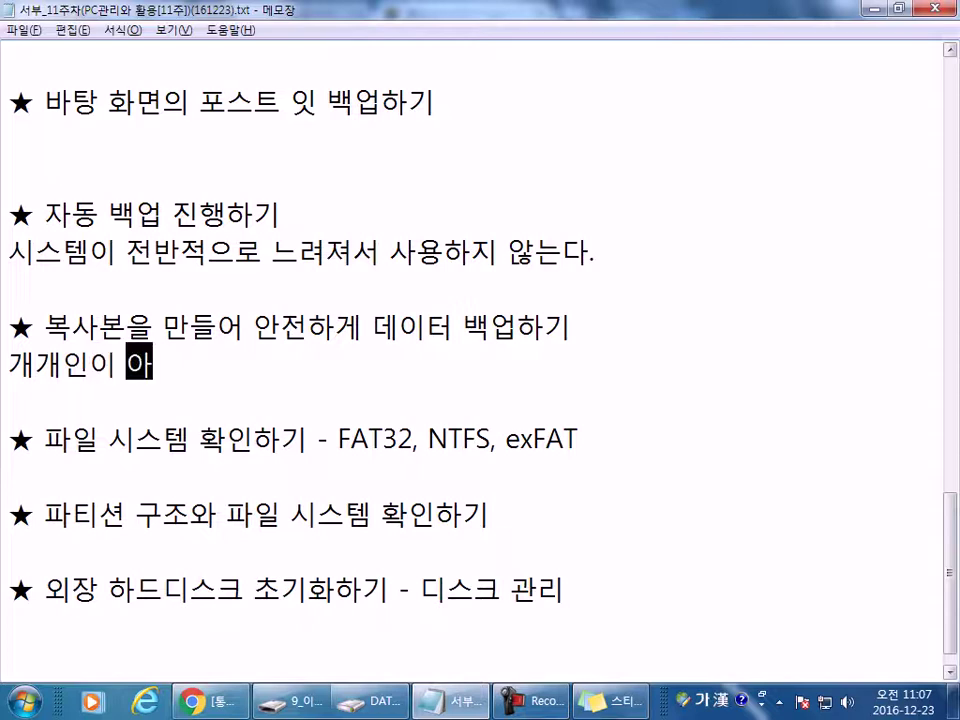
type("서 처리")
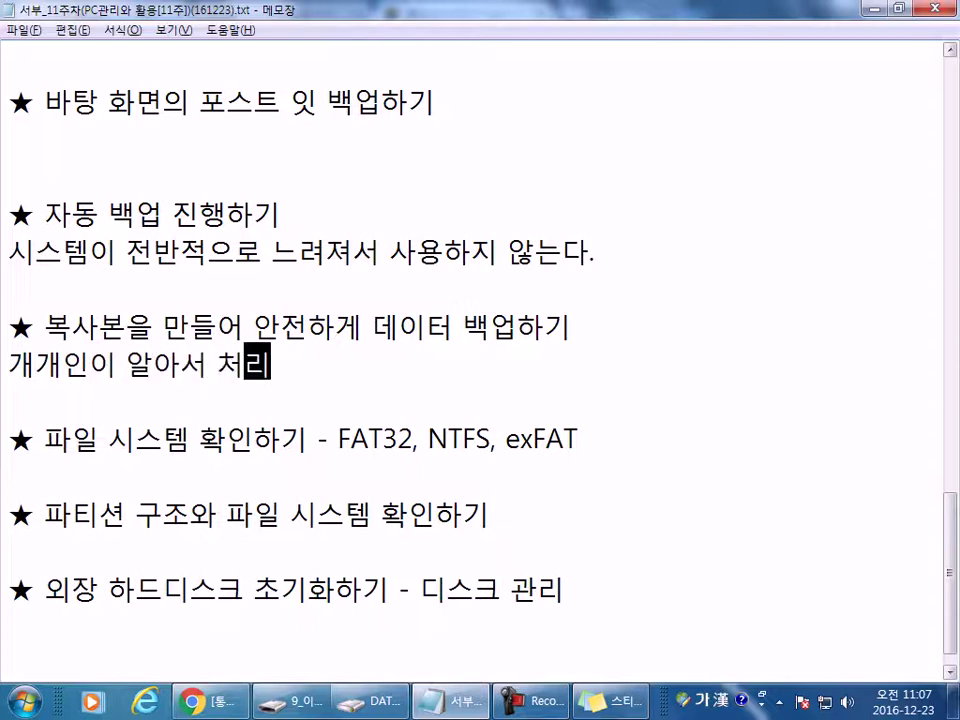
type("해야만 한다.")
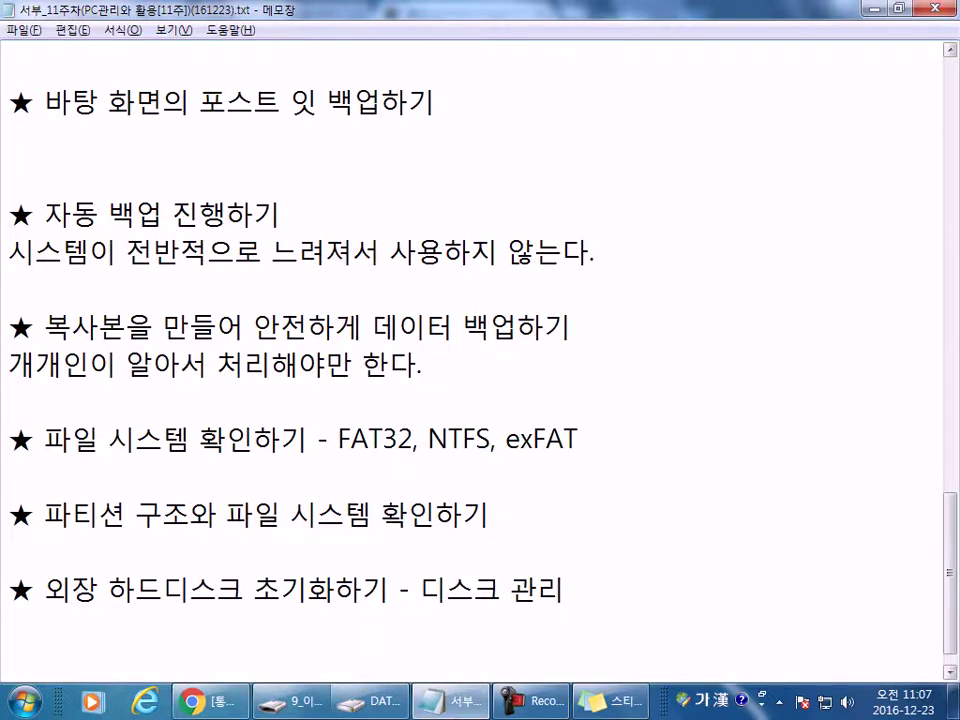
left_click(9, 364)
left_click_drag(9, 364, 390, 364)
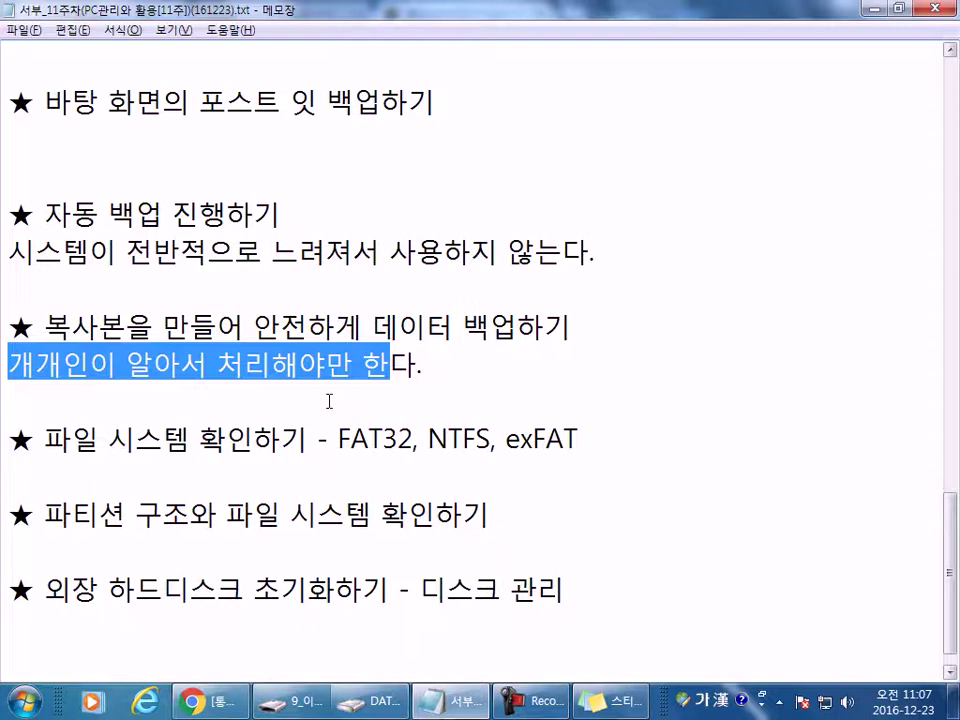
left_click(374, 400)
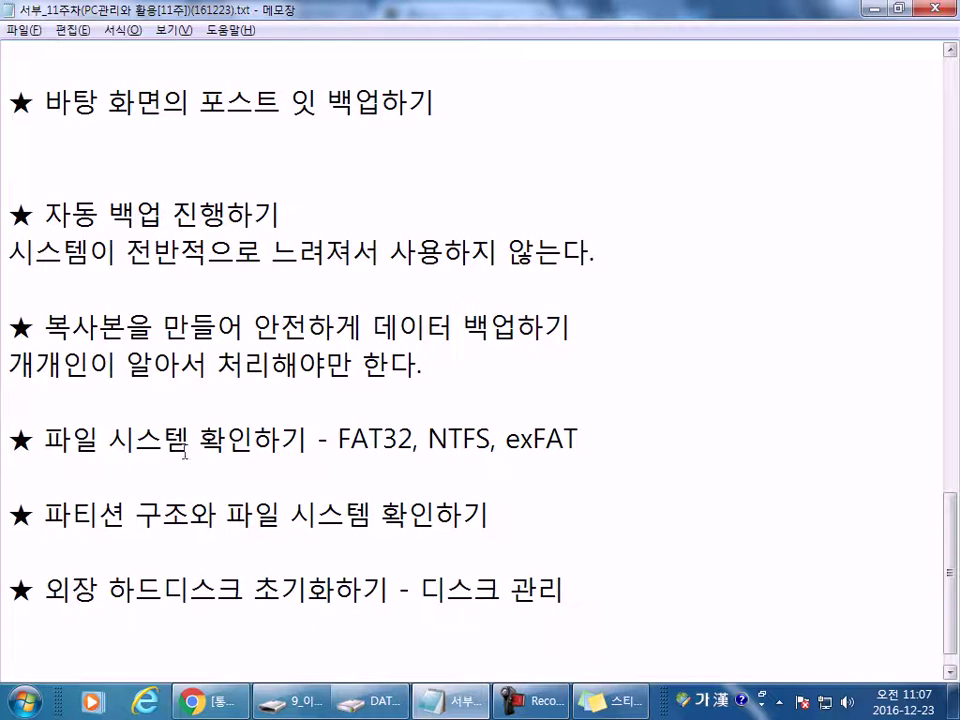
- Add an empty line below the heading "파일 시스템 확인하기 - FAT32, NTFS, exFAT" and place the text cursor directly under the heading
left_click(74, 461)
key("Return")
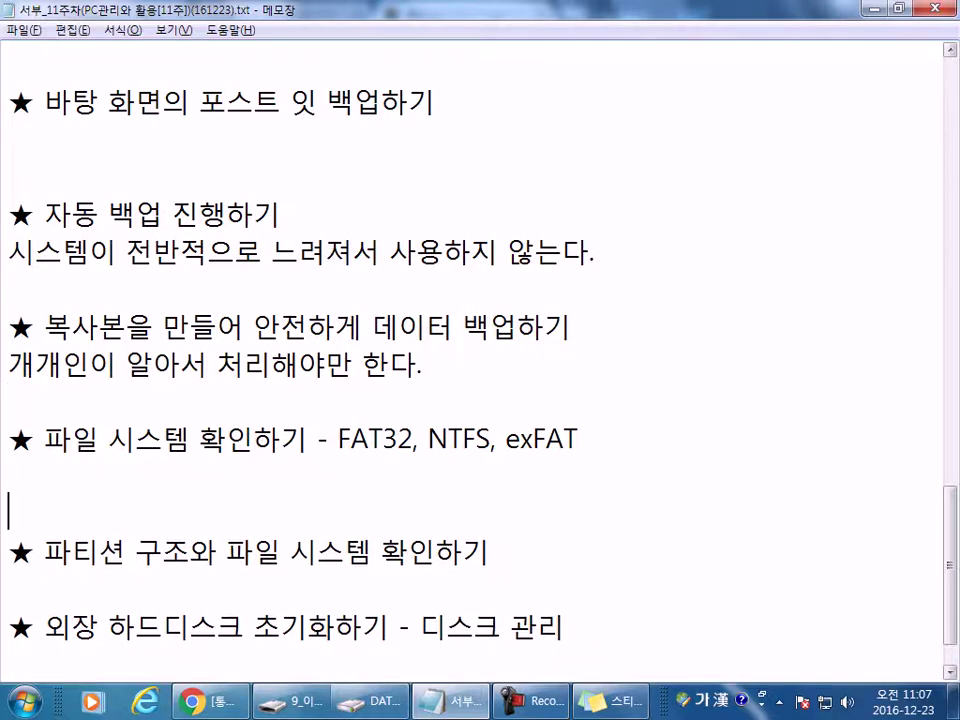
scroll(262, 441, "down", 1)
left_click(61, 388)
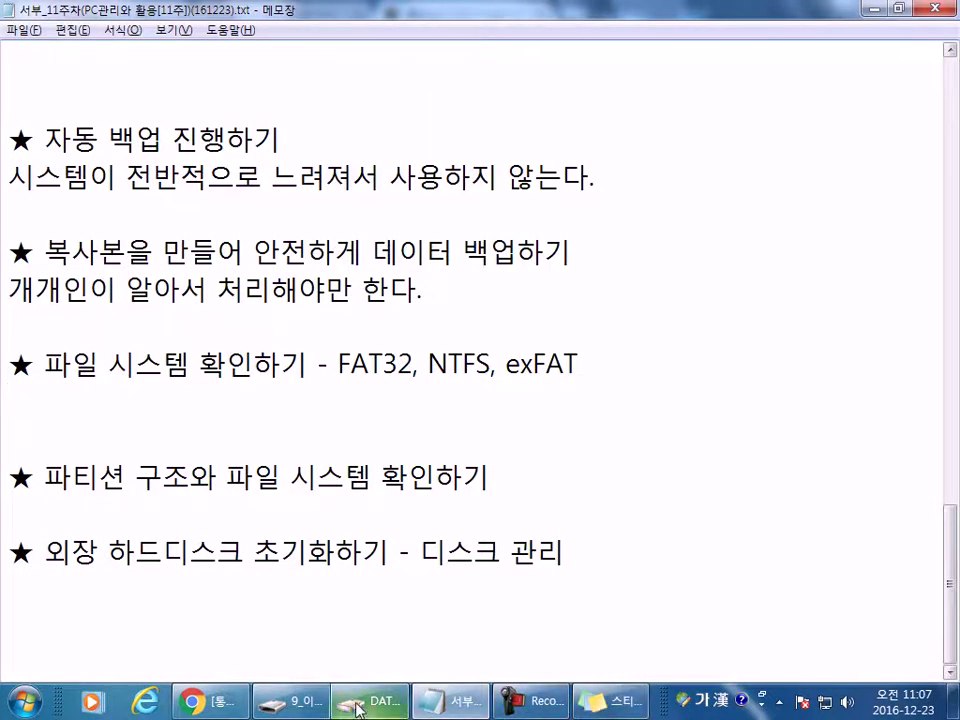
- Switch to Windows Explorer, check the file system setting in the format dialog of DATAROOM (D:), and close it without formatting
mouse_move(357, 708)
left_click(380, 600)
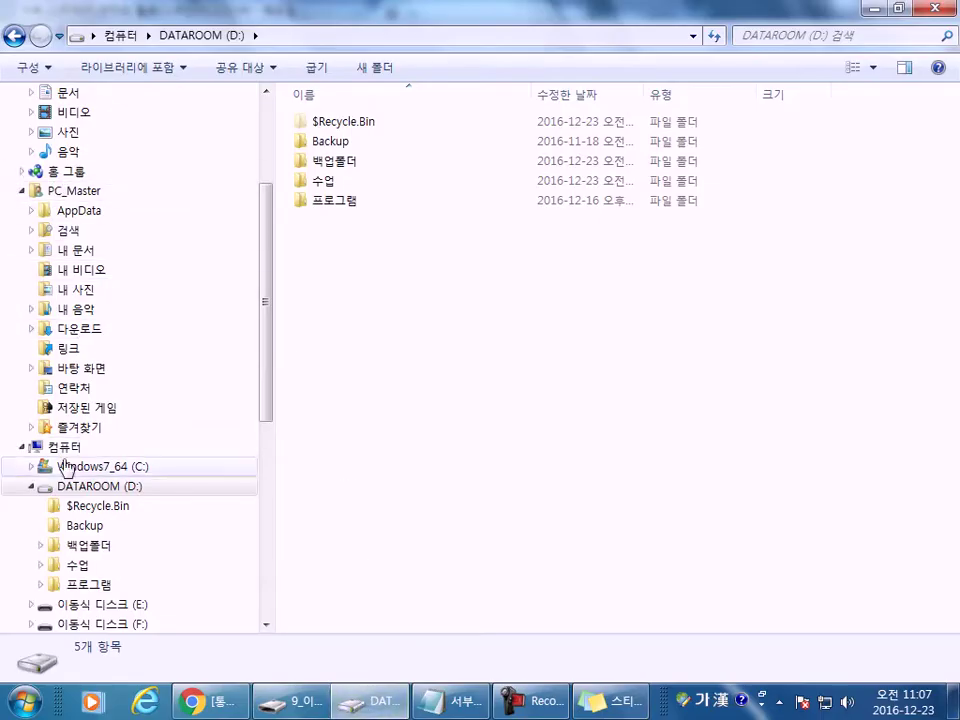
left_click(68, 452)
right_click(352, 178)
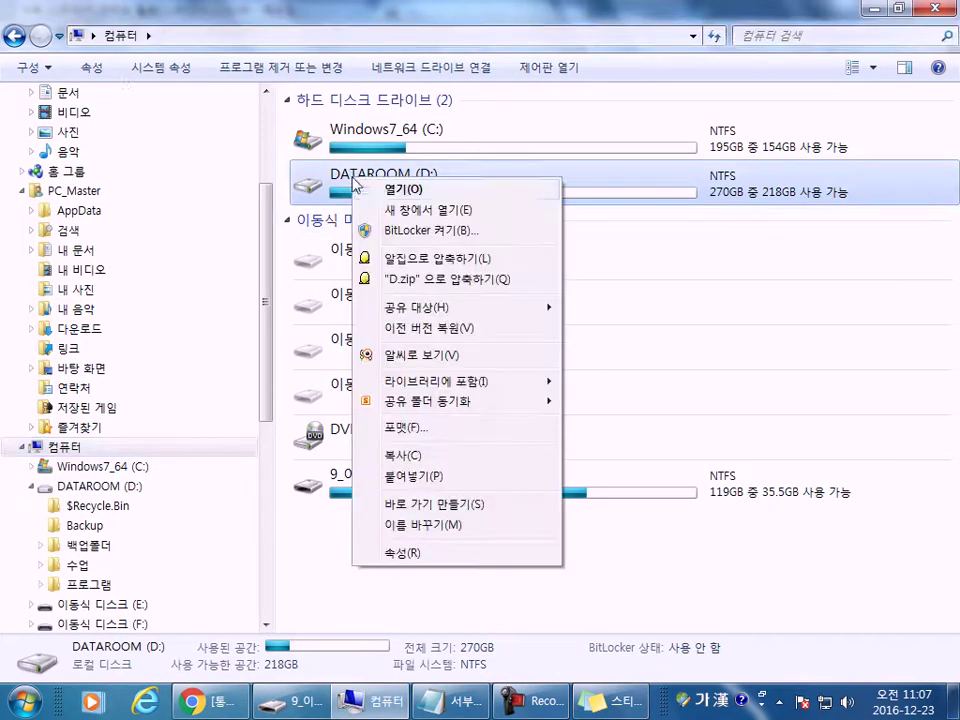
left_click(422, 428)
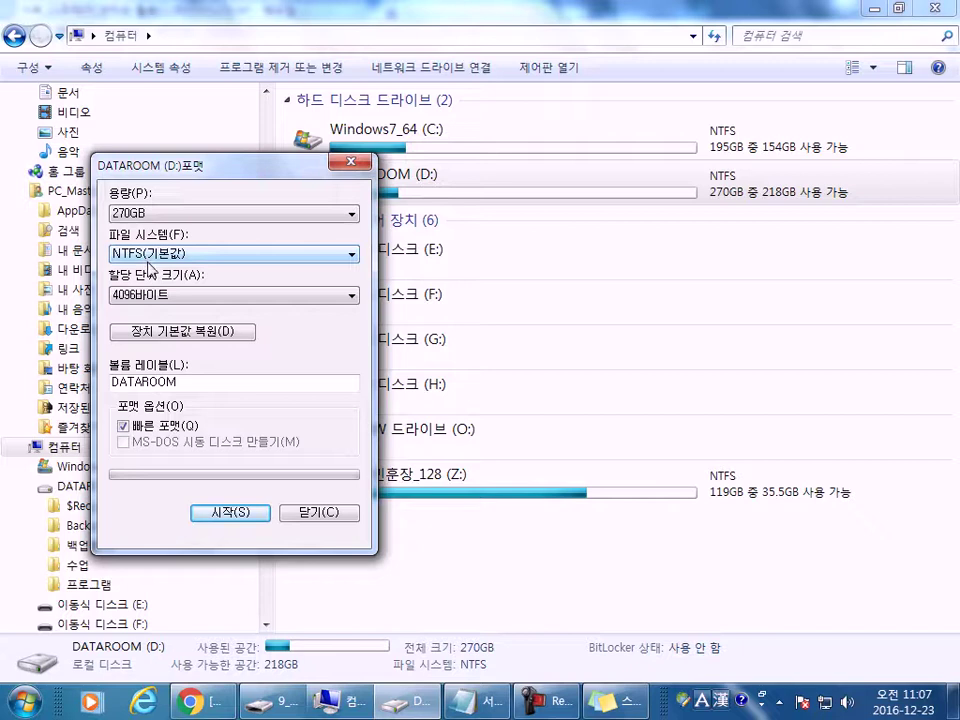
key("Escape")
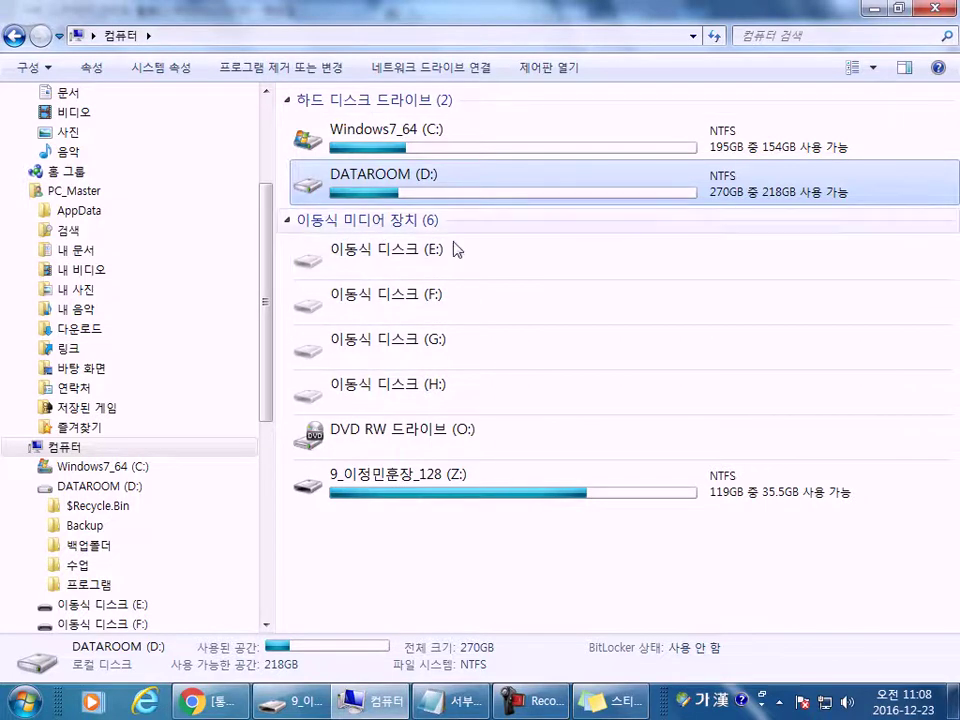
left_click(482, 583)
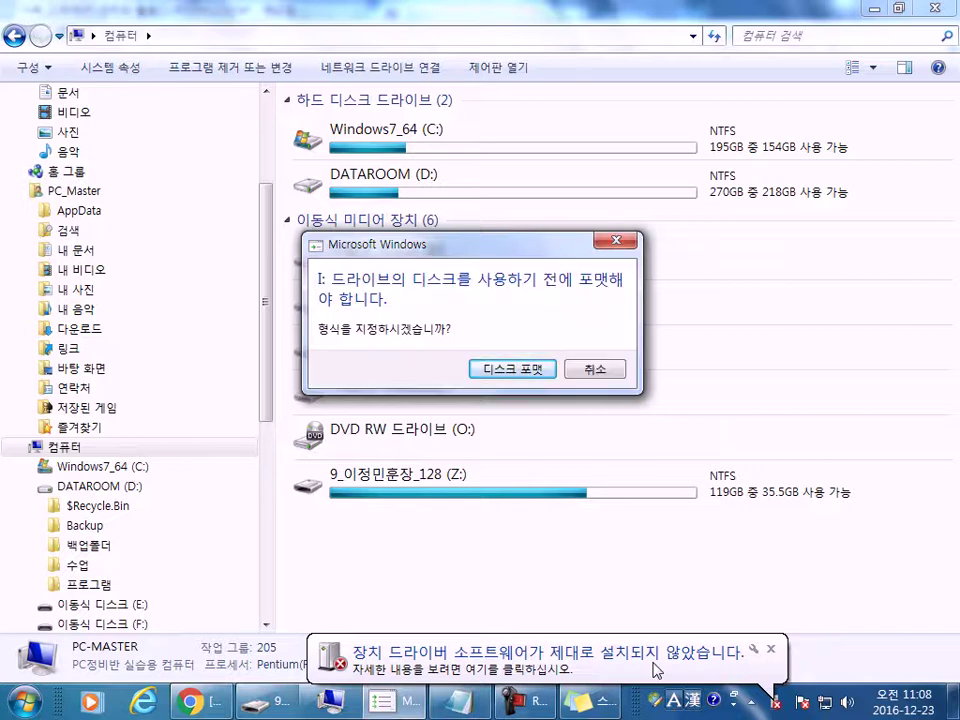
- Decline formatting the I: drive and dismiss the driver software installation report
left_click(598, 371)
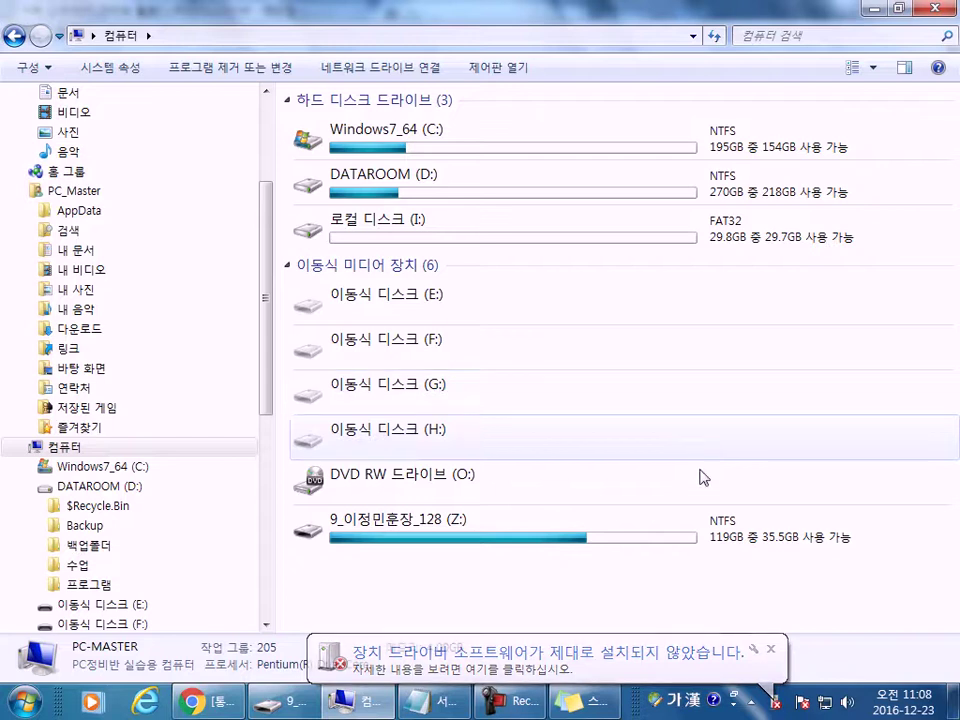
left_click(764, 648)
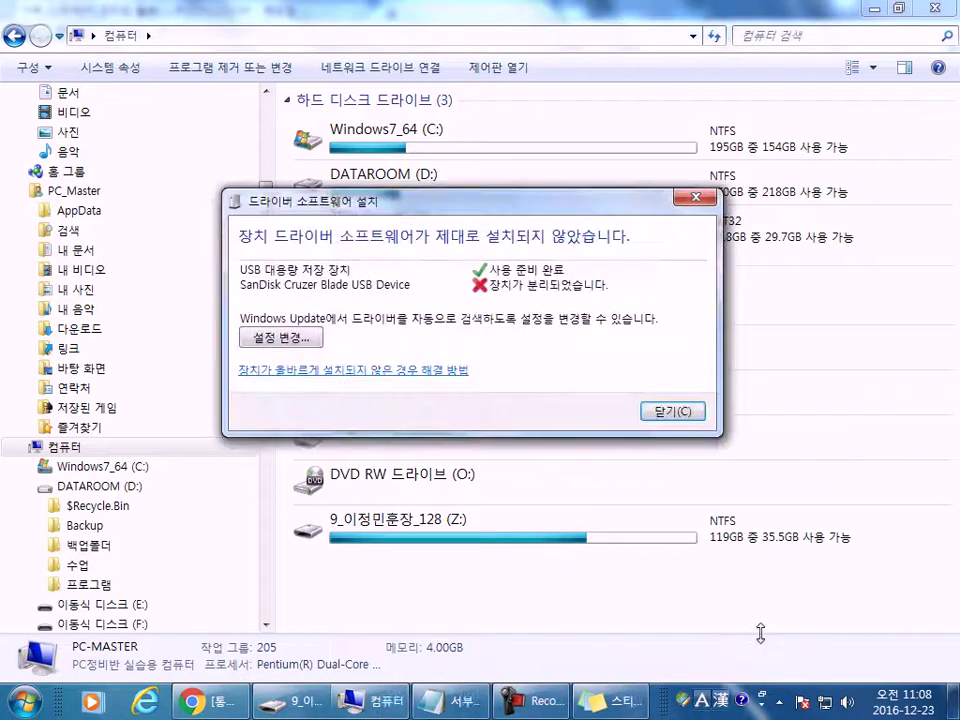
left_click(679, 412)
left_click(368, 229)
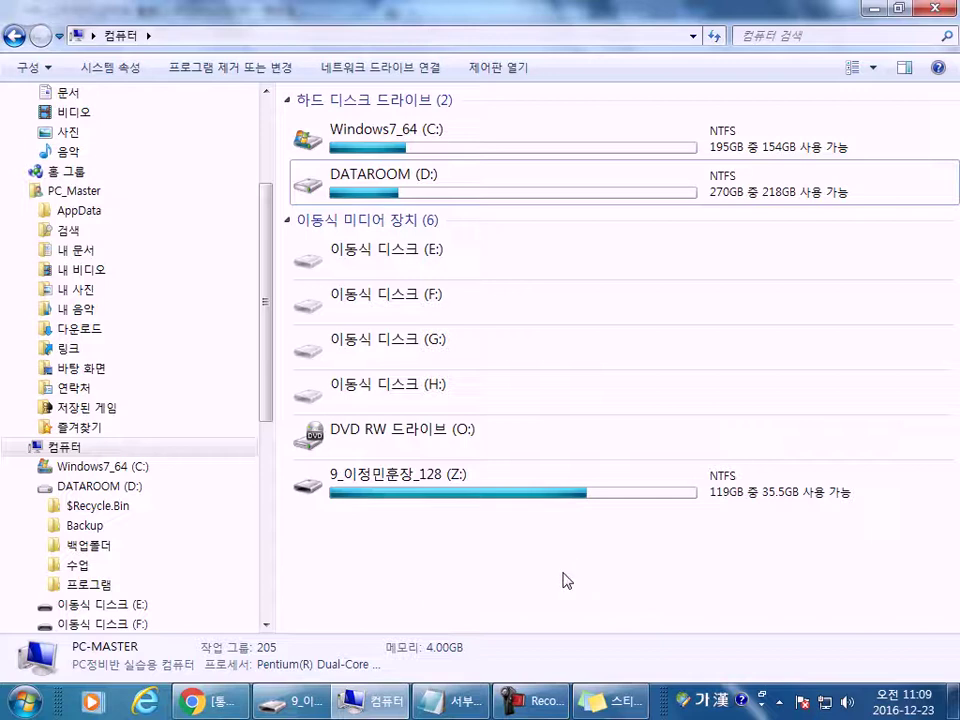
- Open 로컬 디스크 (I:), look over its image files, and return to the computer's drive overview
key("Up")
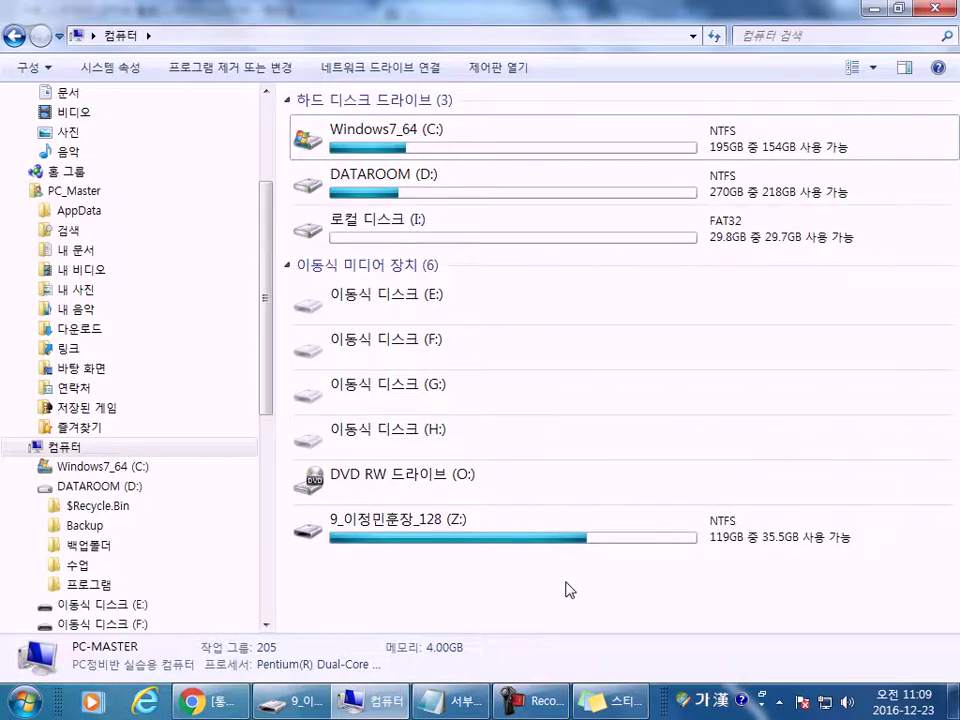
double_click(440, 231)
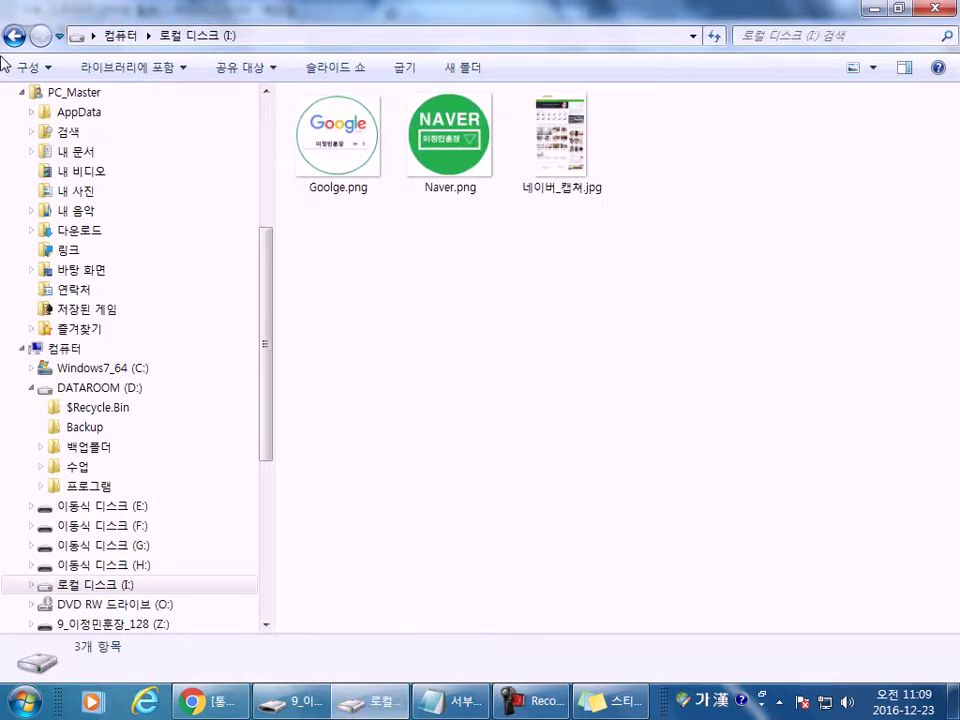
left_click_drag(640, 248, 338, 112)
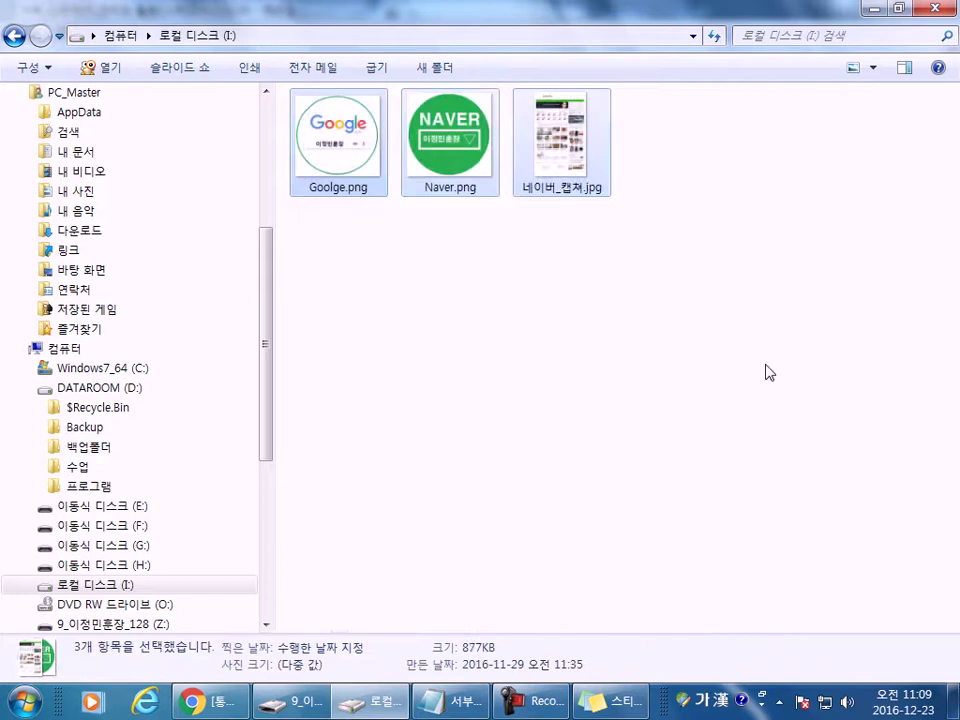
left_click(14, 36)
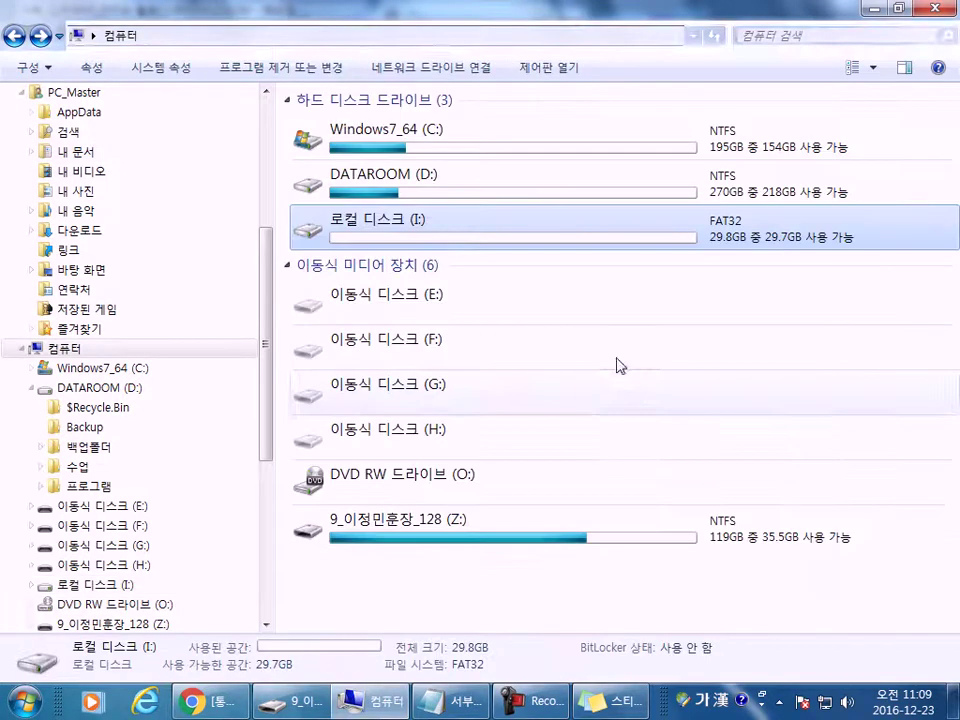
mouse_move(420, 242)
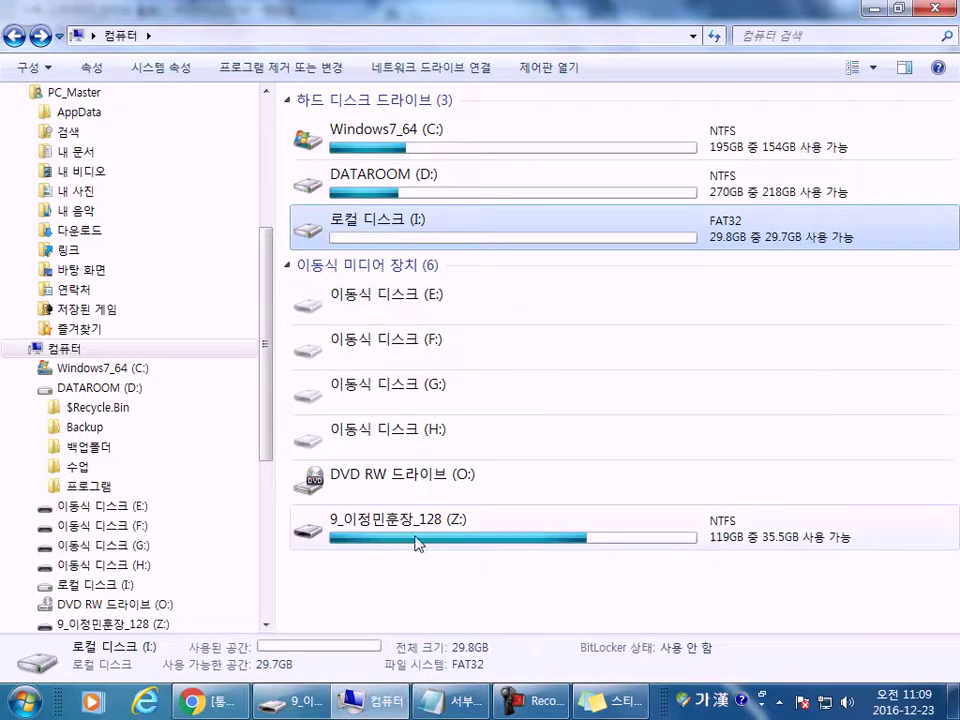
- Compare the file systems of 로컬 디스크 (I:) and the removable Z: drive, keeping the drive names as they are
left_click(348, 222)
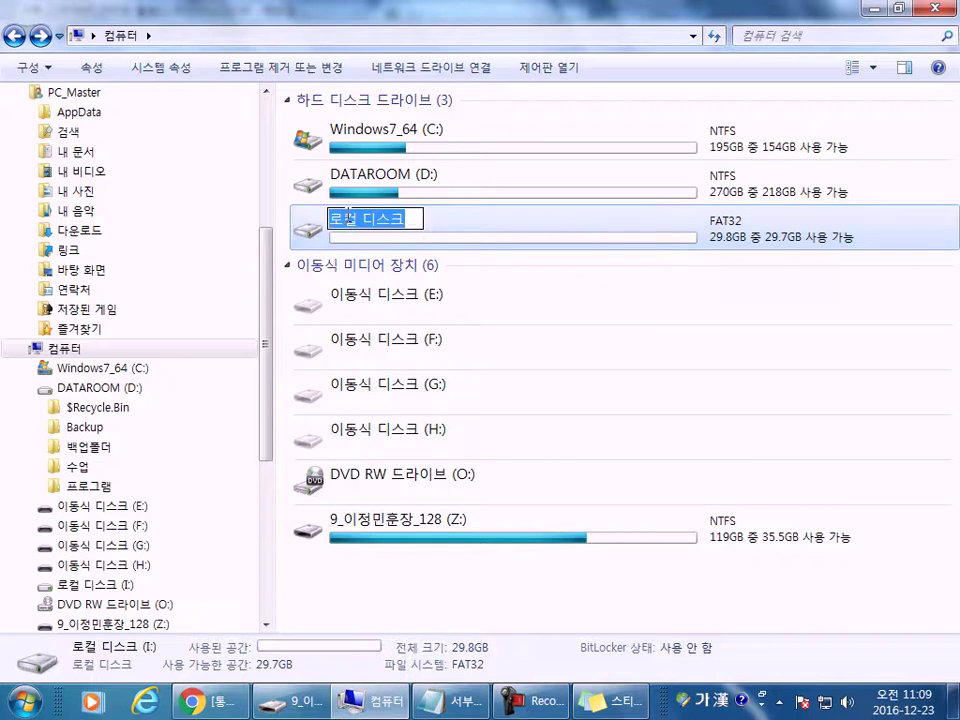
left_click(437, 240)
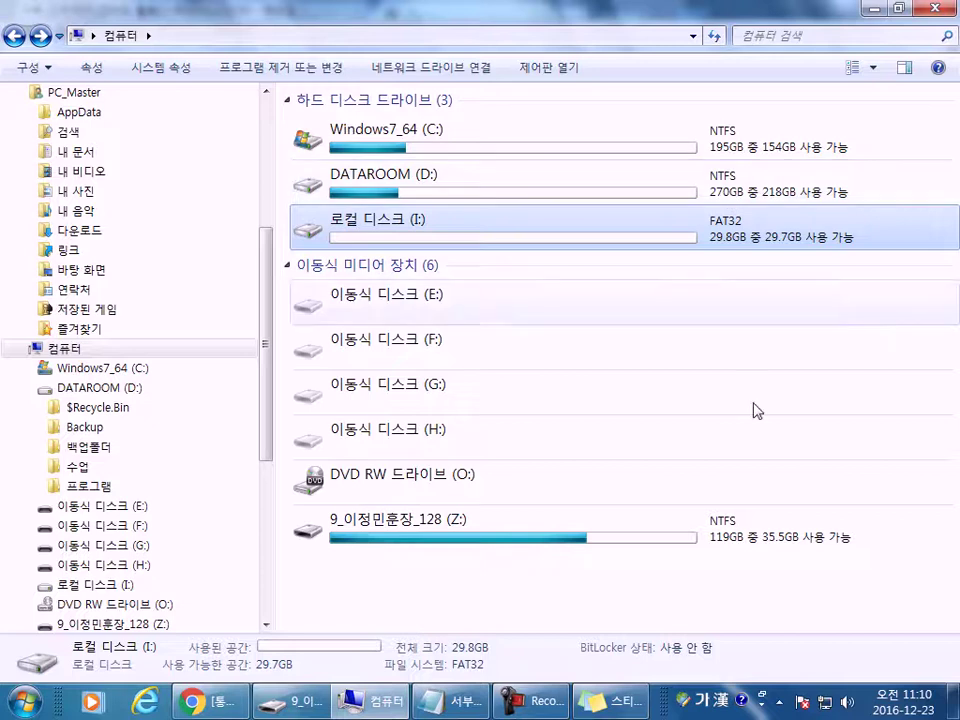
left_click(719, 529)
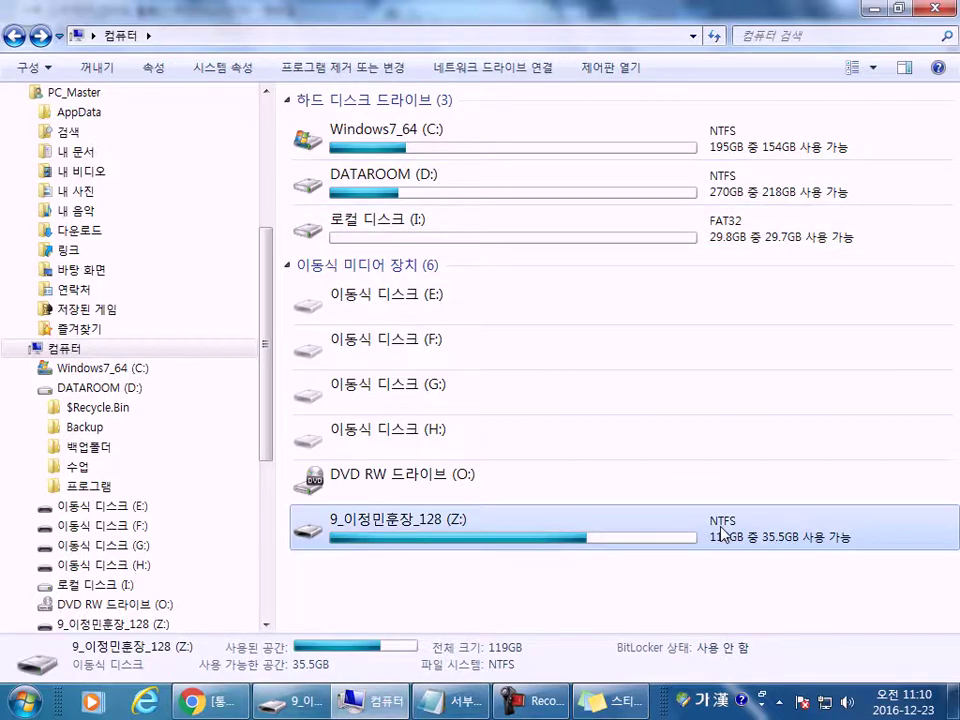
- Return to Notepad and write "처음에 윈도우, DOS시절에는 FAT만 인식" under the heading "파일 시스템 확인하기"
left_click(452, 701)
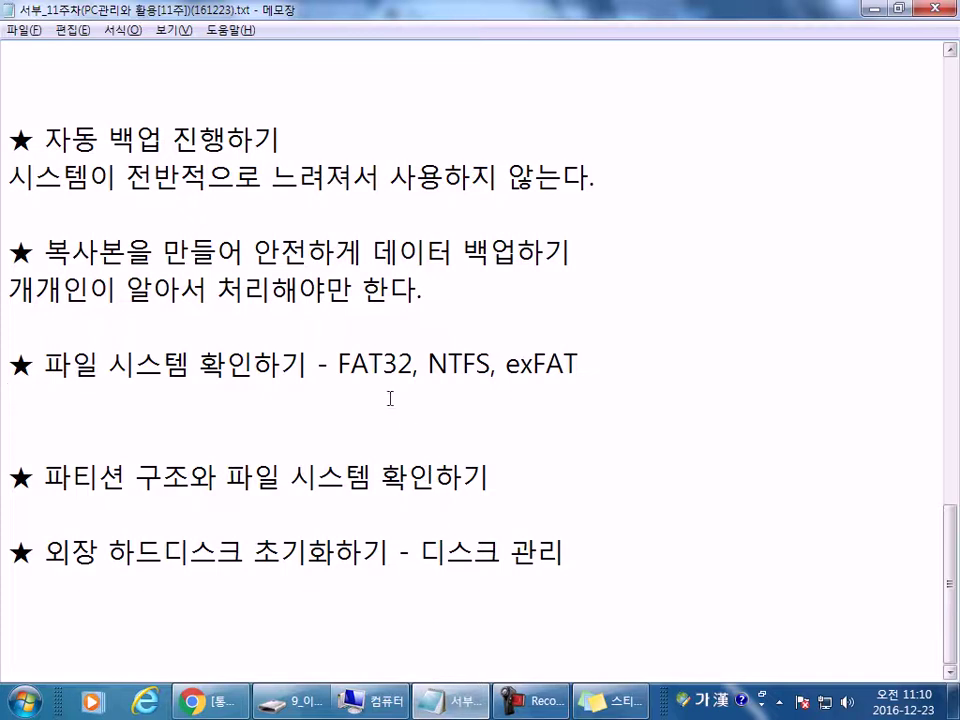
type("처음")
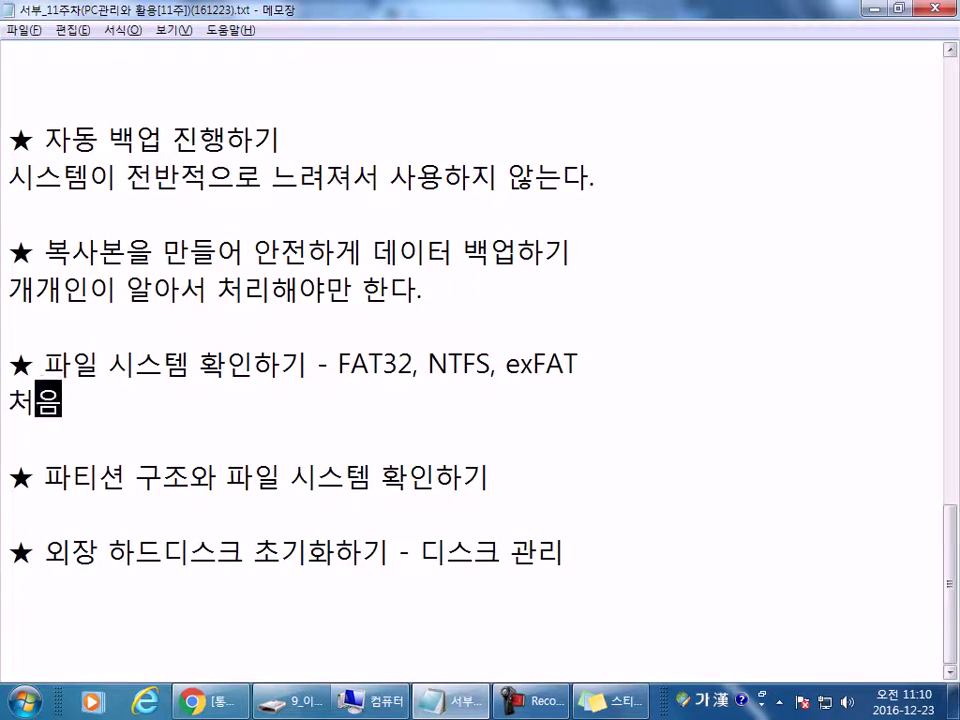
type("에 윈도우")
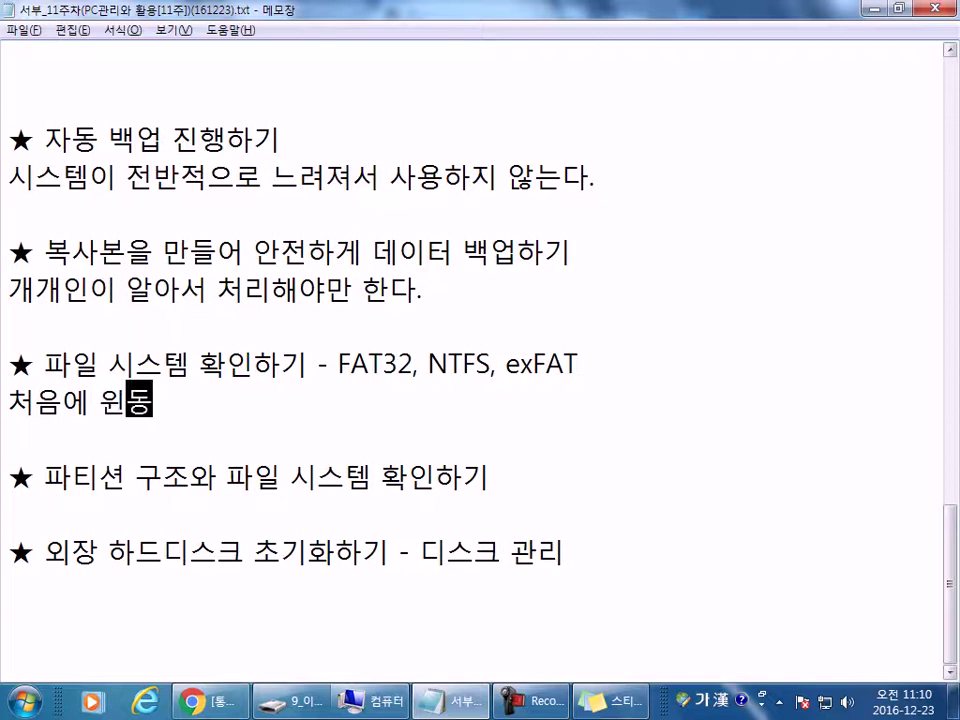
type(",")
key("Hangul")
type("DOS")
key("Hangul")
type("싀절에는")
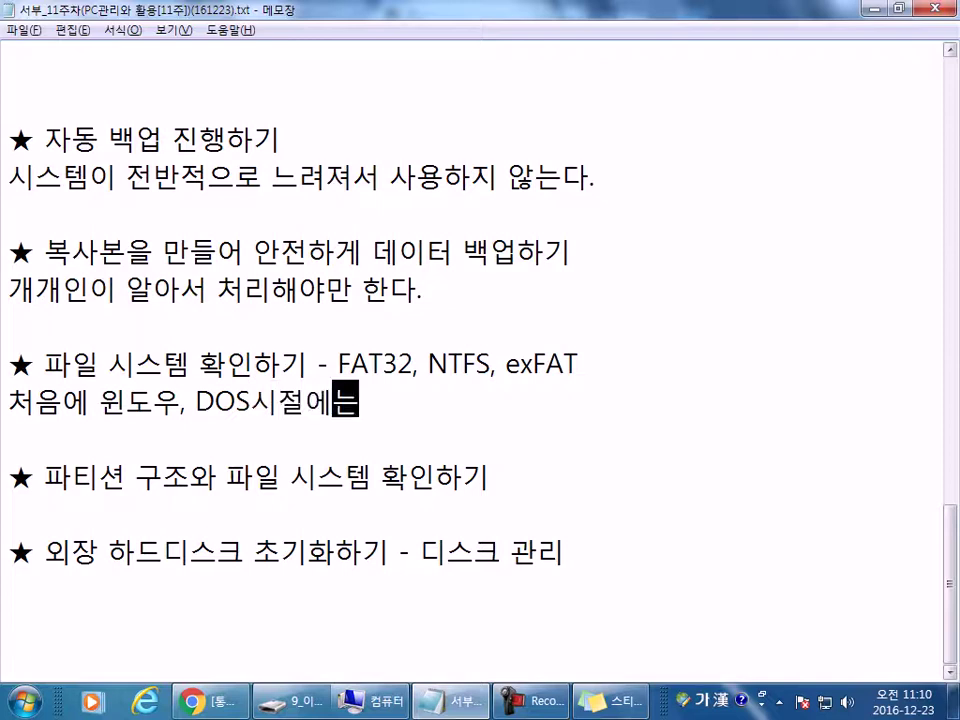
key("Hangul")
type("FAT")
key("Hangul")
type("만 인시")
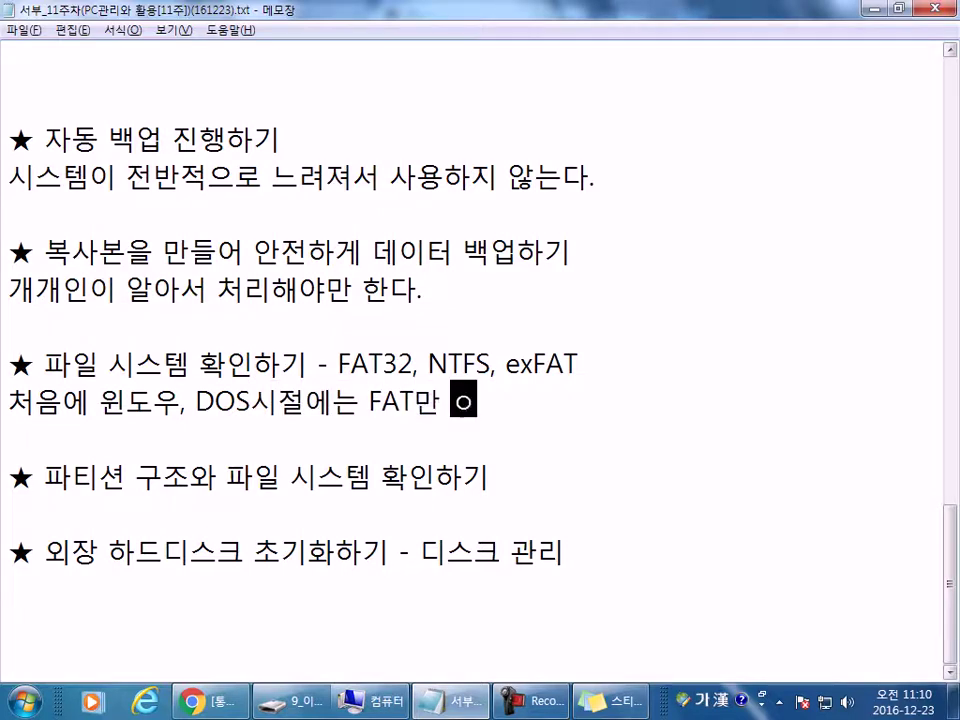
type("ㄱ")
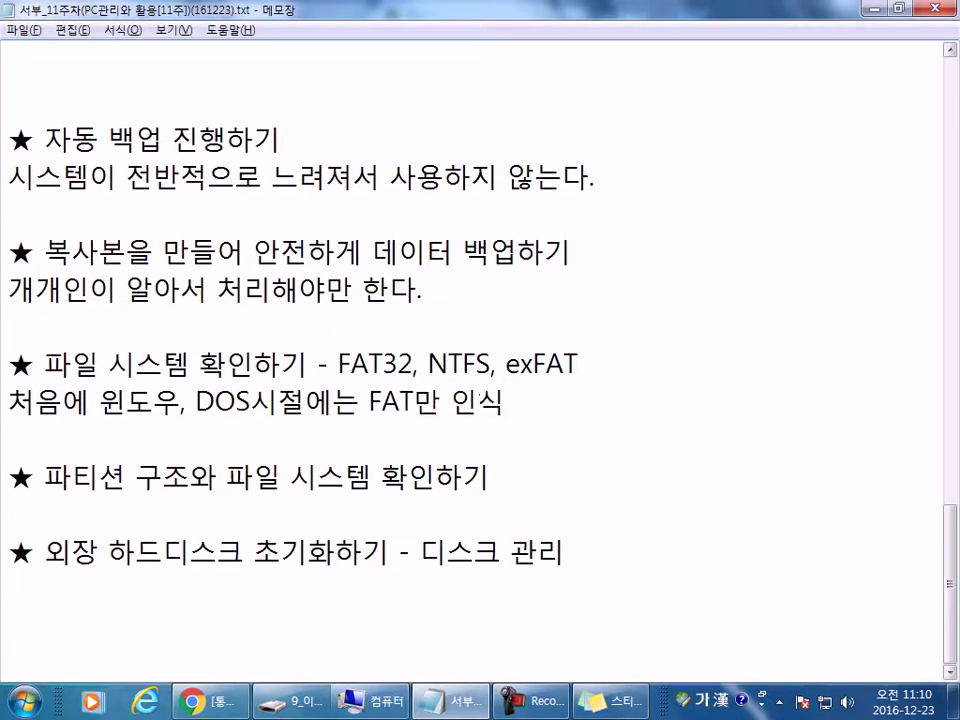
- Add the line "FAT32방식이 새롭게 도입" below the FAT note and start another line
key("Return")
key("Hangul")
type("FAT")
key("Hangul")
type("32")
type("방시")
type("ㄱ이 새롭데")
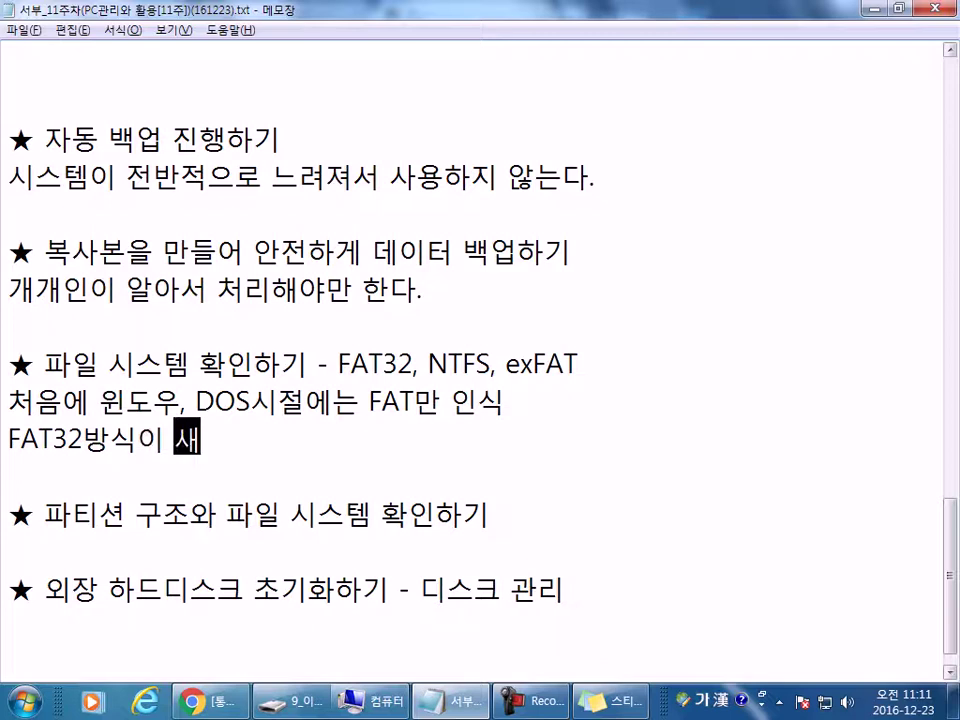
key("BackSpace")
type("게 도입")
key("Return")
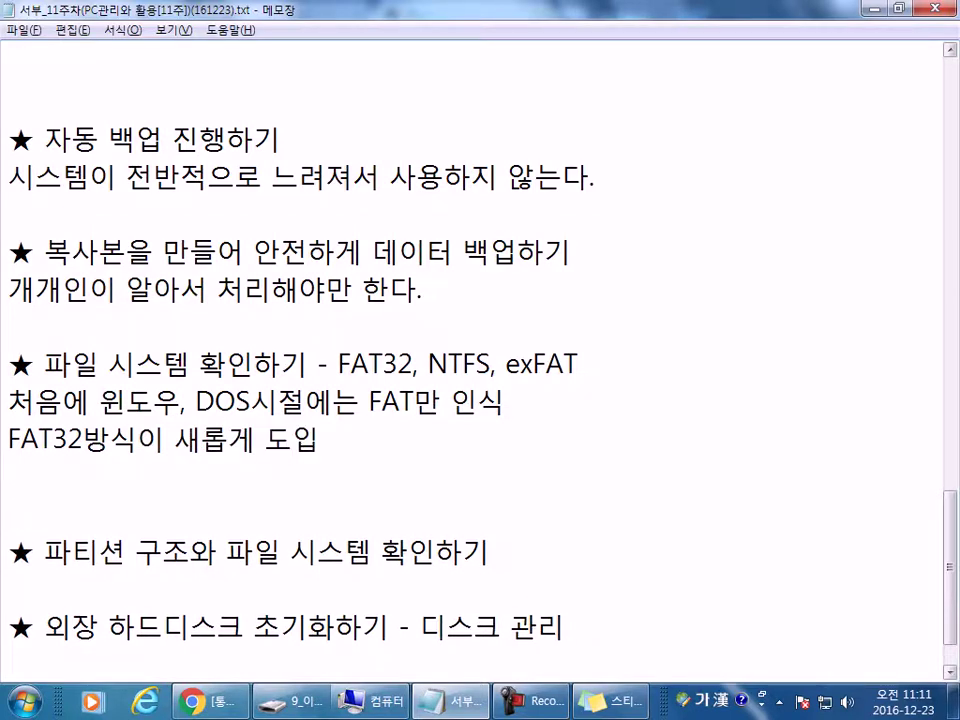
- Start a line reading "NT(서버용윈도우)" below the note about FAT32방식
key("Hangul")
type("NT(")
key("Hangul")
type("성")
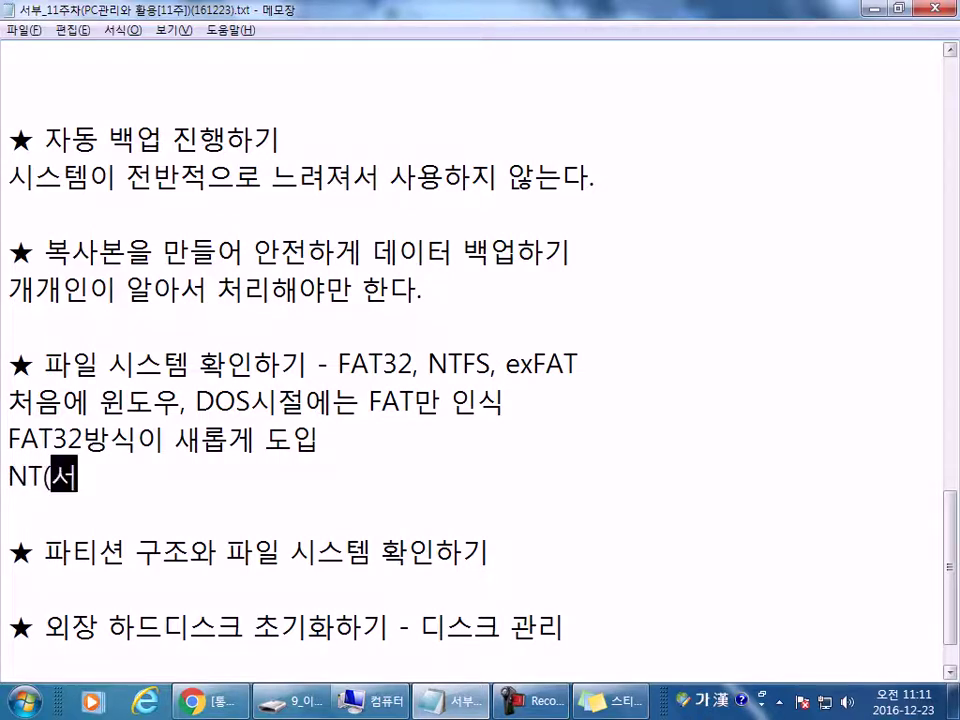
key("BackSpace")
type("버용우")
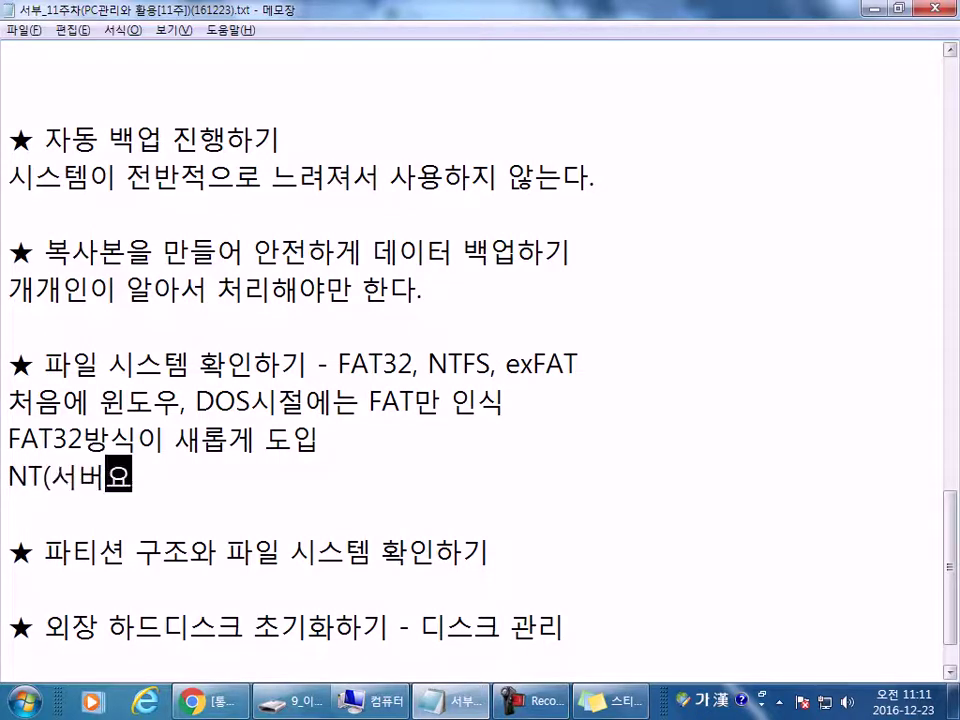
type("ㄴ도우)")
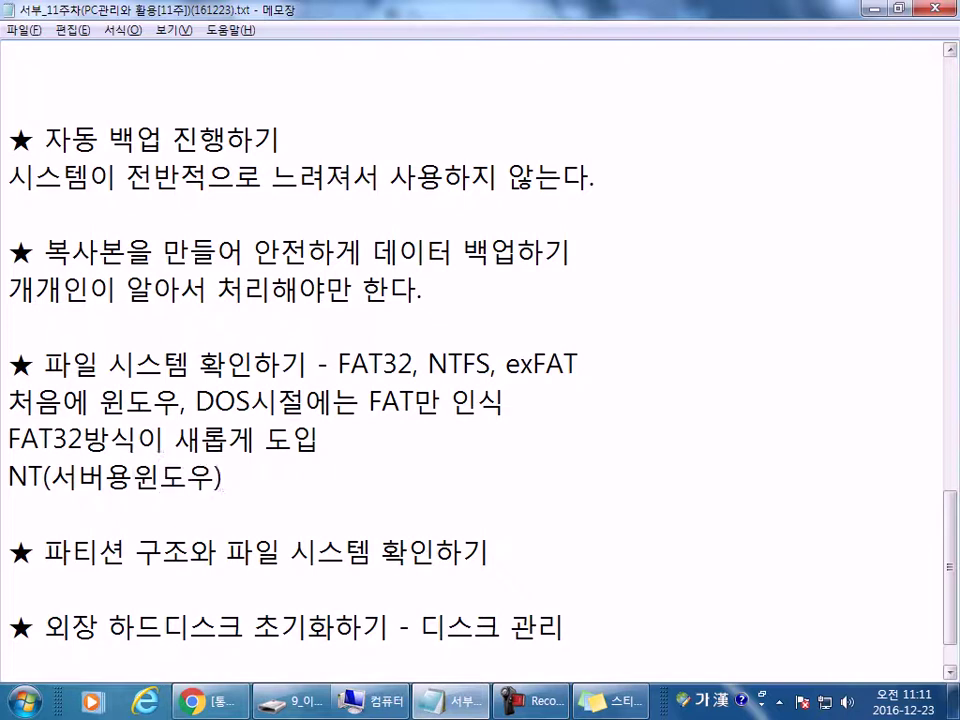
- Continue the NT line with "가 사용하는 " directly after the closing parenthesis
key("Hangul")
type("rk")
key("BackSpace")
key("BackSpace")
key("Hangul")
type("가 세")
key("BackSpace")
type("ㅏㅇㅛㅇㅎㅏㄴㅡㄴ ")
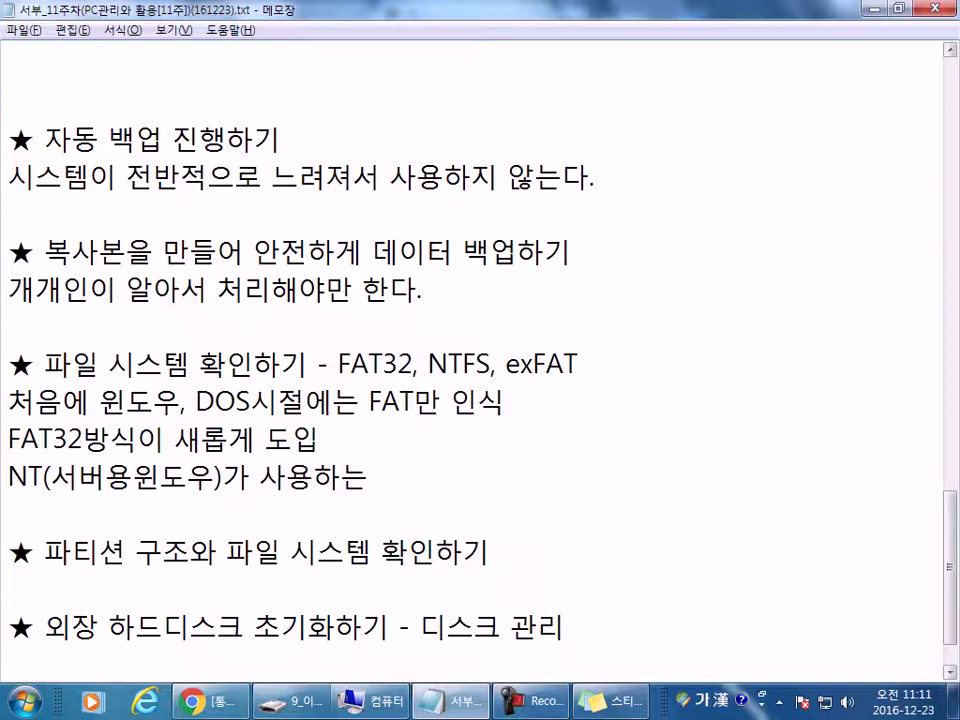
- Add the English words "File System" after "사용하는" on the NT line
type("ㄹ")
key("BackSpace")
key("Hangul")
type("File")
key("Hangul")
type("ㄴㅛㄴ")
key("BackSpace")
key("BackSpace")
key("BackSpace")
key("Hangul")
type("System")
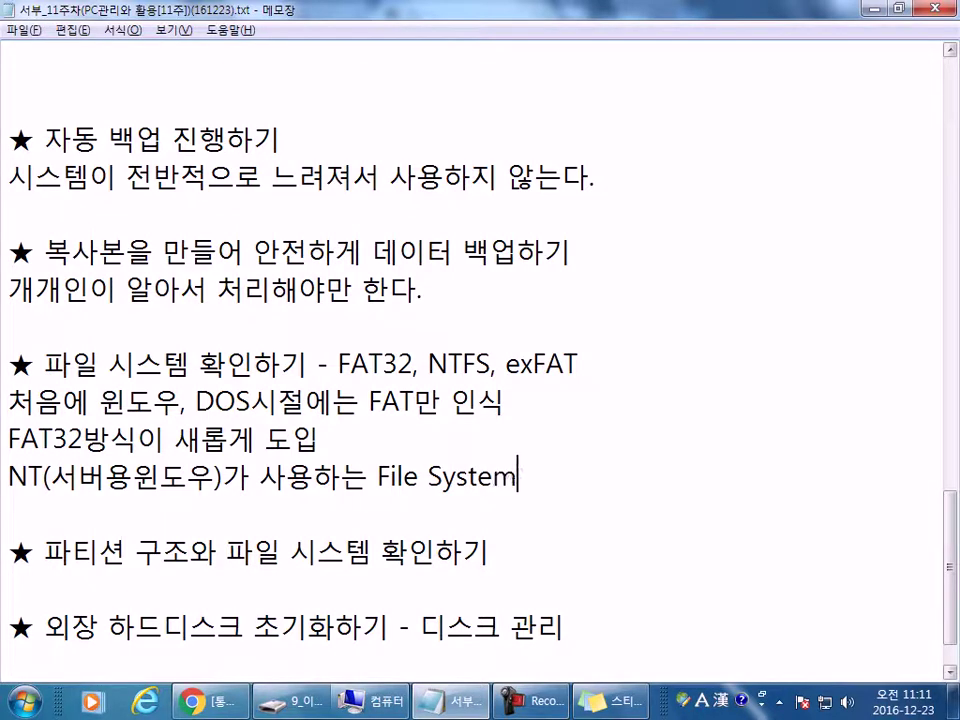
- Finish the NT line with "이 새롭게 도입(NTFS)" after "File System"
key("Hangul")
type("ㅇㅣ ㅅㅐㄹㅗㅂㄱㅔ ㄷㅗㅇㅣㅂ")
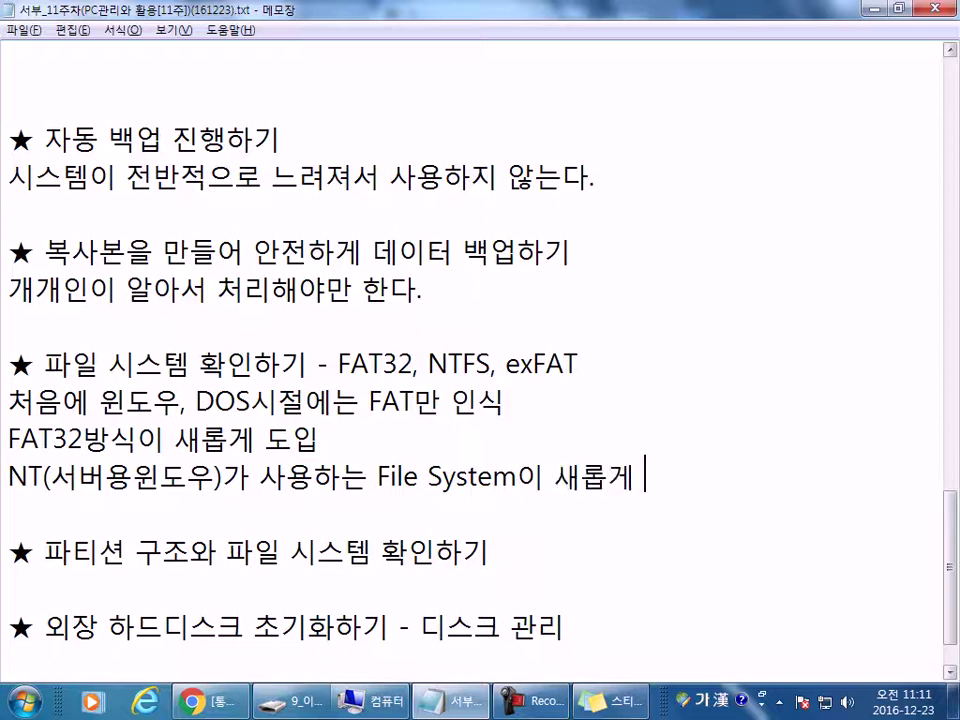
type("(")
key("Hangul")
type("NT")
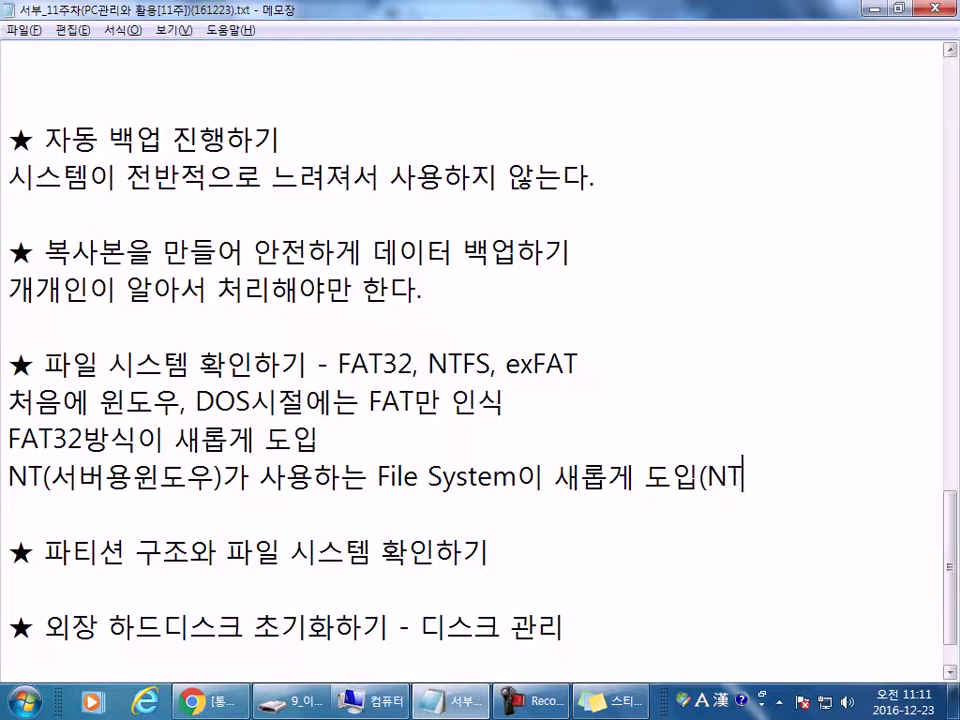
type("FS()")
key("BackSpace")
key("BackSpace")
type(")")
- Insert a new line directly under the heading "파일 시스템 확인하기" and begin it with "FAT :"
left_click(638, 365)
key("Return")
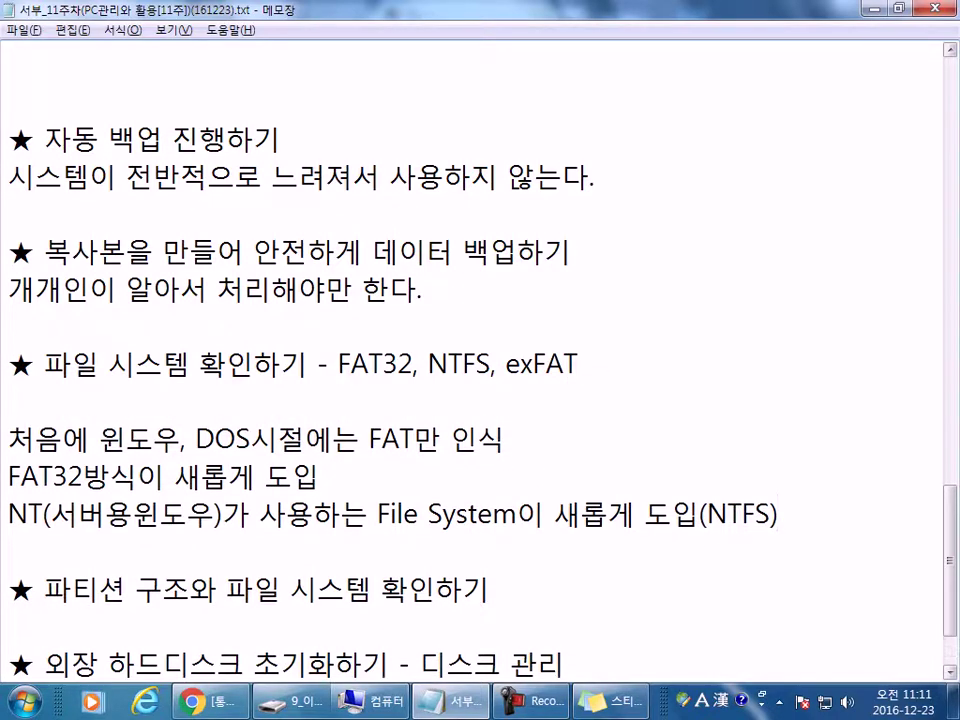
key("Hangul")
type("ㄹ")
key("BackSpace")
key("Hangul")
type("FAYT")
key("BackSpace")
key("BackSpace")
type("T :")
- Write the expansion "File Allocation Table," after "FAT :"
key("Hangul")
type("랴le")
key("BackSpace")
key("BackSpace")
key("BackSpace")
key("Hangul")
type("File Alloca")
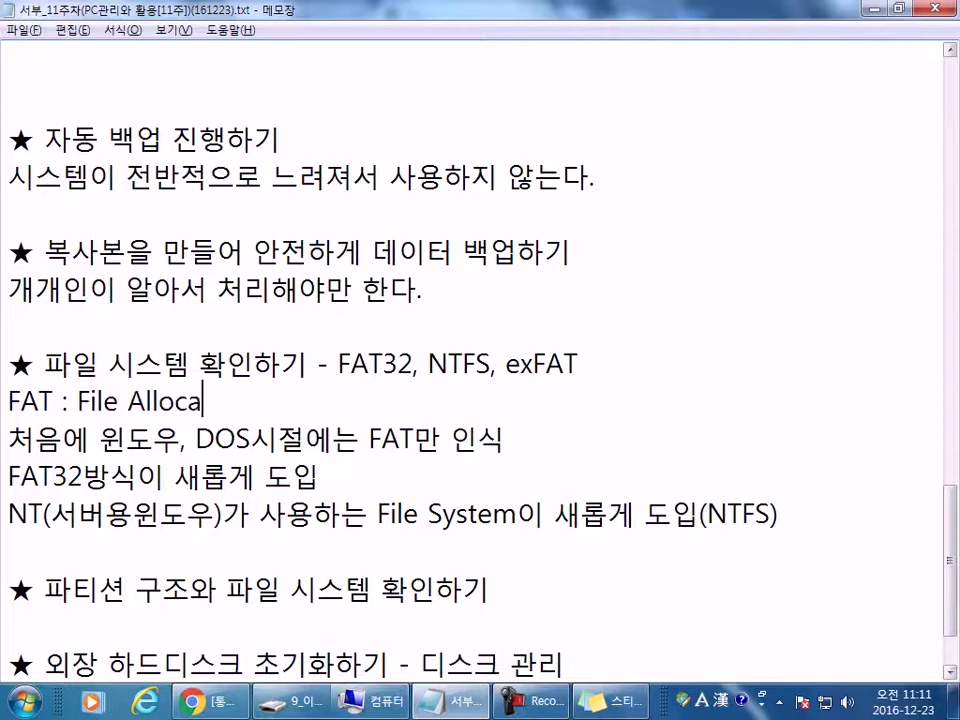
type("tion T")
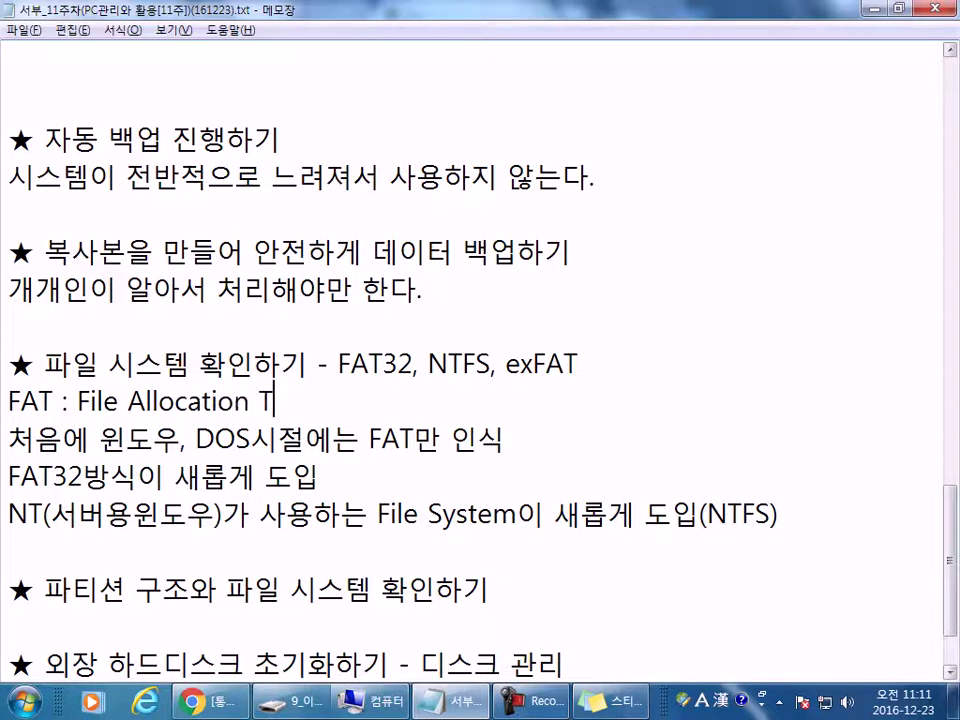
type("able,")
- Replace the comma after "File Allocation Table" with the explanation "(폴더, 파일들이 저장되는 위치를 기억시키도록 하는 기능)"
key("Hangul")
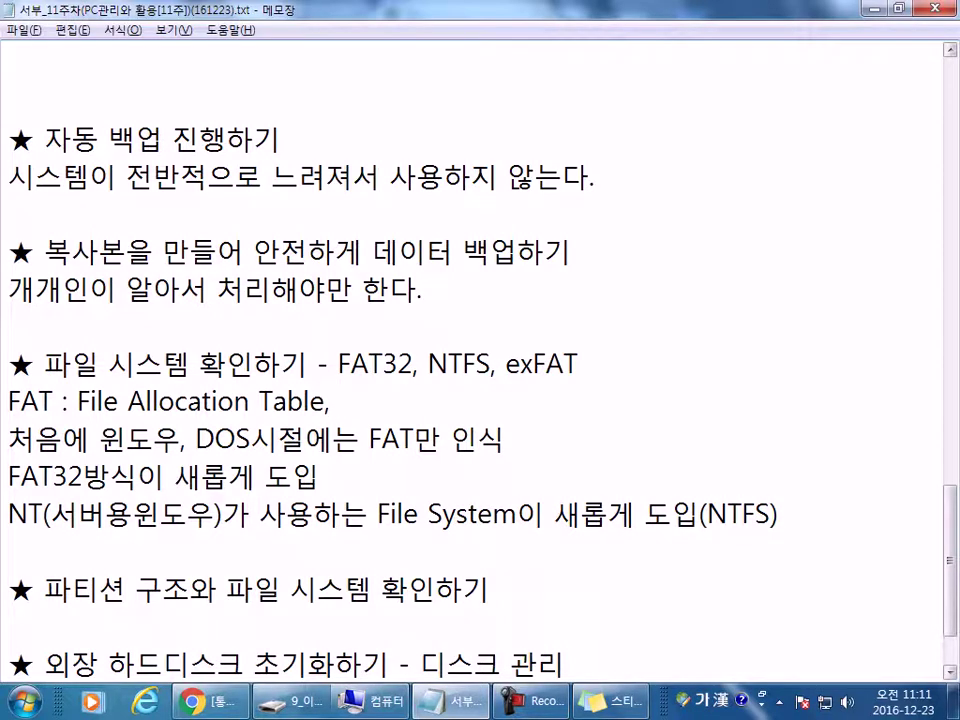
type("폴더,")
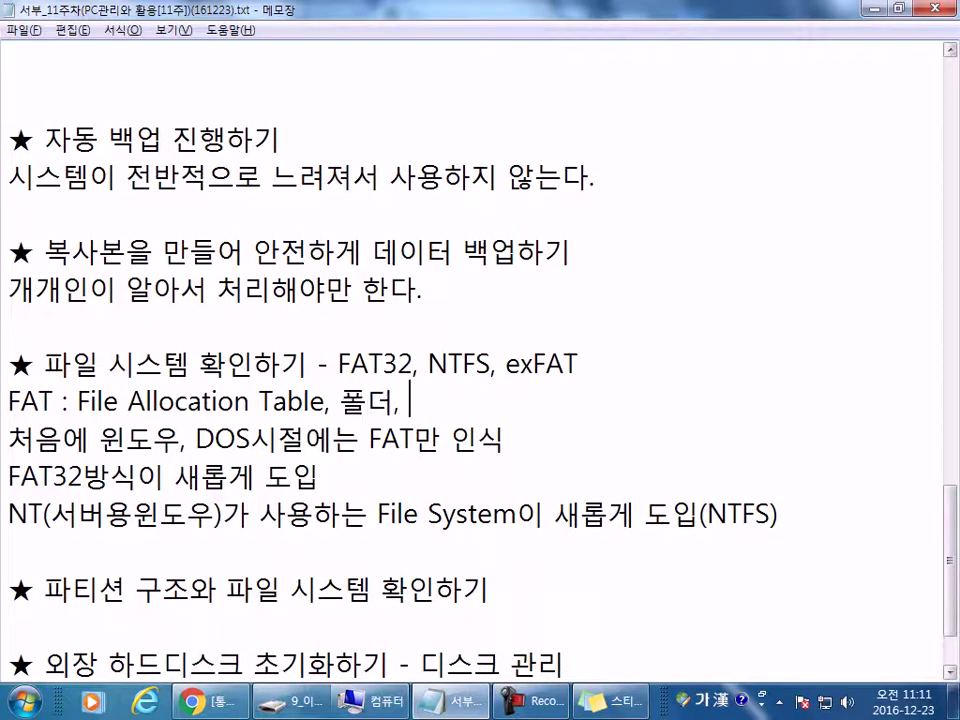
key("BackSpace")
key("BackSpace")
key("BackSpace")
key("BackSpace")
key("BackSpace")
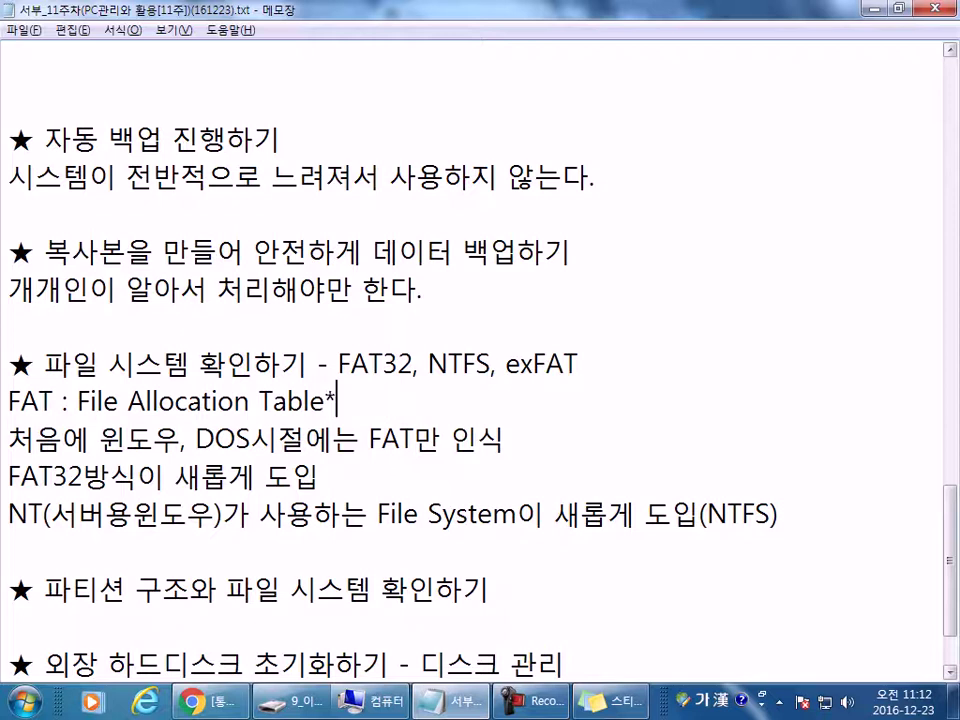
type("(폴더, 파")
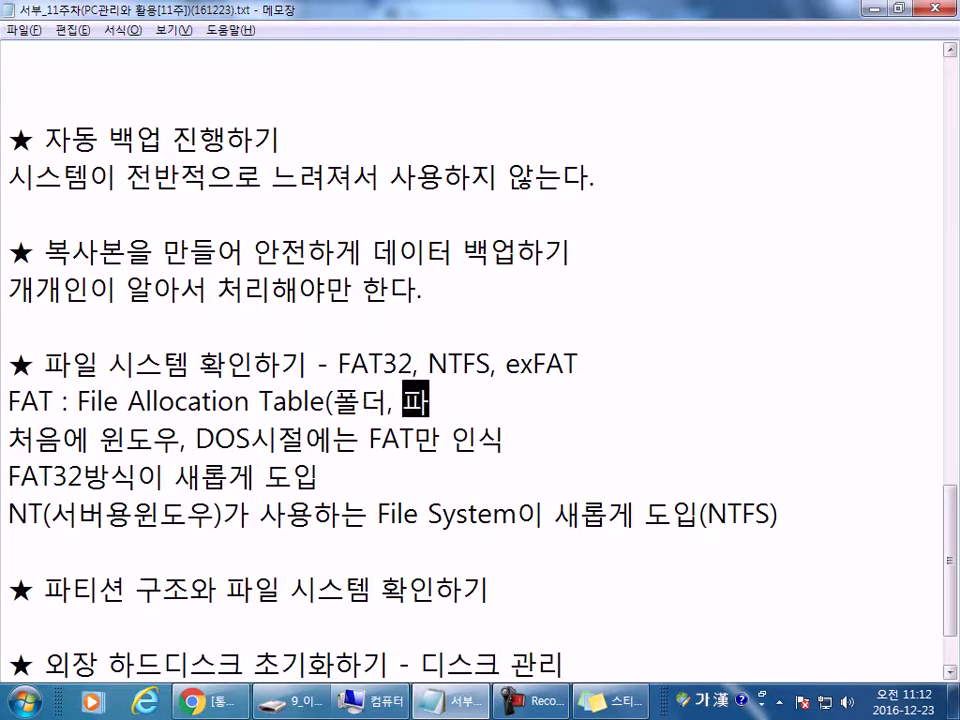
type("일들이")
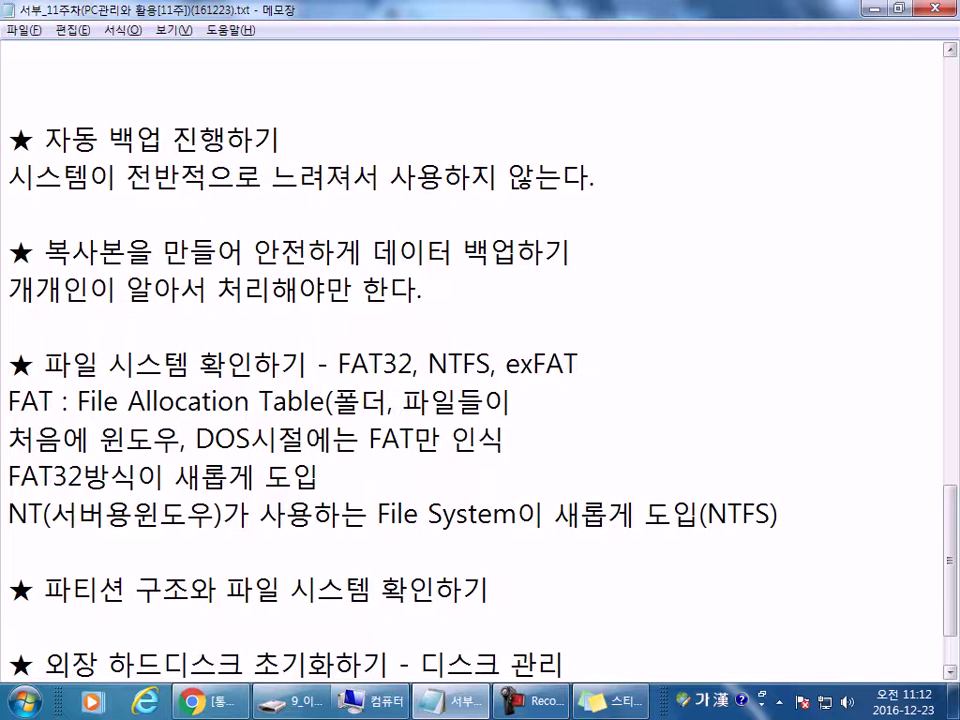
type(" 저자장되는 위")
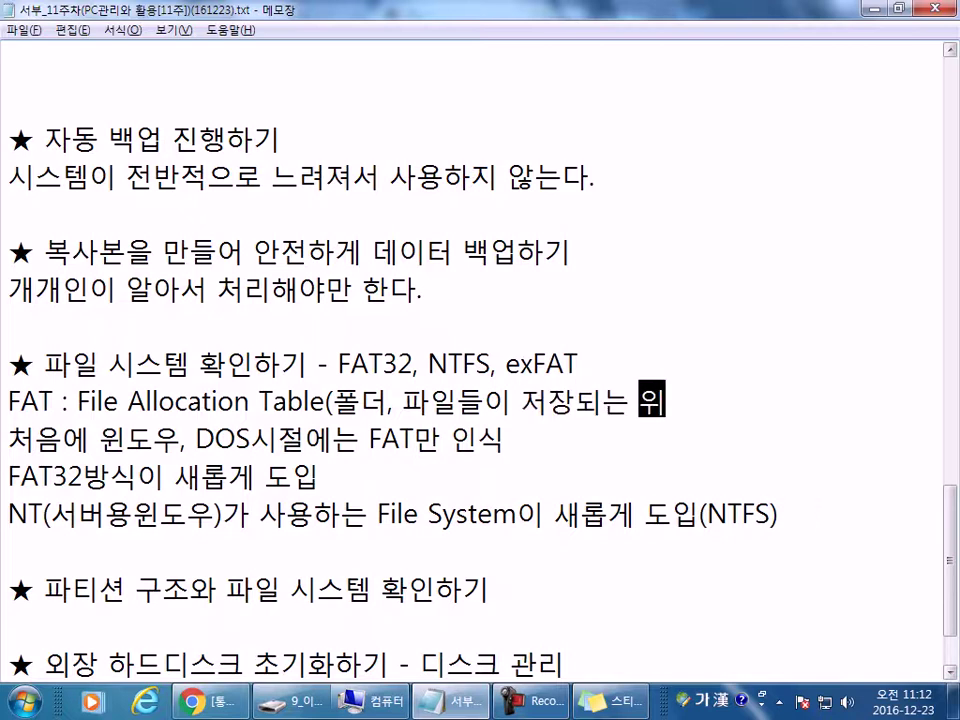
type("치를 기업")
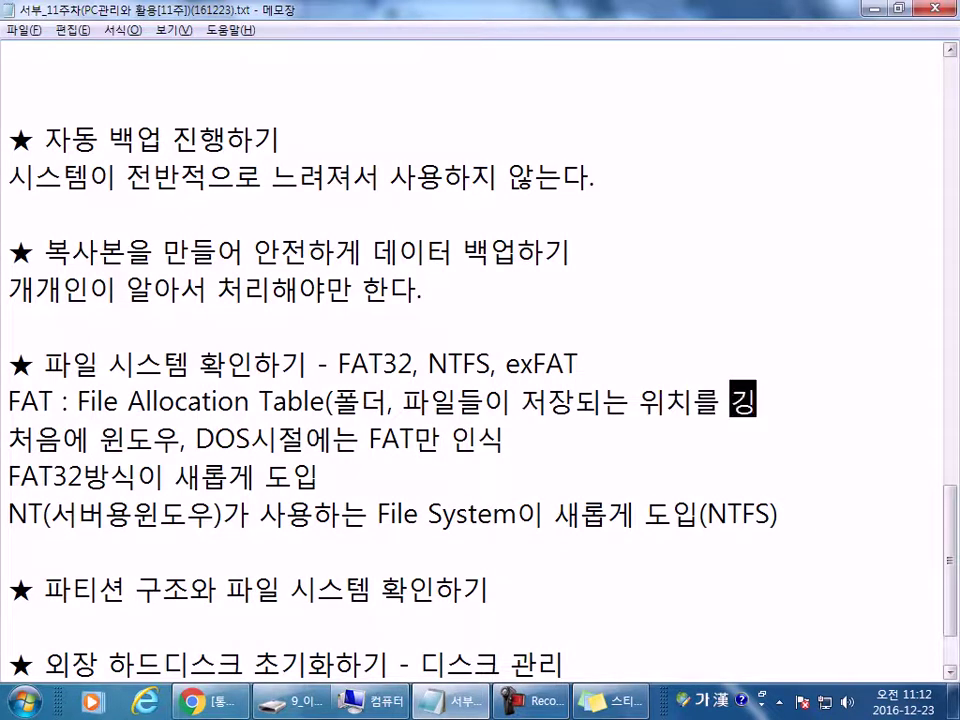
key("BackSpace")
type("억시도")
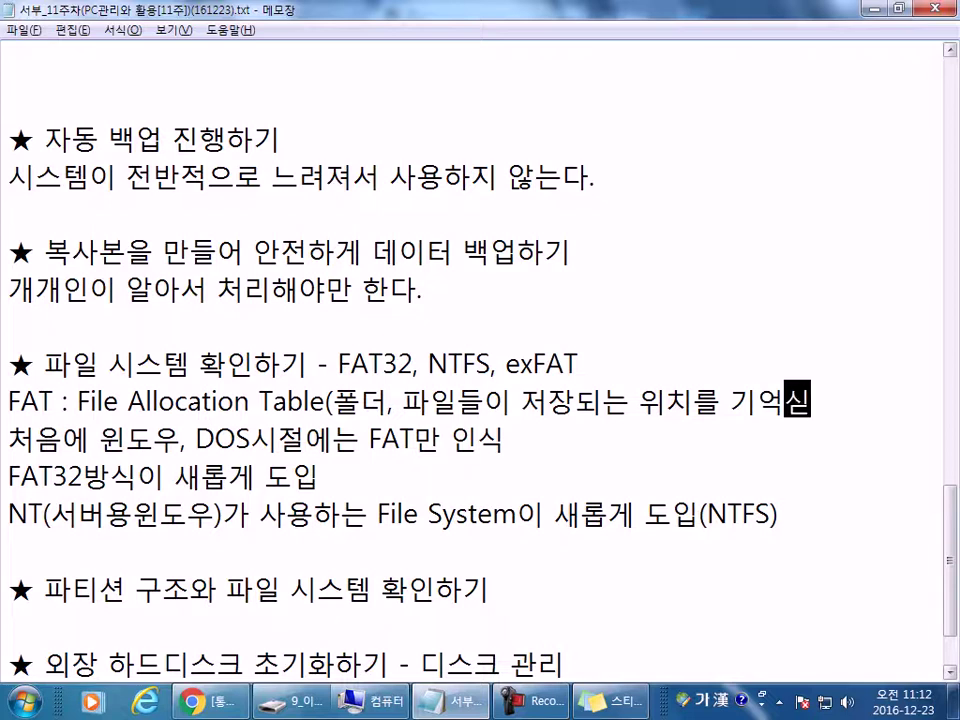
key("BackSpace")
type("키도록 ")
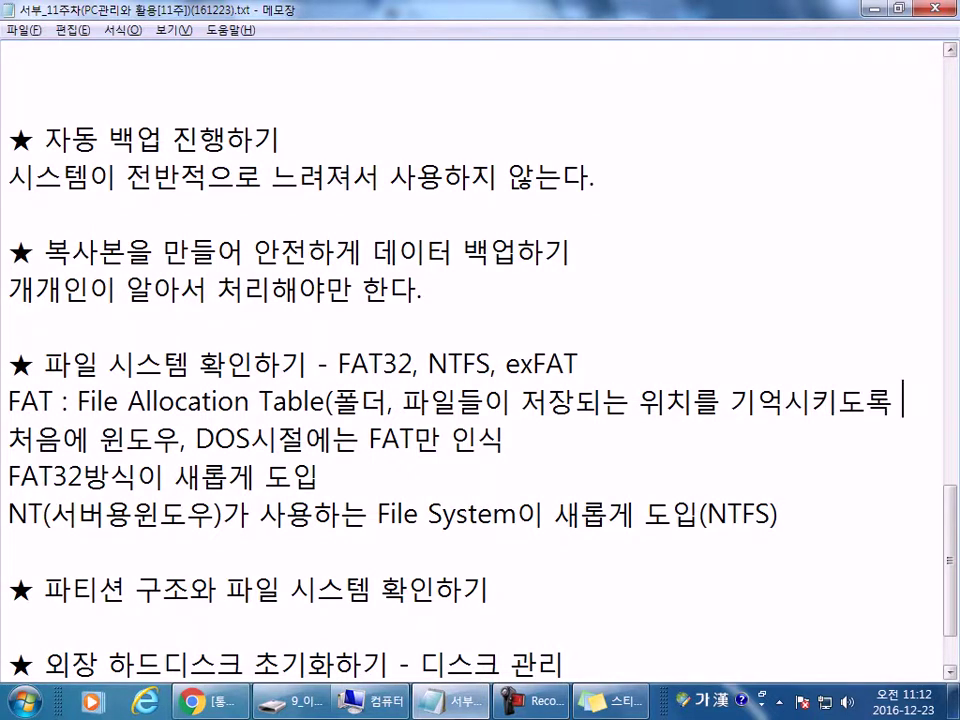
type("하느는 기능)")
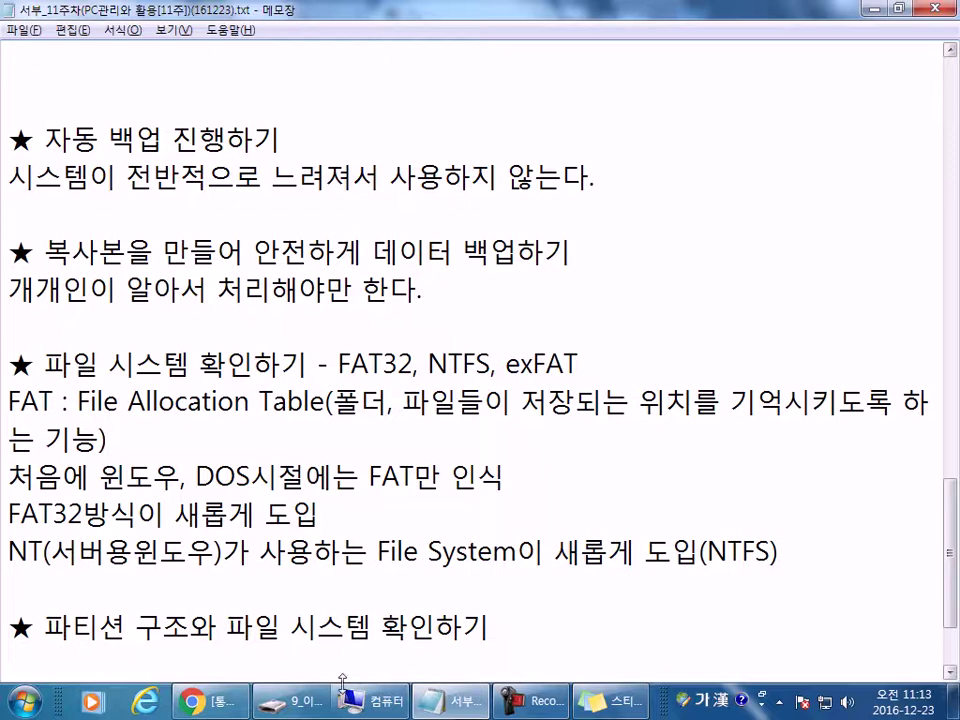
- Switch to the computer's drive overview, open Windows7_64 (C:), and look over folders such as HNC, OA and Program Files
left_click(375, 700)
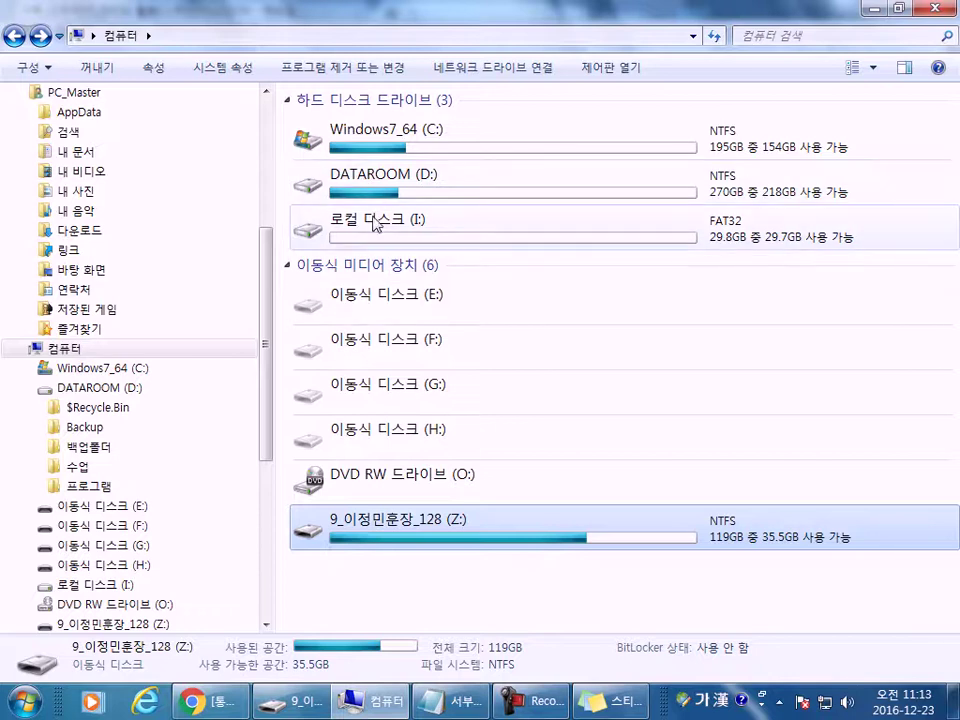
left_click(377, 149)
double_click(377, 149)
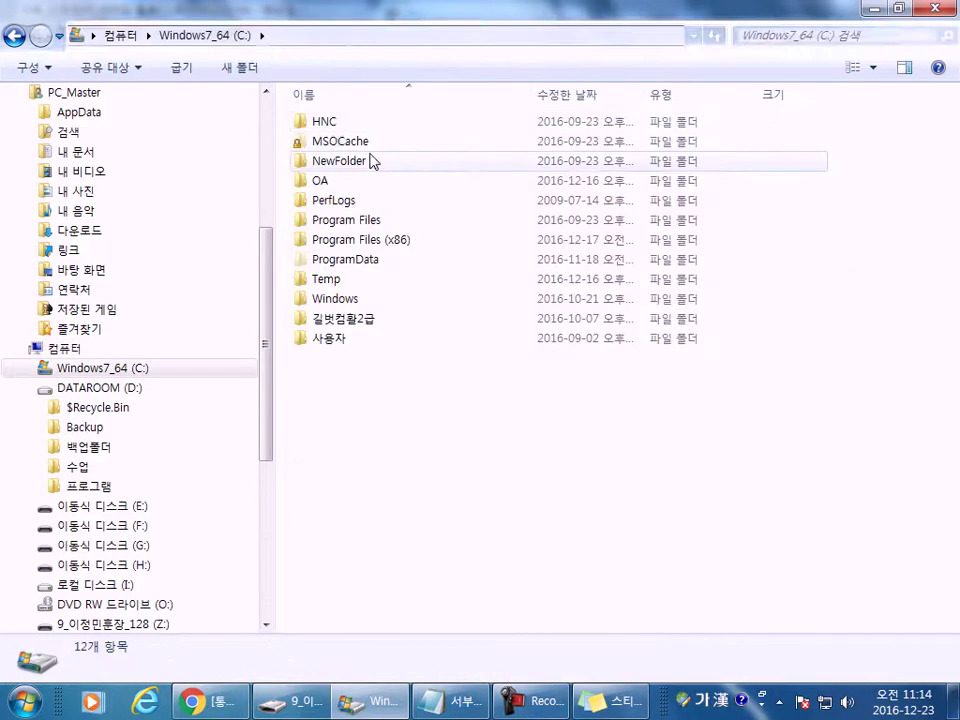
left_click(325, 121)
left_click(333, 182)
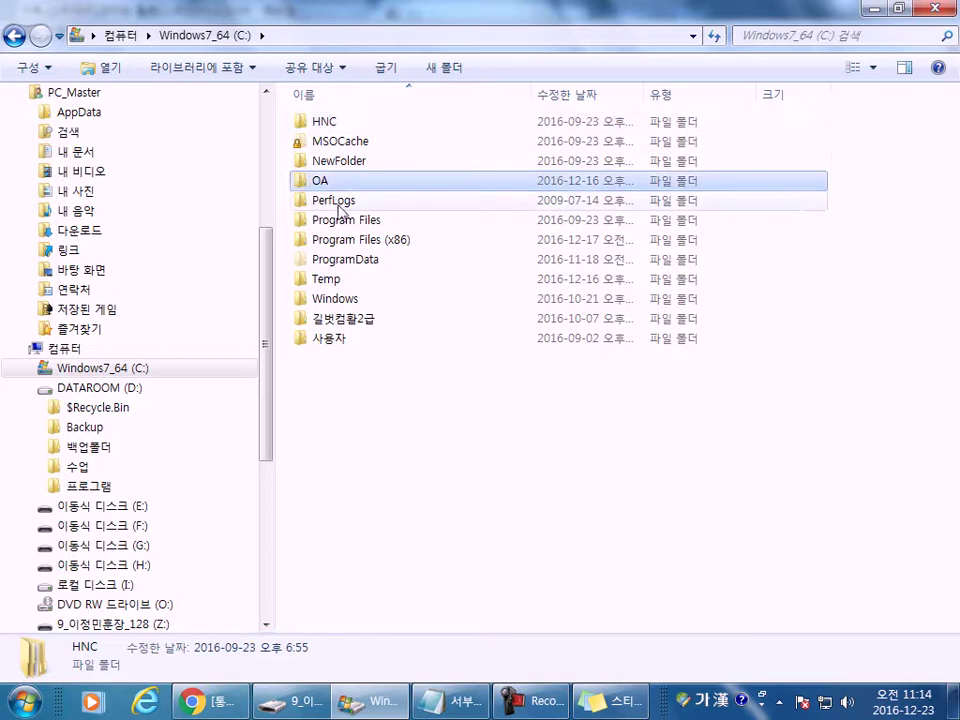
left_click(329, 220)
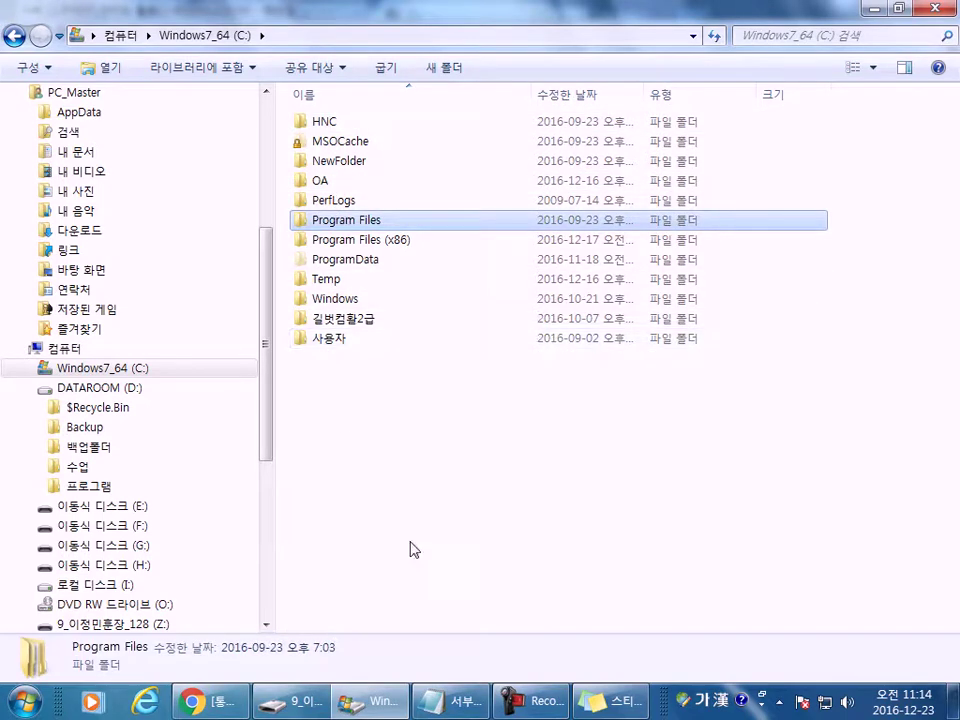
- Return to Notepad and highlight "FAT" in the file system heading and in its definition line
left_click(449, 705)
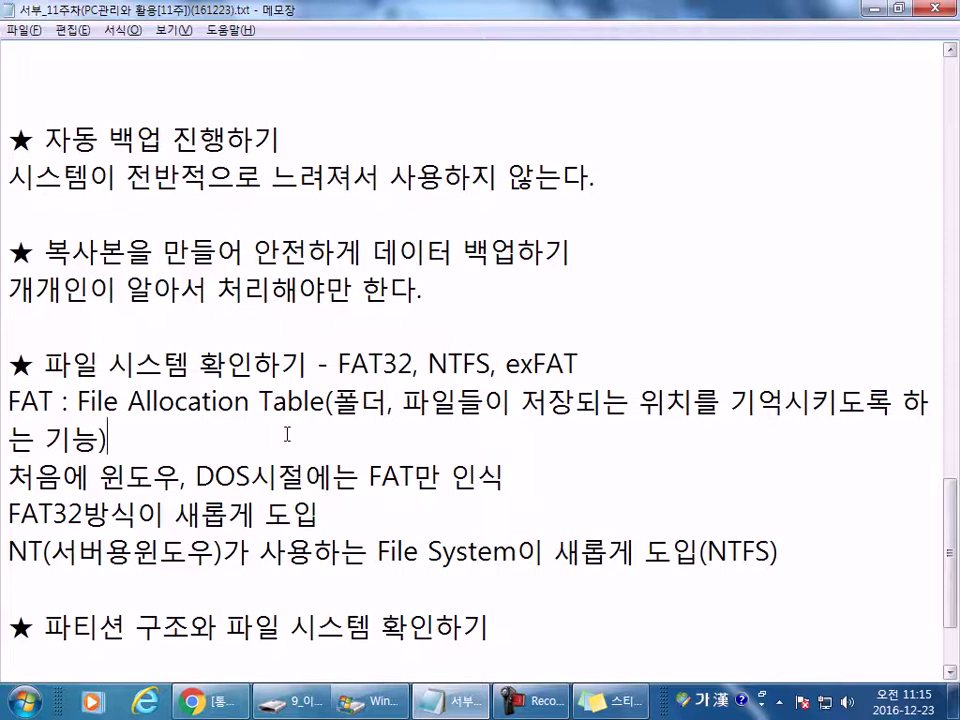
left_click_drag(385, 358, 338, 360)
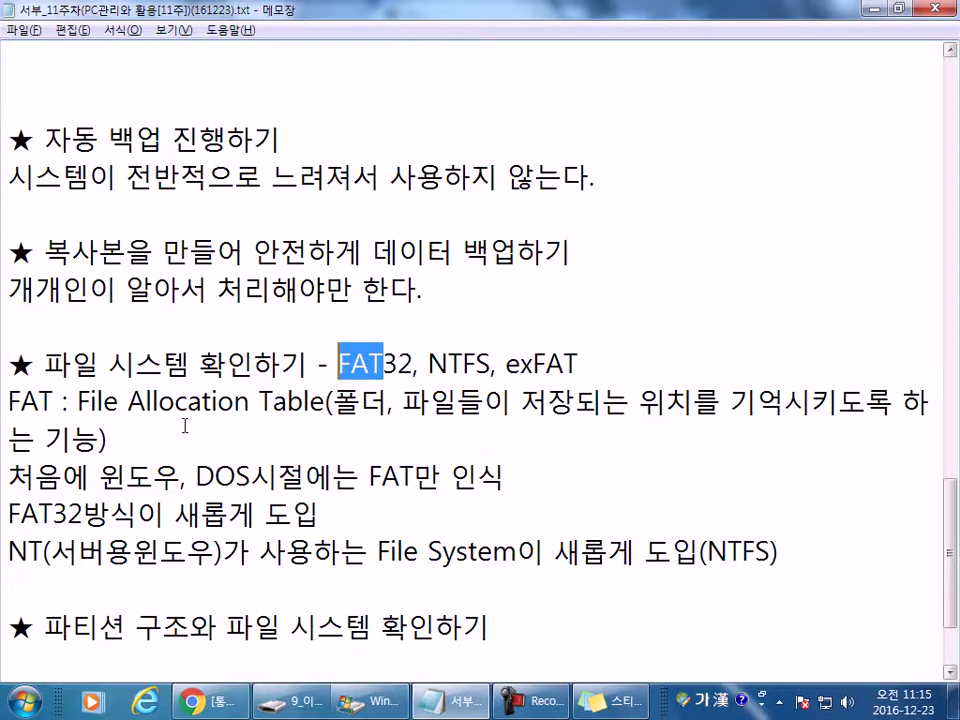
left_click_drag(54, 402, 3, 400)
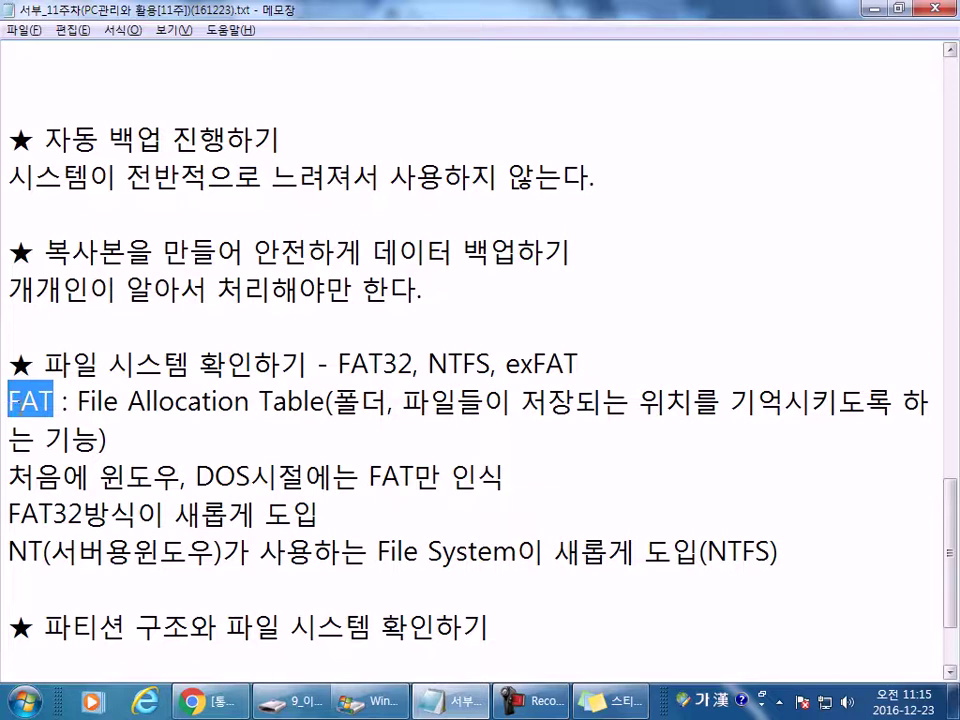
left_click(106, 436)
left_click(54, 402)
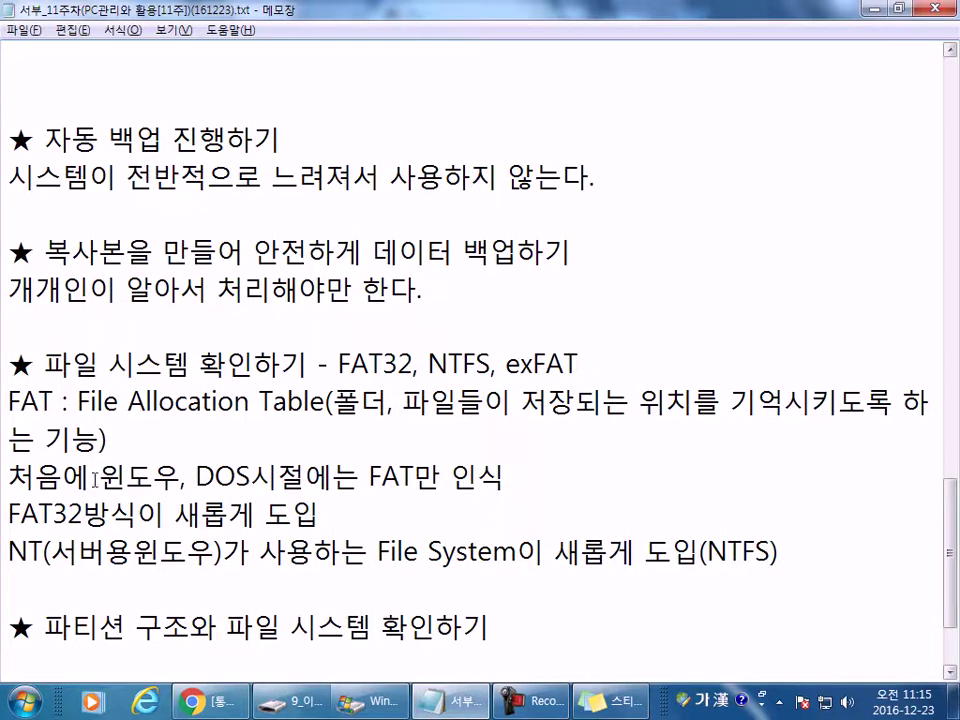
- Insert "(16)" after "FAT" in the DOS-era line, and highlight "FAT32" in the line below it
left_click(415, 475)
type("(16)")
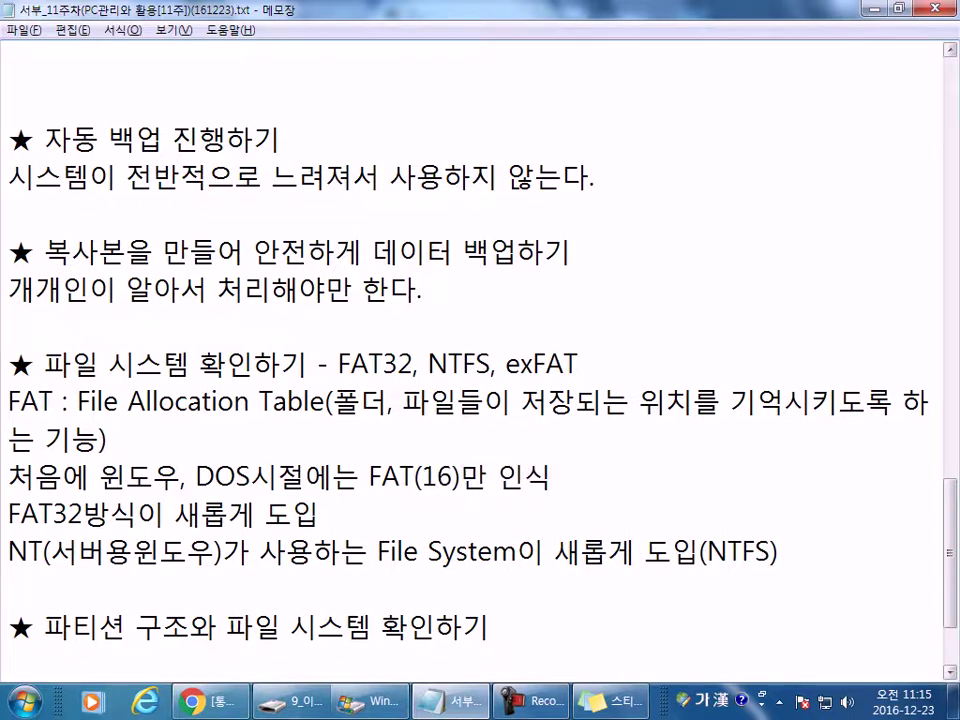
key("Down")
scroll(48, 553, "down", 1)
left_click_drag(82, 401, 8, 401)
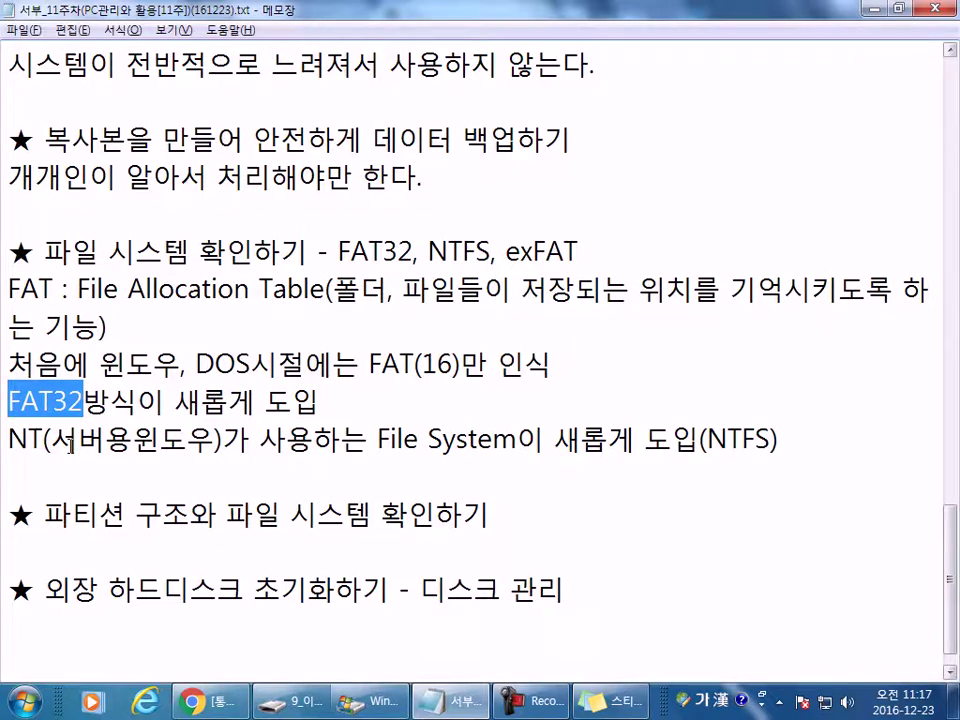
- Append " : XP시절부터" to the end of the NT line after "(NTFS)"
left_click(842, 443)
type(":")
type("dnlk")
key("BackSpace")
key("BackSpace")
key("BackSpace")
key("BackSpace")
key("Hangul")
key("Hangul")
type("t")
key("BackSpace")
key("Hangul")
type("XP")
key("Hangul")
type("tl")
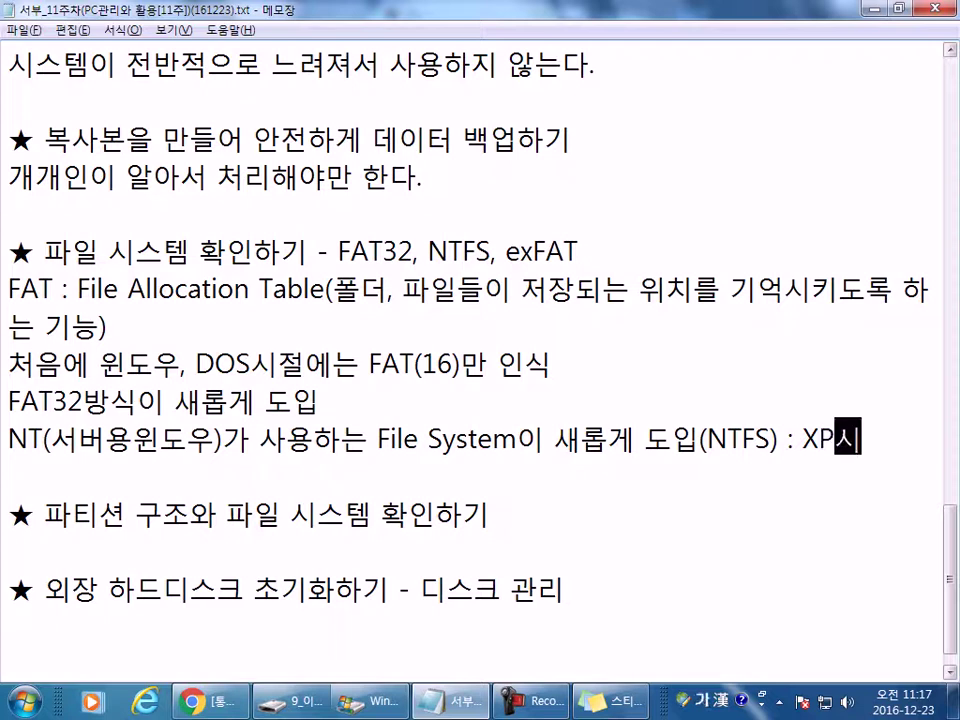
type("wjfqnxjh")
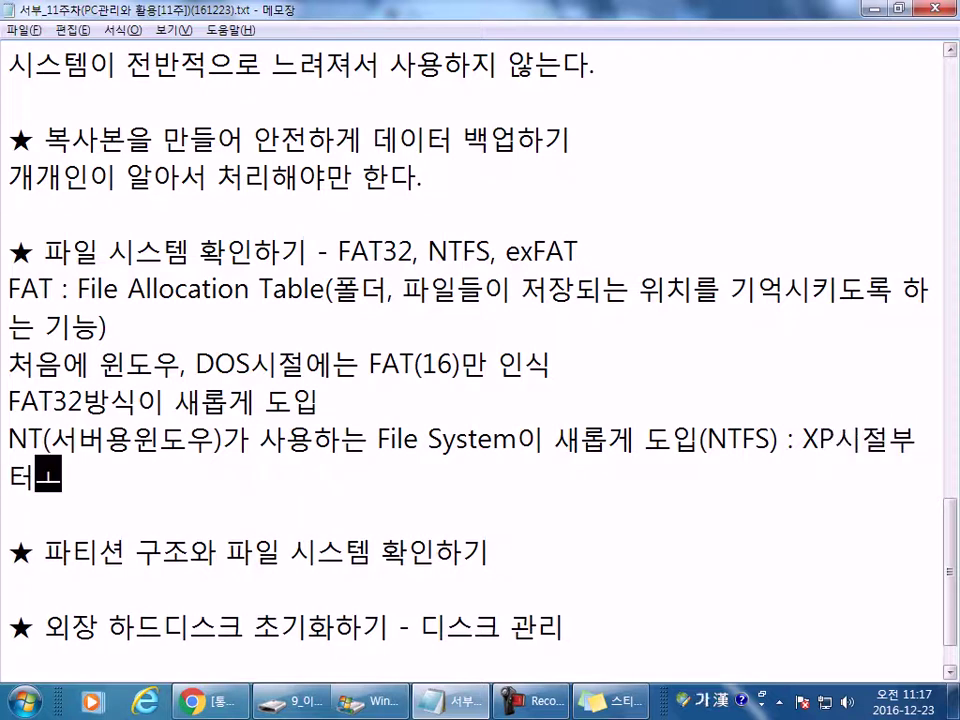
- Finish the NTFS note line after "XP시절부터" with "도입되었다."
key("BackSpace")
key("BackSpace")
type("wh")
key("BackSpace")
key("BackSpace")
type("eh")
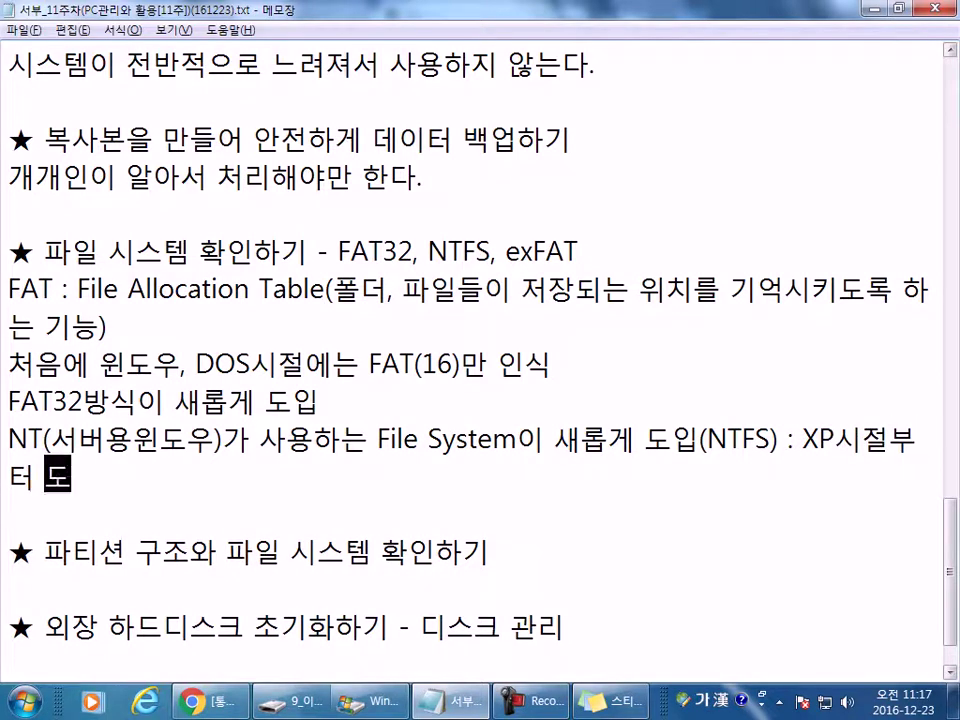
type("dlqehldjTek.,")
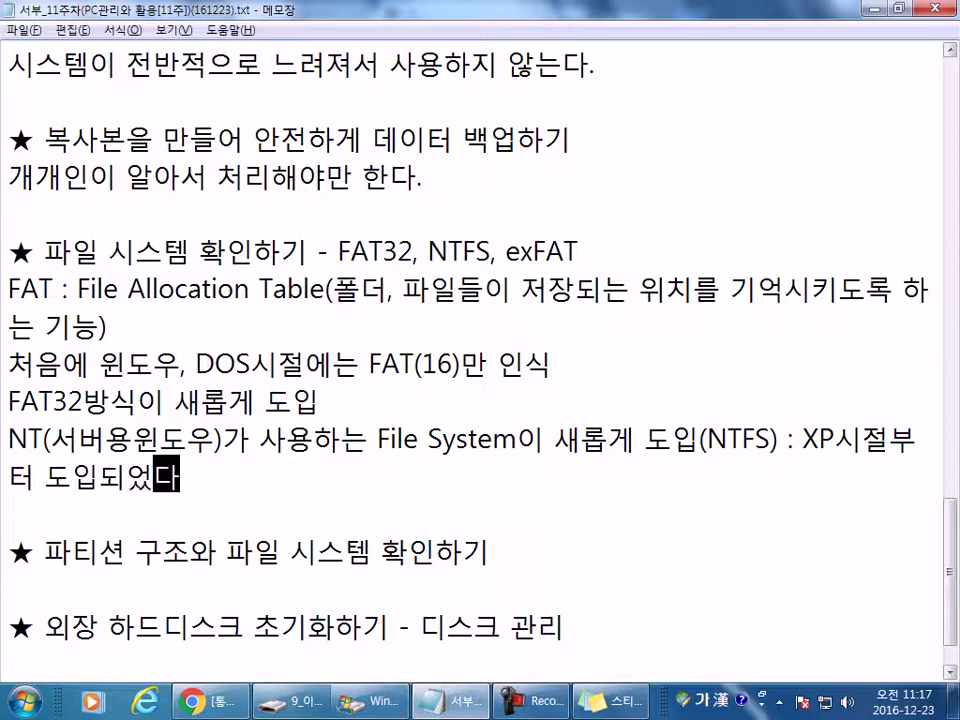
key("BackSpace")
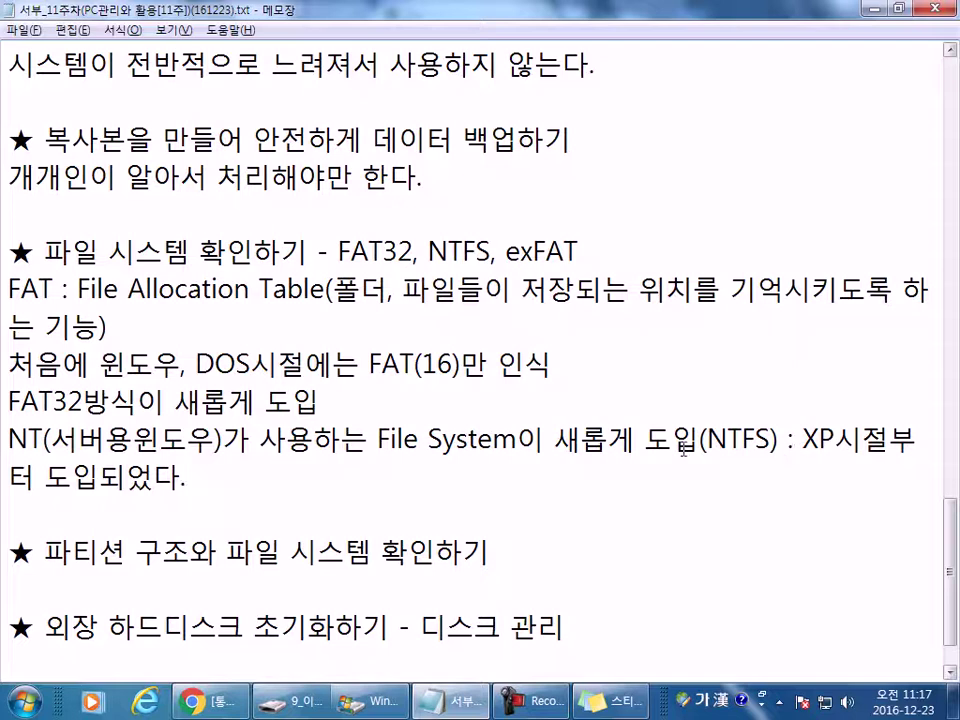
left_click_drag(82, 400, 8, 400)
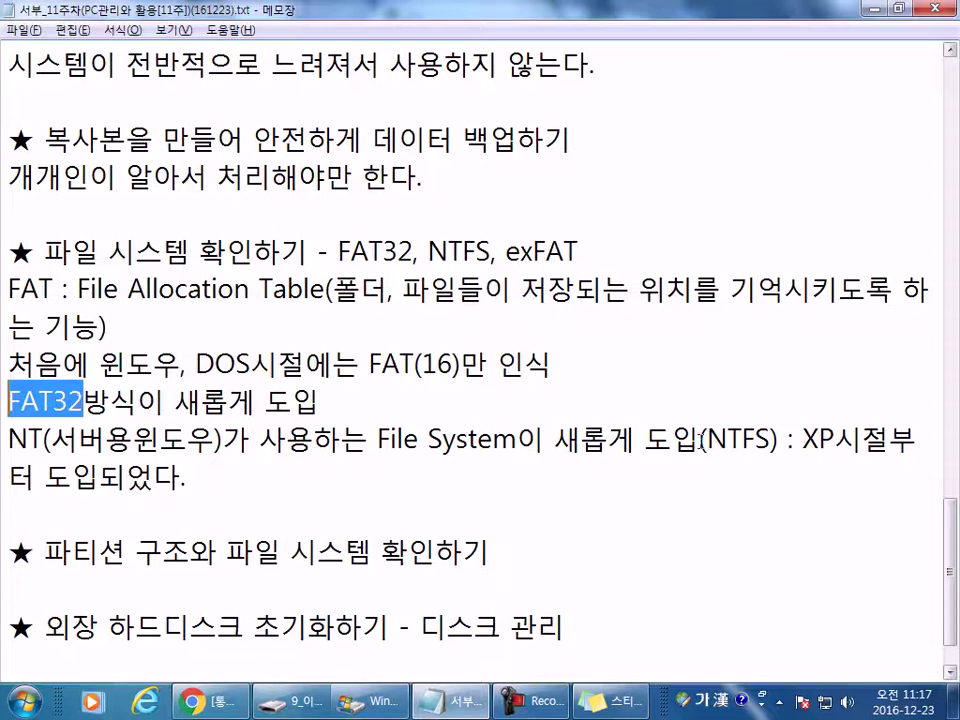
left_click_drag(707, 441, 770, 440)
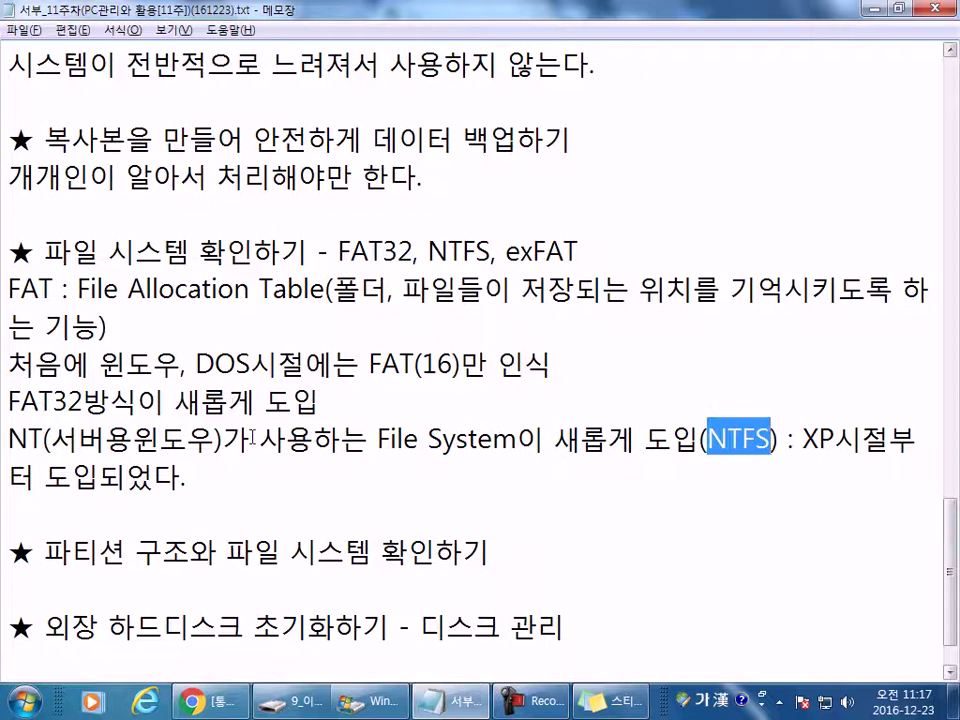
- Insert a new line under the NTFS note and begin it with "FAT, FAT32, NTFS에서"
left_click(215, 497)
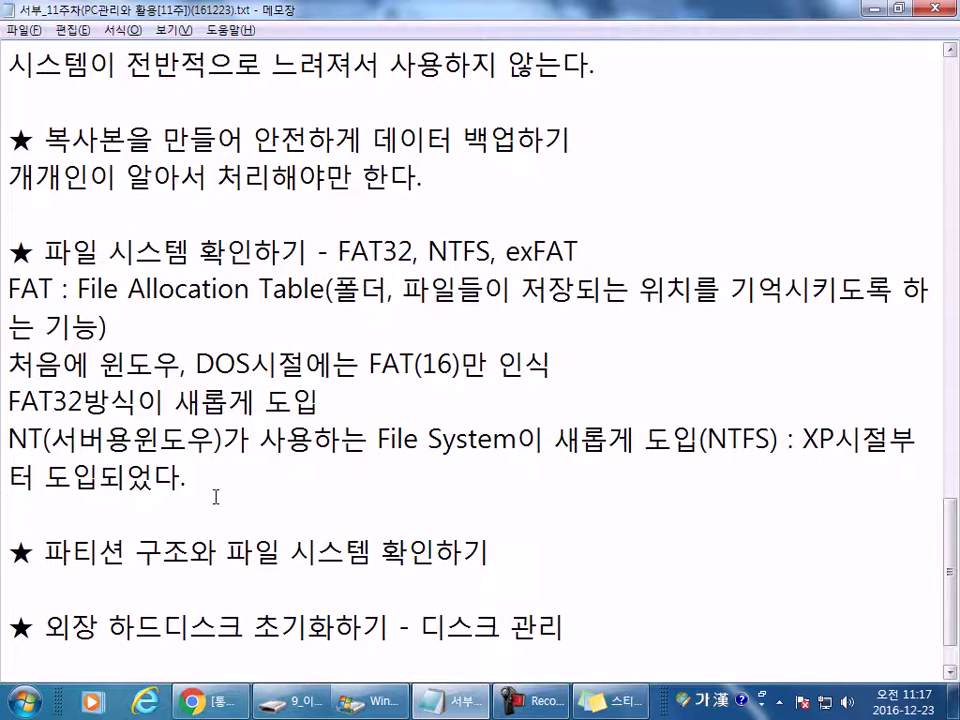
key("Return")
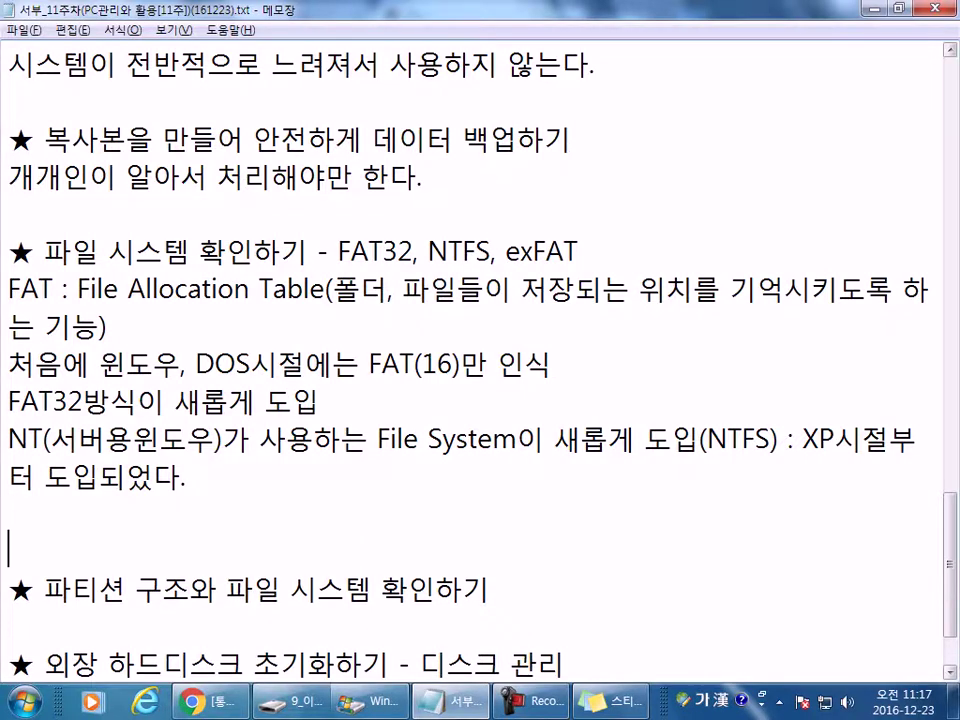
scroll(81, 422, "down", 1)
left_click(73, 405)
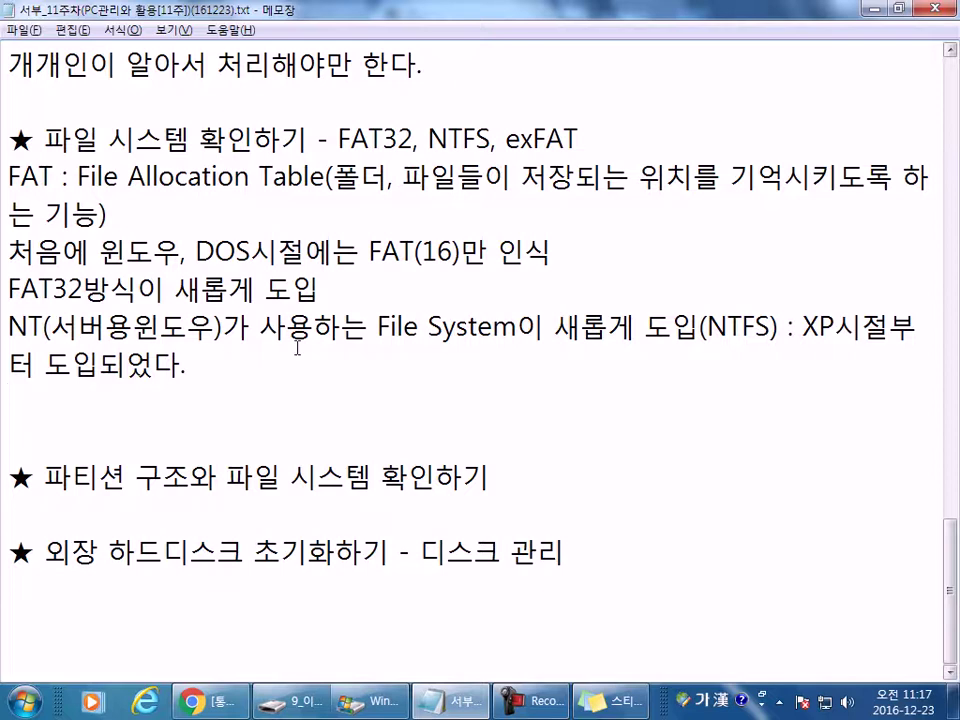
key("Hangul")
type("FAT, FAT")
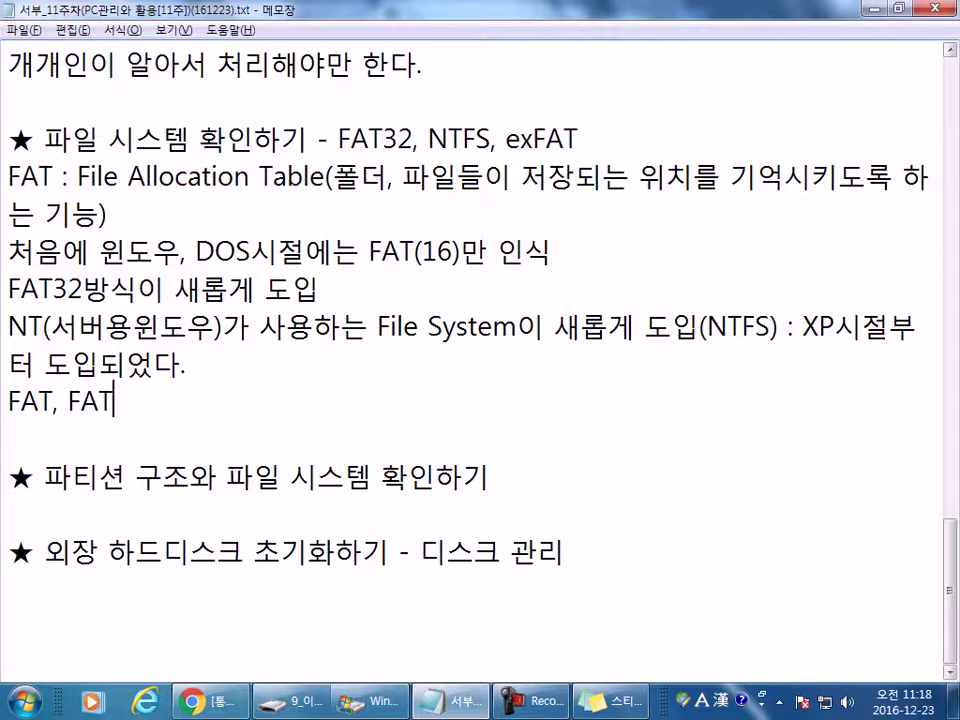
type("32, NT")
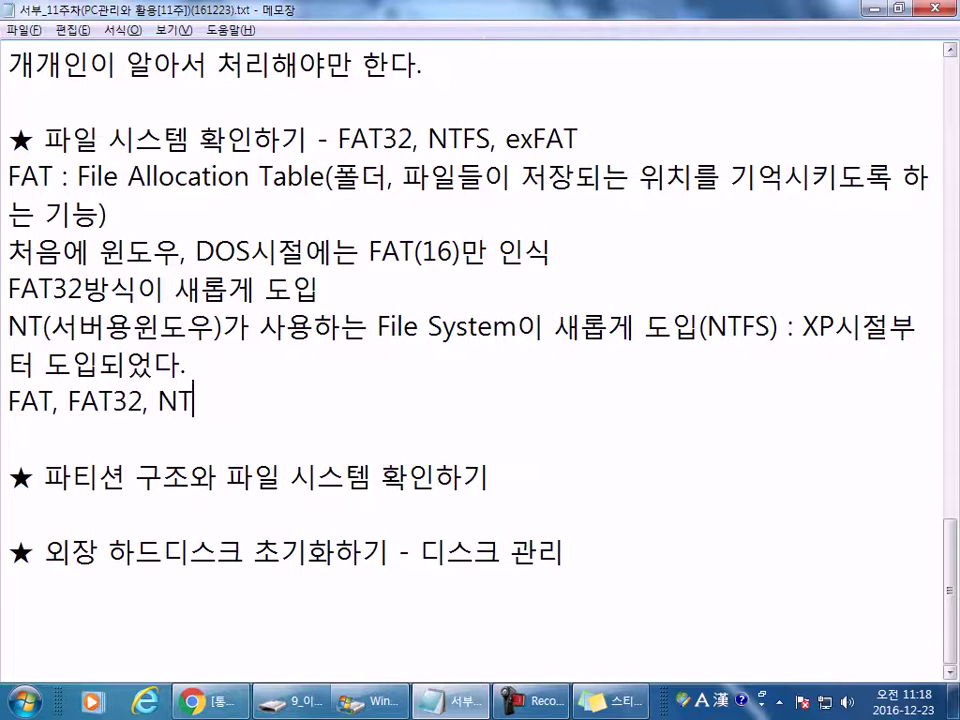
type("FS")
key("Hangul")
type("에서 ")
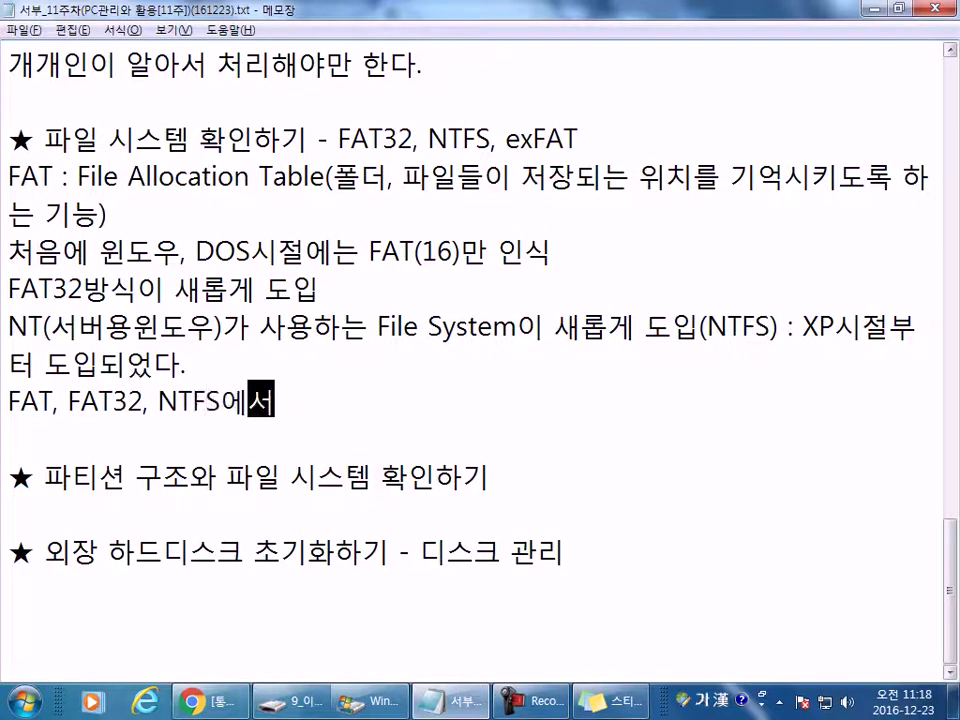
- Complete the new note line with "사용할 수 있는 용량의 크기" and start another line below it
type("사용하")
key("BackSpace")
type("할 수 있는 ")
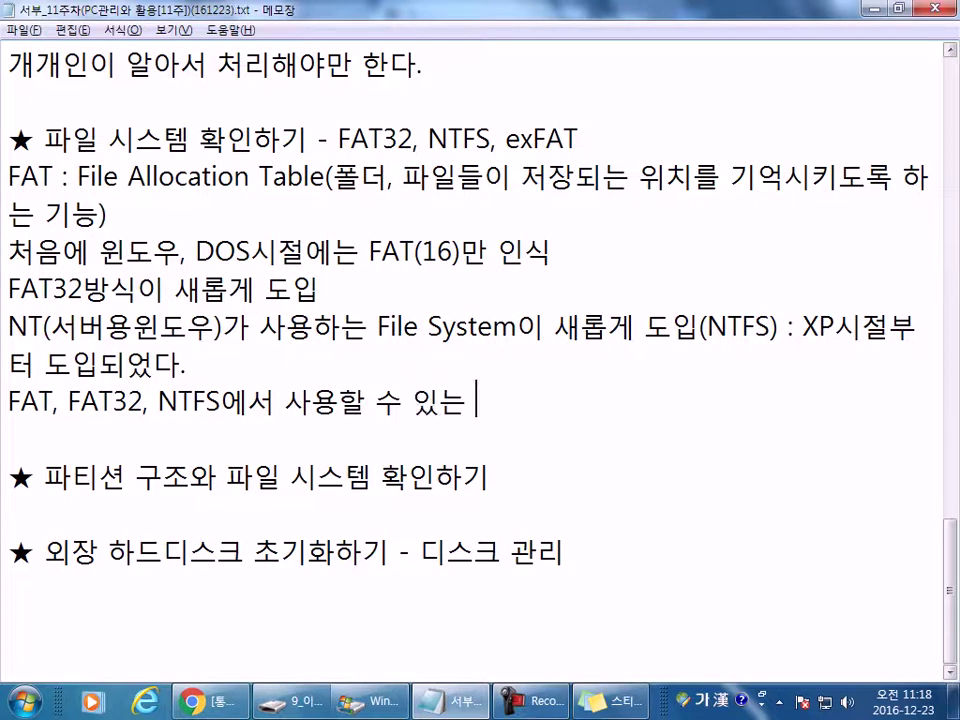
type("용량이ㅏ ㅋ")
key("BackSpace")
key("BackSpace")
key("BackSpace")
key("BackSpace")
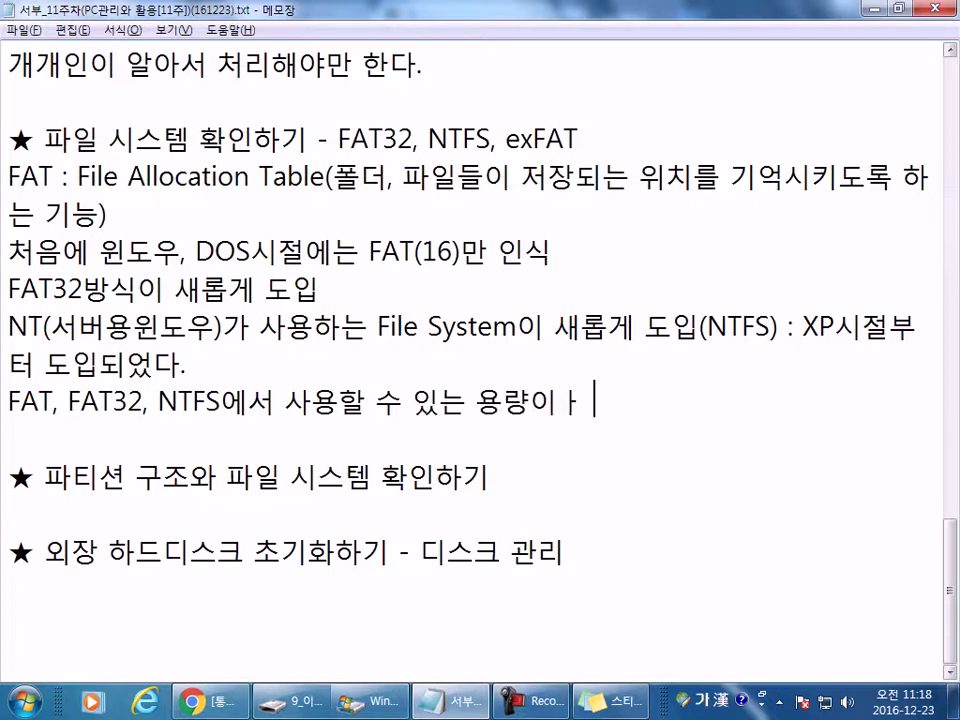
type("의 크기")
key("Return")
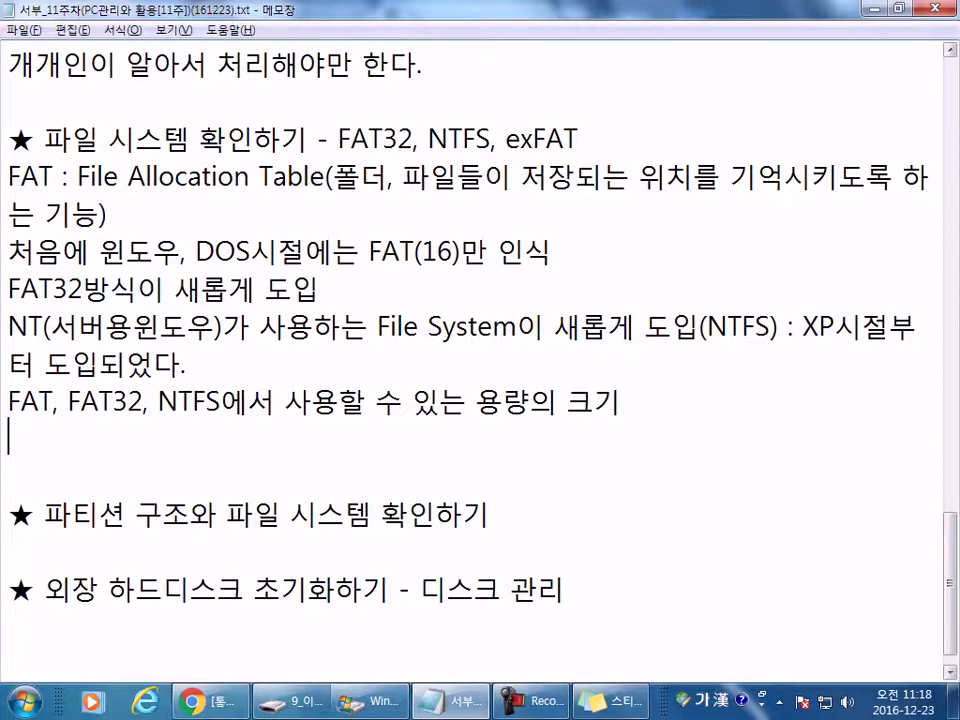
- Switch to Windows Explorer and display the computer's drives to examine their file systems and capacities
left_click(293, 700)
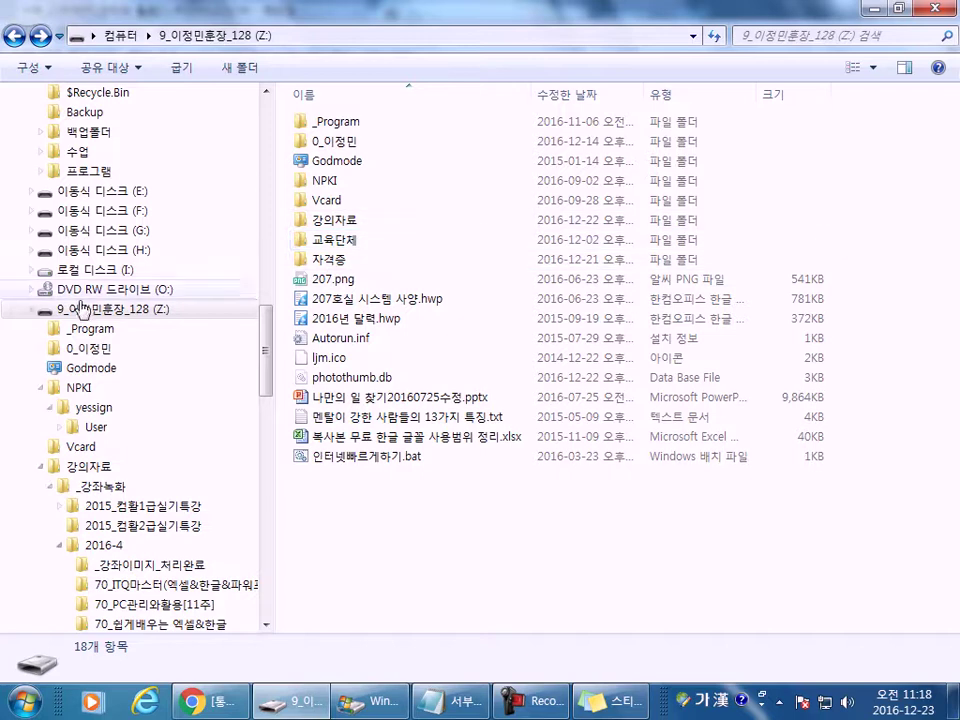
left_click_drag(266, 321, 268, 218)
left_click(31, 210)
left_click(45, 190)
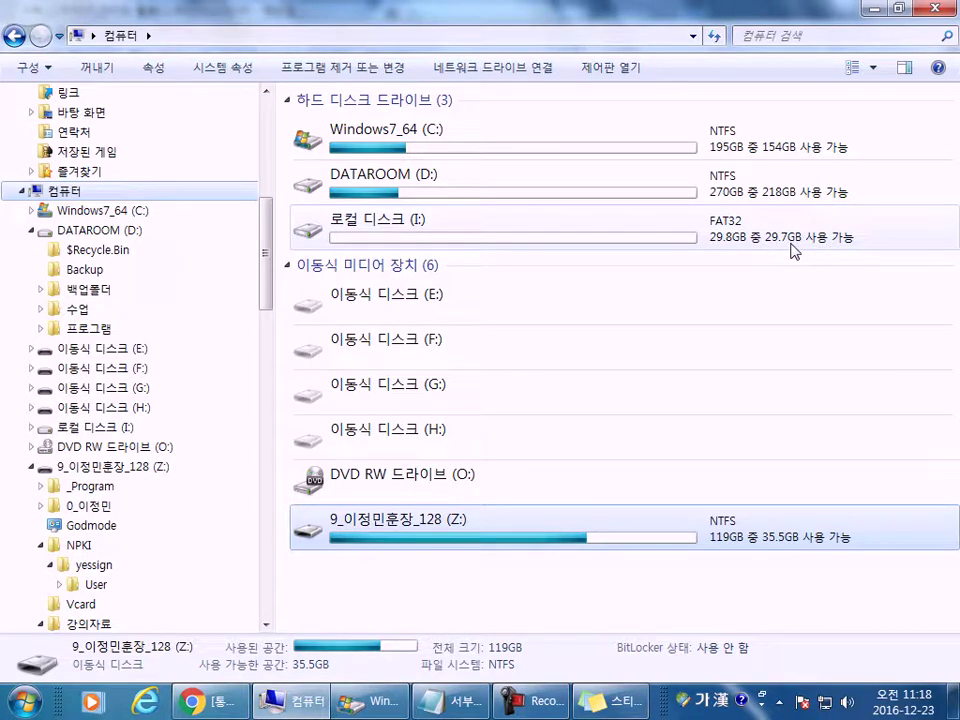
- Delete the 백업폴더 folder from the DATAROOM (D:) drive
double_click(392, 190)
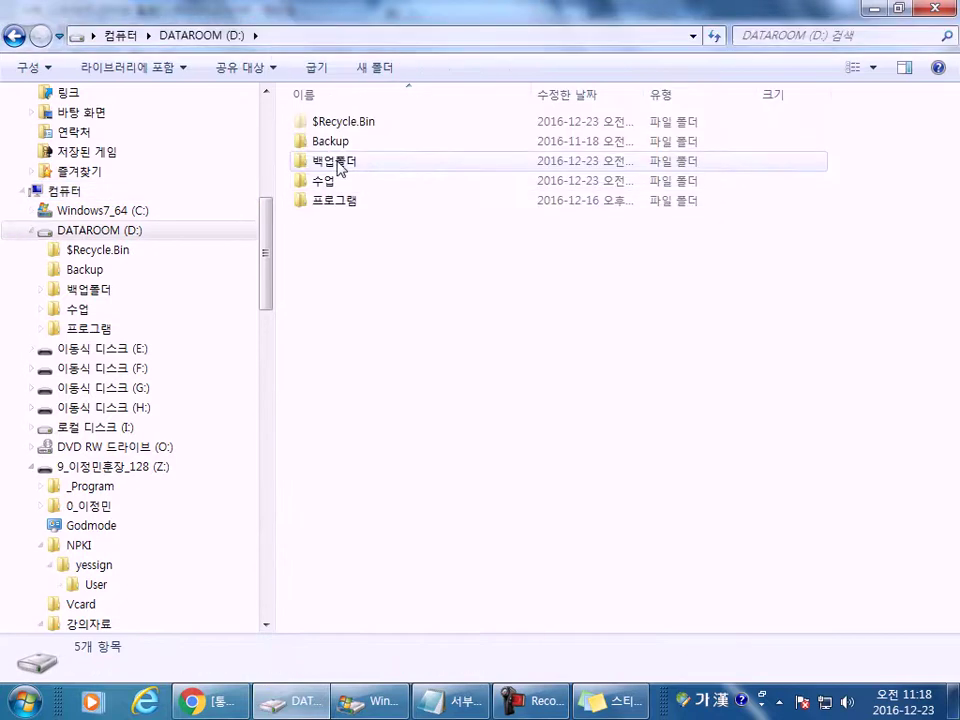
left_click(342, 165)
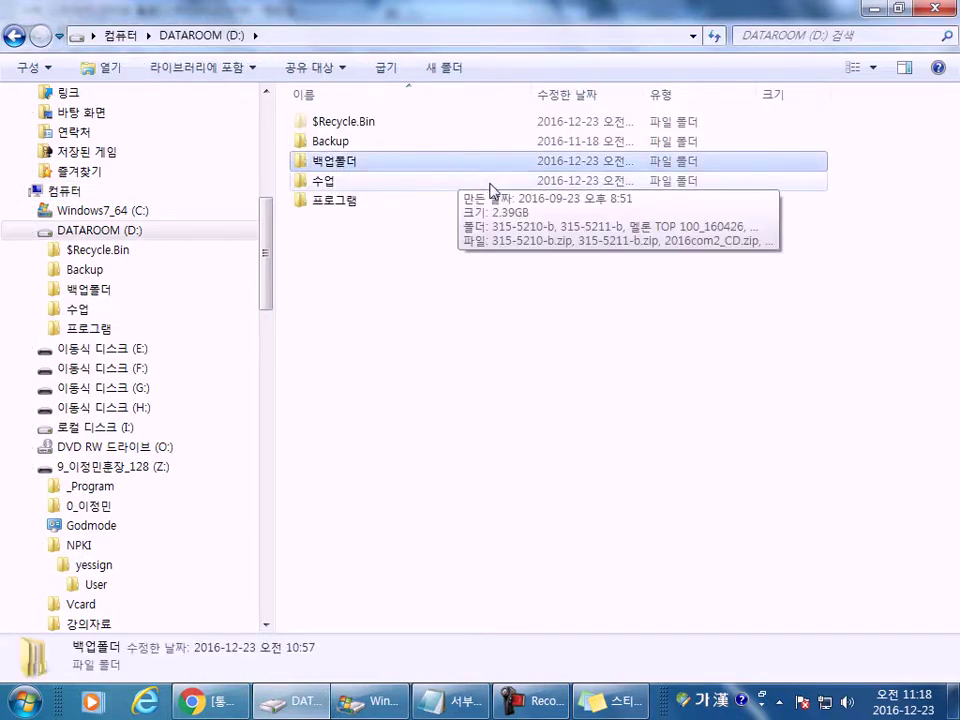
key("Delete")
key("Return")
- Copy the 201610.gho file from the Backup folder on the D: drive
left_click(326, 147)
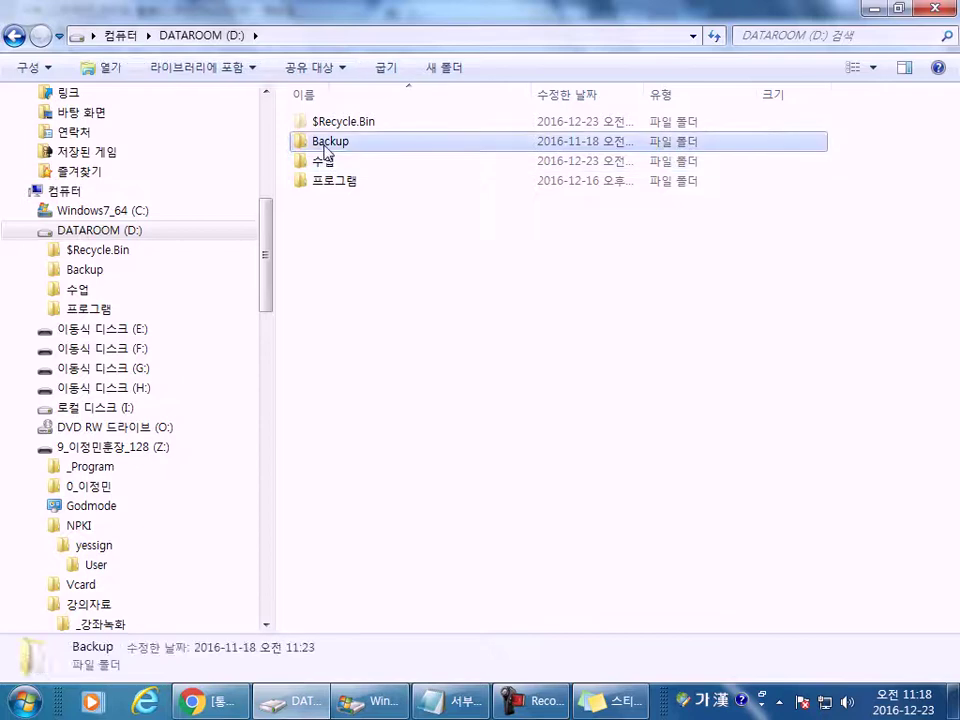
double_click(326, 147)
left_click(560, 128)
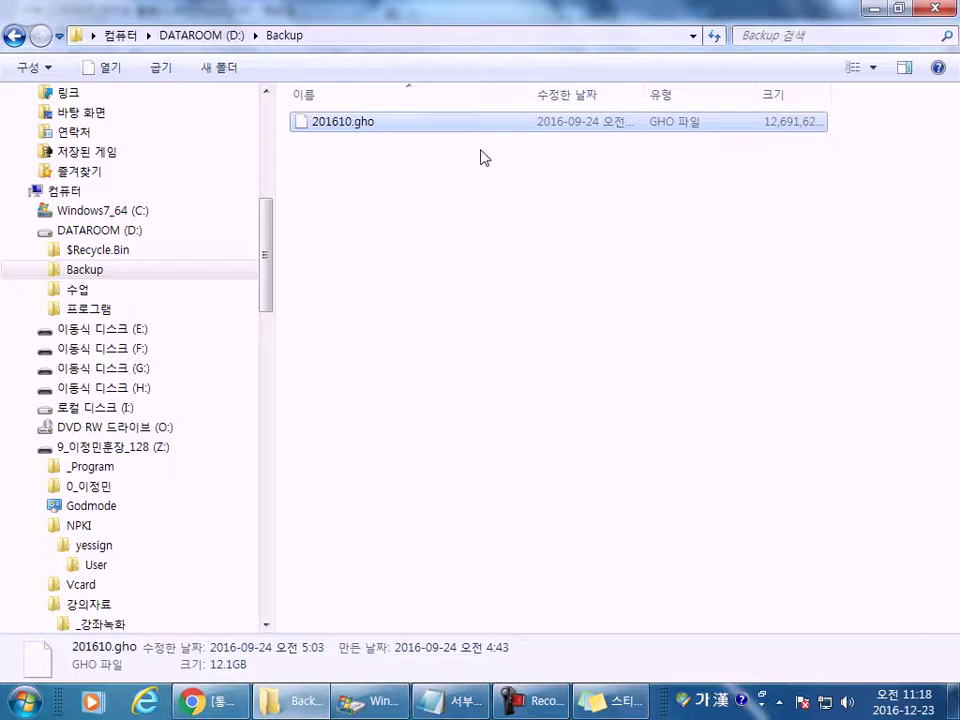
right_click(454, 127)
left_click(497, 313)
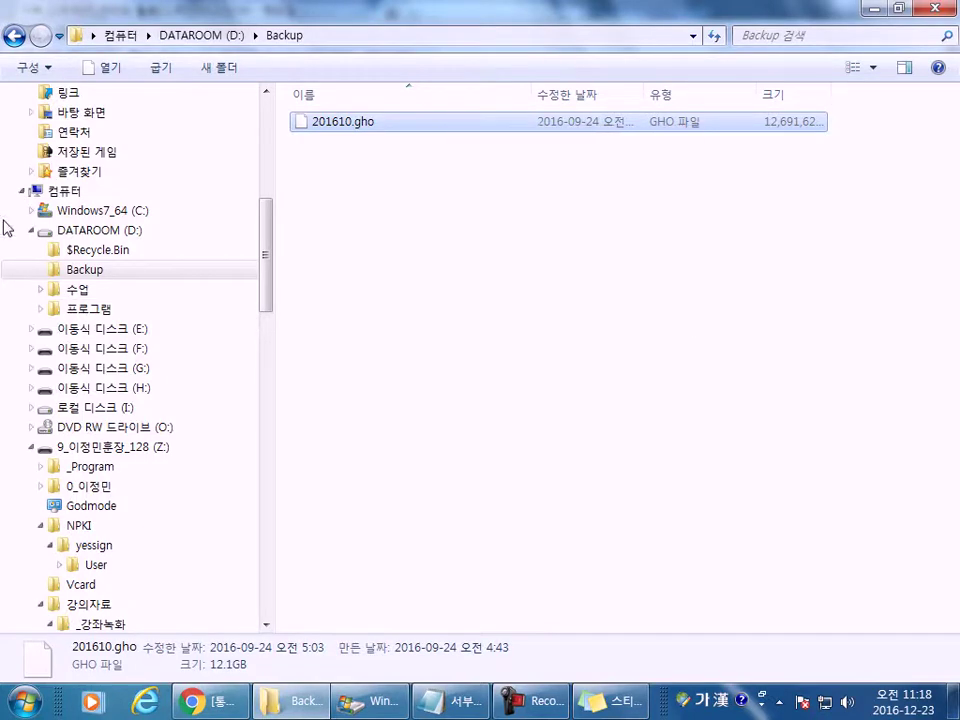
- Try to paste 201610.gho onto the FAT32 local disk (I:) and dismiss the attempt
left_click(48, 191)
left_click(395, 242)
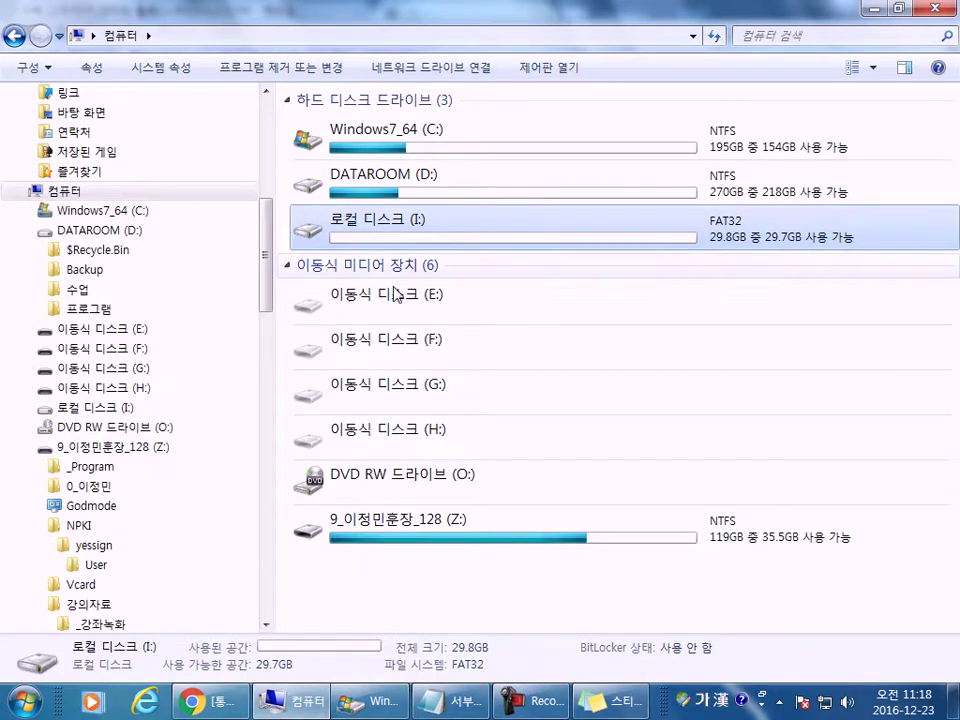
right_click(512, 529)
left_click(570, 542)
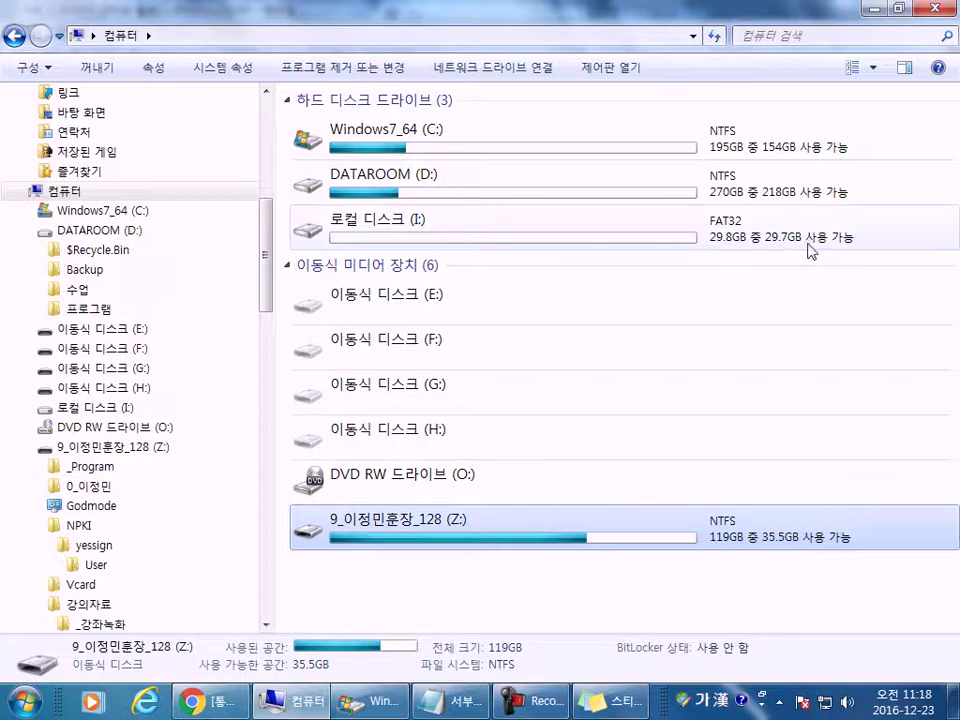
right_click(378, 217)
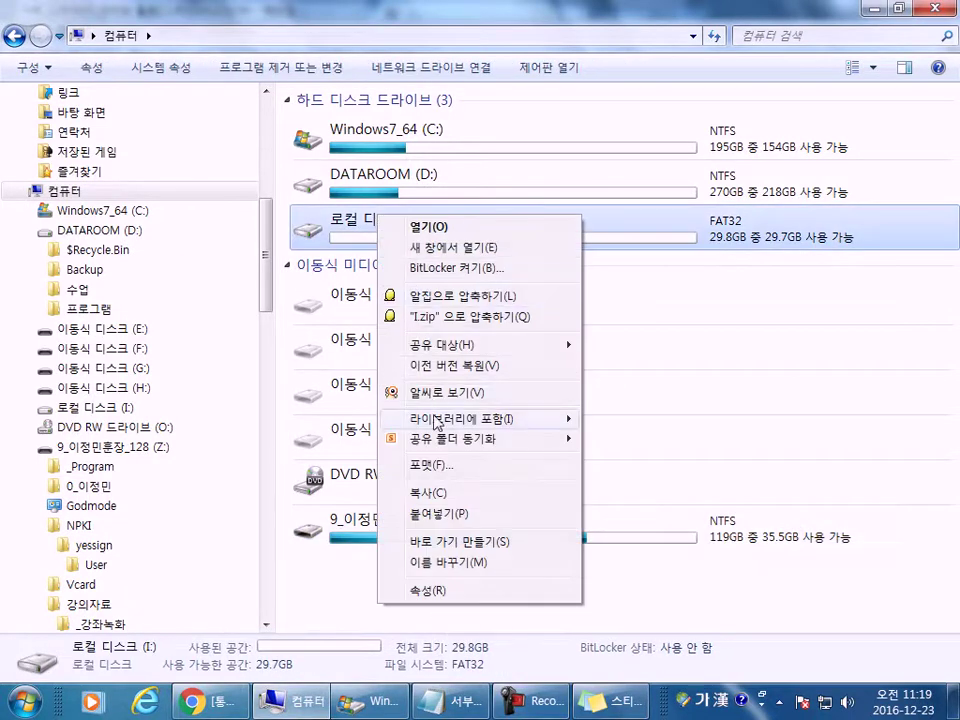
left_click(438, 513)
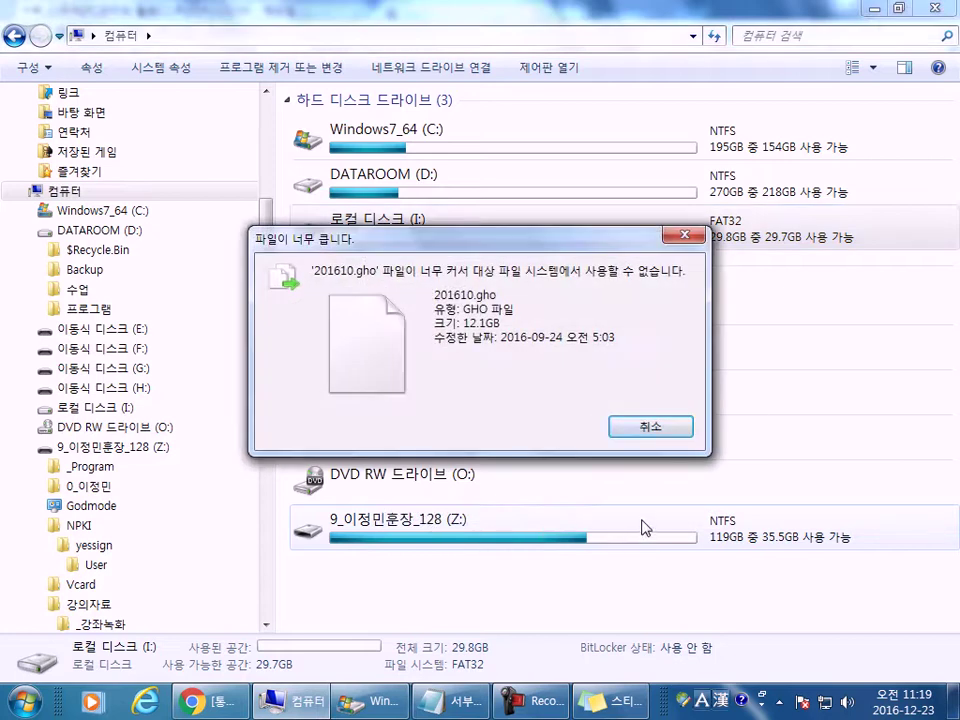
key("Escape")
- Start pasting 201610.gho onto the NTFS removable drive (Z:), cancel the copy and check the drive's contents
right_click(400, 532)
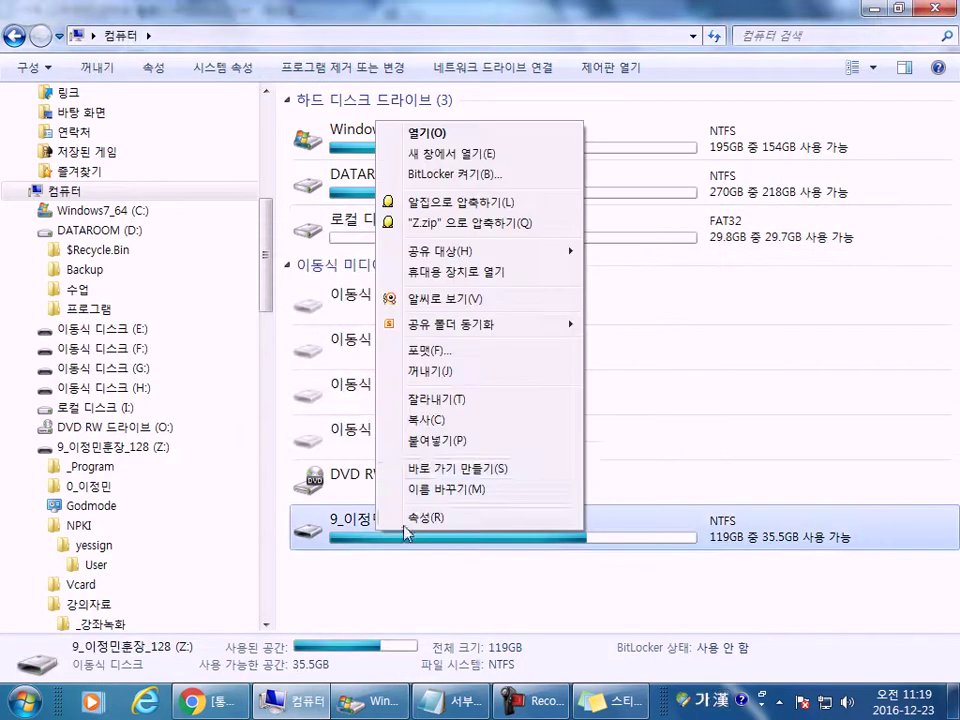
left_click(430, 445)
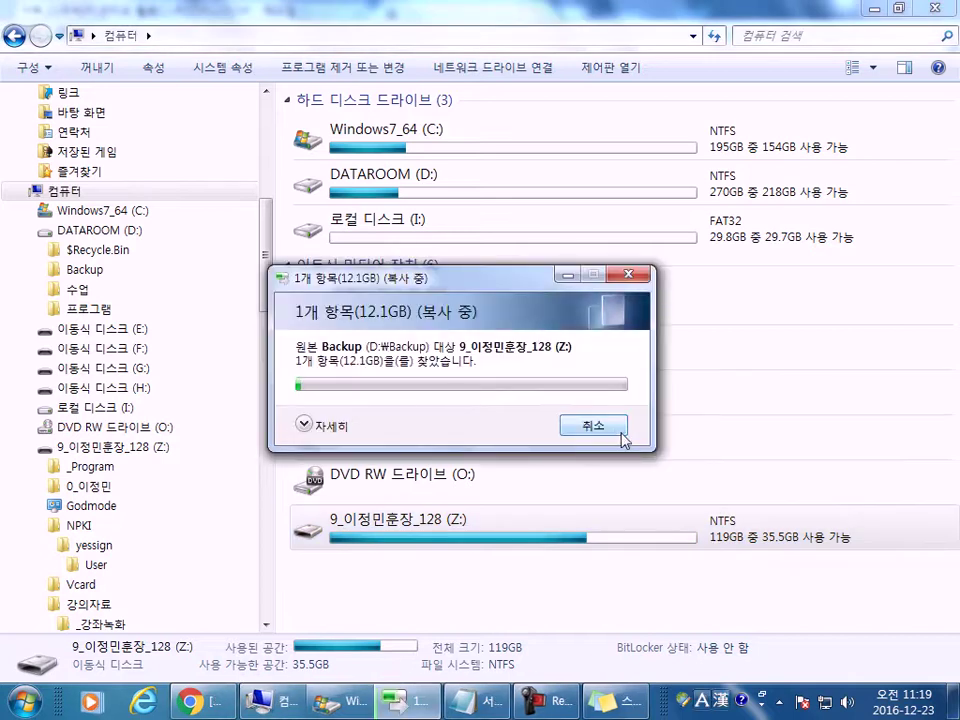
left_click(593, 426)
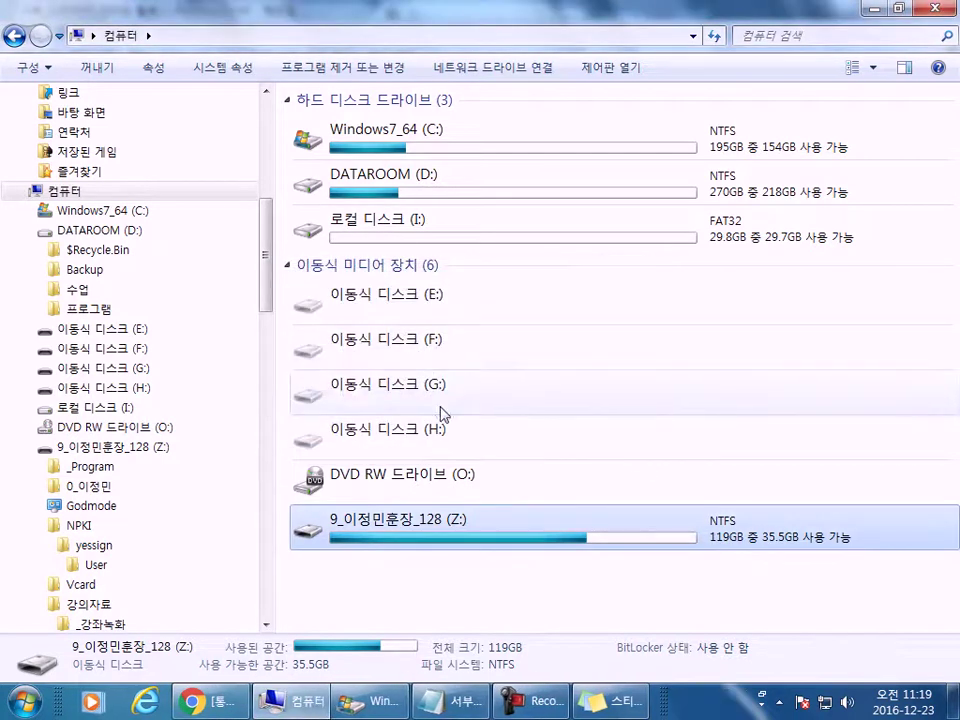
double_click(454, 536)
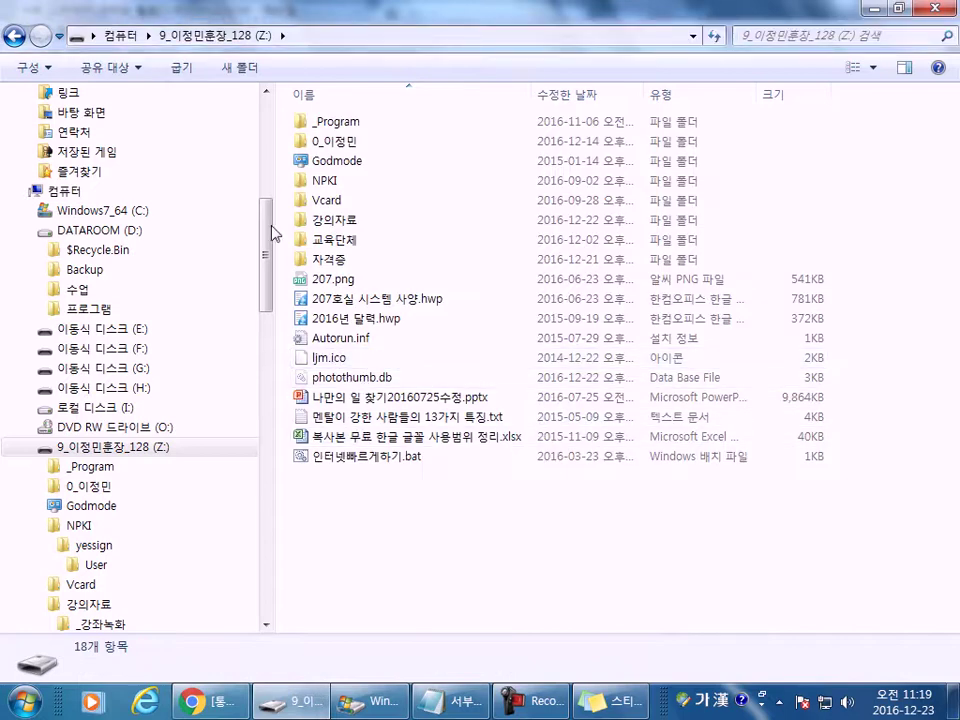
key("BackSpace")
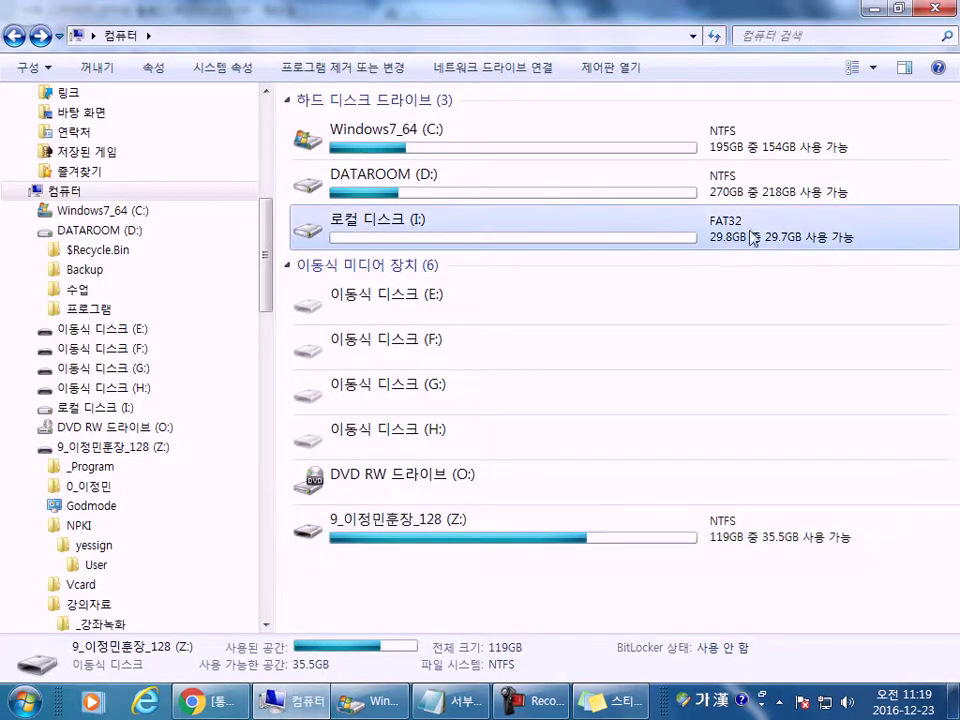
- Examine the FAT32 local disk (I:) alongside the FAT, FAT32 and NTFS capacity line in the Notepad notes
left_click(763, 242)
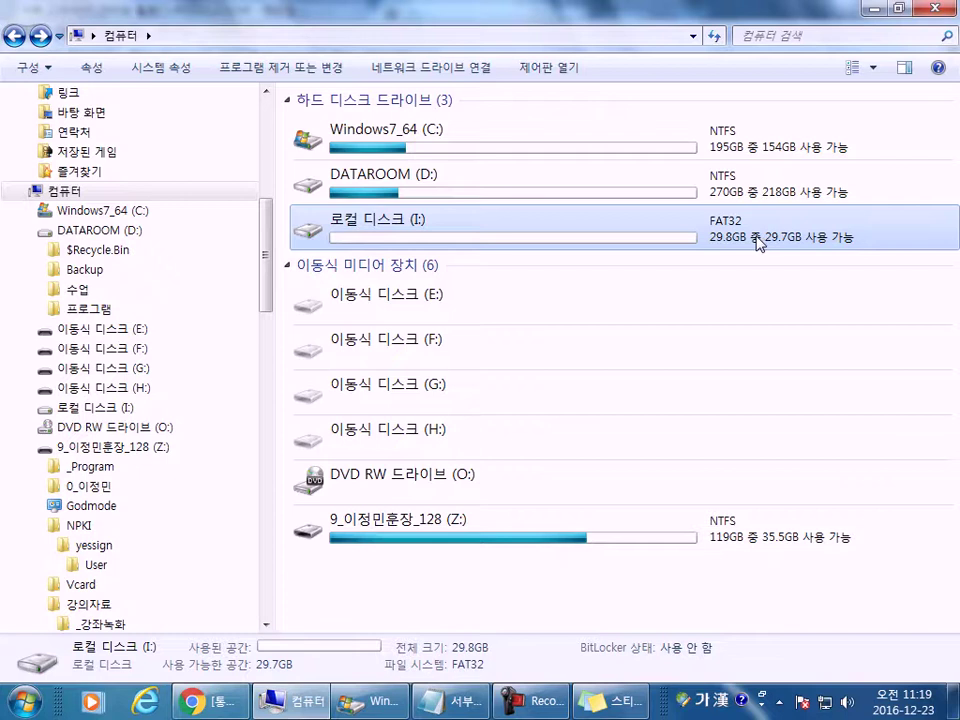
key("alt+Tab")
left_click(663, 406)
left_click(661, 422)
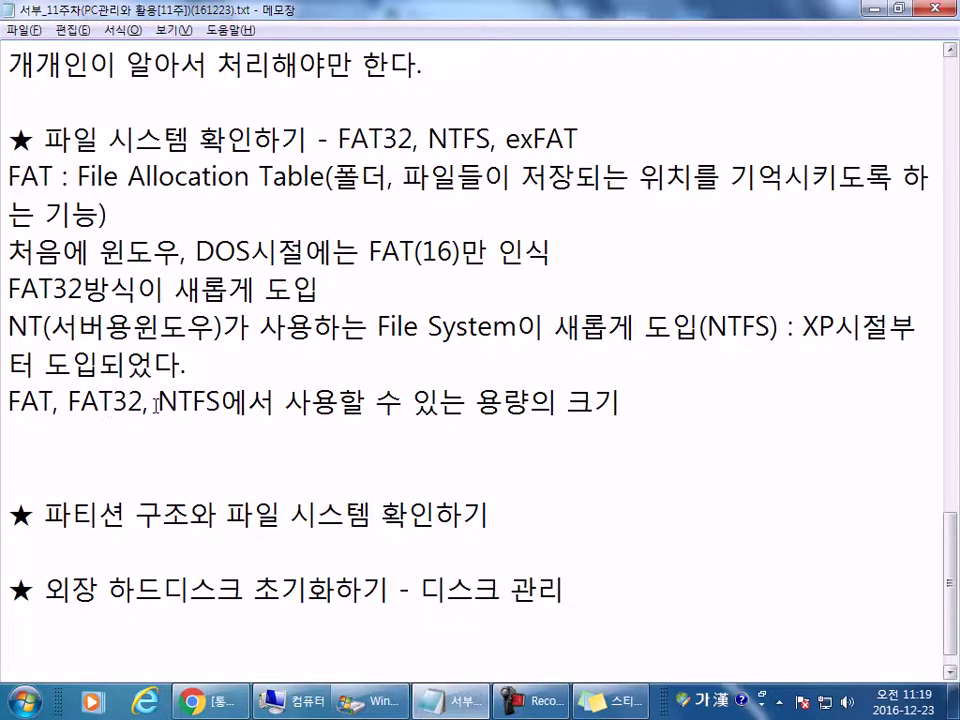
left_click_drag(145, 401, 3, 401)
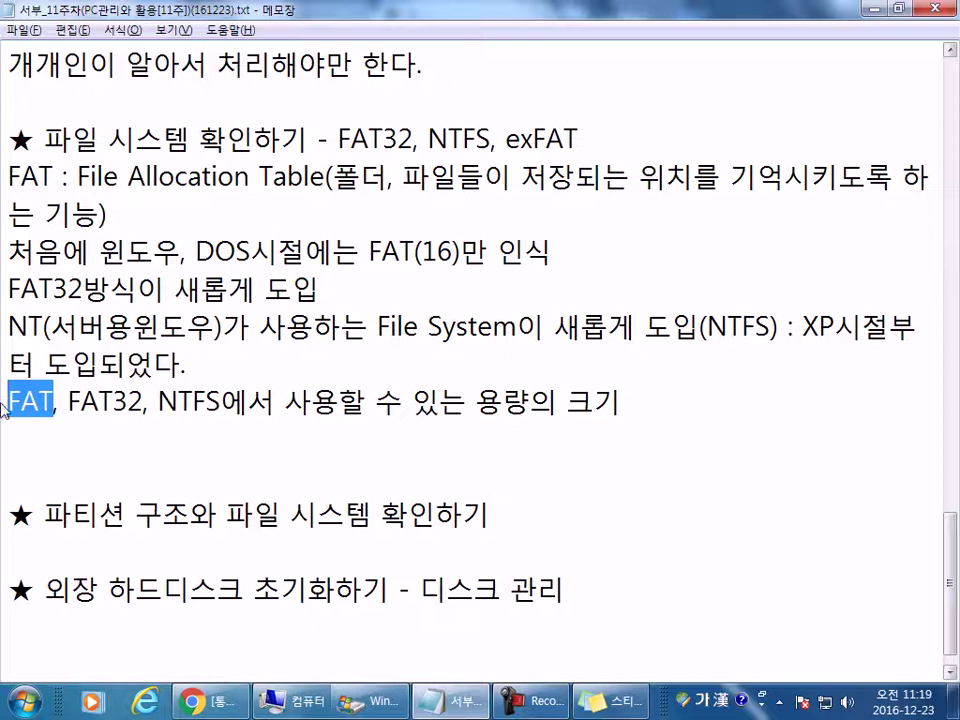
left_click(130, 436)
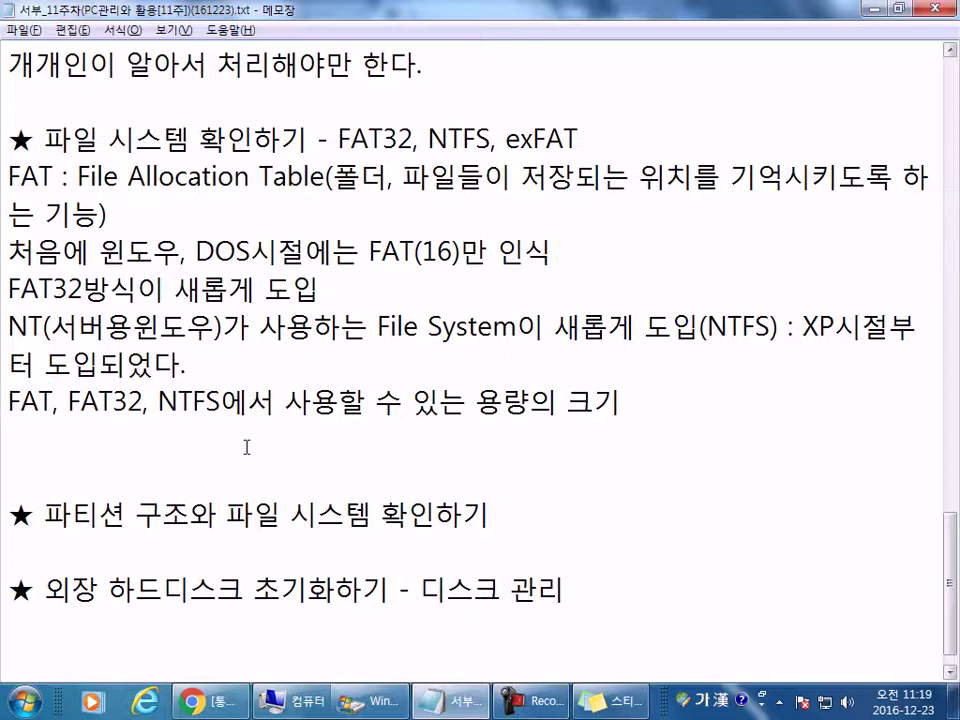
key("alt+Tab")
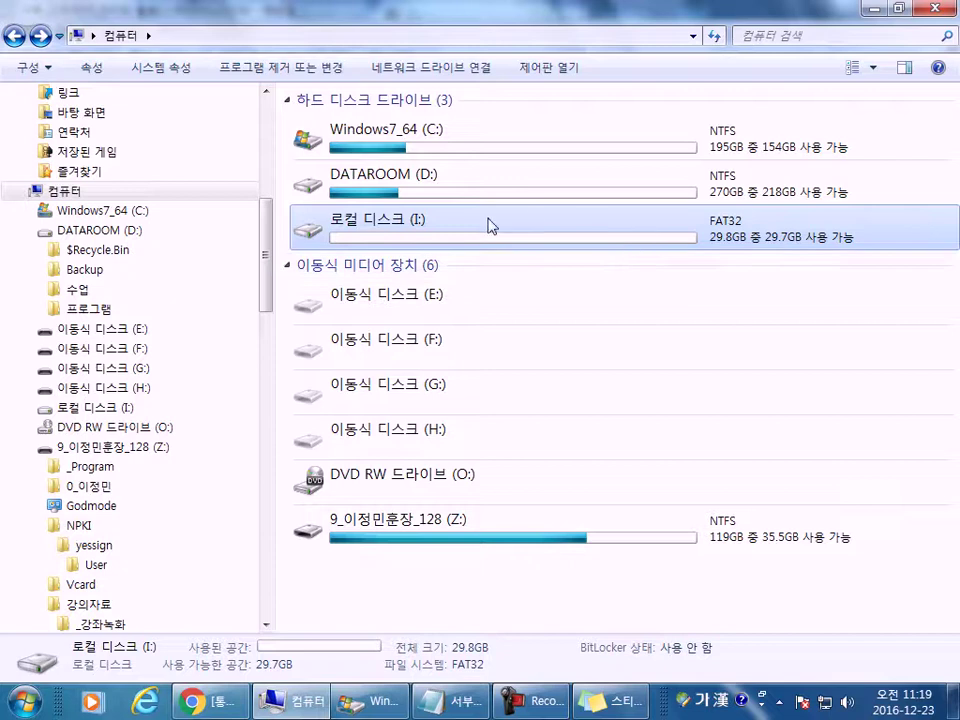
- Check which file systems are offered for formatting DATAROOM (D:), and close the format dialog without starting
left_click(402, 224)
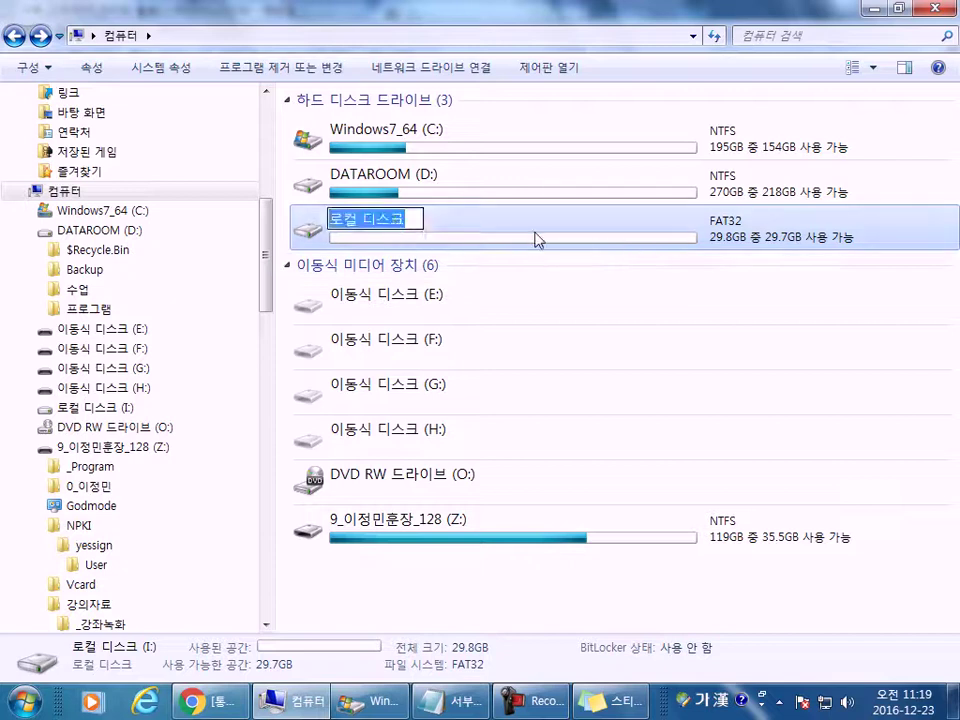
left_click(495, 237)
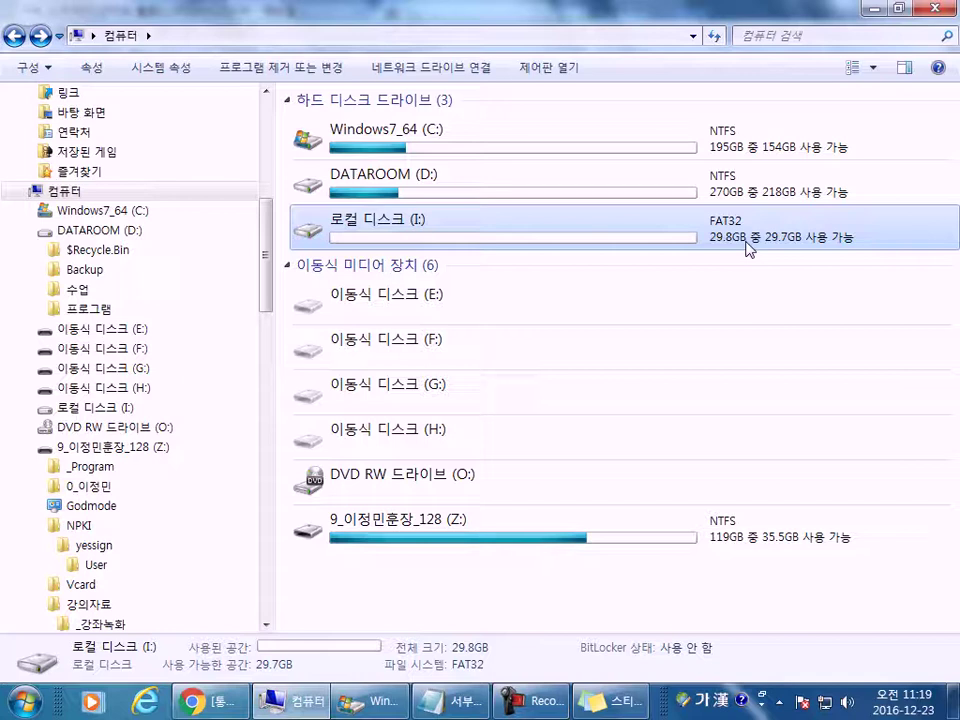
left_click(362, 198)
right_click(364, 198)
left_click(415, 436)
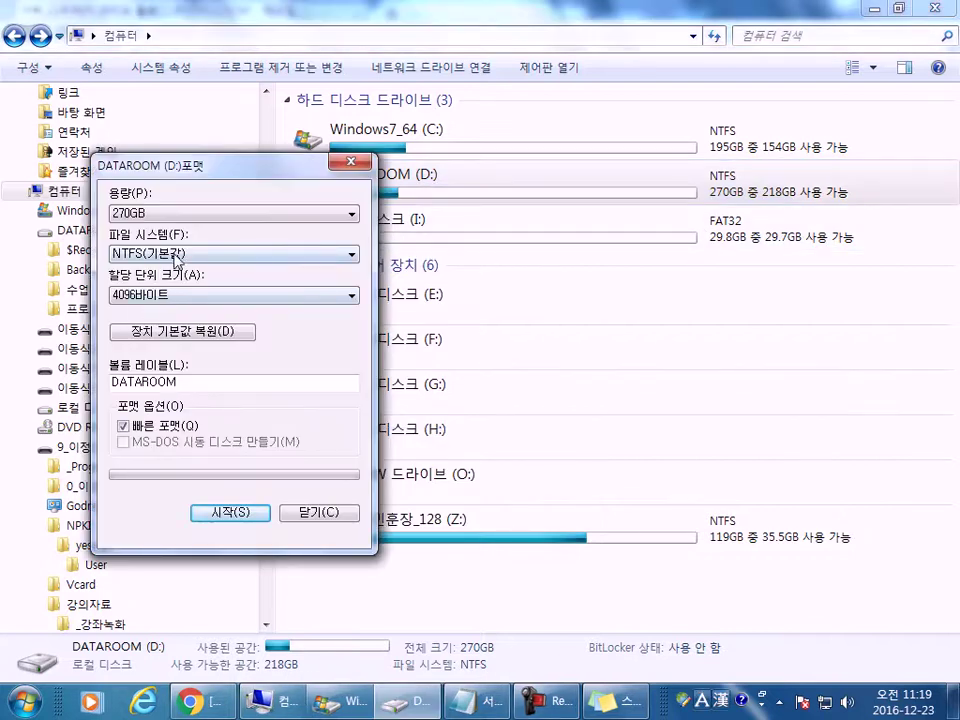
left_click(172, 256)
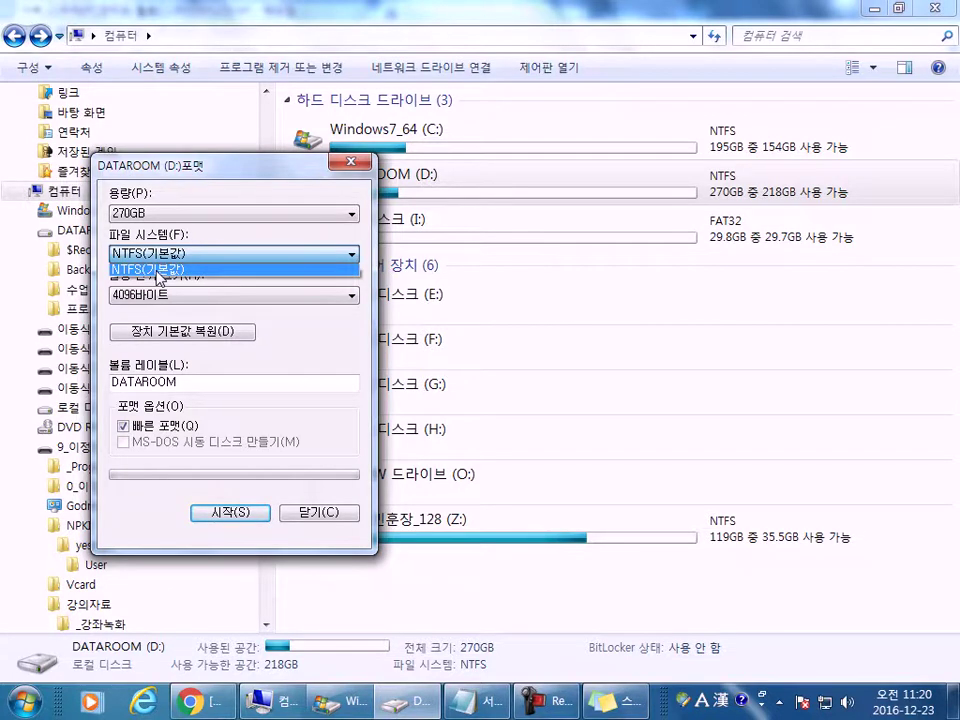
key("Escape")
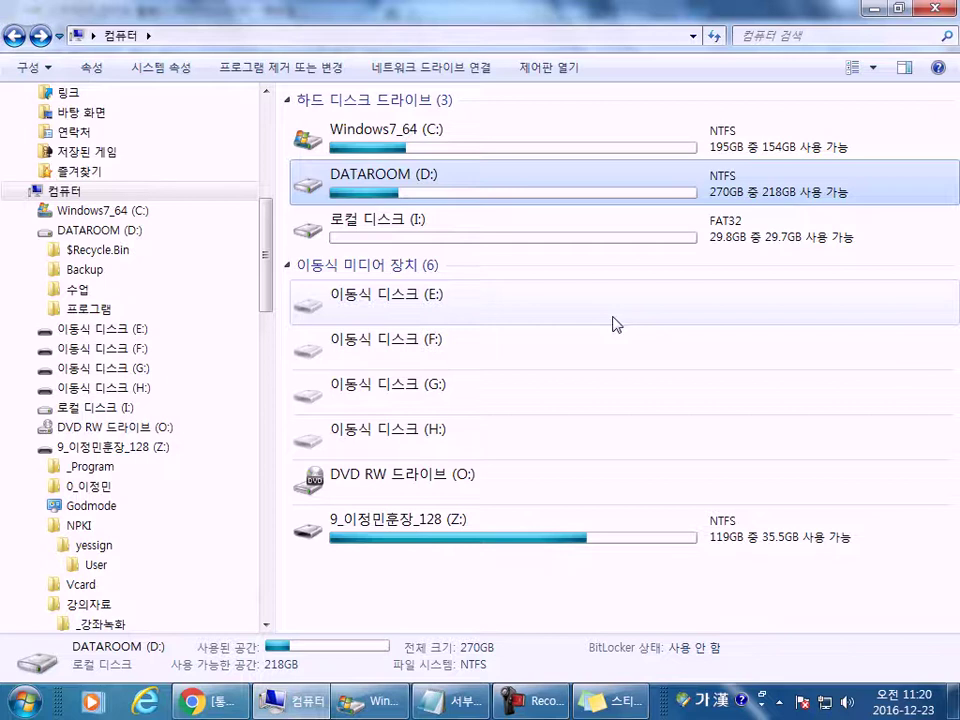
- In the Notepad notes, add the line "* NTFS로 포맷을 하면 스마트폰에서 인식이 안된다." below the FAT, FAT32 and NTFS capacity line
key("alt+Tab")
left_click_drag(221, 401, 5, 402)
left_click(35, 438)
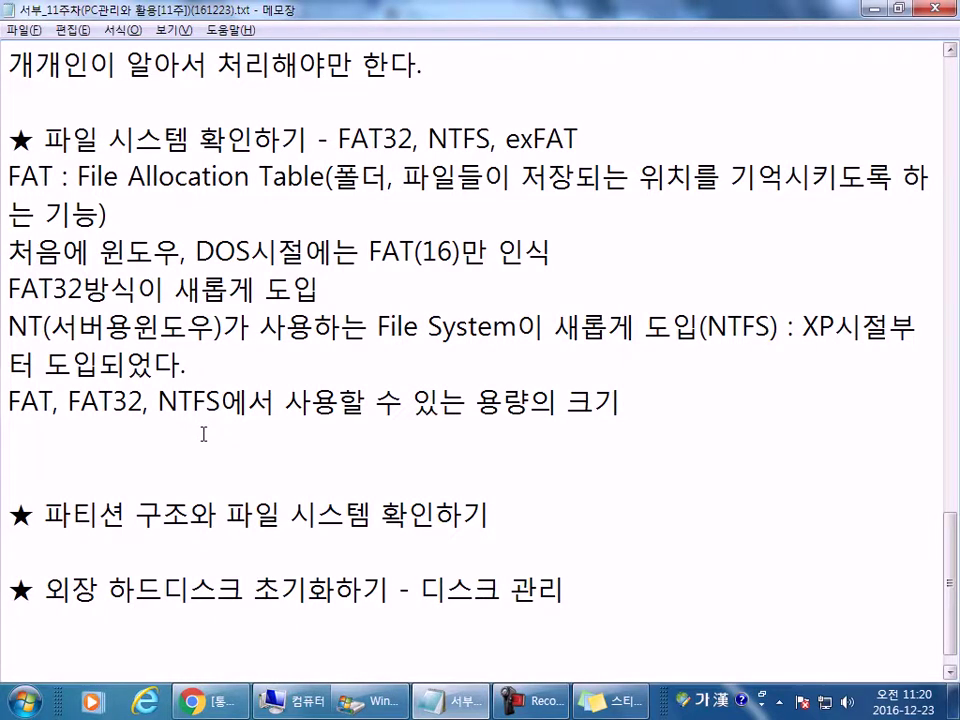
key("alt+Tab")
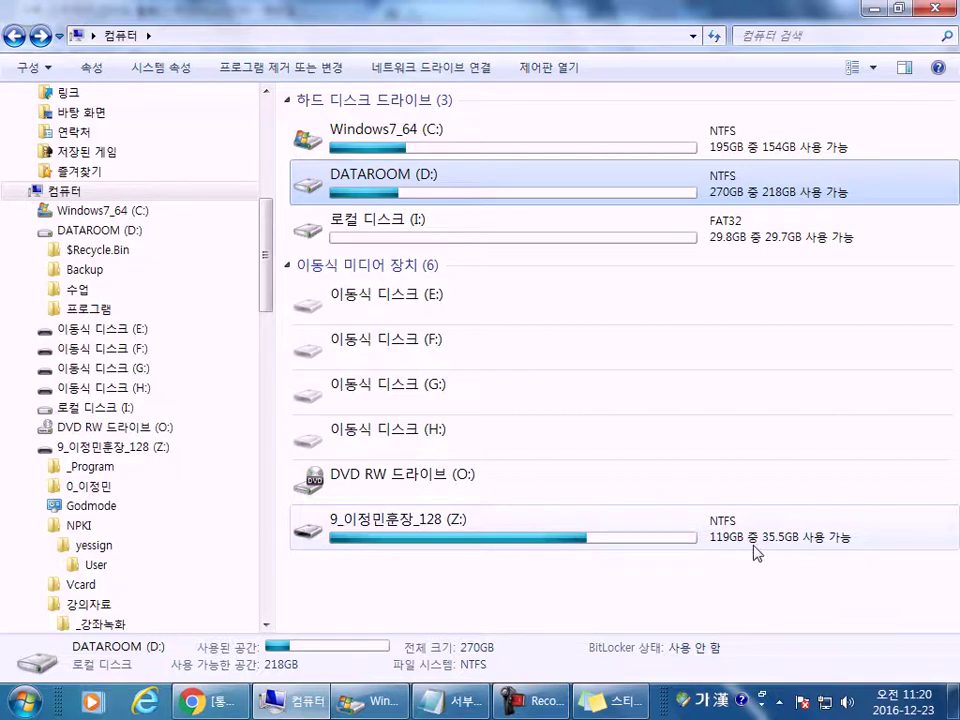
key("alt+Tab")
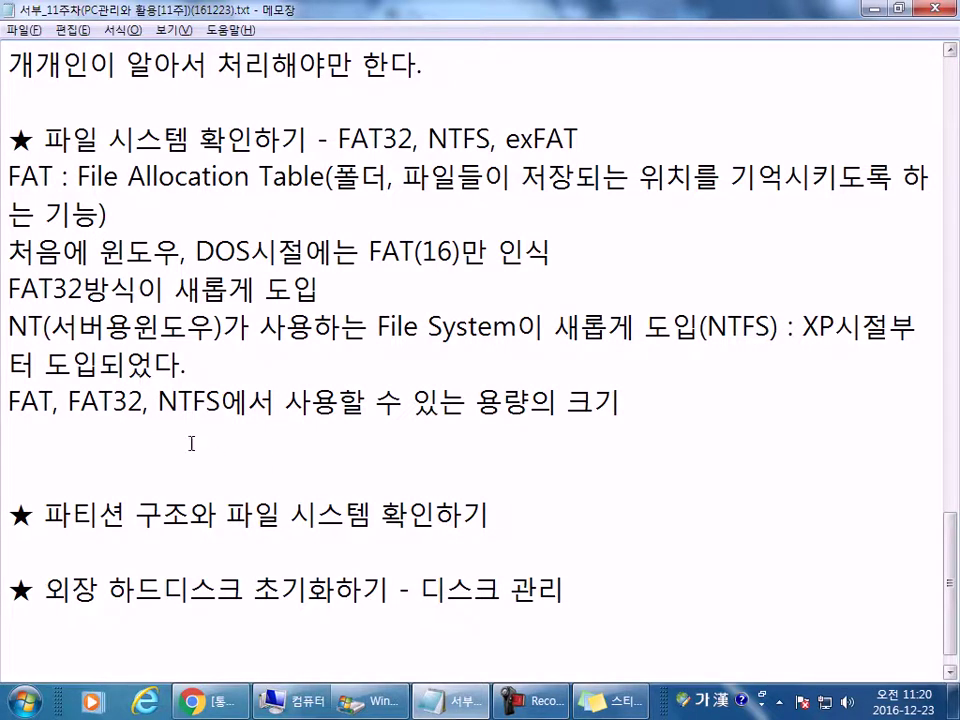
type("* NTFS")
key("Hangul")
type("로 포맴")
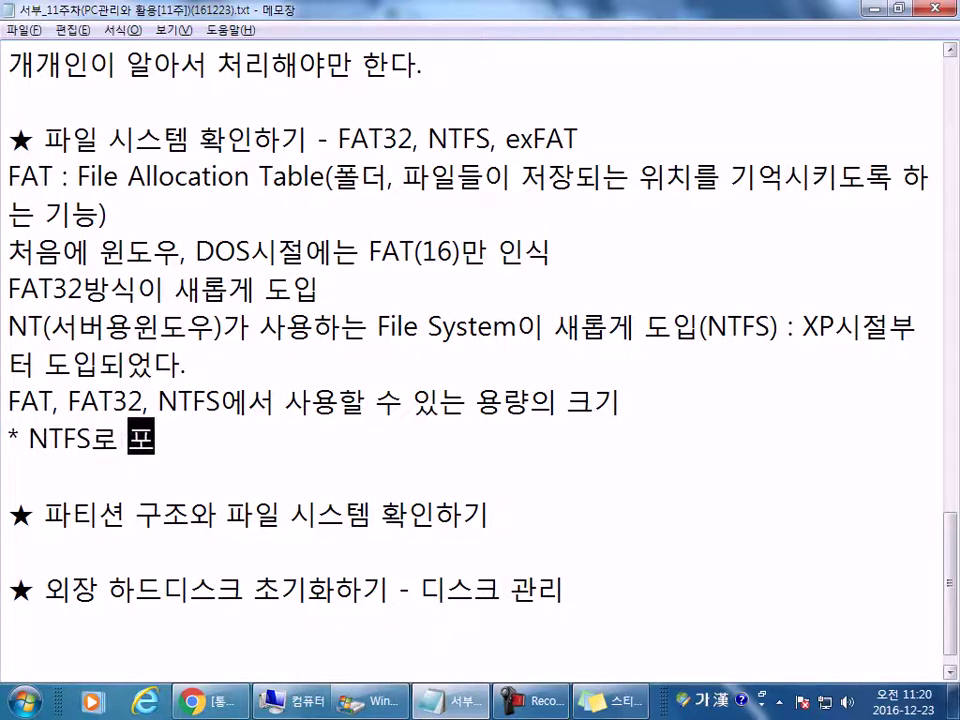
key("BackSpace")
type("ㅅㅇ")
key("BackSpace")
key("BackSpace")
key("BackSpace")
type("맷")
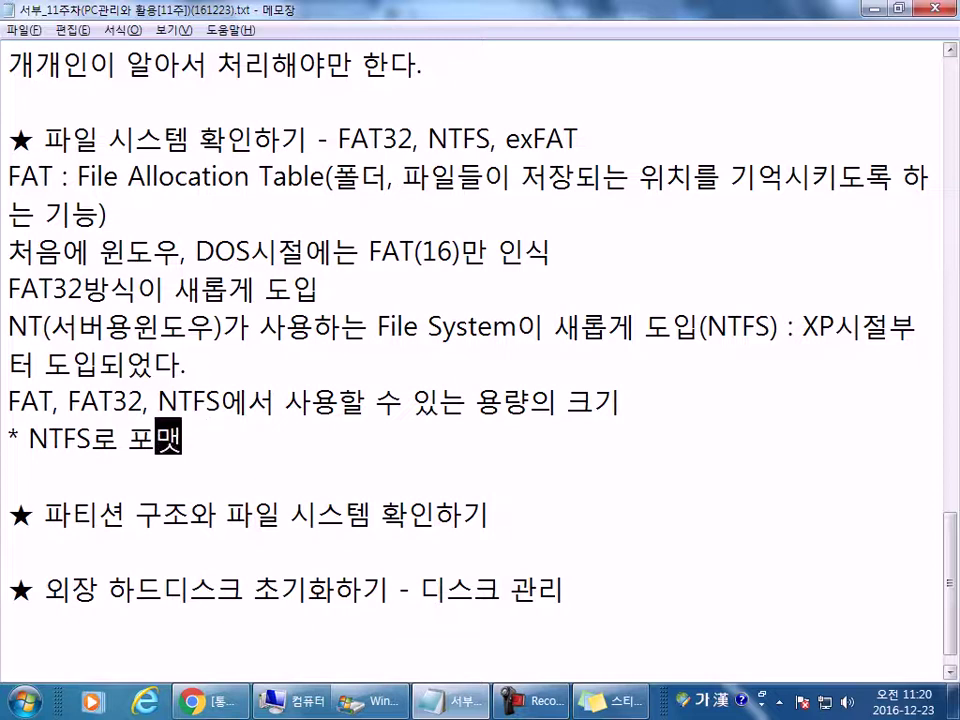
type("을 하면 스")
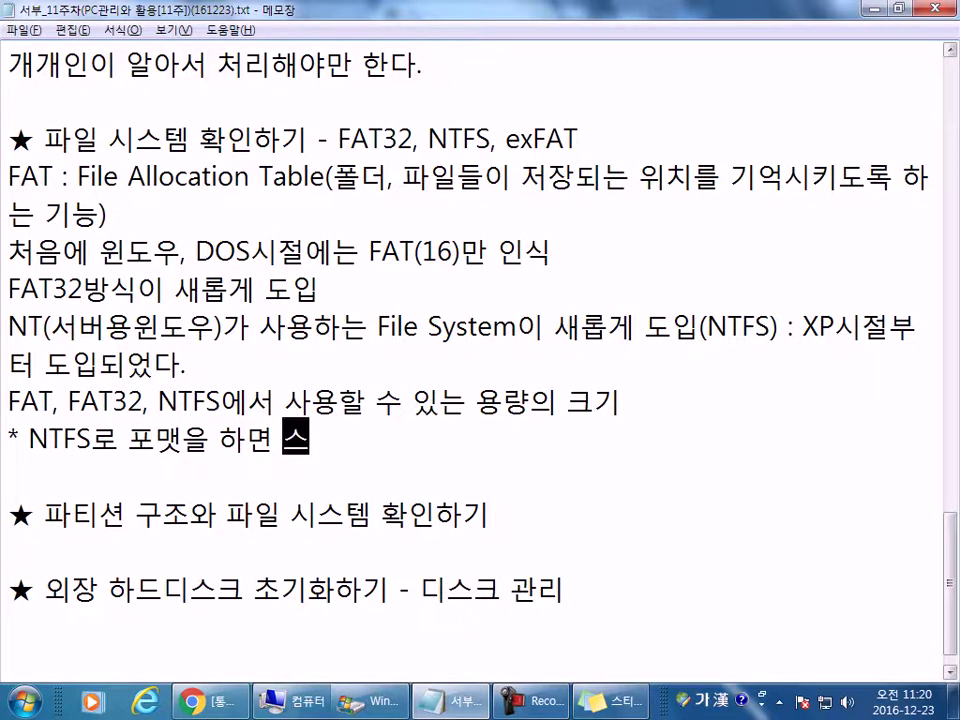
type("마트폰에서 ")
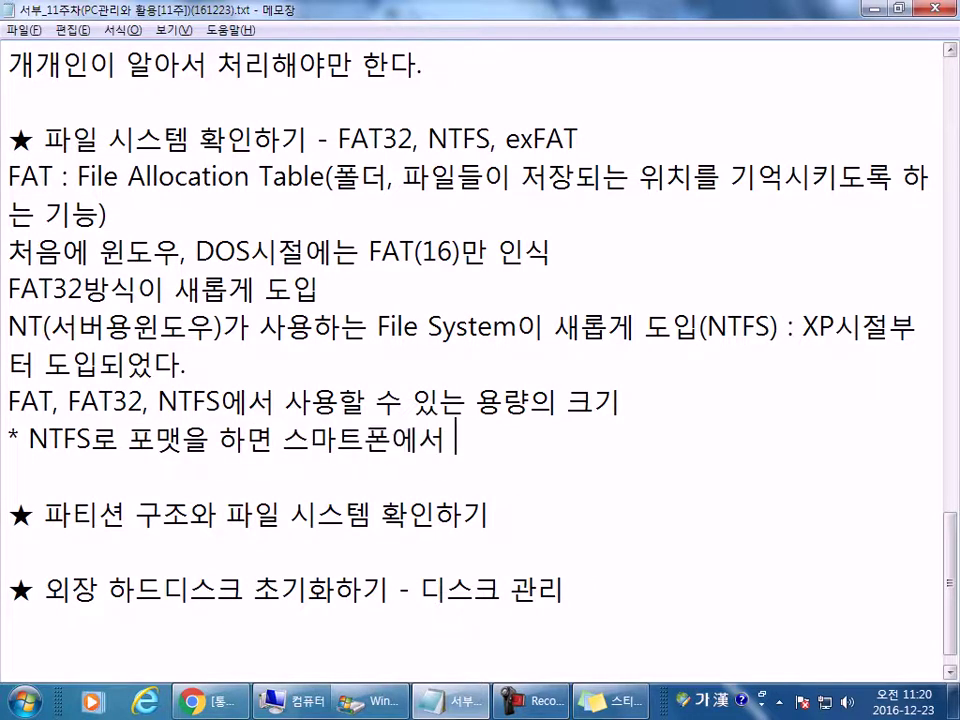
type("인식이 안된다.")
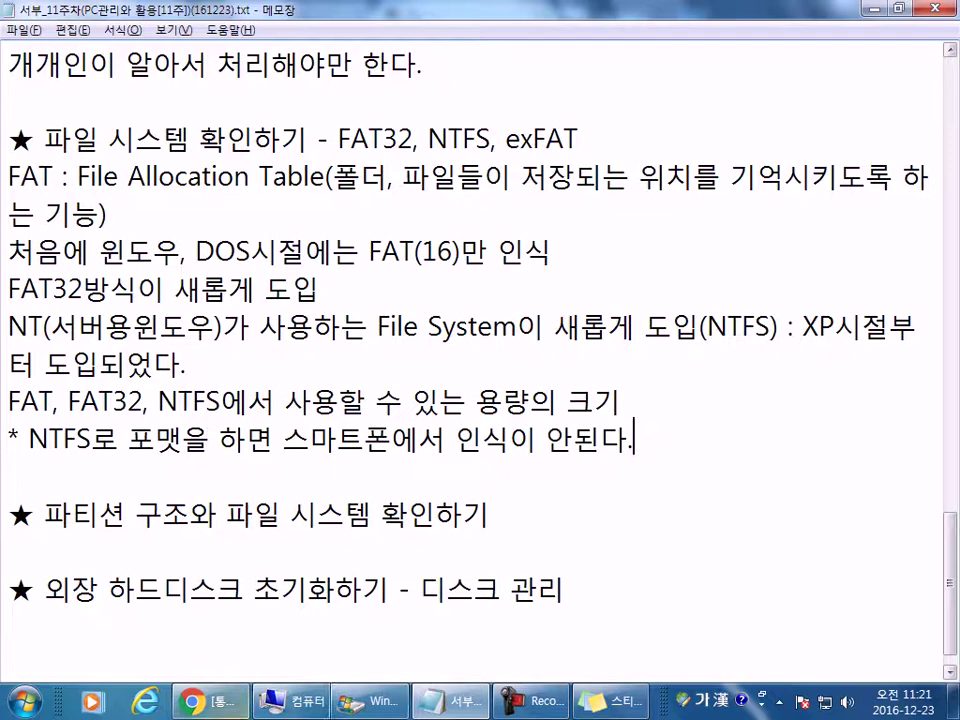
- Close the Explorer window showing the C: drive, and compare the FAT32 disk (I:) with the NTFS drive (Z:) in Computer
mouse_move(383, 708)
left_click(370, 565)
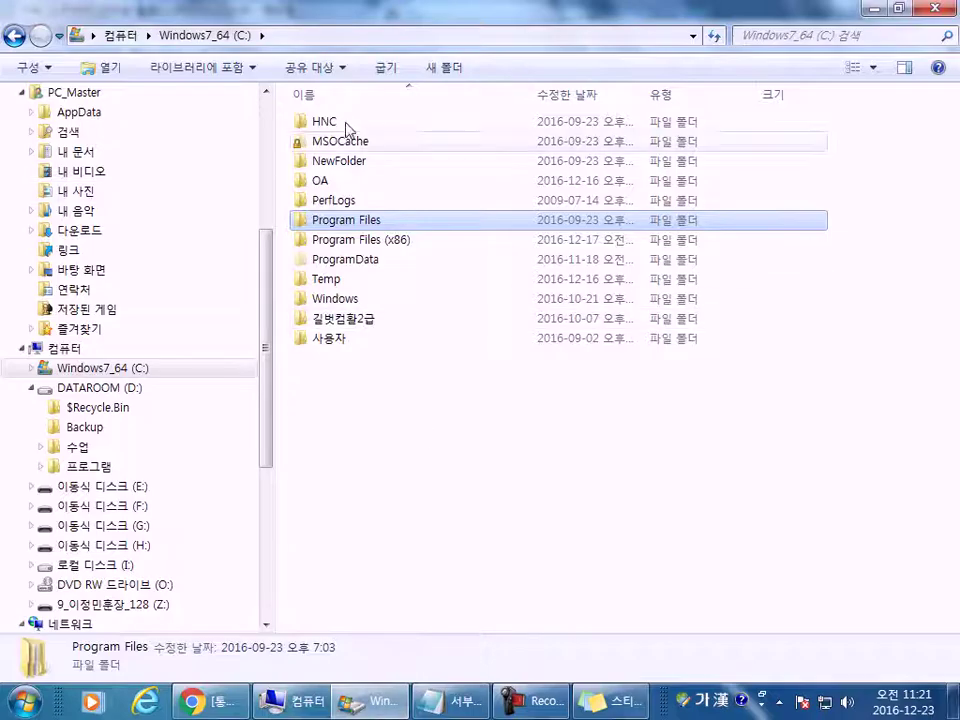
left_click(936, 8)
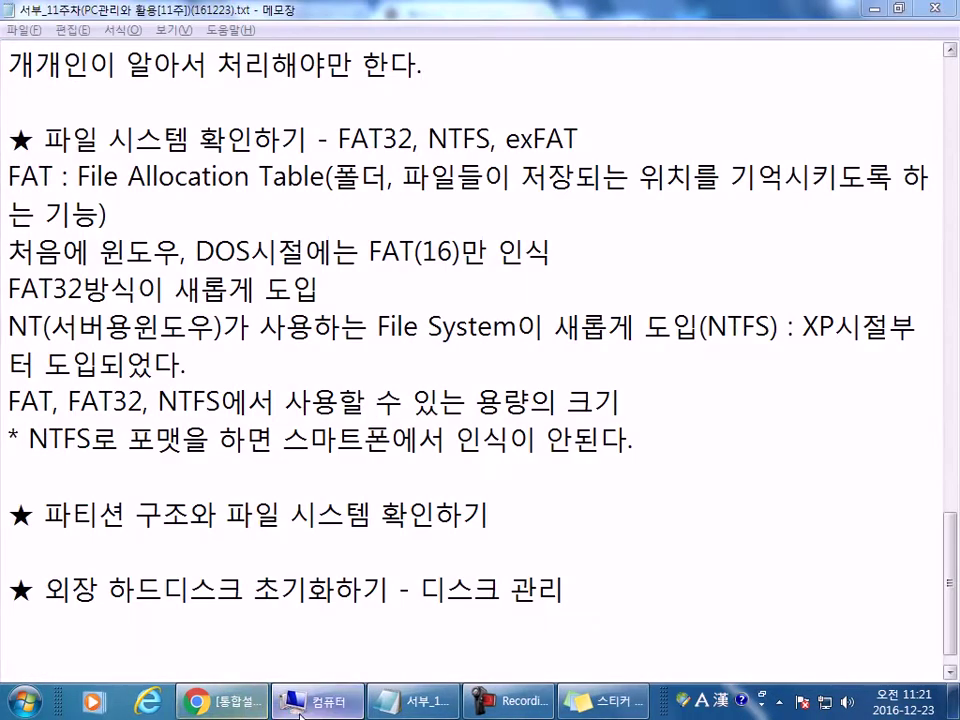
left_click(300, 700)
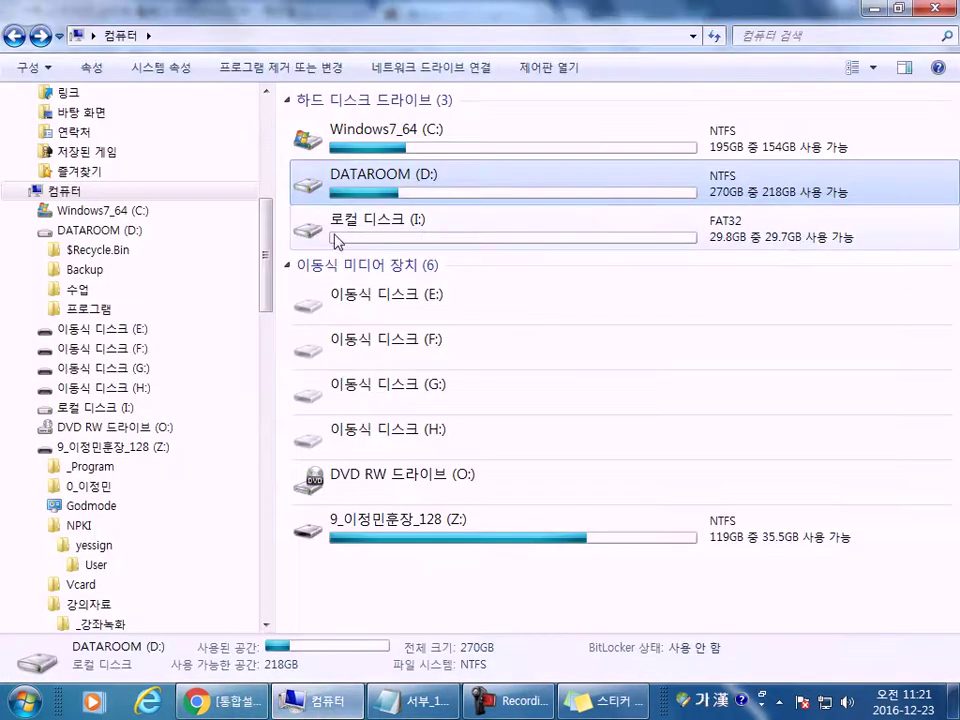
left_click(728, 234)
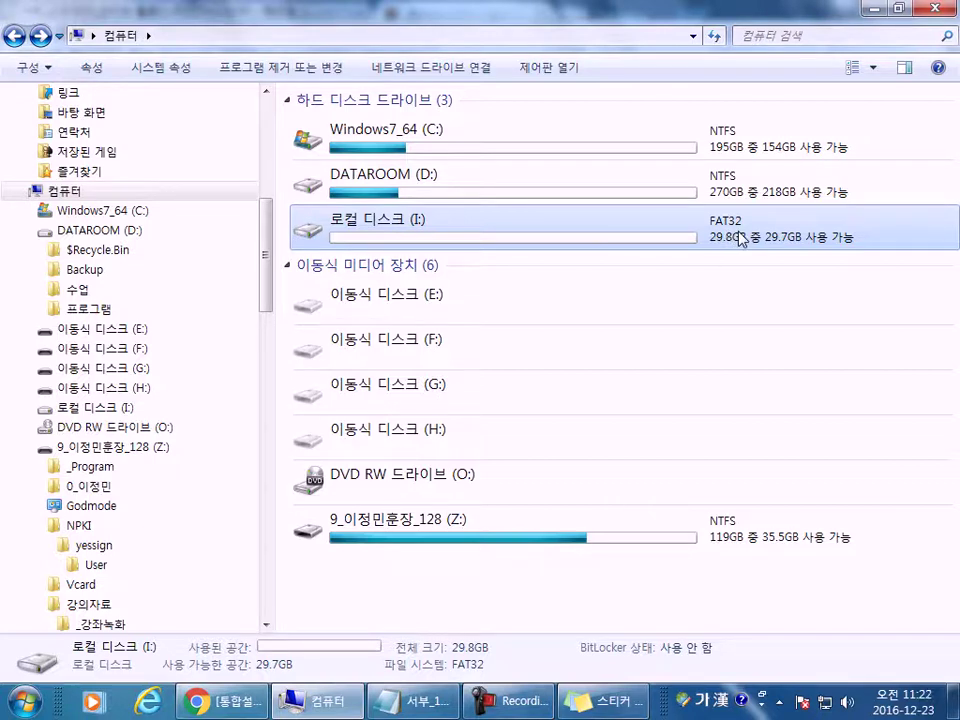
left_click(724, 540)
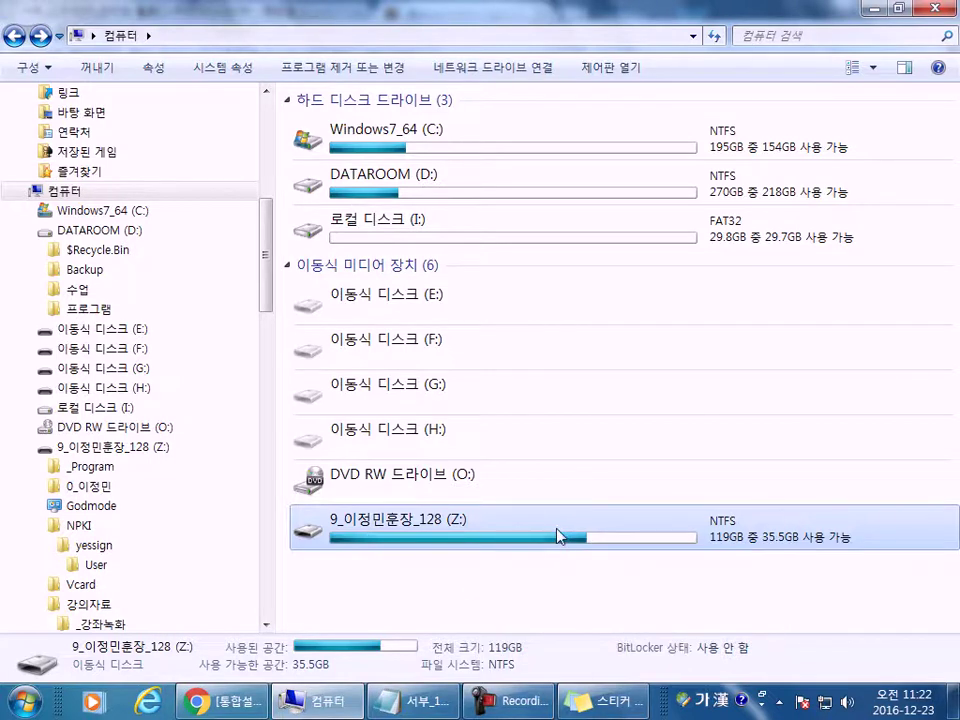
- In the Notepad notes, append "- 시스템이 빨라진다." to the sentence about NTFS being introduced from the XP era
left_click(398, 711)
scroll(199, 538, "down", 1)
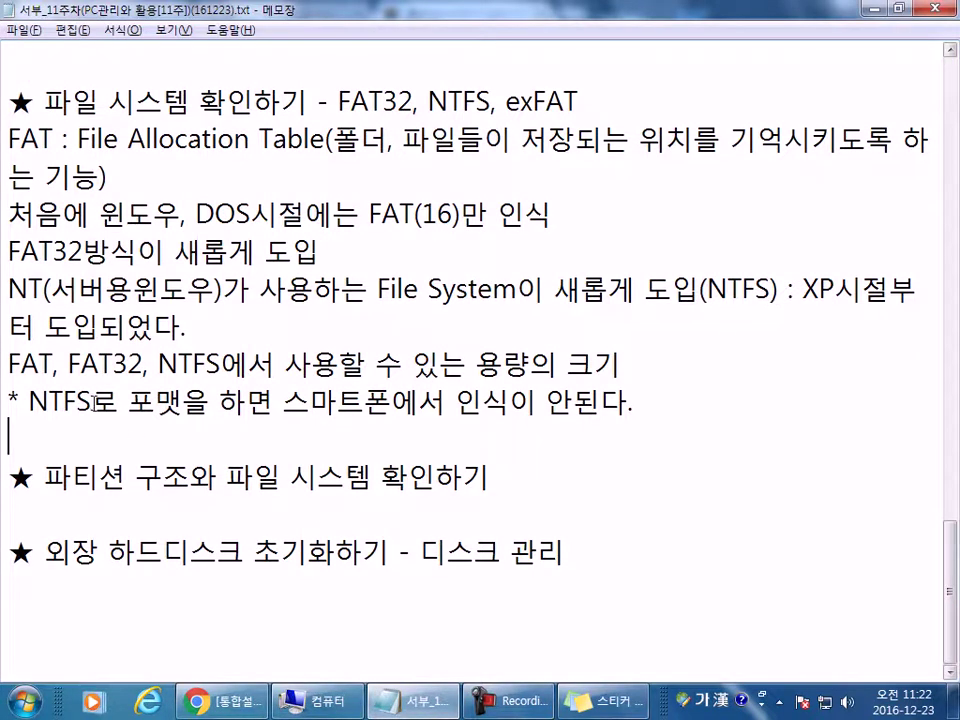
left_click_drag(143, 364, 68, 364)
left_click(90, 425)
left_click(419, 316)
type("- 시스템")
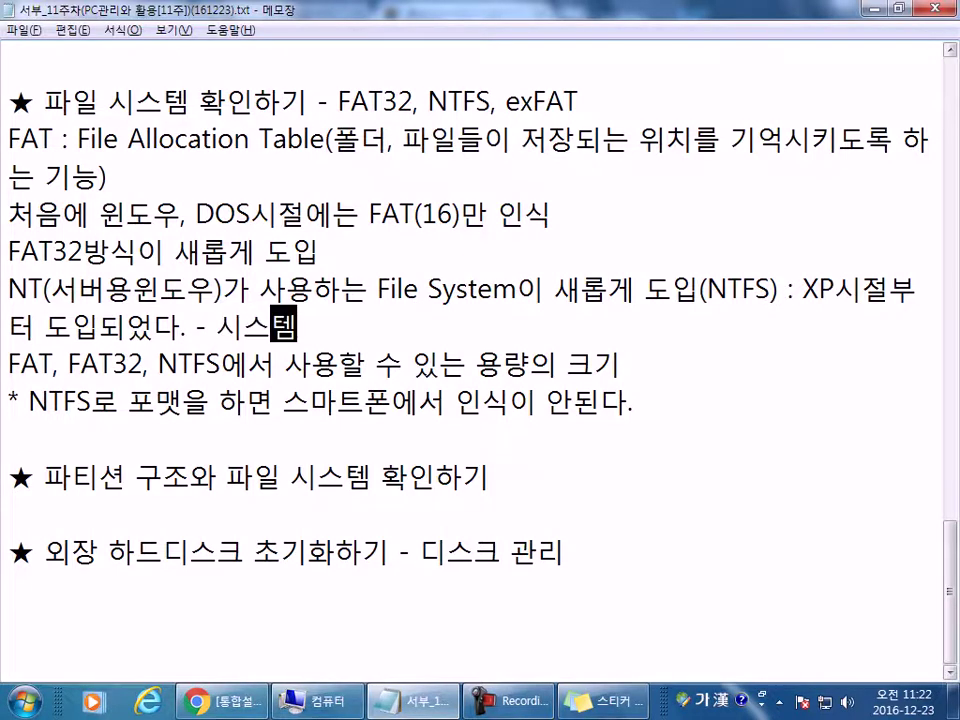
type("이 빨라진다.")
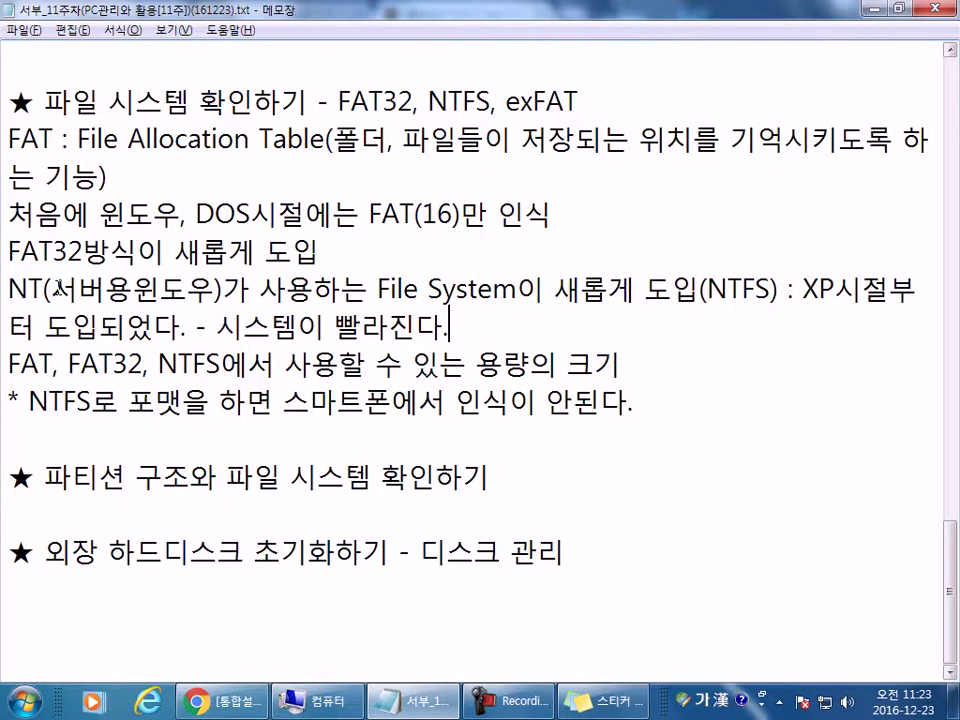
- Switch to Chrome and close the Kookmin Bank security program page and the course information page
left_click(212, 701)
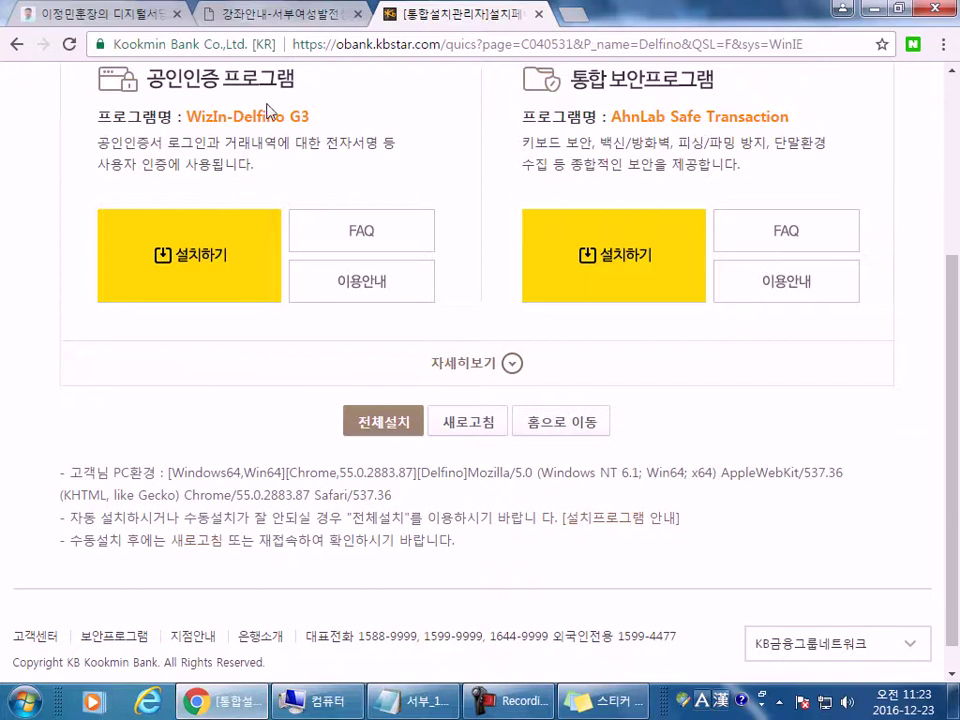
left_click(300, 14)
left_click(501, 14)
left_click(139, 34)
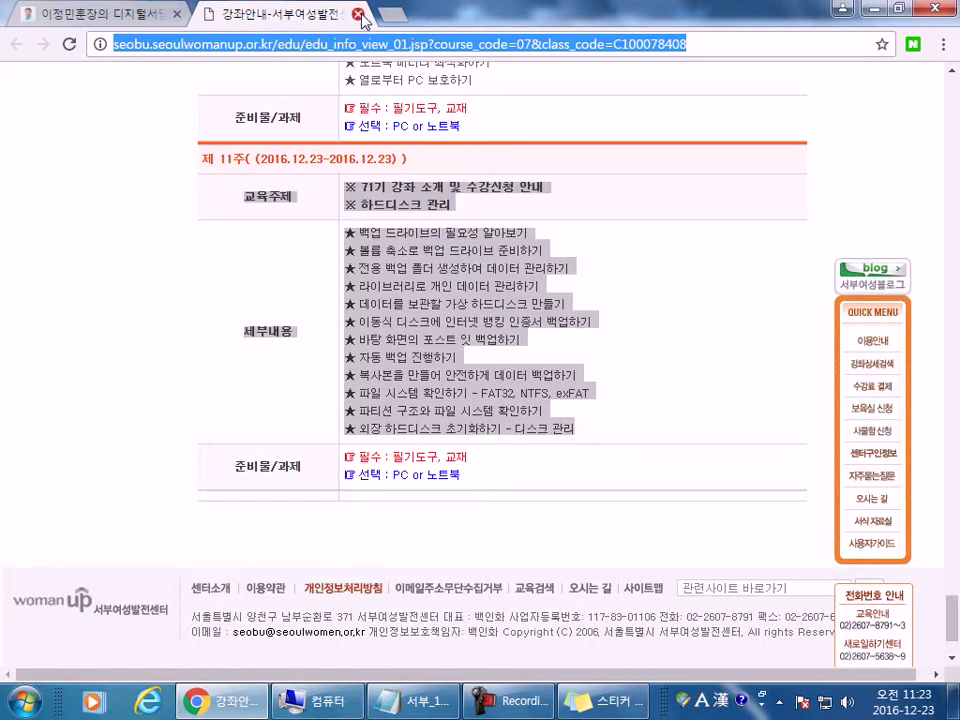
left_click(357, 14)
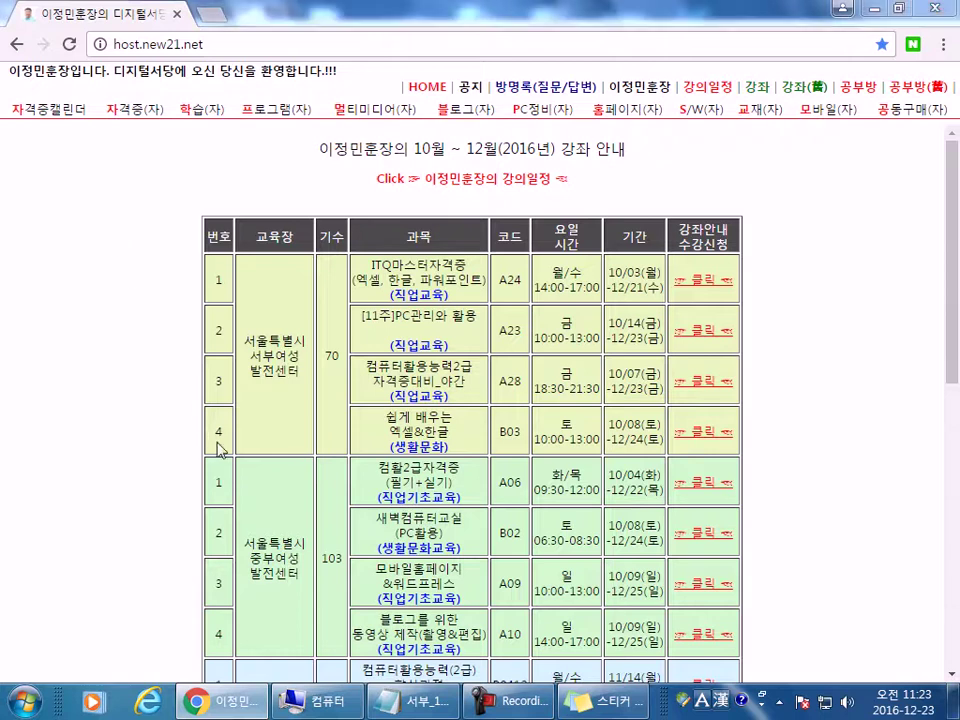
- Return to Notepad and add the line "* 기존의 서버들은 NT가 아닌 리눅스를 기반으로 사용한다." below the NTFS smartphone note
key("alt+Tab")
left_click(433, 435)
key("Return")
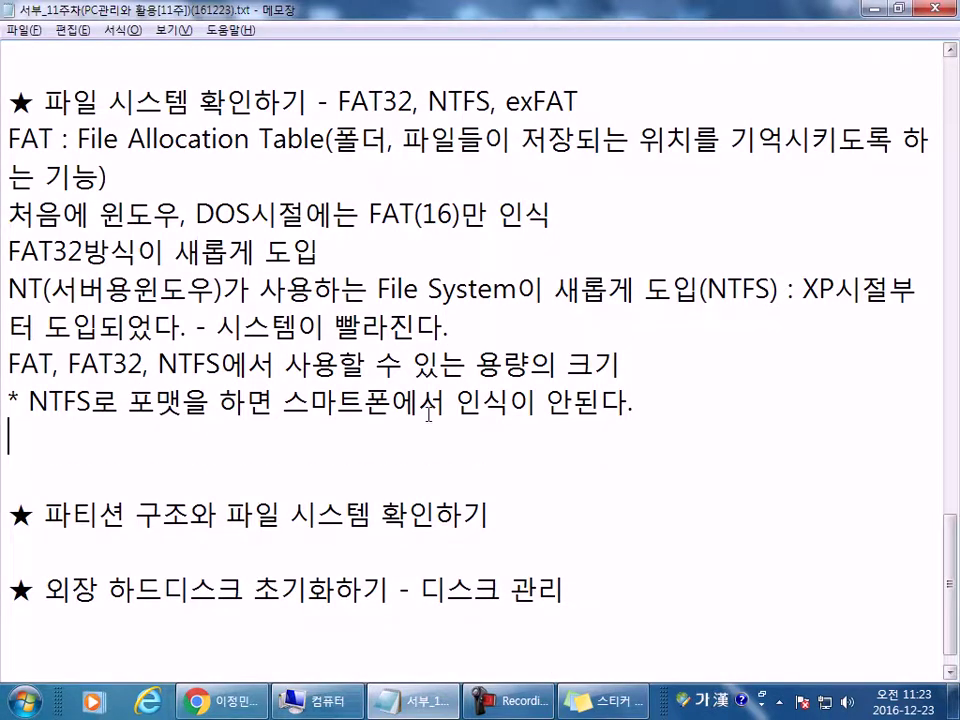
type("*기존으ㅜ")
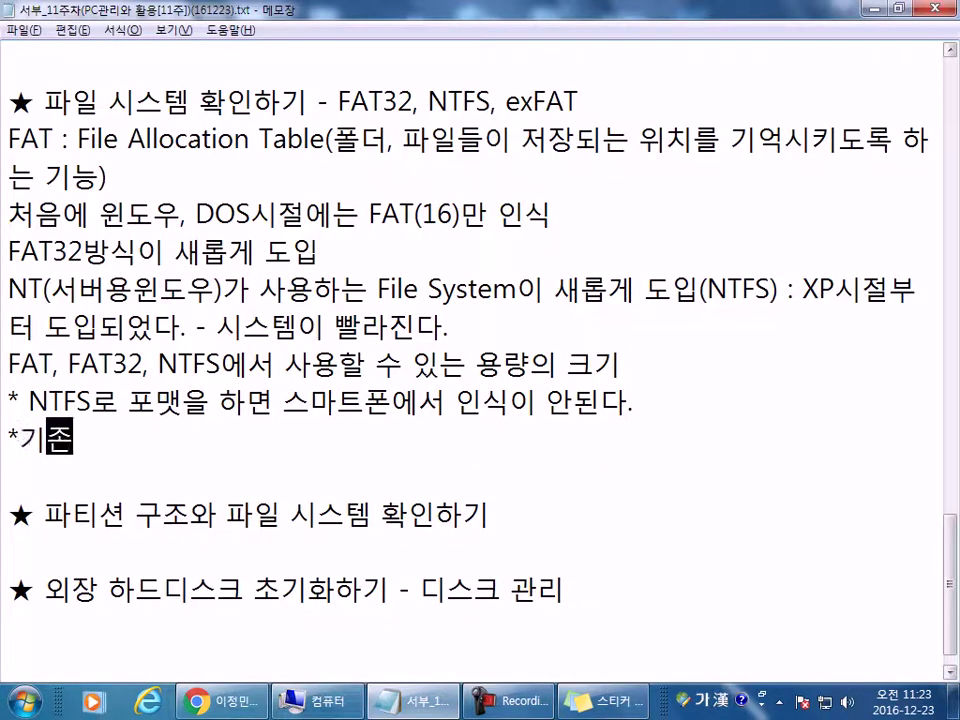
key("BackSpace")
key("BackSpace")
key("BackSpace")
type("의 서")
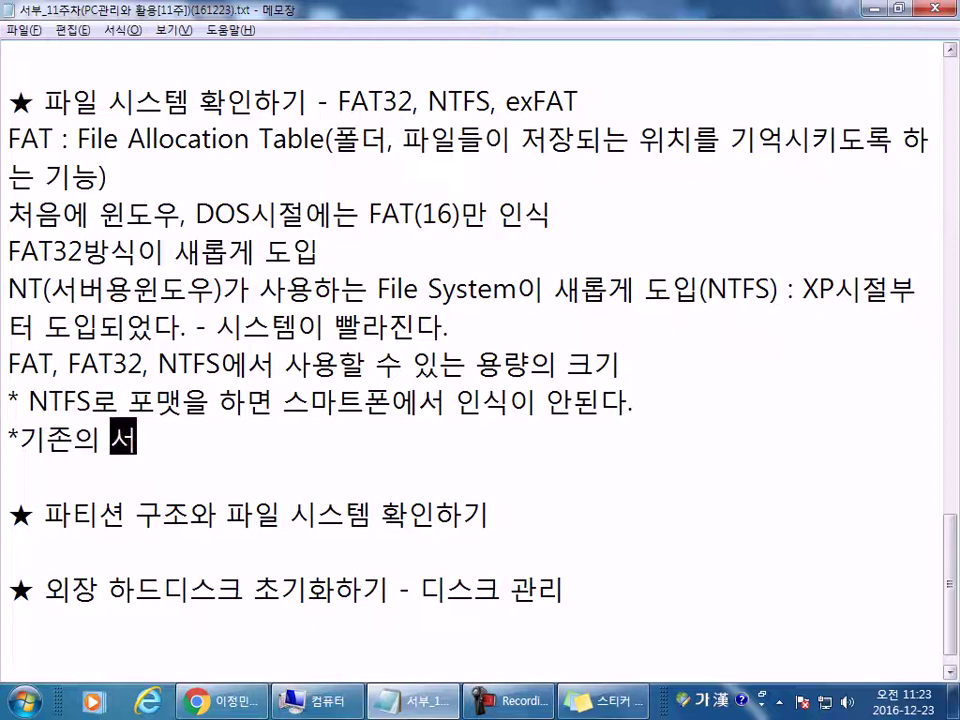
type("버들은")
key("Hangul")
type("nt")
key("BackSpace")
key("BackSpace")
type("NT")
key("Hangul")
type("가ㅓ")
key("BackSpace")
type("아닌")
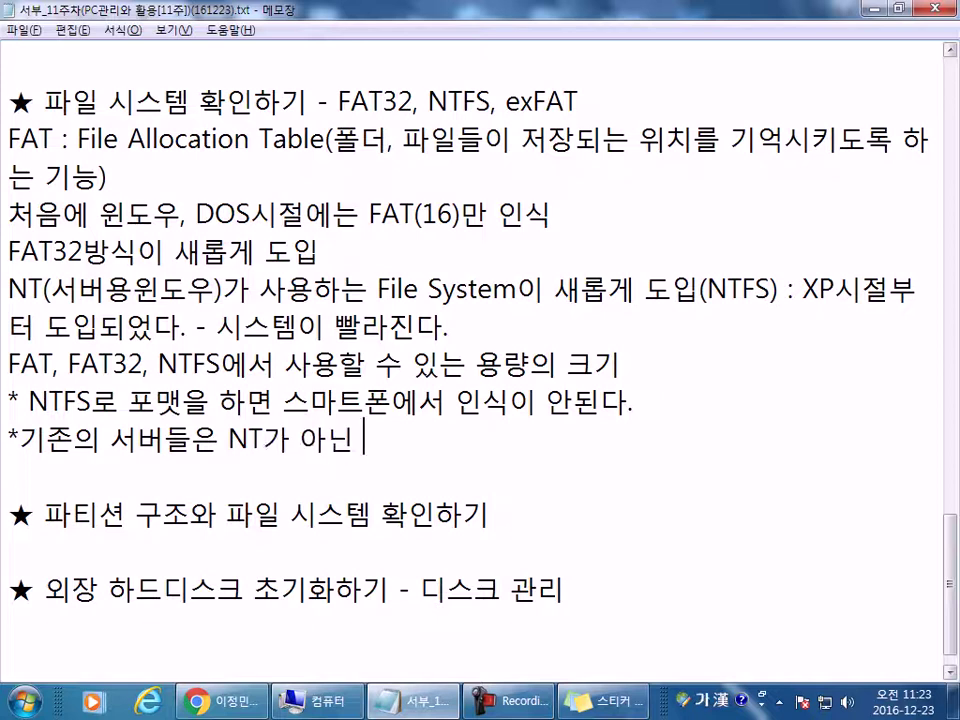
type(" 린")
type("눅스를 기반")
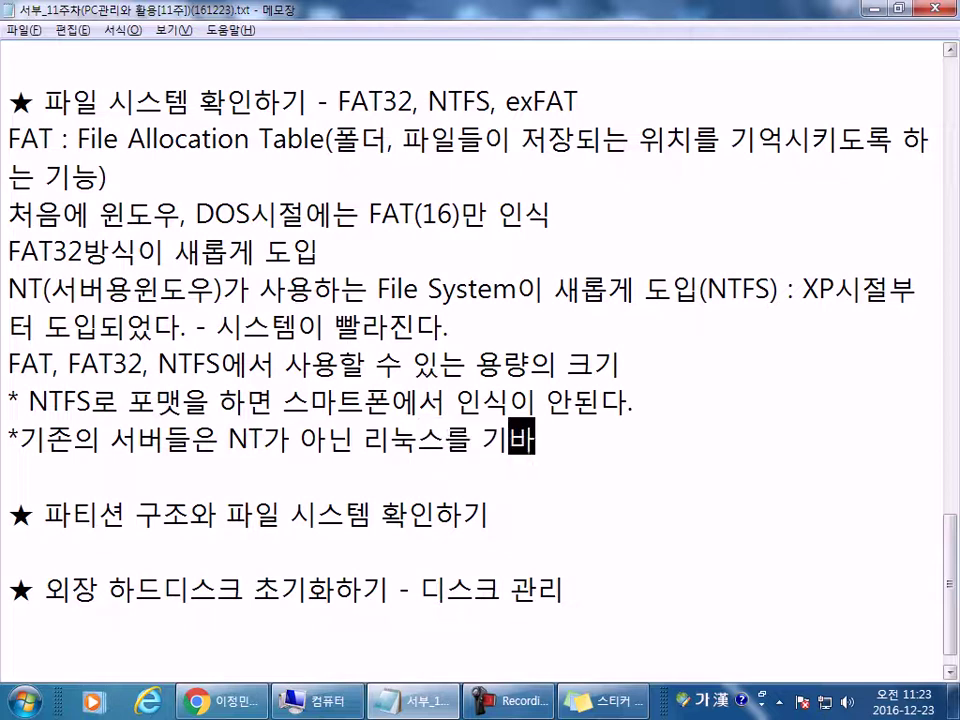
type("으로 사용한다.")
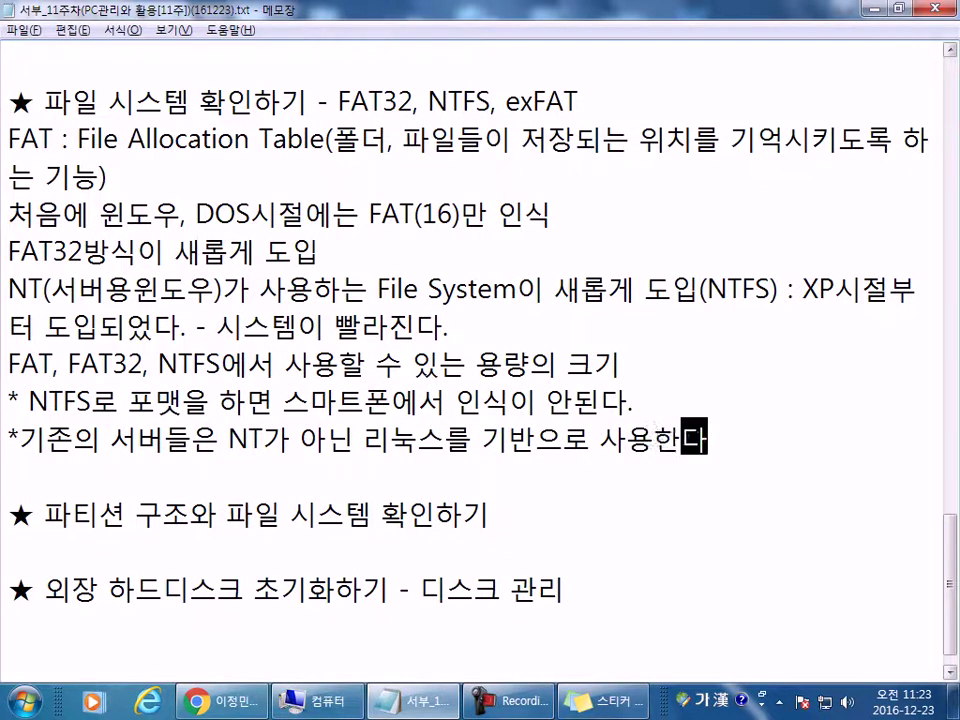
key("Home")
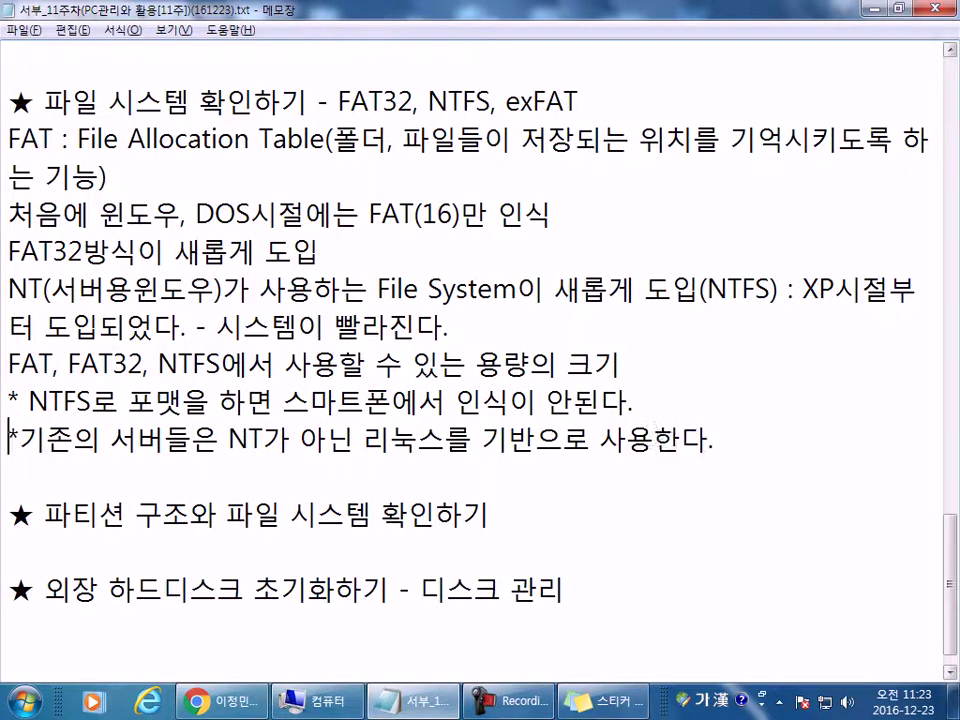
key("Right")
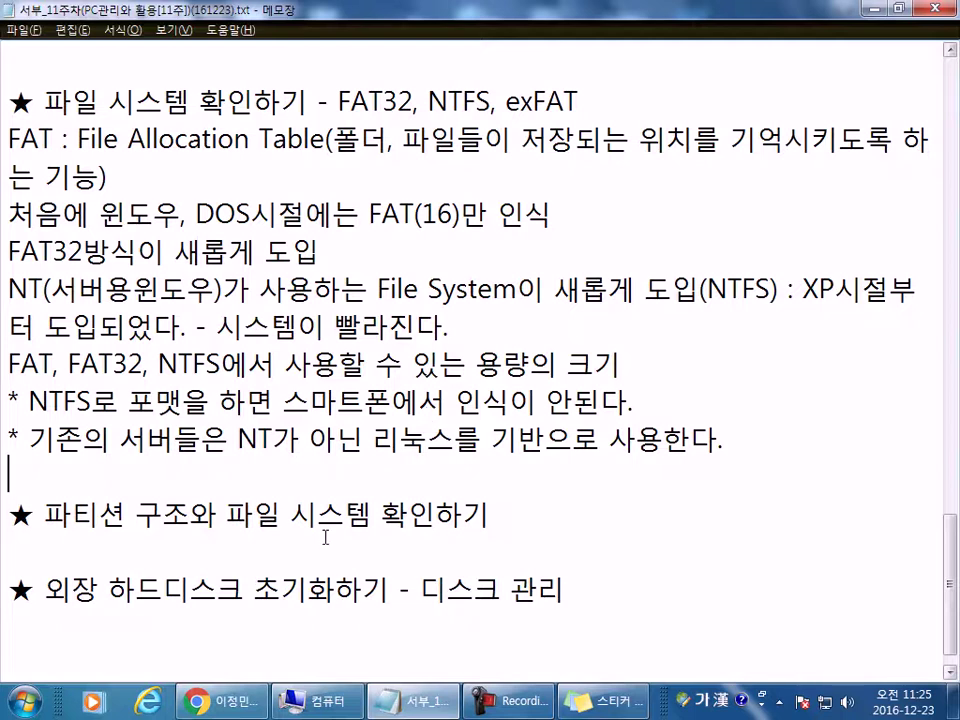
- Add the lines "물리적 디스크" and "논리적 디스크" below the heading "★ 파티션 구조와 파일 시스템 확인하기"
scroll(261, 508, "down", 1)
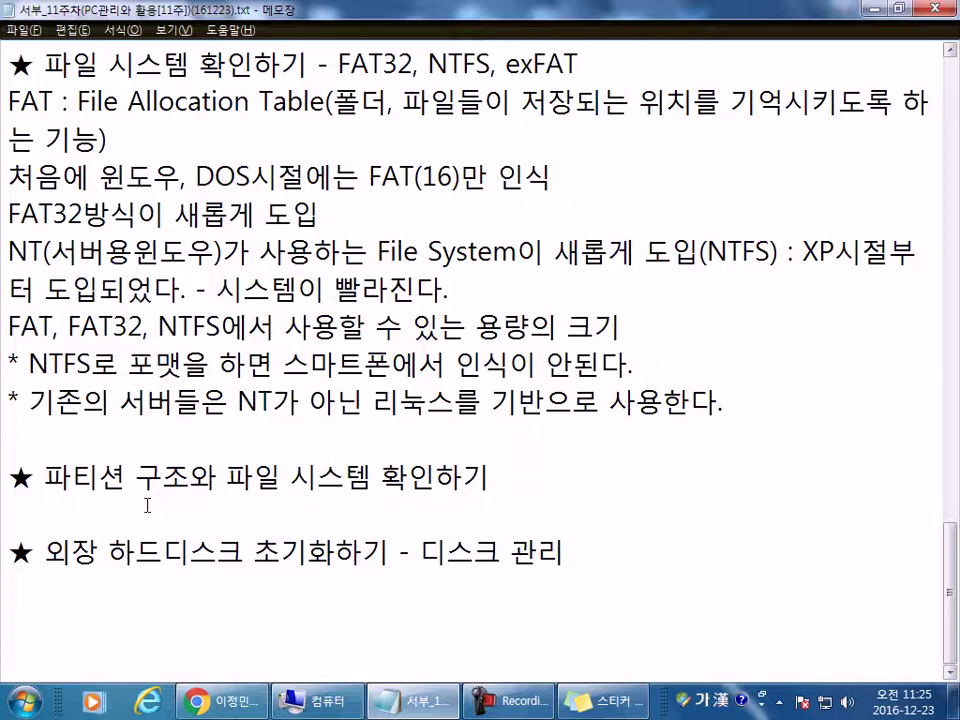
key("Return")
key("Up")
type("물ㄹ리적 디스")
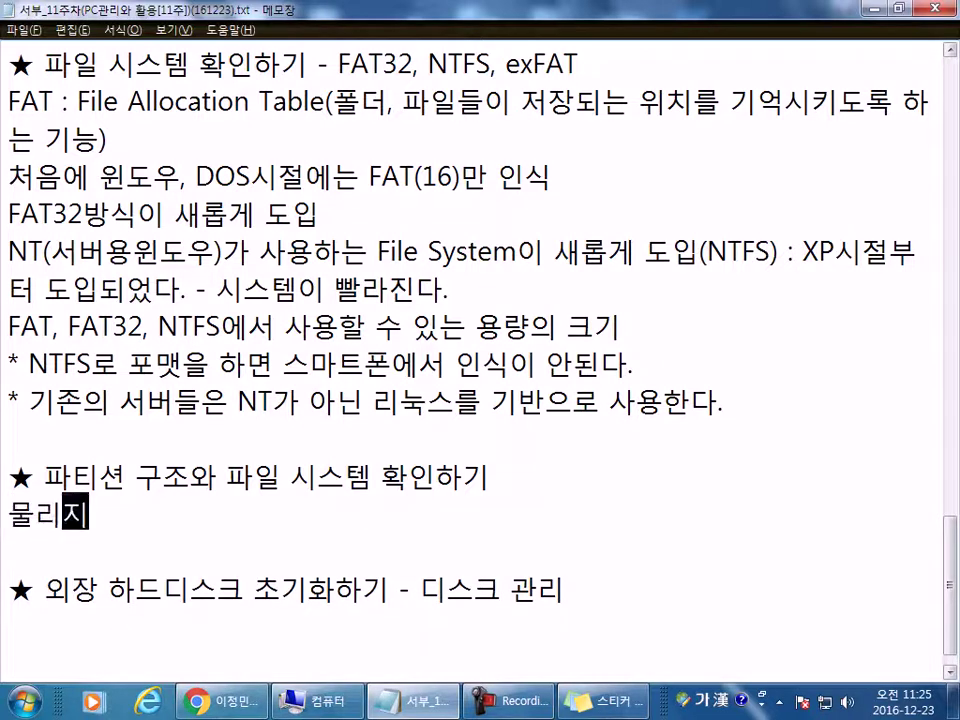
type("크")
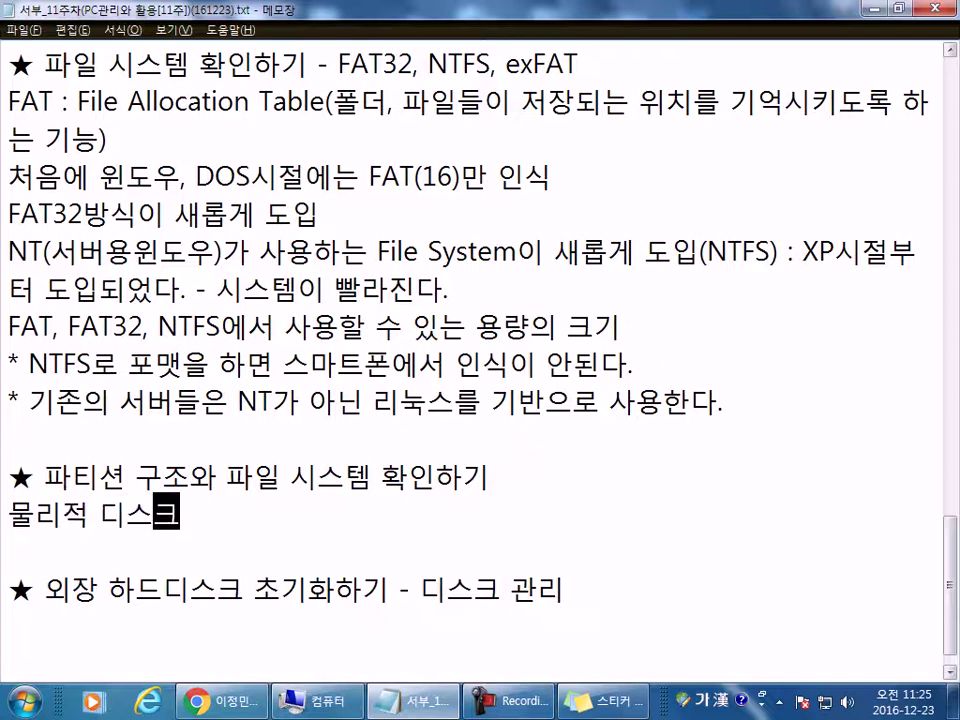
key("Return")
type("논리적 디스크")
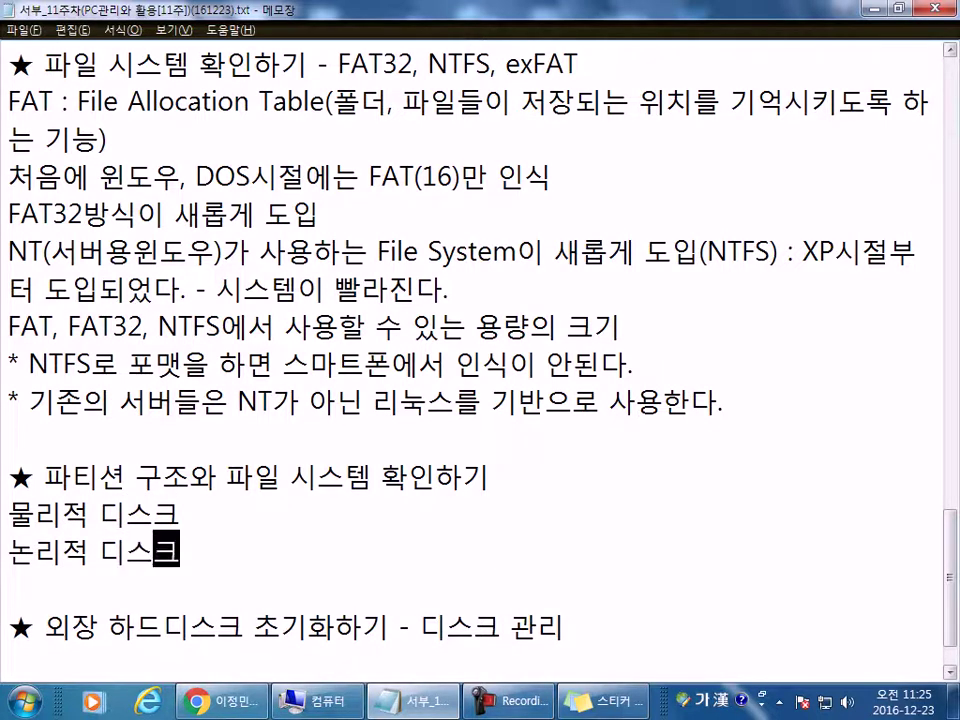
key("Return")
- Append the definition ": 저장장치 자체를 의미" to 물리적 디스크 and ": 파티션을 의미" to 논리적 디스크
scroll(425, 548, "down", 1)
left_click(200, 402)
type(":")
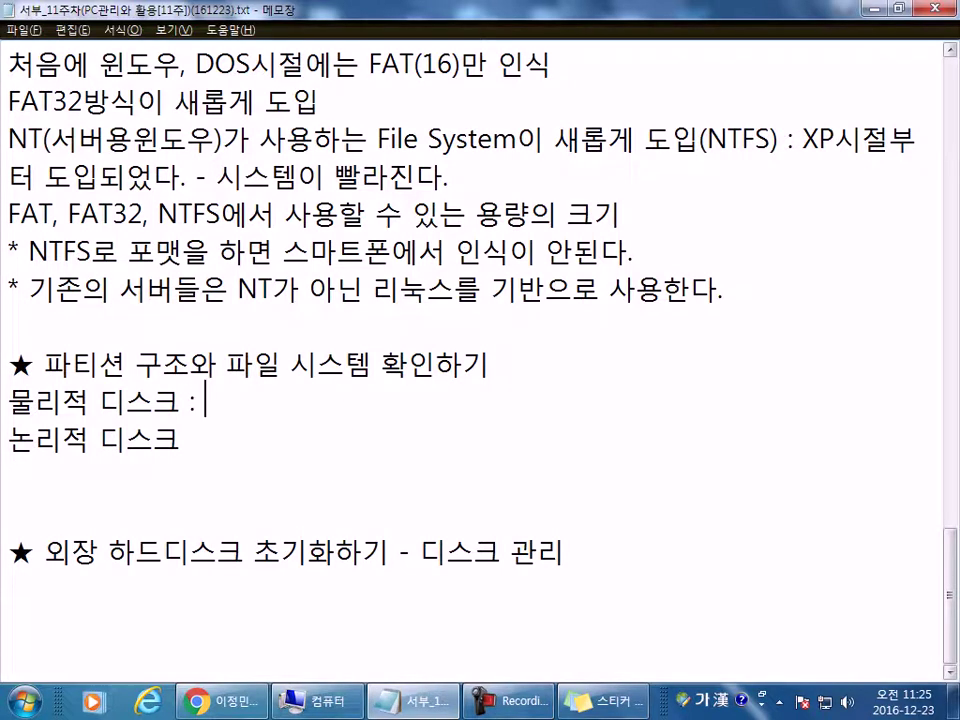
type("하")
key("BackSpace")
key("BackSpace")
type("저장장치")
type(" 자체르")
type("ㄹ 의미")
left_click(182, 438)
type(": 파티션을 의미")
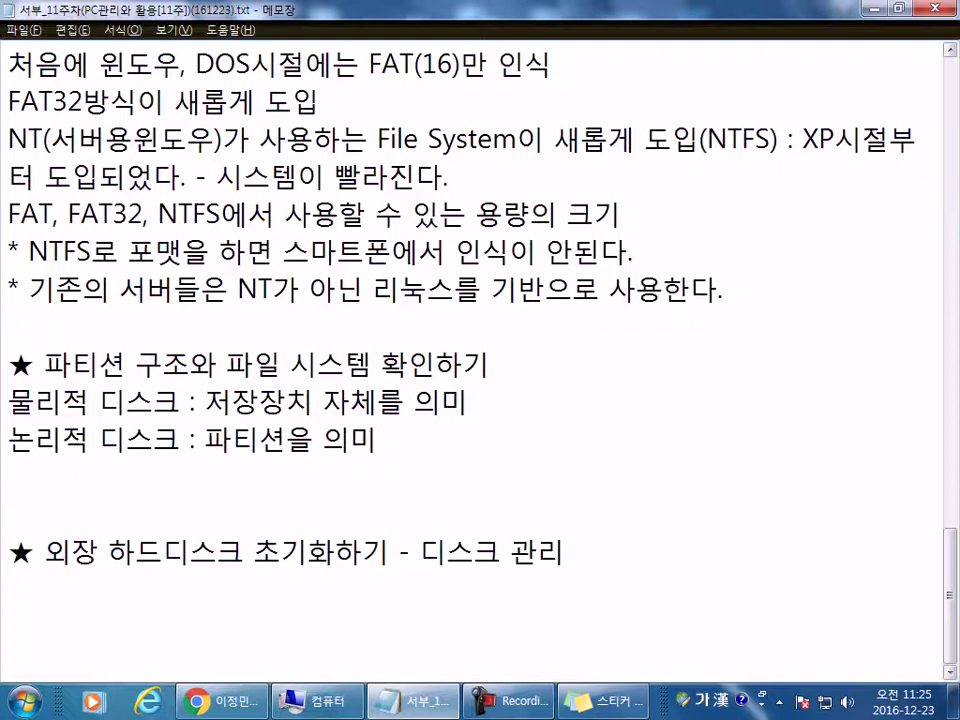
- Add the line "파티션이 다르면 운영체제도 다르게 설치할 수 있다." below the 논리적 디스크 definition
left_click(403, 481)
type("파티셔")
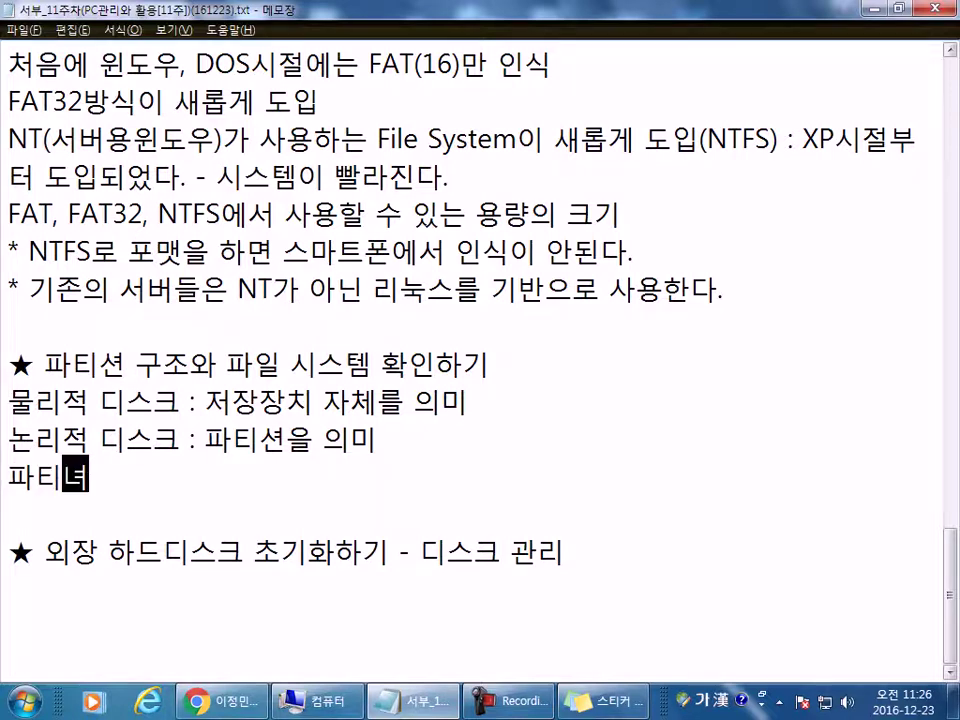
key("BackSpace")
key("BackSpace")
type("션이 다")
type("르면 운영ㅊ")
type("ㅔ제도 ")
type("다르게 설치")
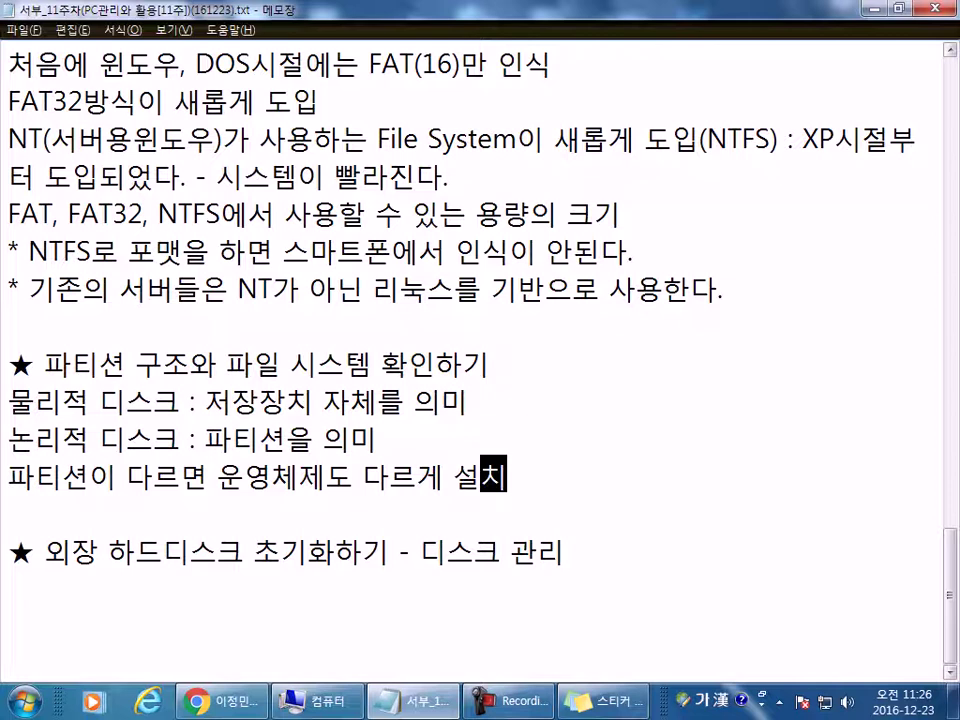
type("하")
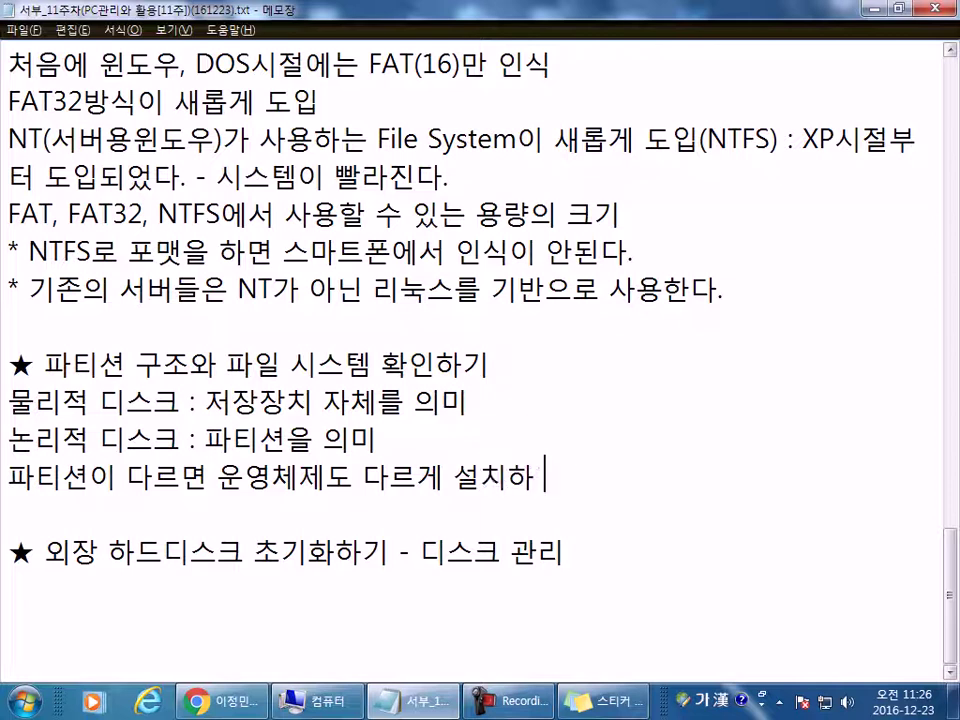
key("BackSpace")
key("BackSpace")
type("하ㄹ 수 이;")
key("BackSpace")
key("BackSpace")
type("있다.")
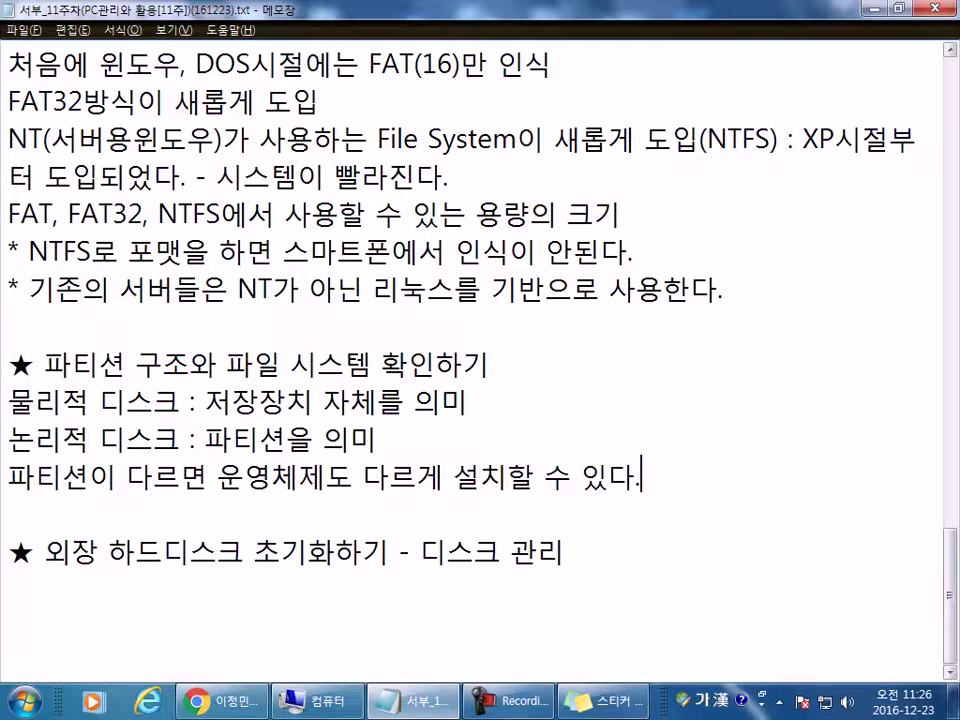
- Add the line "파티션을 나누면 반드시 포맷작업을 한다. - 파일시스템을 선택" below the note on installing different operating systems
key("Return")
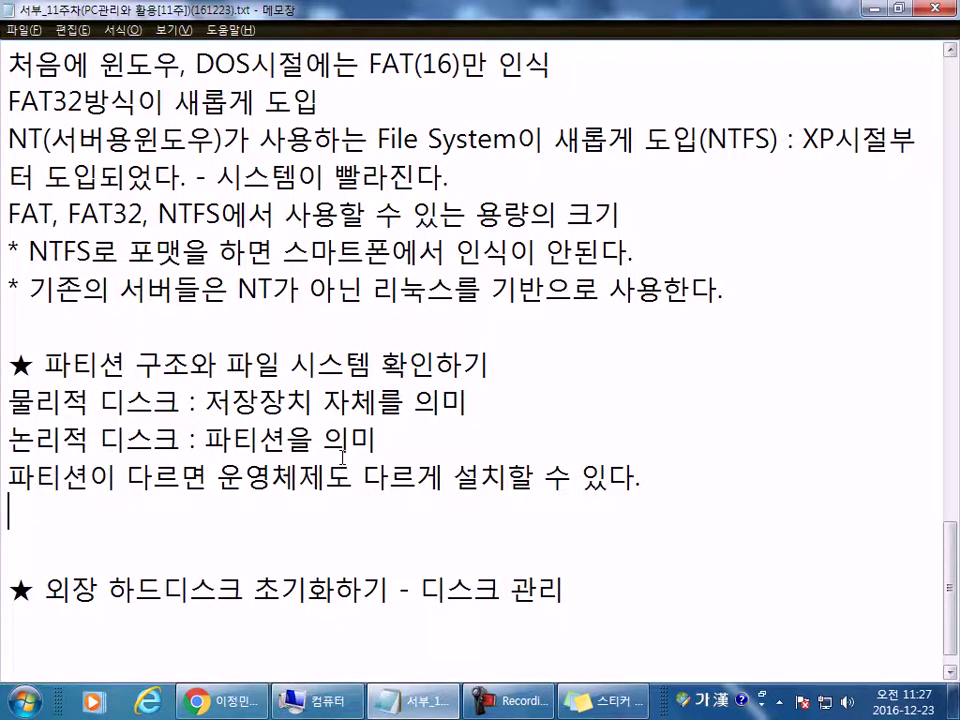
type("파티션을 나누면 반드시 포맷작업")
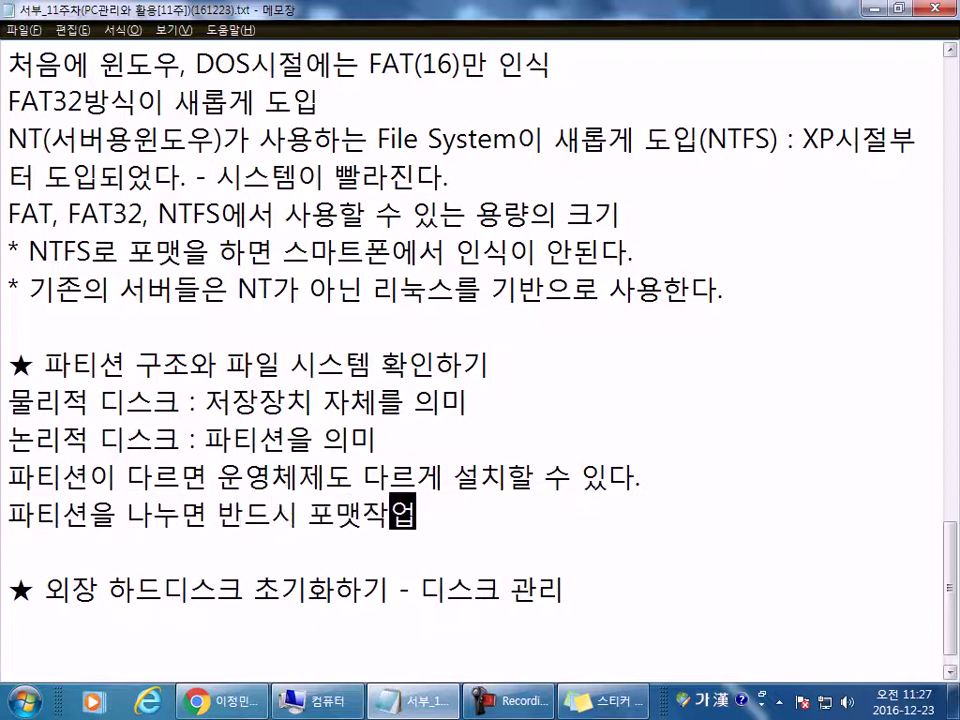
type("을 한다.")
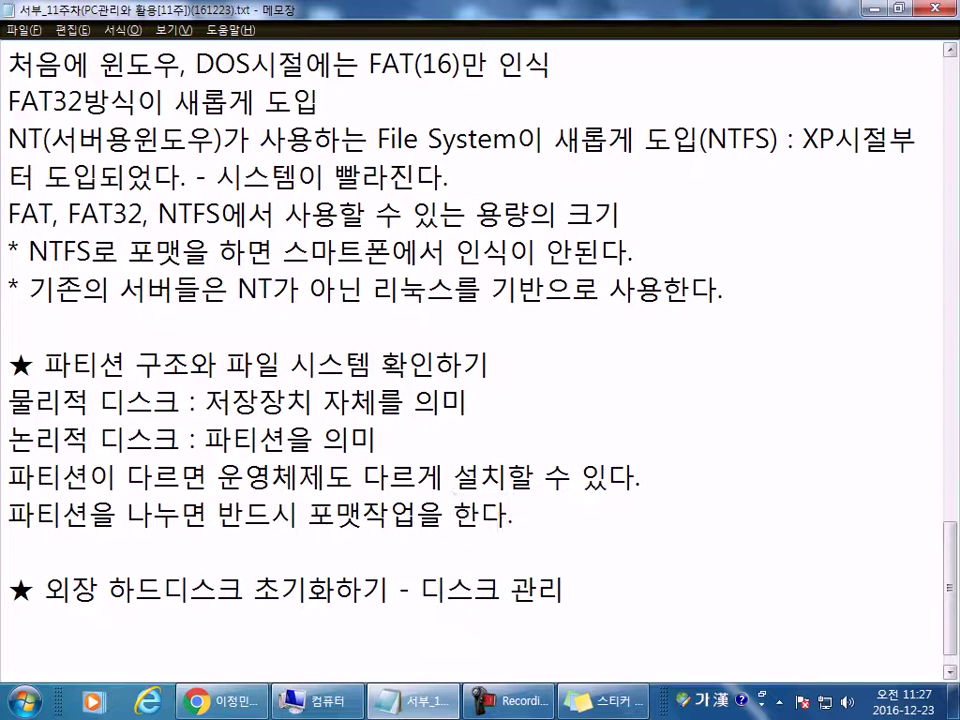
type(" - 파일시스템을 선택")
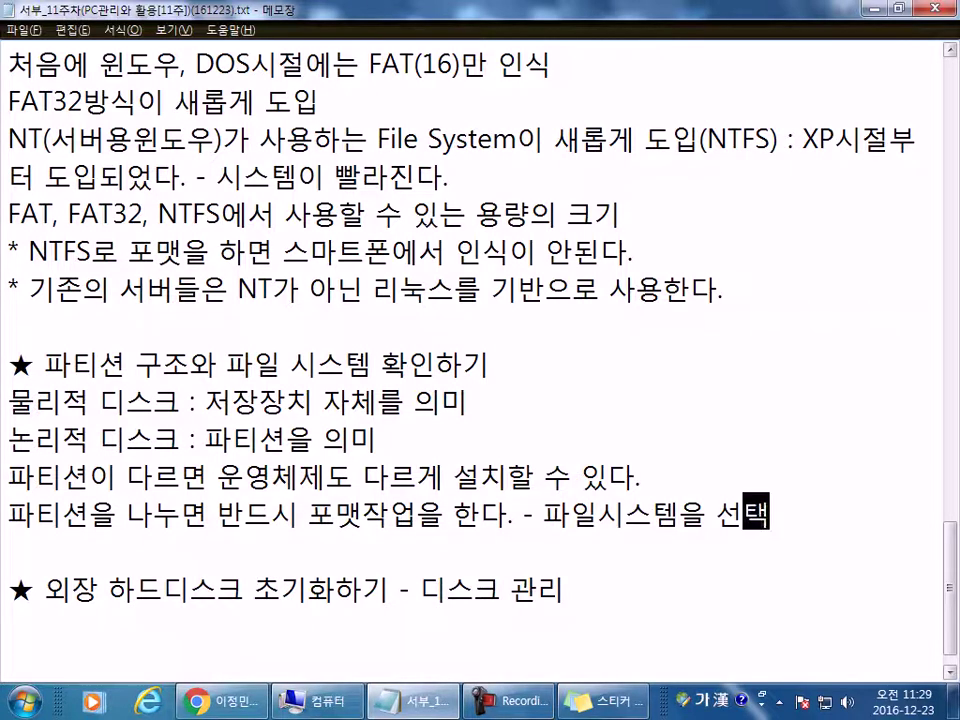
left_click(140, 633)
scroll(181, 634, "down", 1)
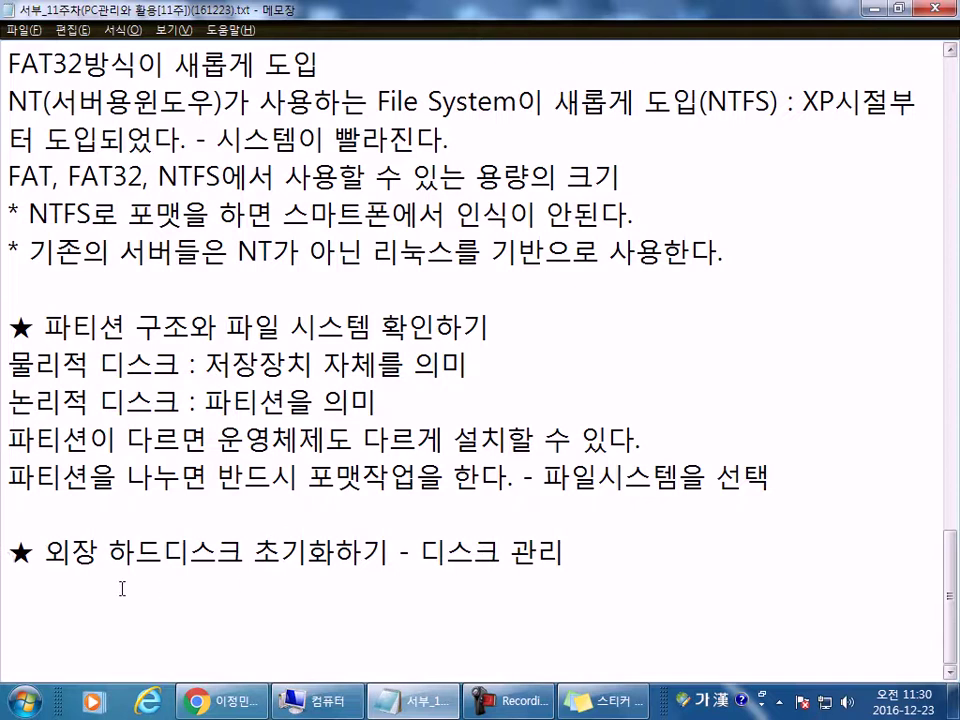
scroll(121, 588, "up", 1)
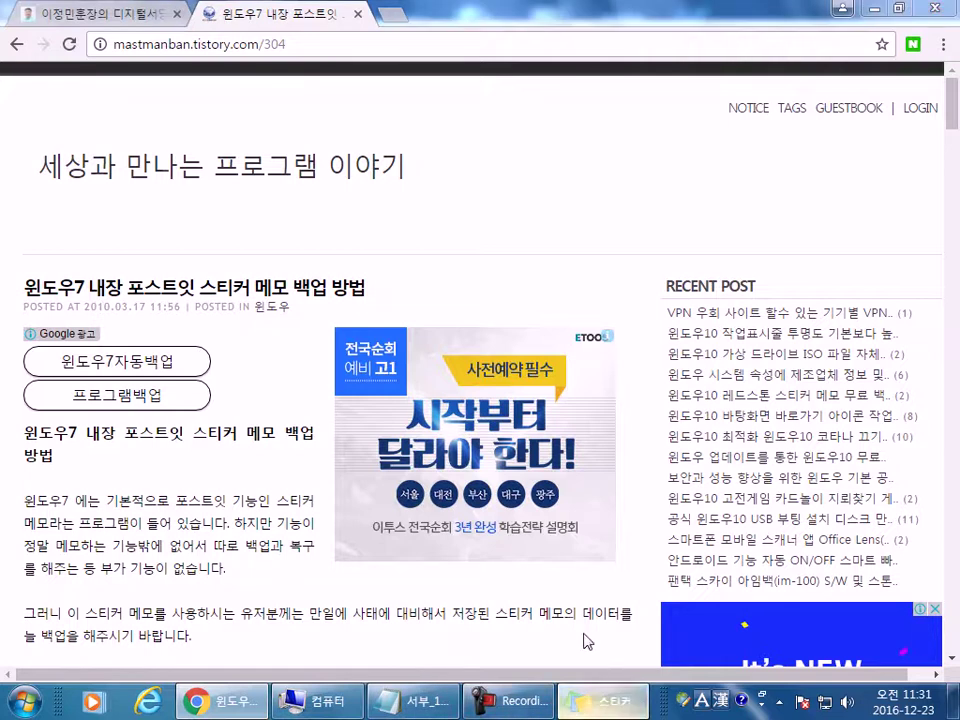
- Bring up the Sticky Notes memo "메모" over the backup article in Chrome and move it a little down and to the left
right_click(588, 702)
key("Escape")
left_click(598, 702)
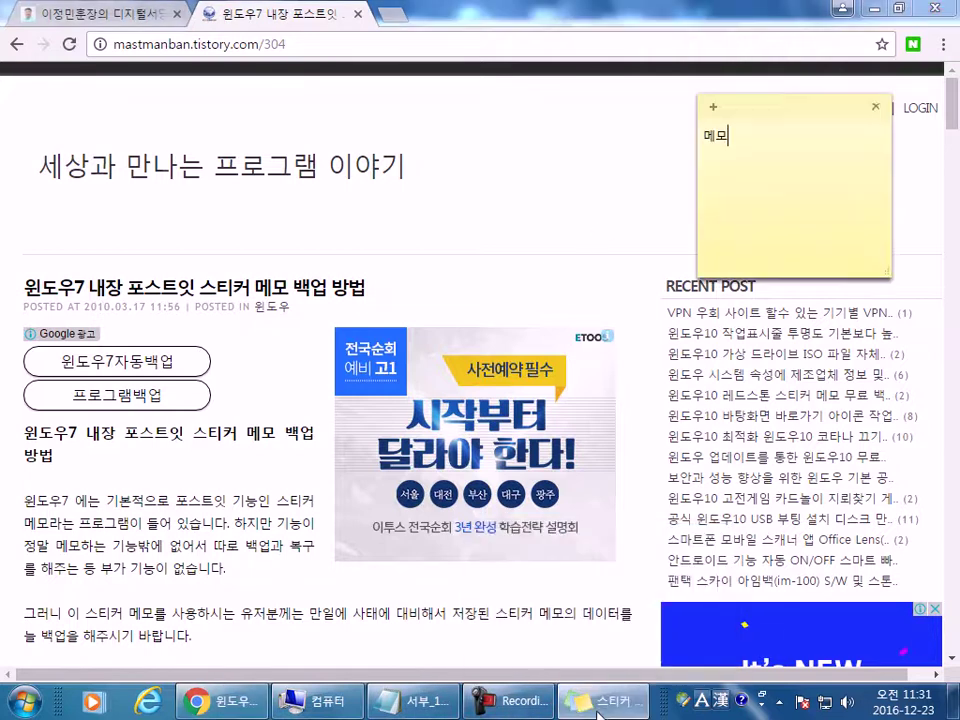
right_click(735, 117)
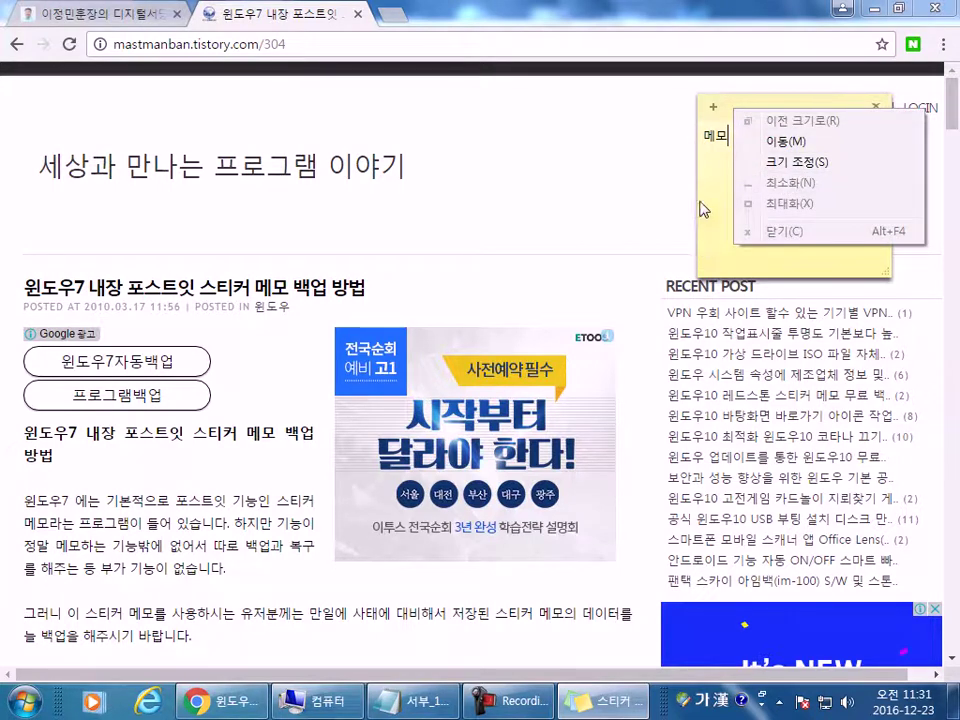
left_click(709, 240)
left_click_drag(730, 137, 693, 136)
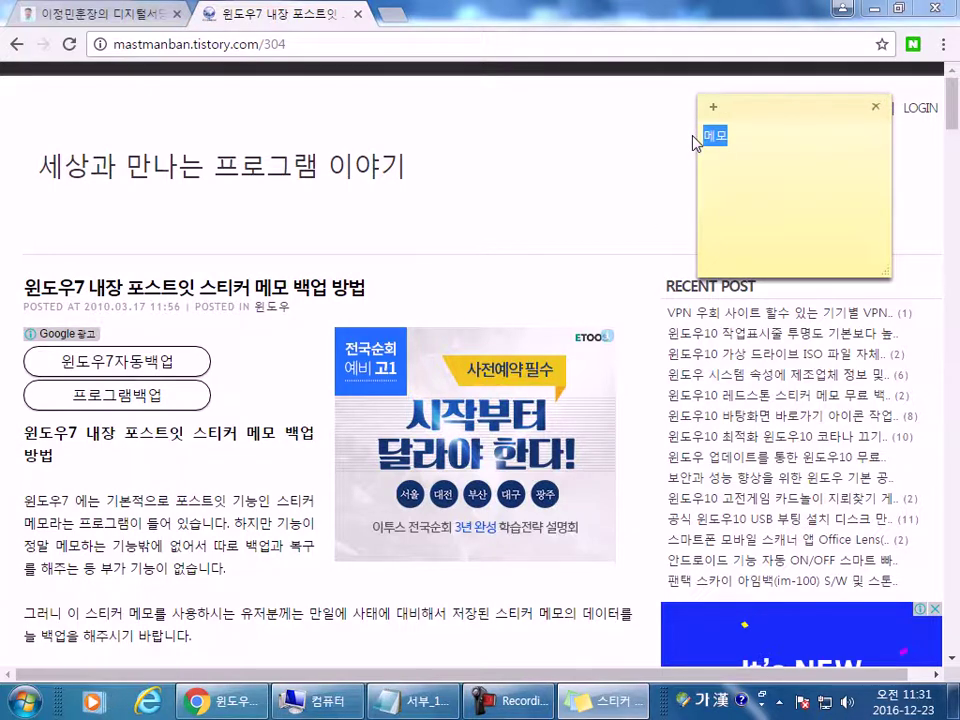
left_click_drag(789, 113, 724, 147)
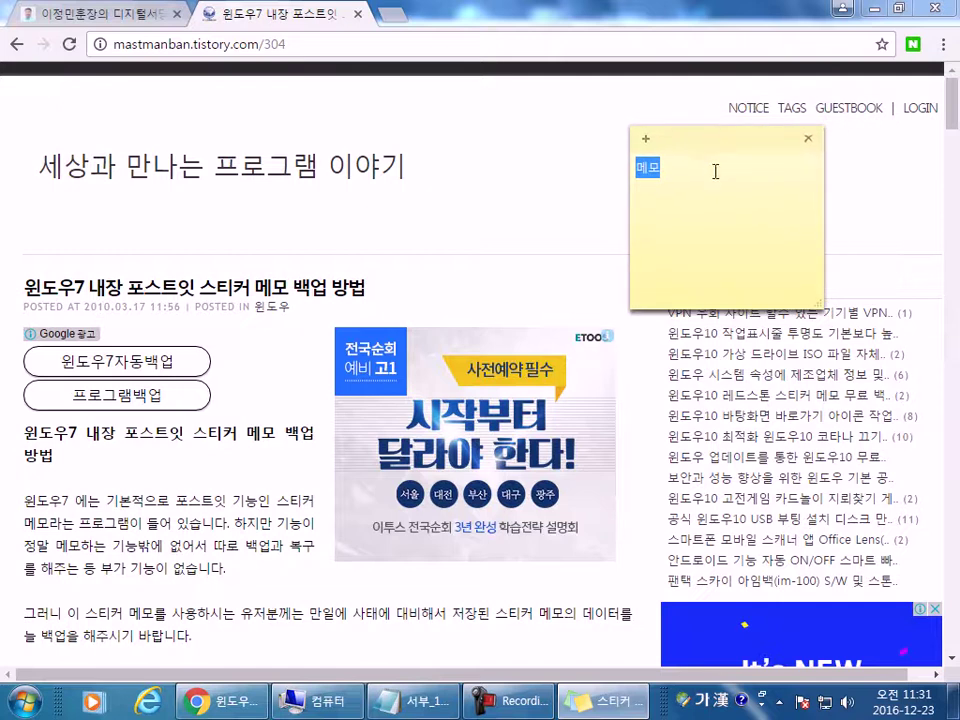
left_click(711, 177)
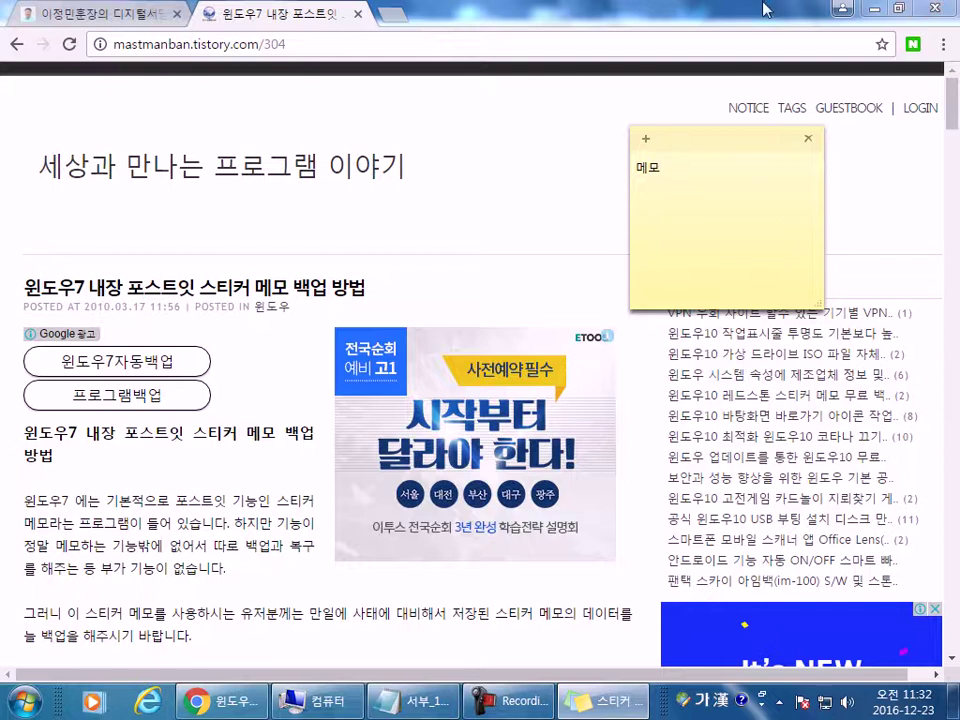
- Read the blog article on backing up Windows 7 Sticky Notes, down to the manual backup method and its folder path
left_click(263, 440)
scroll(258, 440, "down", 4)
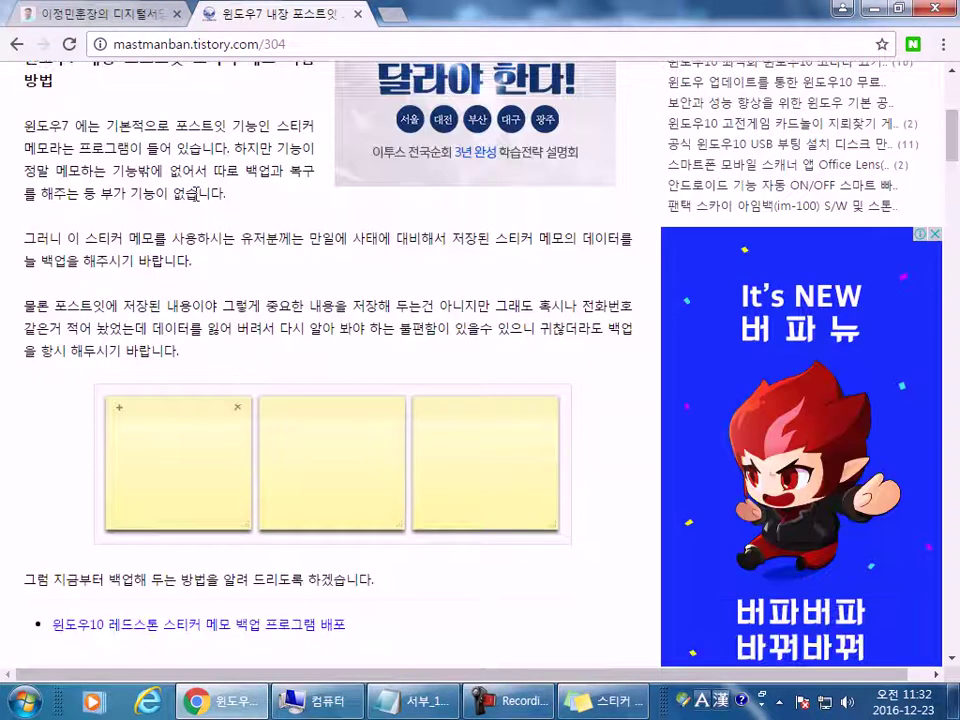
left_click_drag(254, 172, 143, 202)
key("alt+Tab")
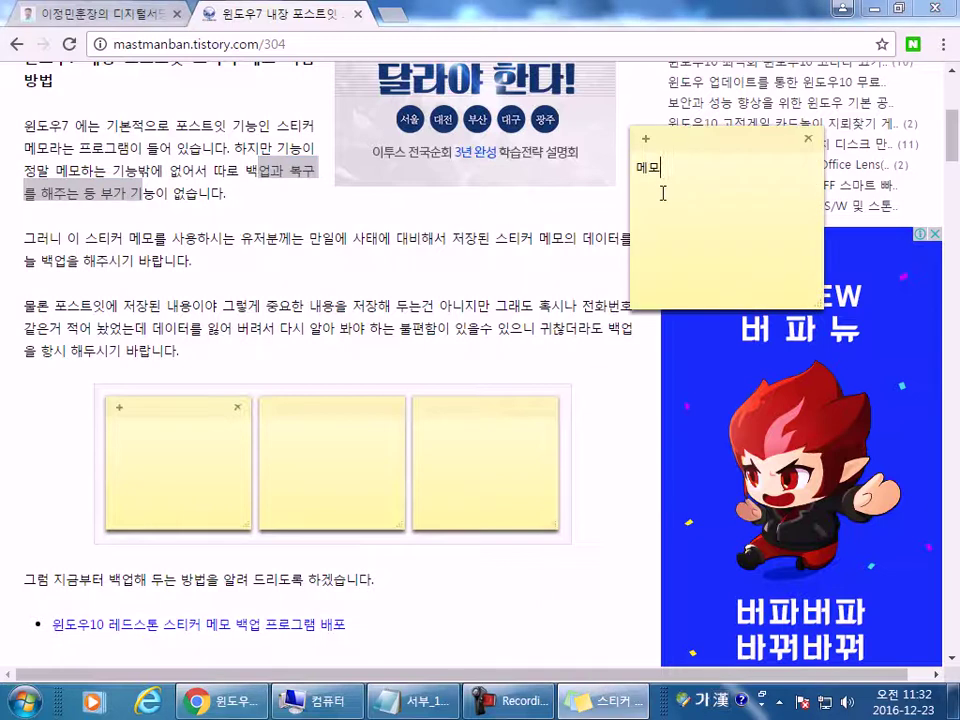
left_click(326, 276)
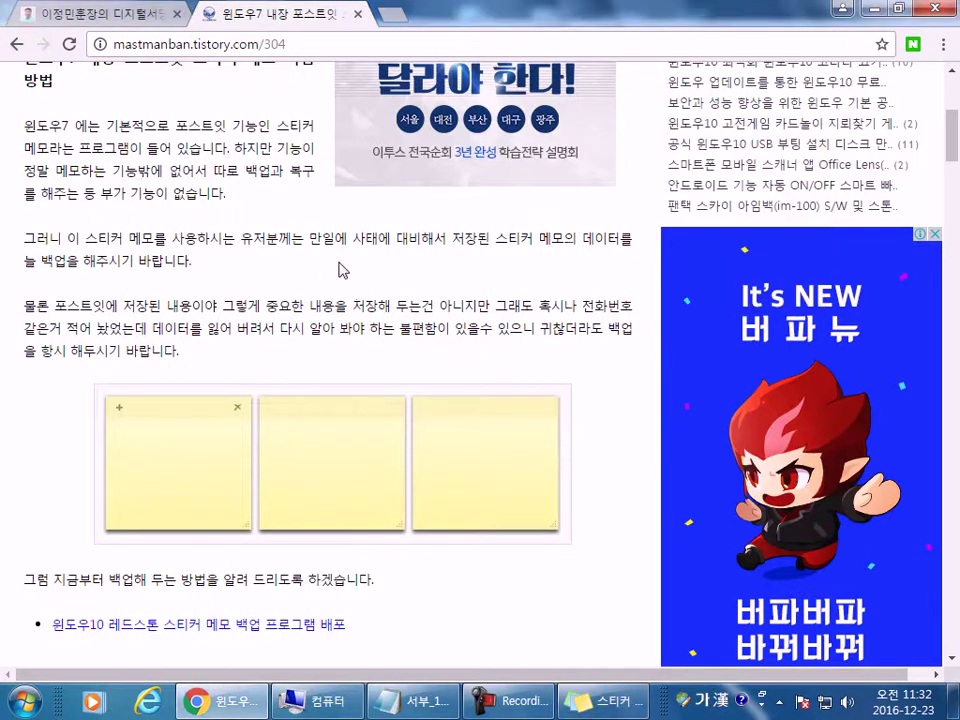
scroll(330, 265, "down", 4)
scroll(133, 311, "down", 1)
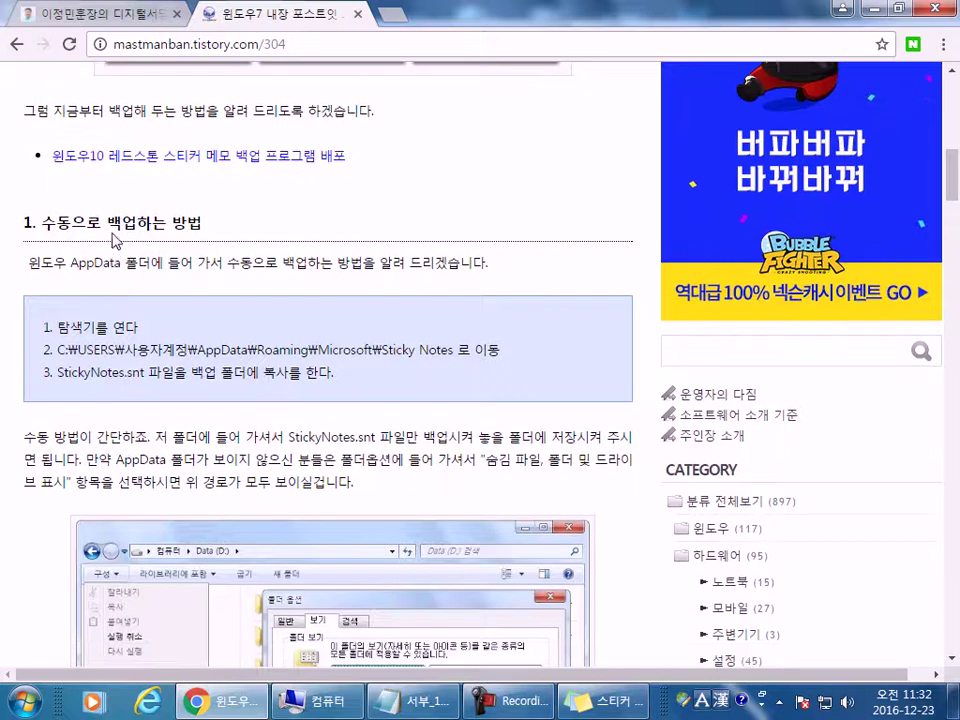
scroll(73, 230, "down", 2)
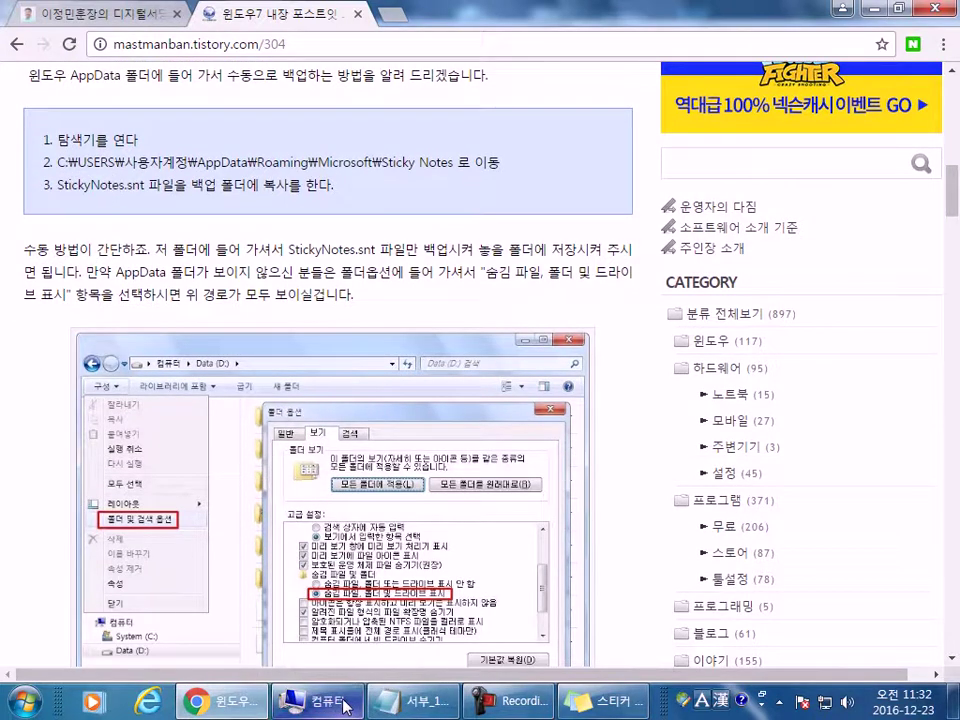
- Switch to the Explorer Computer window, restore it from full size and place it below the backup path in the article
left_click(356, 607)
left_click(897, 8)
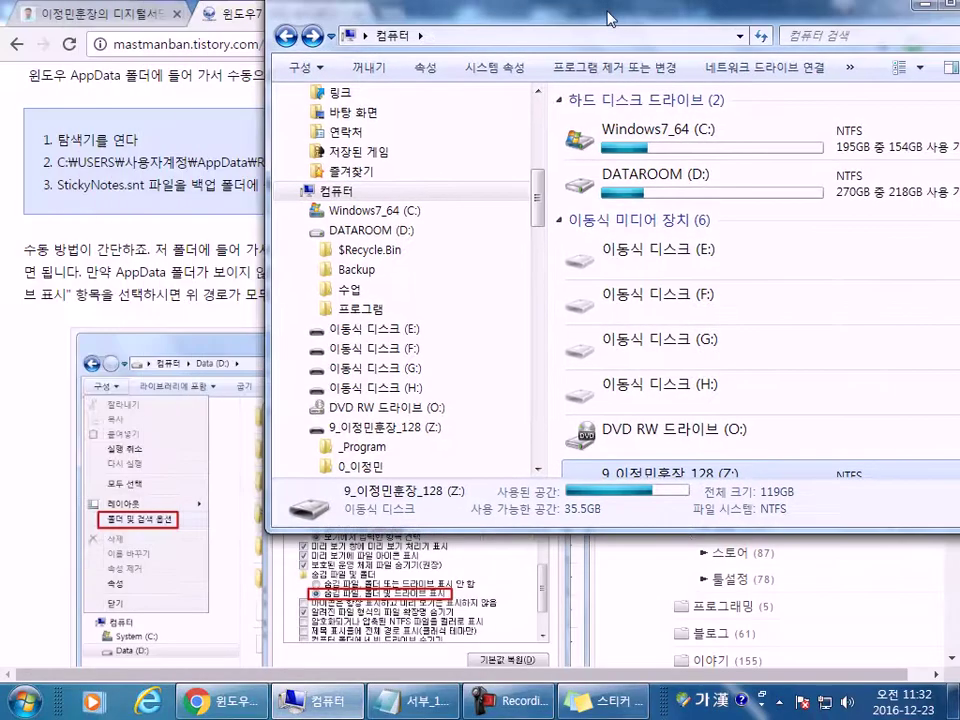
left_click(670, 540)
key("alt+Tab")
left_click_drag(450, 48, 148, 263)
- Open the folder 사용자\Administrator\AppData\Roaming\Microsoft\Sticky Notes on drive C: and select StickyNotes.snt
double_click(390, 355)
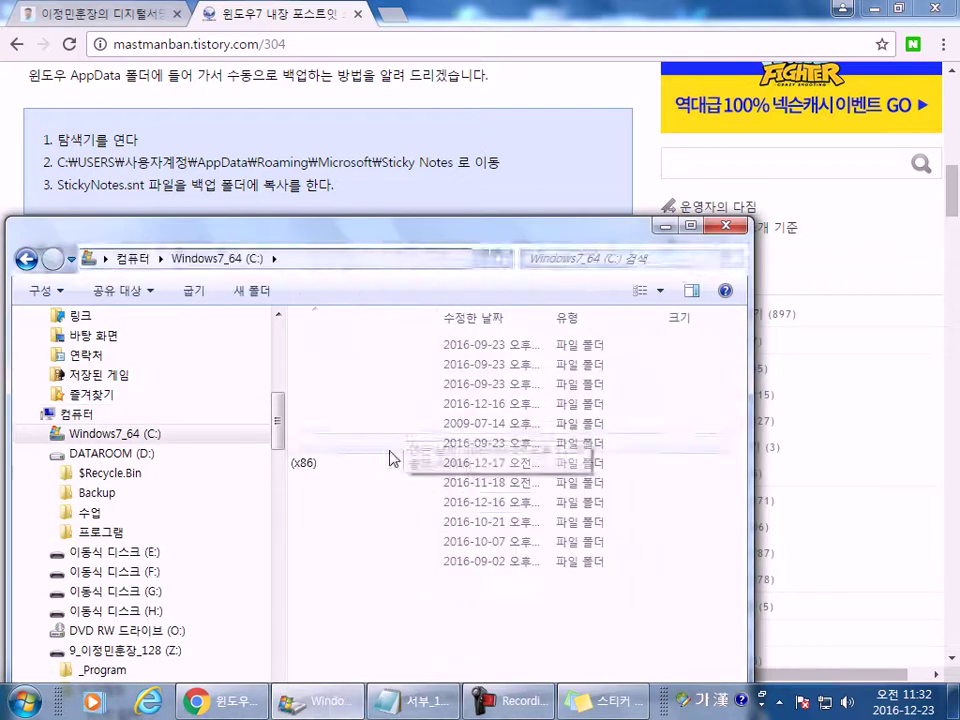
double_click(330, 561)
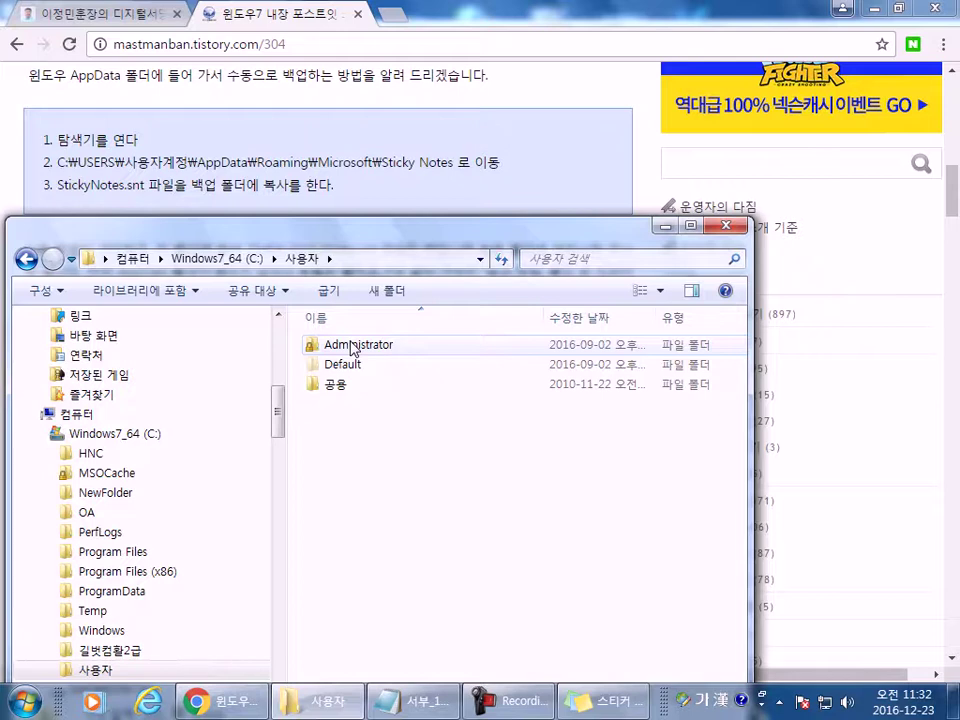
double_click(352, 347)
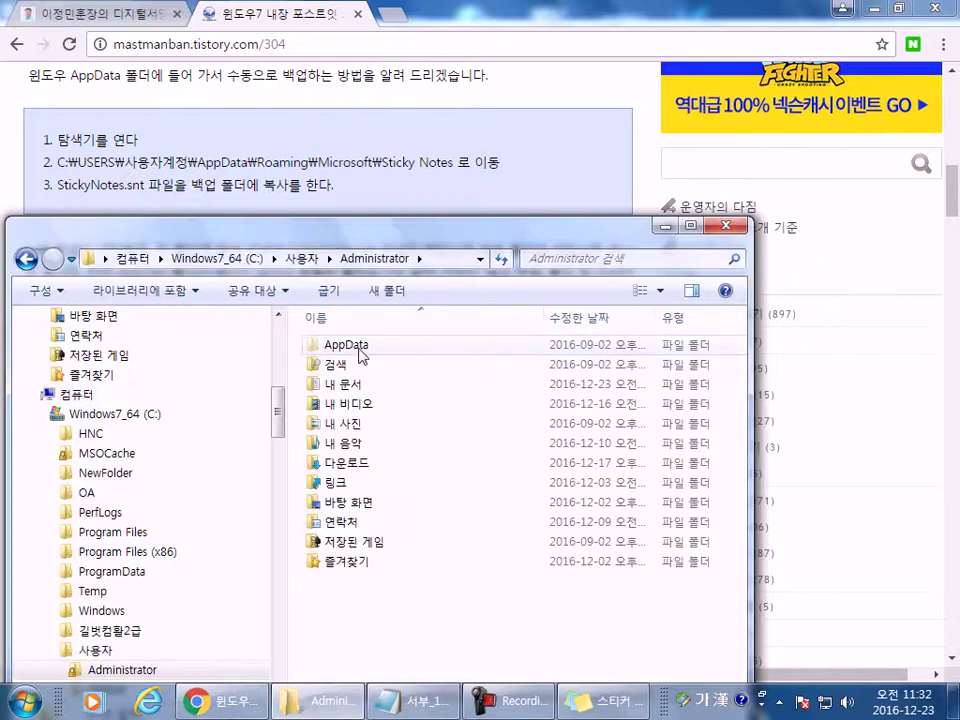
double_click(352, 346)
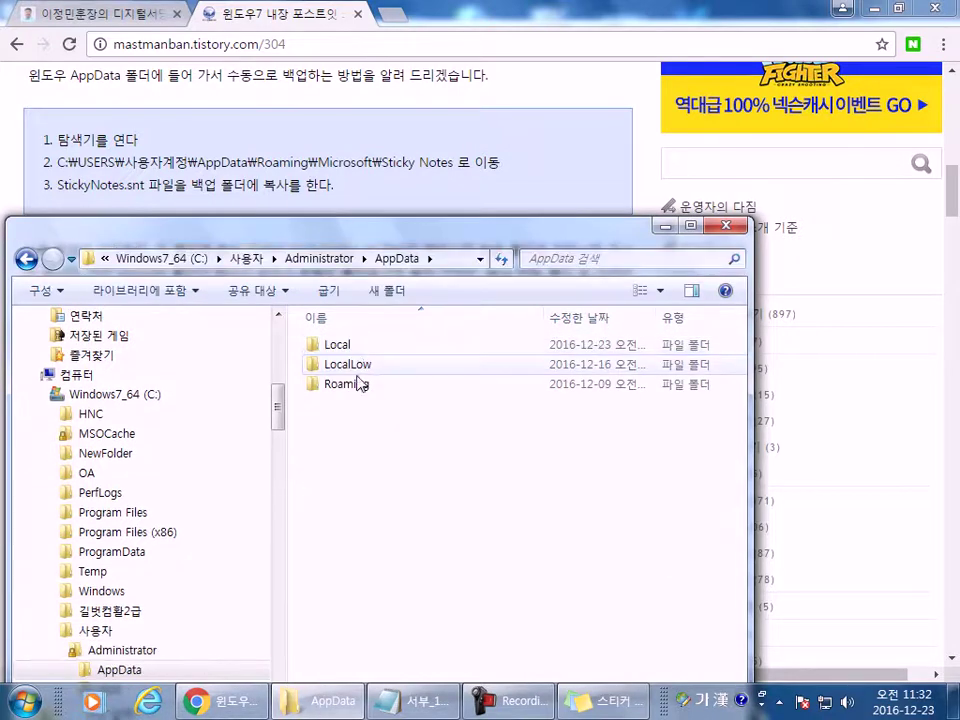
double_click(357, 385)
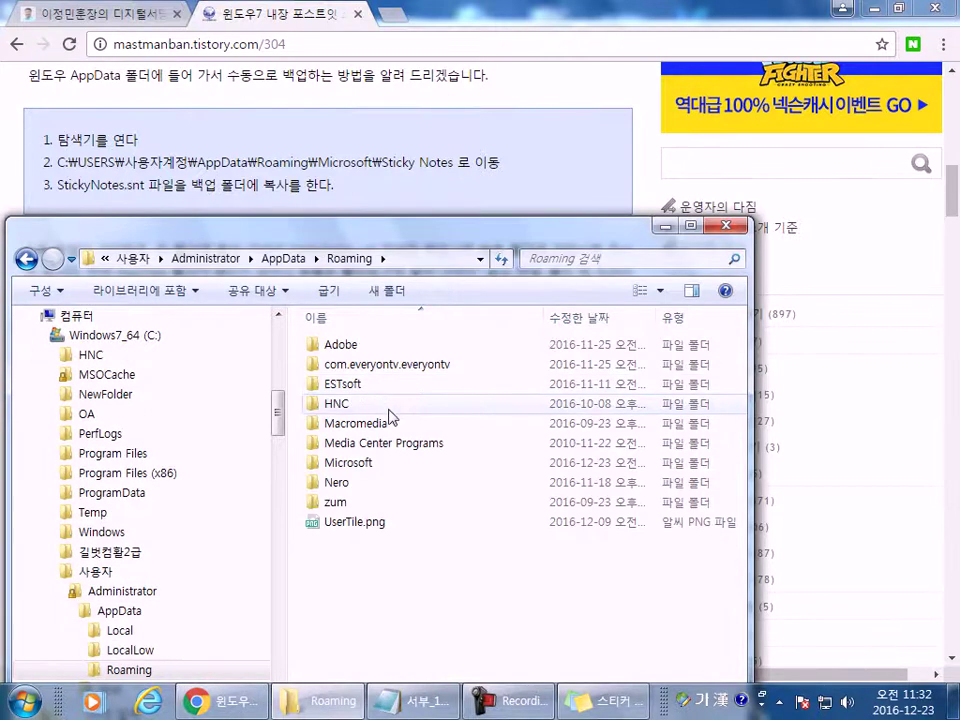
double_click(368, 463)
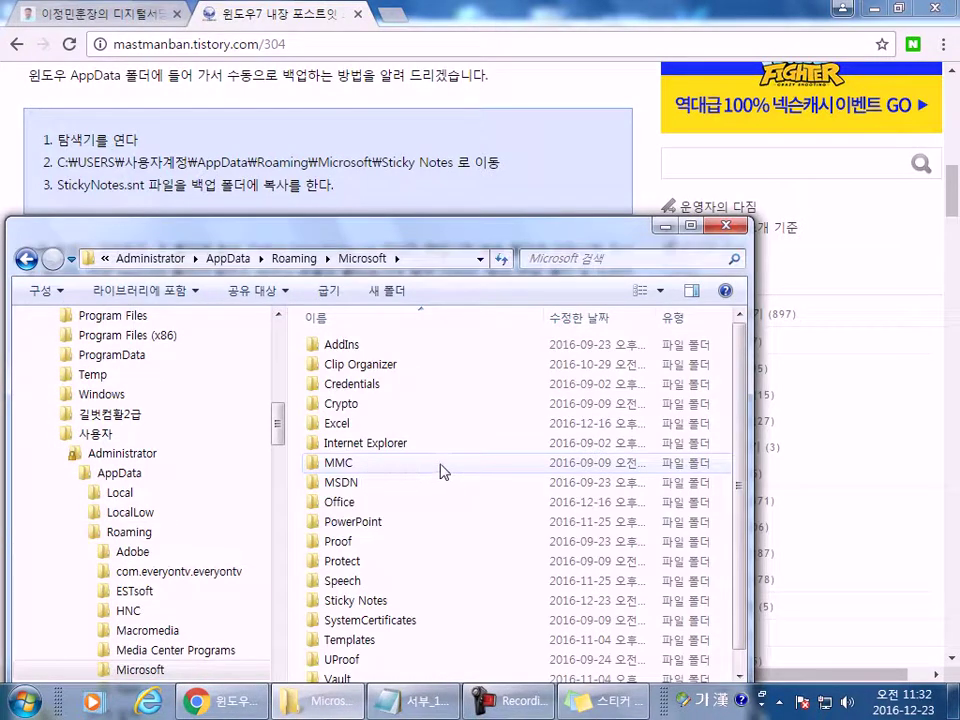
scroll(443, 471, "down", 1)
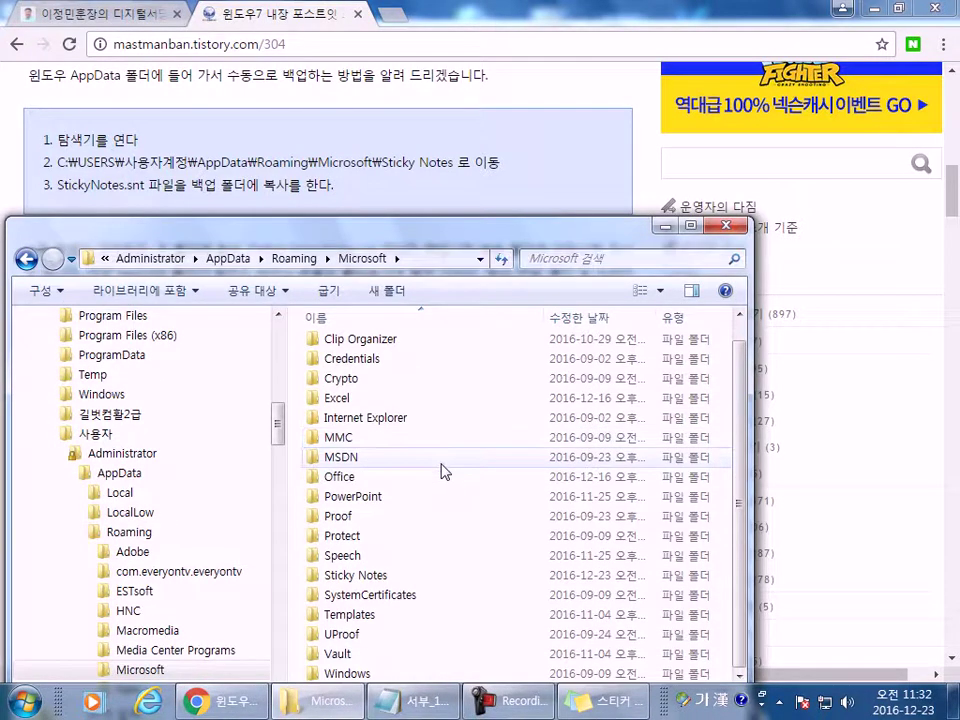
double_click(368, 577)
left_click(357, 346)
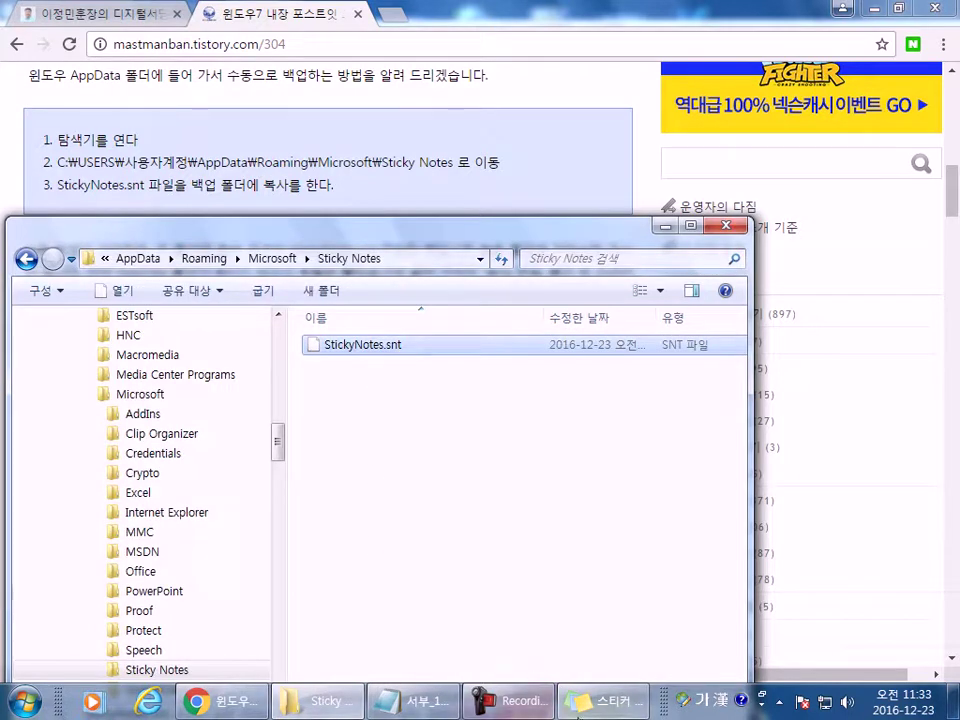
- Add a second sticky note reading "ㅇㄹㄴㅇㄹㄴㅇㄹ", place it overlapping the "메모" note, and select StickyNotes.snt in the Sticky Notes folder
left_click(603, 700)
left_click(646, 145)
left_click_drag(536, 146, 663, 352)
type("ㅇㄷㅇㄹㅇㄷㅇ")
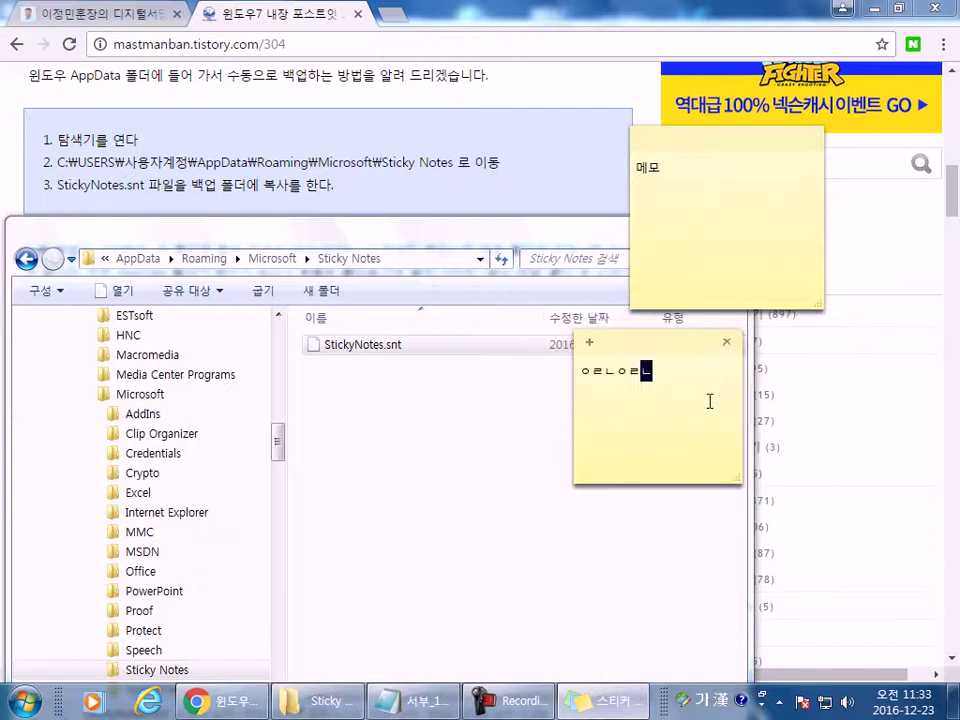
left_click(492, 459)
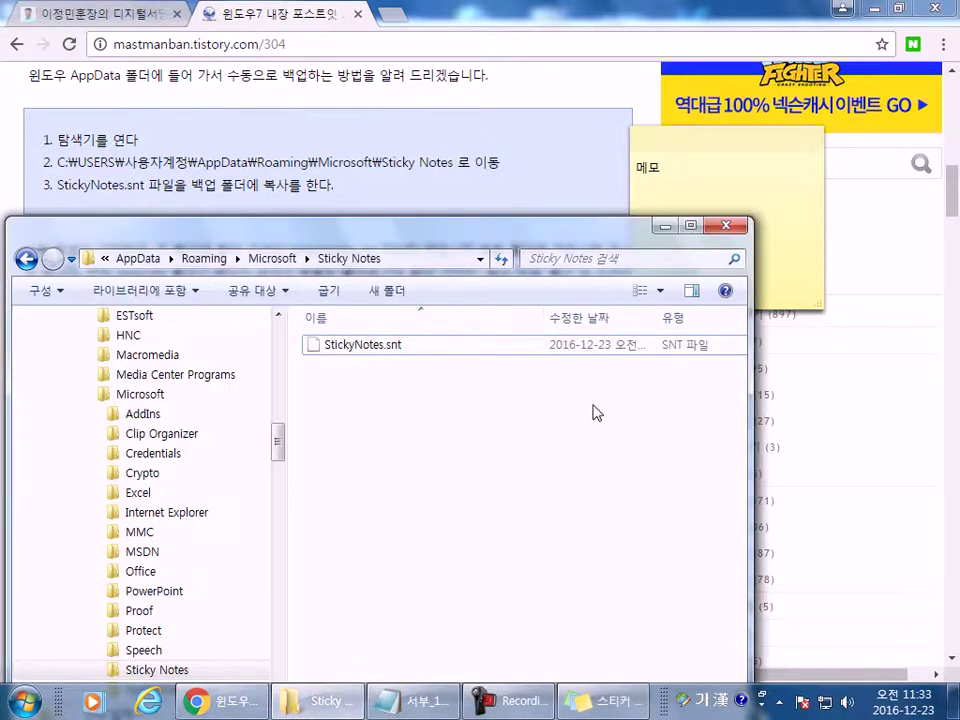
left_click(690, 290)
left_click_drag(617, 349, 771, 159)
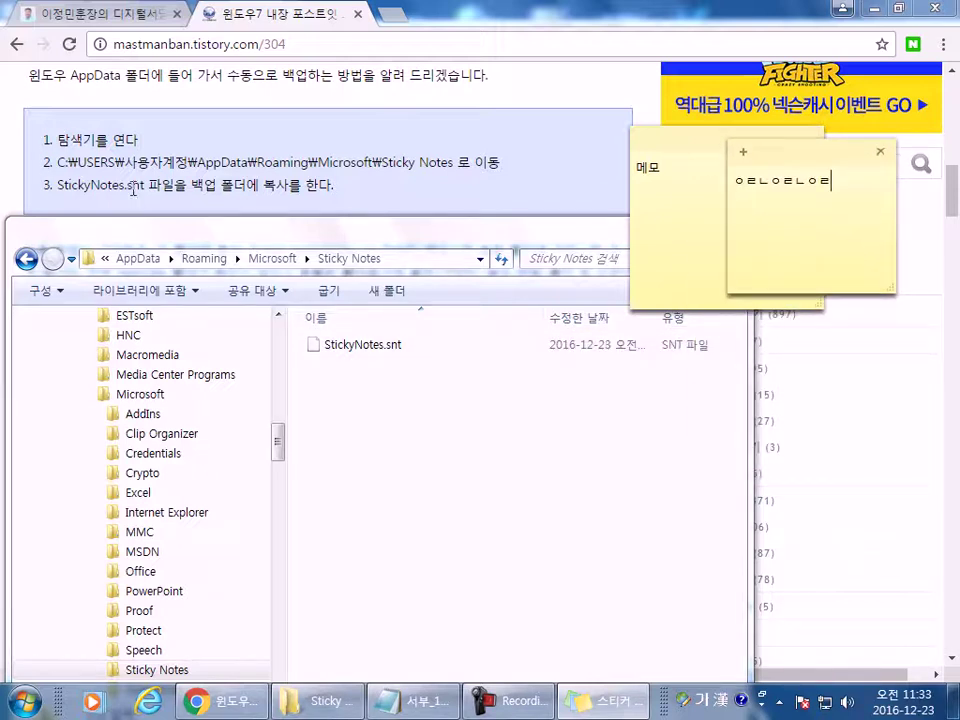
left_click(400, 348)
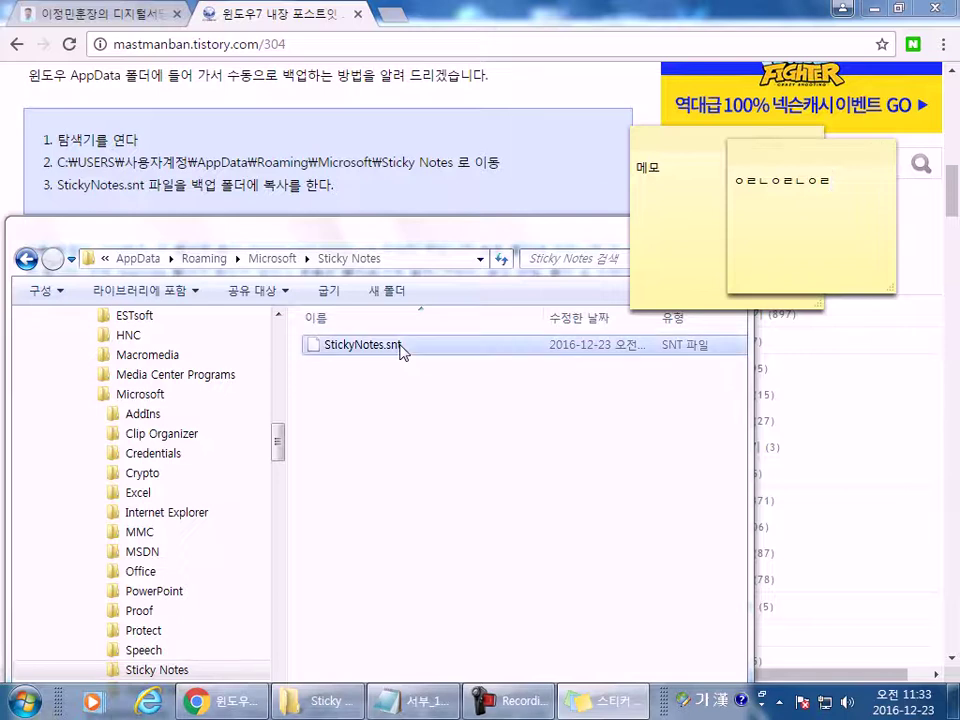
- Read the article's sections on showing hidden folders, restoring StickyNotes.snt and backing up automatically with StickerMemoBackup.rar
left_click(575, 131)
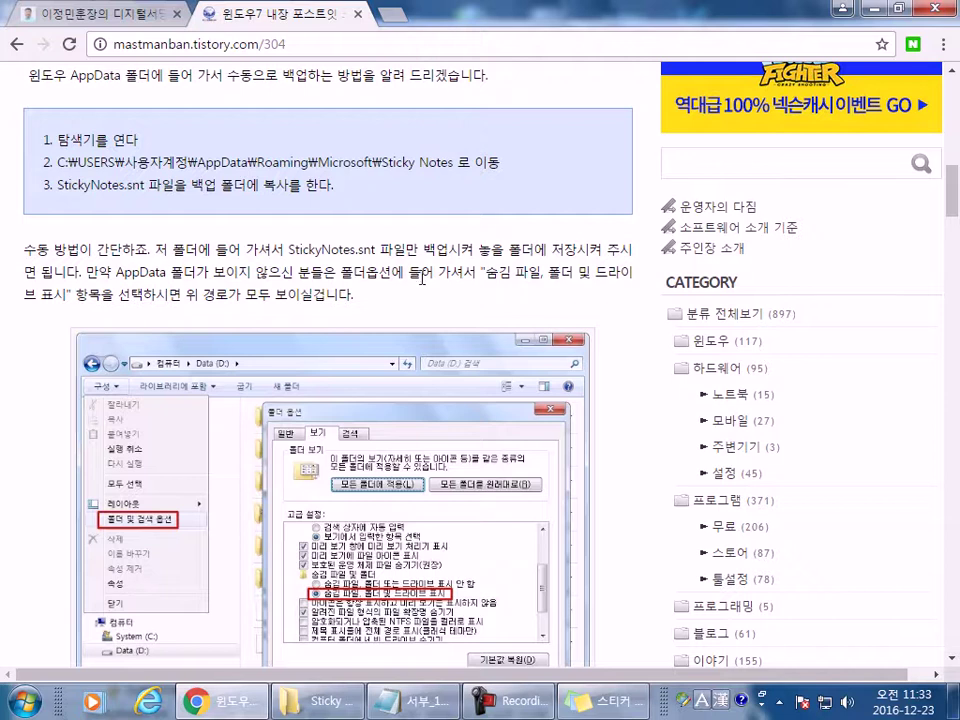
scroll(500, 300, "down", 3)
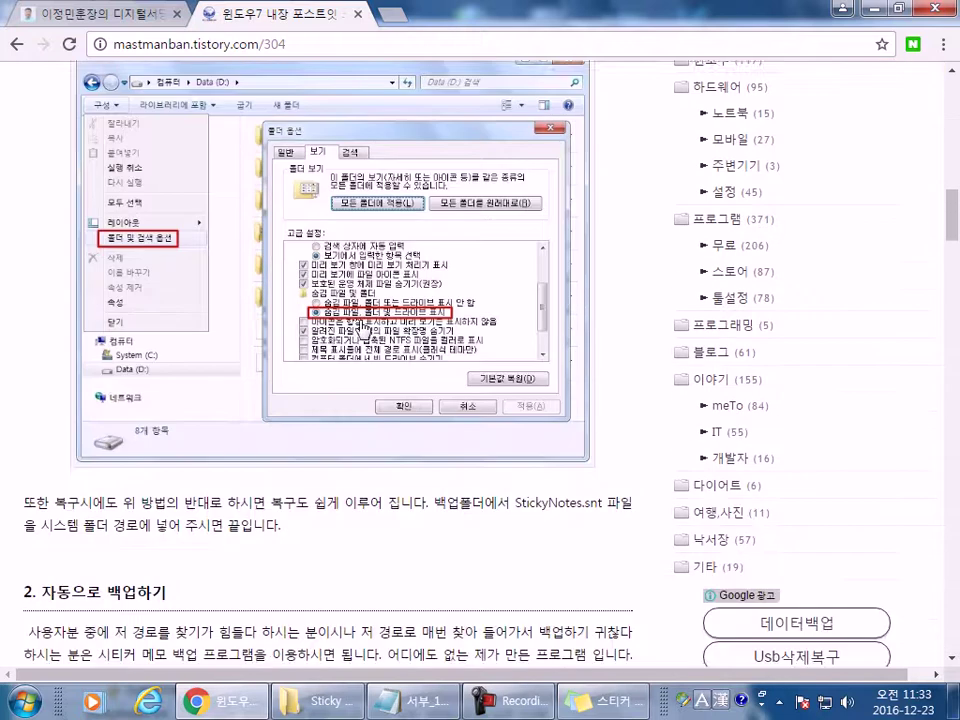
scroll(270, 250, "down", 3)
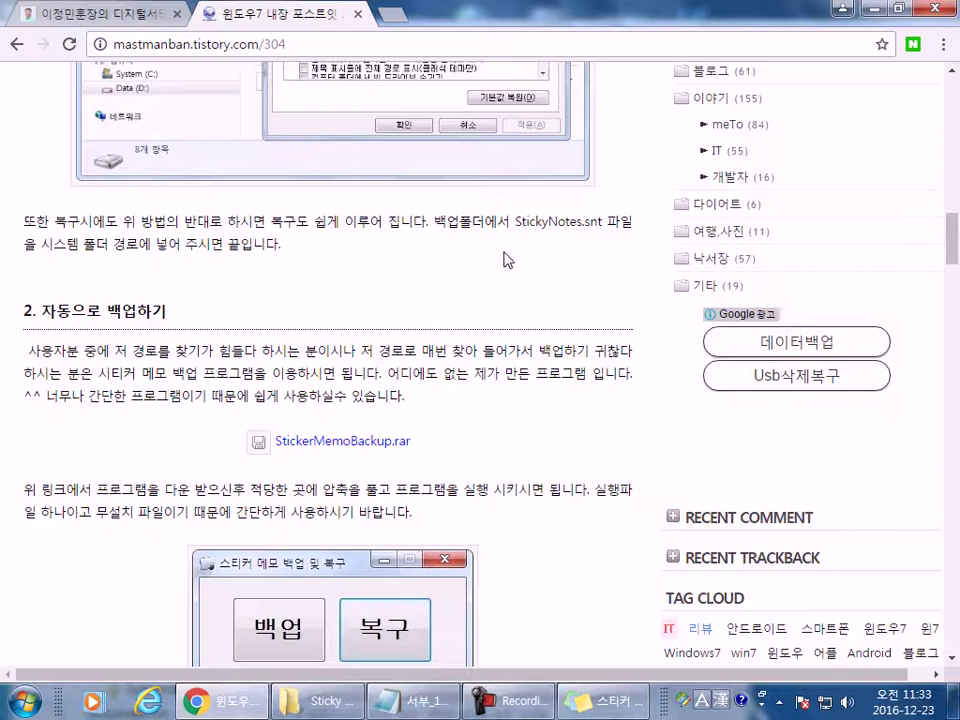
scroll(470, 265, "down", 2)
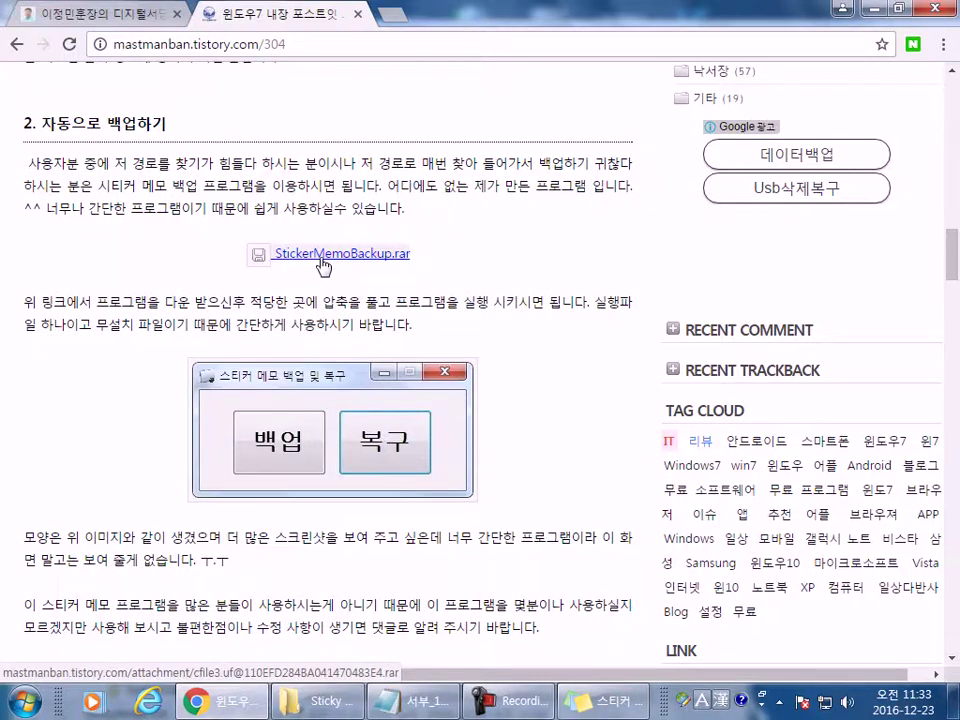
scroll(322, 265, "down", 3)
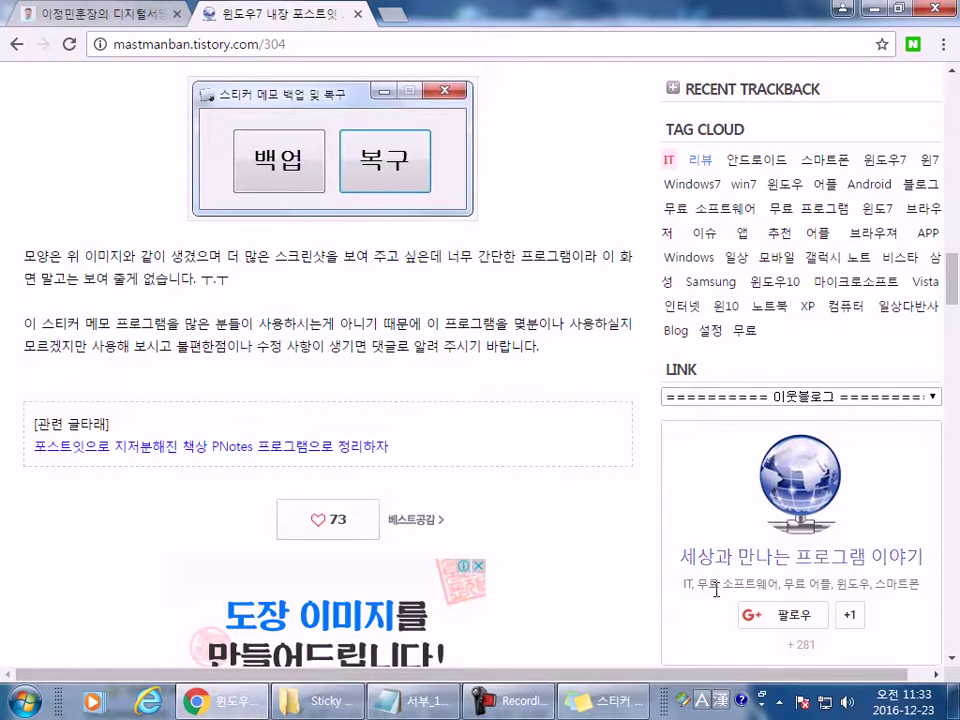
- Bring up the sticky notes and delete both of them, the scratch note and the "메모" note, confirming each deletion
left_click(600, 700)
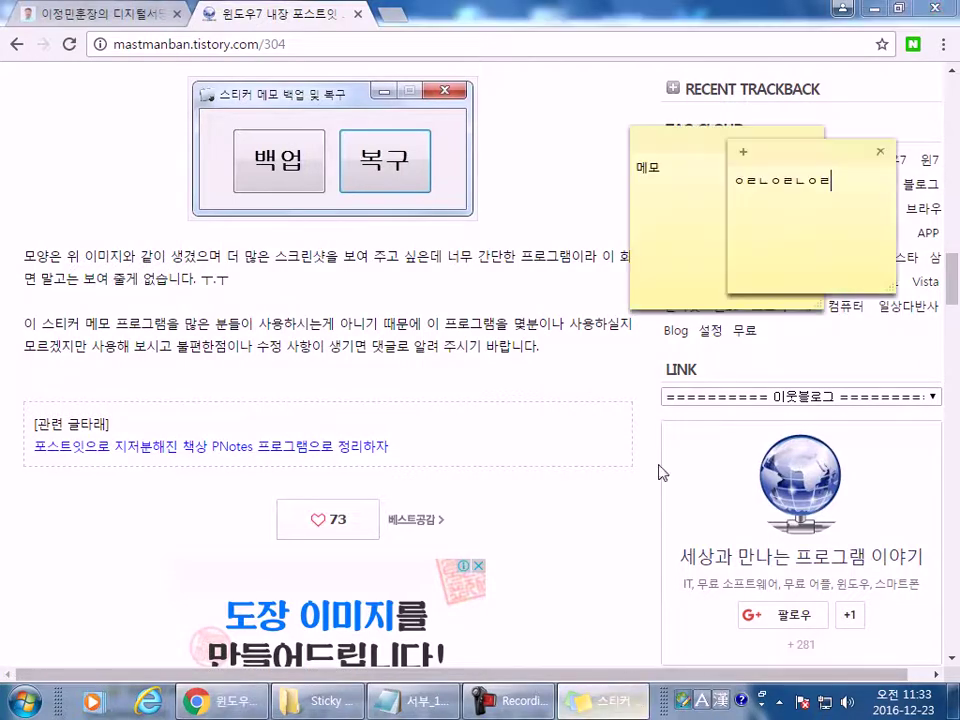
left_click(880, 151)
left_click(822, 237)
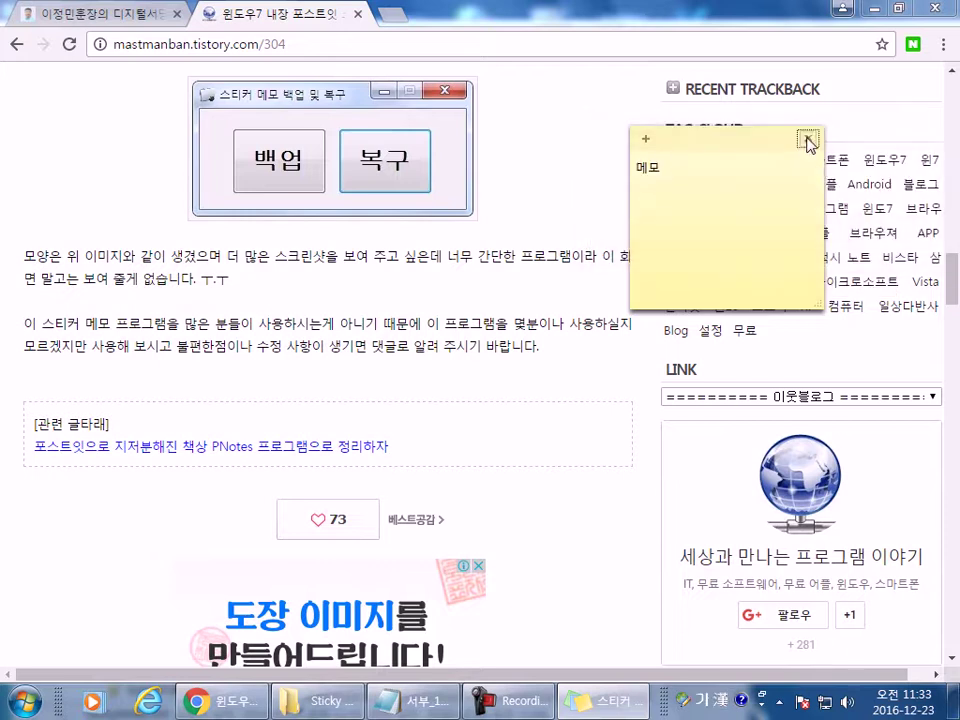
left_click(810, 146)
left_click(771, 235)
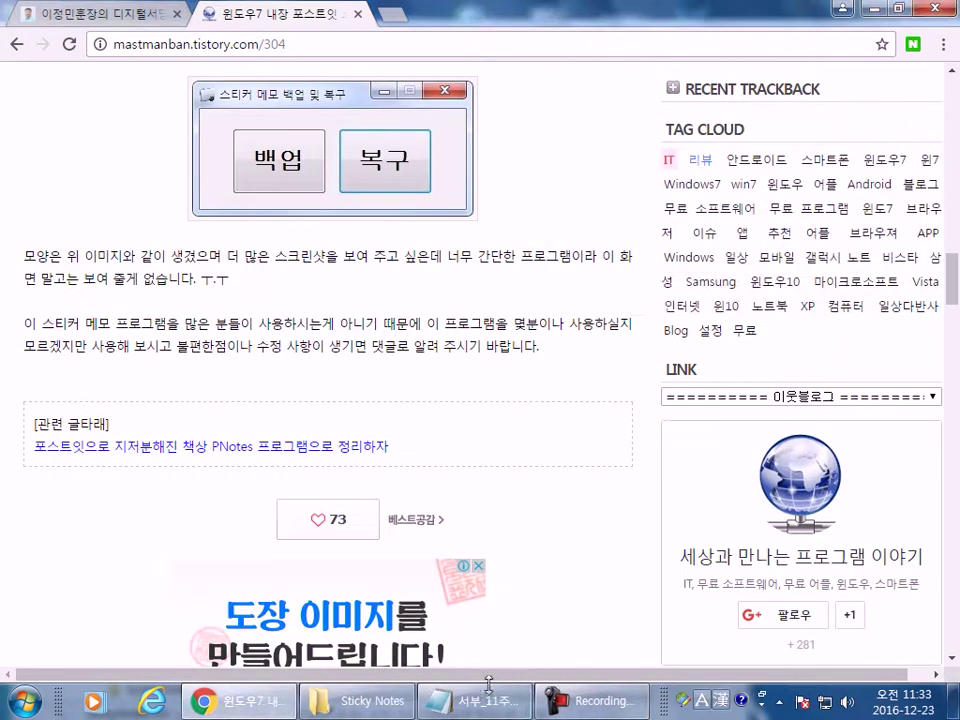
- Try to open StickyNotes.snt from the Sticky Notes folder
left_click(360, 700)
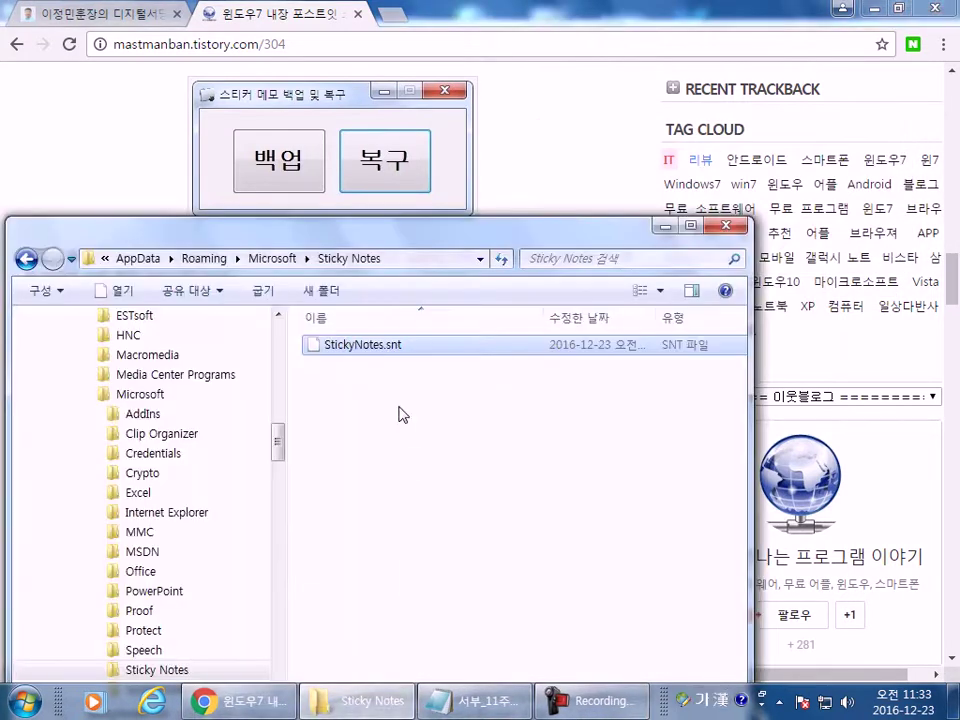
double_click(385, 355)
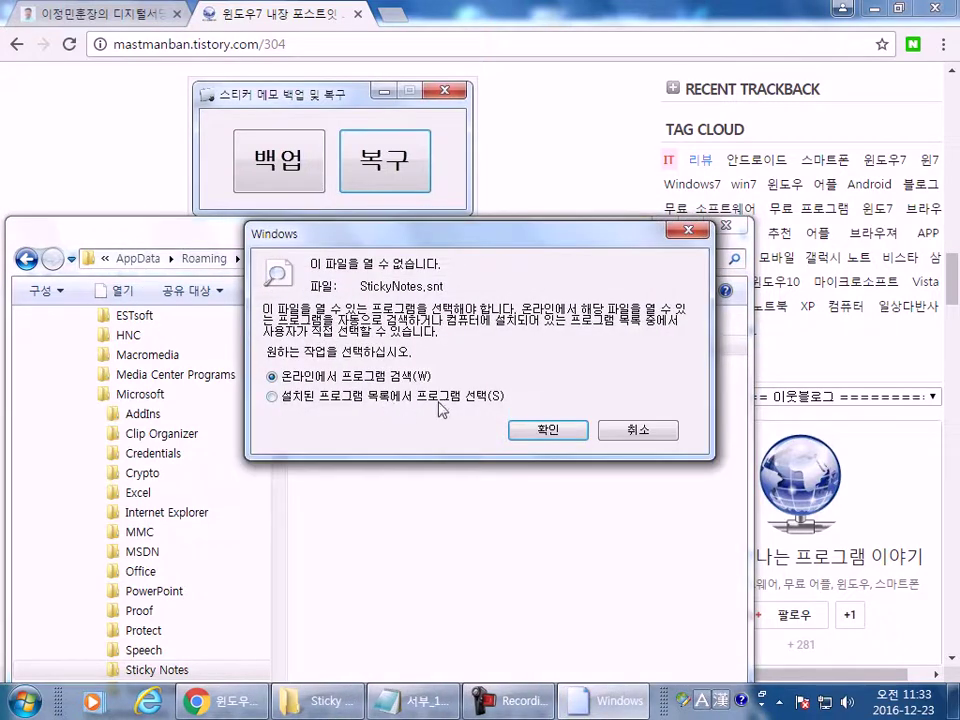
left_click(636, 435)
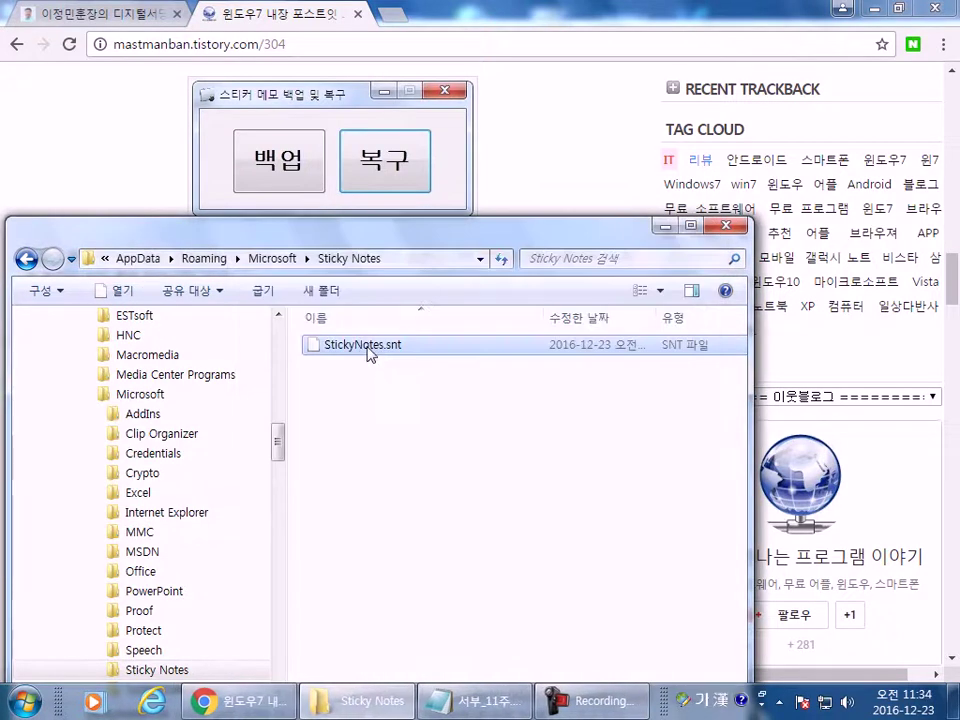
- Reread the article's instructions on putting StickyNotes.snt back into the system folder and its automatic backup section
left_click(553, 175)
scroll(210, 237, "up", 5)
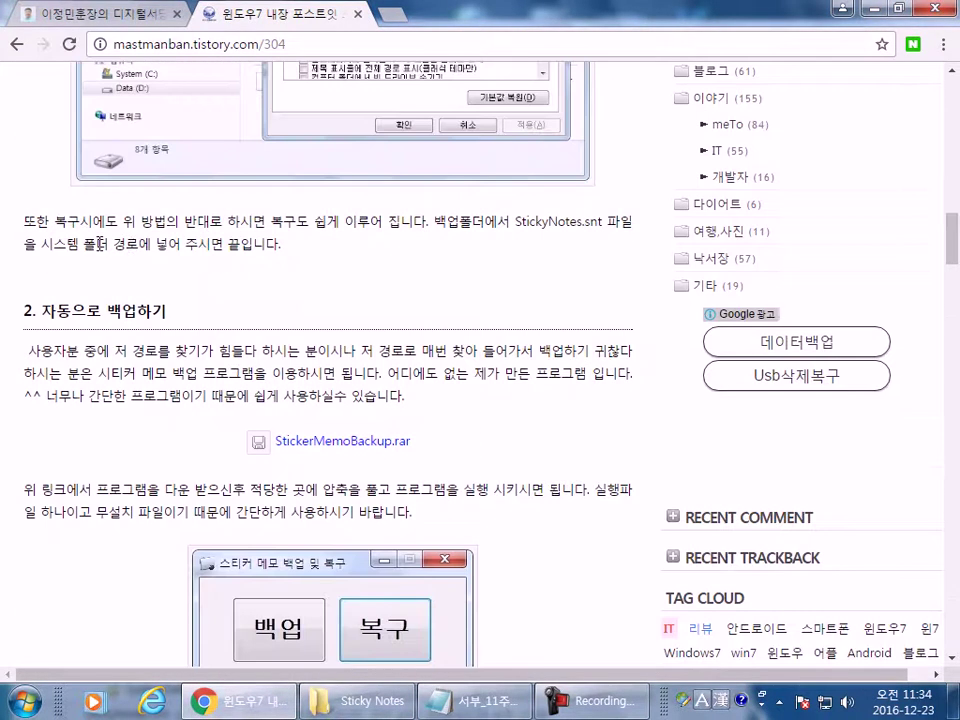
left_click_drag(99, 242, 213, 240)
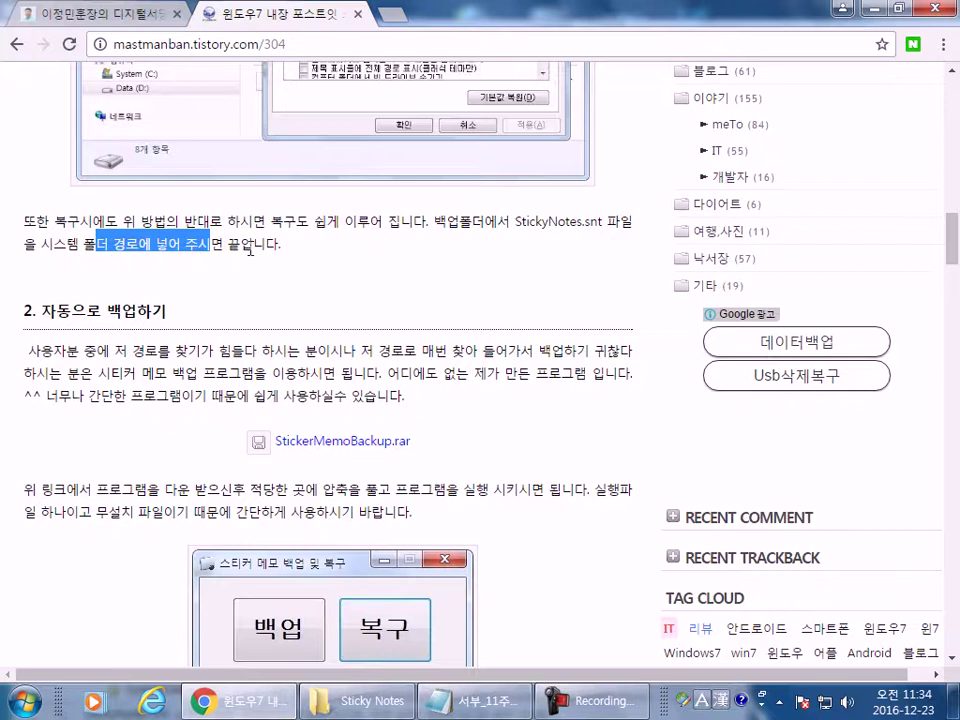
scroll(112, 388, "up", 2)
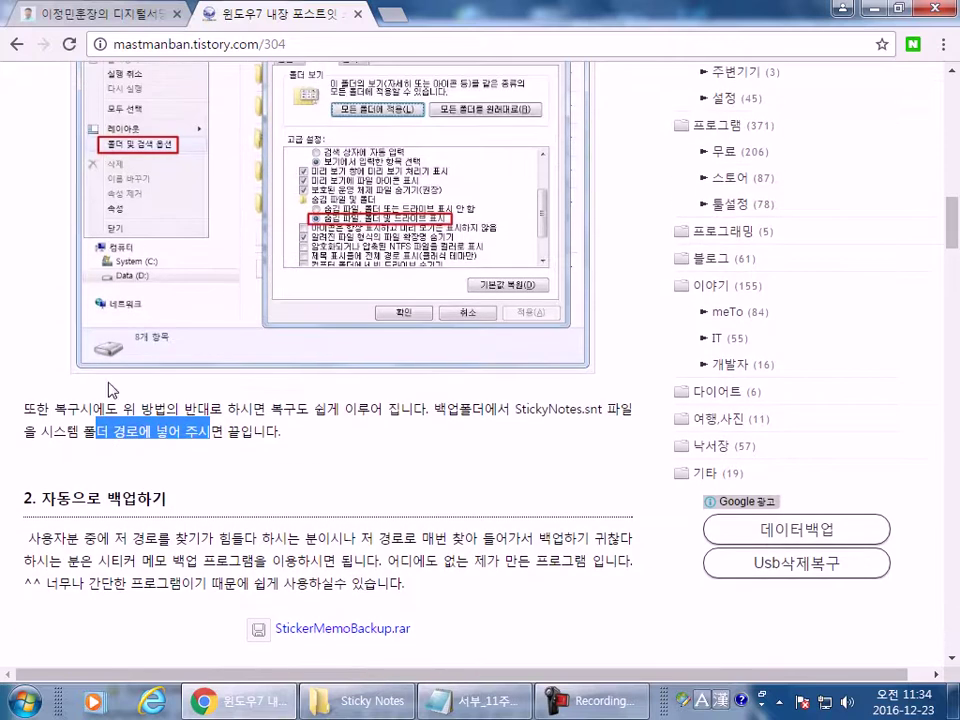
scroll(265, 353, "down", 3)
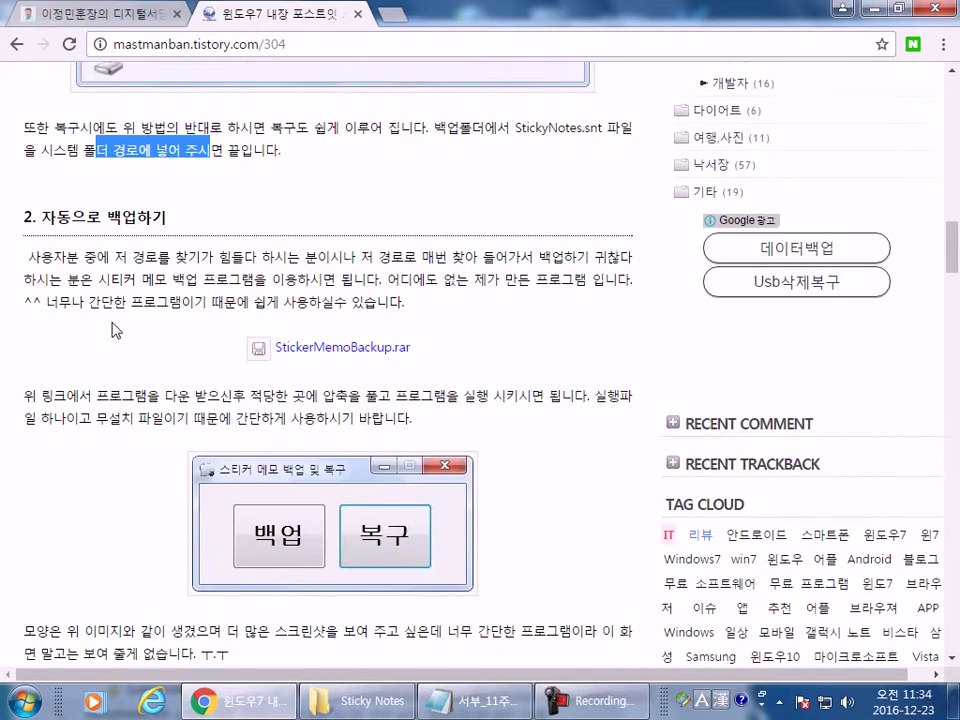
scroll(112, 330, "down", 9)
scroll(97, 322, "down", 1)
scroll(97, 324, "up", 7)
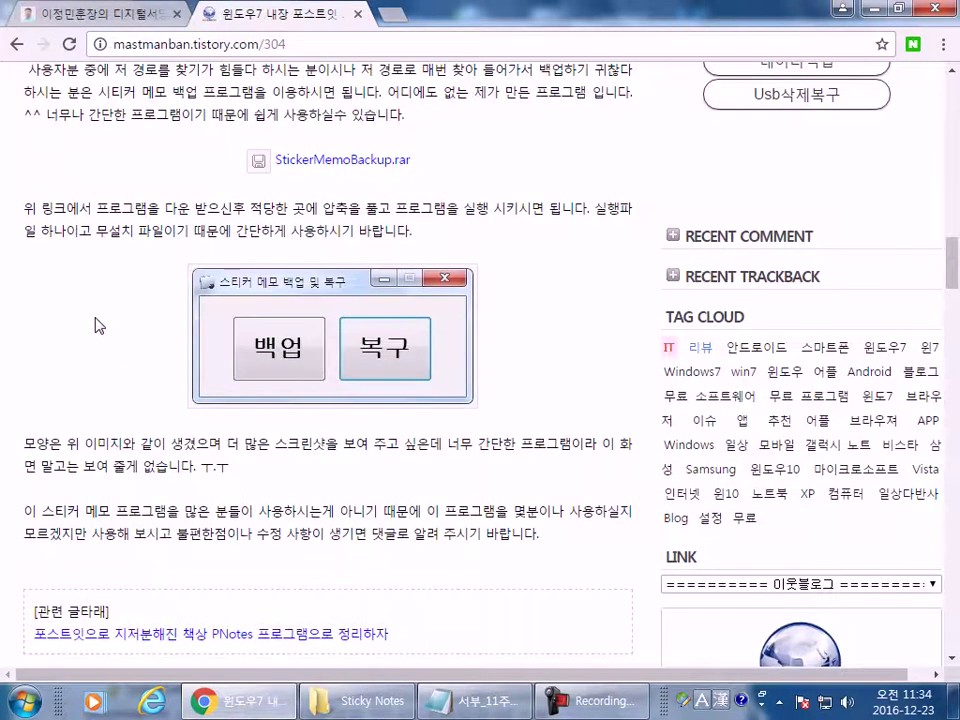
- Close the backup article and minimize Chrome, and shift the Sticky Notes folder window slightly up over the notes
left_click(358, 14)
left_click(876, 10)
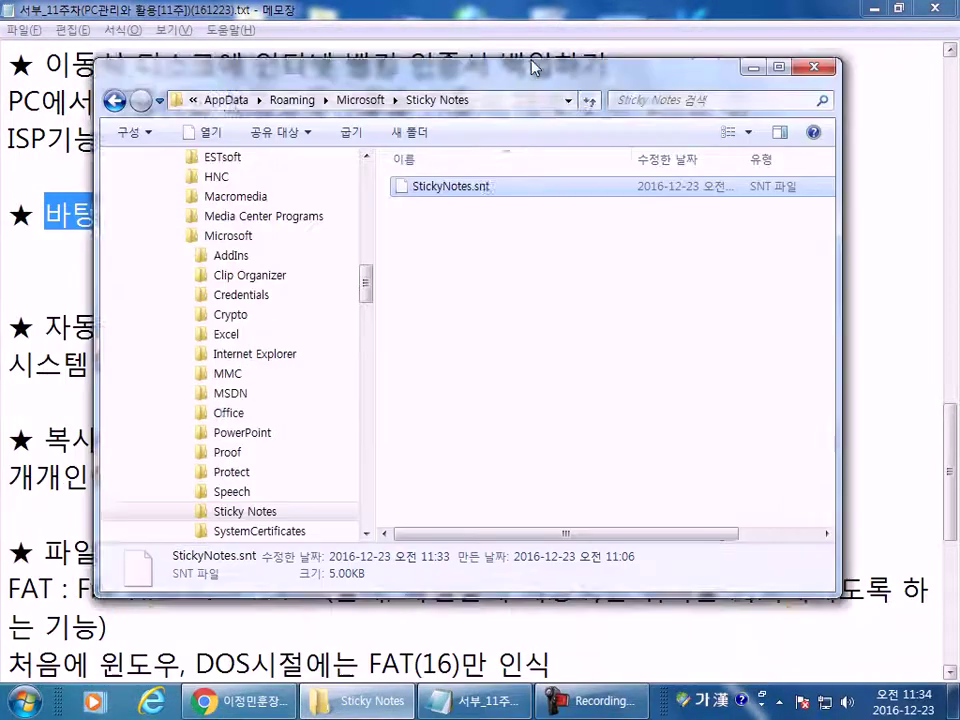
left_click_drag(532, 67, 537, 47)
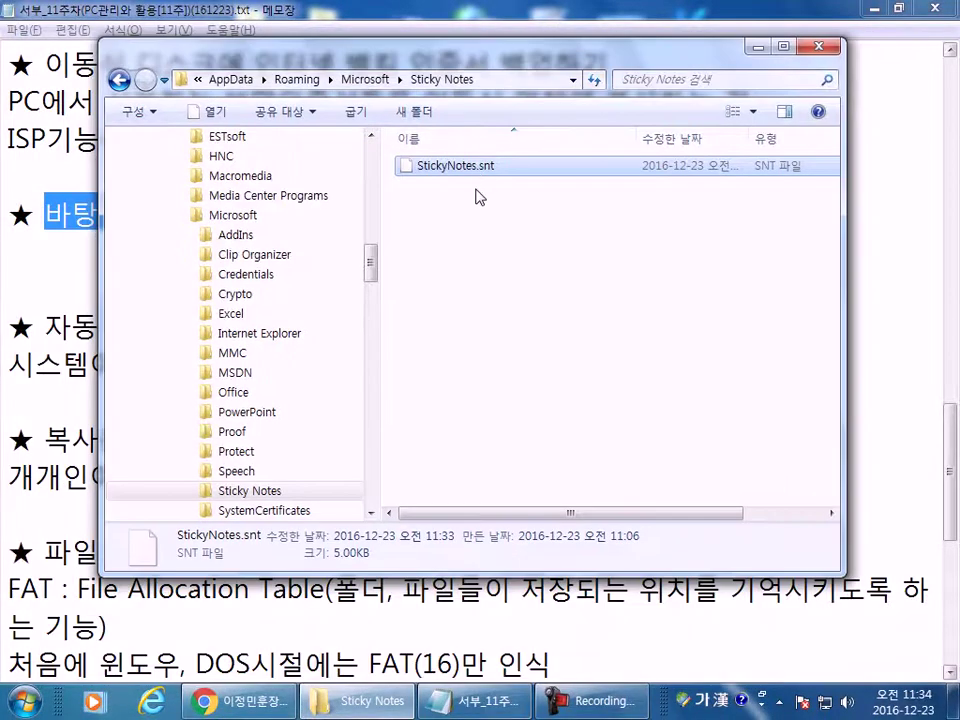
- Copy the path C:\Users\Administrator\AppData\Roaming\Microsoft\Sticky Notes from Explorer into the notes, below the heading "바탕 화면의 포스트 잇 백업하기"
left_click(489, 80)
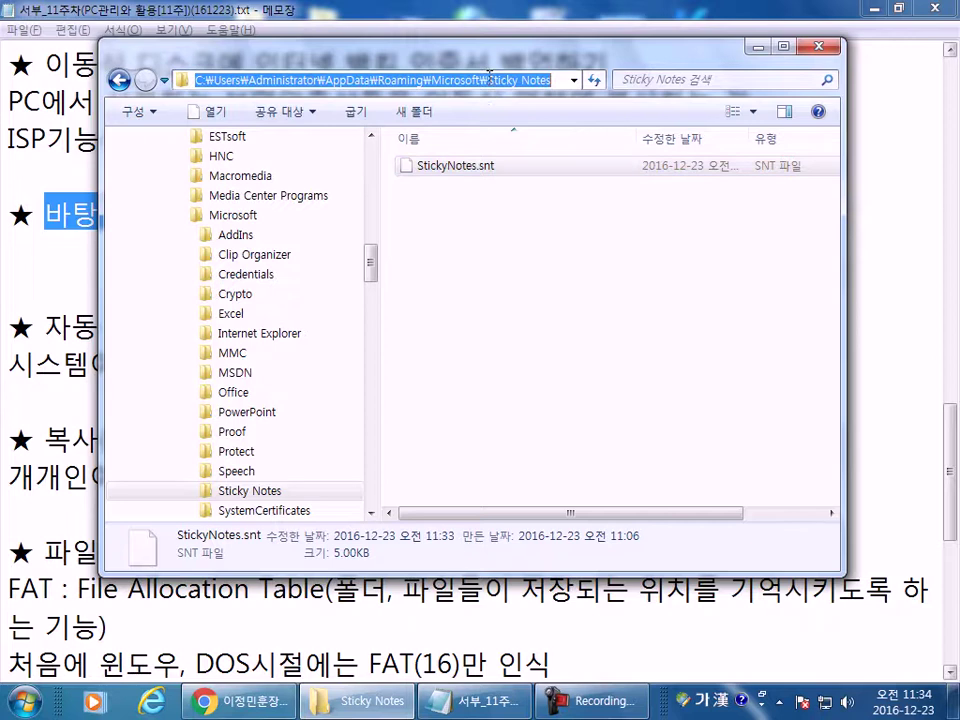
left_click(489, 12)
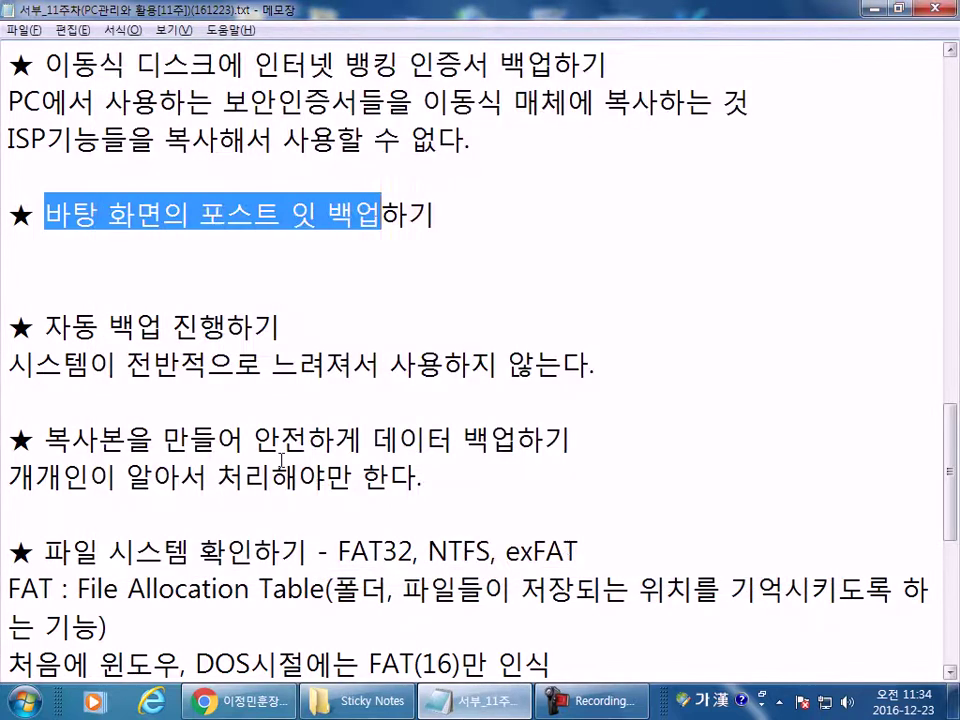
left_click(184, 274)
left_click(148, 250)
type("C:\\Users\\Administrator\\AppData\\Roaming\\Microsoft\\Sticky Notes")
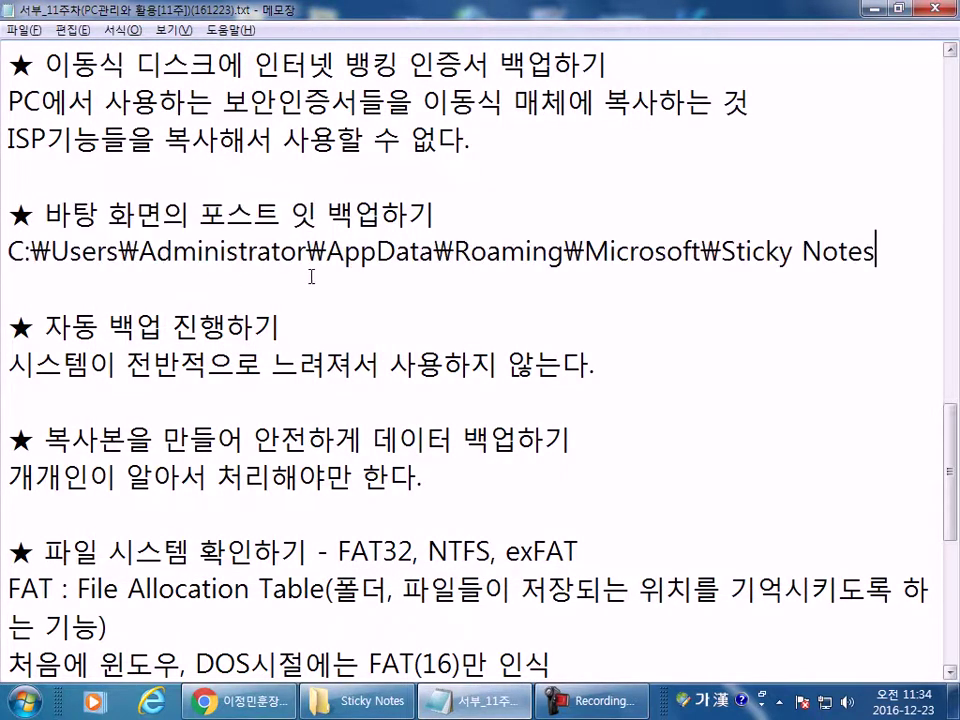
- Append the file name \StickyNotes.snt, taken from the Sticky Notes folder, to the path in the notes
key("alt+Tab")
left_click(479, 172)
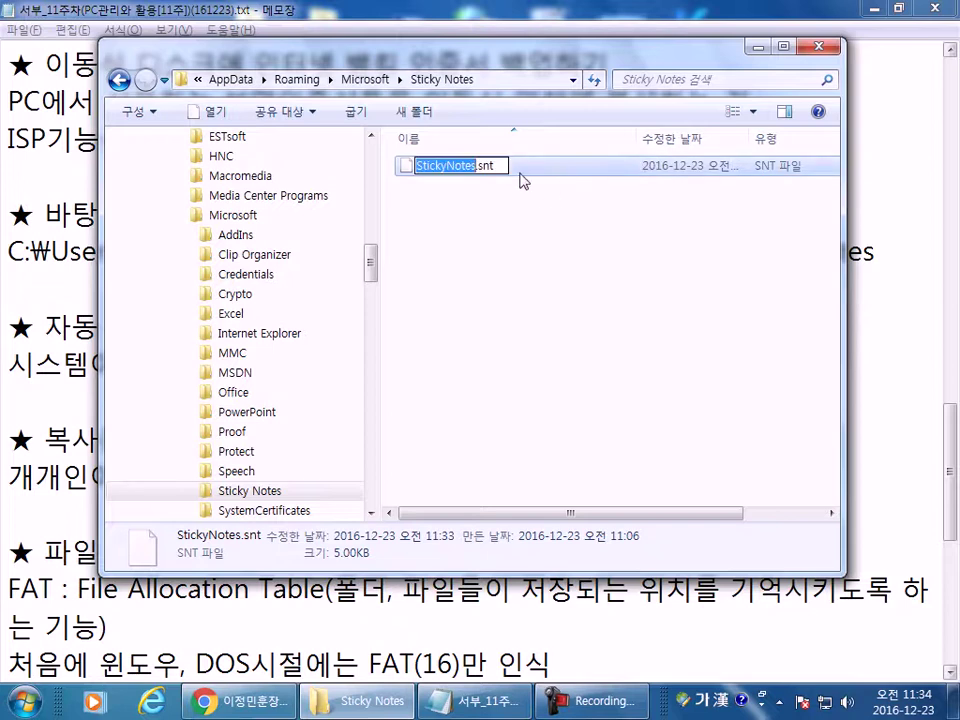
key("alt+Tab")
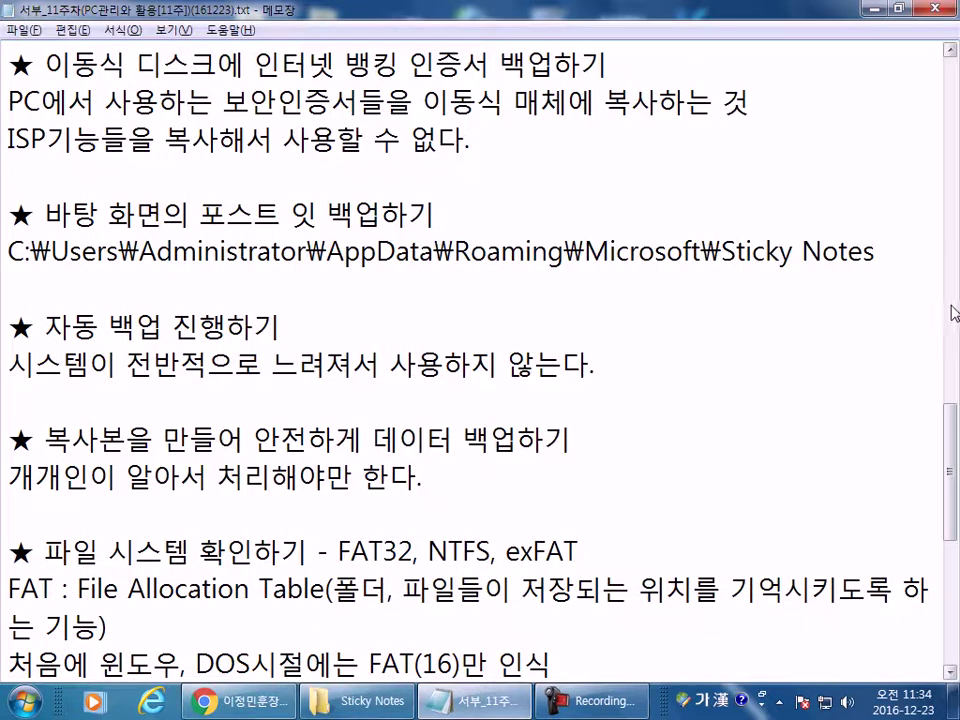
type("\\StickyNotes.snt")
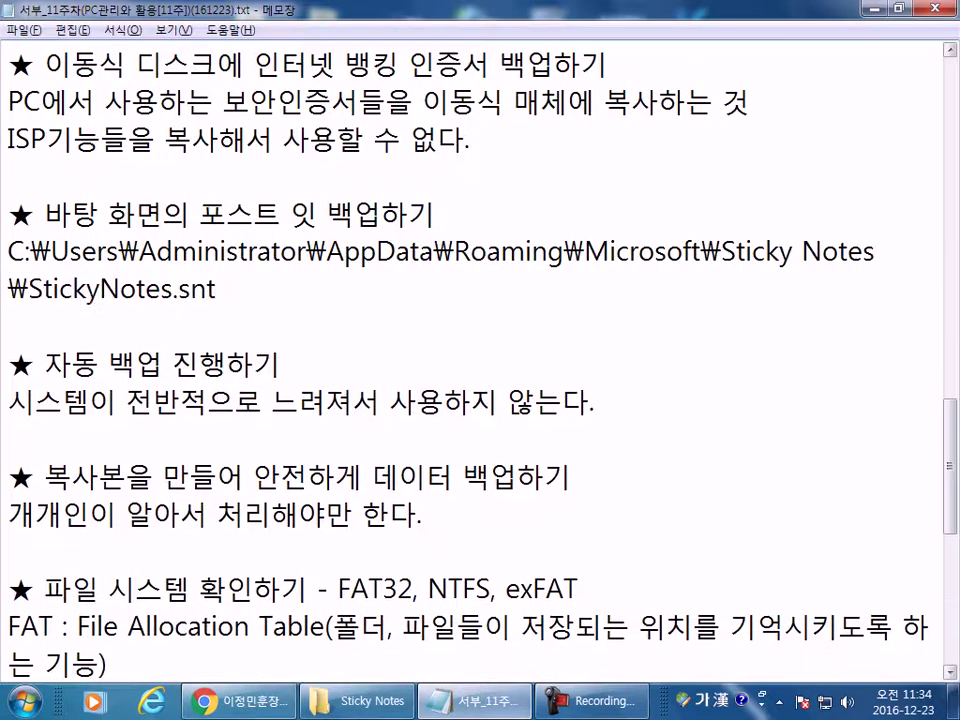
- Complete the path line with "를 복사해서 붙여라" and start a new line below it
key("Return")
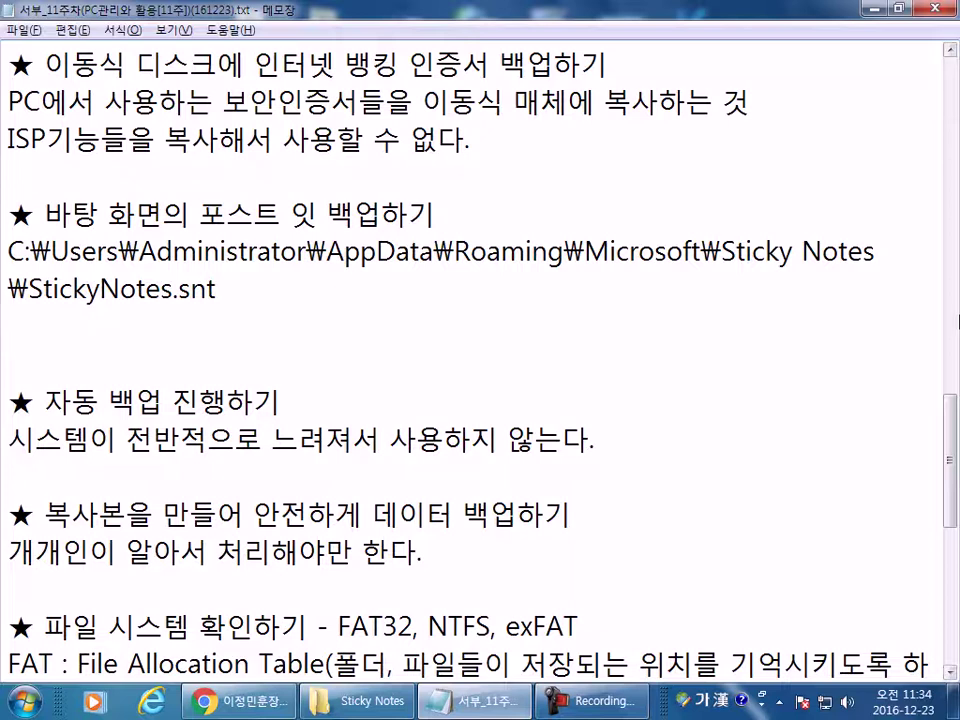
type("FMF")
key("BackSpace")
key("BackSpace")
key("BackSpace")
key("BackSpace")
key("Hangul")
type("를 복사해서 붙여라")
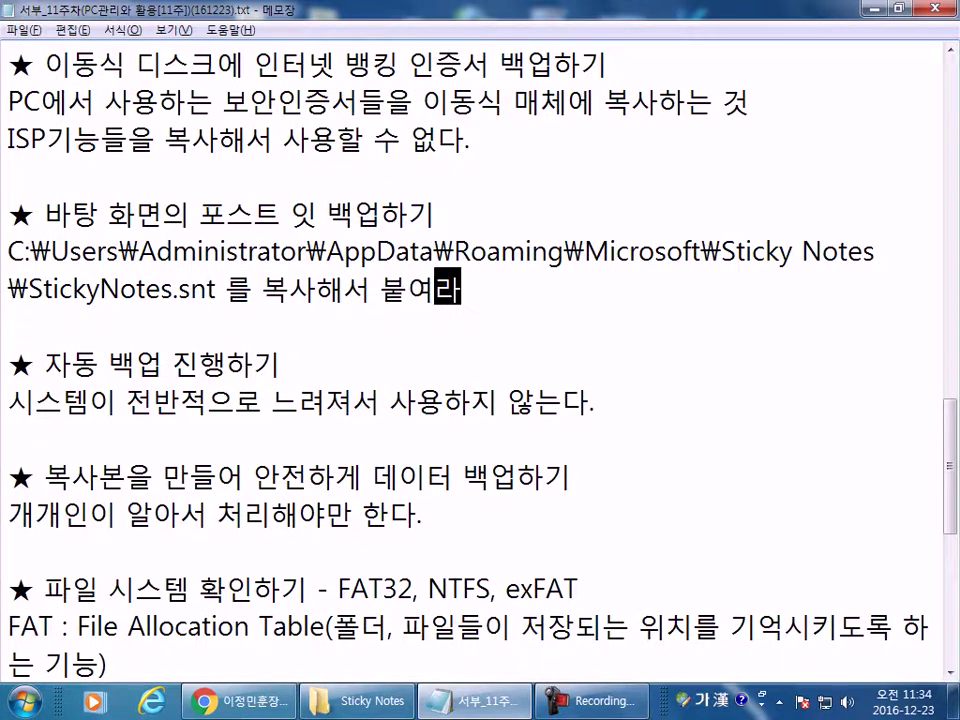
key("Return")
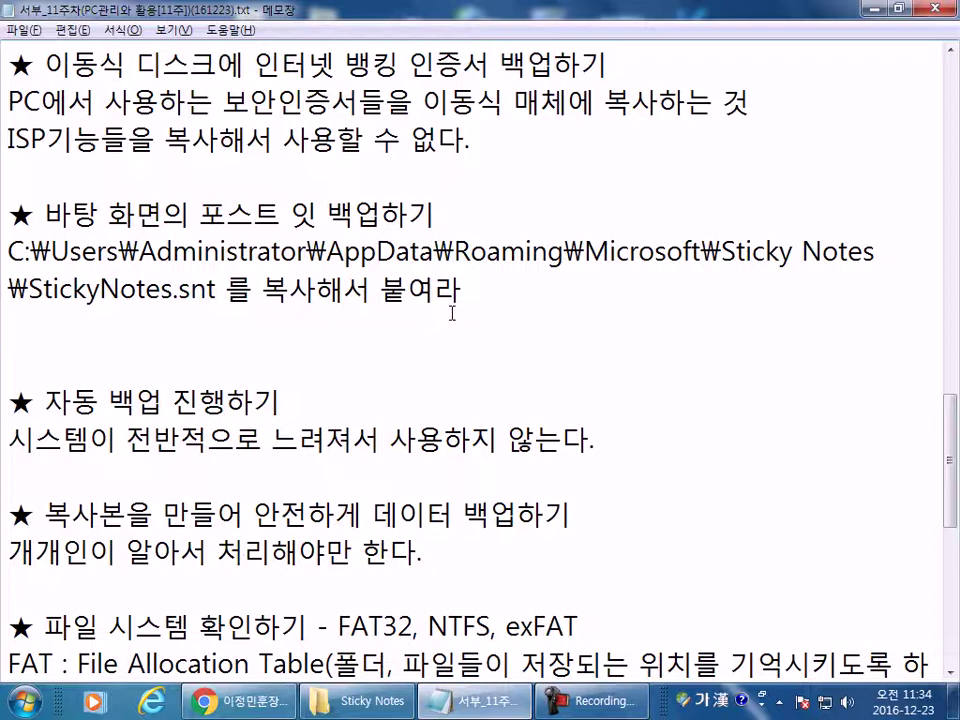
- Close the Sticky Notes folder window and add the line "* 네이버 메모기능을 활용" under the path in the notes
key("alt+Tab")
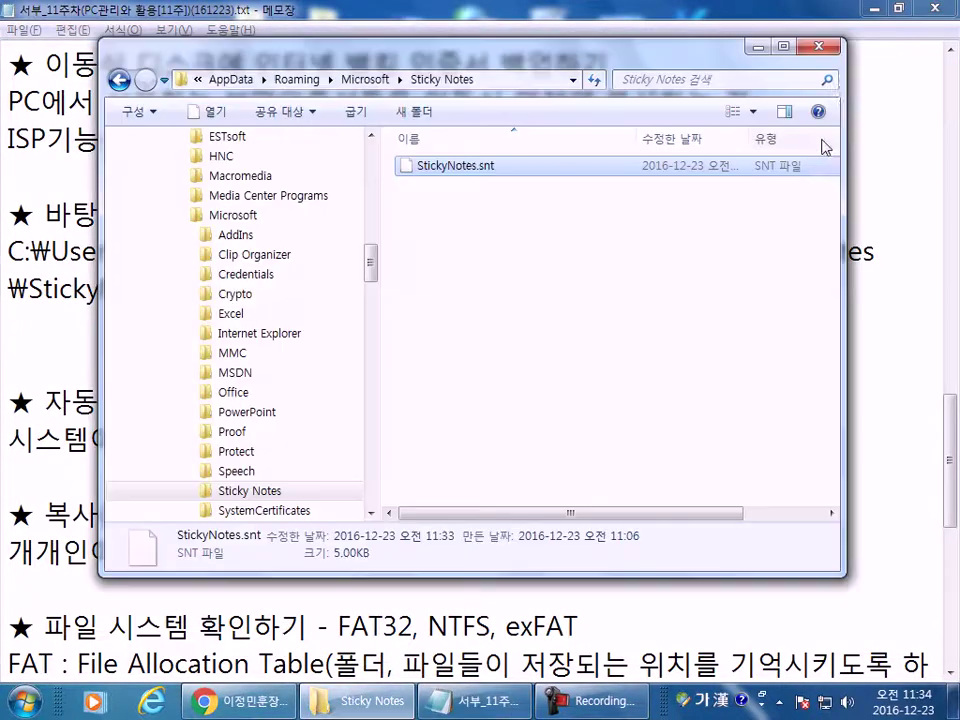
left_click(819, 47)
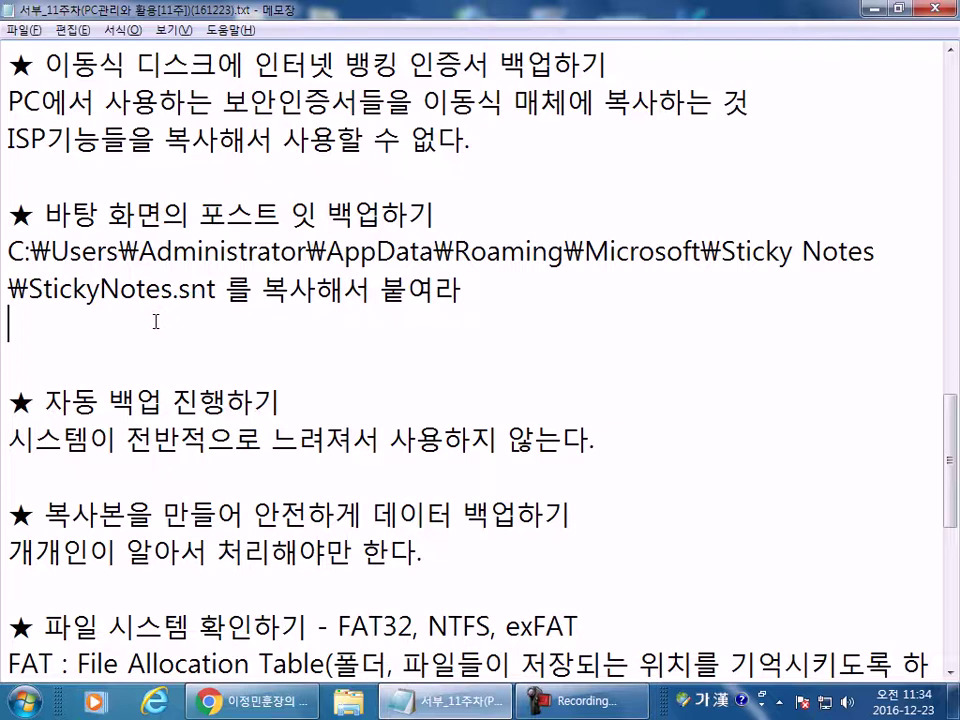
type("* 네이")
type("메모기능으")
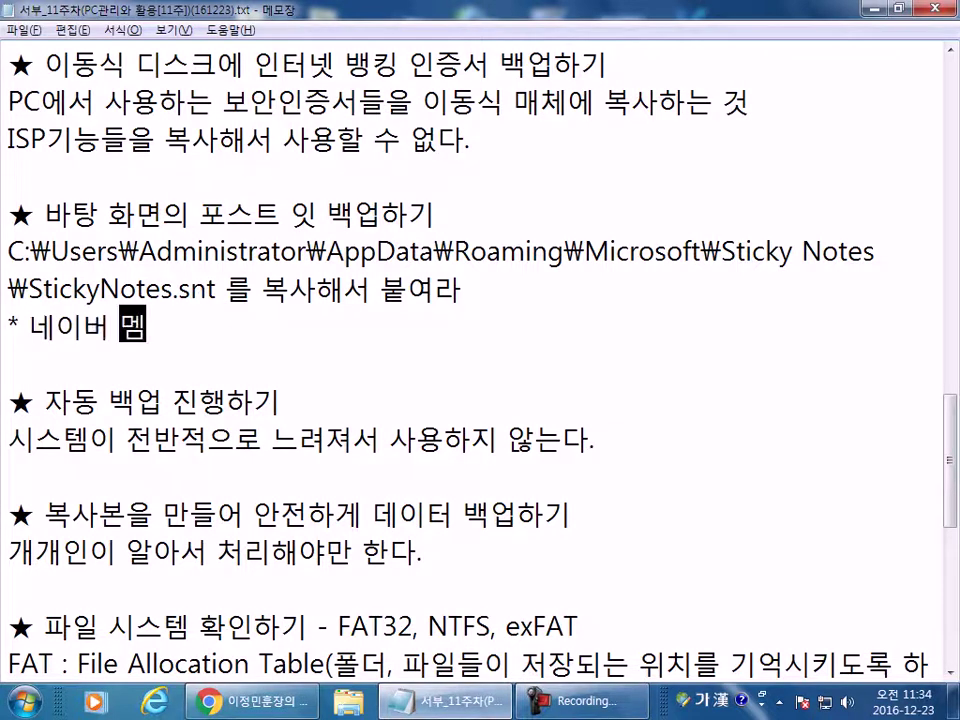
type("을 활용")
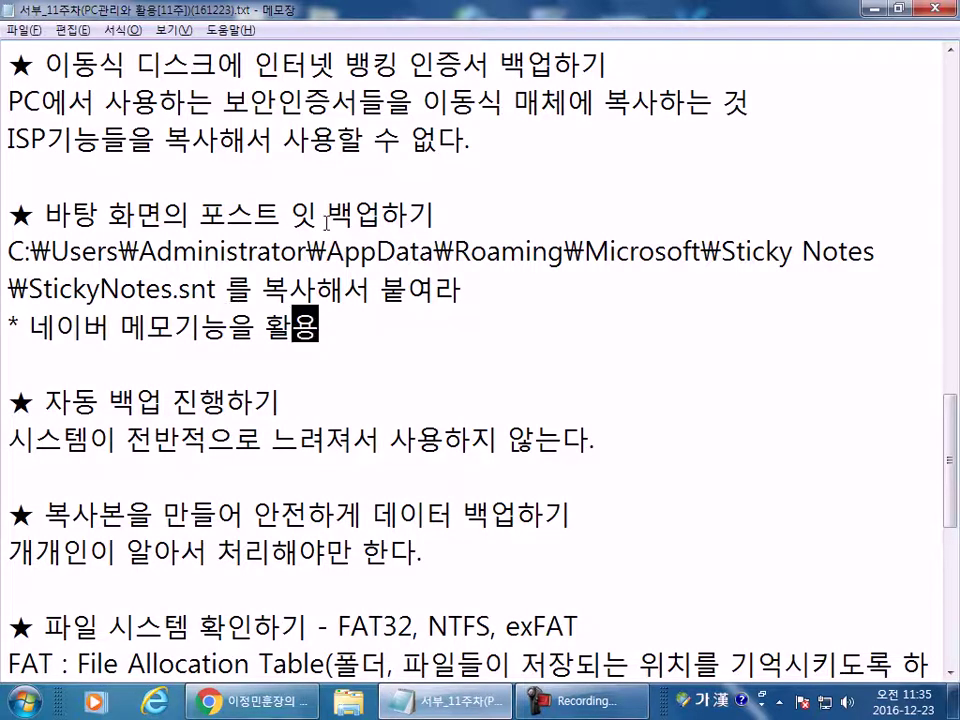
- Close off the Naver memo line and review the lecture notes from the volume-shrinking section onward
left_click(340, 348)
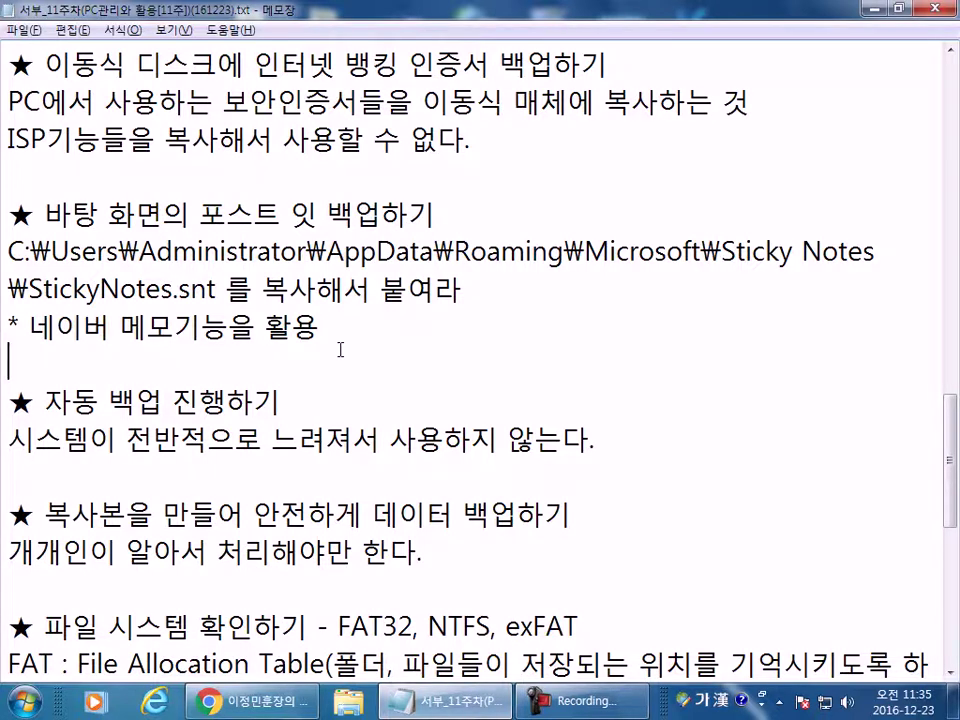
scroll(312, 346, "up", 3)
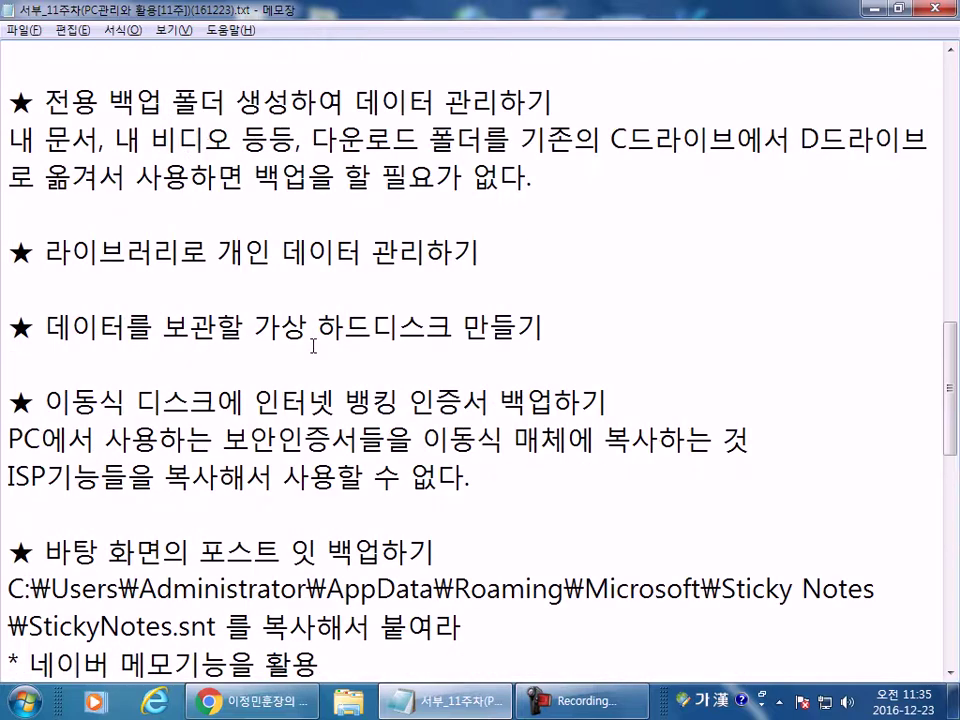
scroll(312, 346, "up", 7)
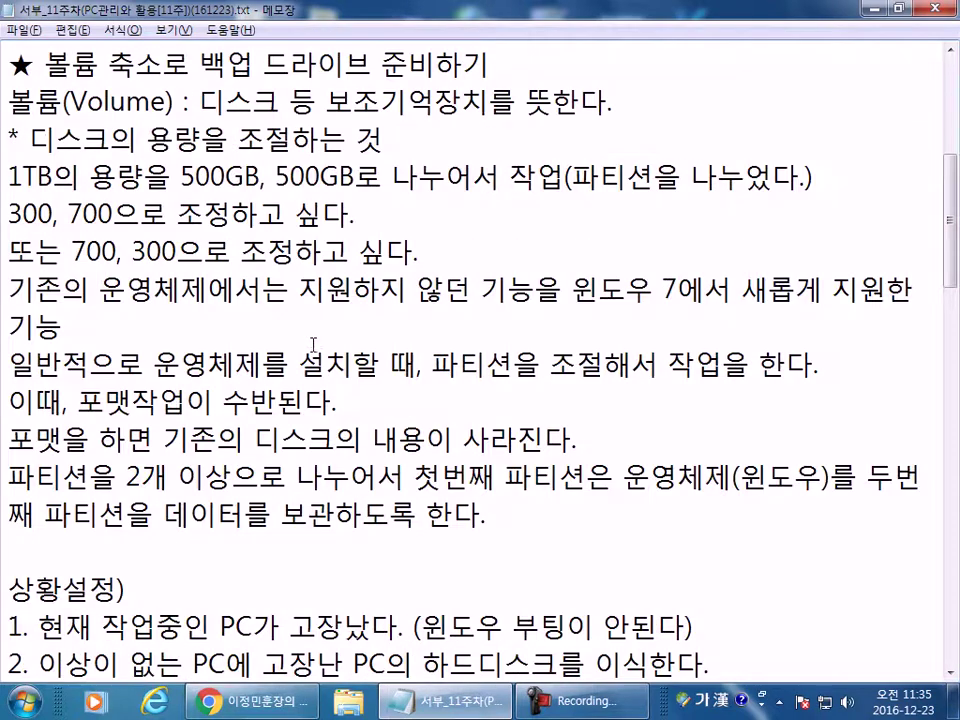
scroll(312, 346, "down", 12)
scroll(308, 337, "down", 3)
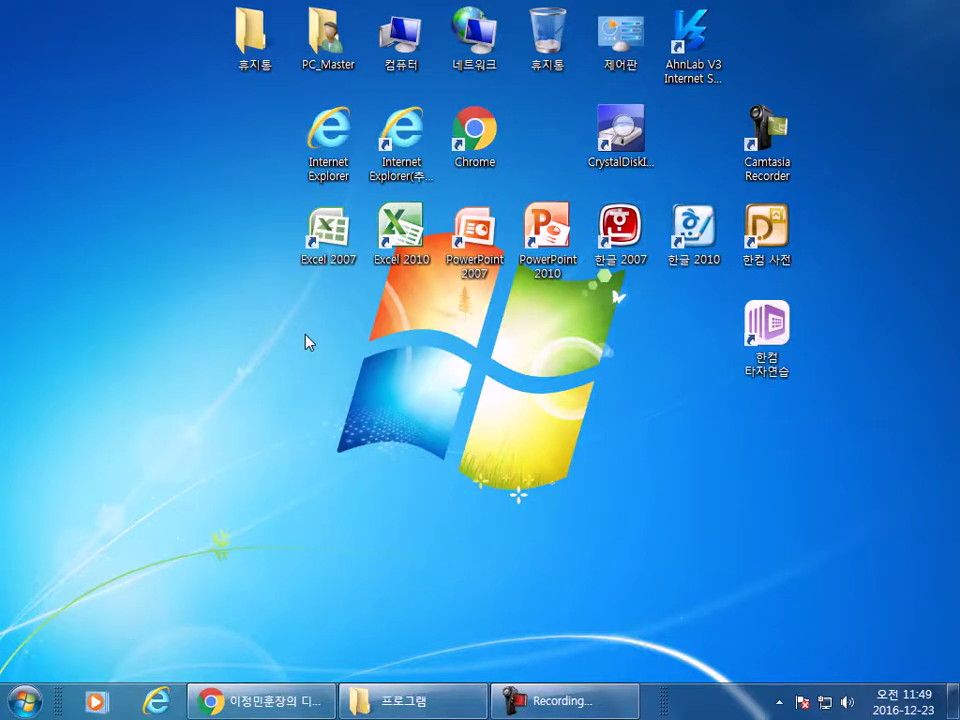
- Switch to Explorer, show the computer's drives and check the BitLocker option for removable drive (Z:) and DATAROOM (D:)
left_click(407, 697)
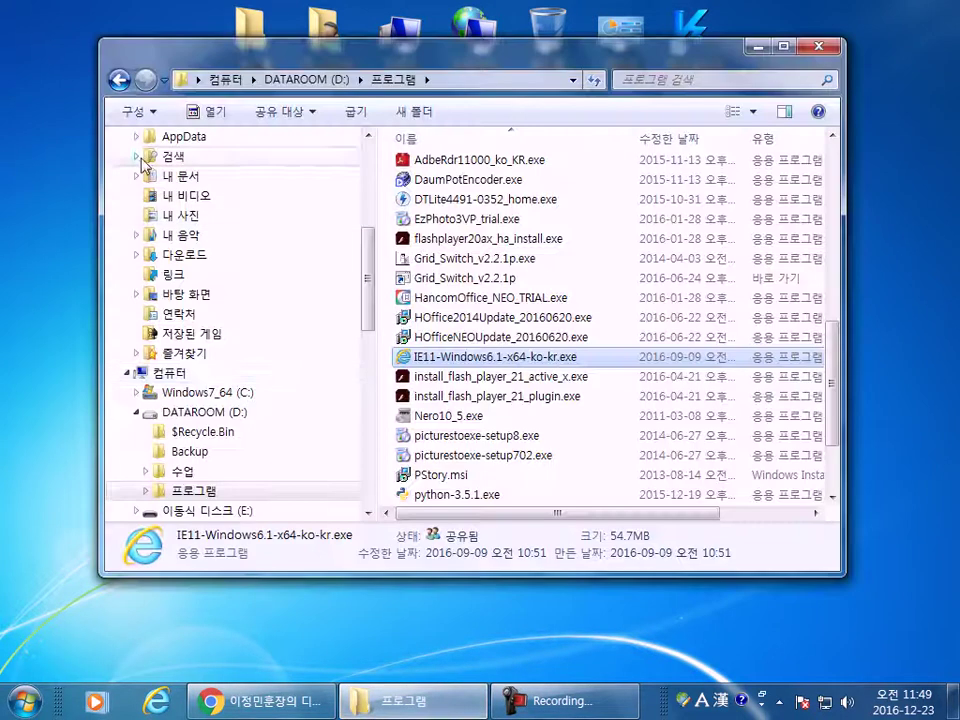
left_click(175, 374)
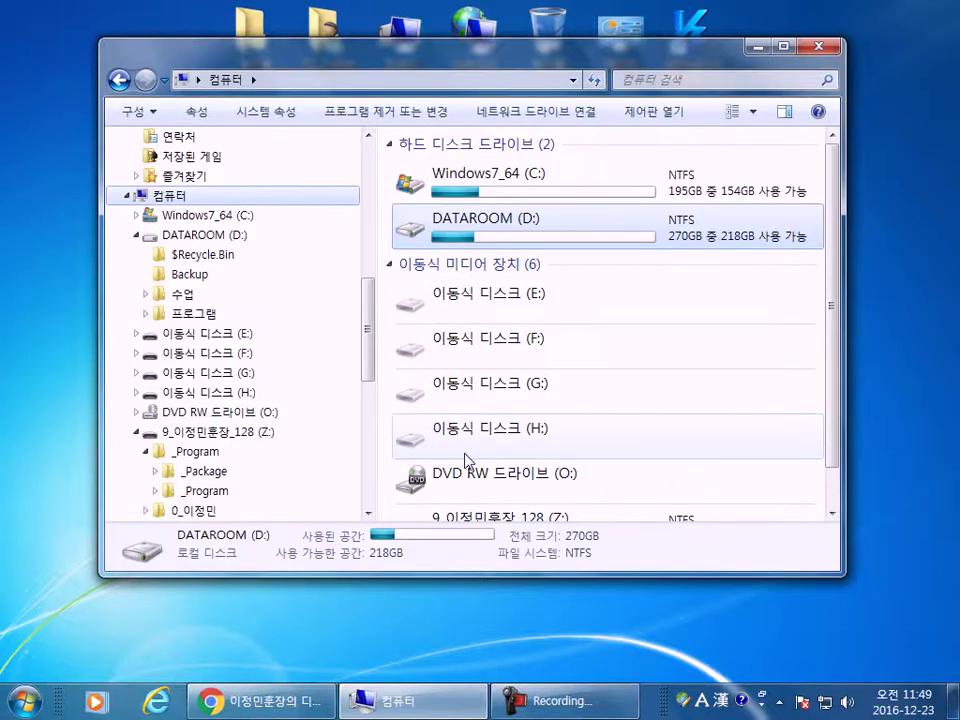
left_click(515, 472)
scroll(518, 468, "down", 1)
right_click(520, 497)
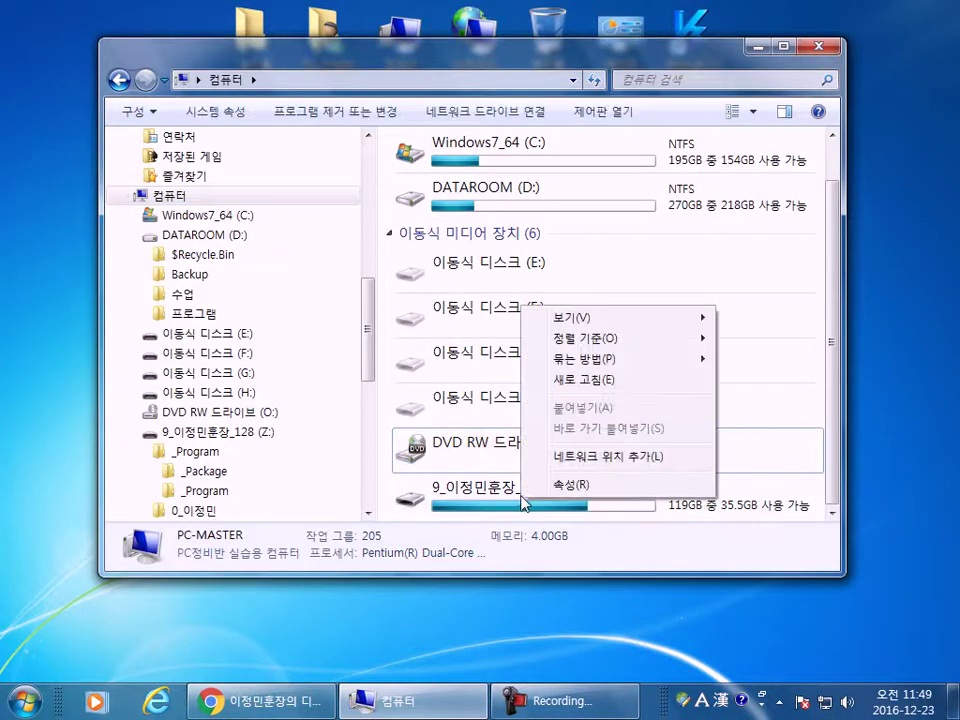
left_click(507, 491)
right_click(507, 491)
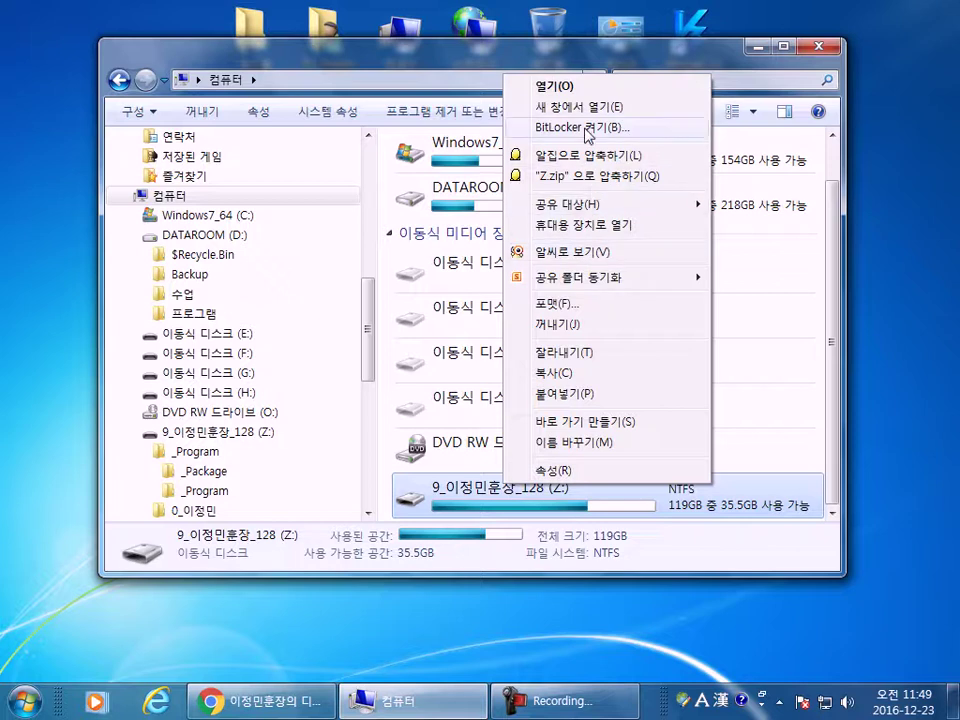
left_click(483, 192)
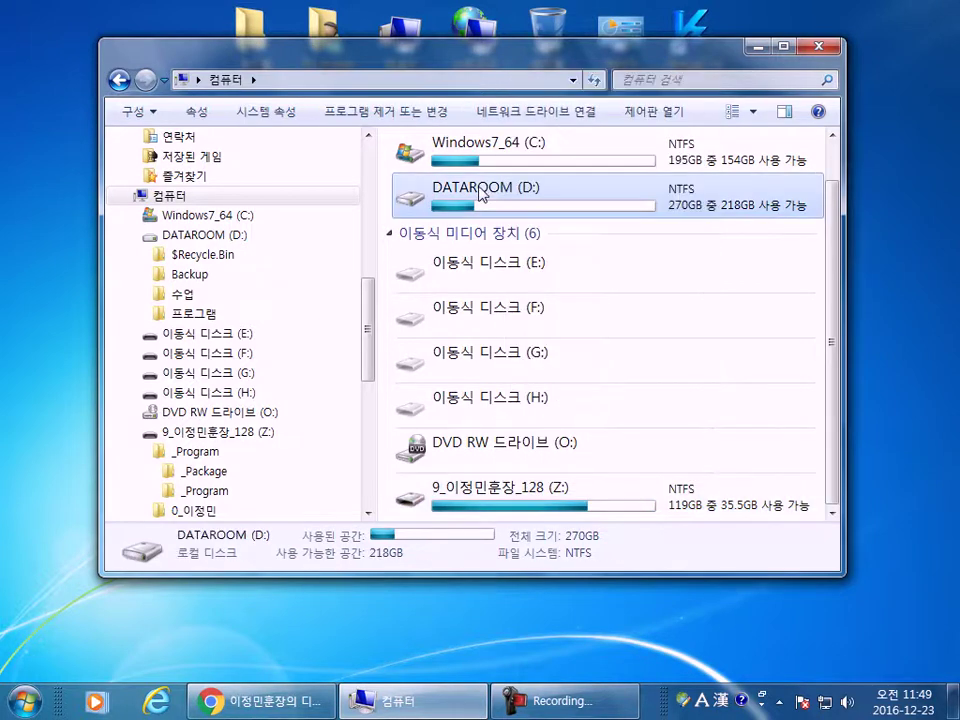
right_click(483, 192)
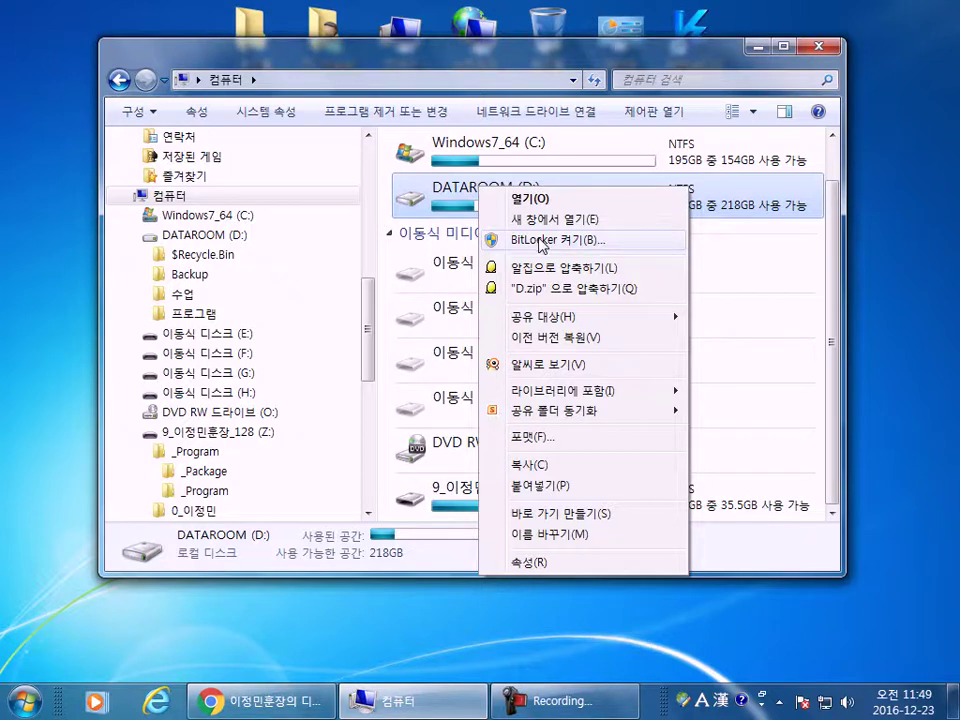
- Start BitLocker setup for removable drive (Z:), choose unlocking the drive with a password, and abandon the setup
left_click(474, 505)
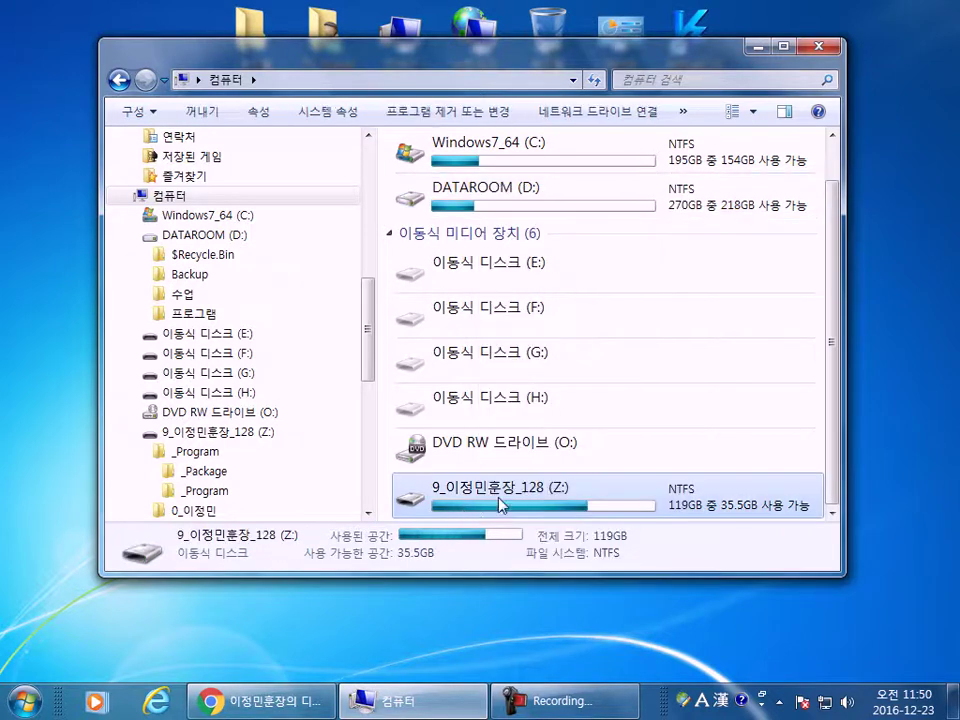
right_click(474, 508)
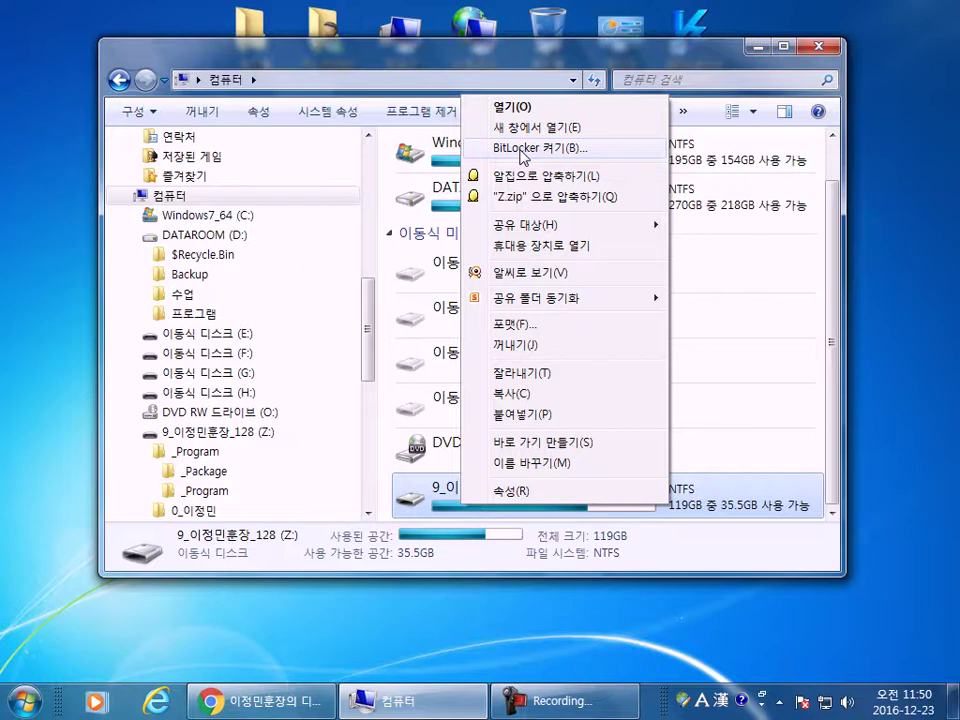
left_click(521, 150)
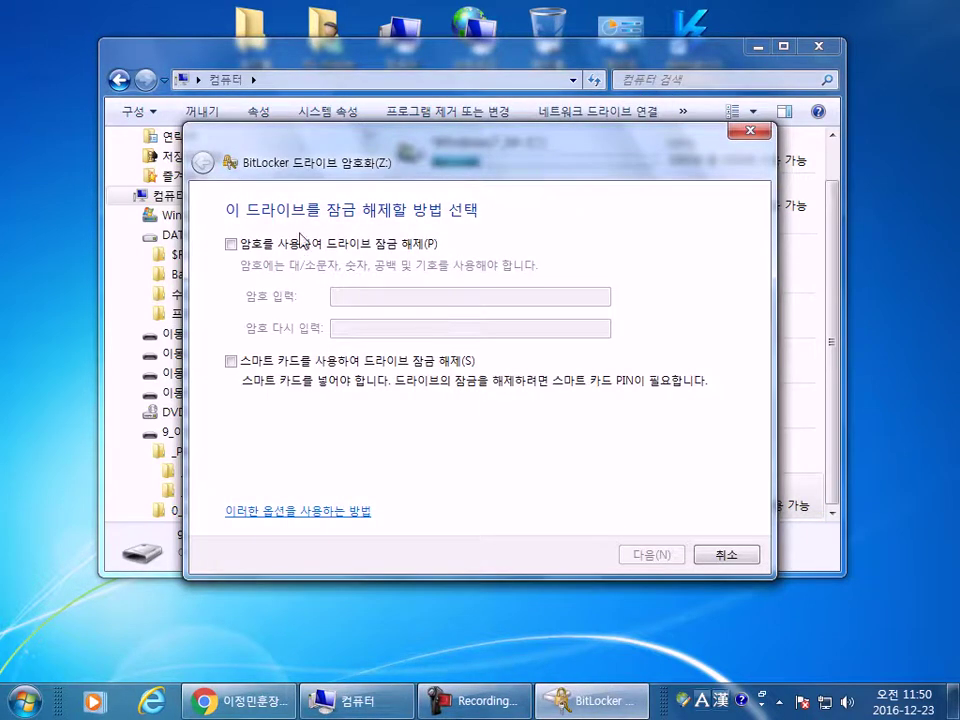
left_click(300, 243)
left_click(304, 249)
left_click(302, 249)
left_click(369, 297)
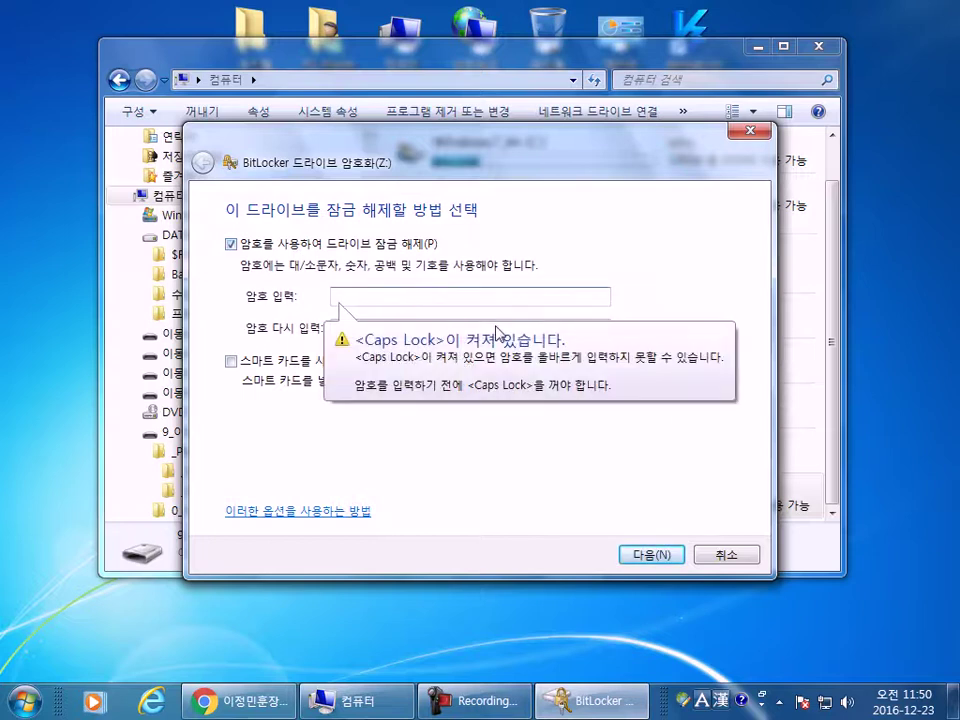
left_click(431, 397)
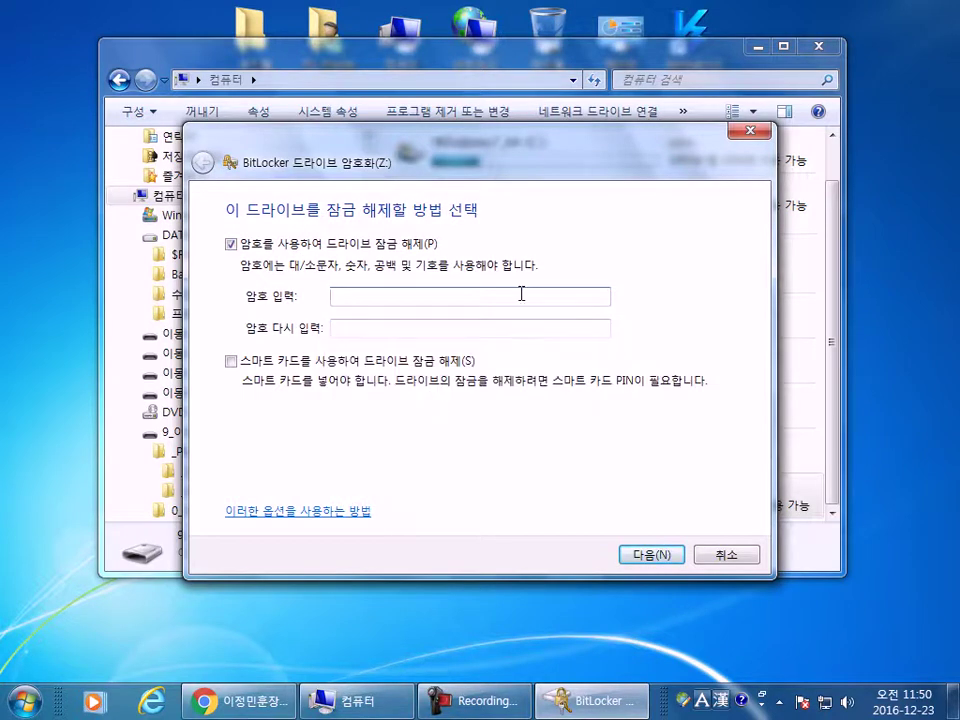
left_click(718, 554)
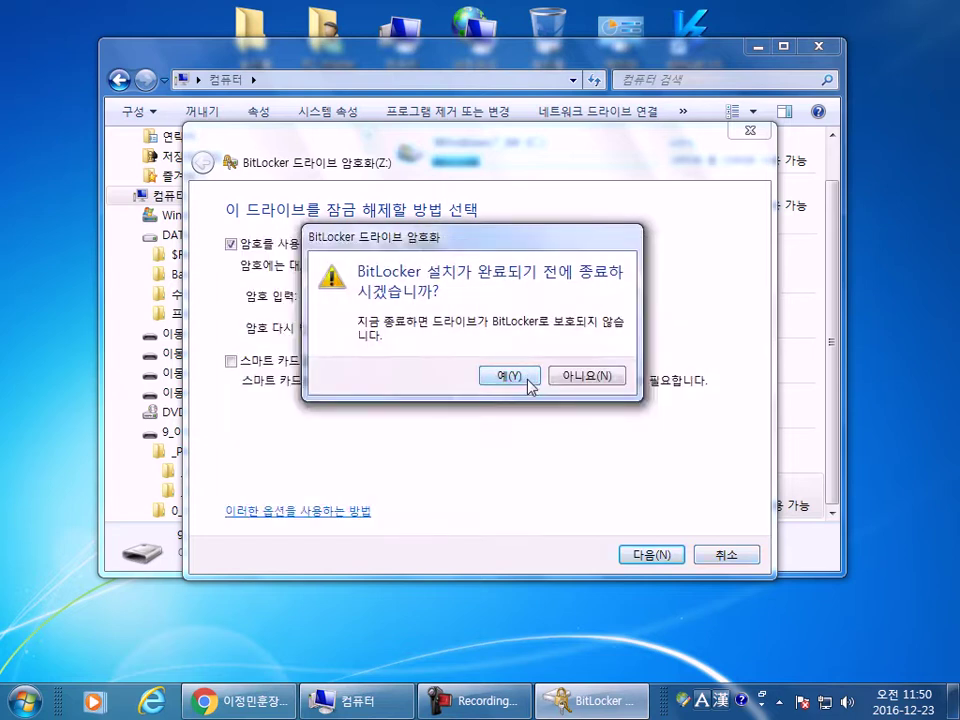
left_click(530, 376)
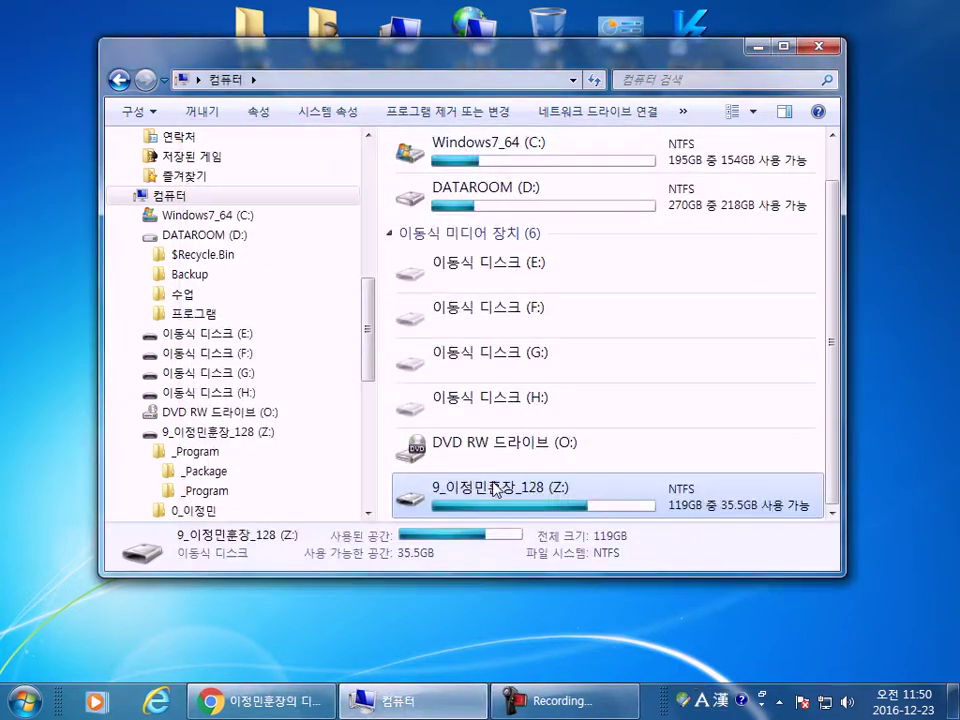
- Examine the BitLocker option of removable drive (Z:) in the maximized drive overview and minimize the window
double_click(497, 489)
left_click(119, 79)
double_click(614, 58)
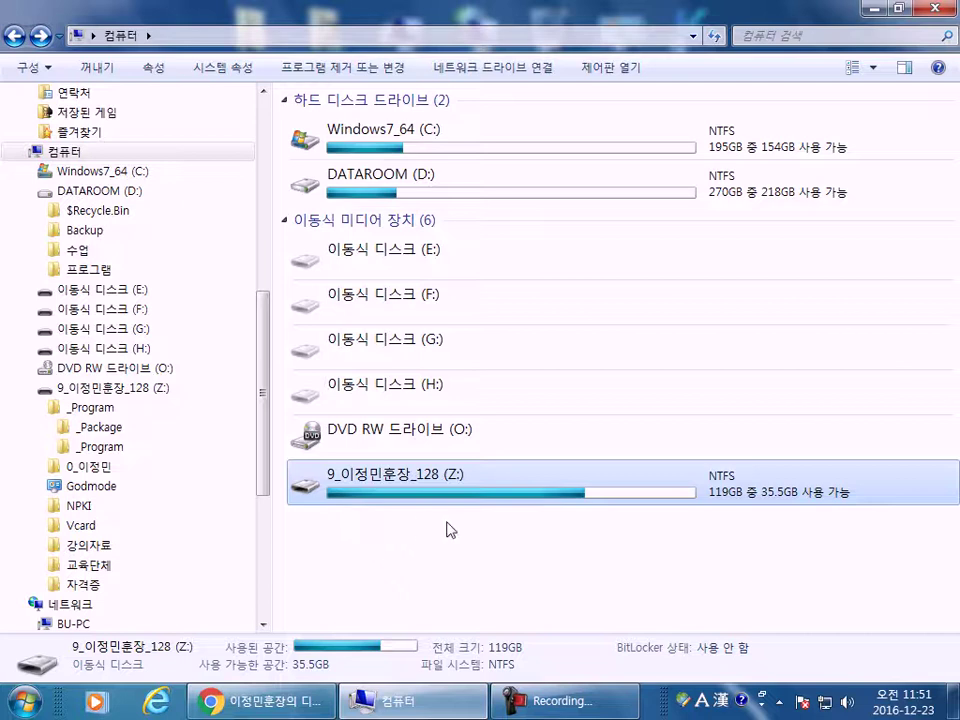
right_click(427, 484)
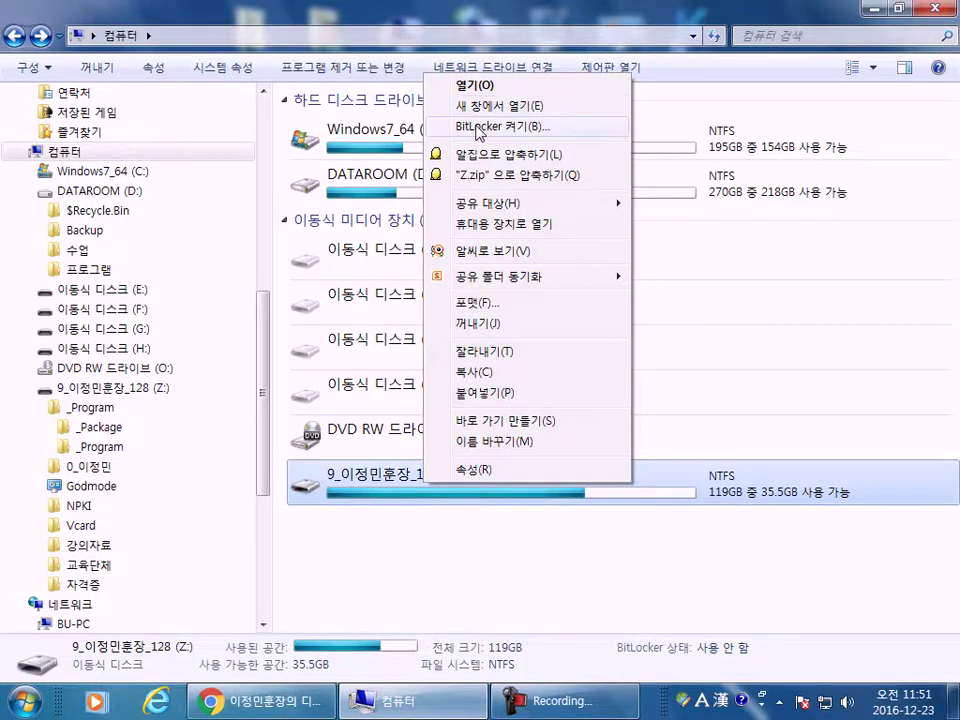
left_click(366, 537)
left_click(875, 10)
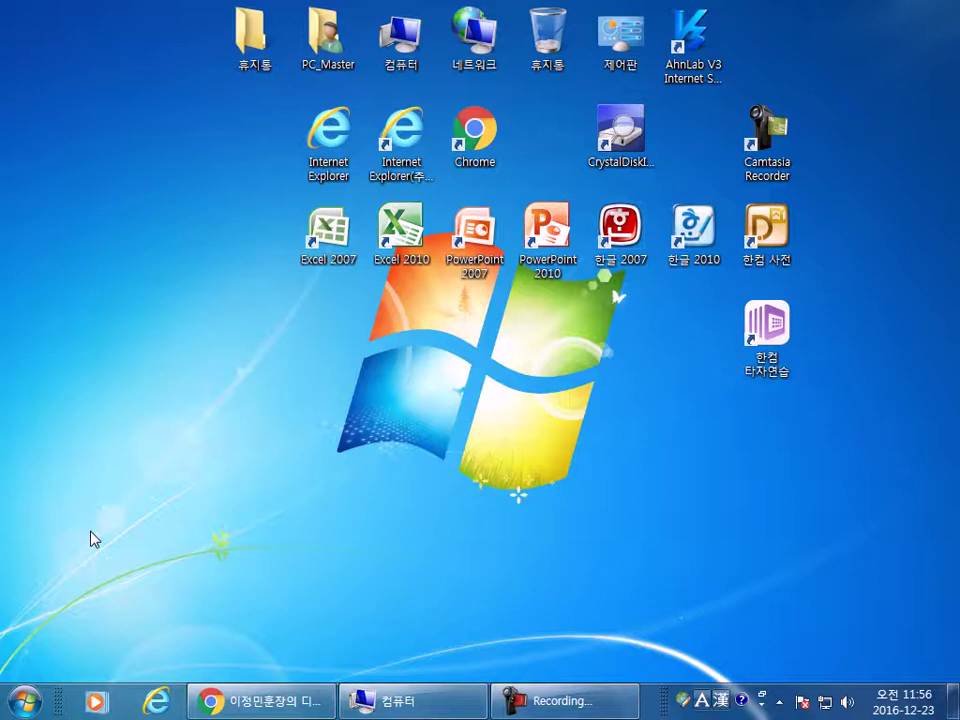
- Switch to Chrome and open the shopping site 11st.co.kr in a new tab
left_click(229, 698)
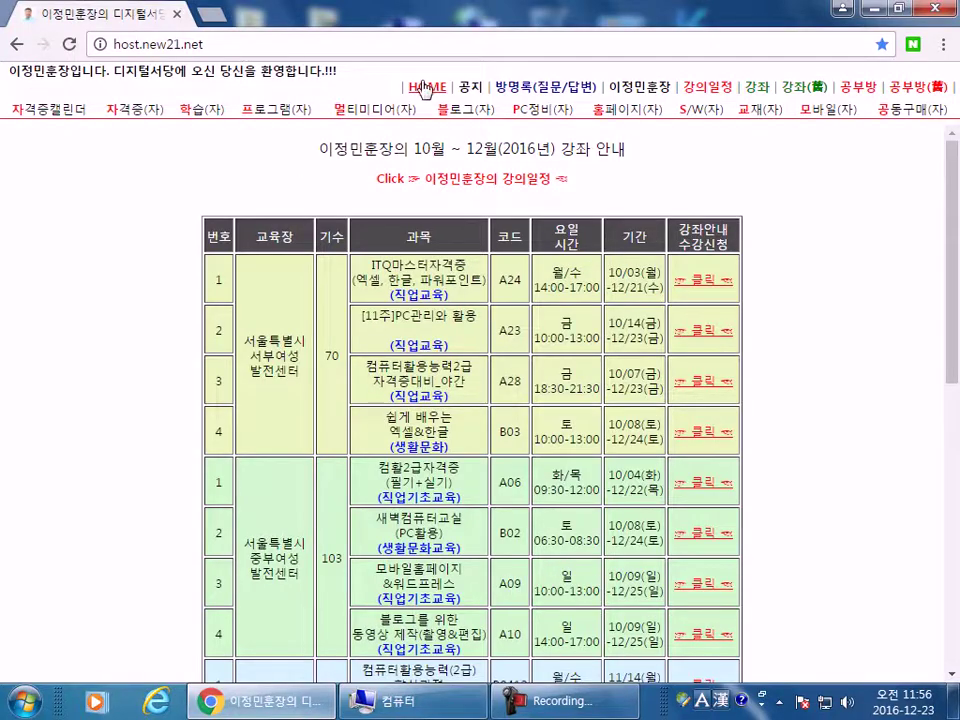
key("ctrl+t")
type("11")
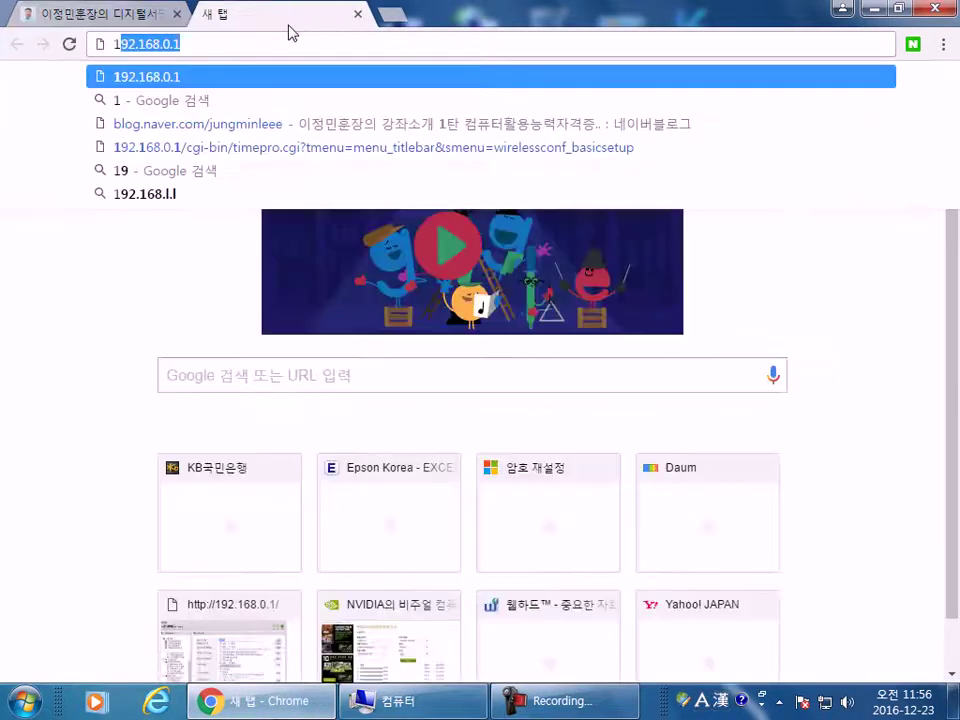
type("st.c")
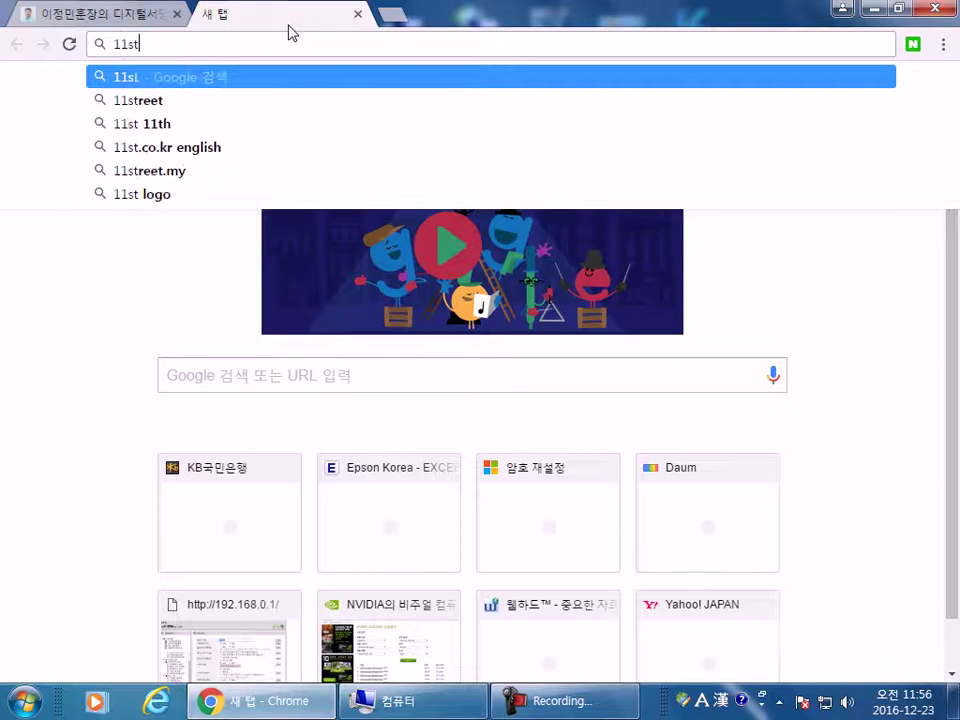
type("o.kr")
key("Return")
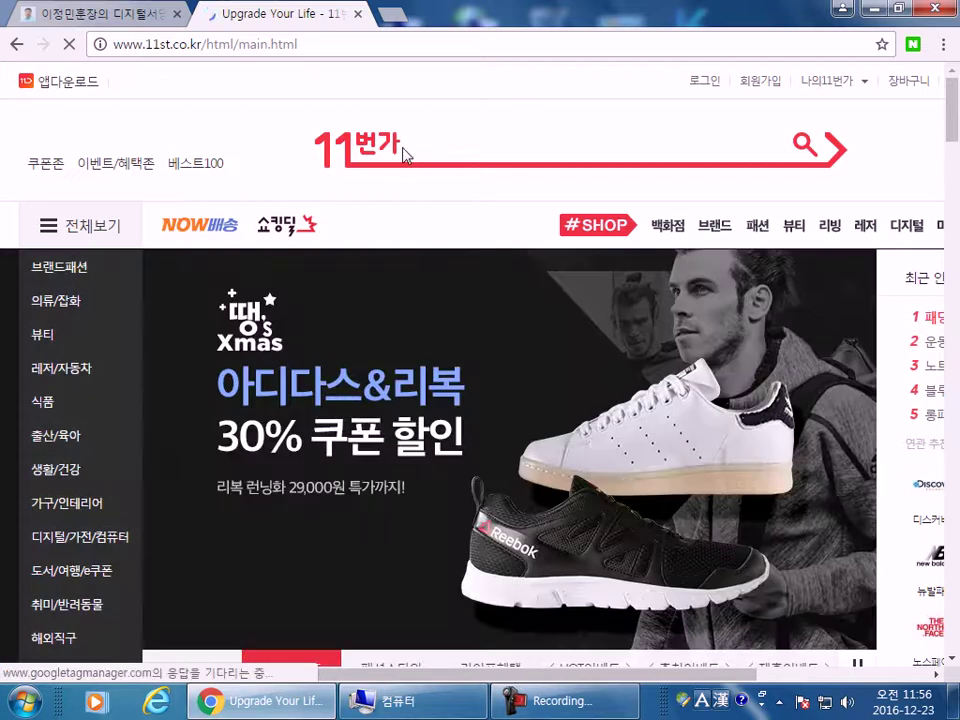
- Search the 11번가 shop for the suggested term 태블릿PC
left_click(448, 146)
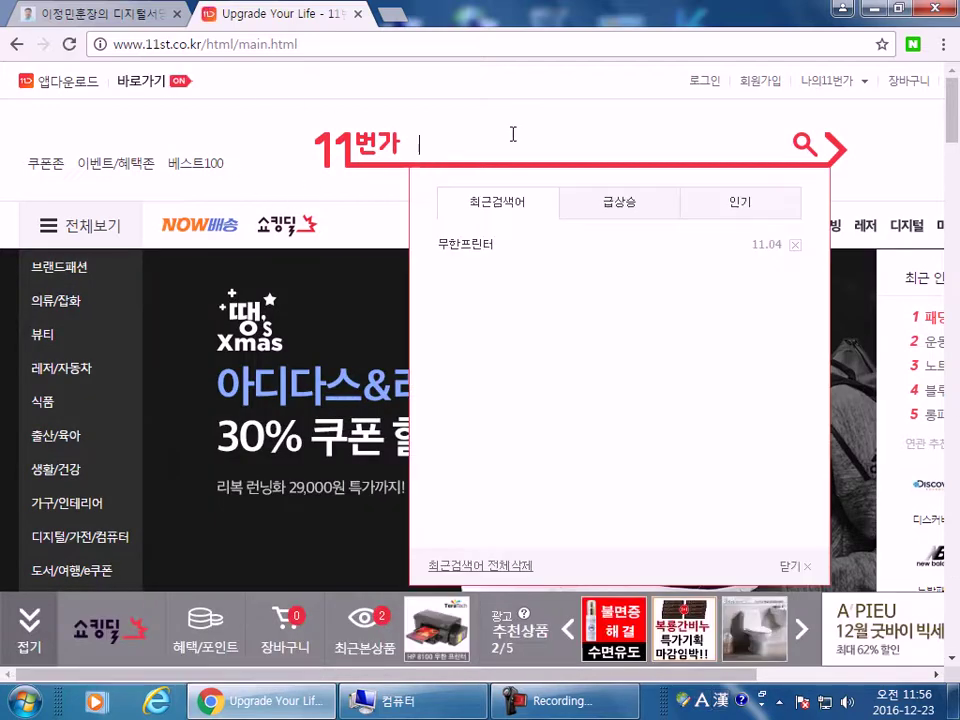
type("태블릿")
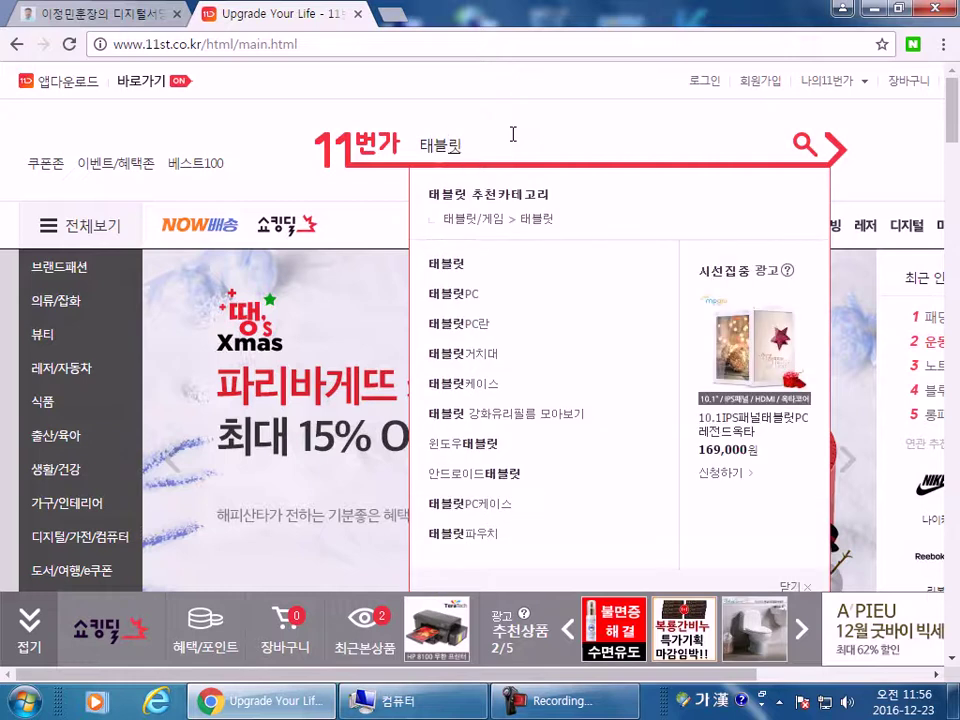
key("Down")
key("Down")
key("Down")
key("Up")
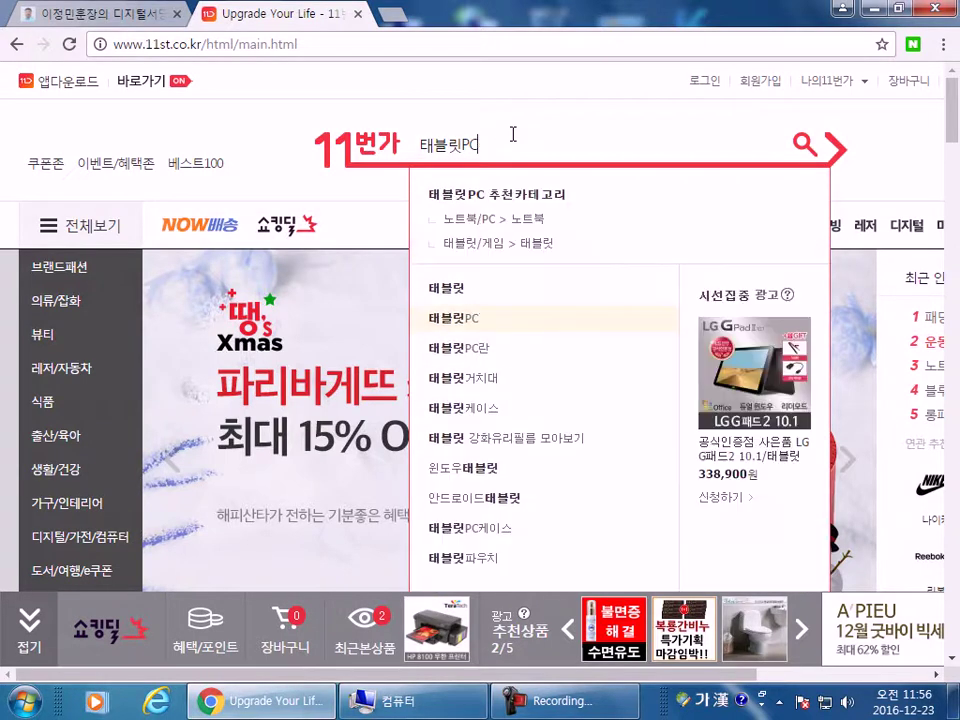
key("Return")
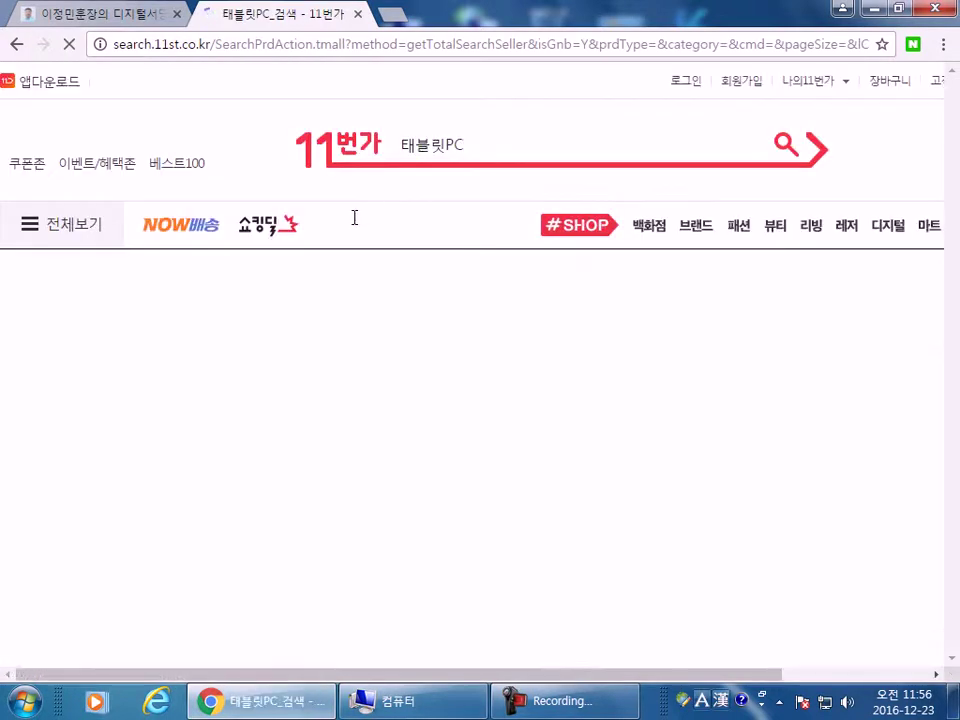
- Examine the tablet PC search results, comparing models and prices among the recommended and HOT 클릭 products
scroll(381, 326, "down", 4)
scroll(140, 230, "up", 2)
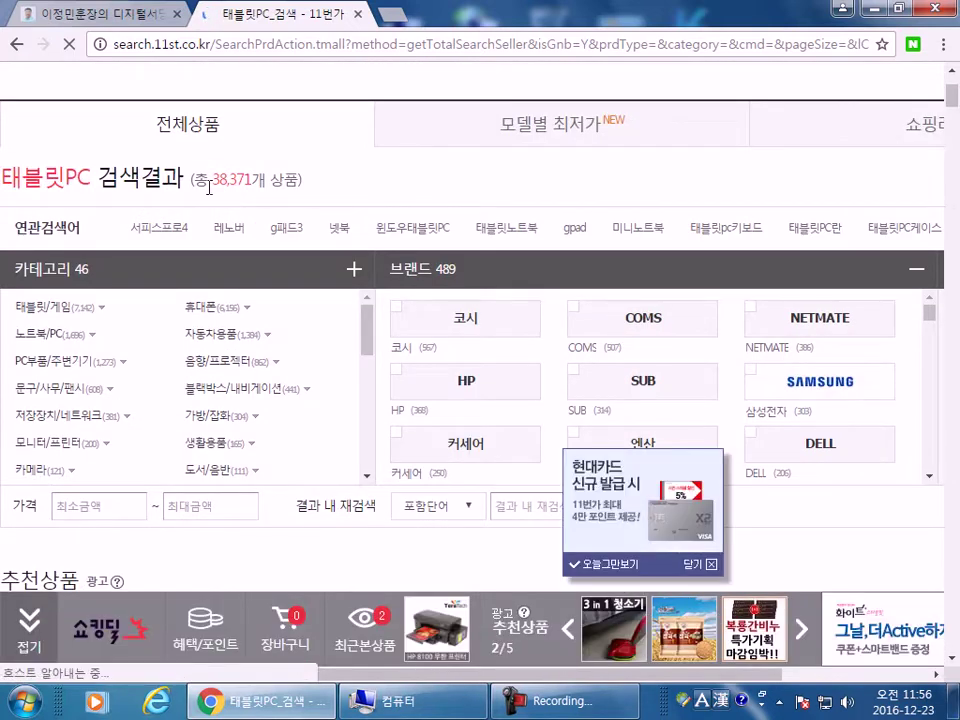
scroll(97, 386, "down", 7)
scroll(178, 339, "up", 1)
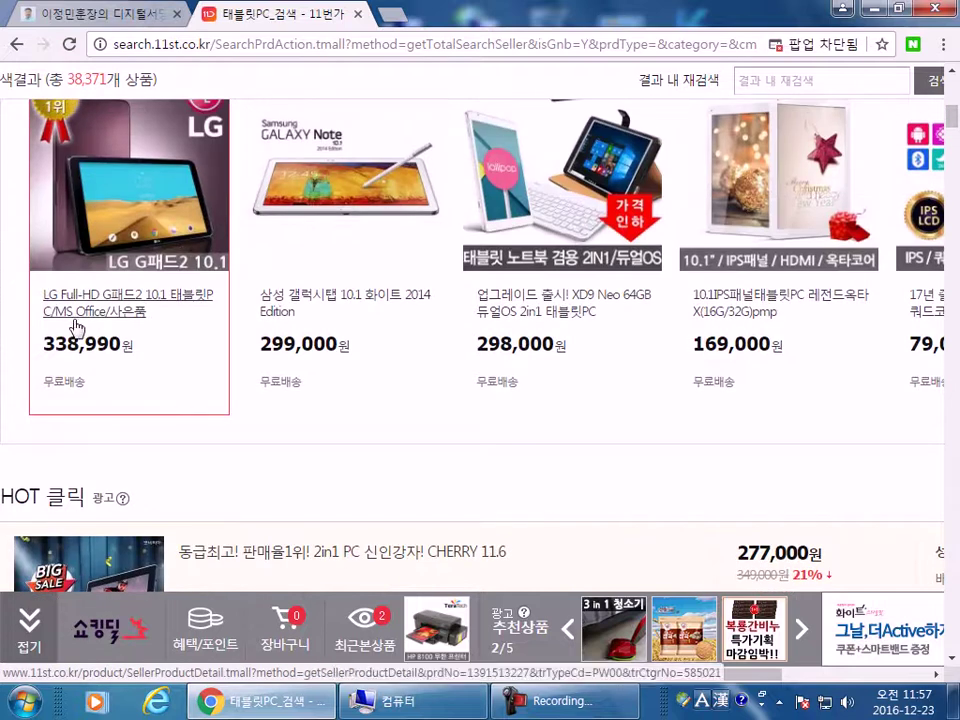
scroll(128, 224, "up", 1)
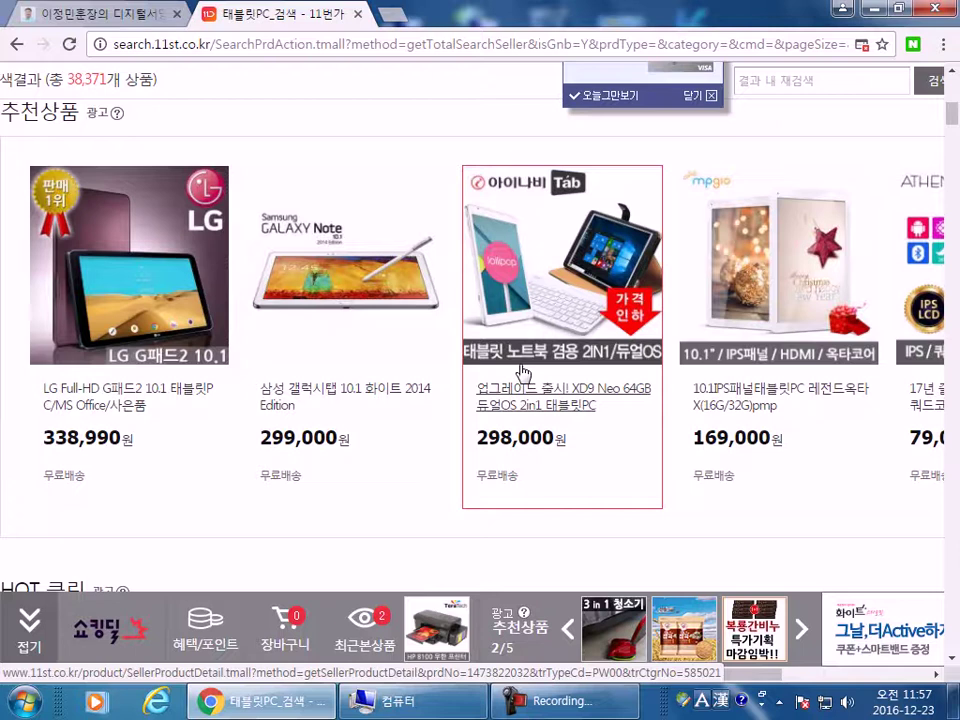
scroll(522, 372, "down", 4)
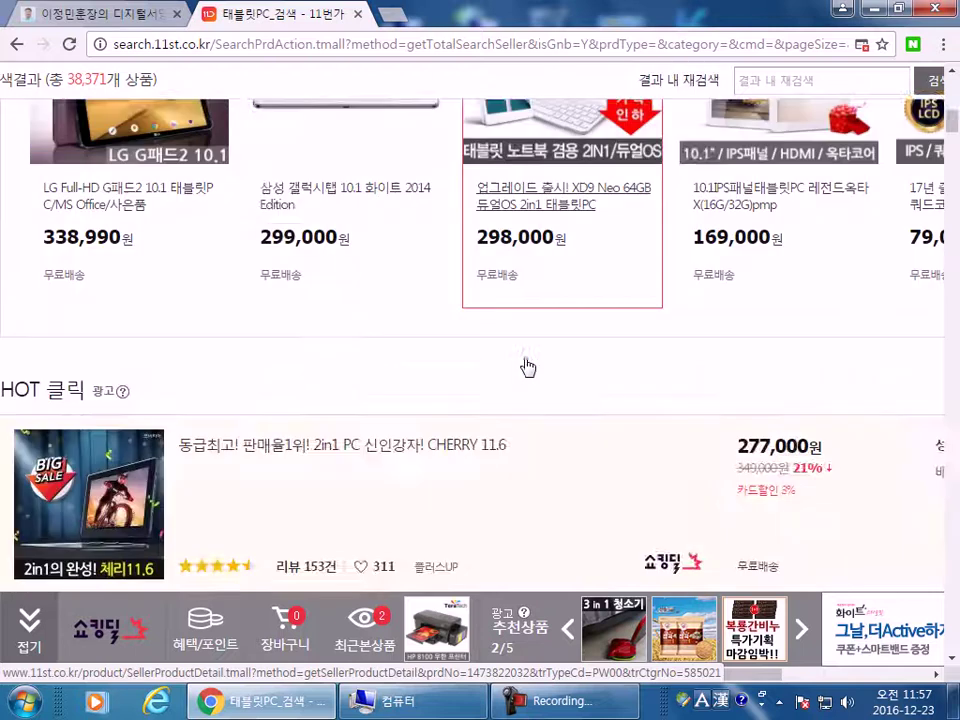
scroll(396, 287, "down", 3)
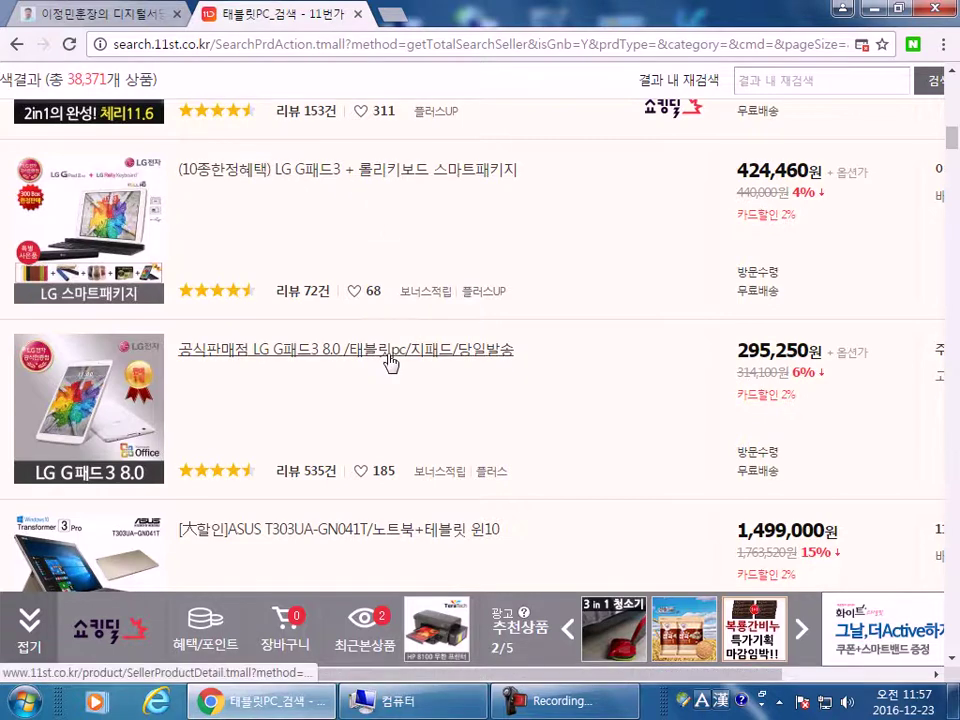
scroll(390, 364, "down", 3)
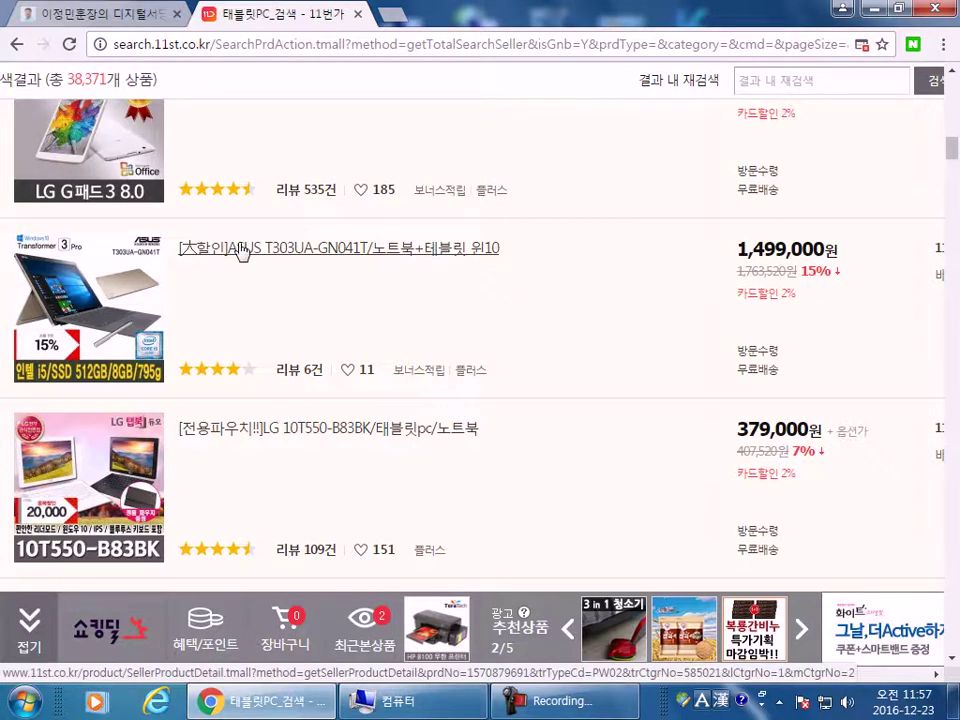
scroll(531, 336, "down", 2)
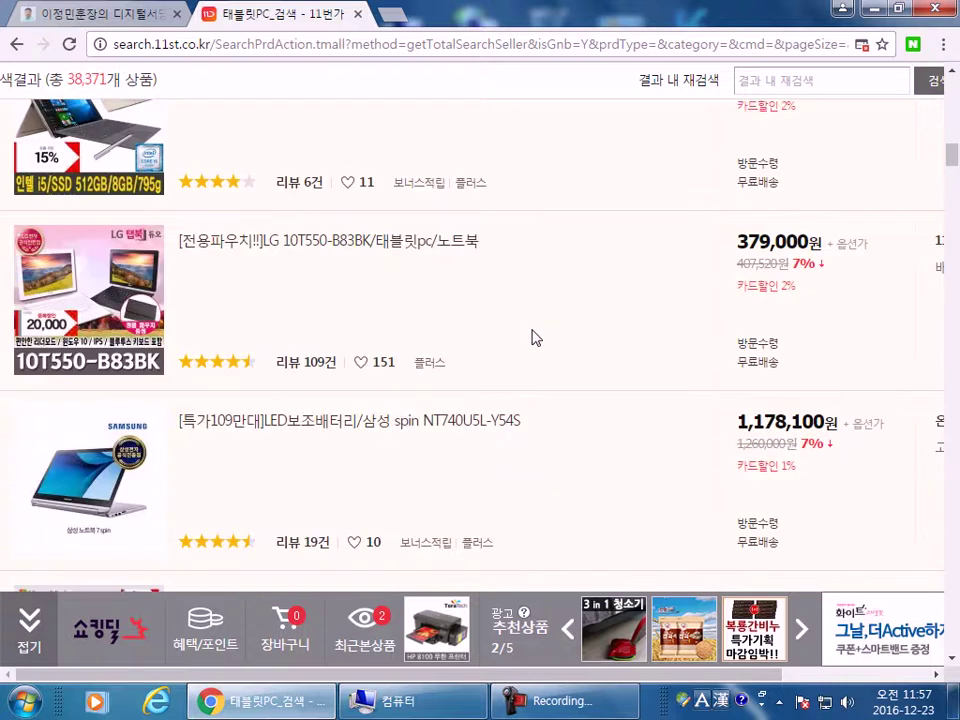
- Open the LG FHD G패드3 10.1 LTE 태블릿PC product page from the 파워상품 results
scroll(535, 337, "down", 3)
scroll(535, 337, "down", 4)
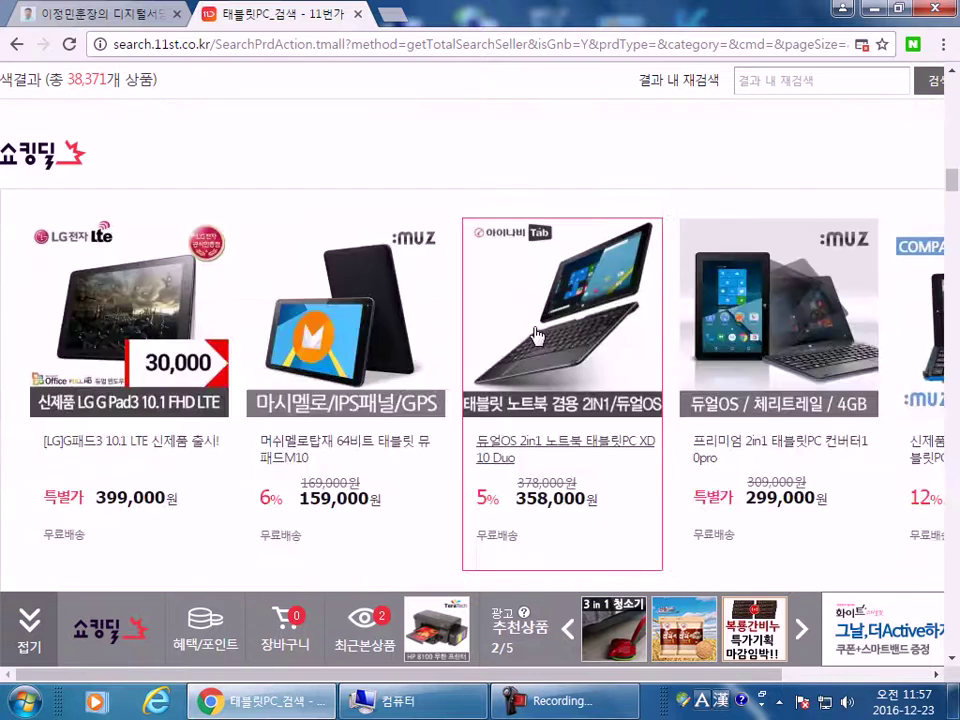
scroll(241, 412, "down", 3)
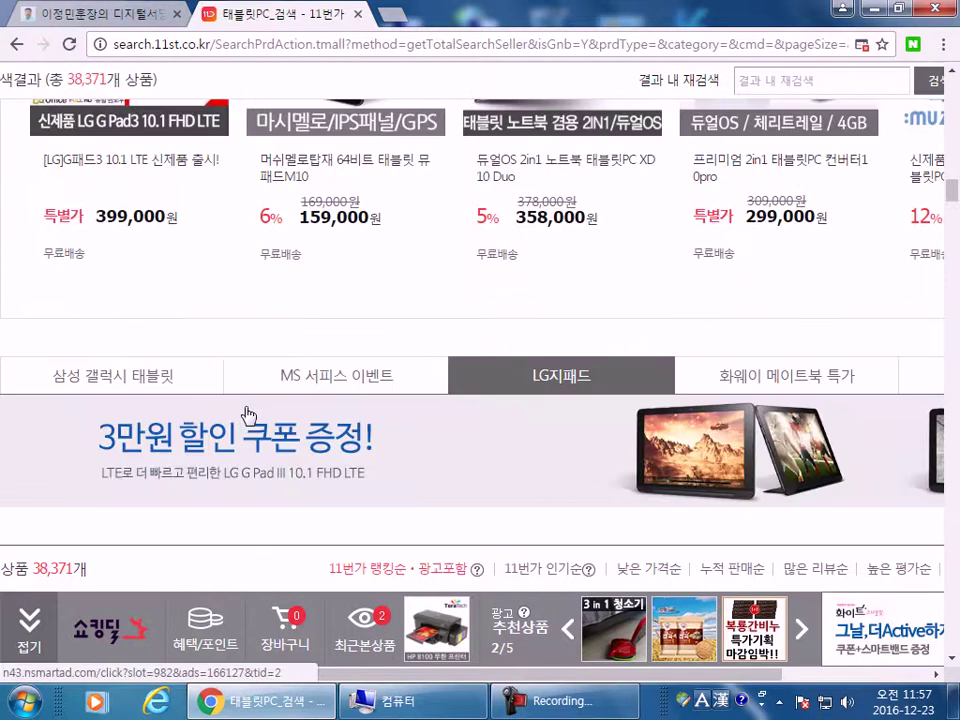
scroll(241, 412, "down", 4)
scroll(408, 290, "down", 3)
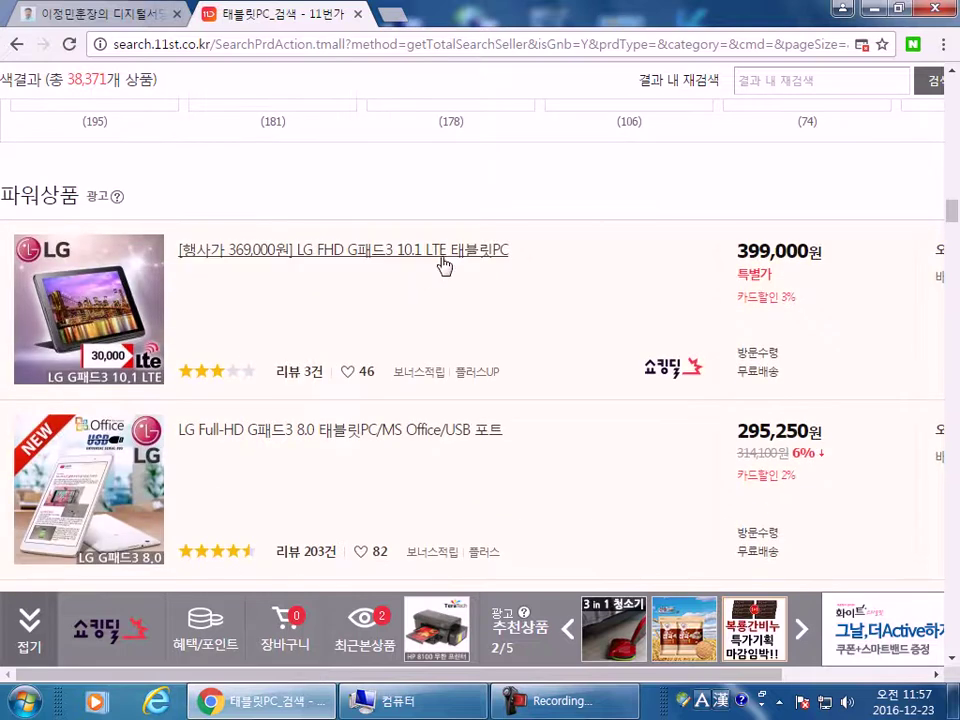
left_click(445, 258)
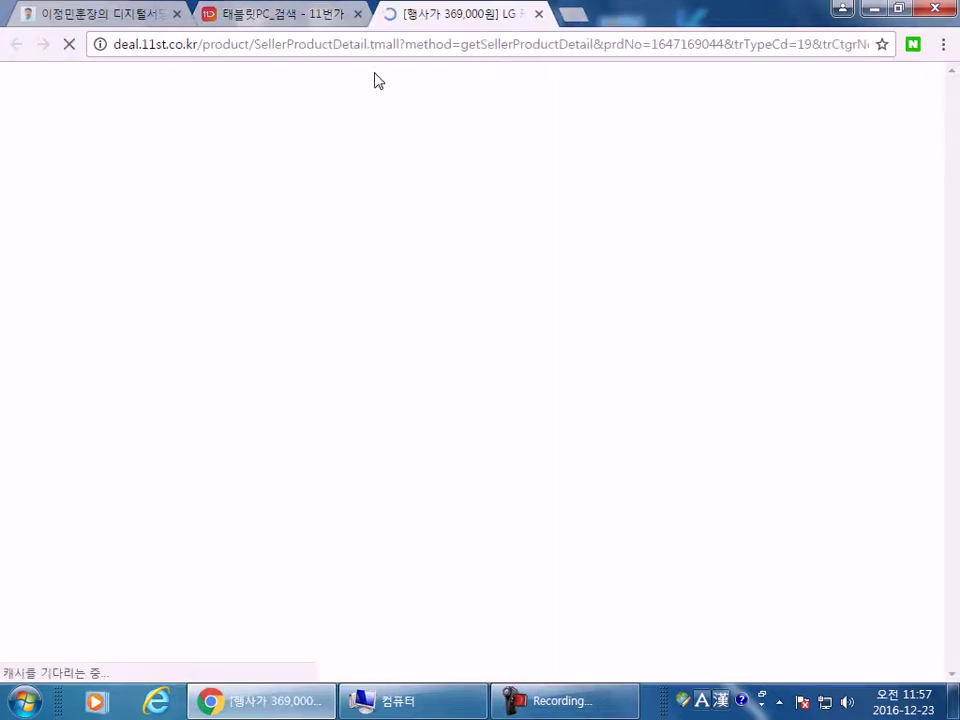
- Examine the LG G패드3 price, product information, coupon and LTE data SIM notices, and close the seller's chat popup
scroll(514, 400, "down", 6)
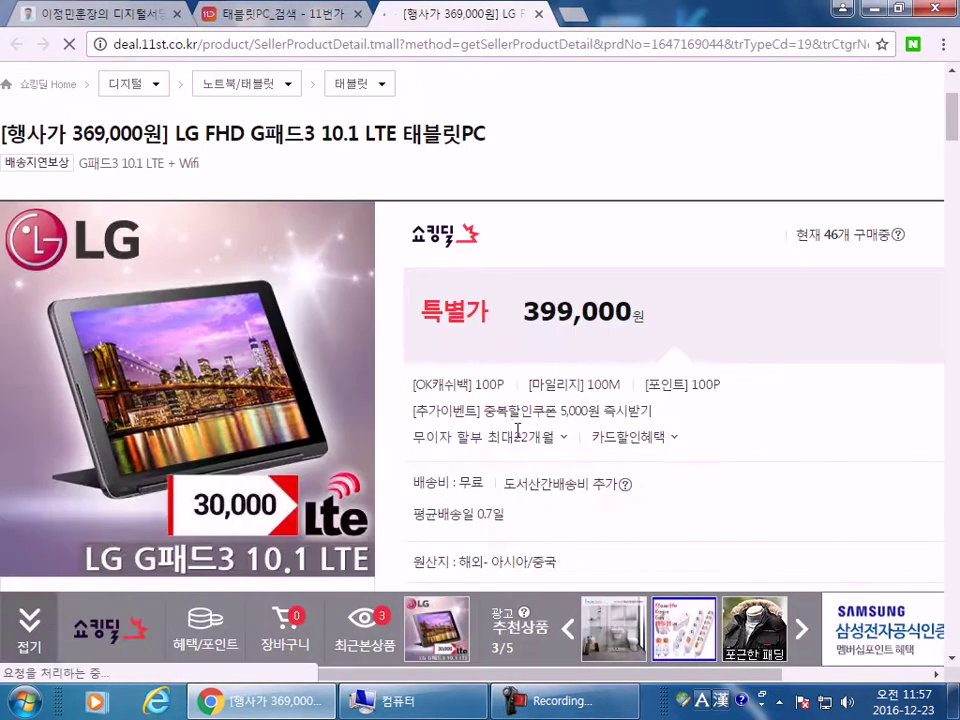
scroll(514, 428, "down", 5)
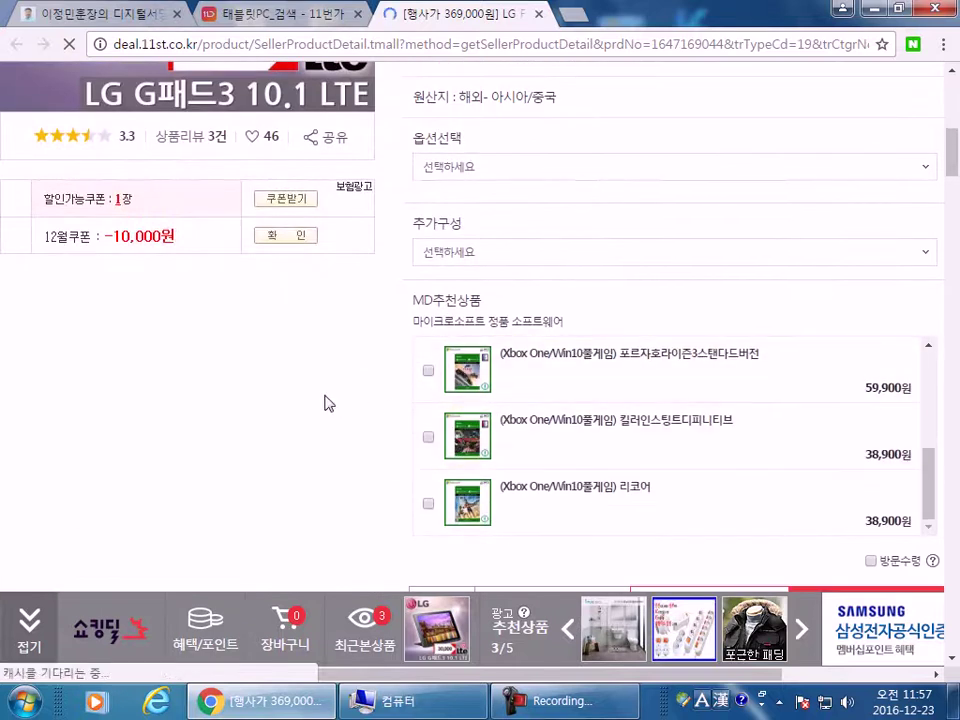
scroll(326, 403, "down", 10)
scroll(326, 403, "down", 4)
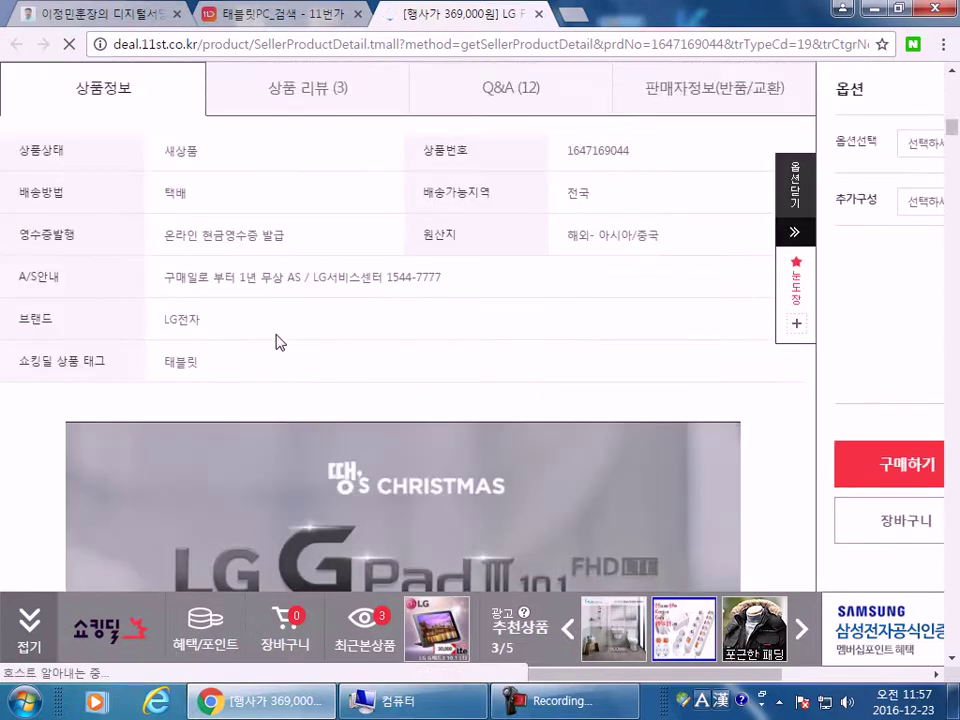
scroll(276, 339, "down", 4)
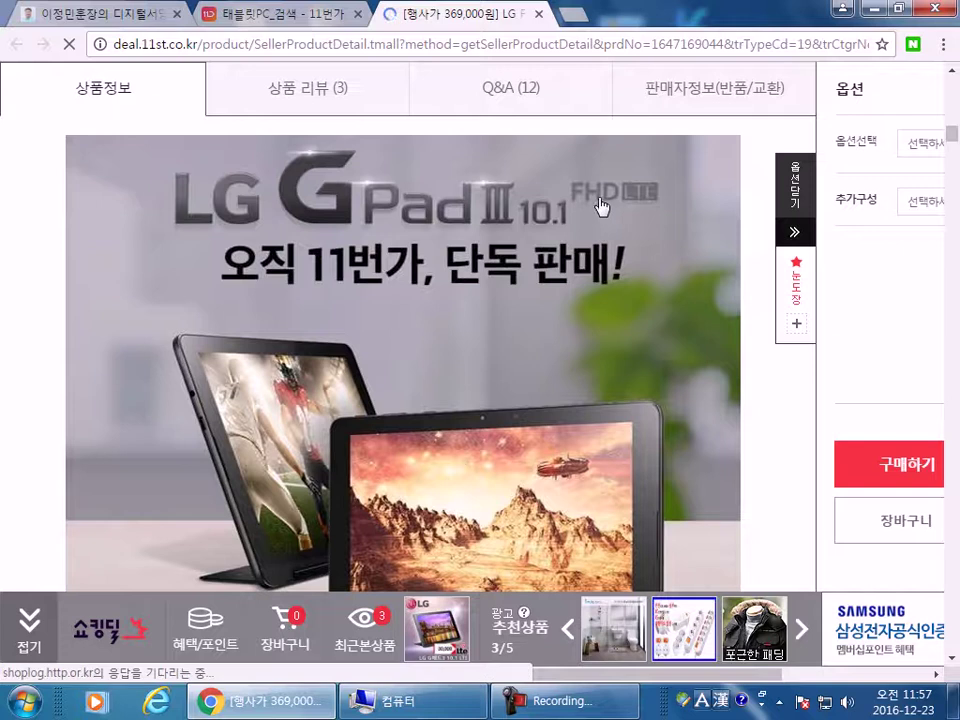
scroll(128, 272, "down", 3)
scroll(128, 272, "down", 5)
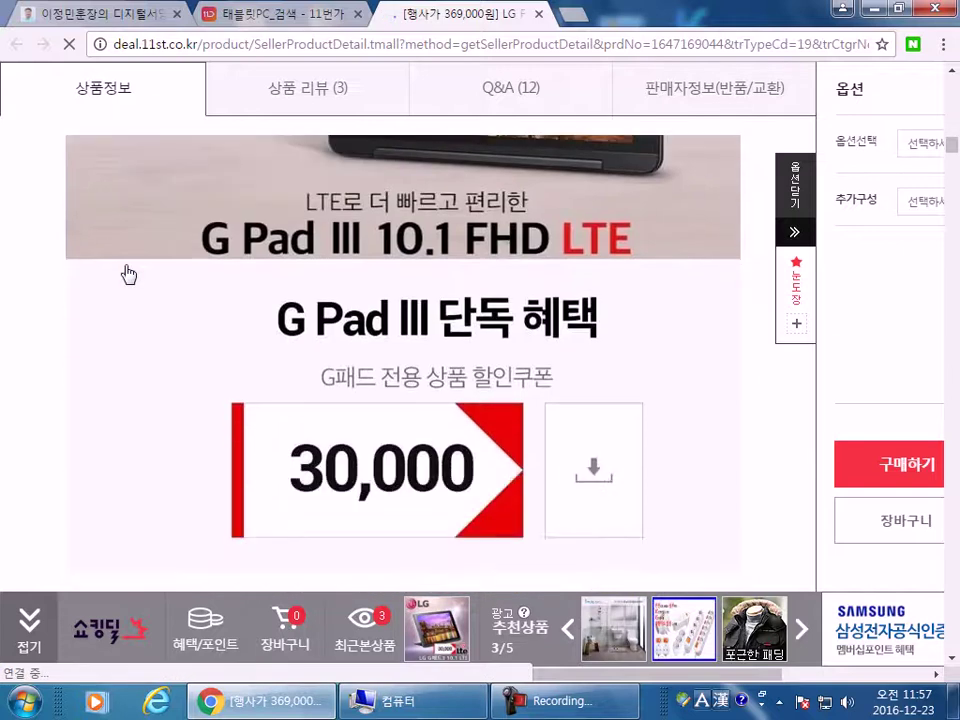
scroll(124, 274, "down", 3)
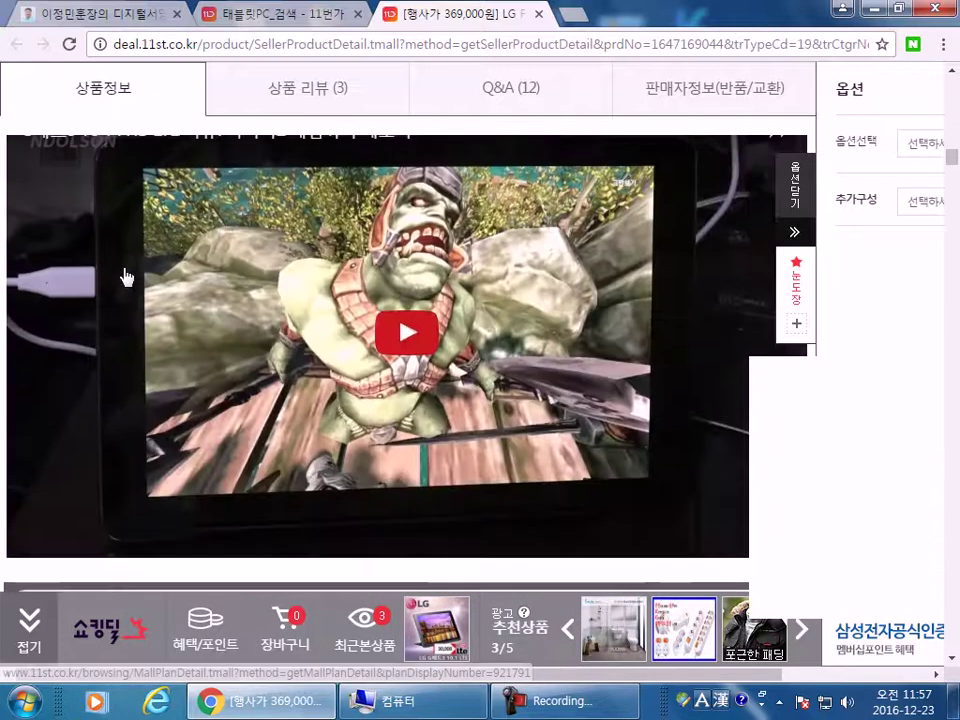
scroll(124, 274, "up", 1)
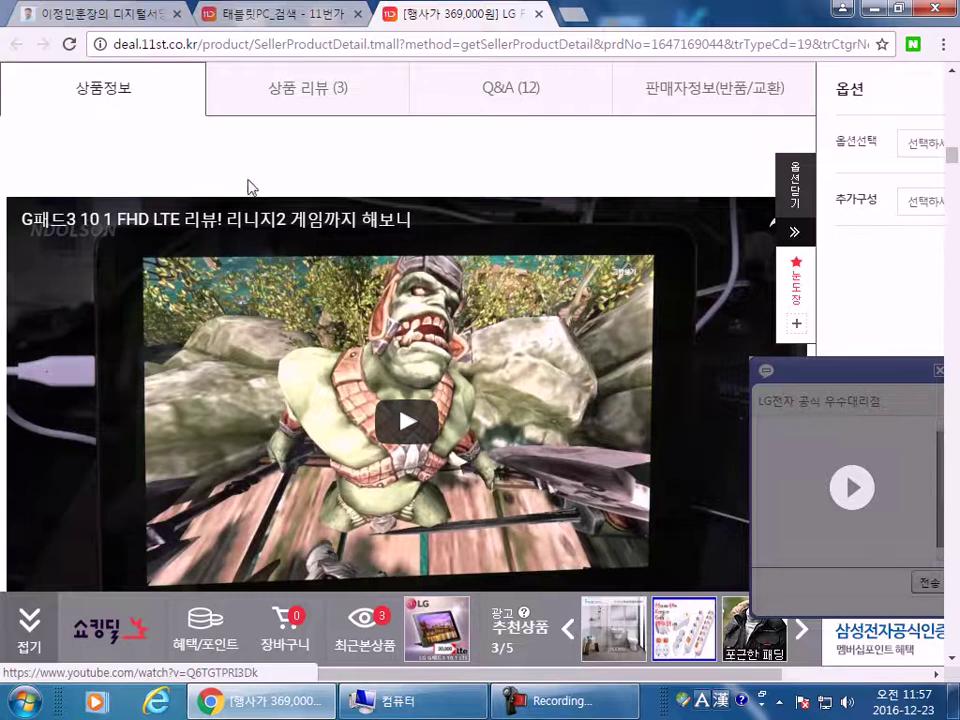
scroll(10, 136, "down", 2)
scroll(10, 138, "down", 2)
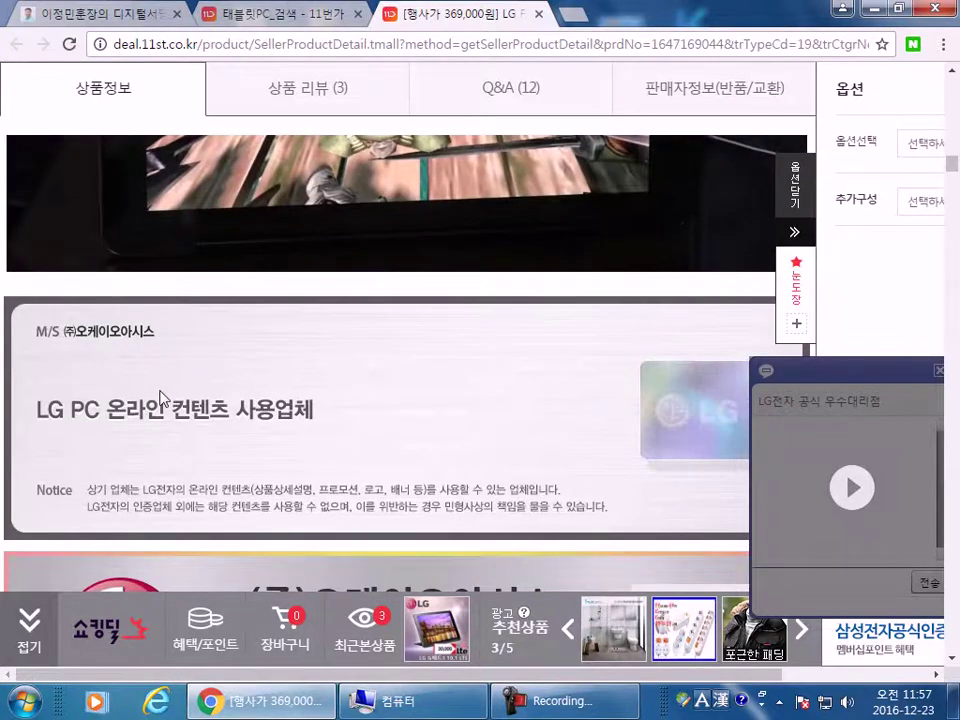
scroll(150, 396, "down", 4)
scroll(130, 397, "down", 4)
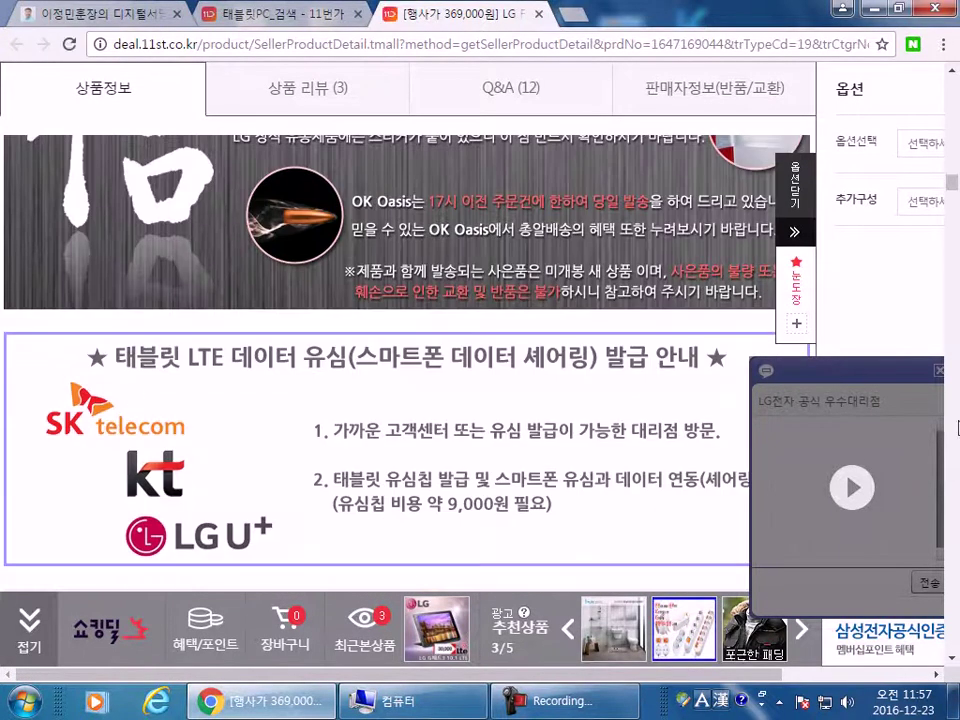
scroll(420, 390, "down", 4)
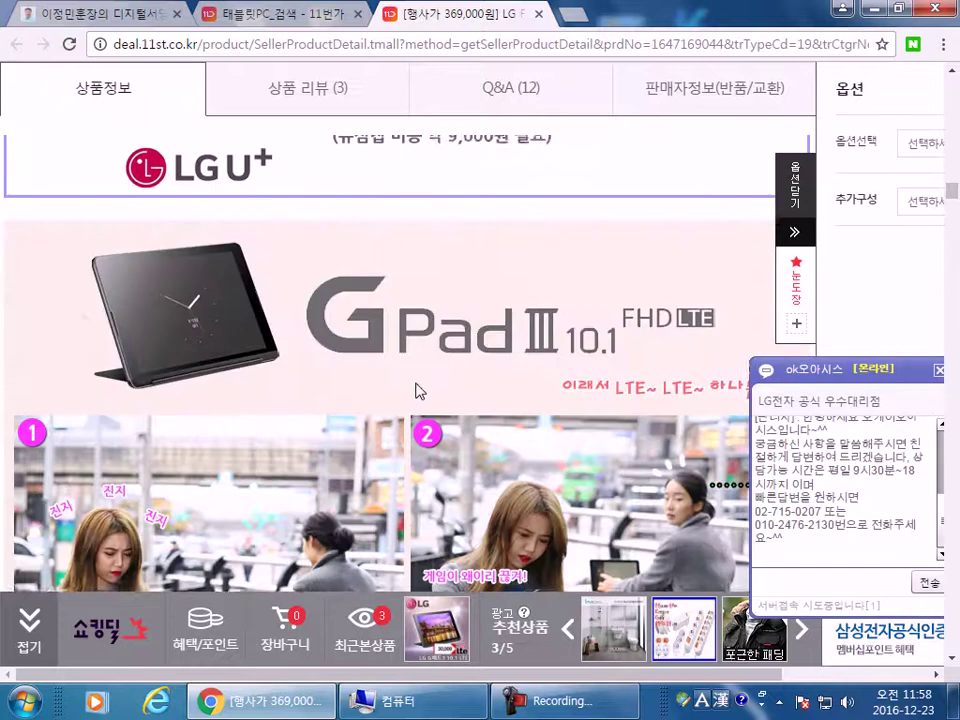
left_click(939, 370)
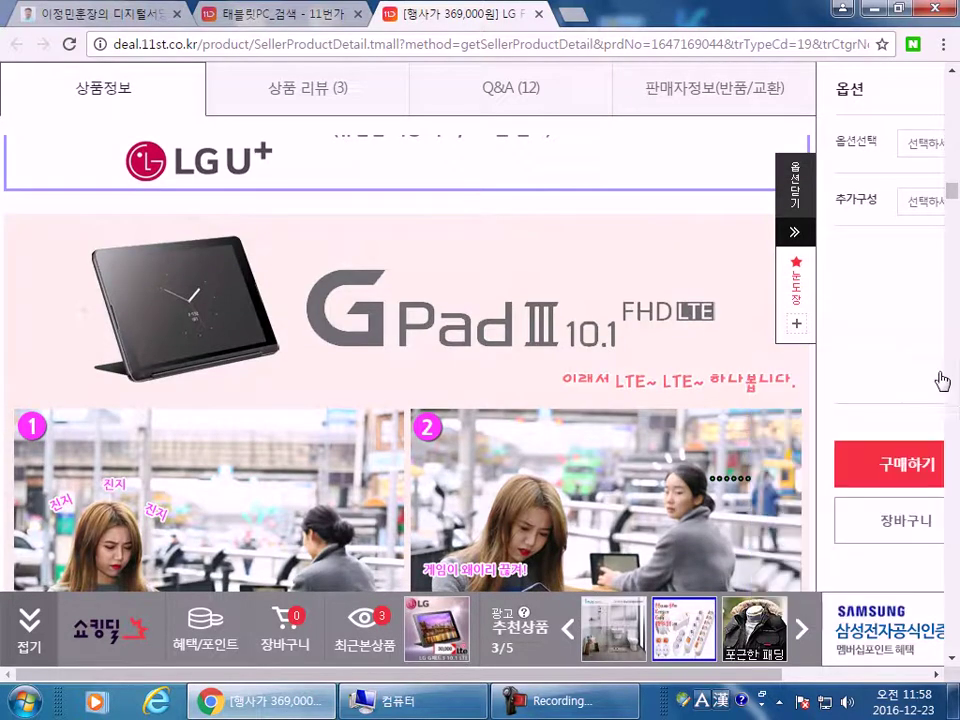
- Examine the G Pad III 10.1 feature descriptions, including LTE use, kickstand, screen ratio, MS Office and monitor mode
scroll(499, 300, "down", 2)
scroll(568, 320, "down", 4)
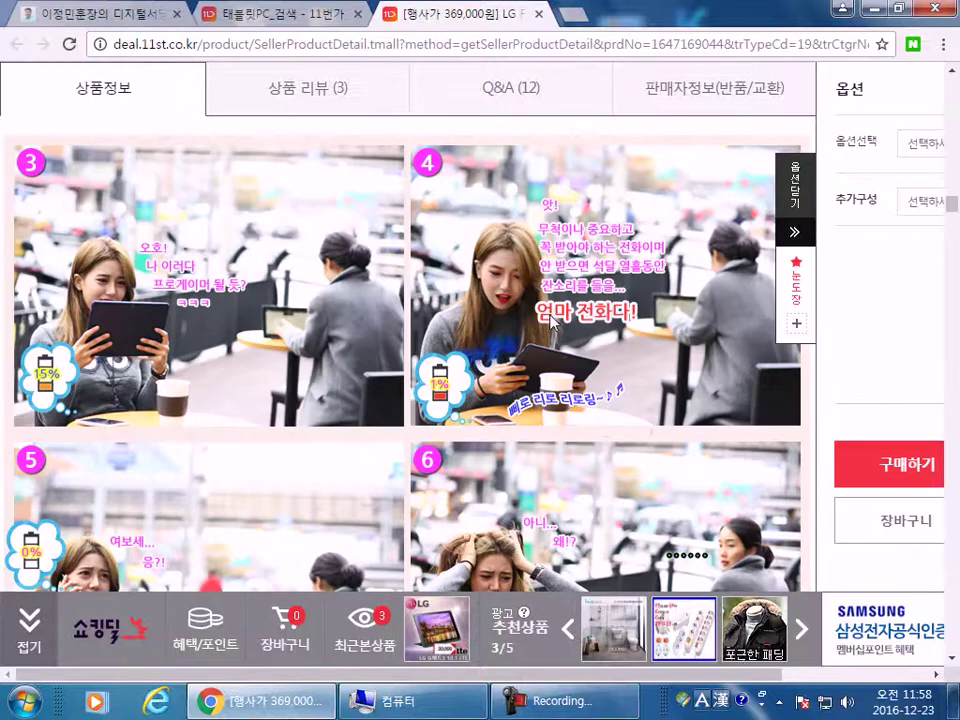
scroll(620, 308, "down", 8)
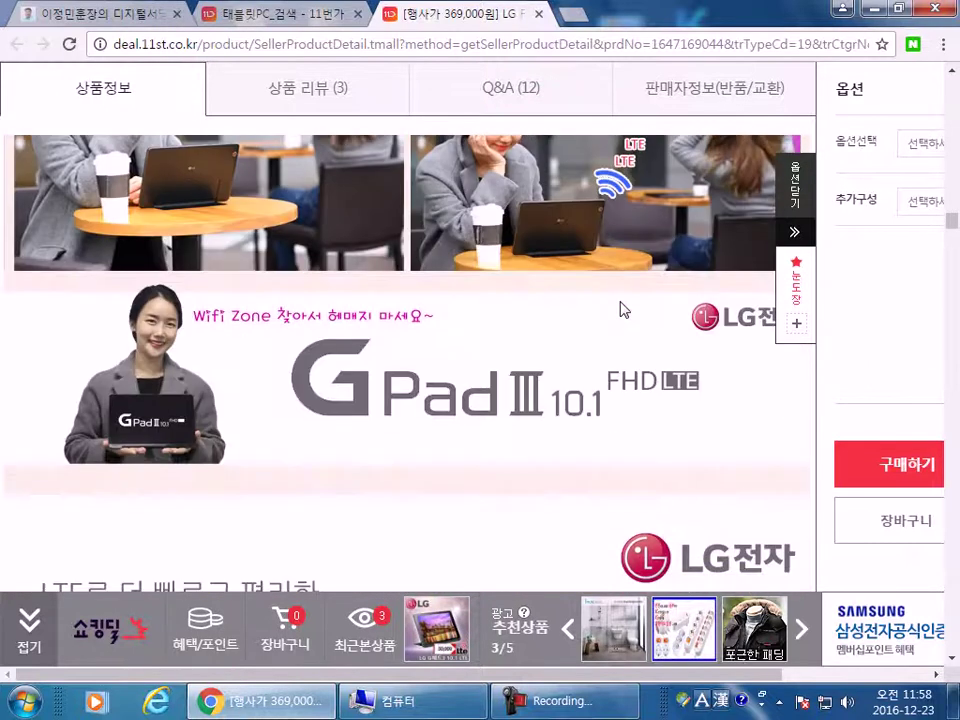
scroll(435, 360, "down", 4)
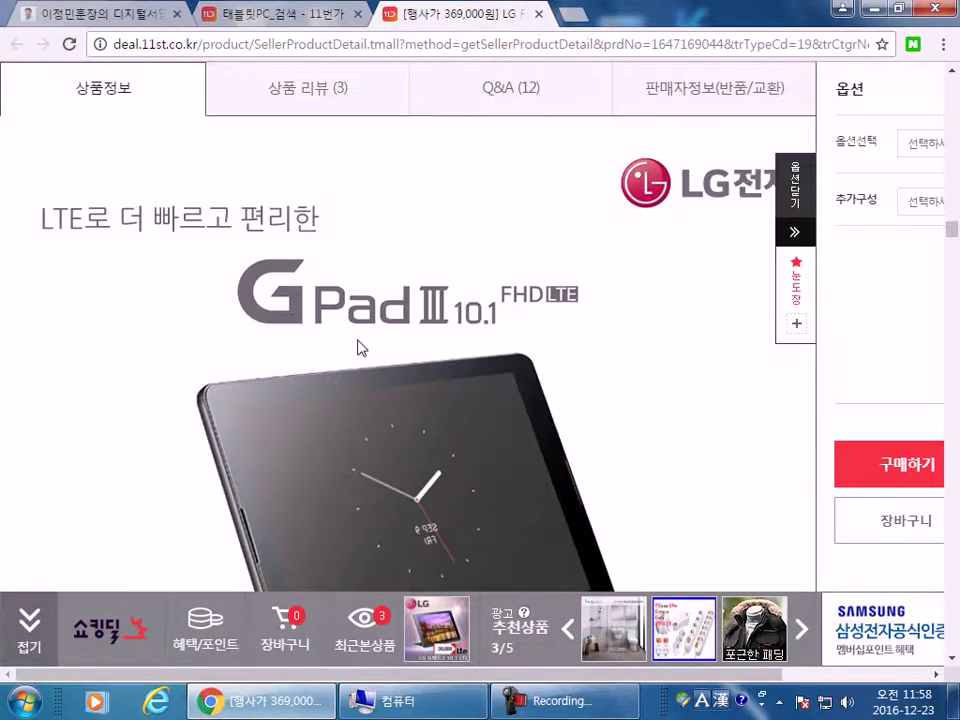
scroll(266, 323, "down", 18)
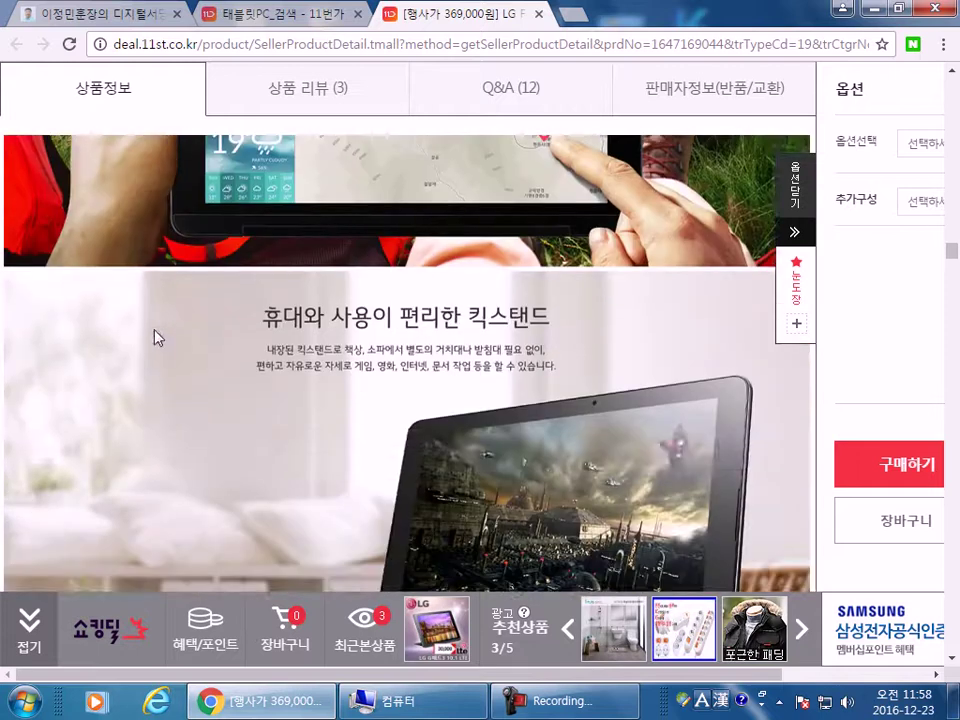
scroll(143, 343, "down", 15)
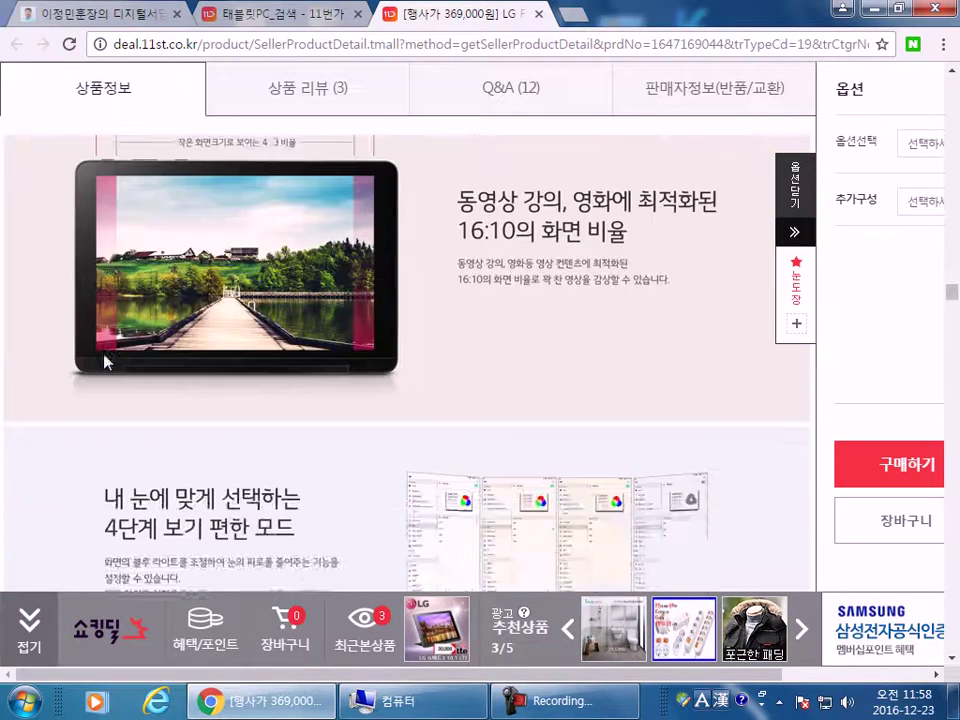
scroll(103, 361, "up", 4)
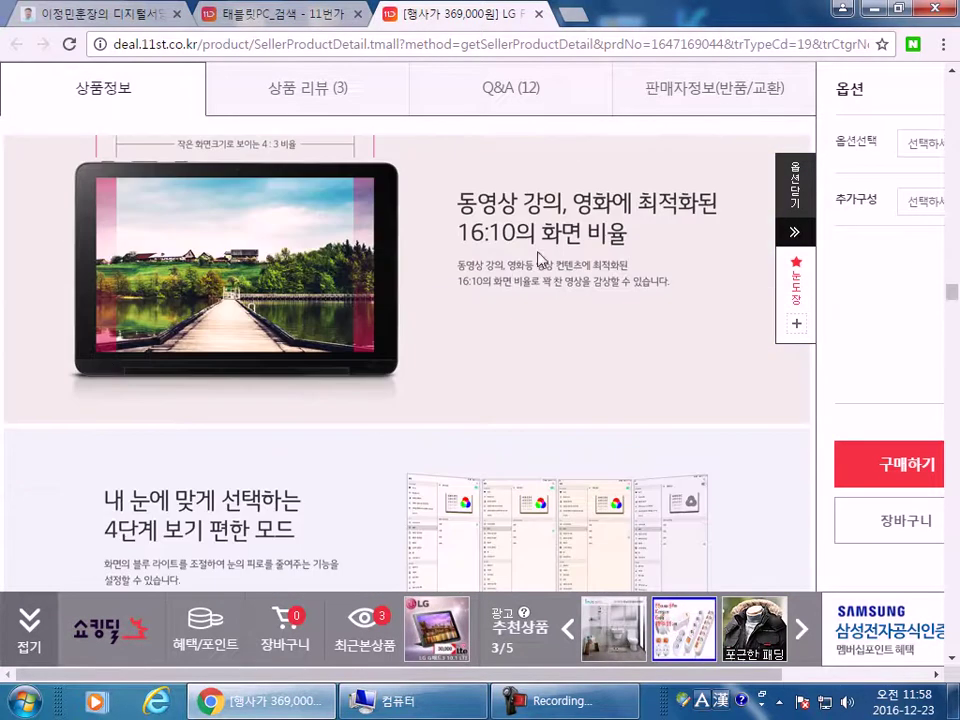
scroll(446, 272, "down", 5)
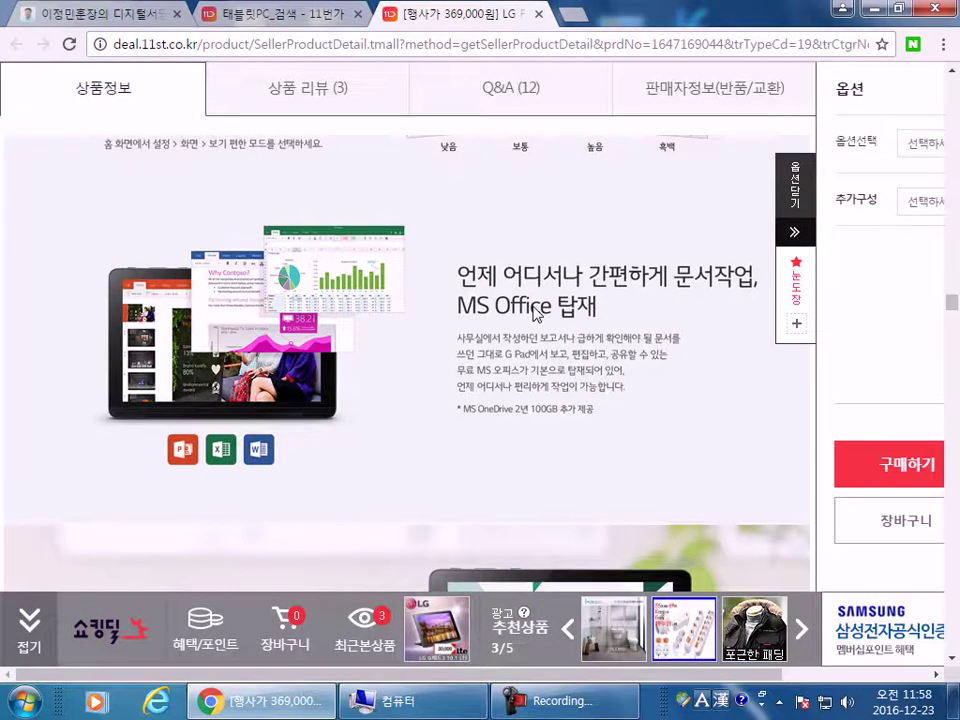
scroll(537, 314, "down", 5)
scroll(133, 328, "down", 2)
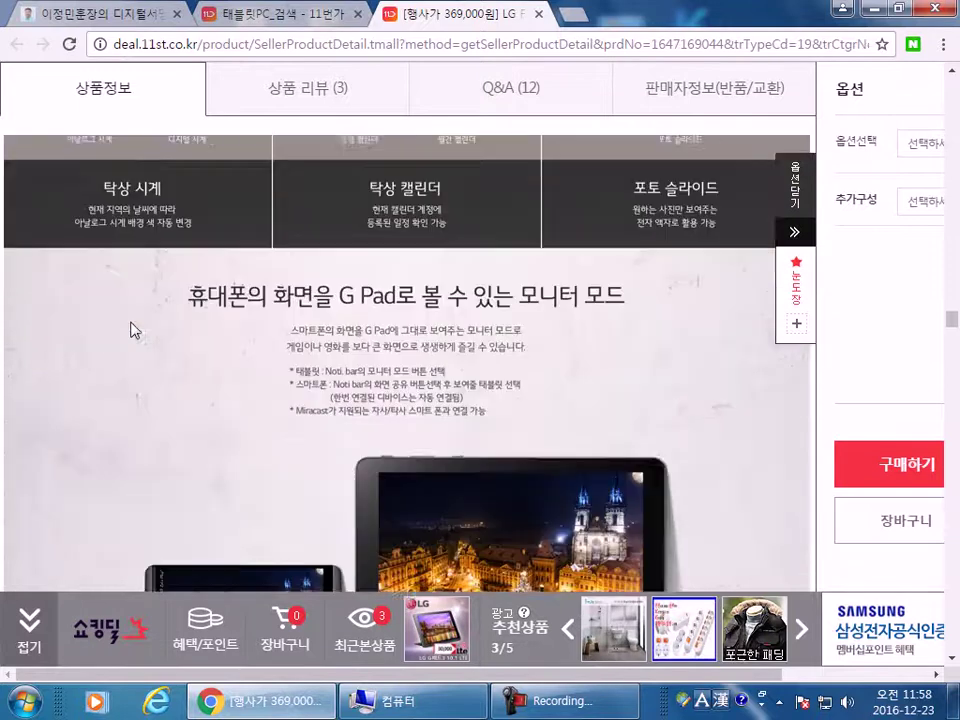
scroll(133, 330, "down", 3)
- Examine the G Pad III specification table, covering display, processor, memory, storage, battery, weight and OS
scroll(133, 330, "down", 10)
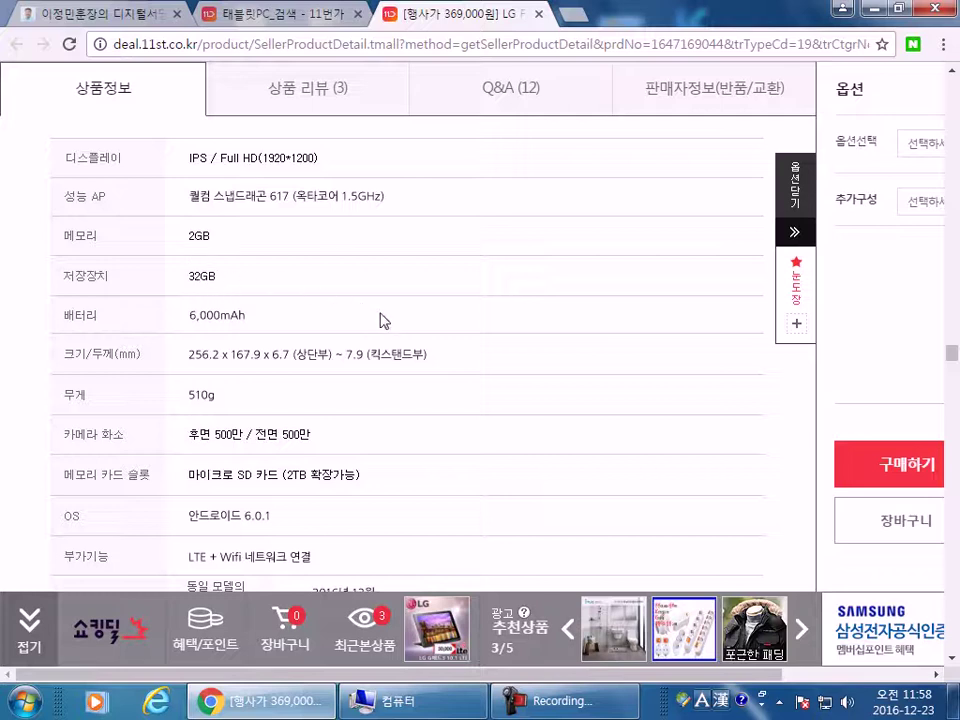
scroll(380, 320, "down", 2)
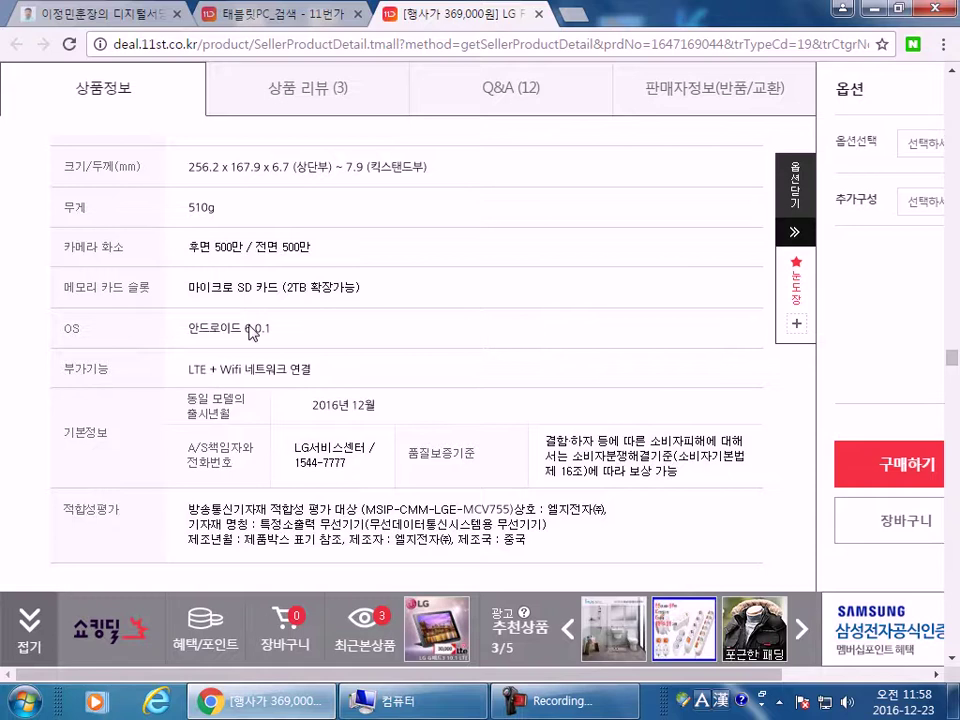
scroll(252, 332, "down", 5)
scroll(253, 332, "up", 8)
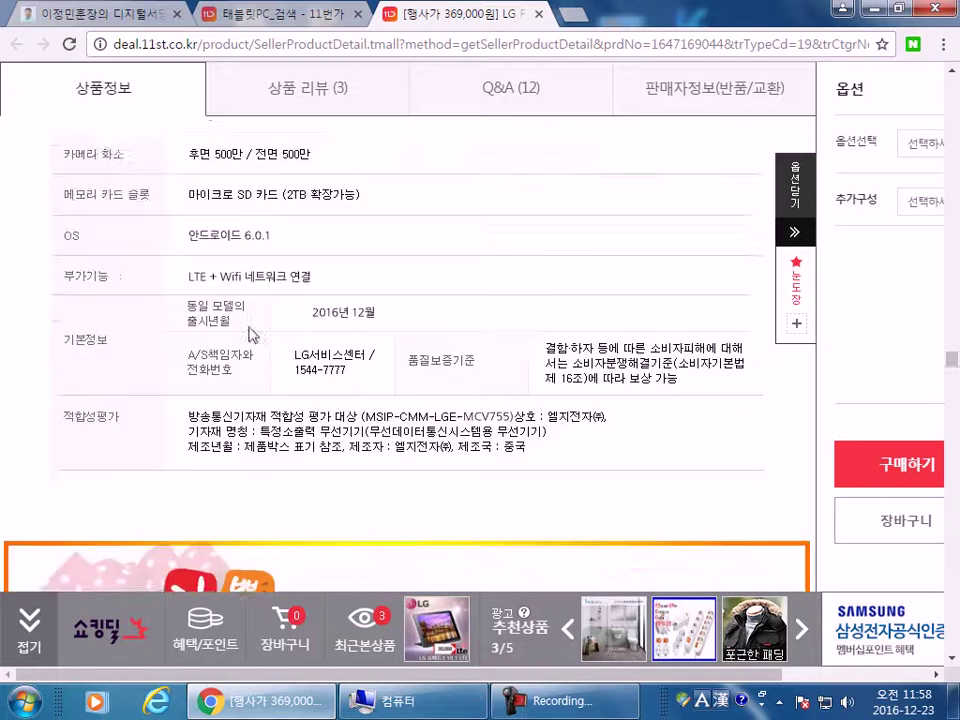
scroll(296, 249, "up", 3)
- Close the LG tablet page and open the 5in1 10.1인치 듀얼OS 태블릿PC 윈10 안드로이드5.1 listing from the results
left_click(541, 14)
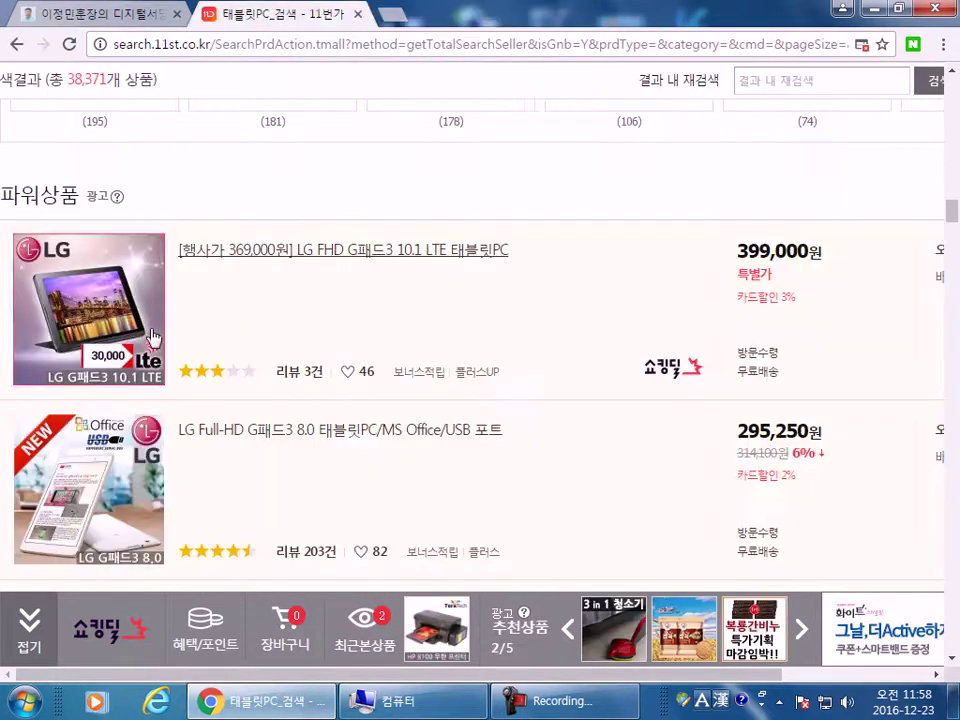
scroll(341, 366, "down", 4)
scroll(430, 330, "down", 1)
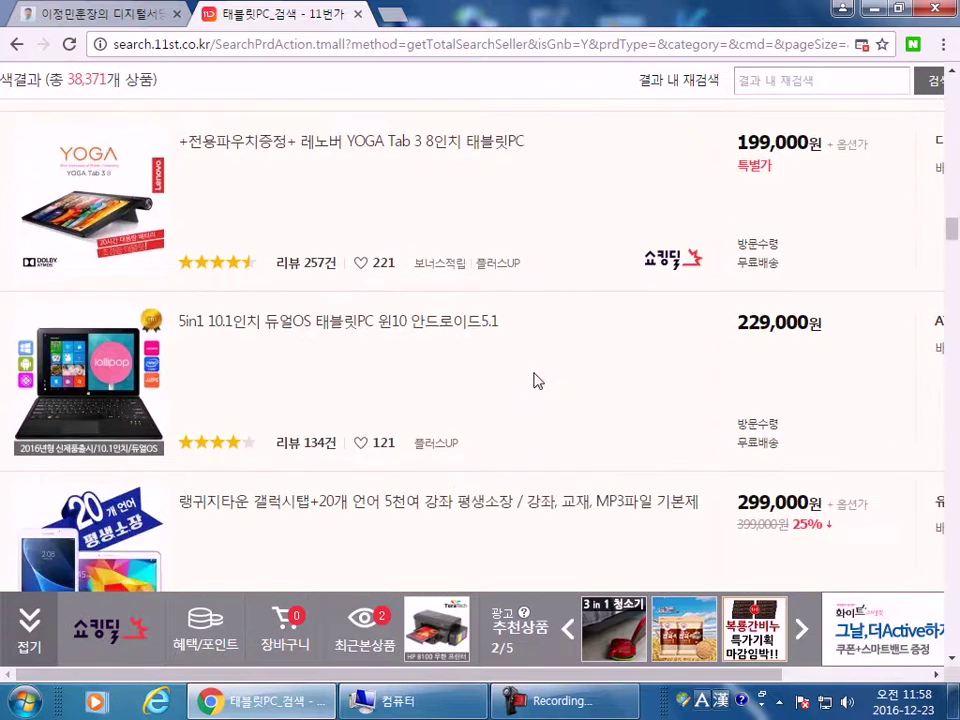
left_click(428, 333)
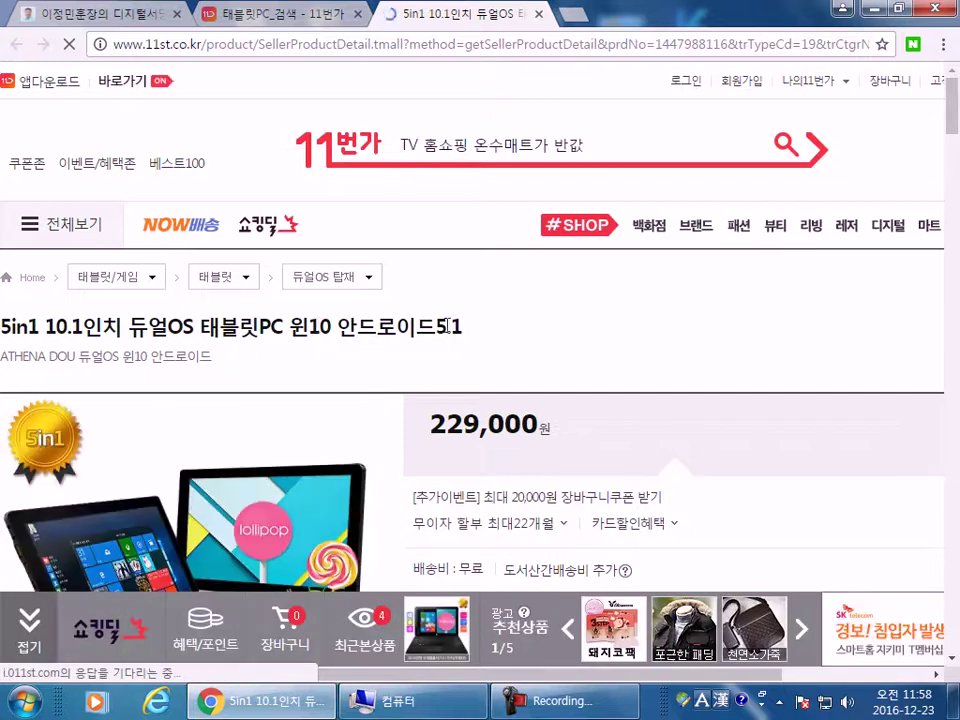
- Examine the dual-OS tablet's discount price, event offers, Android app compatibility and 5in1 feature overview in the product information
scroll(926, 332, "down", 8)
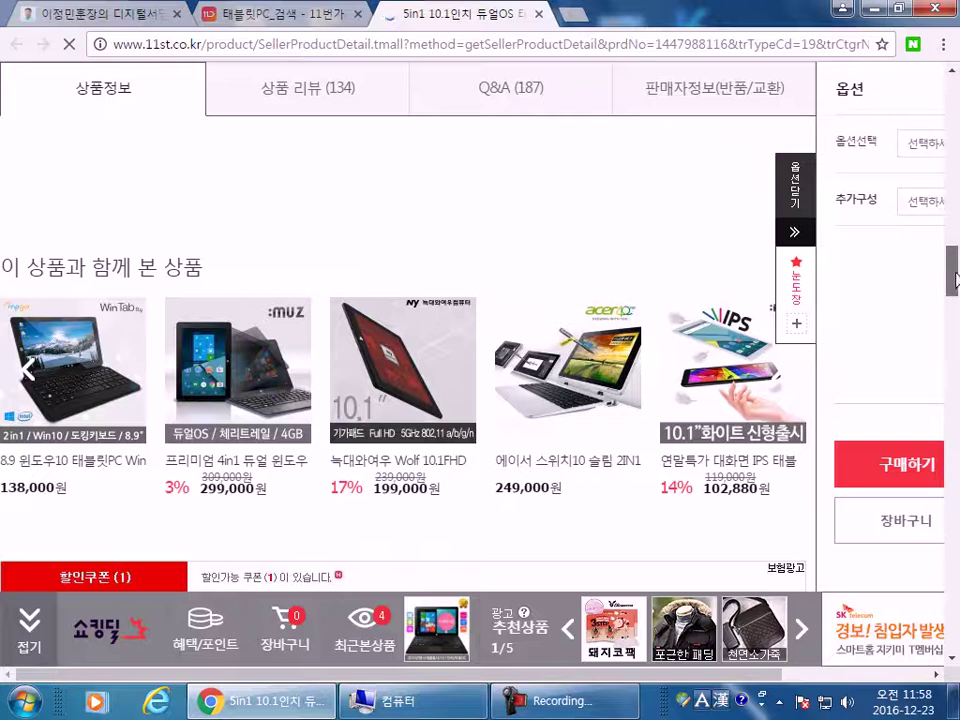
scroll(955, 220, "down", 3)
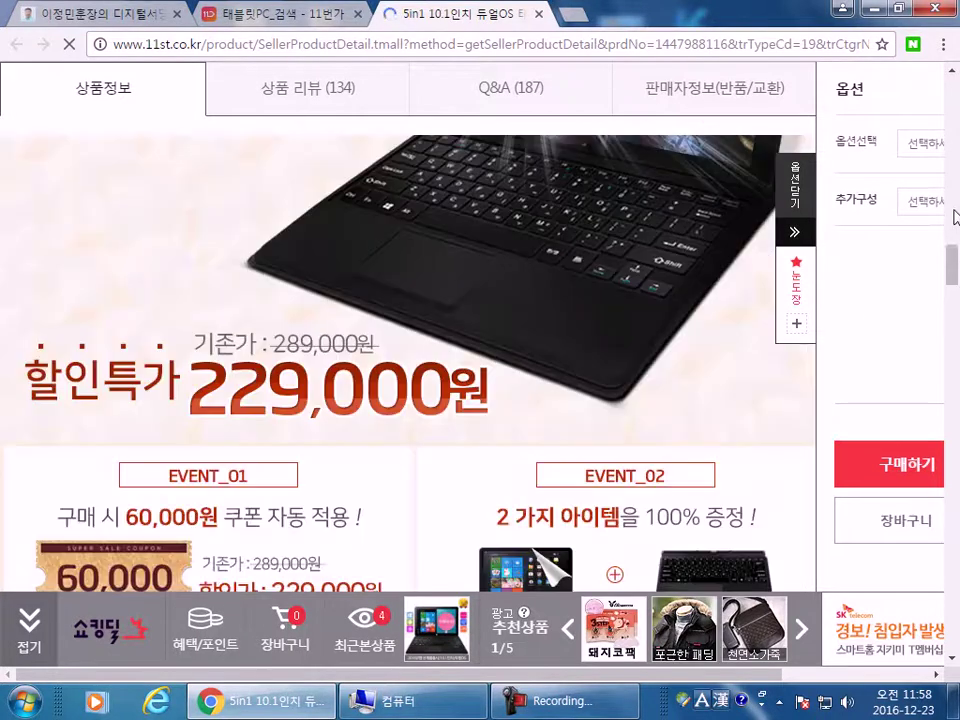
scroll(320, 365, "down", 15)
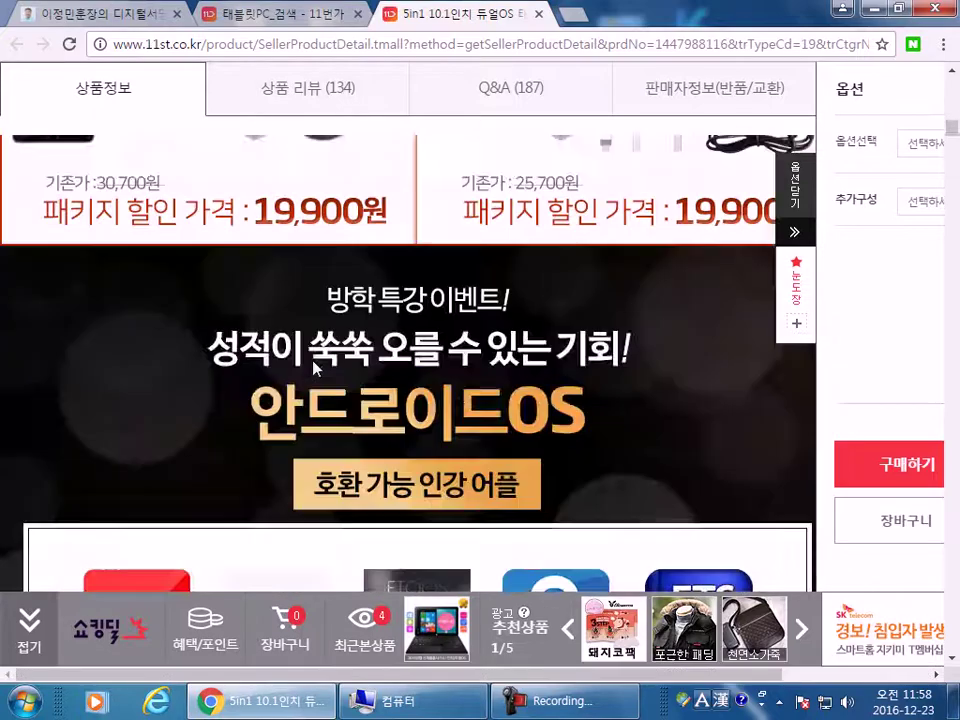
scroll(3, 349, "down", 12)
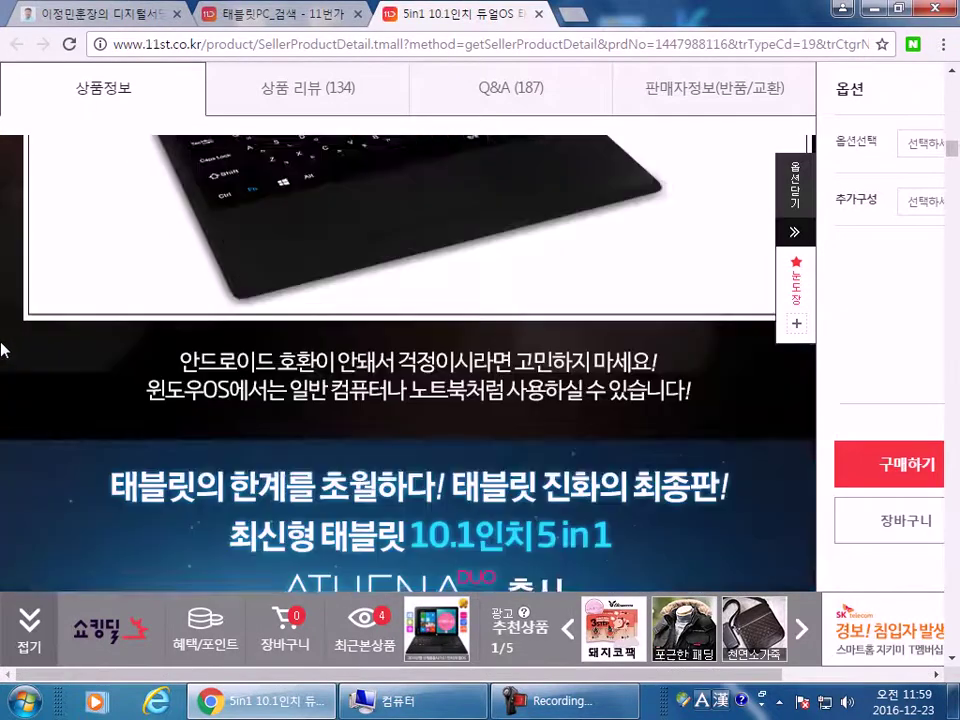
scroll(3, 349, "down", 10)
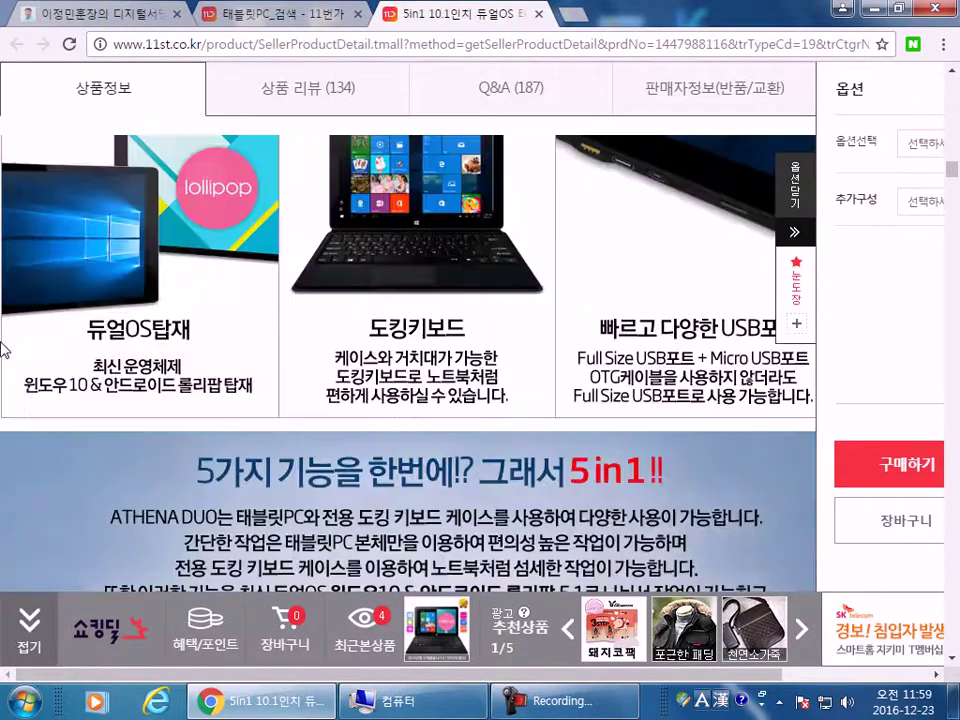
scroll(3, 349, "down", 1)
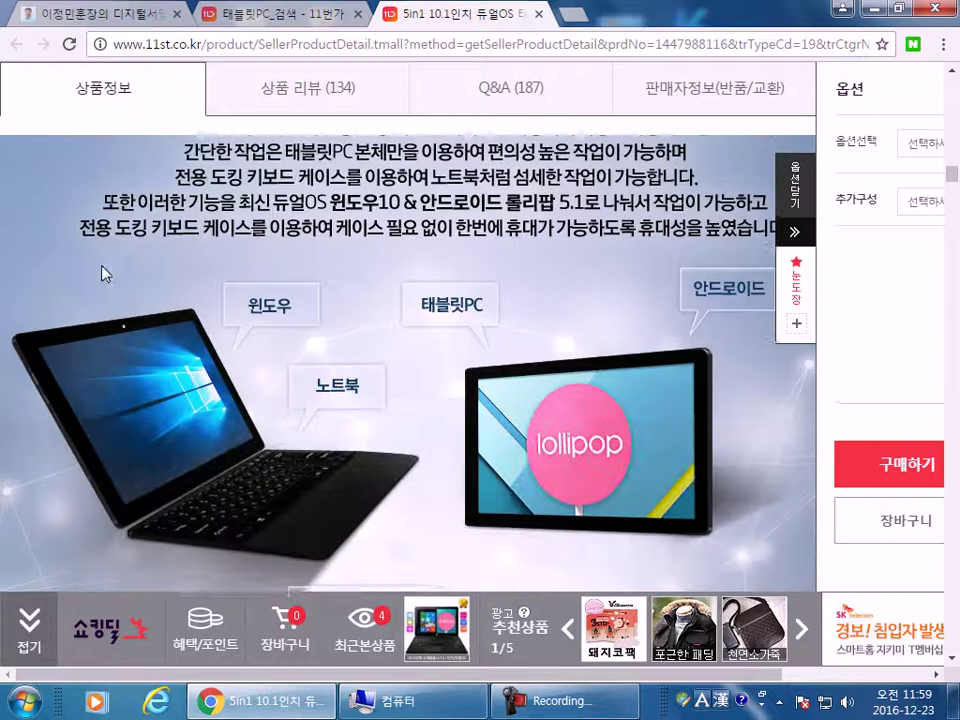
- Examine the descriptions of the tablet's Windows 10 features and its Android Lollipop 5.1 features
scroll(22, 338, "down", 9)
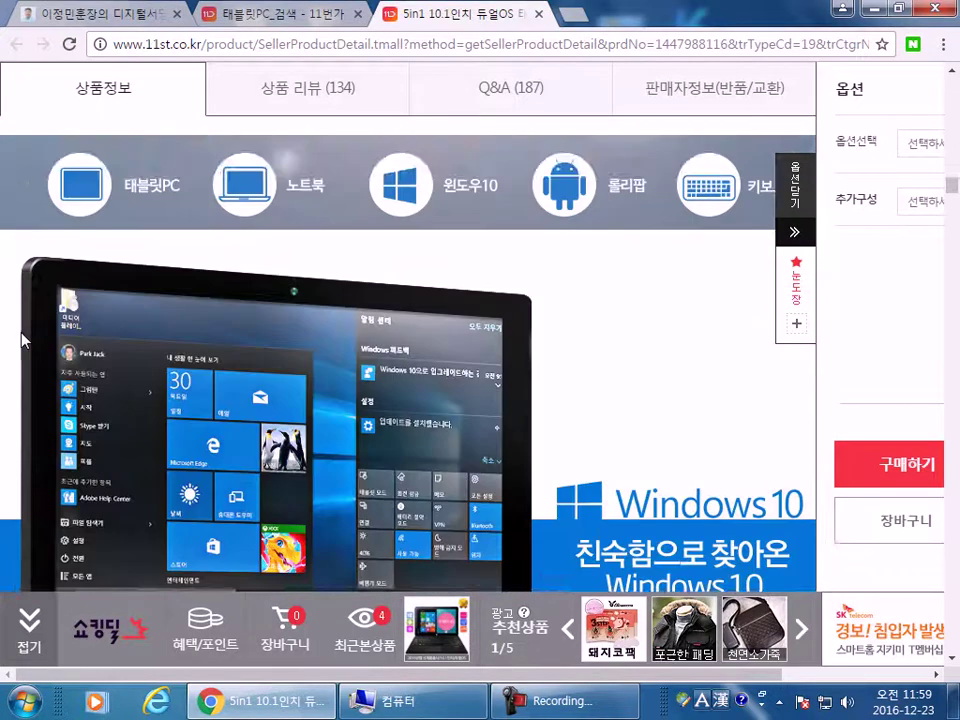
scroll(22, 338, "up", 2)
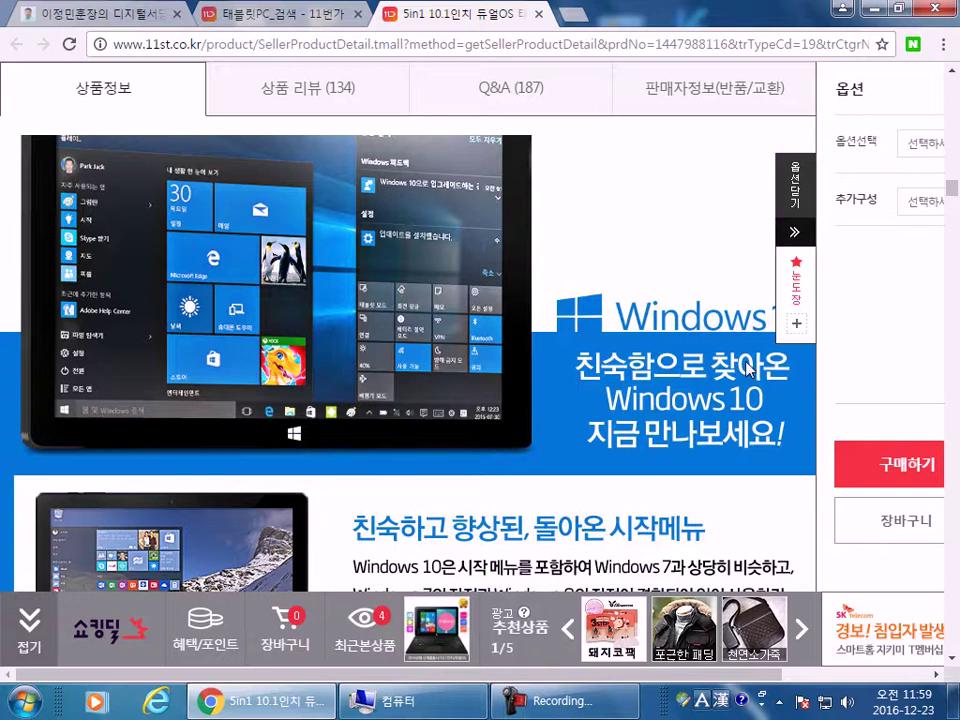
scroll(3, 247, "down", 5)
scroll(3, 247, "down", 1)
scroll(490, 293, "up", 1)
scroll(3, 258, "down", 4)
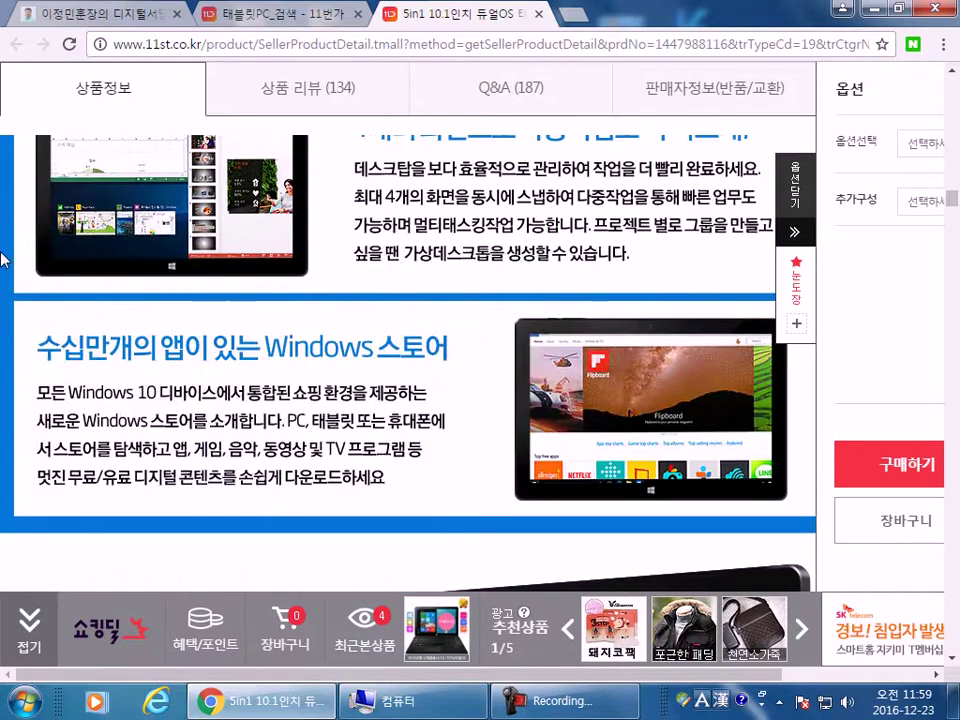
scroll(3, 258, "down", 7)
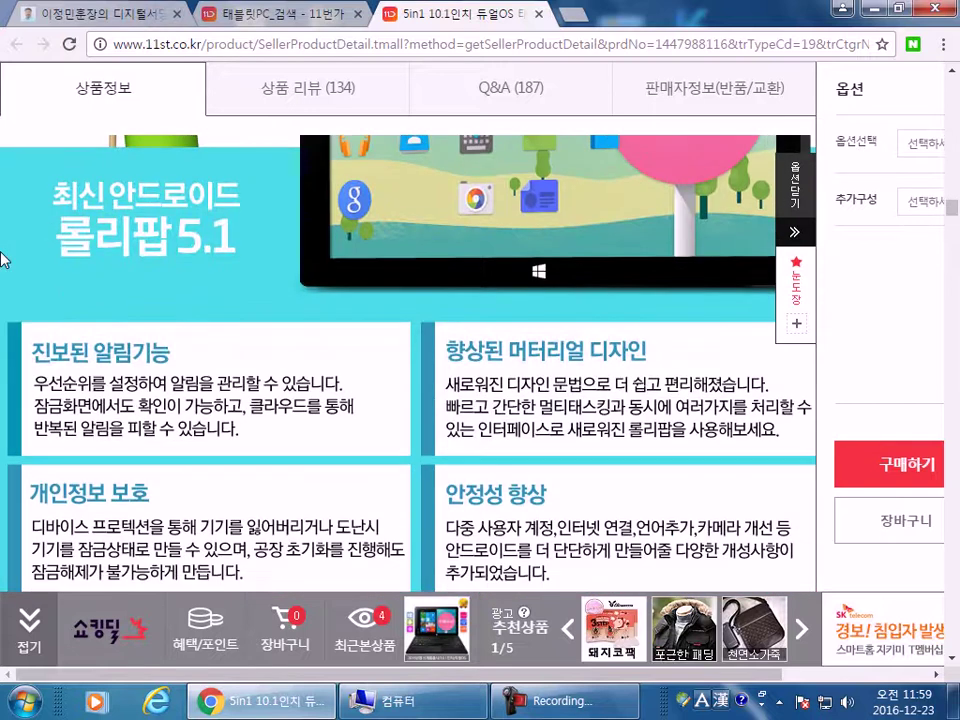
- Examine the ATHENA DUO docking keyboard case, including its docking connector, full-size key layout and mouse pad
scroll(3, 258, "down", 5)
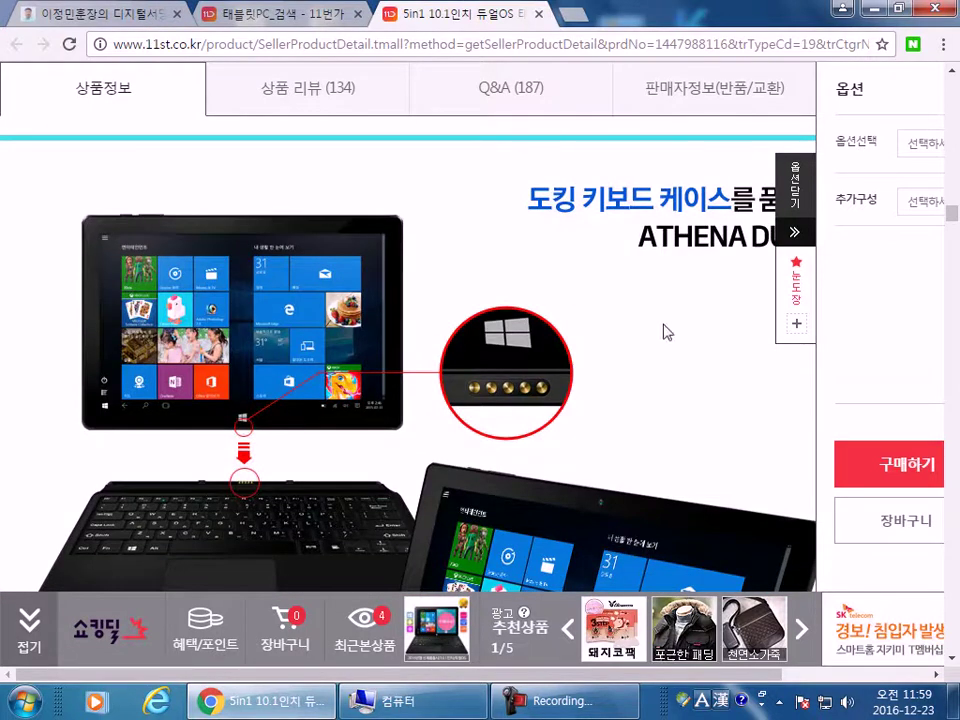
scroll(9, 298, "down", 5)
scroll(323, 292, "up", 3)
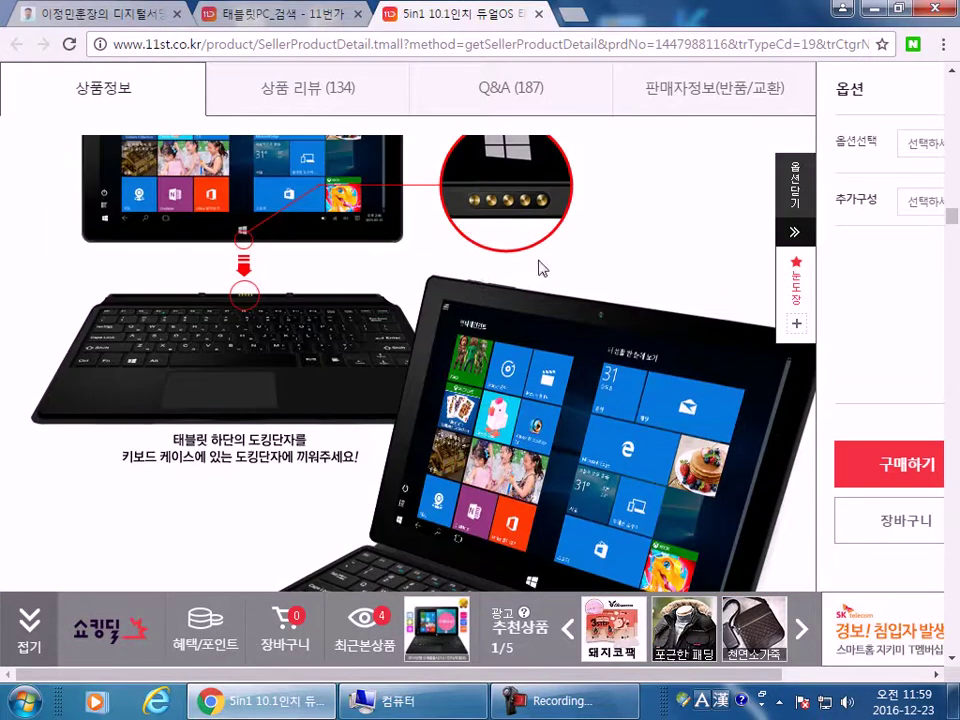
scroll(540, 268, "up", 1)
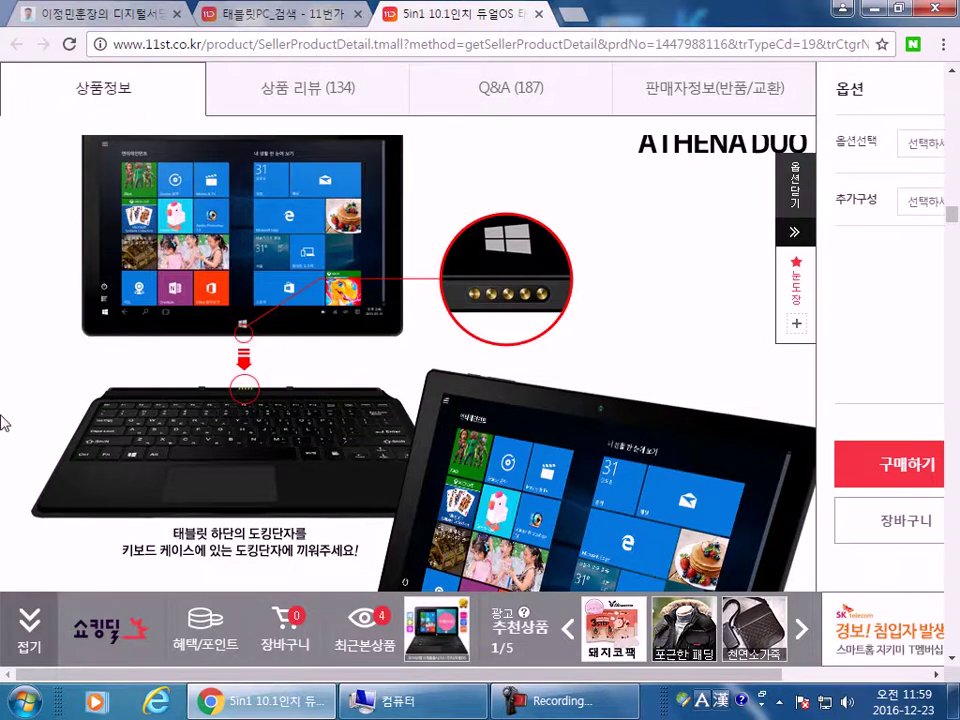
scroll(3, 422, "down", 5)
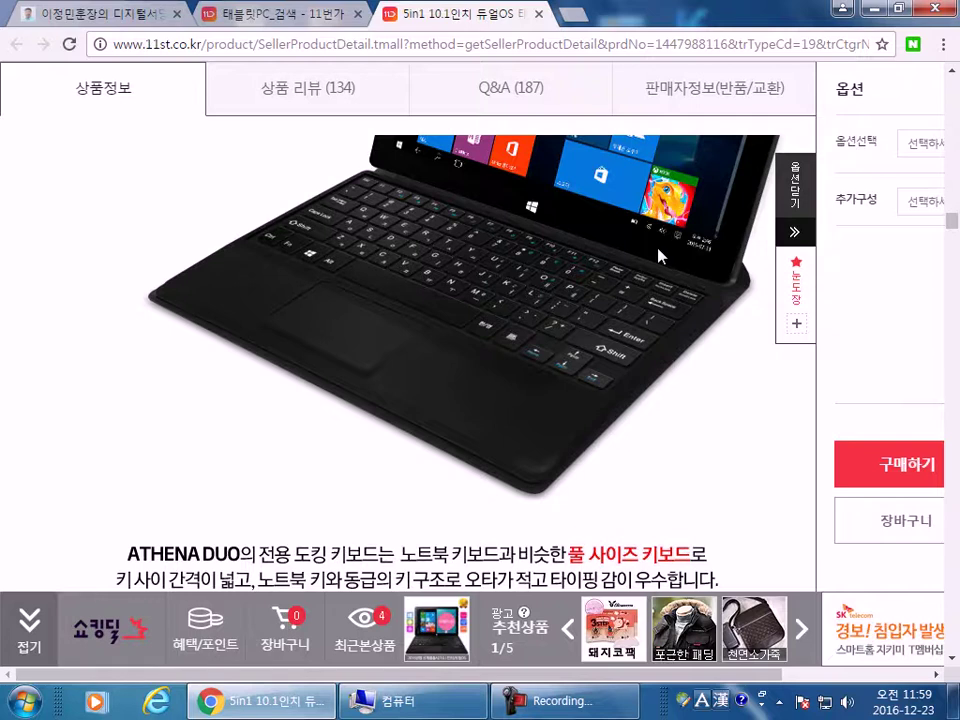
scroll(41, 288, "down", 4)
scroll(362, 309, "up", 3)
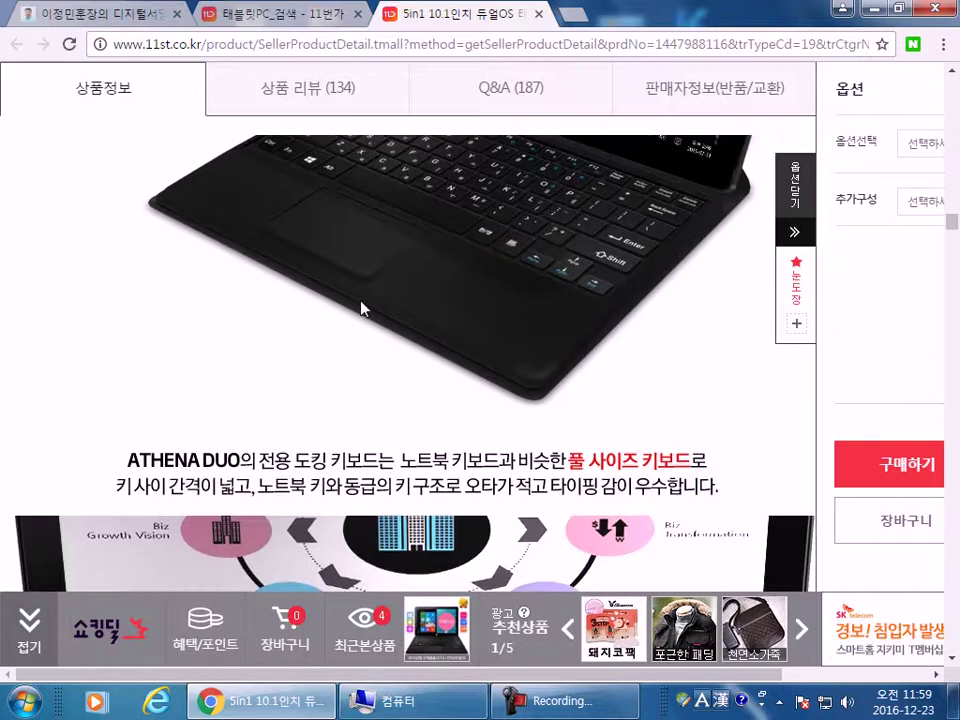
scroll(3, 312, "down", 15)
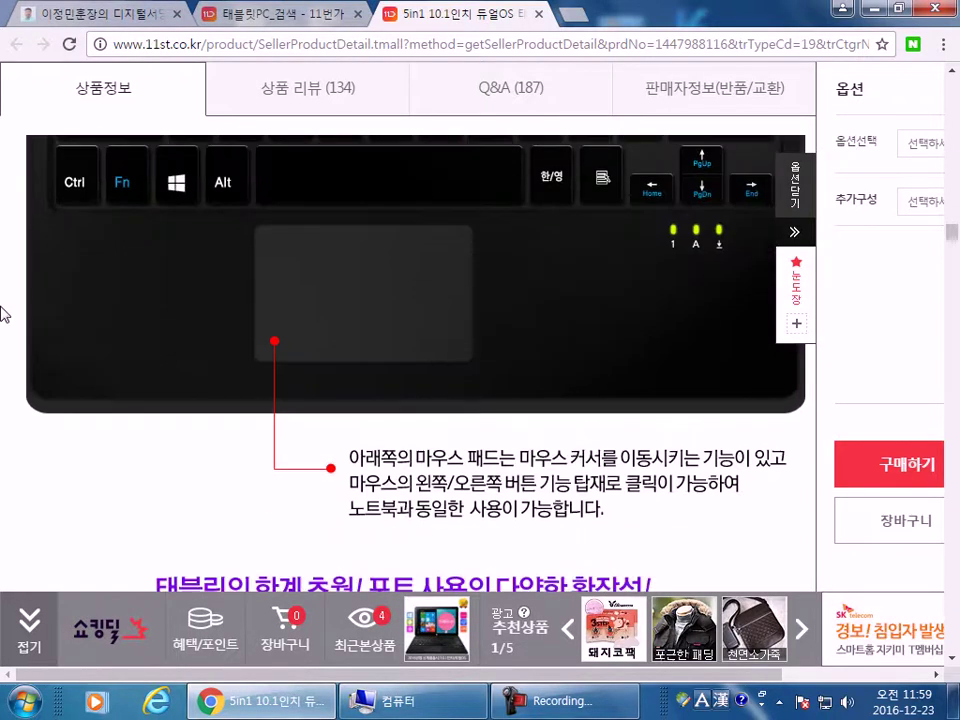
- Examine the tablet's SD card, full-size USB and DC charging ports and the USB accessories it supports
scroll(3, 313, "down", 4)
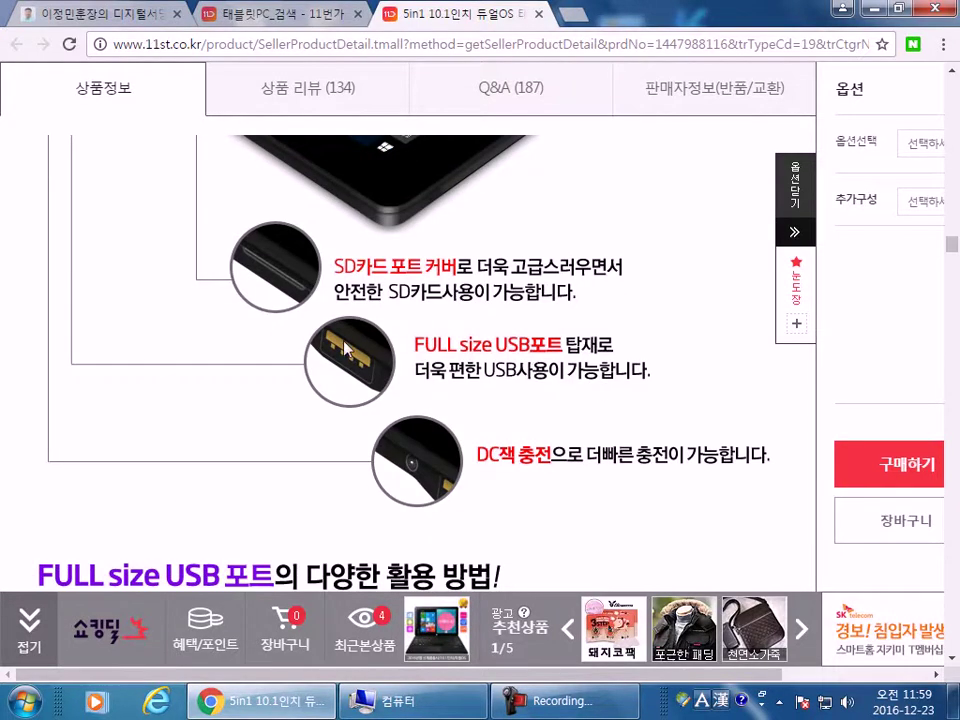
scroll(40, 317, "down", 4)
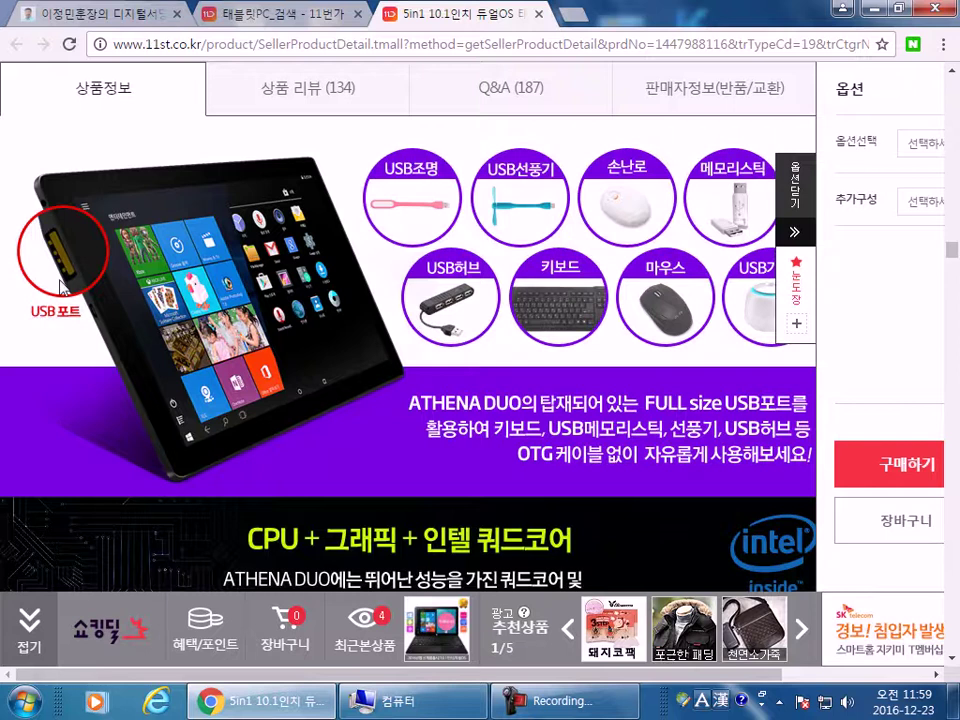
scroll(62, 288, "down", 3)
scroll(560, 276, "up", 1)
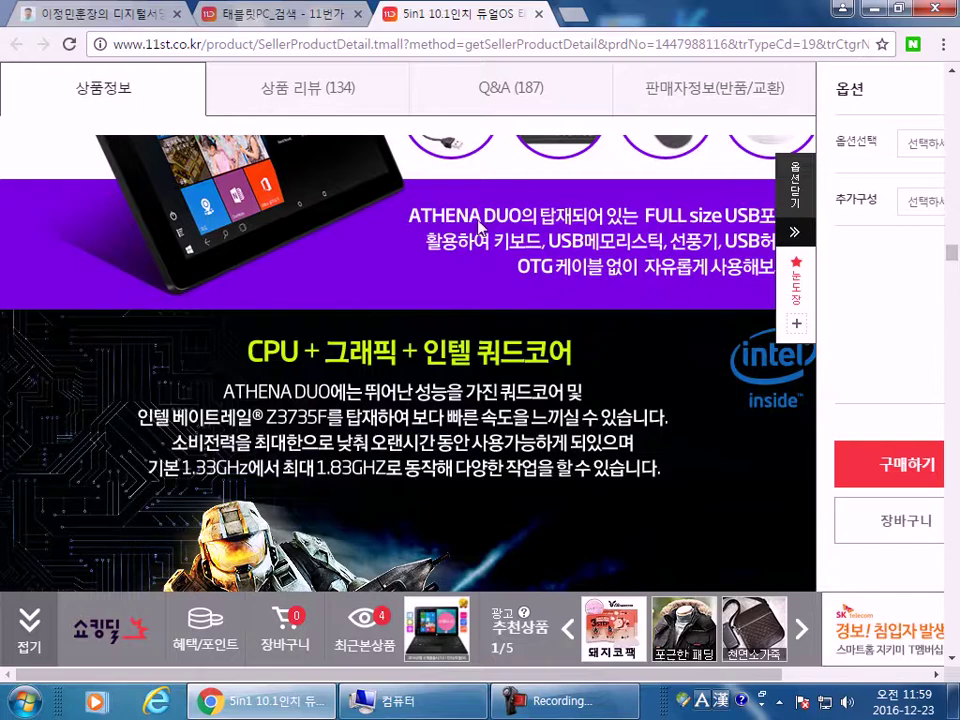
- Examine the quad-core CPU section, the IPS panel comparison, the 10.1-inch versus 7-inch screen comparison and the multitasking features
scroll(41, 324, "down", 15)
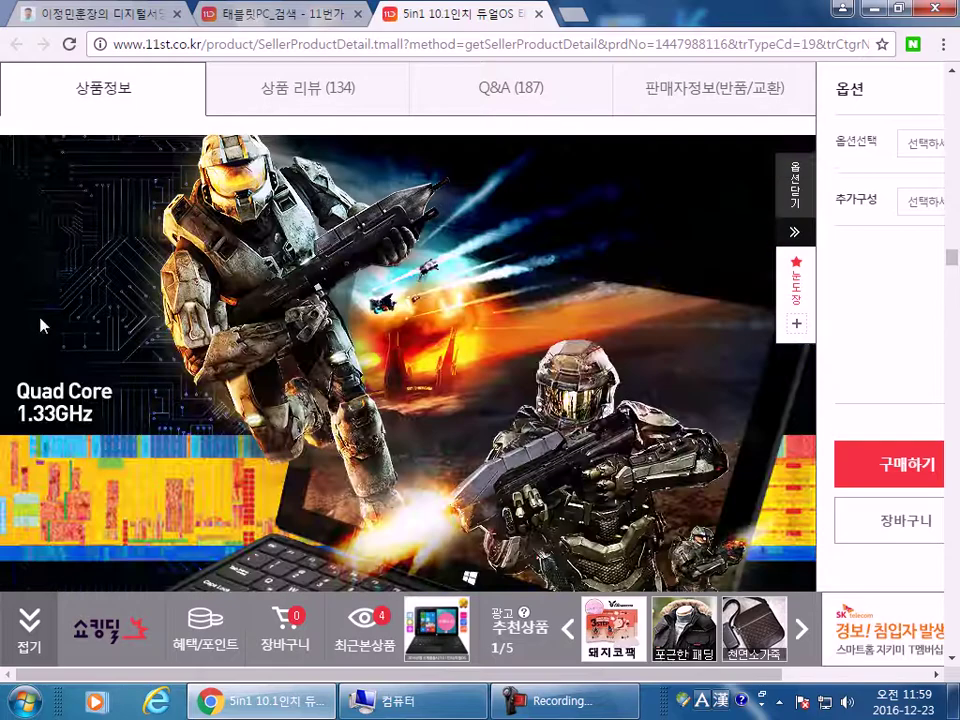
scroll(3, 365, "down", 15)
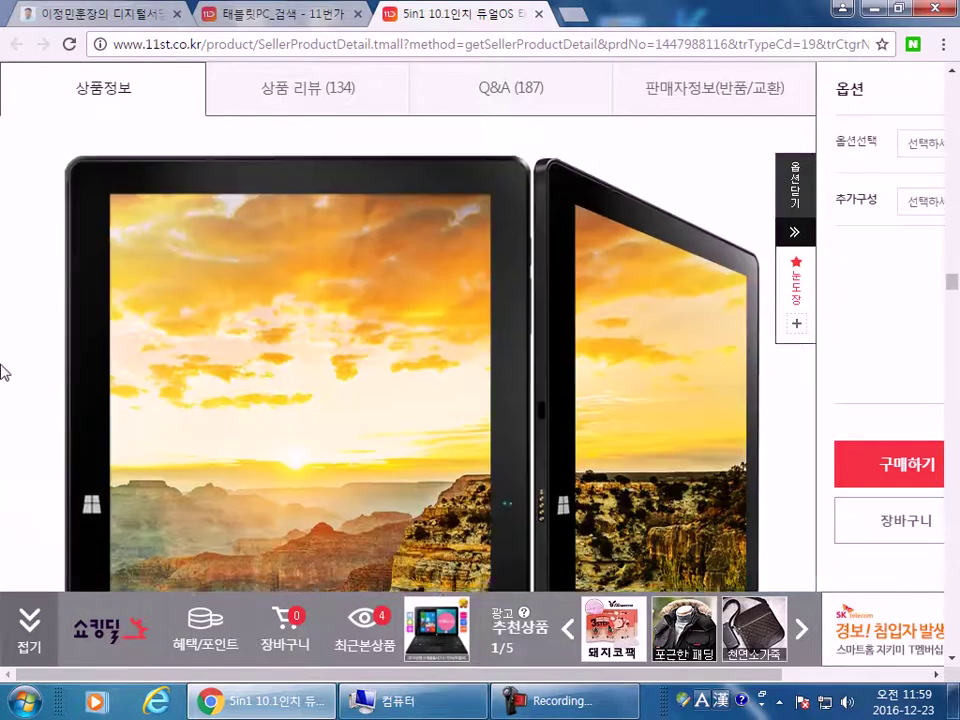
scroll(3, 380, "down", 5)
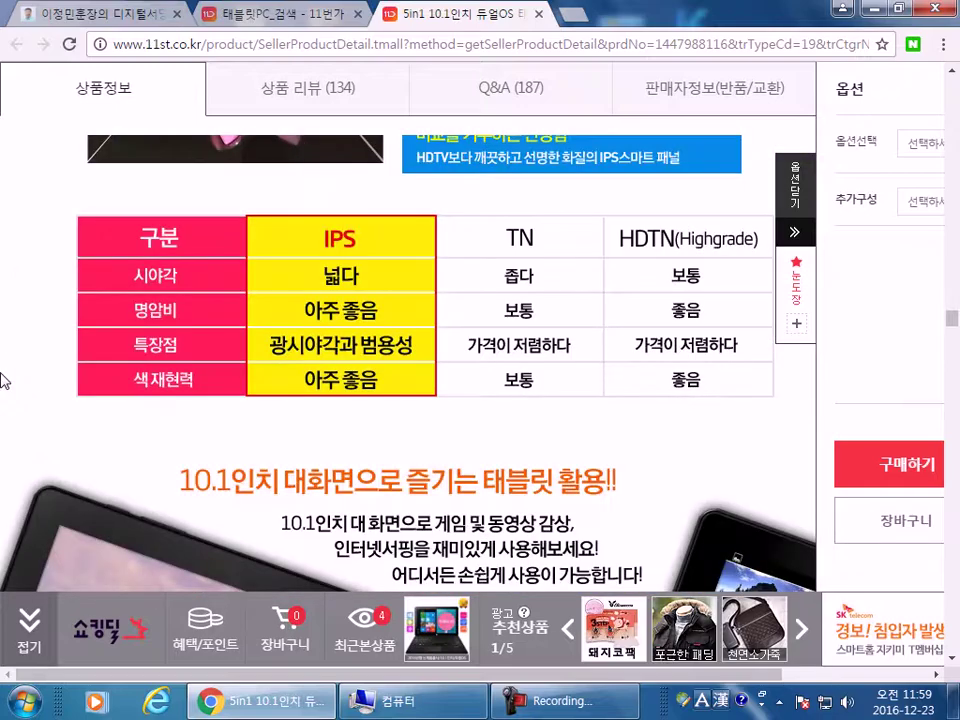
scroll(3, 380, "down", 15)
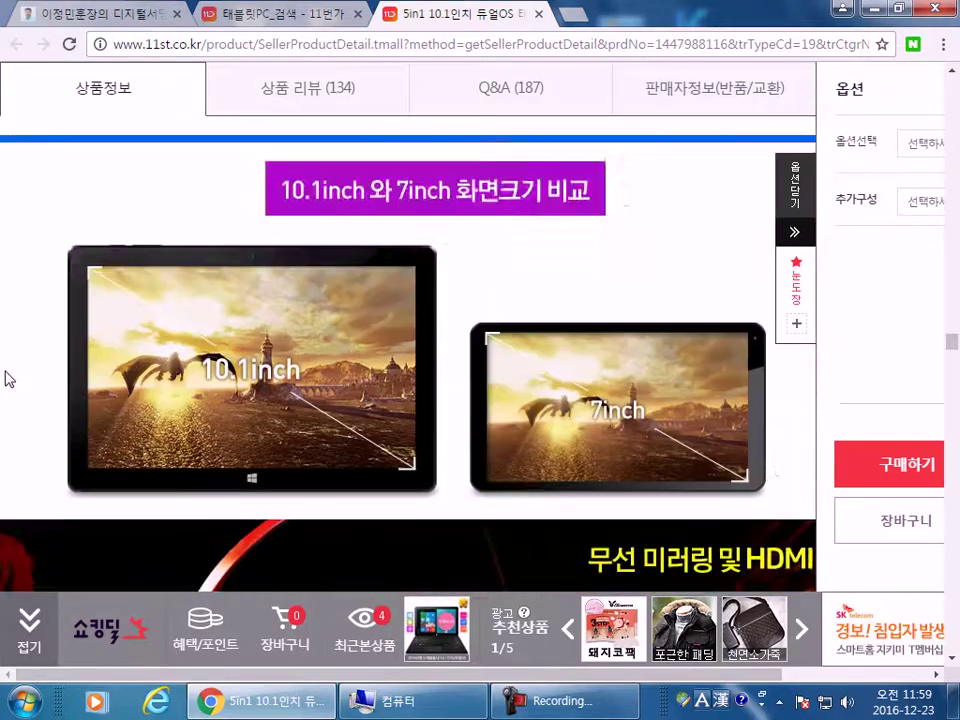
scroll(955, 395, "down", 12)
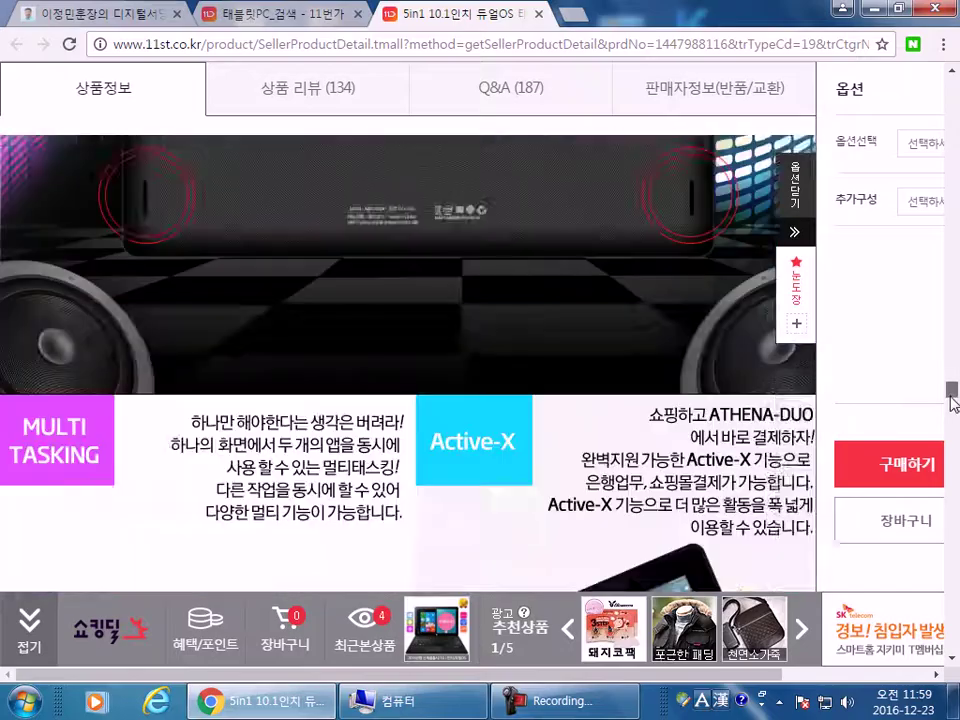
- Examine the ATHENA DUO specification table, covering operating systems, display, CPU, RAM, storage, network, battery and size
left_click_drag(952, 403, 905, 510)
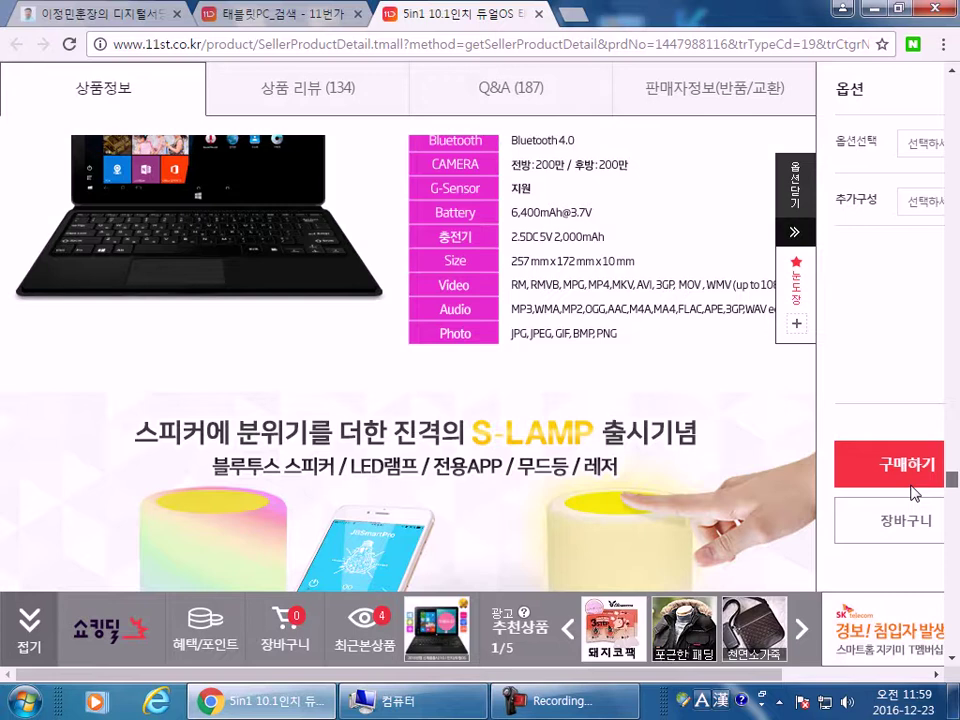
scroll(687, 370, "up", 5)
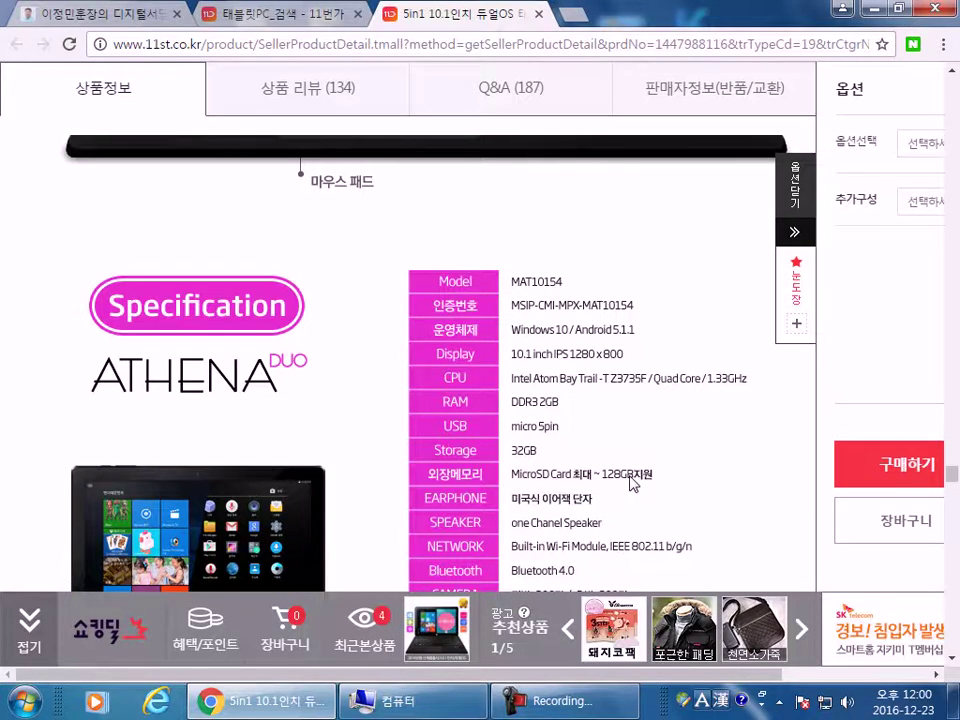
scroll(647, 469, "down", 2)
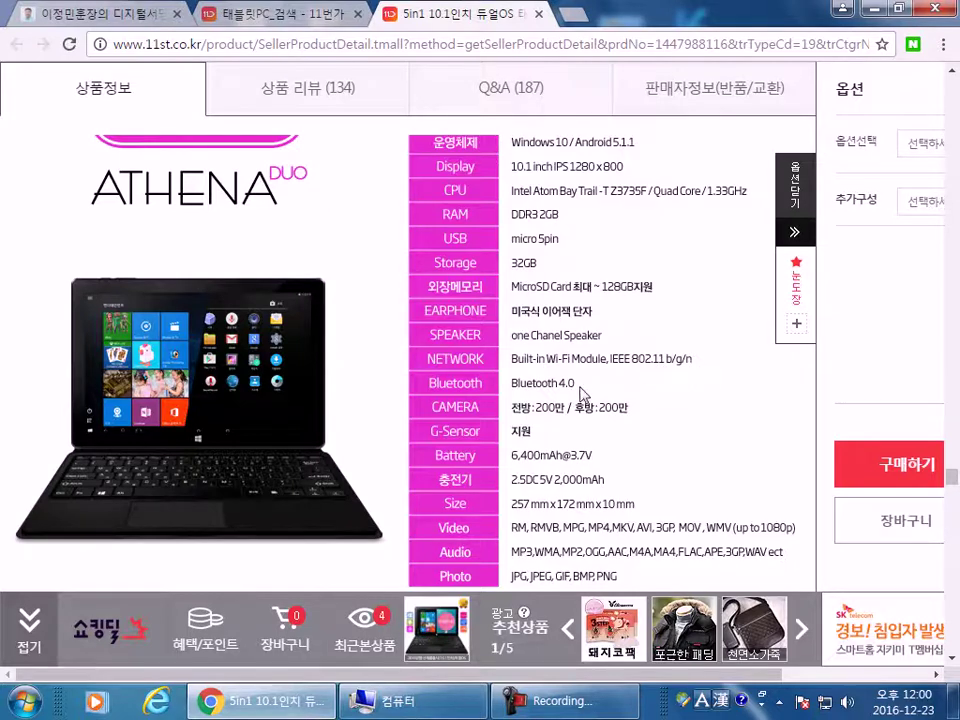
scroll(606, 400, "down", 1)
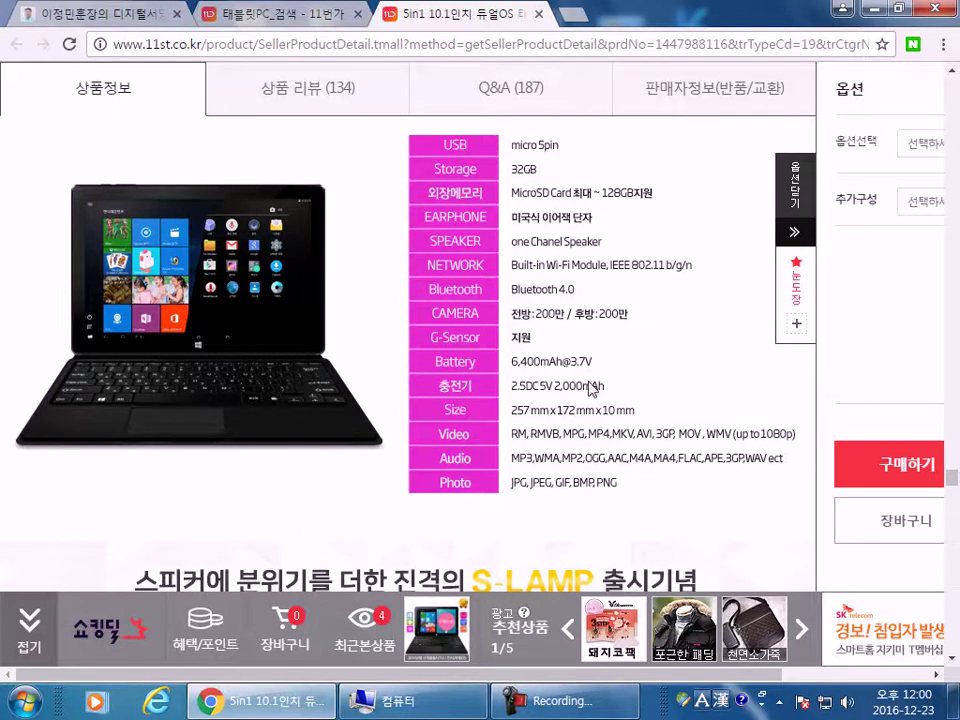
scroll(593, 389, "down", 2)
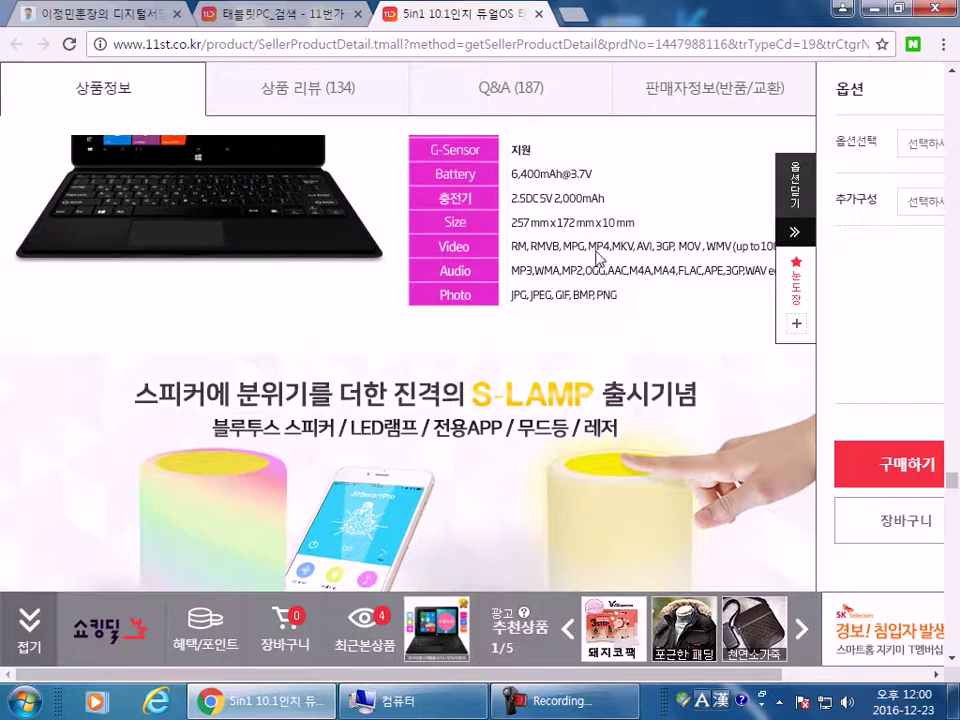
- Look through the S-LAMP promotion and tablet accessories, and review the operating system and display specifications again
scroll(415, 330, "down", 2)
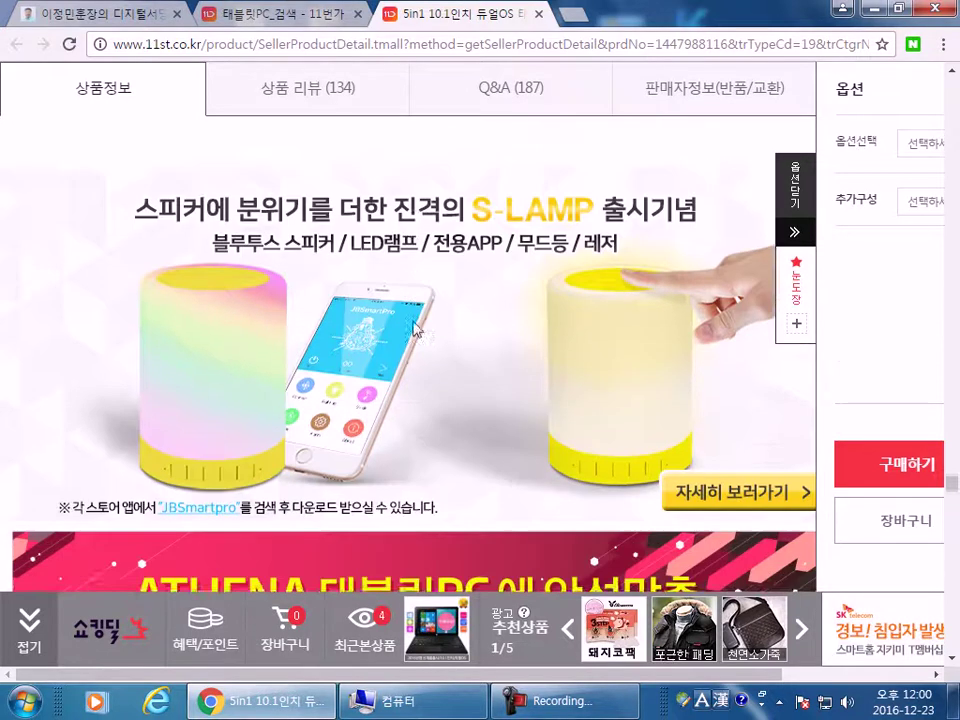
scroll(415, 330, "down", 7)
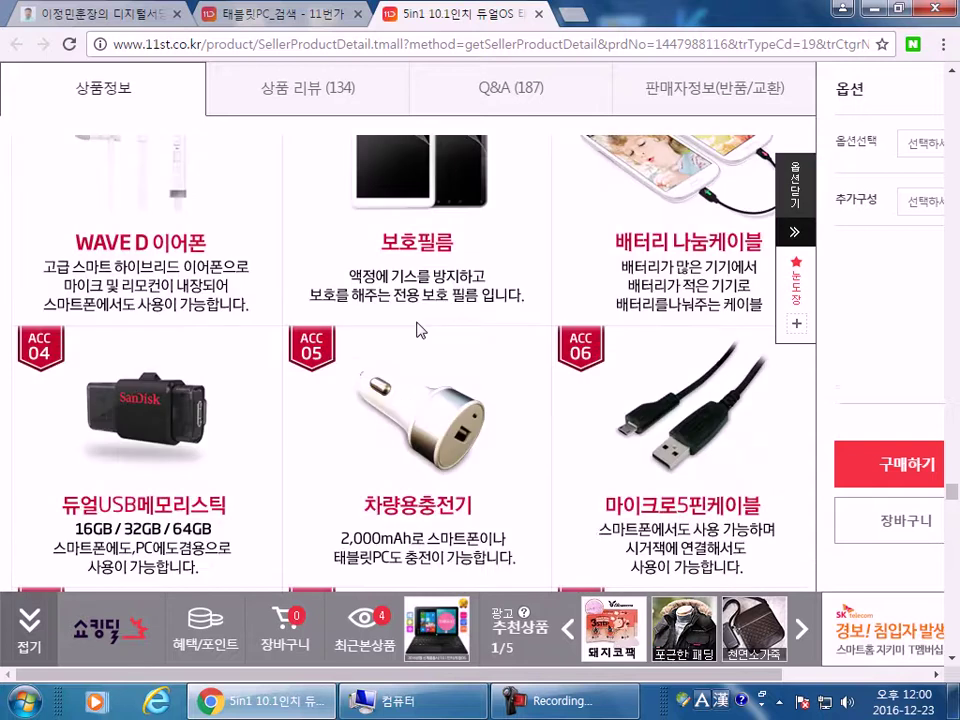
scroll(420, 330, "up", 7)
scroll(450, 340, "down", 3)
scroll(473, 347, "up", 3)
scroll(473, 347, "down", 3)
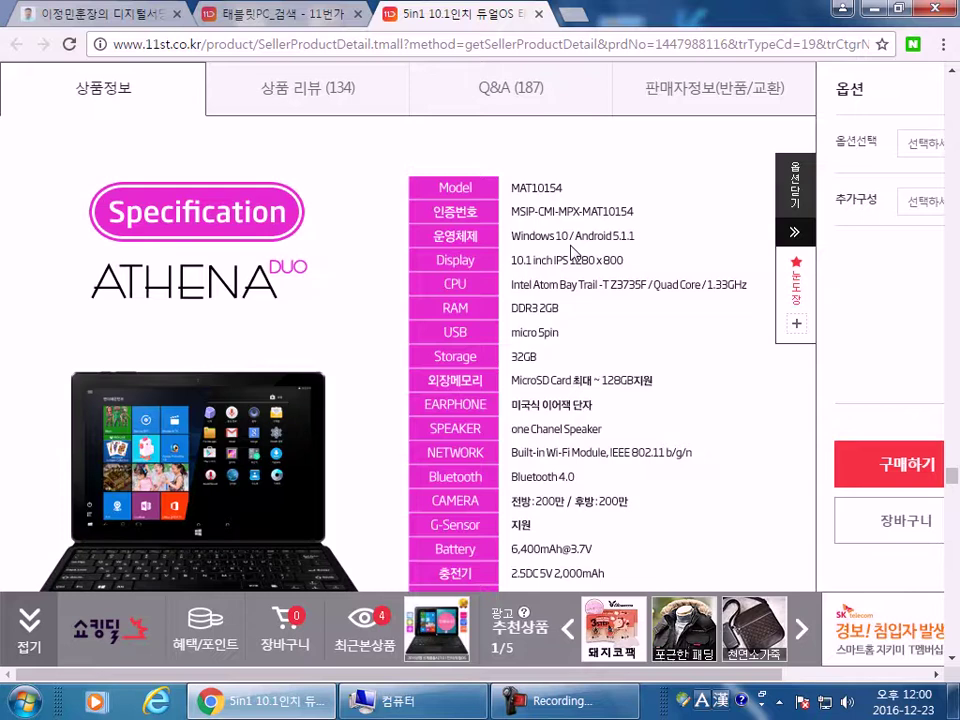
- Return to the start of the listing, close the dual-OS tablet page and show the Windows desktop
left_click(955, 422)
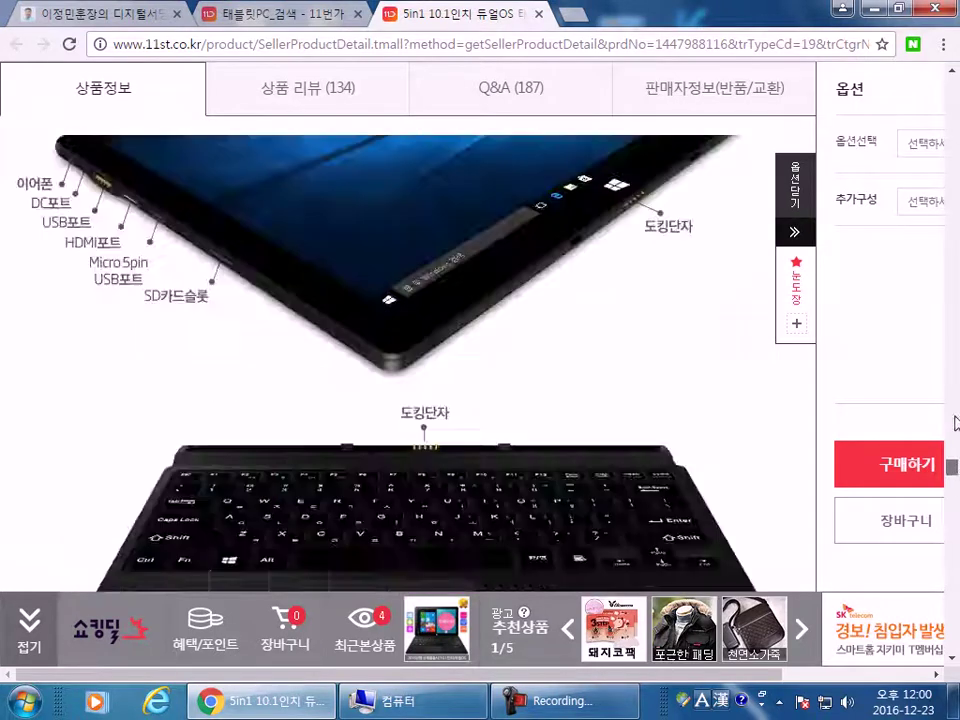
scroll(955, 422, "up", 15)
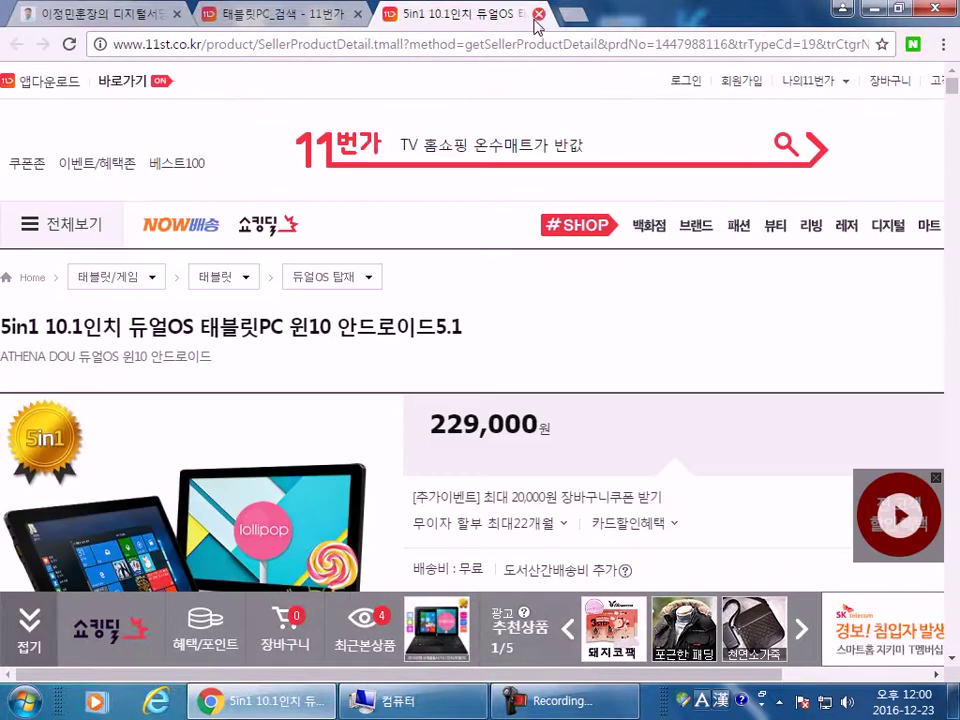
left_click(537, 16)
key("super+d")
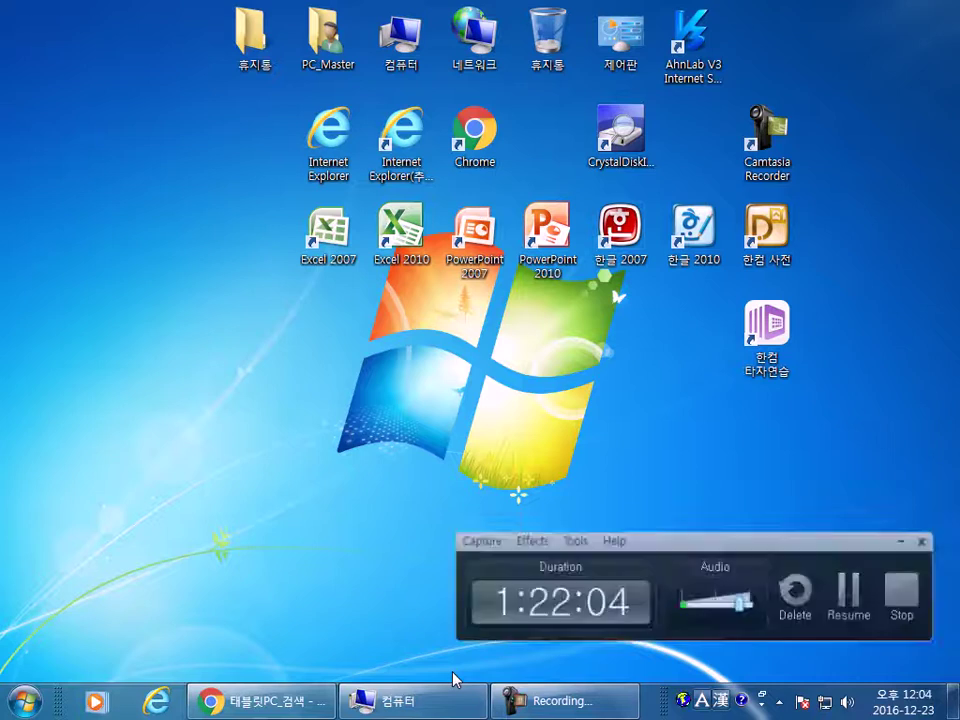
- Close the 11번가 tablet search page and open the danawa site from the link directory on the 디지털서당 home page
key("F9")
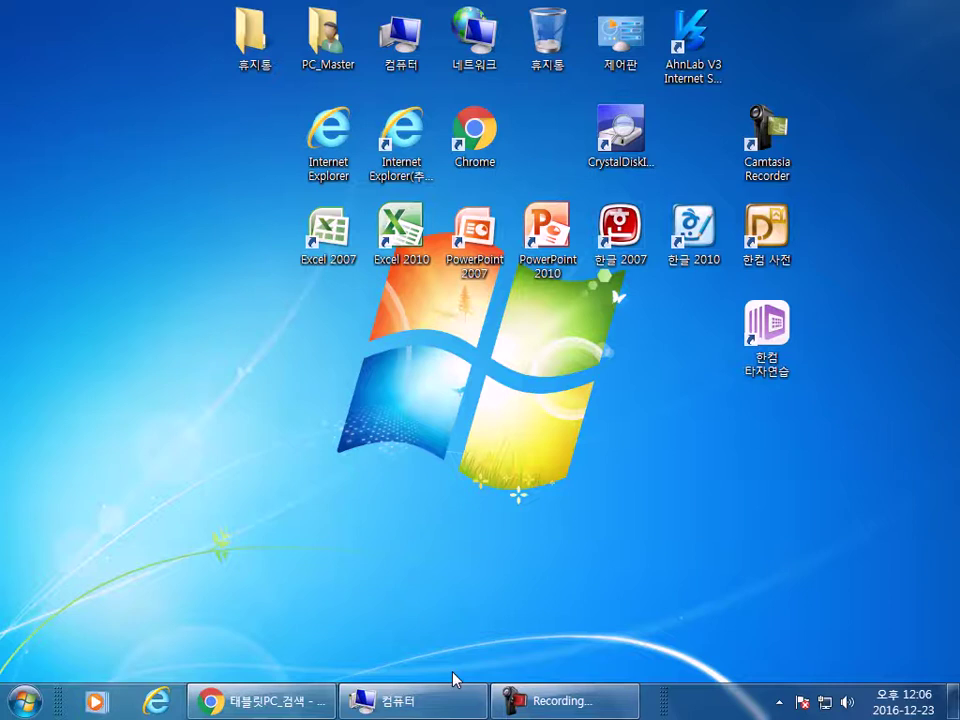
mouse_move(427, 708)
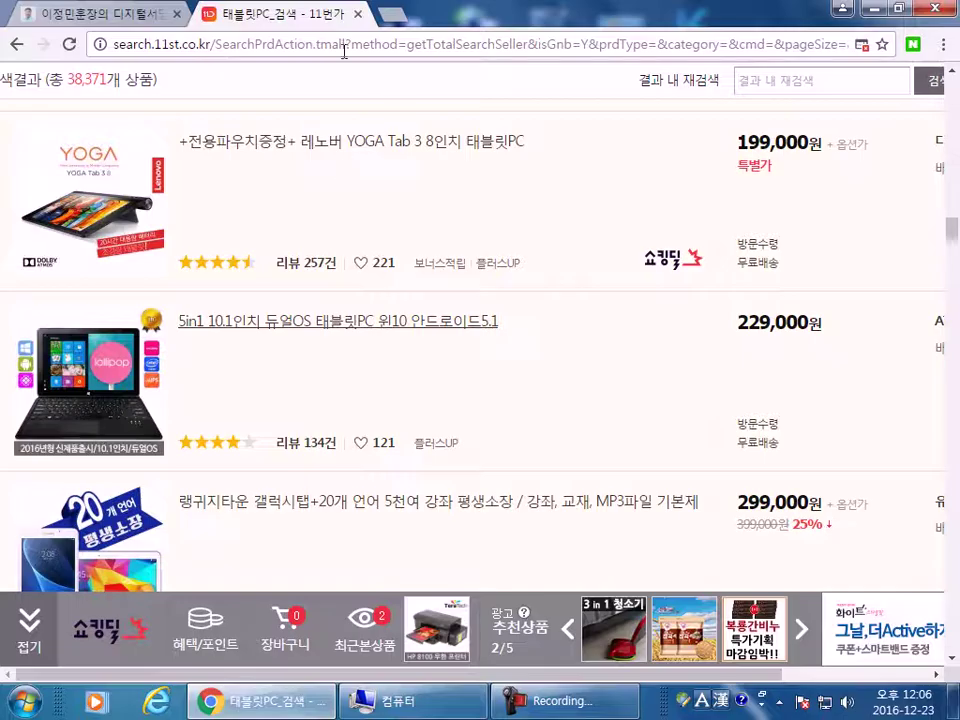
left_click(362, 14)
left_click(427, 86)
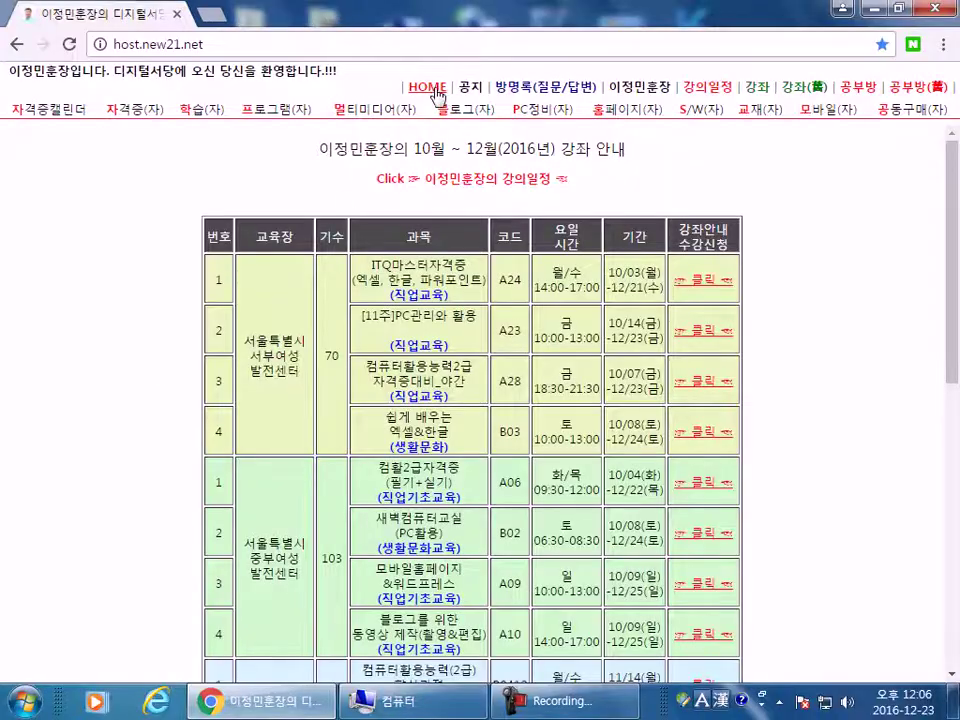
scroll(112, 455, "down", 10)
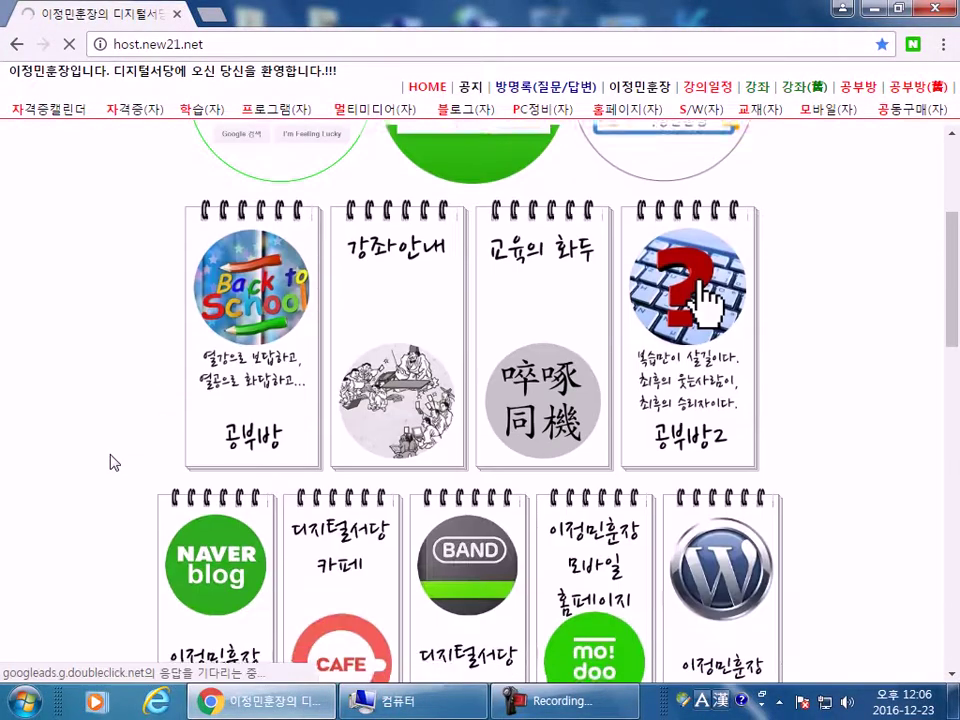
scroll(185, 483, "down", 2)
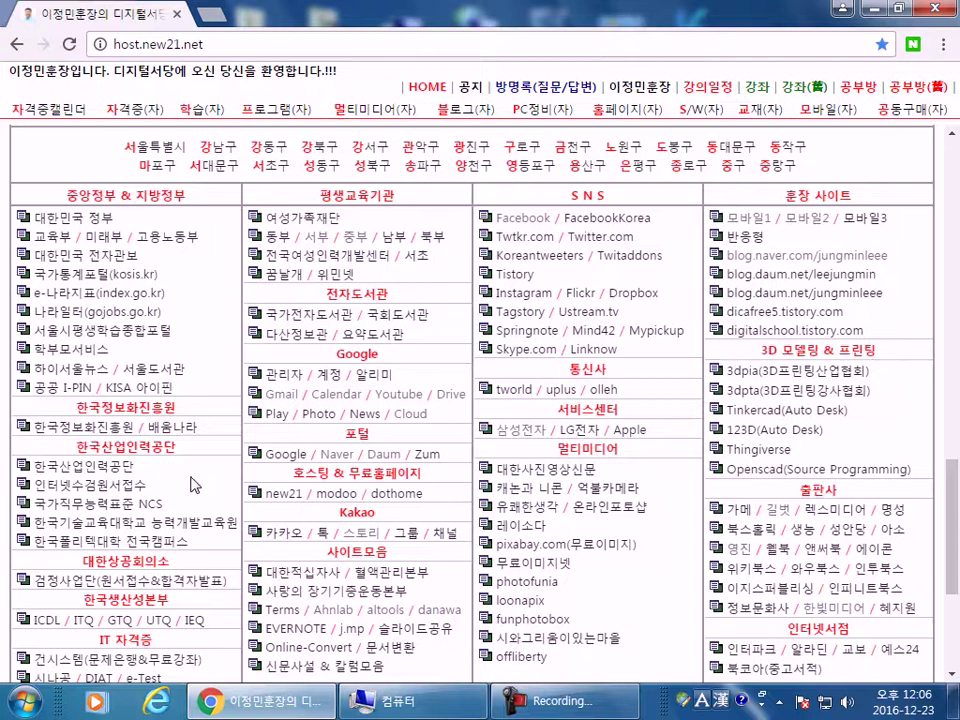
left_click(432, 608)
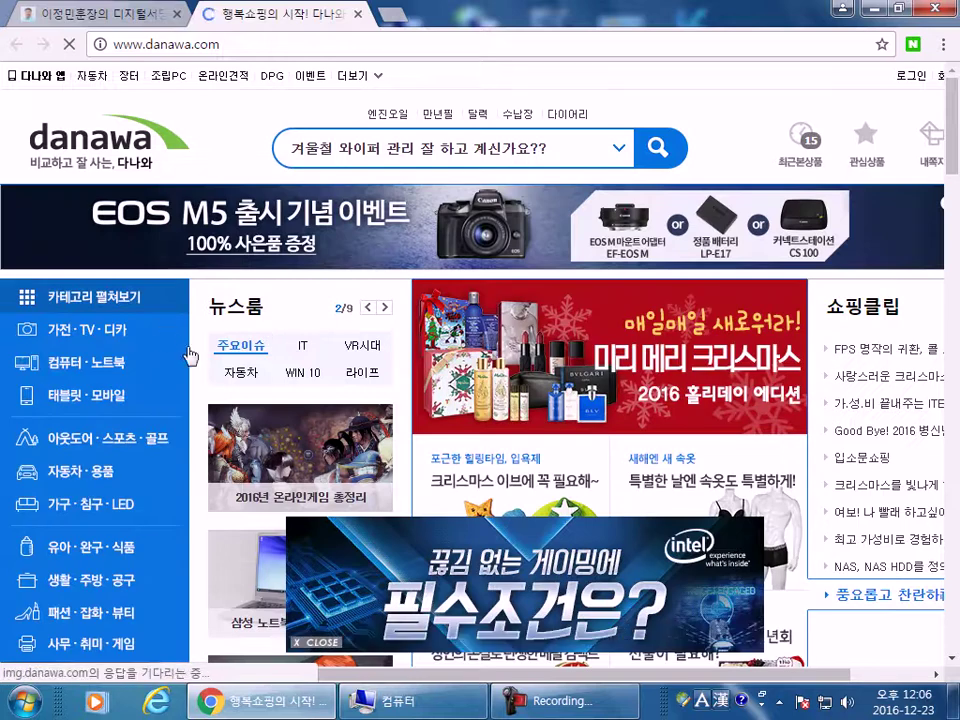
- Open the SSD product list from PC 주요부품 in danawa's 컴퓨터·노트북 category
scroll(202, 365, "down", 2)
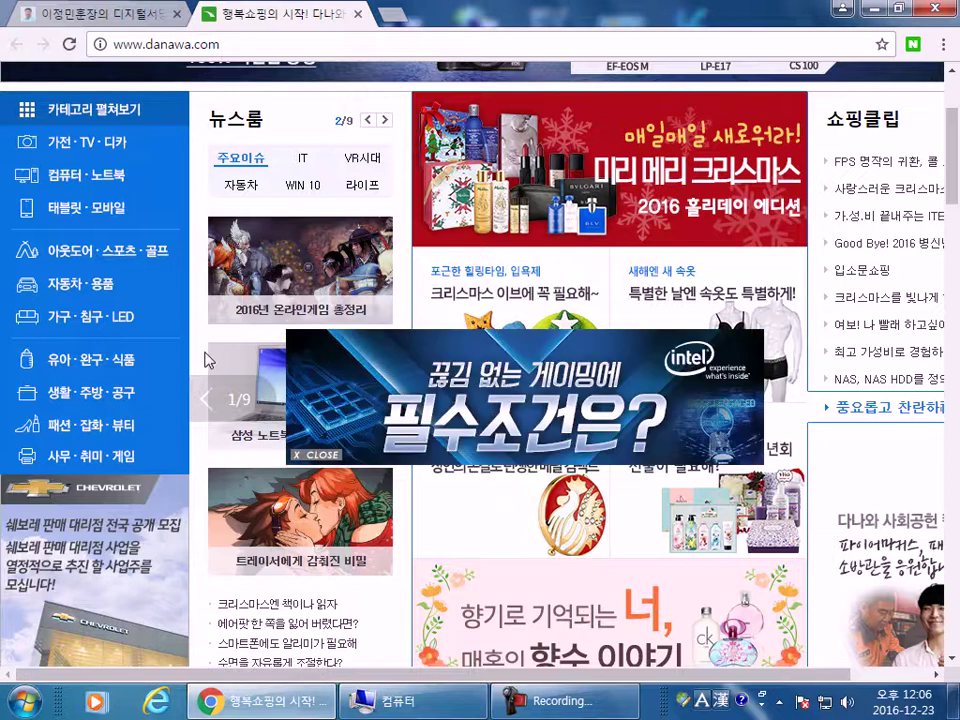
mouse_move(83, 150)
mouse_move(64, 171)
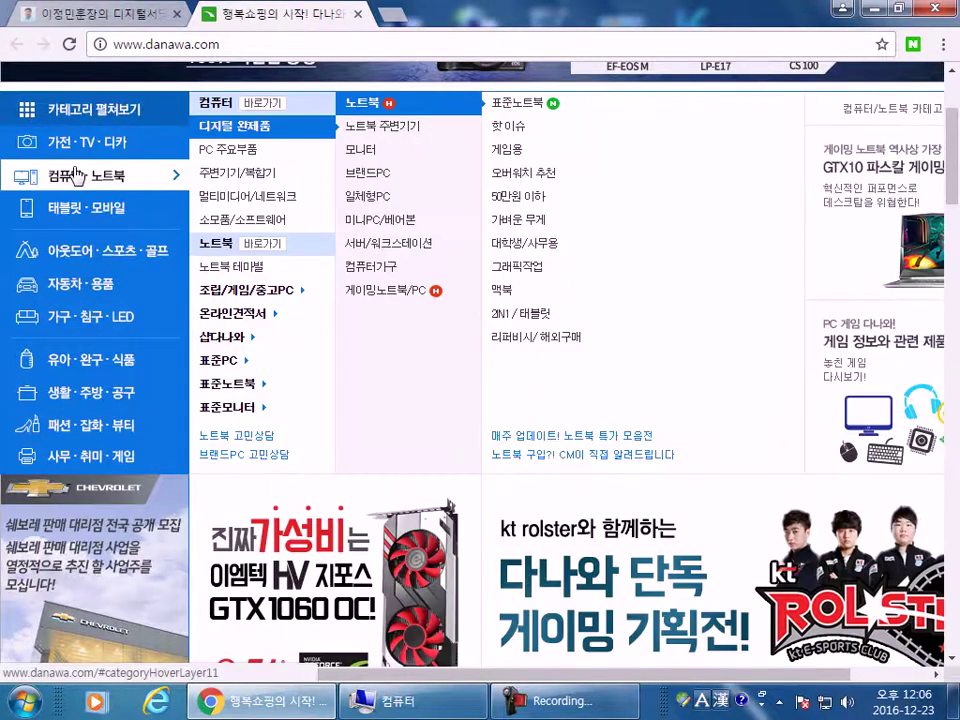
mouse_move(246, 150)
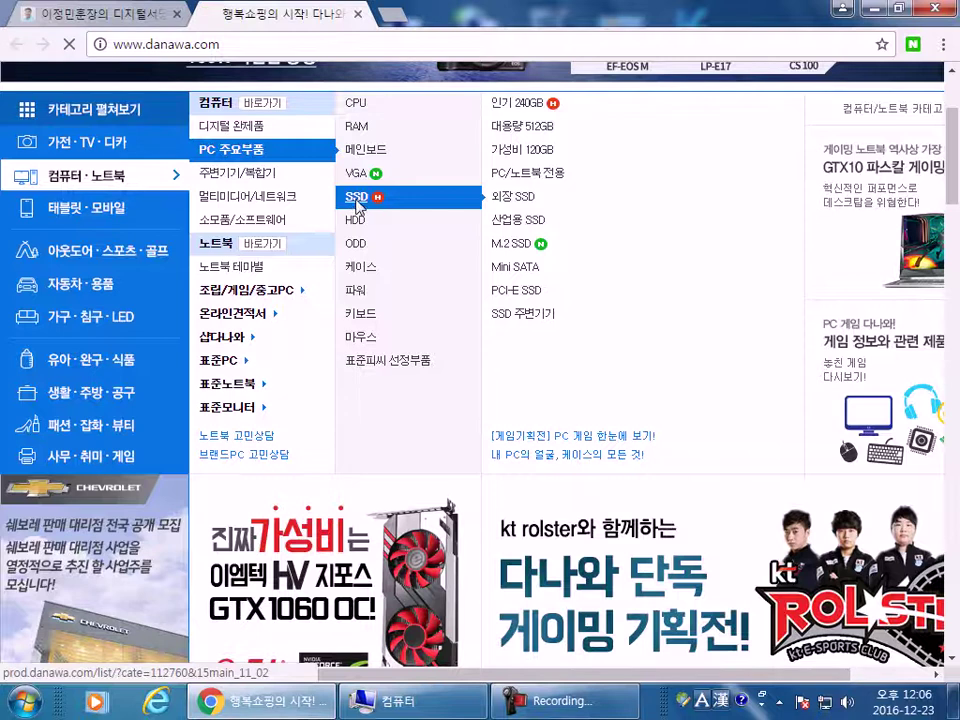
left_click(356, 206)
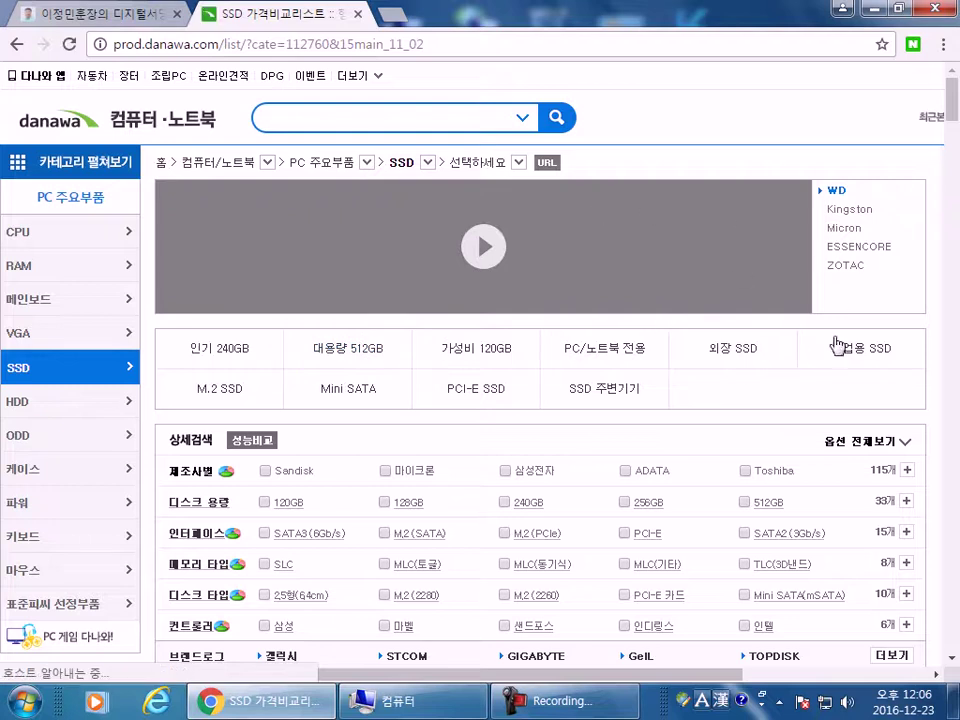
- Filter the SSD list by manufacturer 삼성전자 and review the 750 EVO and 850 PRO prices and specifications
scroll(900, 446, "down", 3)
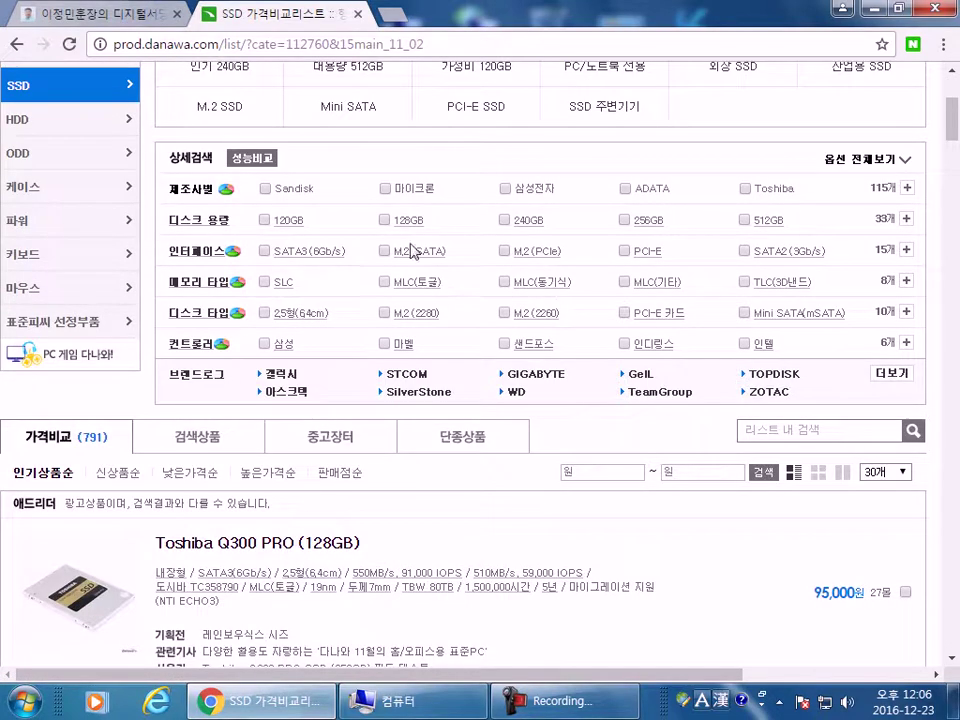
left_click(505, 189)
scroll(360, 370, "down", 3)
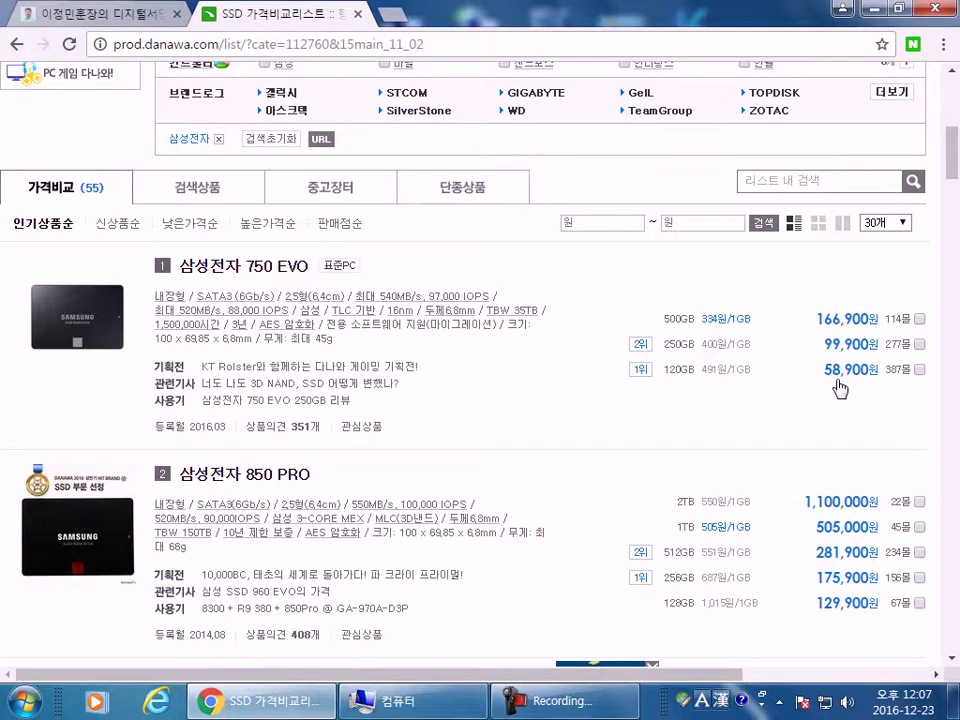
scroll(832, 385, "down", 1)
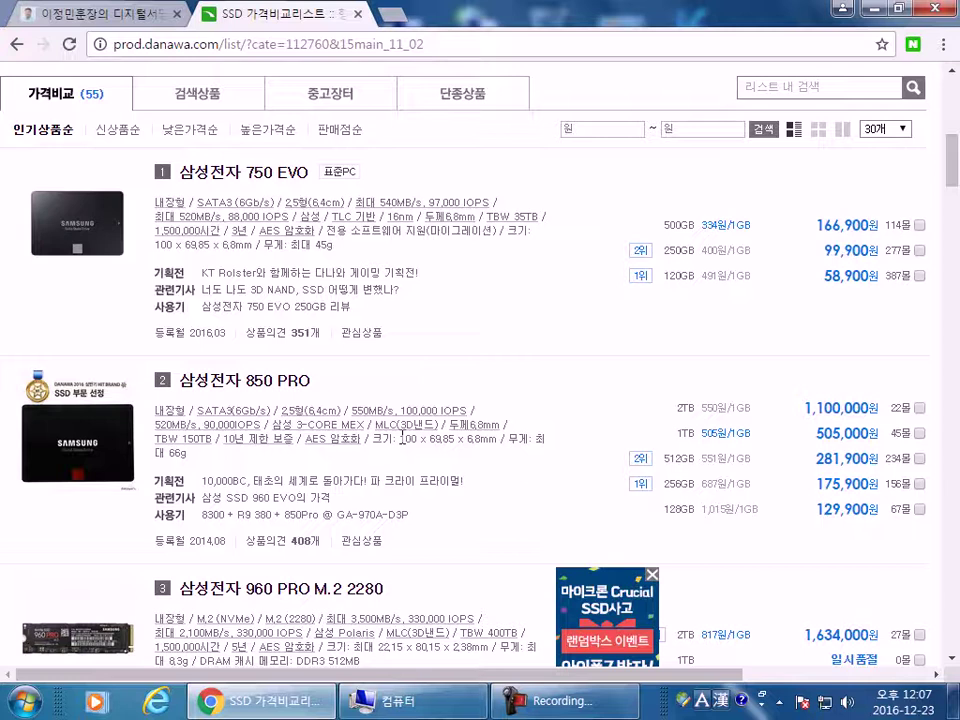
- Start a new Notepad document and write "플래시메모리를 이용한 장치 : USB메모리, 디카메모리, ..."
left_click(25, 700)
left_click(41, 250)
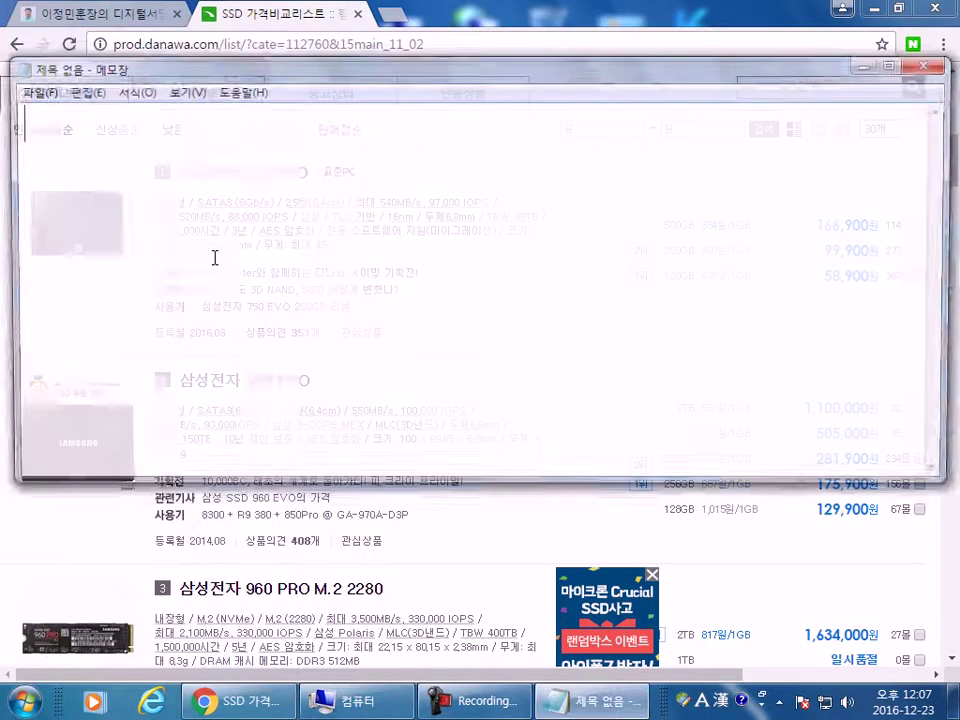
type("플래시메")
type("모리를 이용ㅎ")
type("ㅏㄴ 장치 : ")
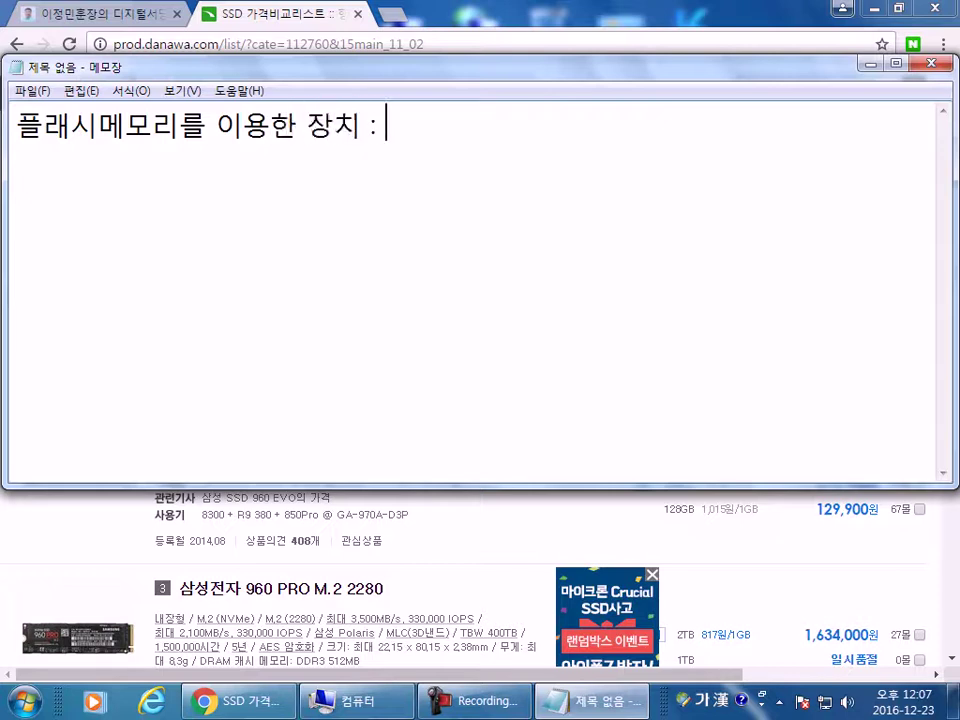
type("USB")
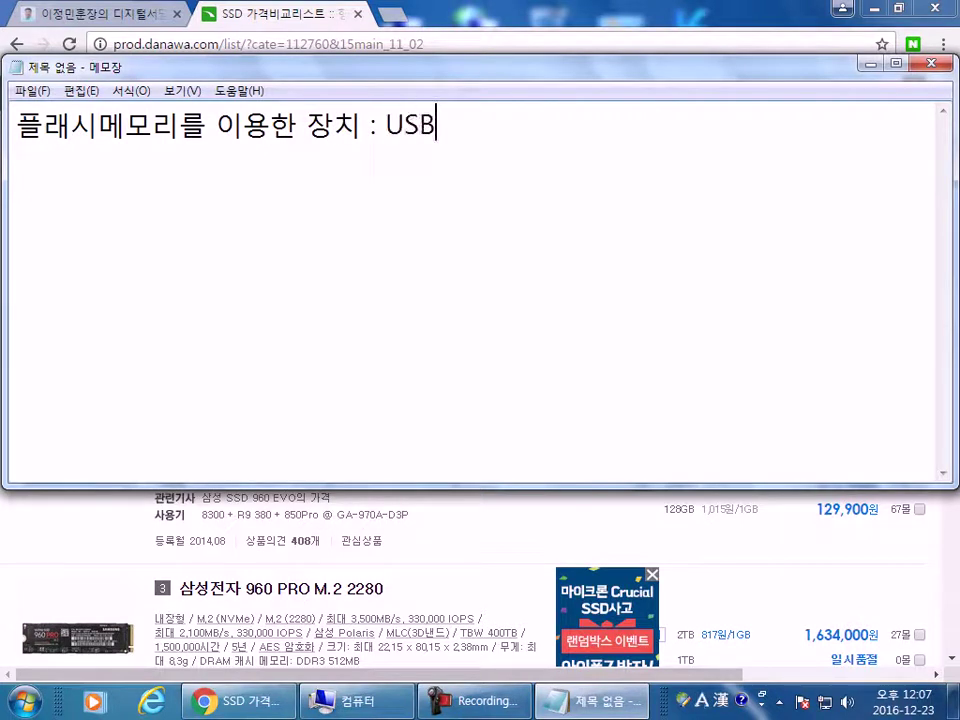
type("멤ㅗ리, 디카메모")
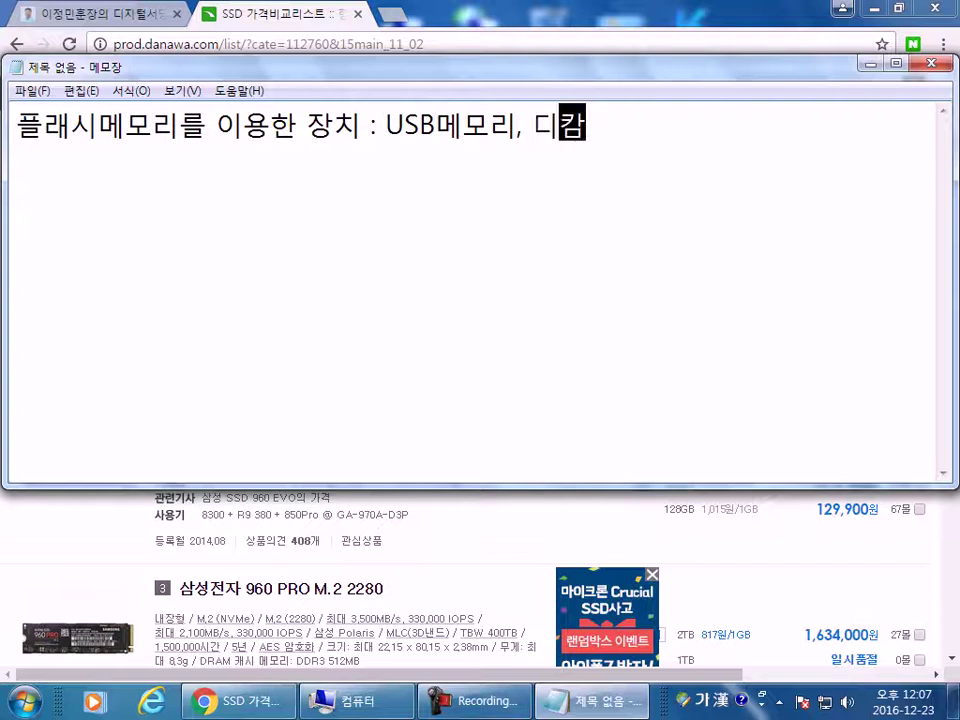
type("리,..")
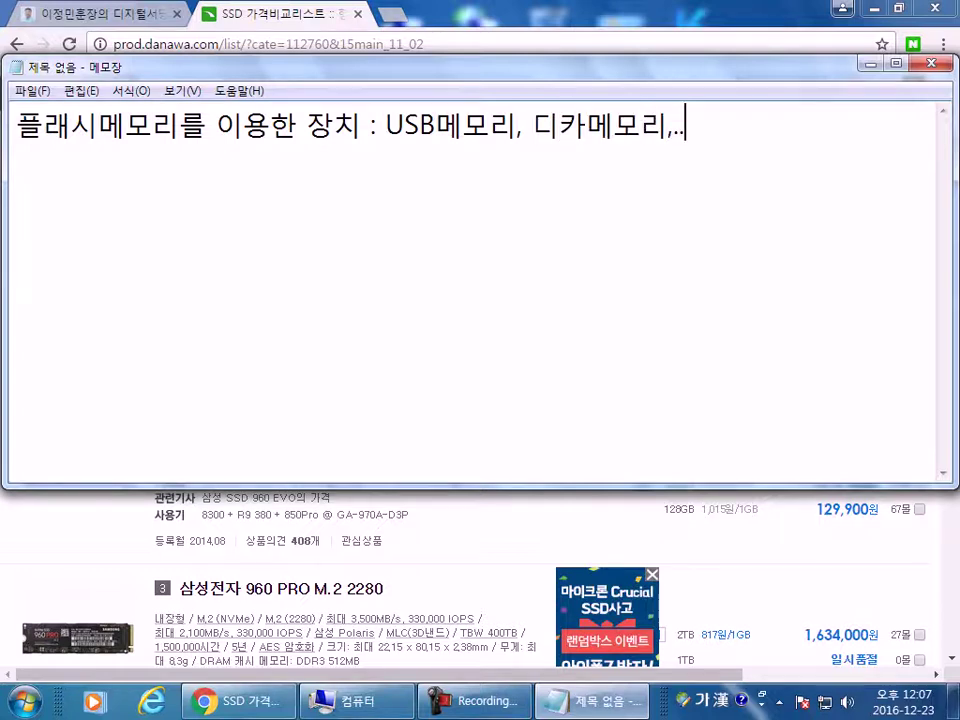
key("BackSpace")
key("BackSpace")
type(",")
key("BackSpace")
type("...")
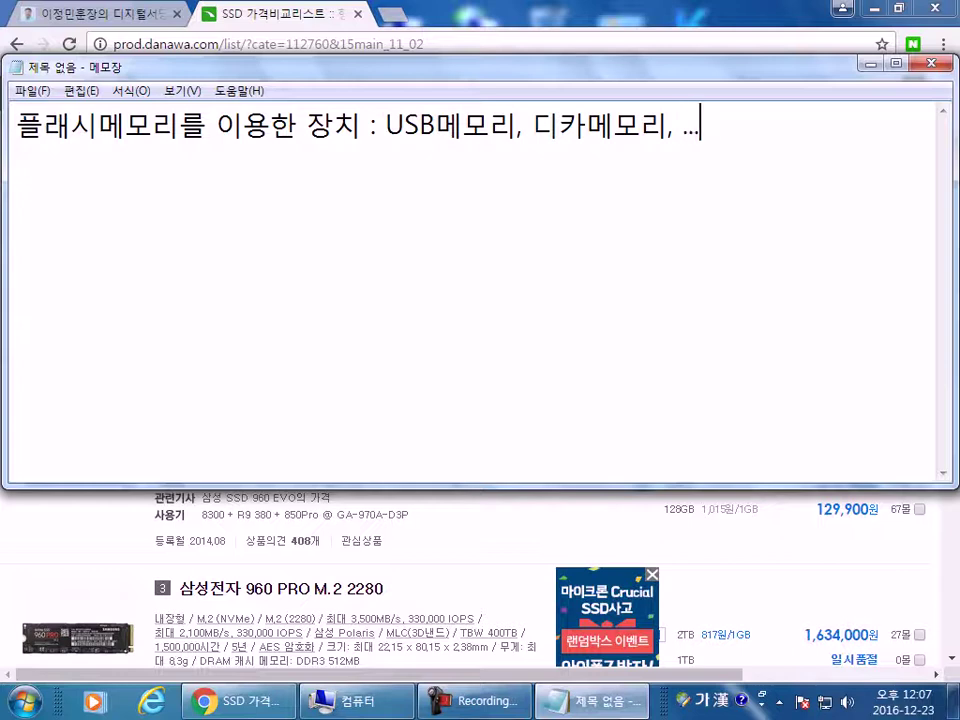
- Insert "SSD," before USB메모리 so that it leads the list of flash memory devices
left_click(377, 126)
key("Hangul")
type("SS")
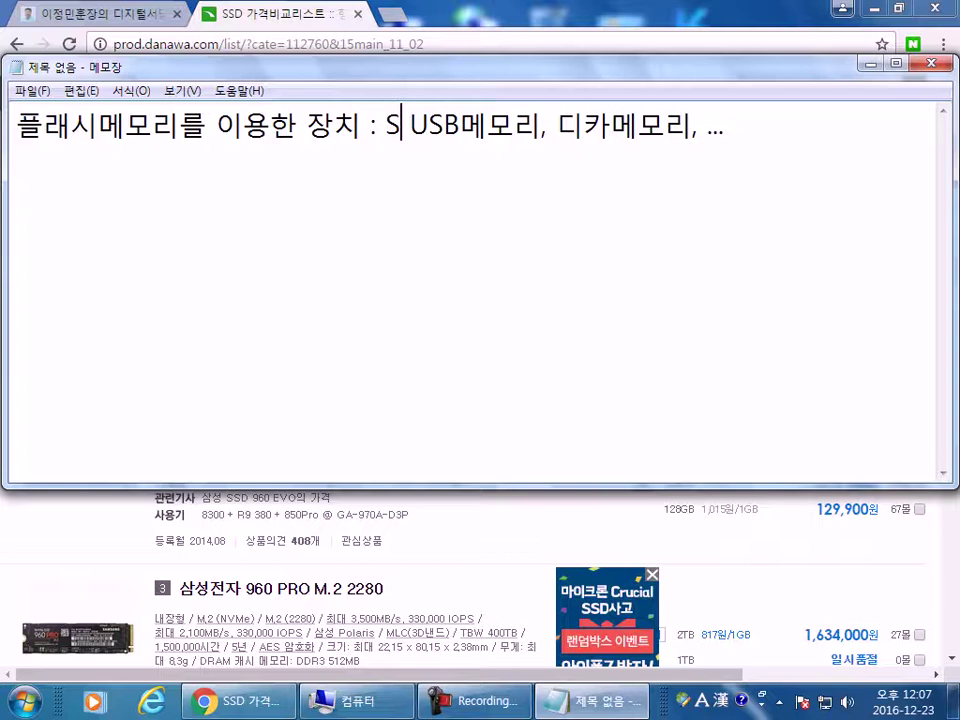
type("D,")
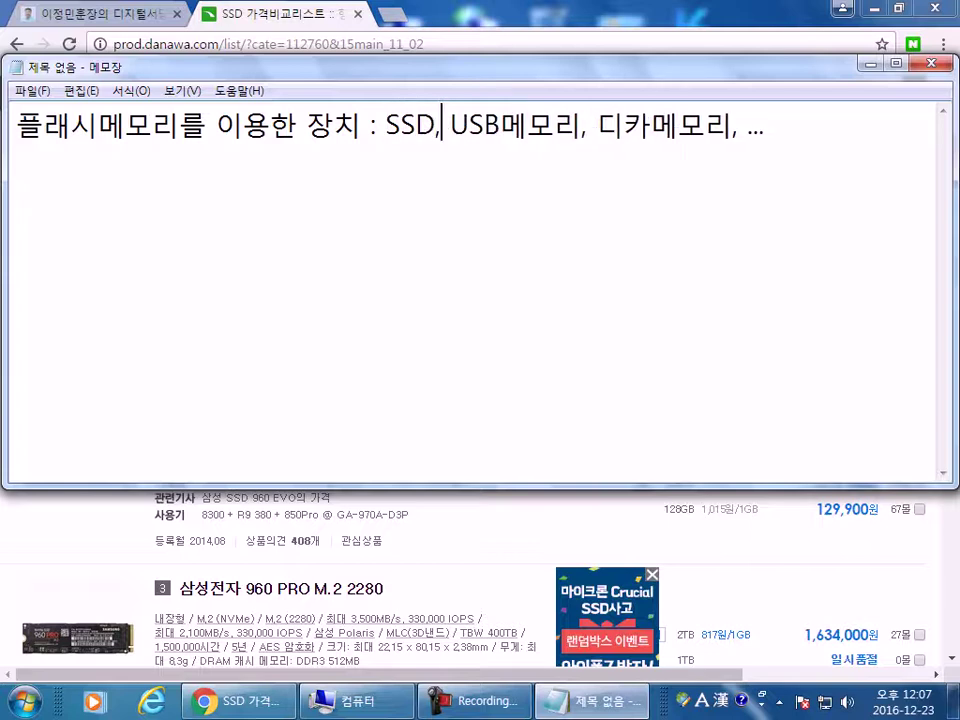
- Add a second line to the note listing the cell types "SLC, MLC, TLC"
key("End")
key("Return")
key("Hangul")
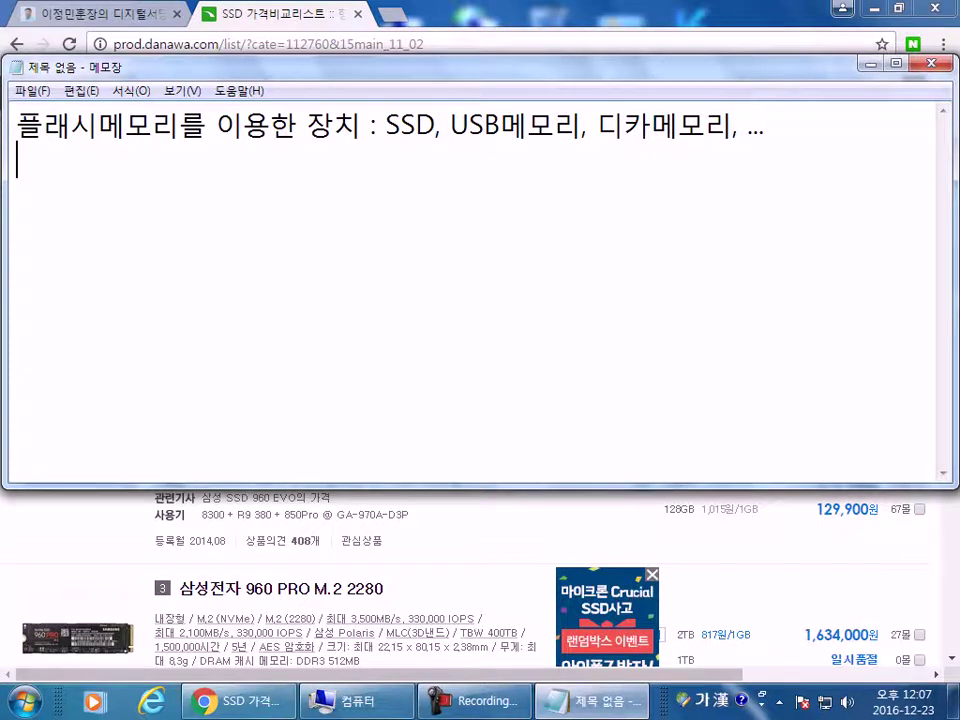
type("니ㅈ. ㅡ")
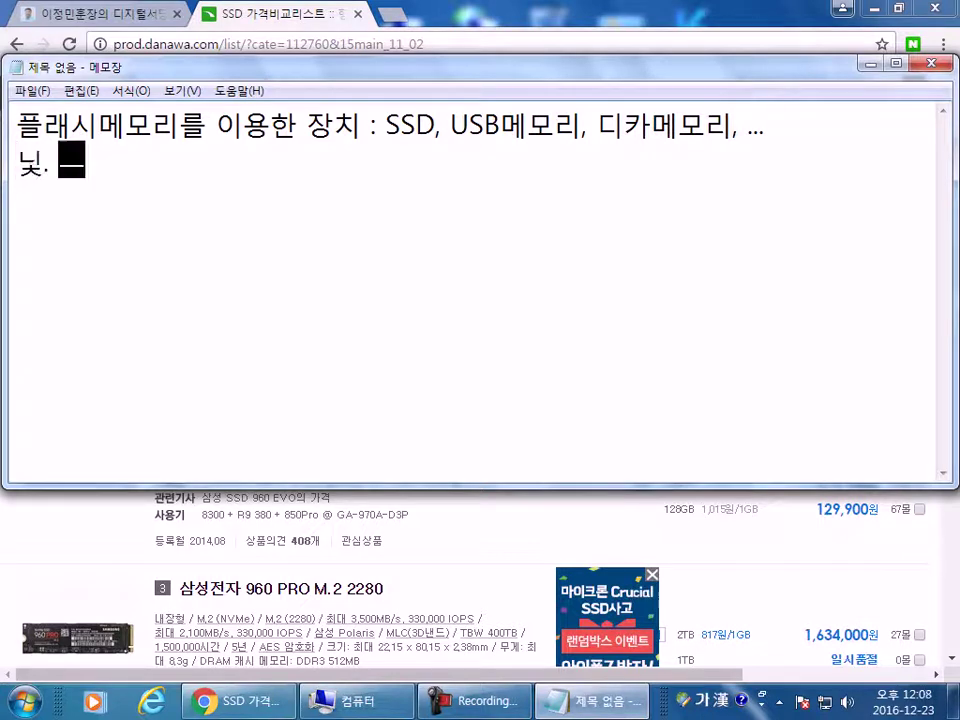
key("BackSpace")
key("BackSpace")
key("BackSpace")
key("BackSpace")
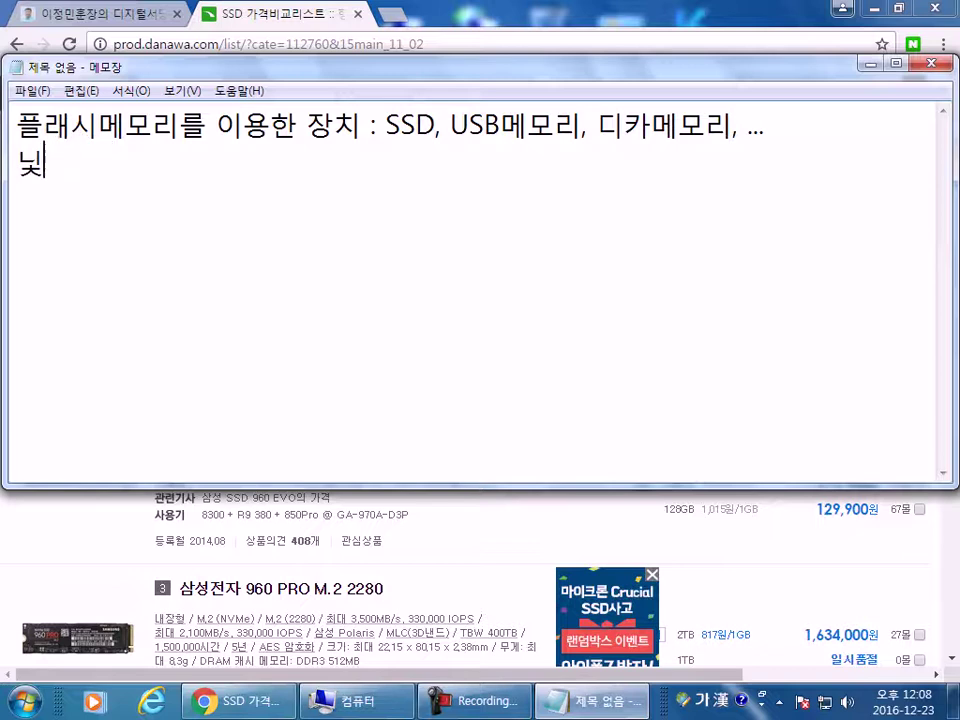
key("Hangul")
type("SLC, ")
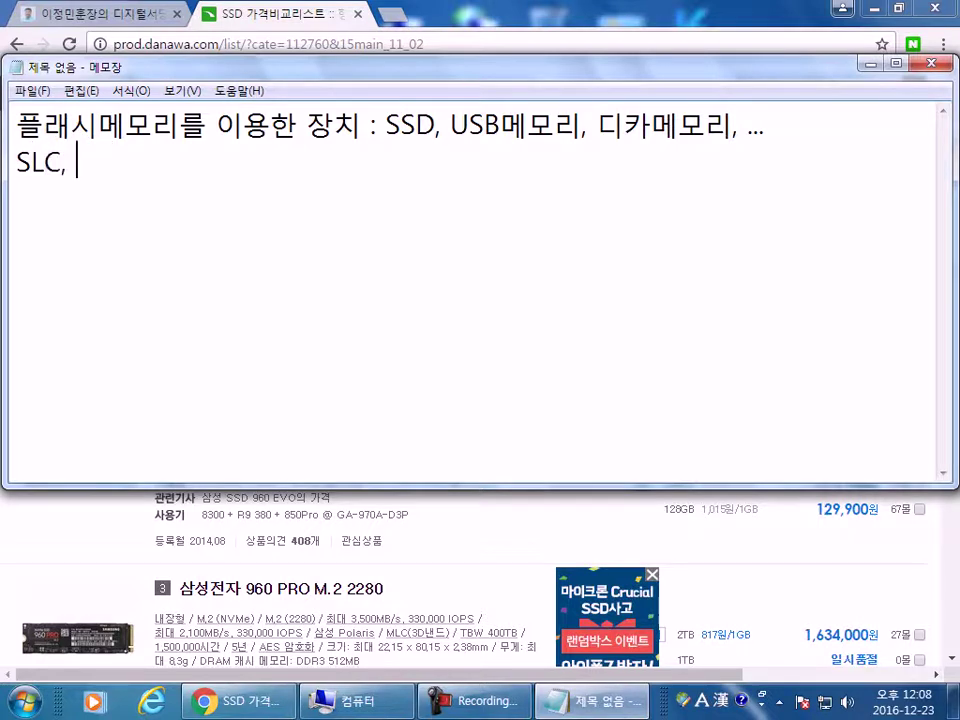
type("MLC, TLC")
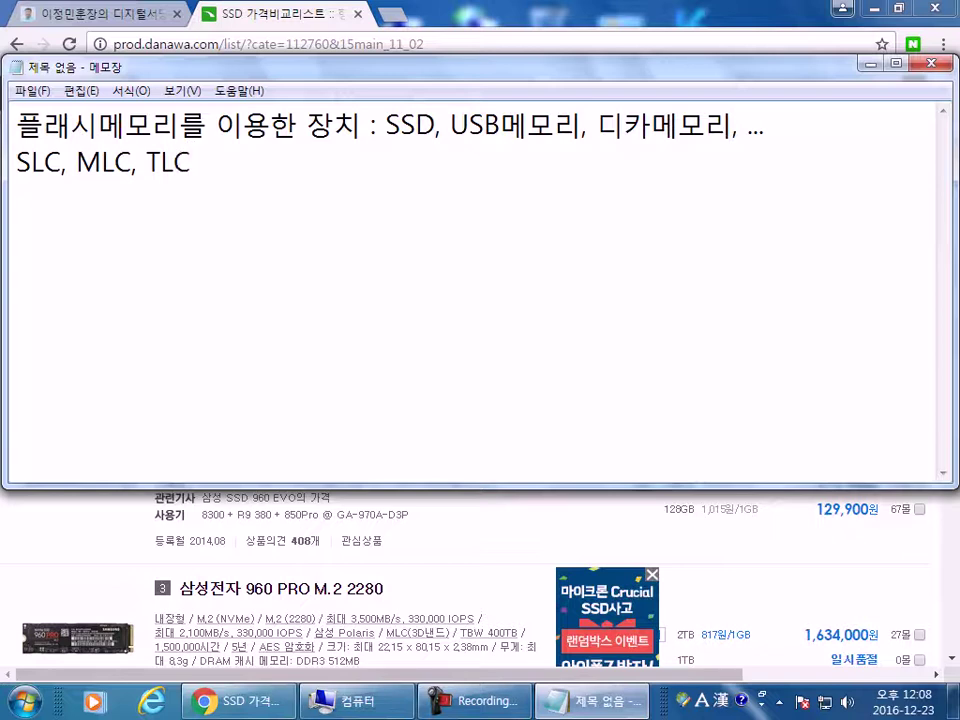
- Append "(1)" to SLC, "(2)" to MLC and "(3)" to TLC in the cell type line
key("Up")
key("Right")
key("Right")
key("Right")
type("(1)")
key("Right")
key("Right")
key("Right")
key("Right")
key("Right")
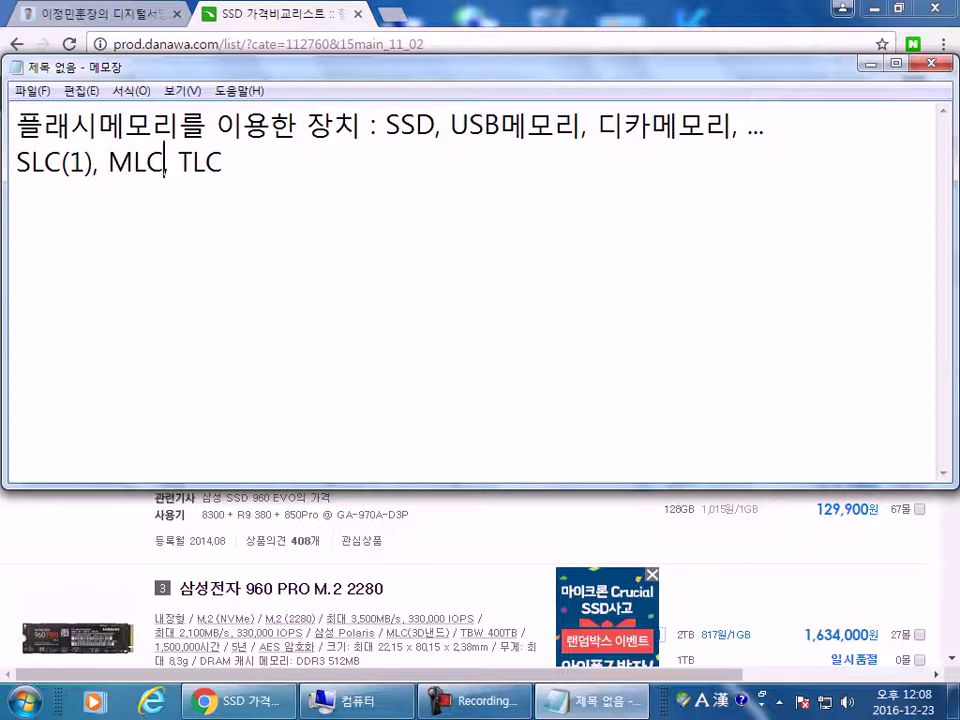
type("(2)")
key("Right")
key("Right")
key("Right")
key("Right")
key("Right")
type("(3)")
key("Down")
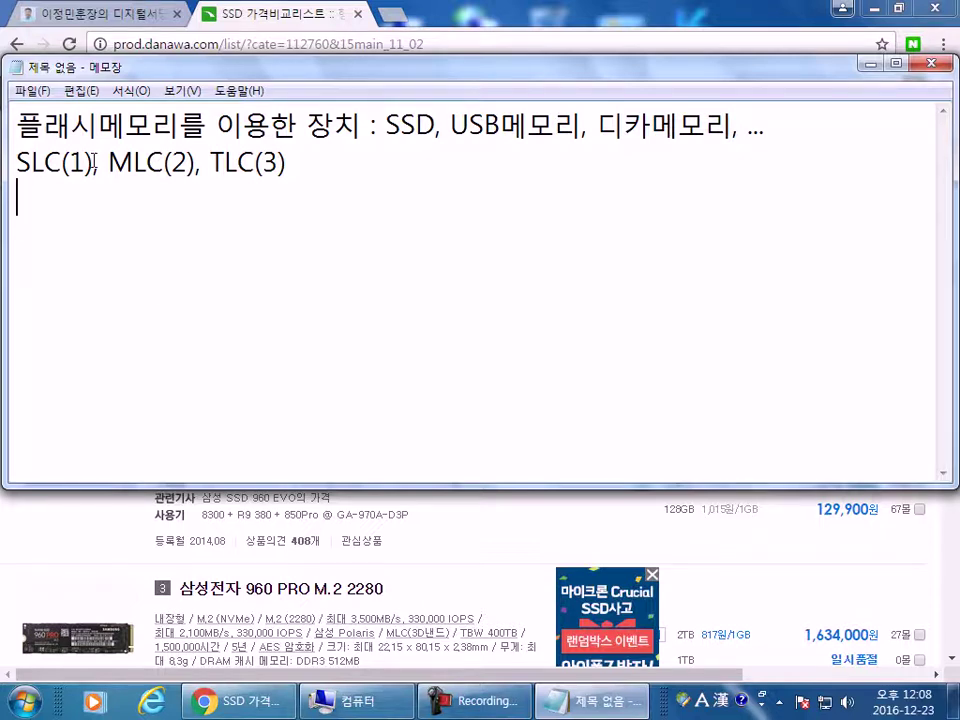
- Highlight SLC(1), MLC(2) and TLC(3) one at a time to compare the flash memory cell types
left_click_drag(93, 162, 4, 160)
left_click_drag(107, 162, 197, 166)
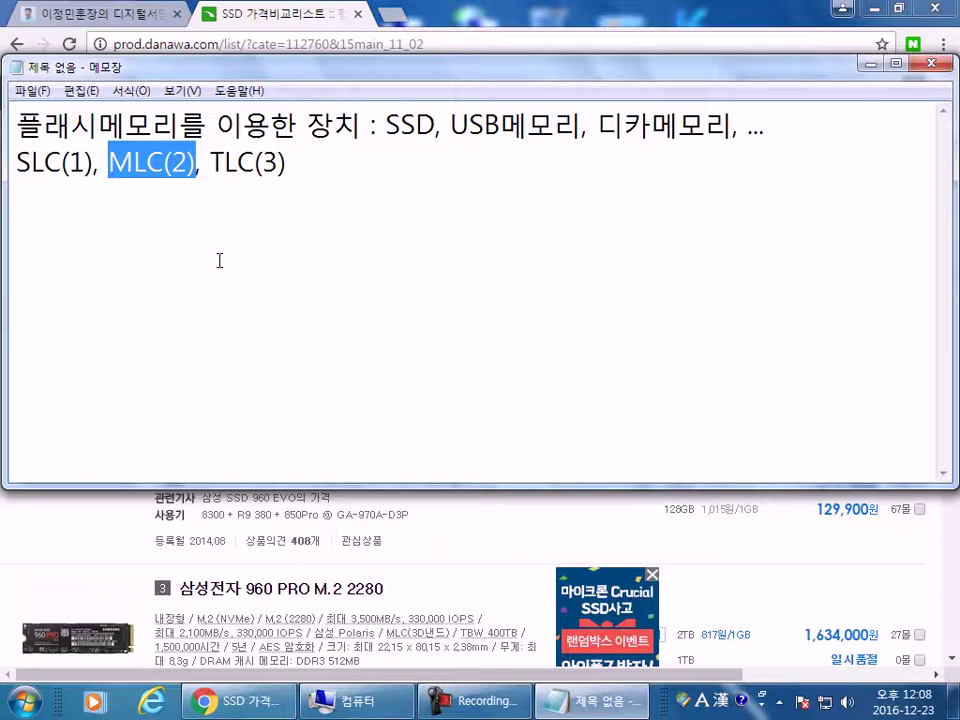
left_click_drag(210, 163, 289, 164)
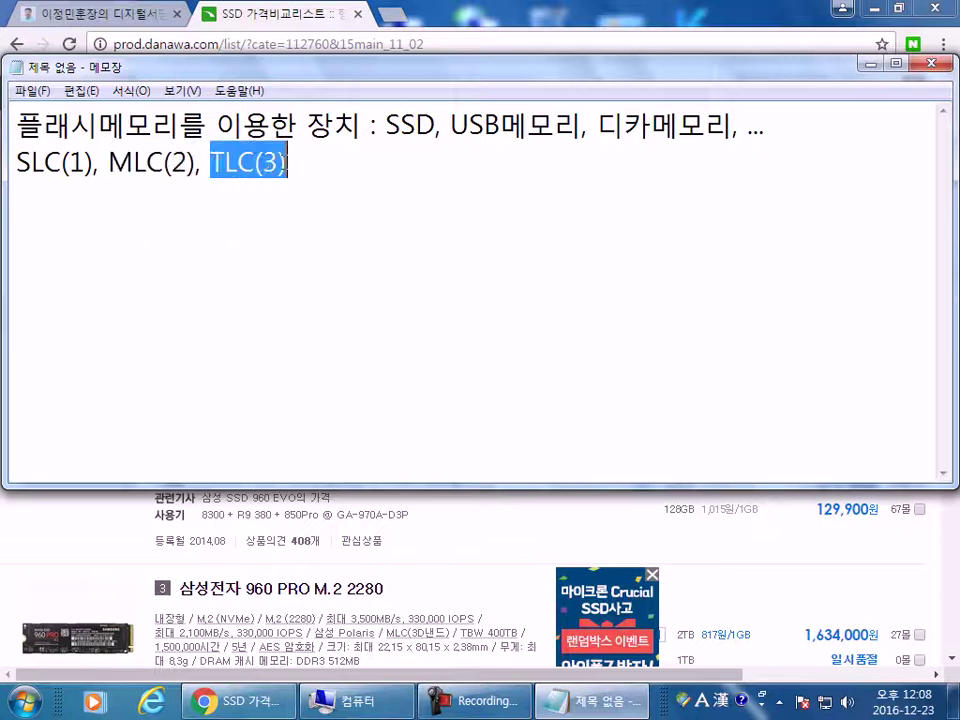
left_click(296, 197)
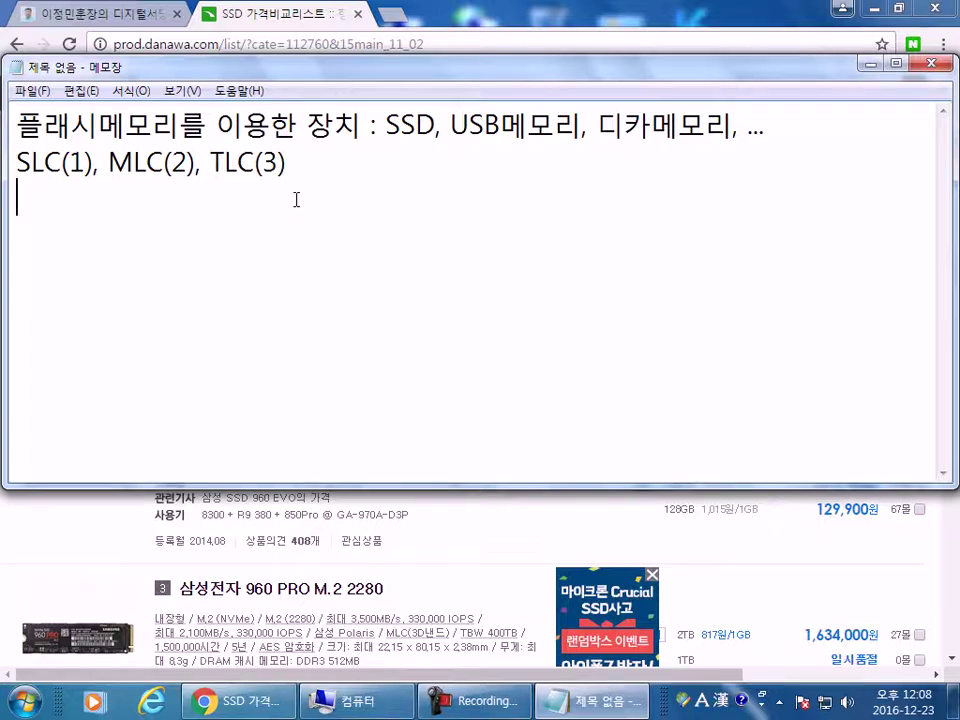
left_click_drag(93, 163, 11, 165)
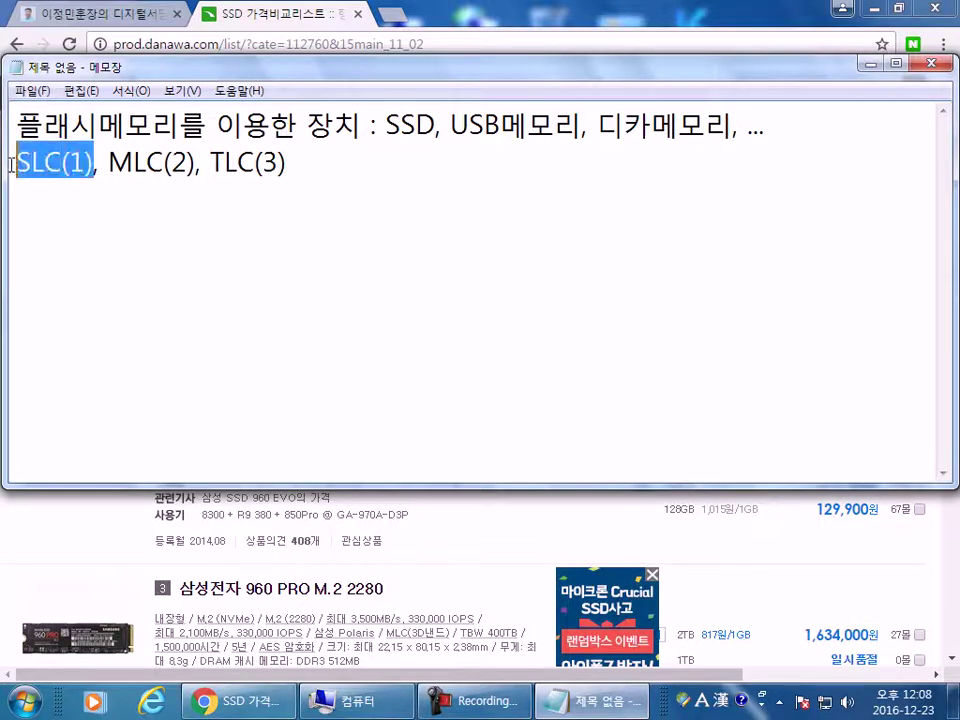
left_click(29, 199)
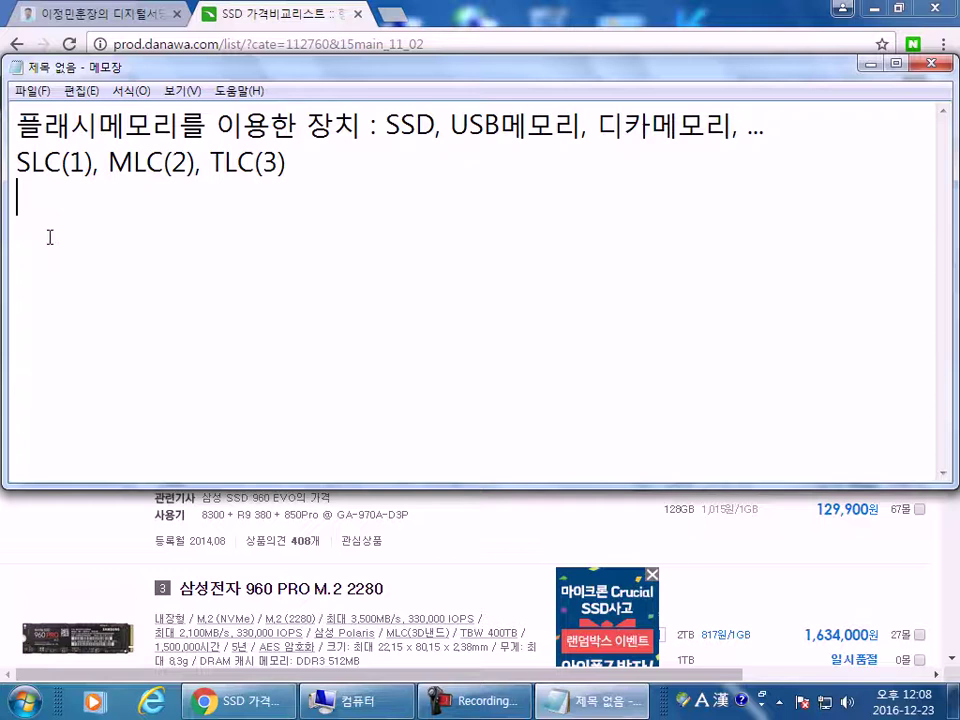
left_click_drag(211, 162, 296, 157)
left_click(300, 200)
- Switch back to the danawa SSD list in Chrome and examine the 삼성전자 850 PRO and 960 PRO M.2 2280 specifications
key("alt+Tab")
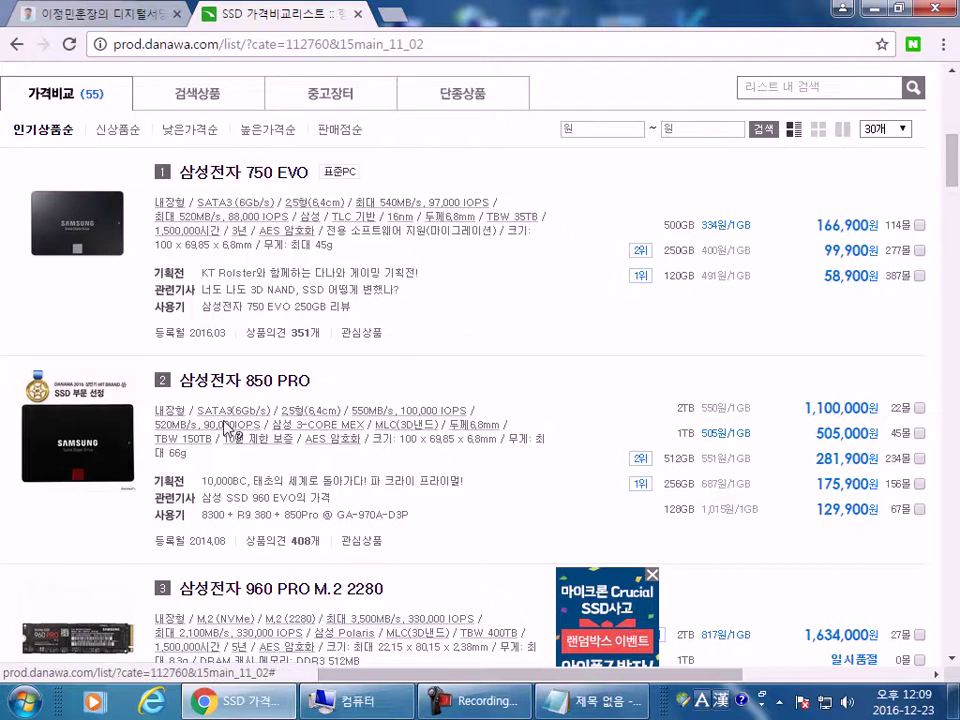
scroll(407, 437, "down", 3)
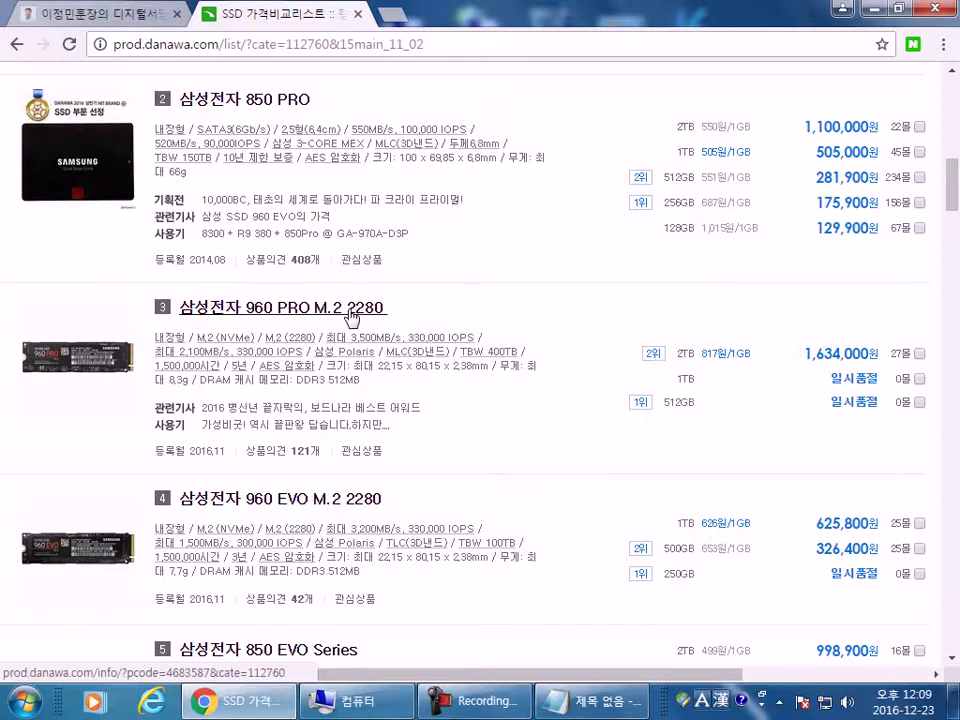
- Compare the memory types of the 삼성전자 EVO models (750, 960, 850) with those of the 850 PRO and 960 PRO
scroll(281, 470, "down", 3)
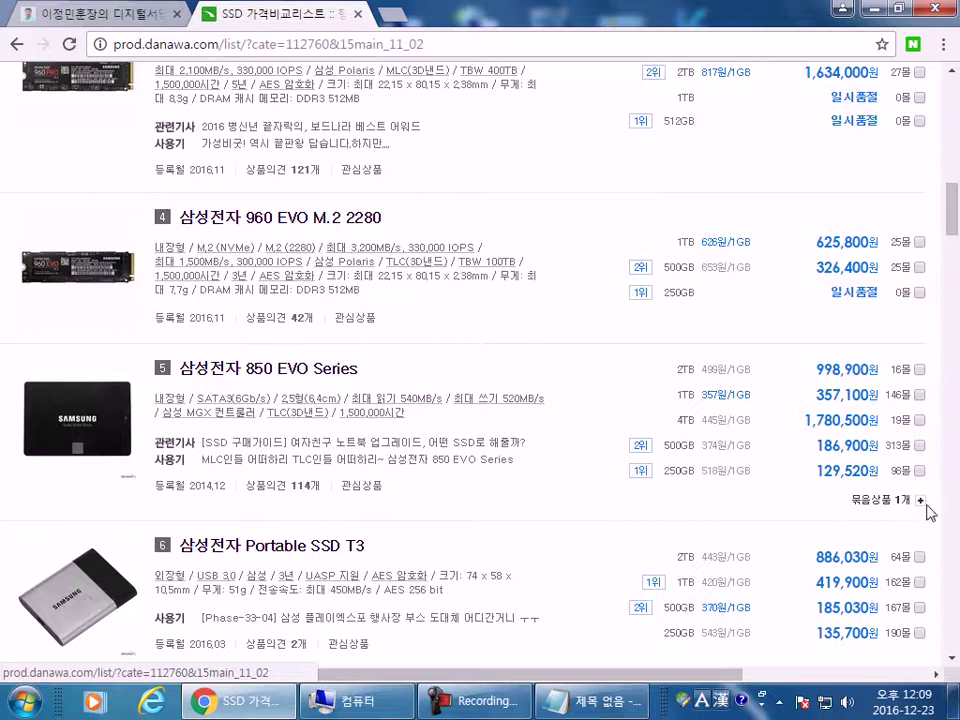
scroll(333, 381, "up", 6)
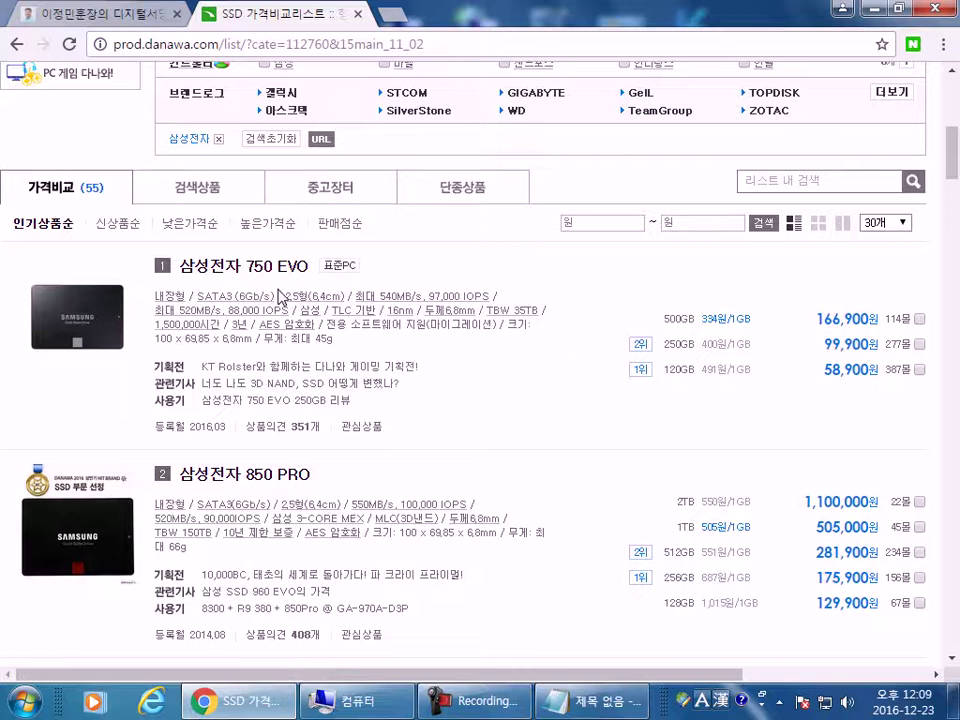
scroll(578, 508, "down", 1)
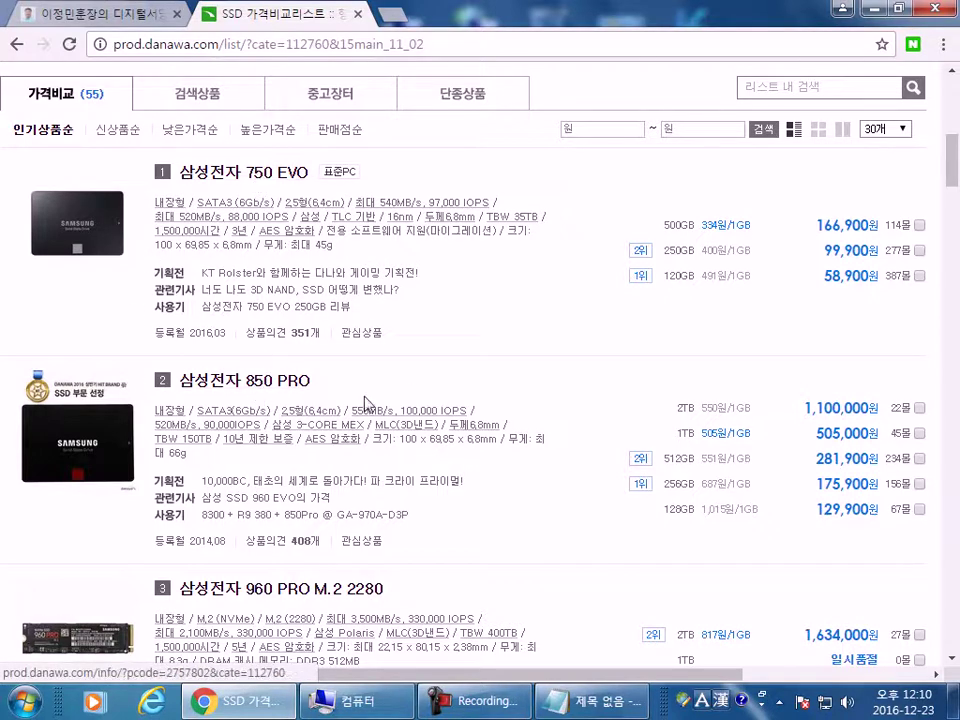
scroll(383, 405, "down", 3)
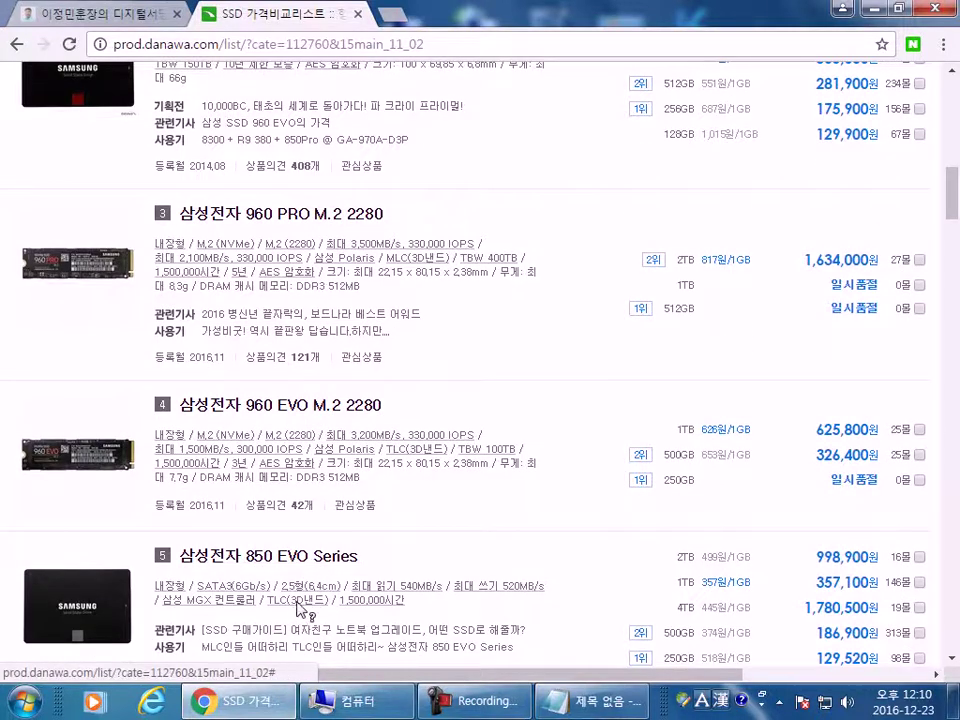
scroll(300, 605, "up", 1)
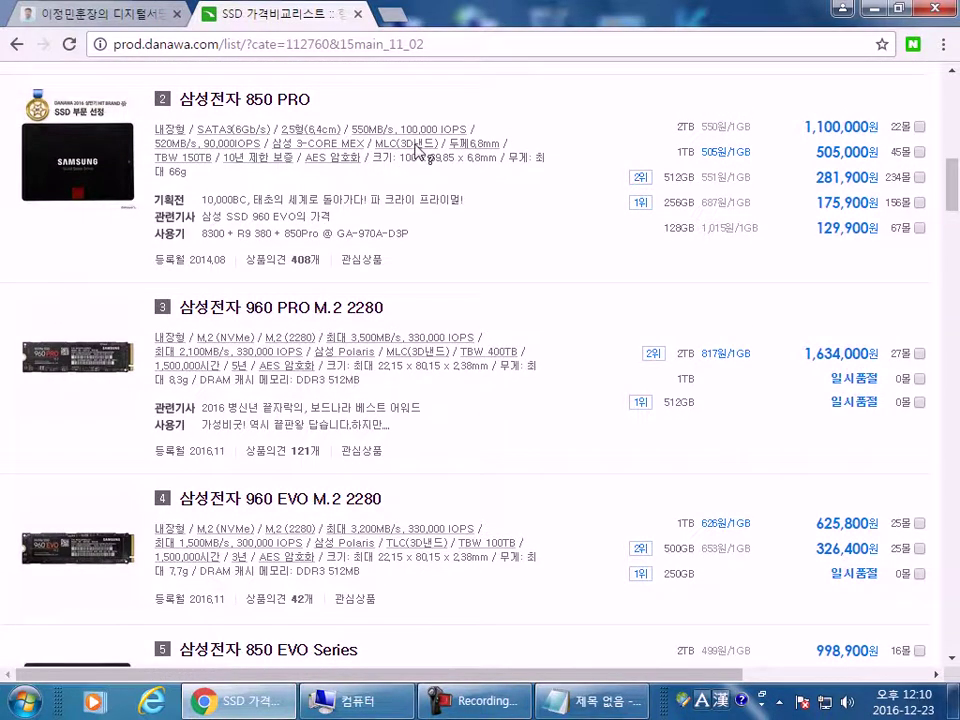
scroll(335, 422, "down", 1)
scroll(333, 420, "down", 1)
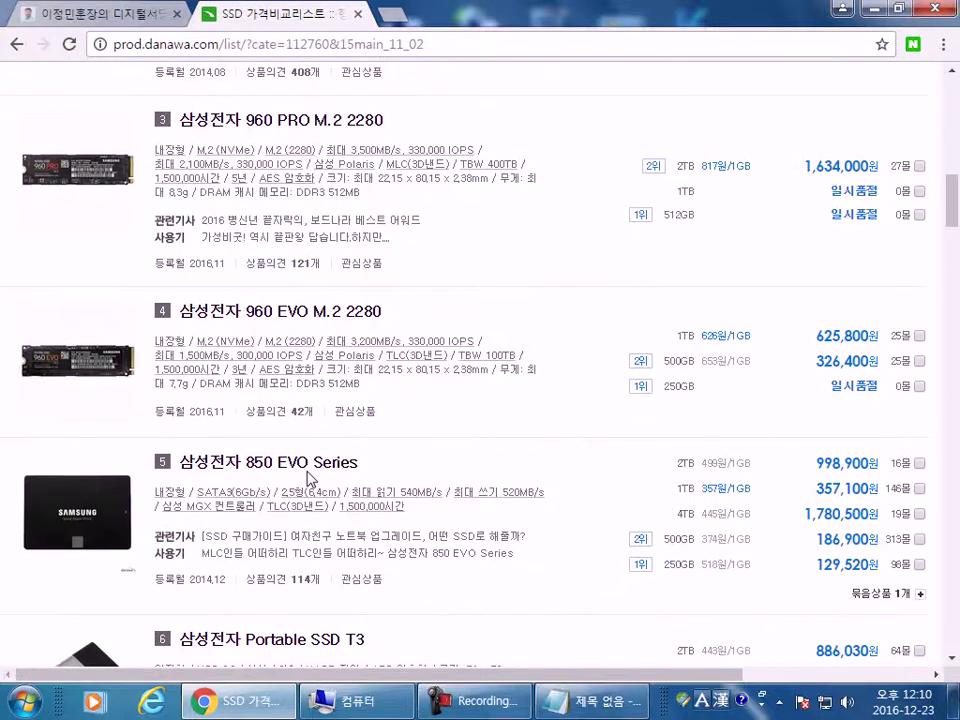
- Look through the rest of the 삼성전자 SSD list, checking memory types of the mSATA, M.2 and portable models down to the PM851
scroll(307, 478, "down", 3)
scroll(285, 400, "down", 5)
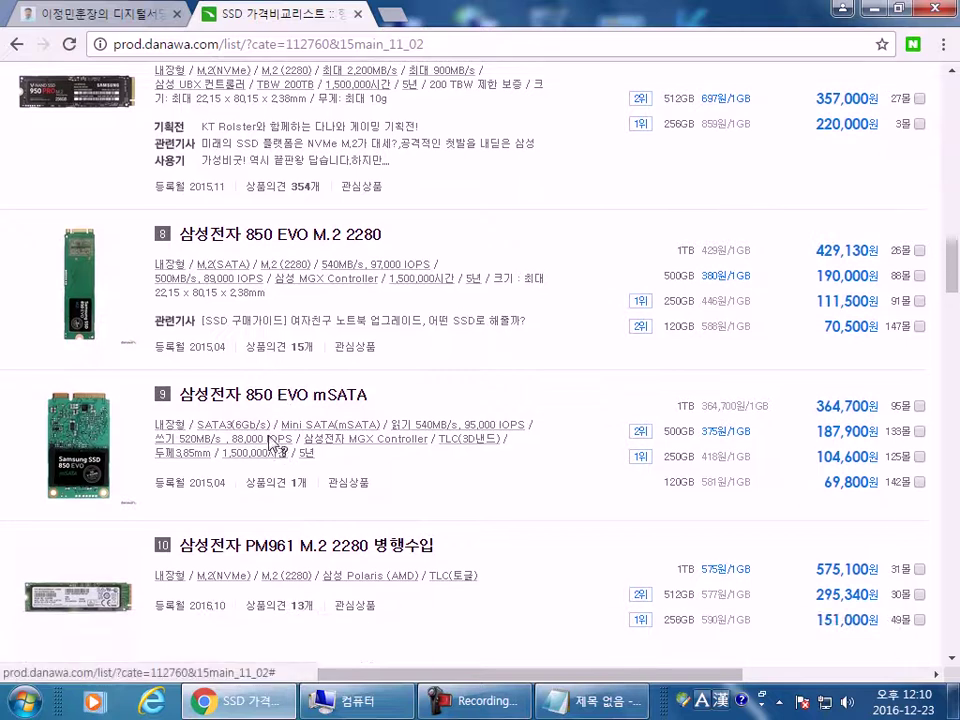
scroll(230, 280, "down", 4)
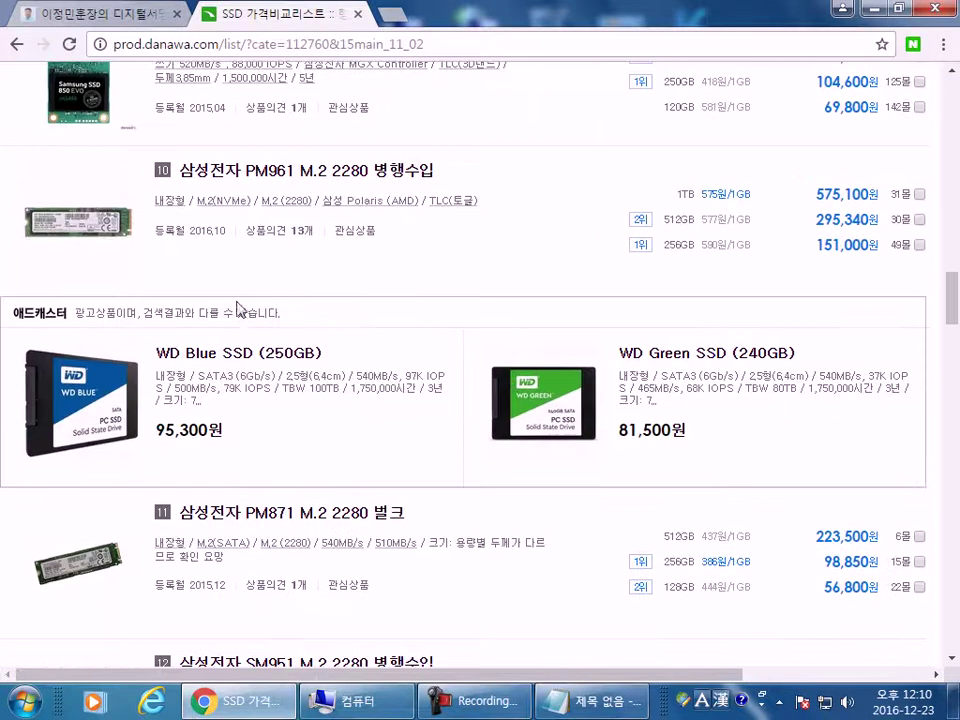
scroll(260, 345, "down", 3)
scroll(300, 350, "down", 3)
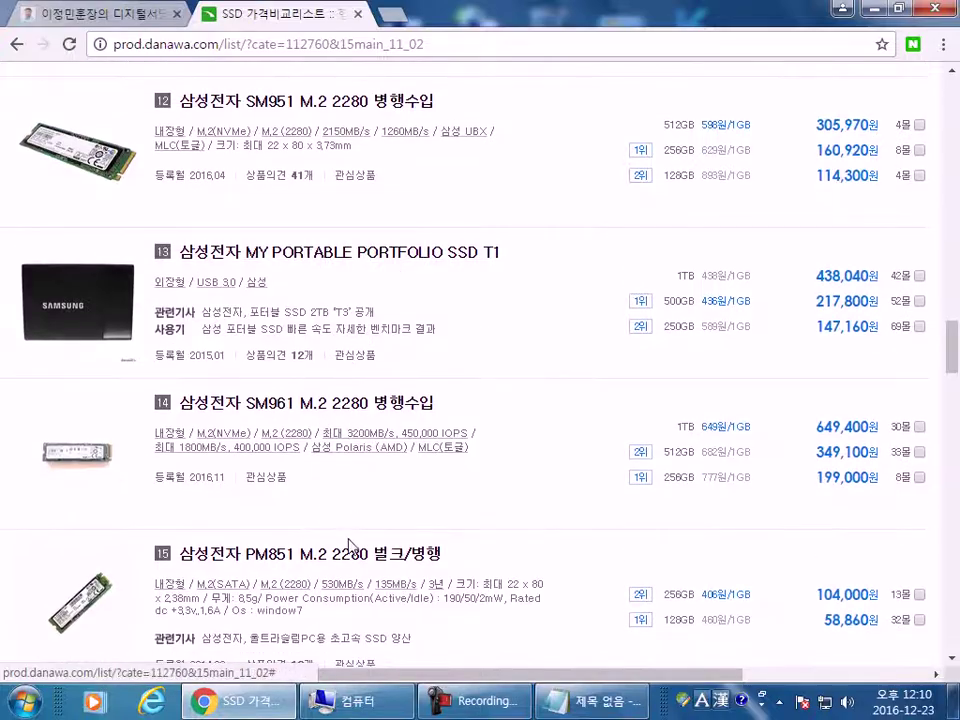
scroll(300, 337, "up", 7)
scroll(300, 337, "up", 20)
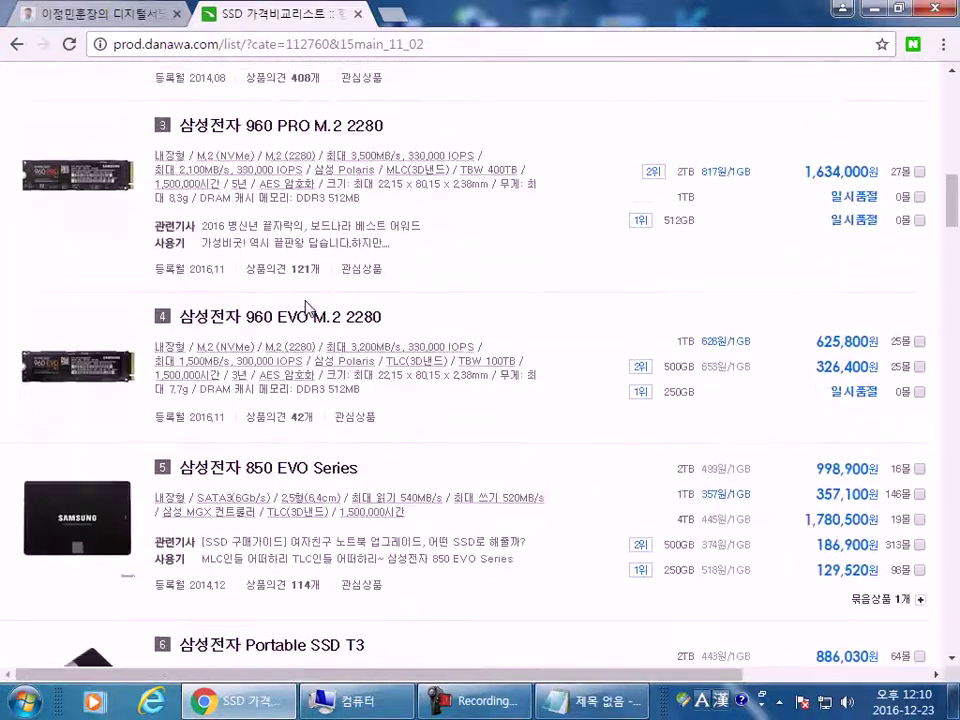
- Highlight the model name "850 PRO" and compare its entry with the 960 PRO, 960 EVO and 850 EVO Series entries
scroll(300, 320, "down", 1)
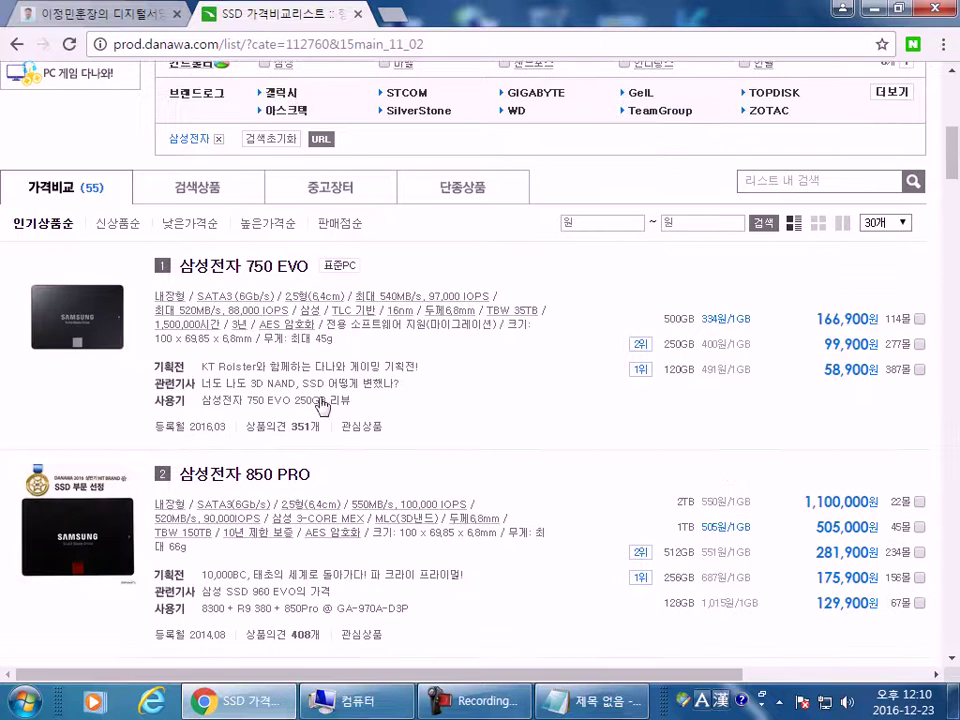
left_click_drag(315, 474, 246, 474)
scroll(422, 484, "down", 4)
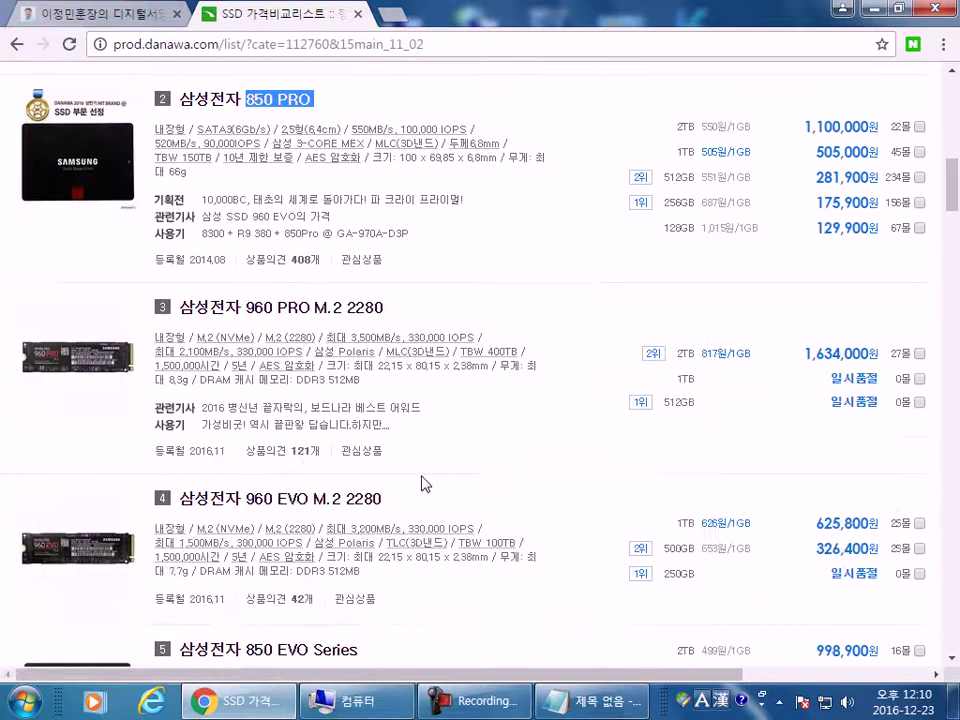
scroll(422, 484, "down", 3)
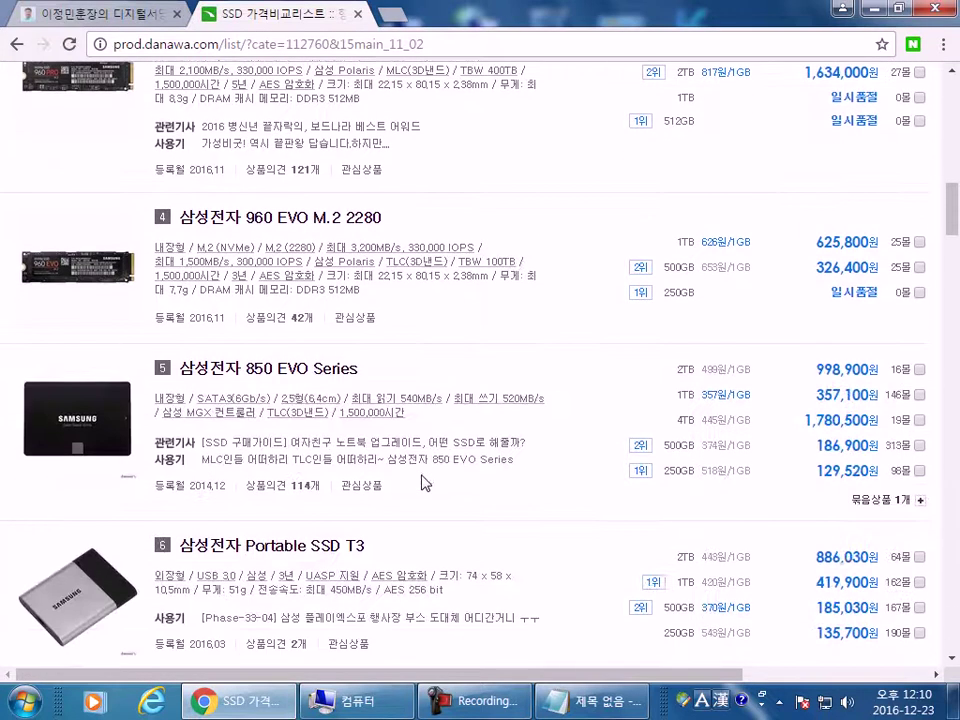
scroll(439, 422, "up", 5)
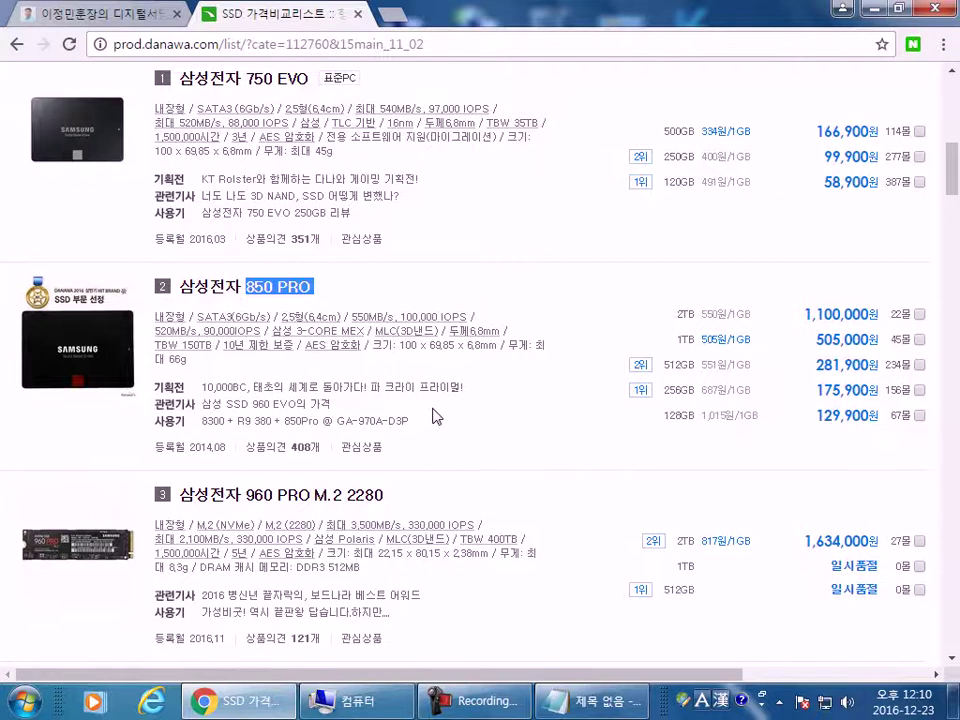
- Replace the 삼성전자 manufacturer filter with ADATA and examine the memory types of the Ultimate SU800, SE730 and Premier SP550
scroll(437, 404, "up", 7)
left_click(505, 470)
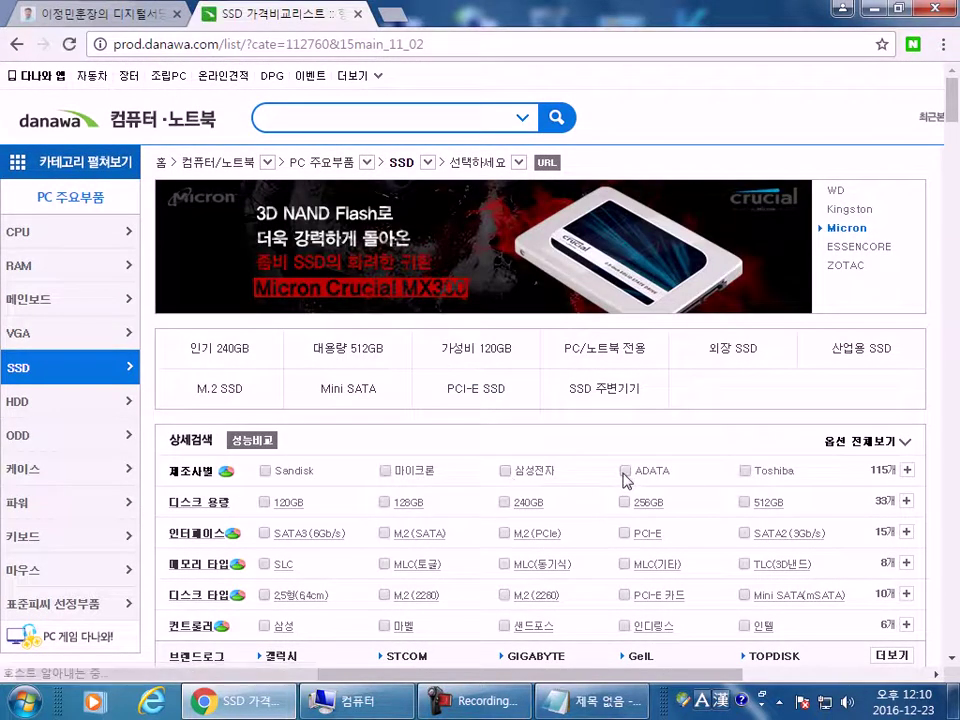
scroll(630, 475, "down", 2)
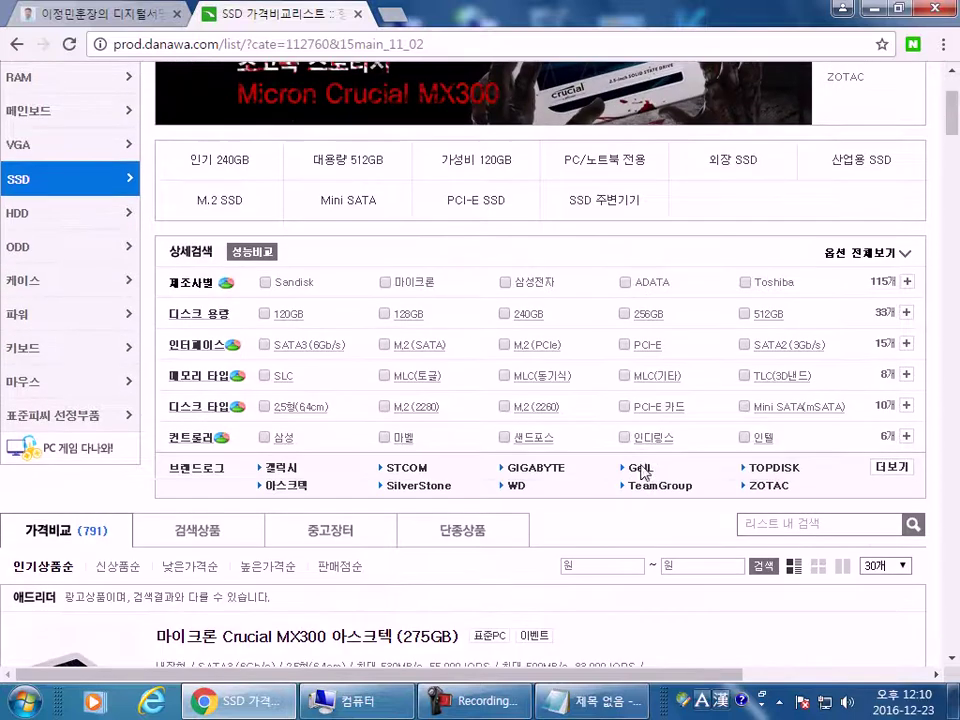
left_click(625, 283)
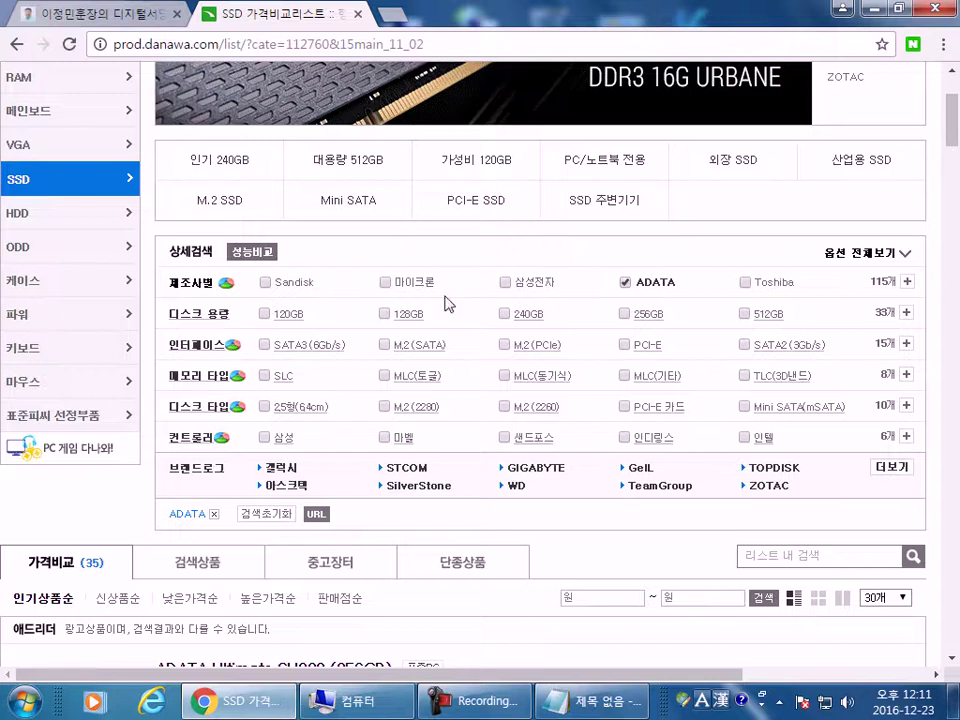
scroll(470, 400, "down", 2)
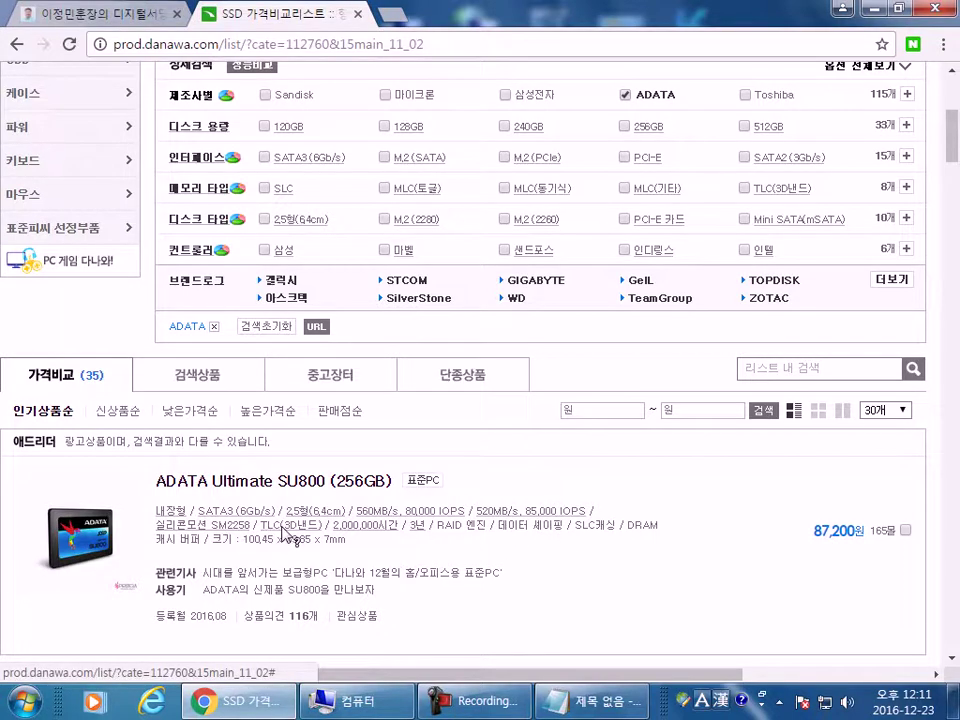
scroll(285, 533, "down", 3)
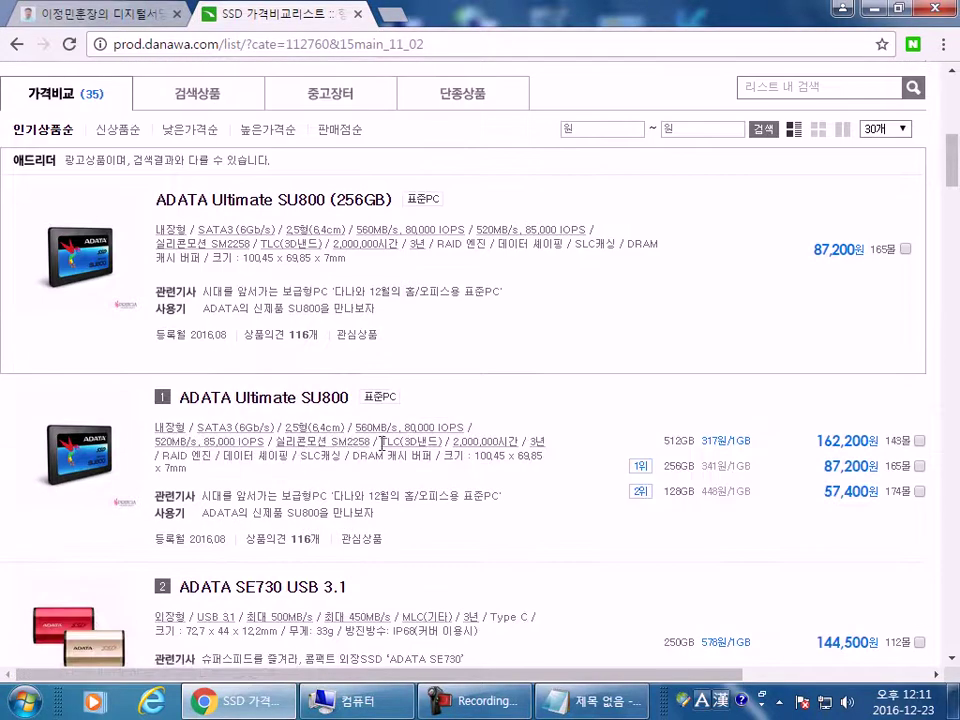
scroll(407, 468, "down", 3)
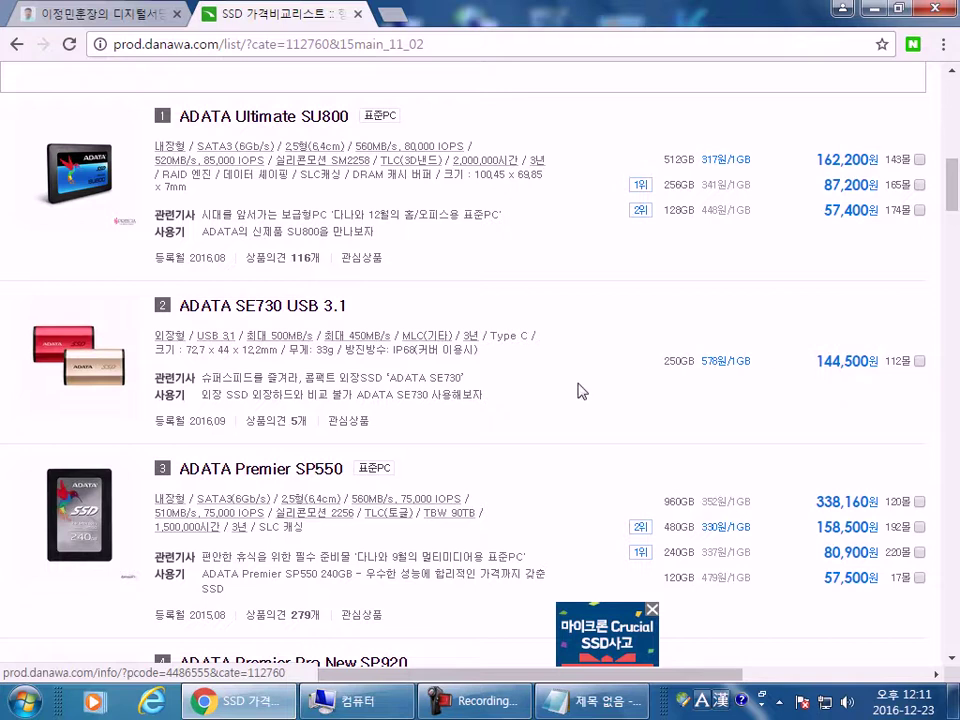
scroll(337, 360, "up", 1)
- Show the full manufacturer list and filter the SSDs by 마이크론 instead of ADATA
scroll(340, 360, "up", 8)
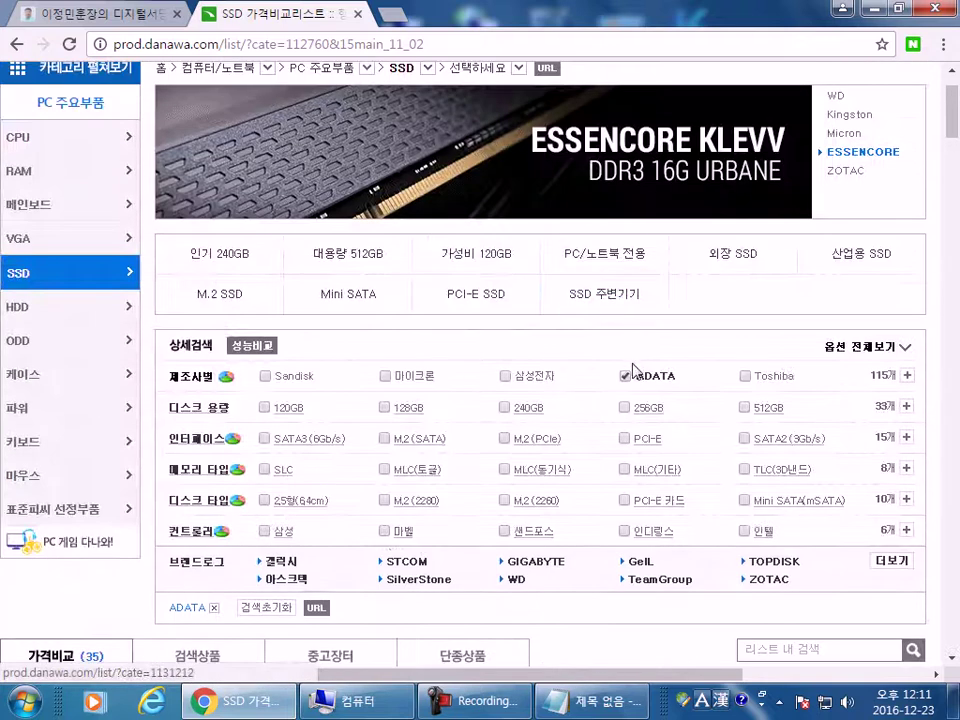
left_click(907, 377)
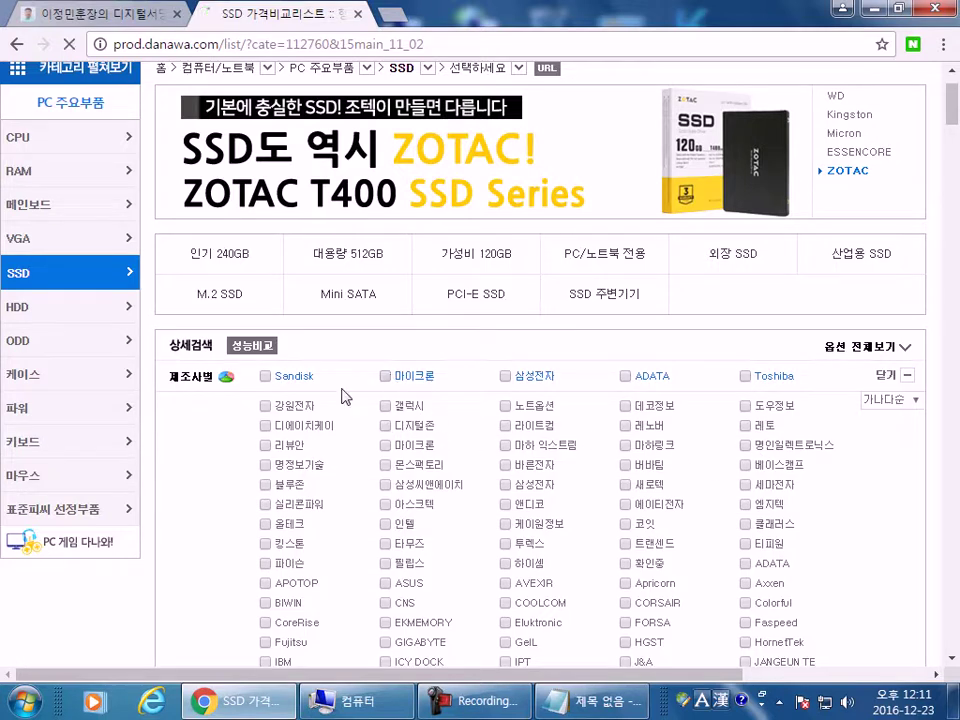
left_click(384, 377)
- Examine the memory types and prices of the 마이크론 Crucial MX300, MX200, BX200 and M4 SSDs, and return to the flash memory note in Notepad
scroll(193, 499, "down", 8)
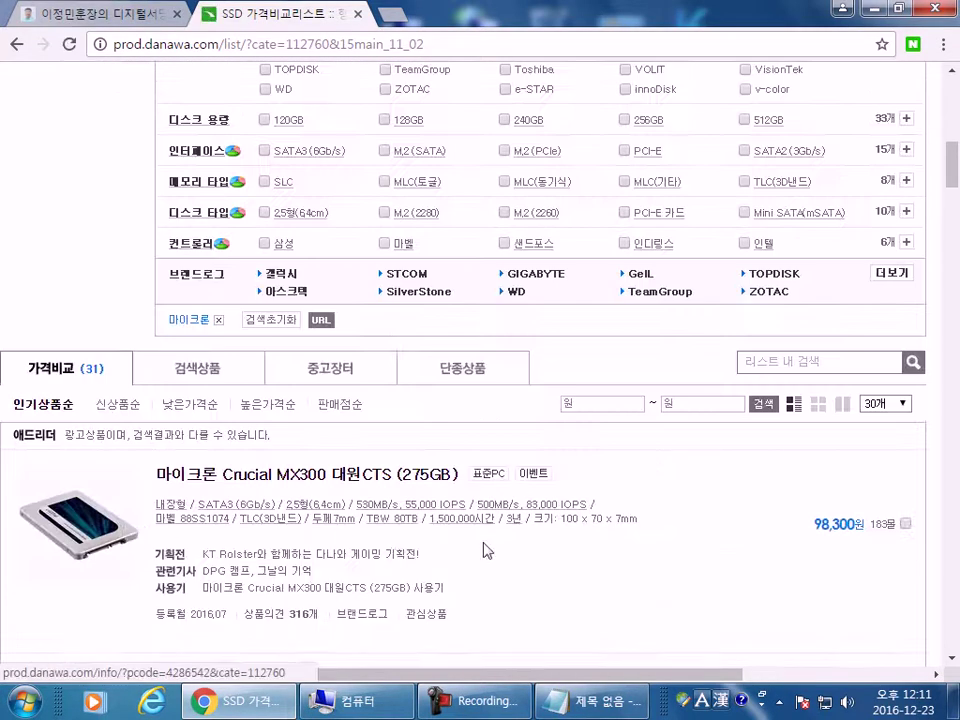
scroll(559, 550, "down", 3)
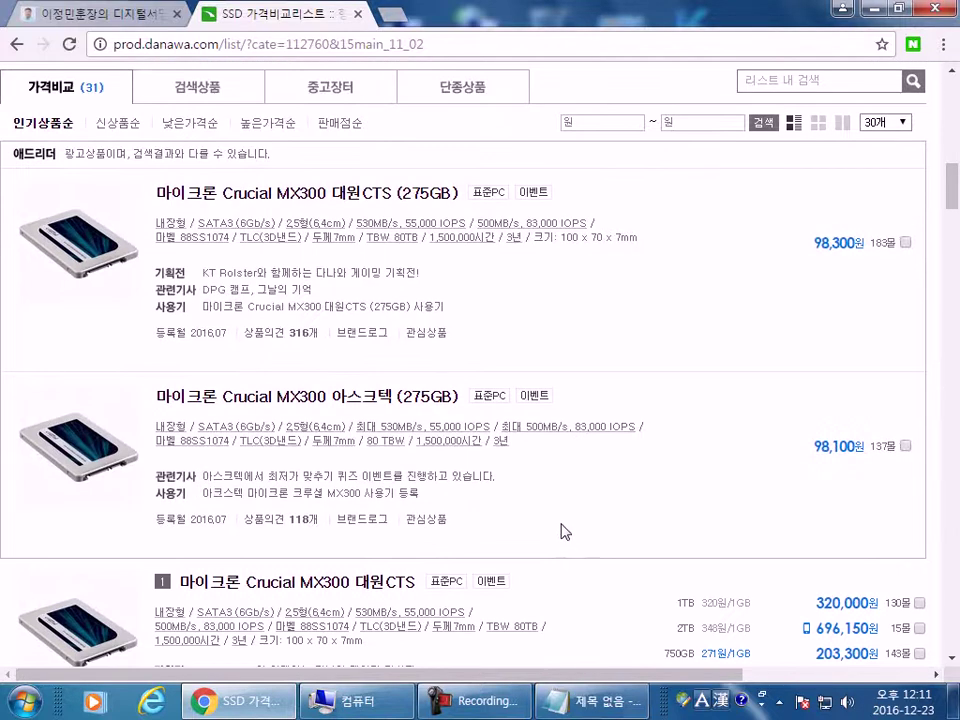
scroll(558, 531, "down", 3)
scroll(548, 530, "down", 3)
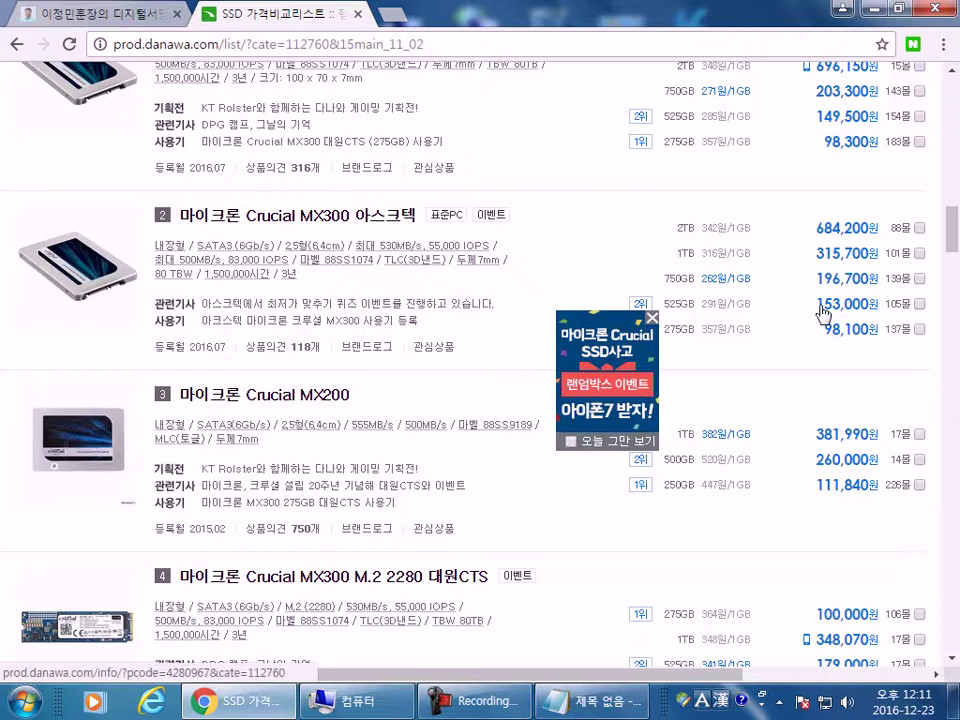
left_click(652, 318)
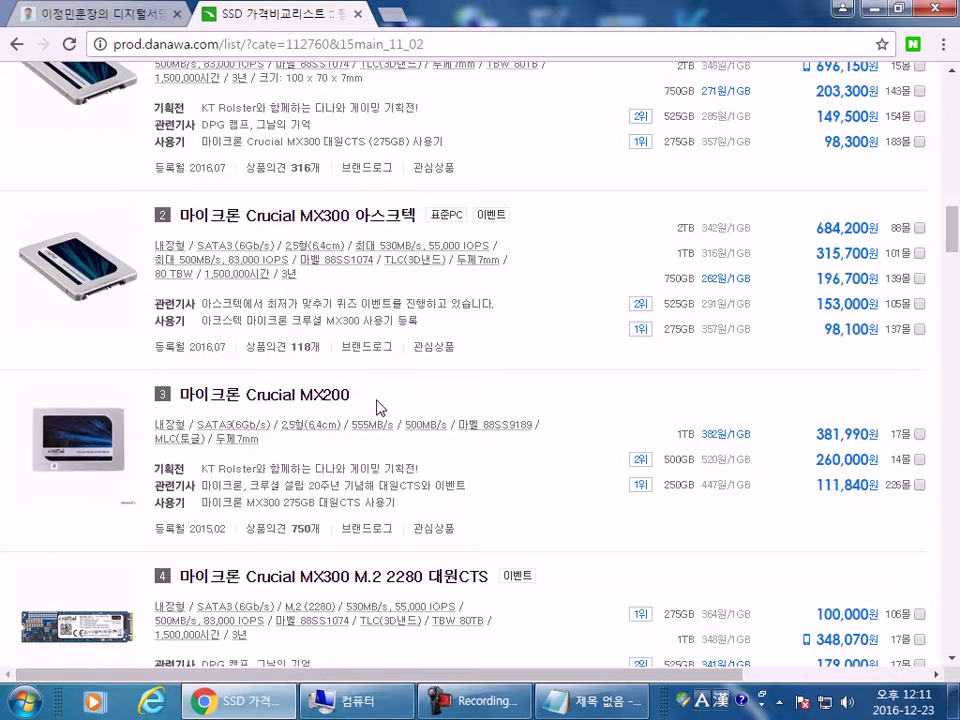
scroll(400, 416, "down", 7)
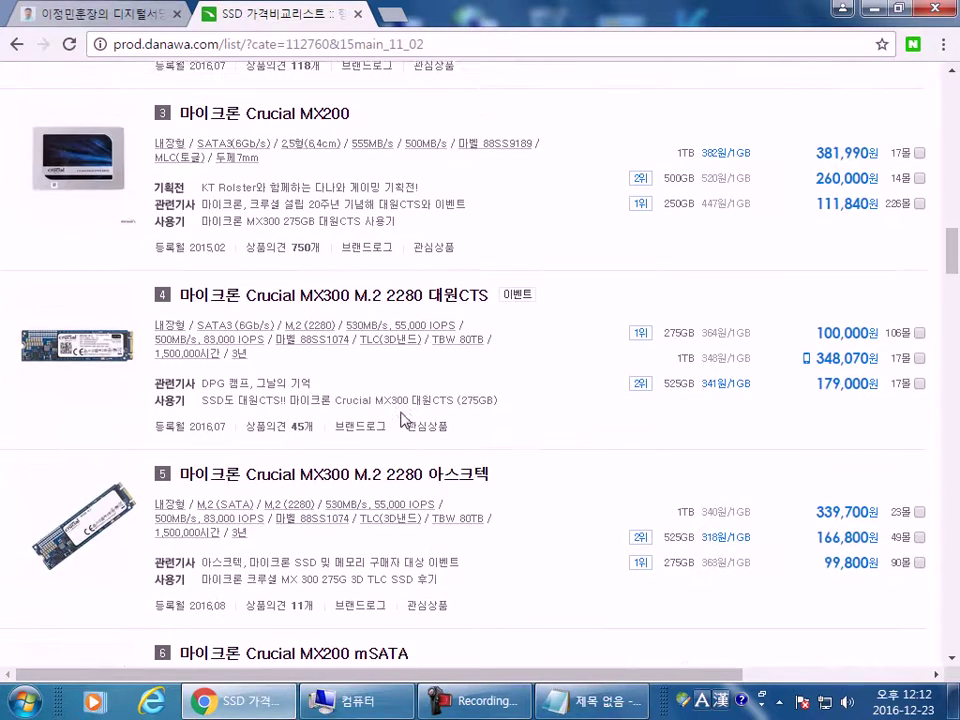
scroll(288, 462, "down", 3)
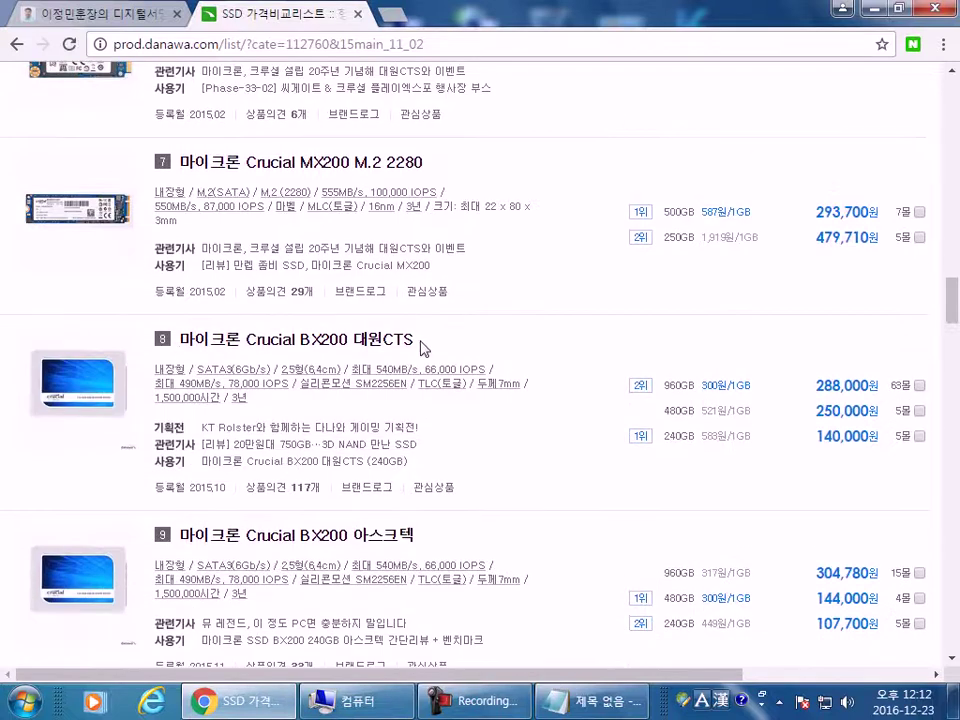
scroll(323, 490, "down", 4)
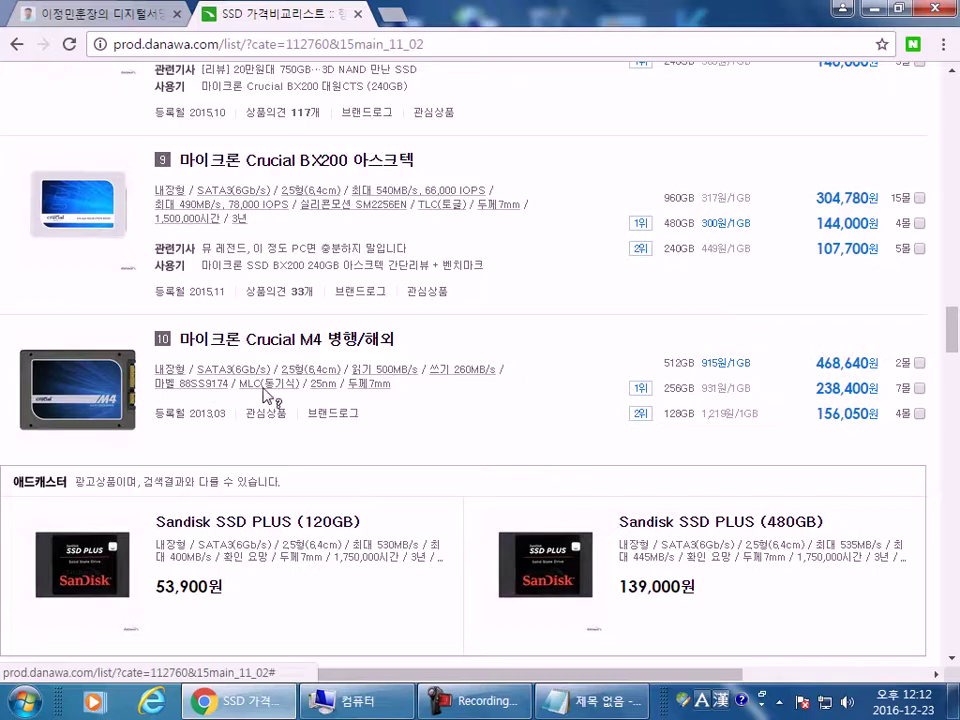
scroll(281, 390, "up", 3)
scroll(281, 390, "up", 10)
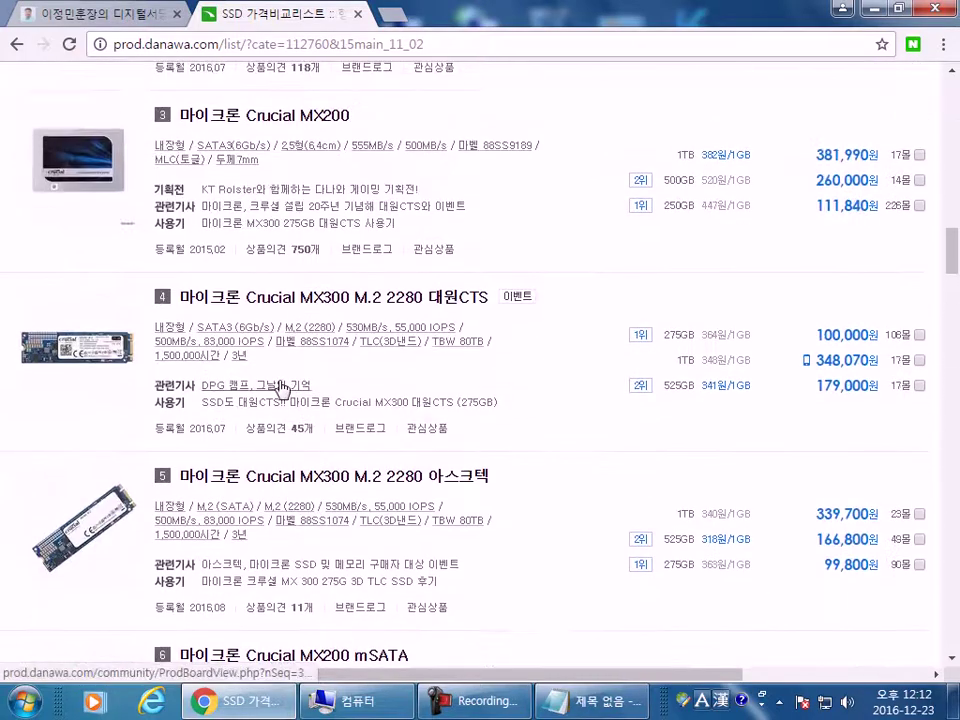
scroll(281, 387, "up", 4)
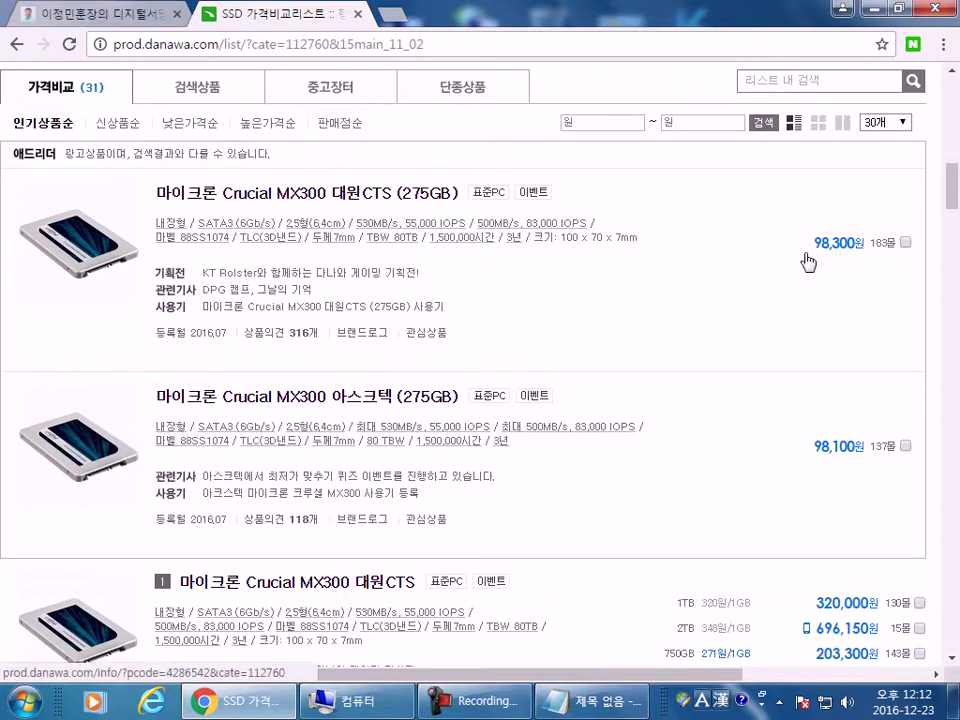
left_click(873, 13)
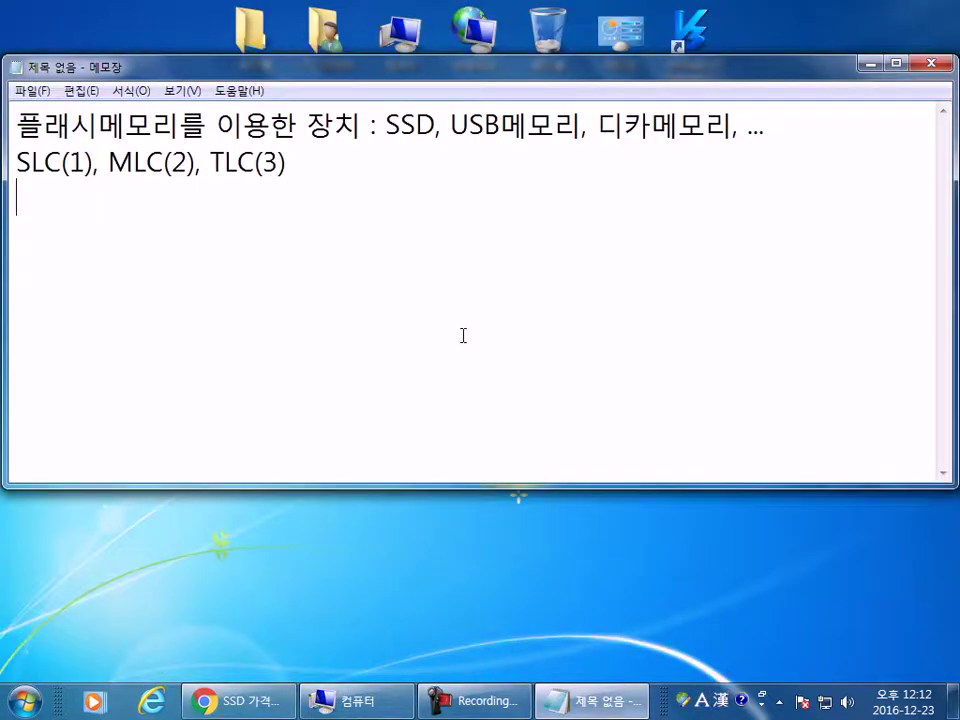